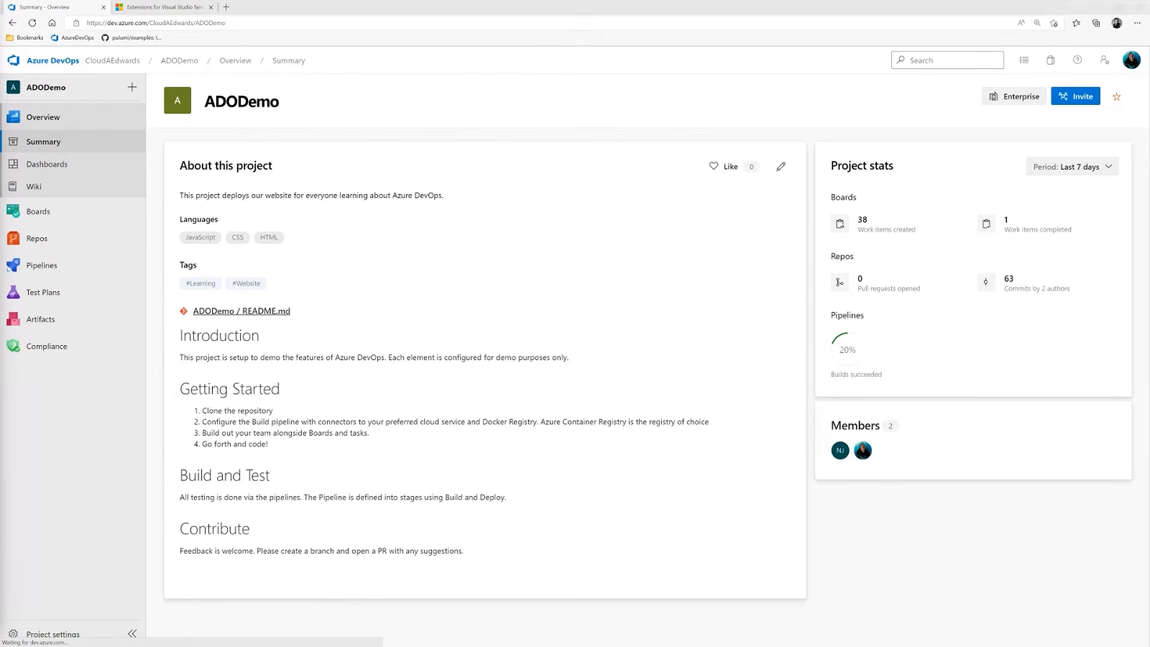
- Go to the organization's project list and open the ADODemo project
left_click(111, 61)
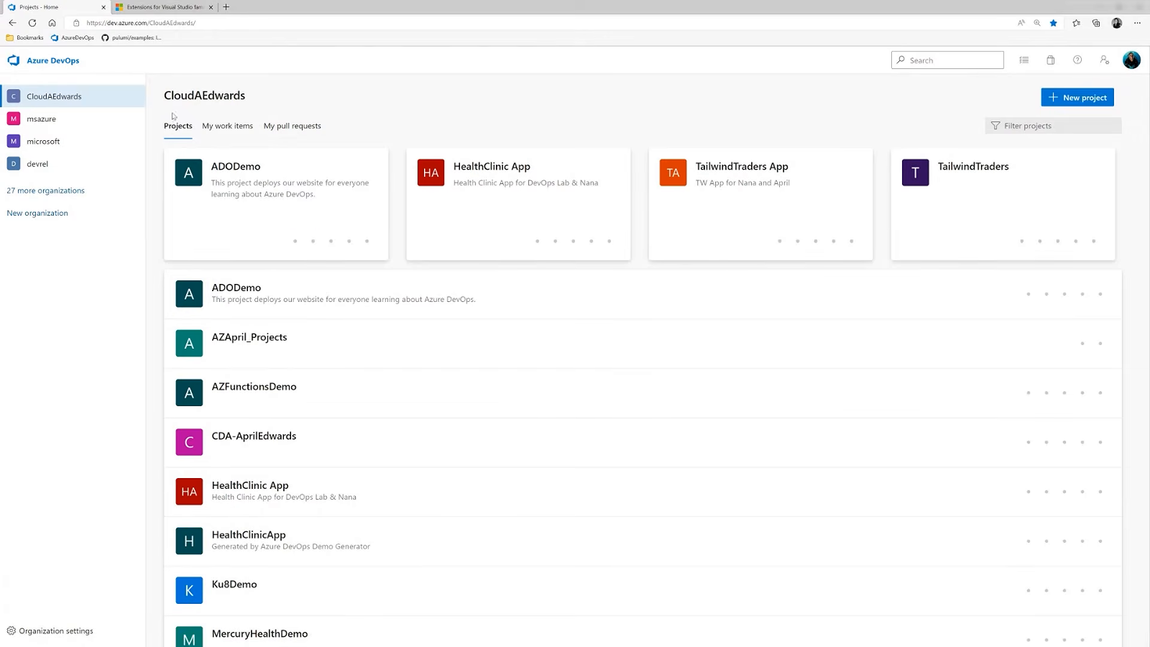
mouse_move(227, 170)
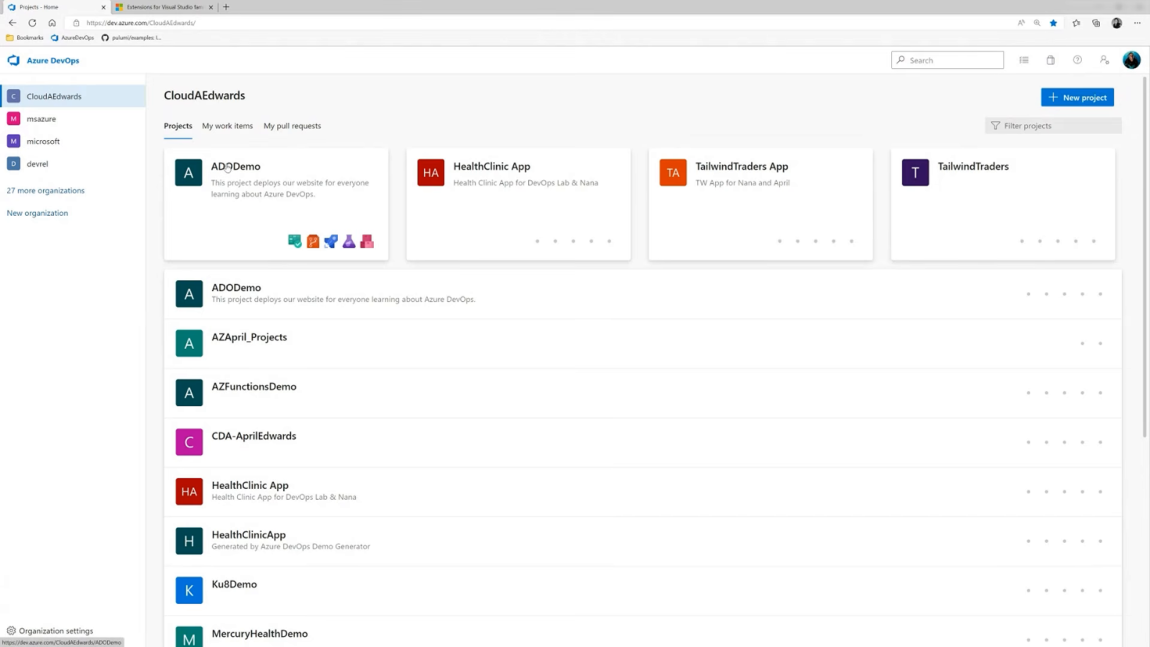
left_click(228, 168)
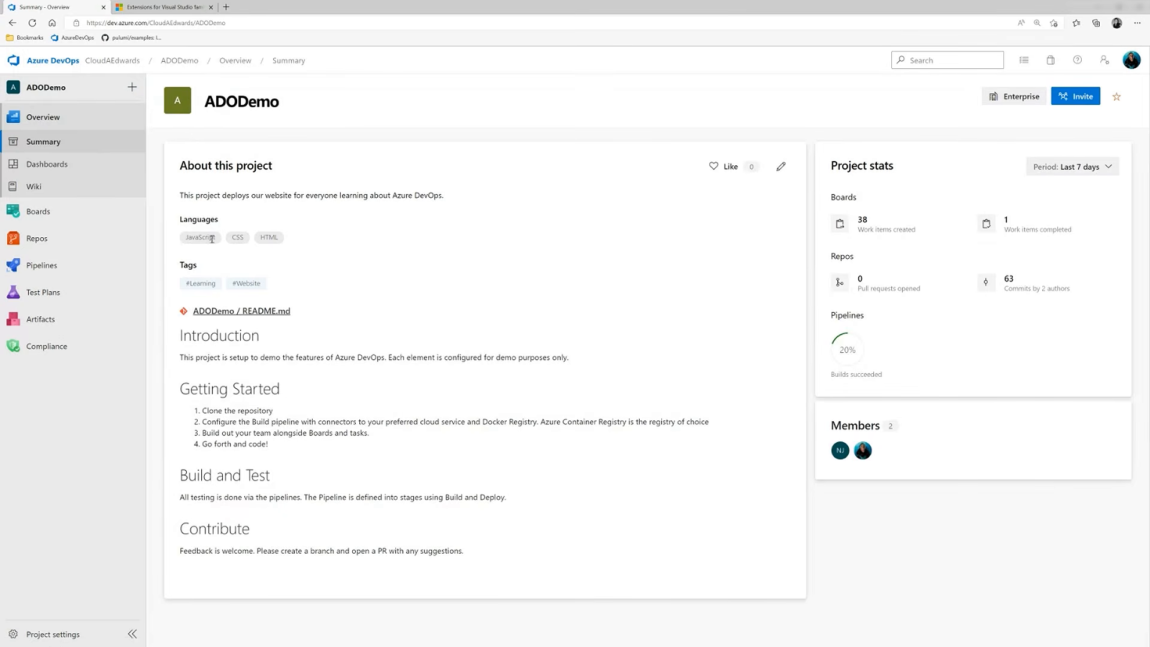
- Open the ADODemo project settings and review the project details, administrators and enabled Azure DevOps services
mouse_move(237, 239)
left_click(87, 638)
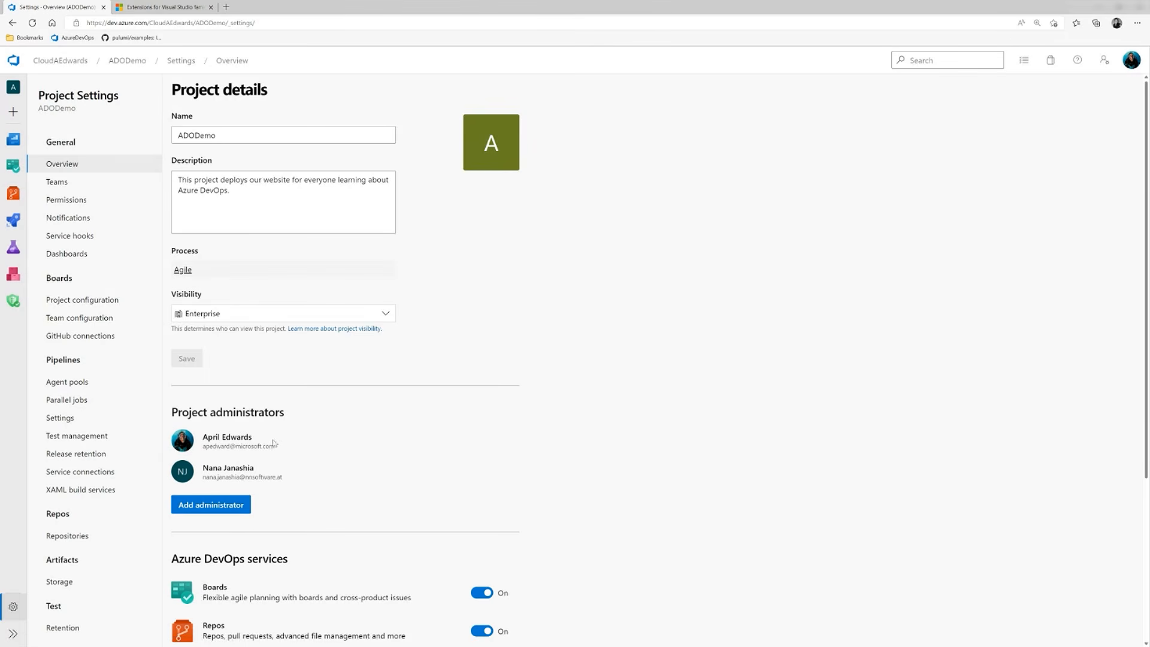
scroll(263, 444, "down", 3)
scroll(259, 445, "down", 2)
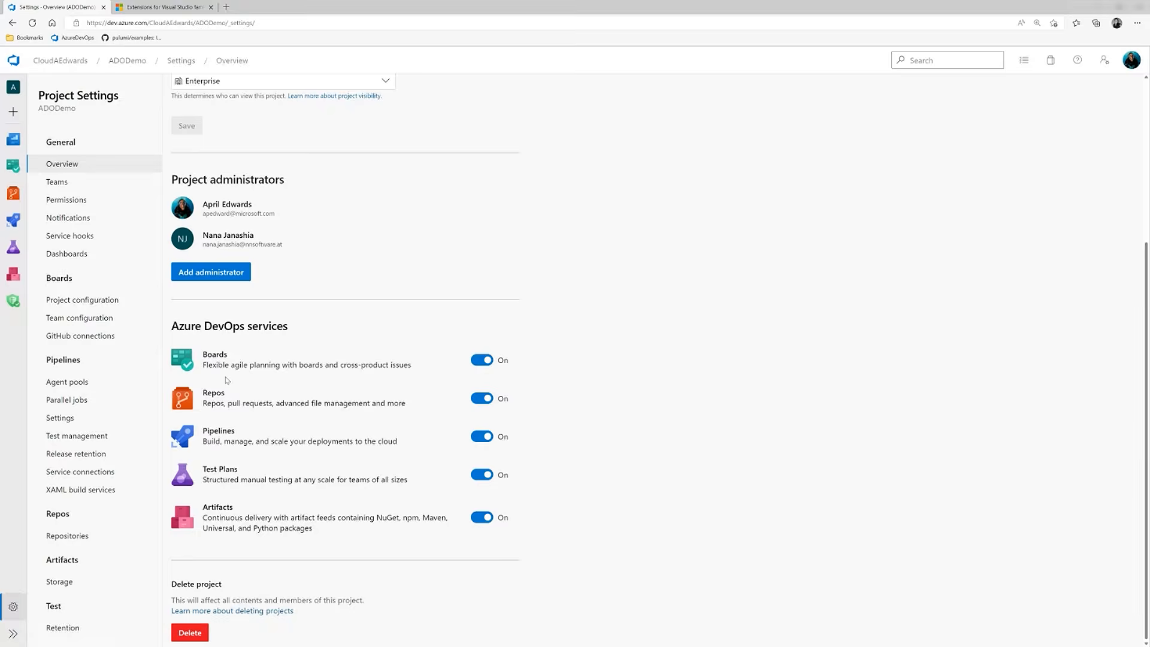
scroll(227, 380, "up", 5)
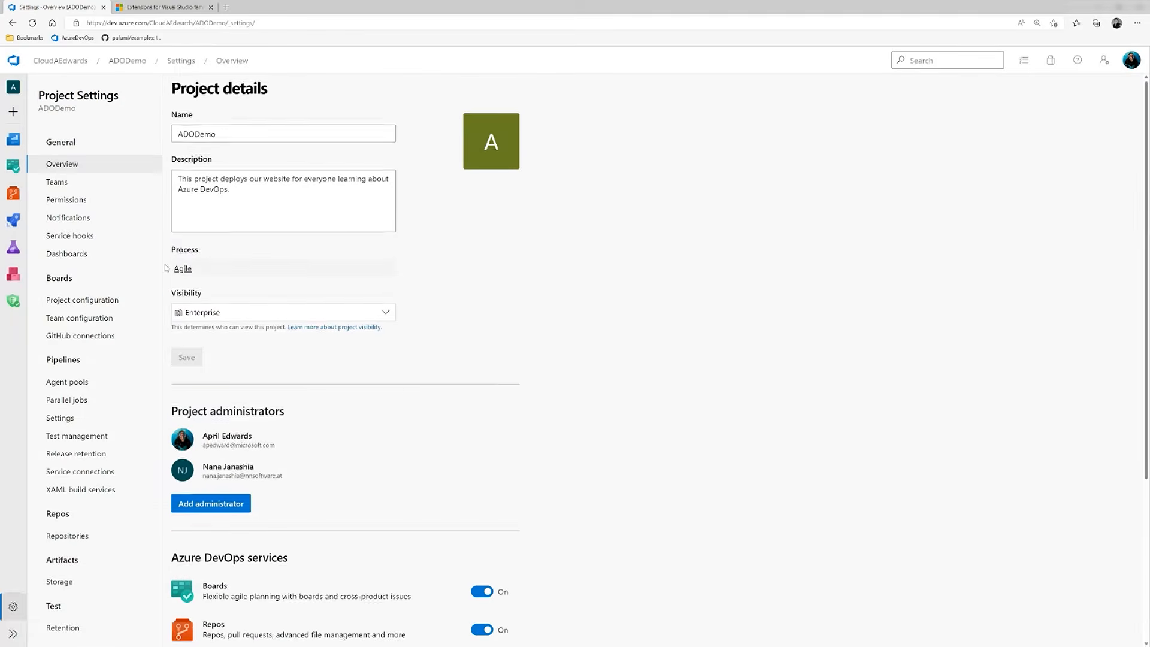
- Review the project's general settings for teams, notifications, service hooks and dashboards
left_click(57, 181)
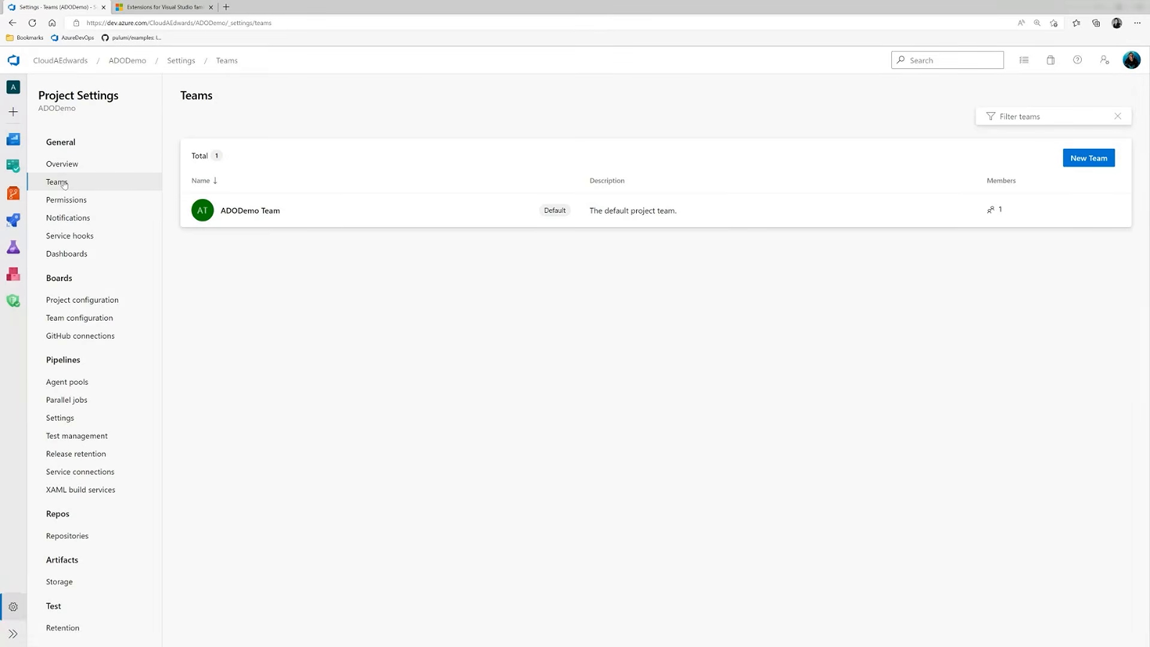
left_click(72, 219)
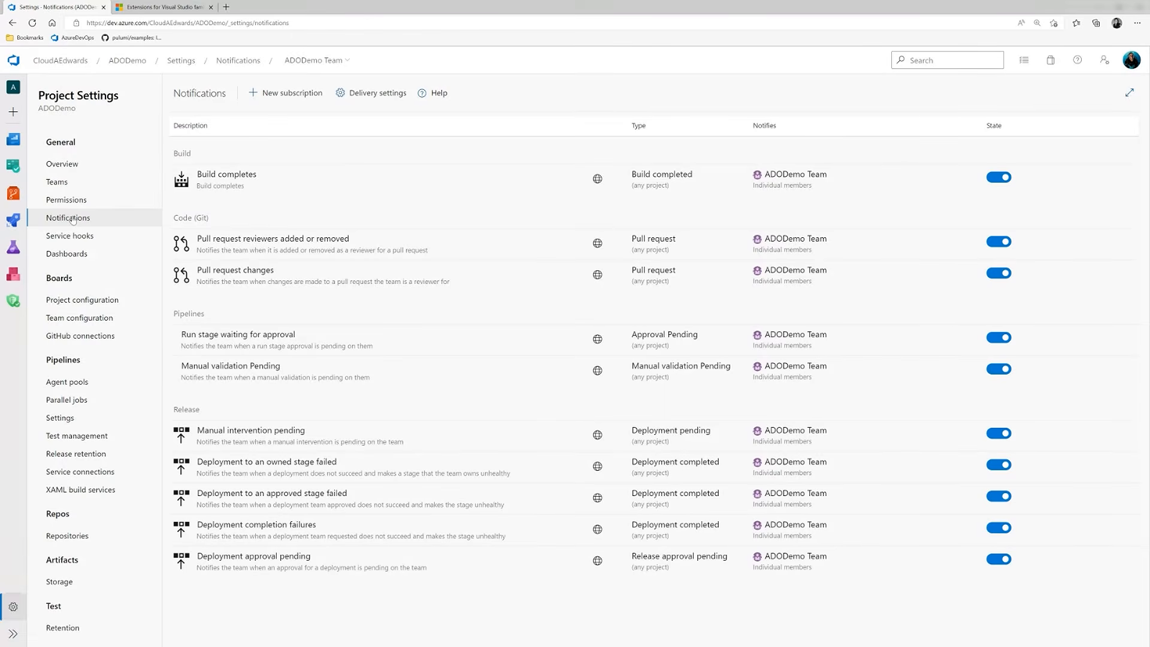
left_click(70, 237)
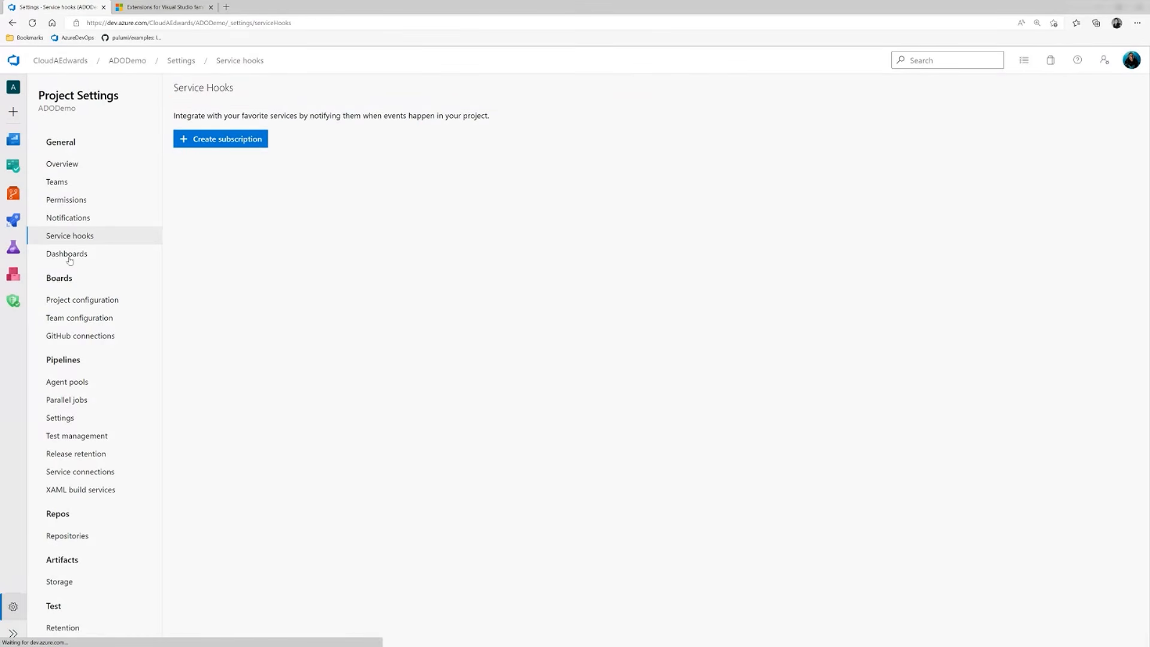
left_click(66, 257)
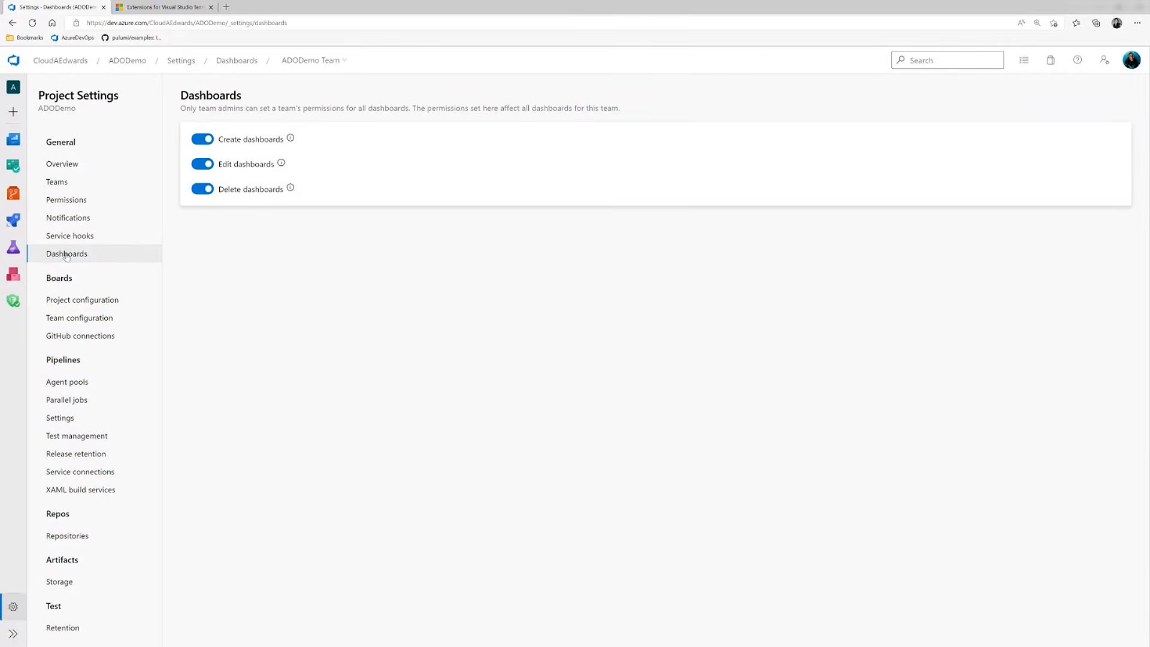
- Examine the Boards settings: project iterations and areas, team configuration, and GitHub connections
left_click(82, 301)
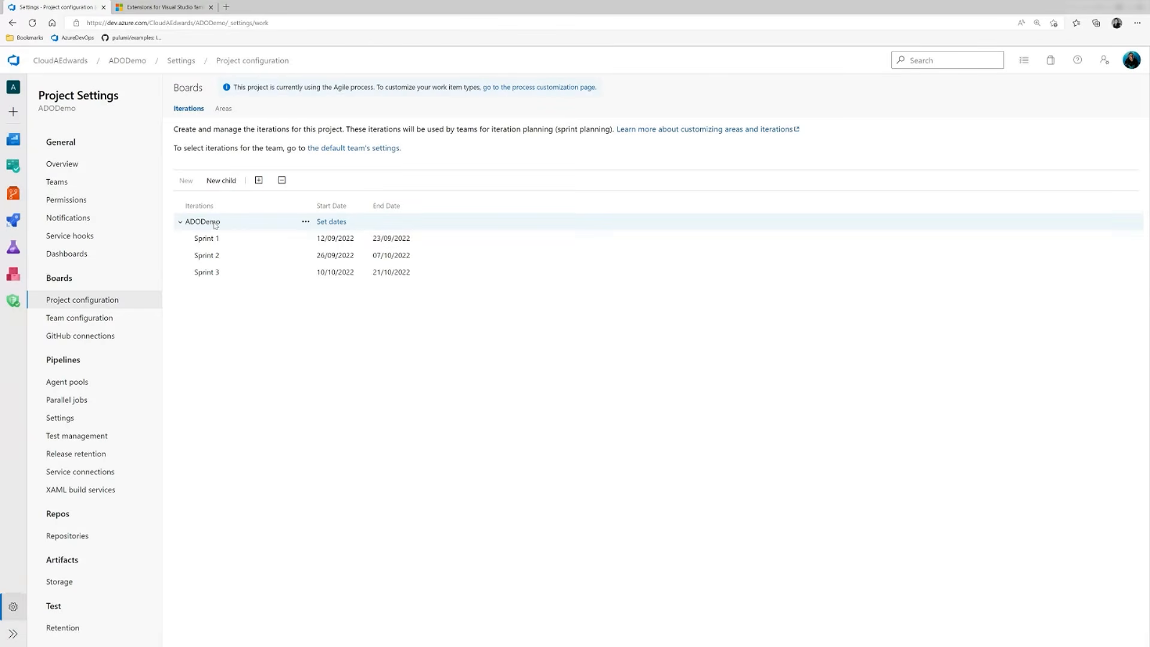
left_click(229, 114)
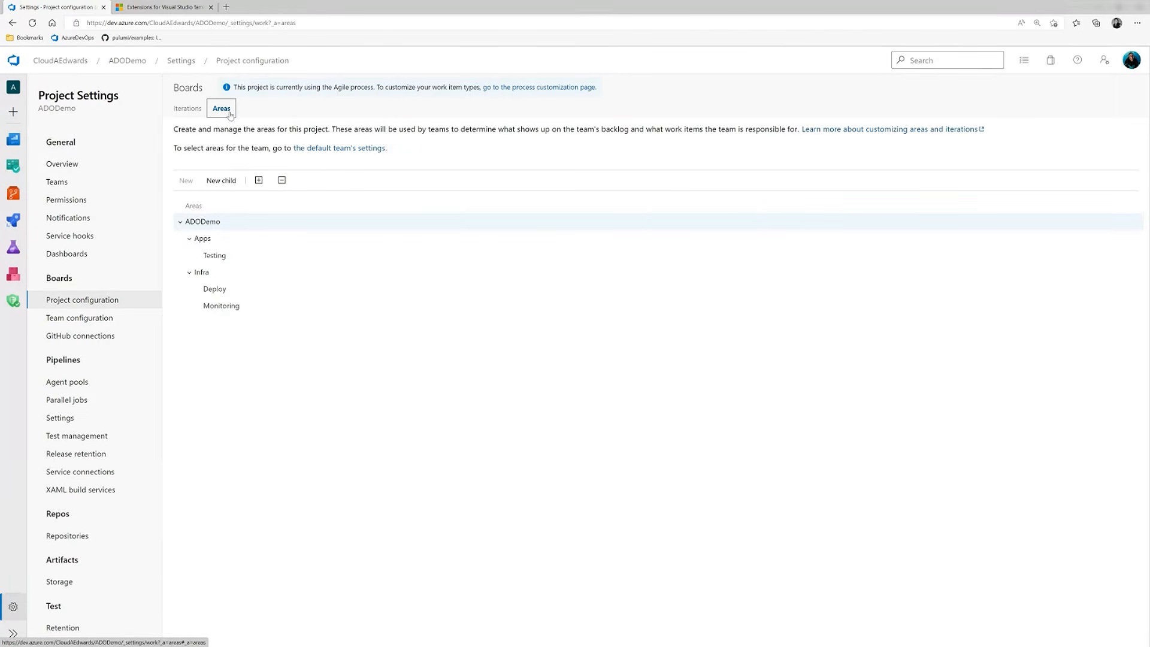
mouse_move(204, 222)
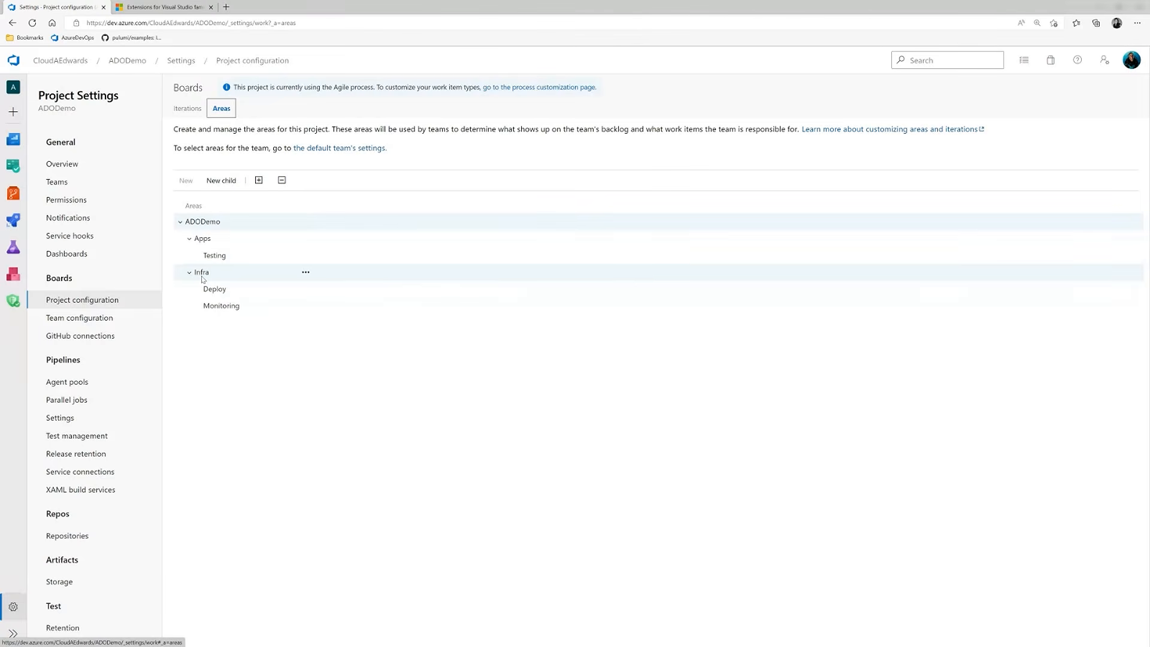
left_click(92, 318)
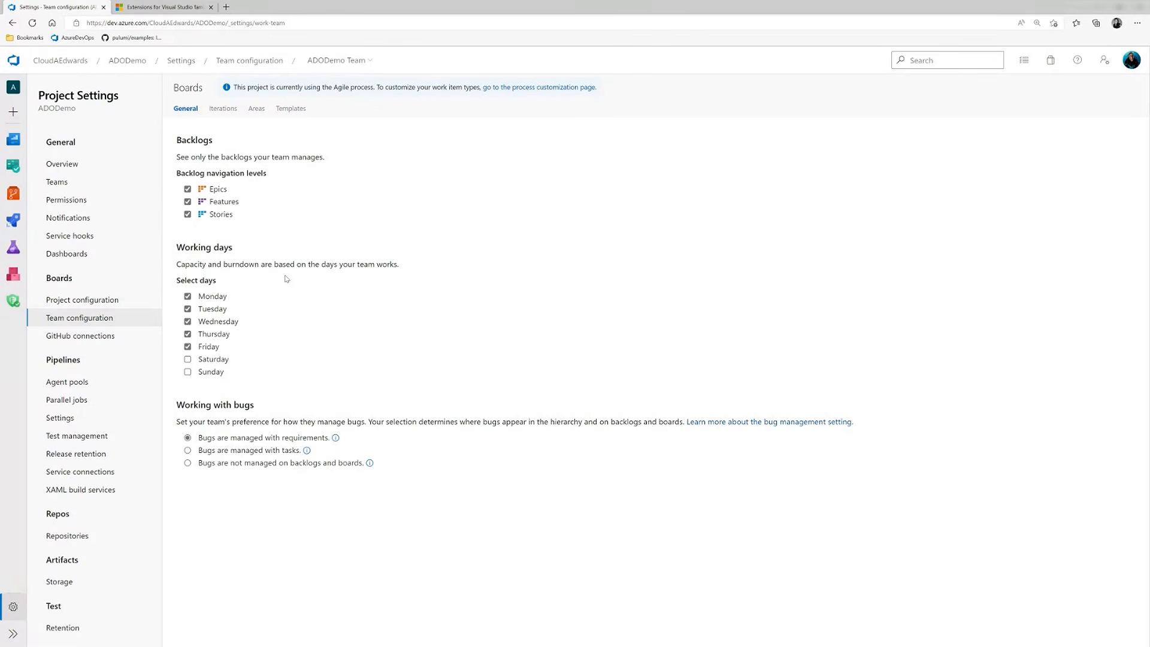
left_click(102, 337)
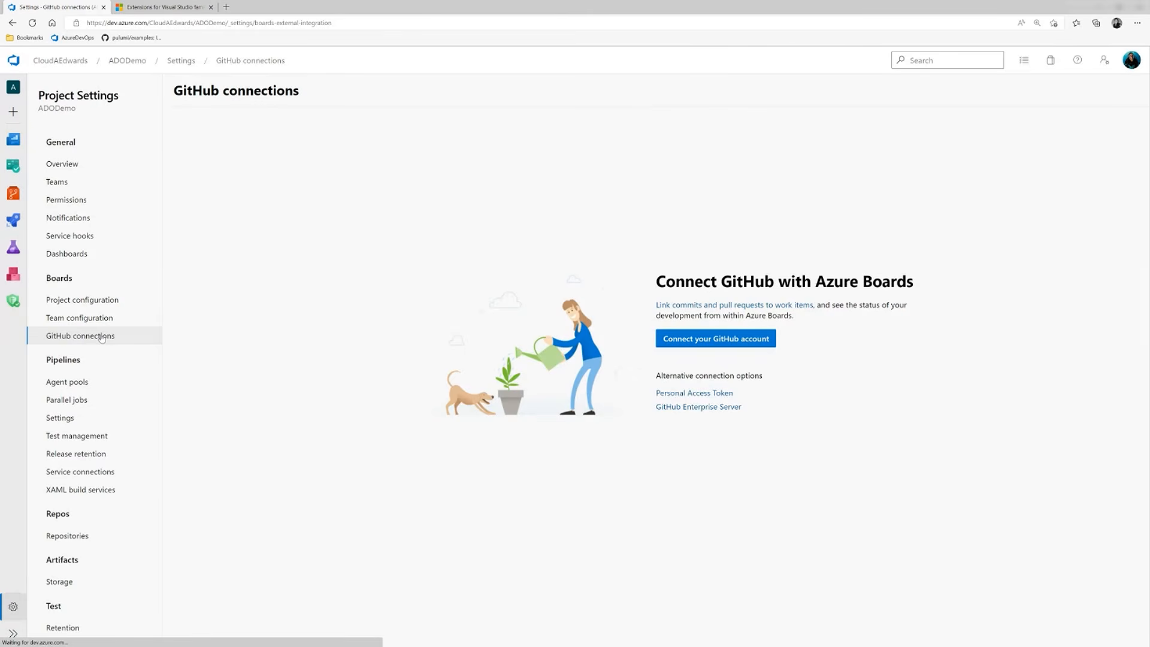
- Examine the Pipelines agent pools and the pipeline retention and general settings
left_click(75, 384)
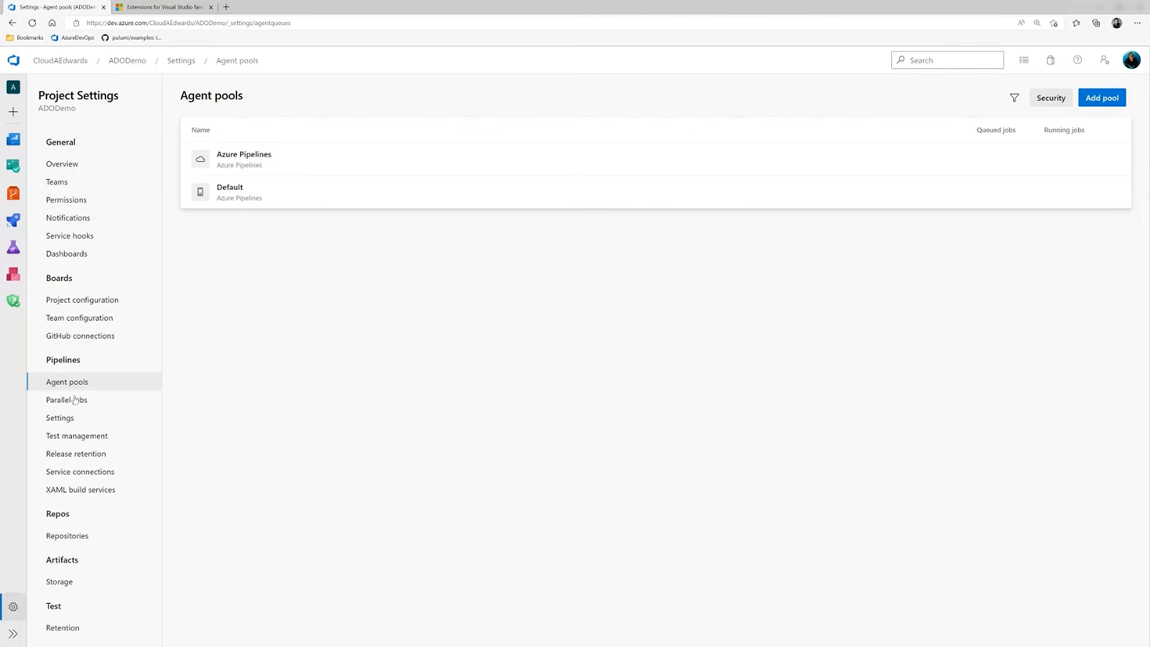
left_click(67, 418)
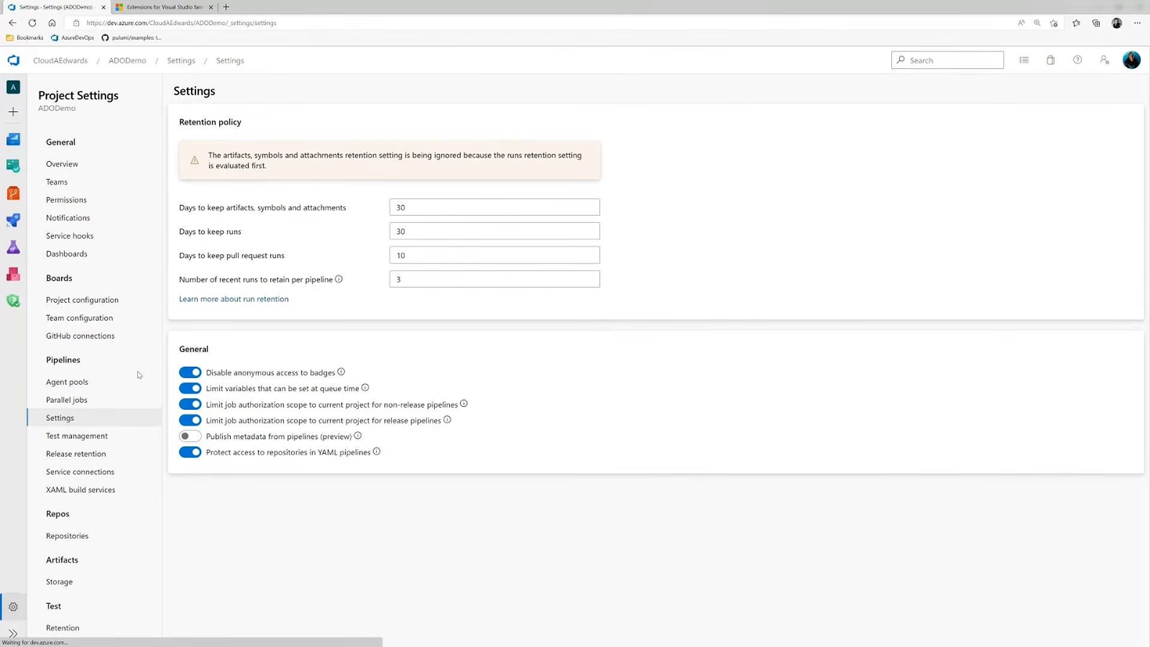
- Open the project's work items, view the ones assigned to me, and return to the My activity view
left_click(18, 169)
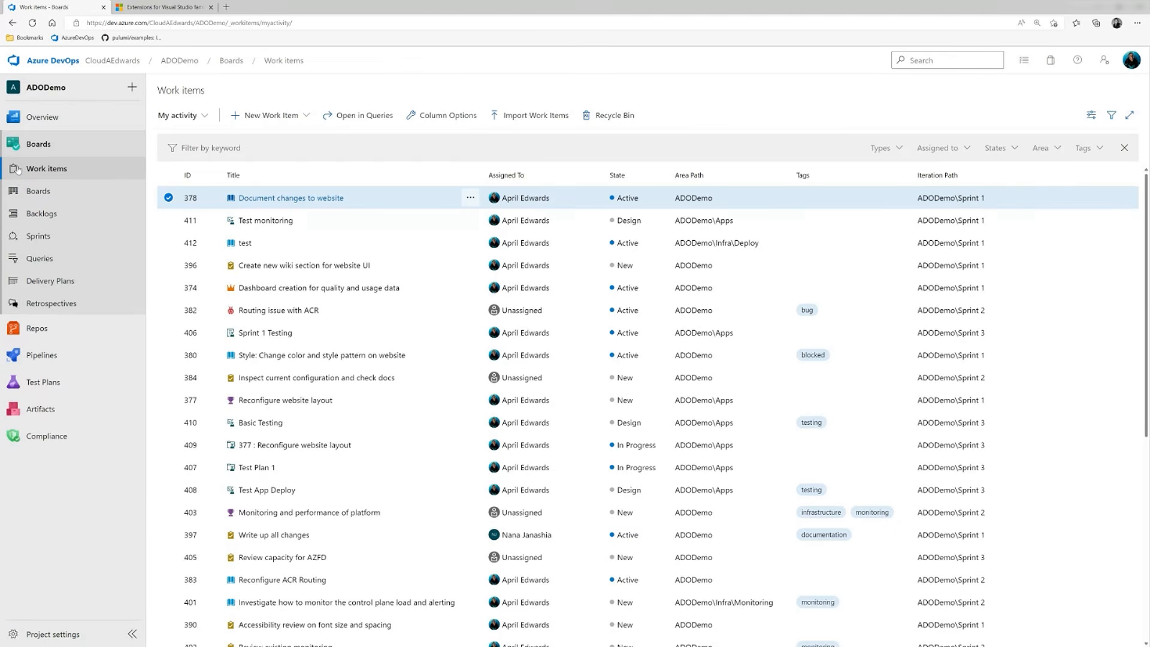
left_click(204, 118)
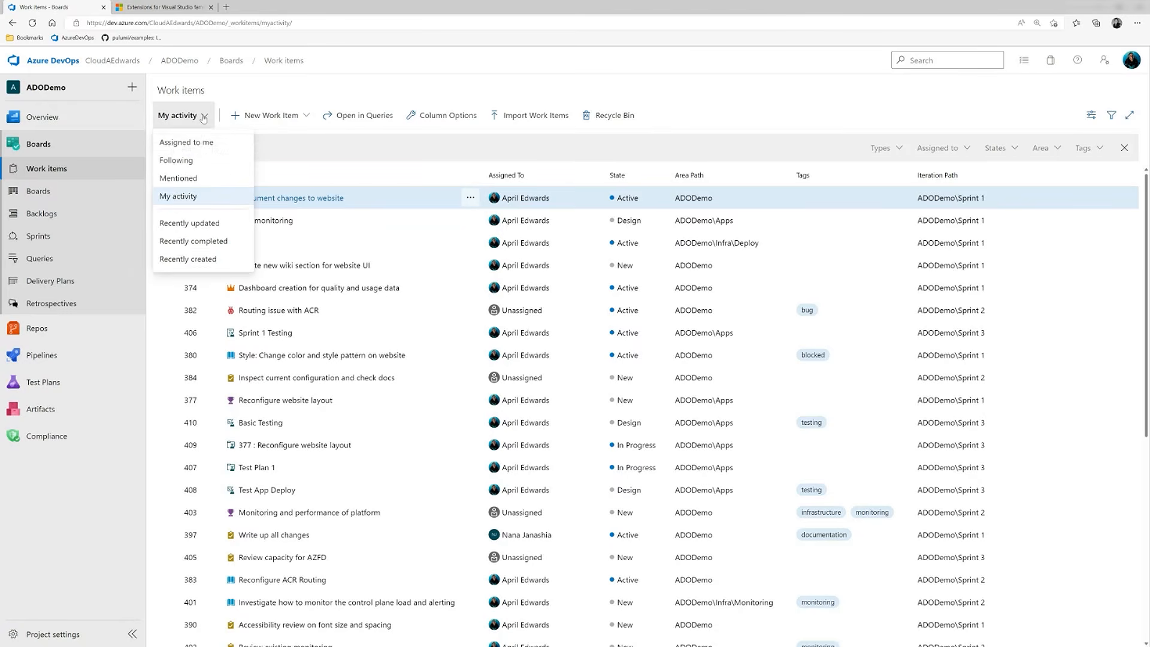
left_click(203, 143)
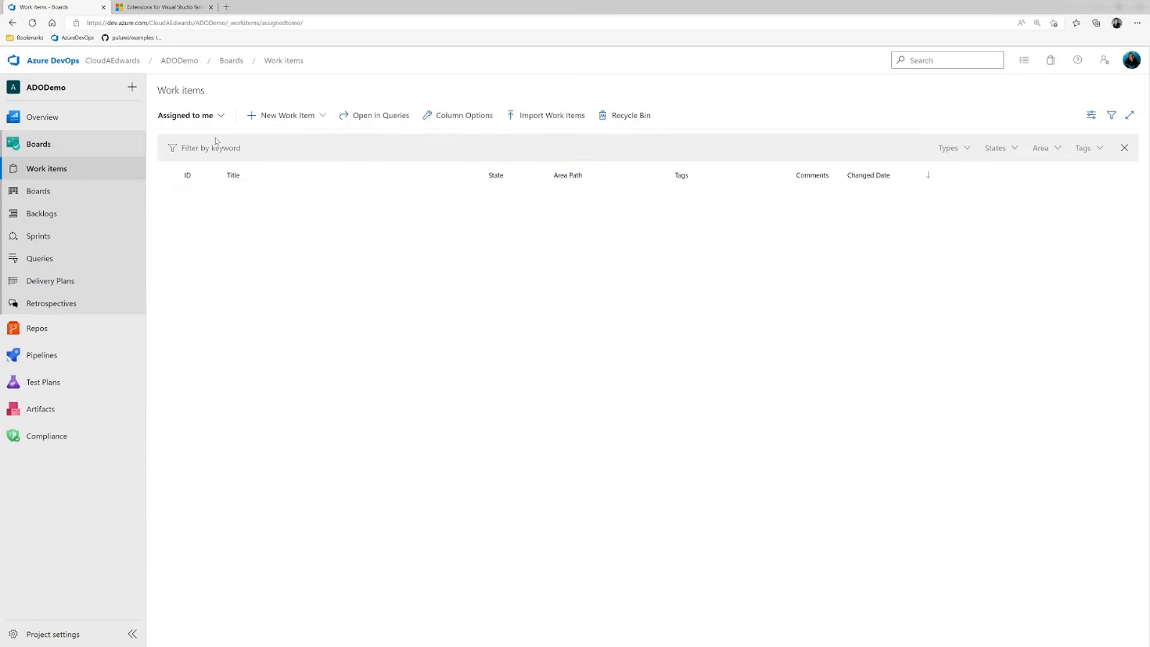
left_click(221, 117)
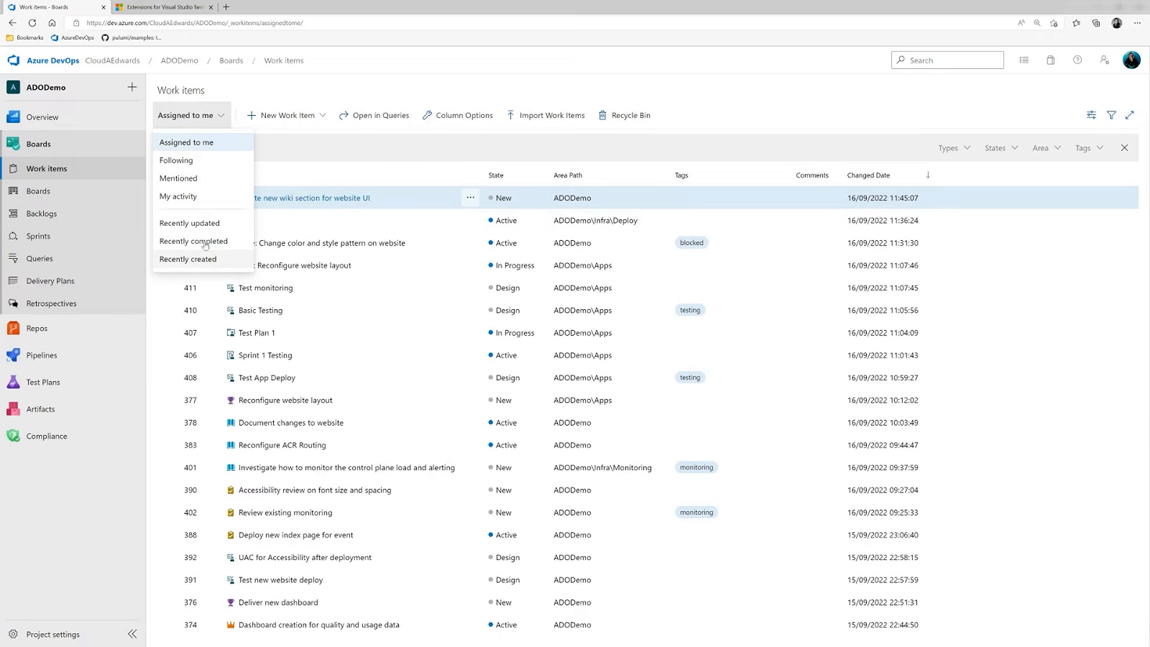
left_click(197, 196)
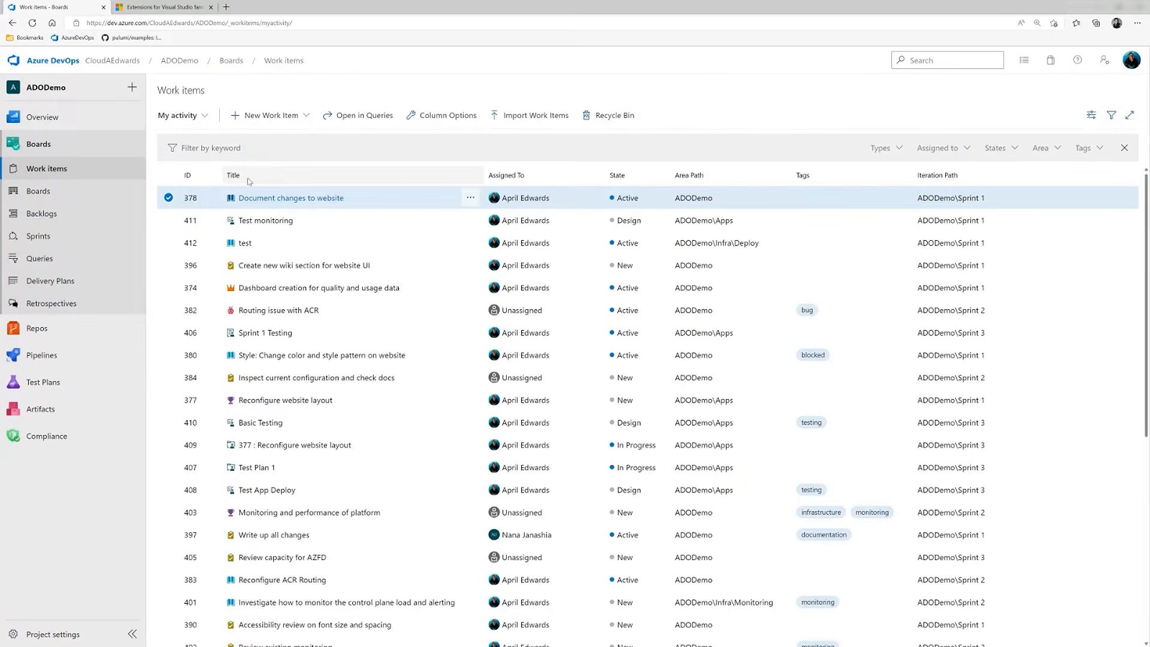
- Look through the work item types offered for a new work item without creating one
left_click(306, 116)
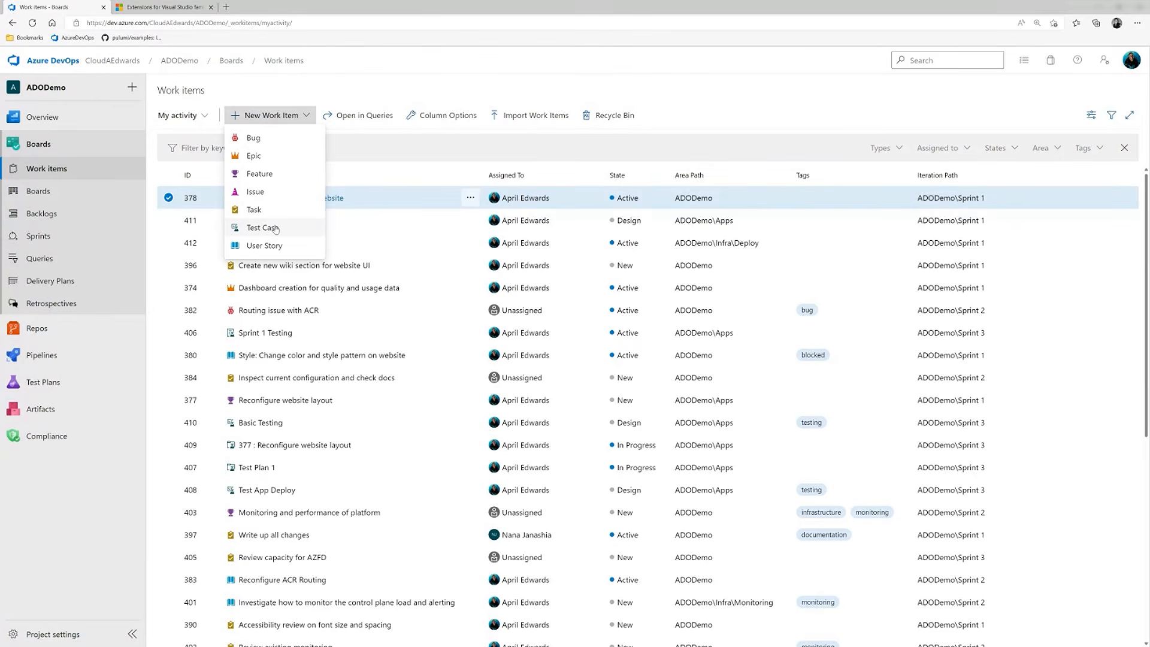
left_click(397, 142)
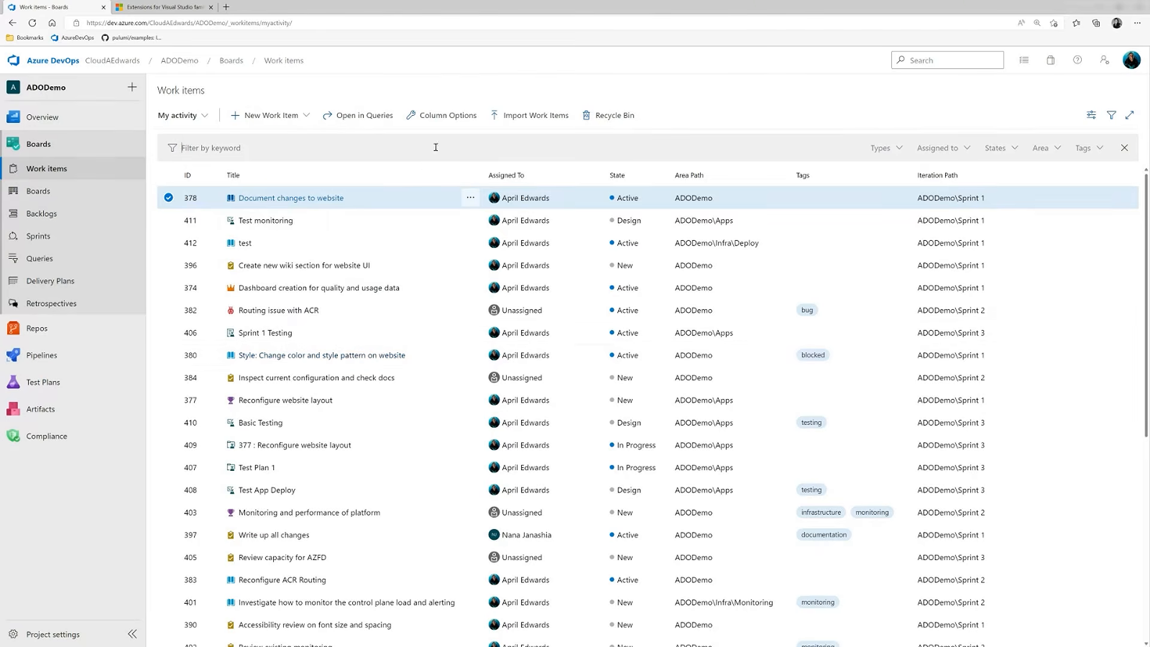
- Browse the fields available for an additional column in the work items list, and close the column options without saving
left_click(448, 115)
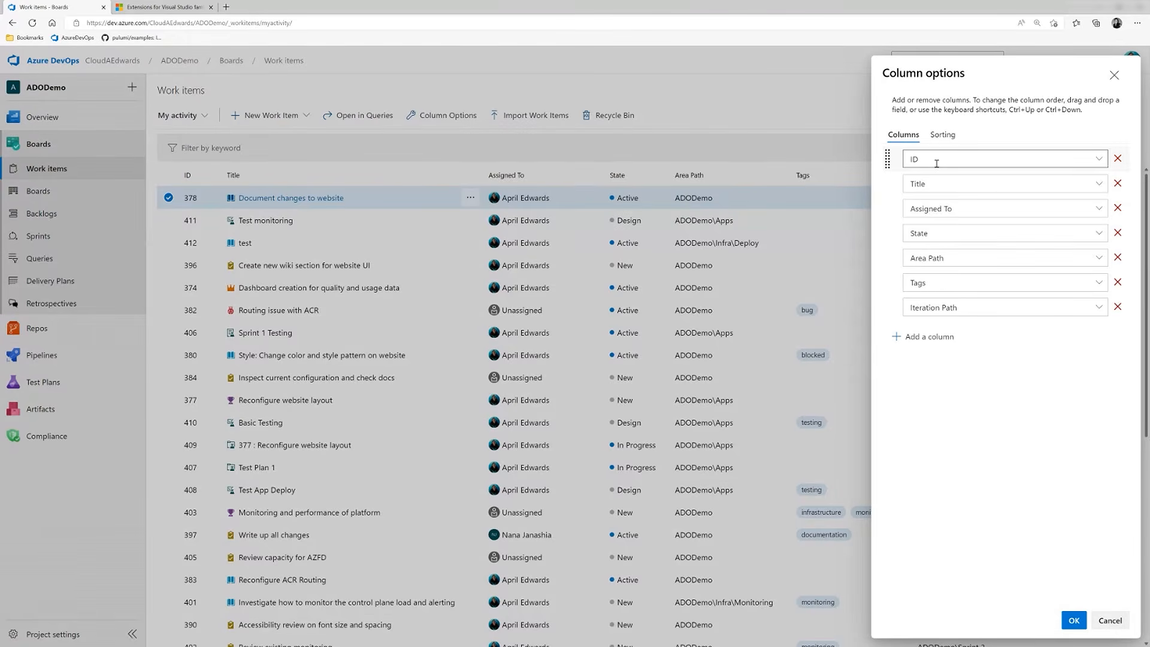
left_click(926, 336)
left_click(1099, 331)
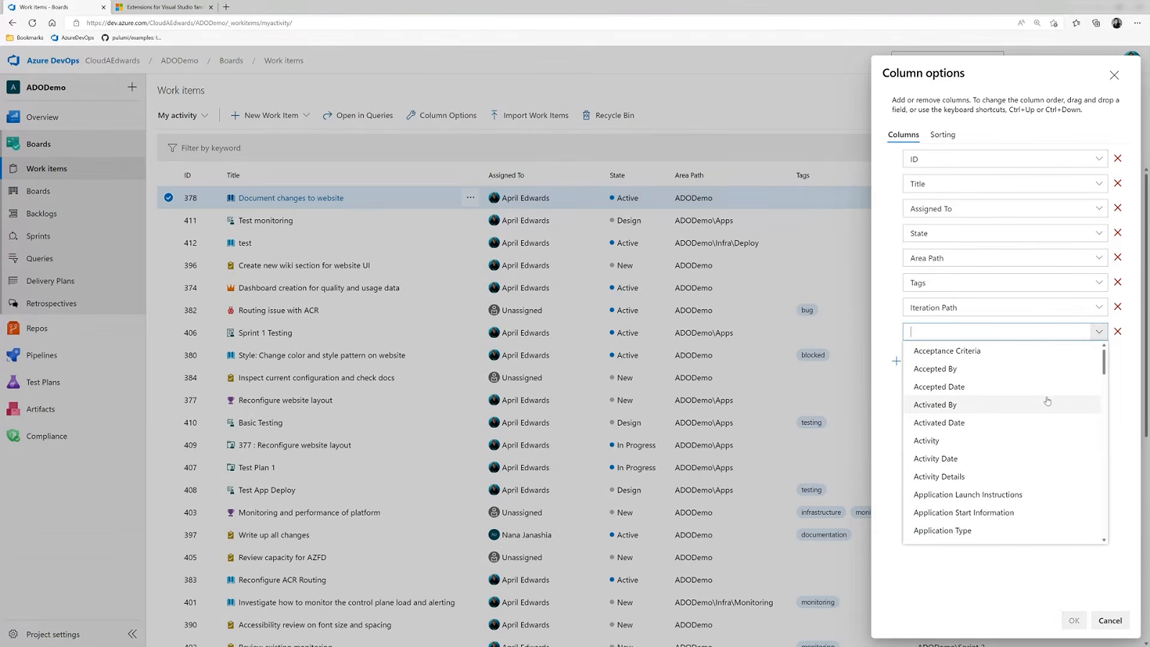
scroll(1047, 400, "down", 5)
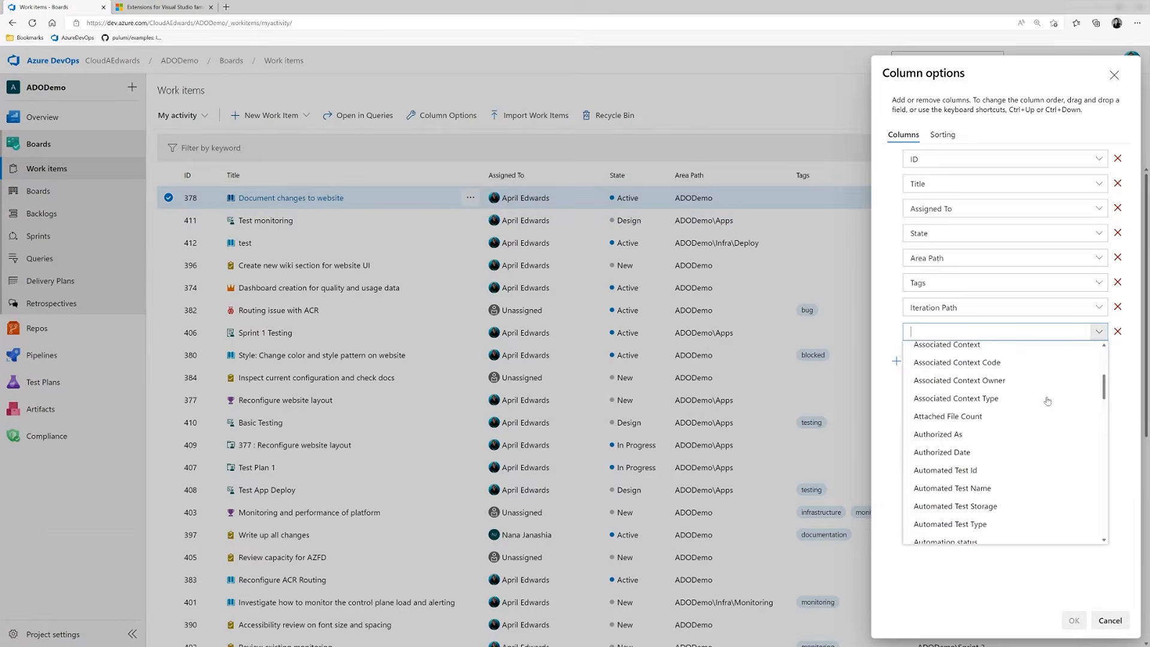
scroll(1047, 400, "down", 6)
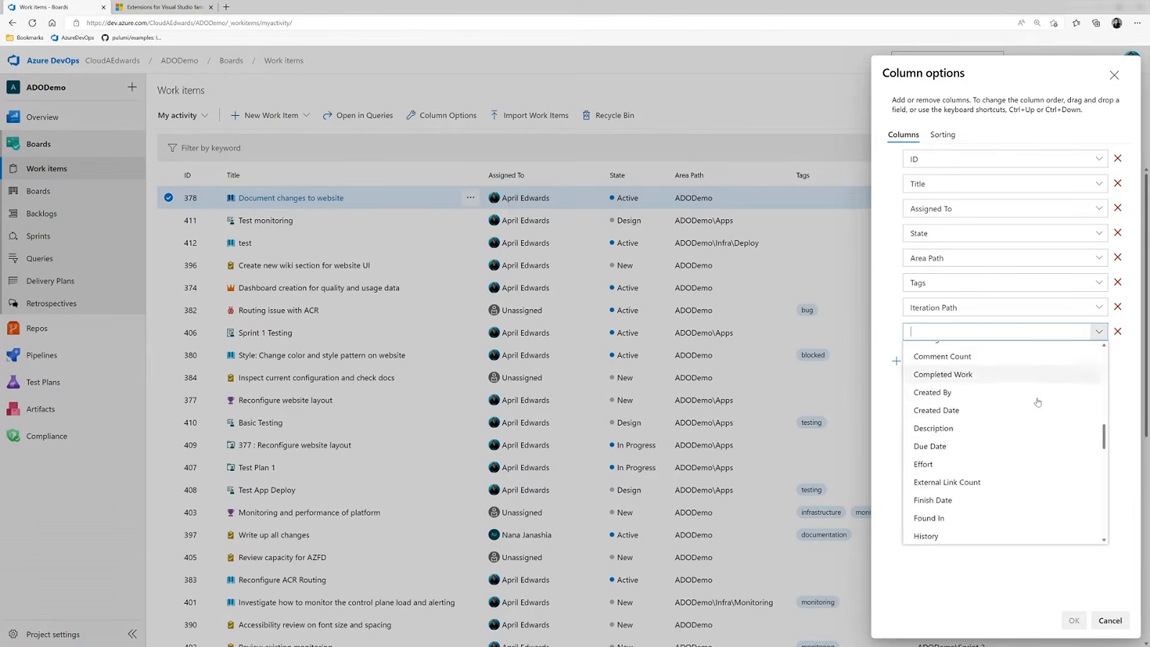
scroll(1027, 403, "down", 6)
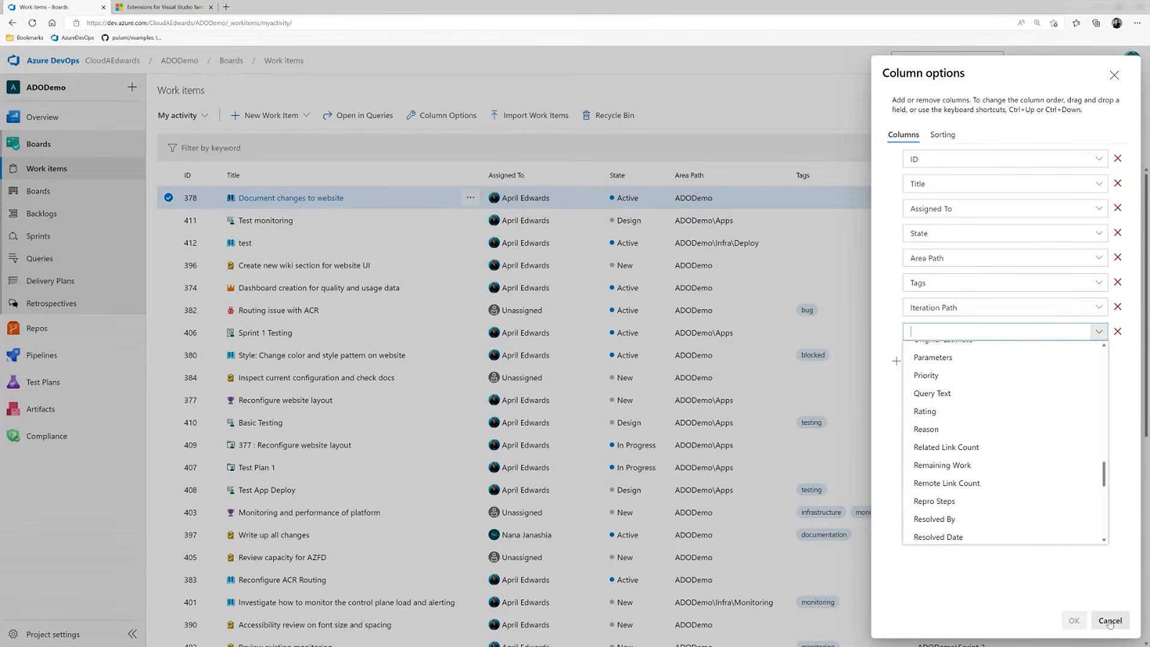
left_click(1074, 621)
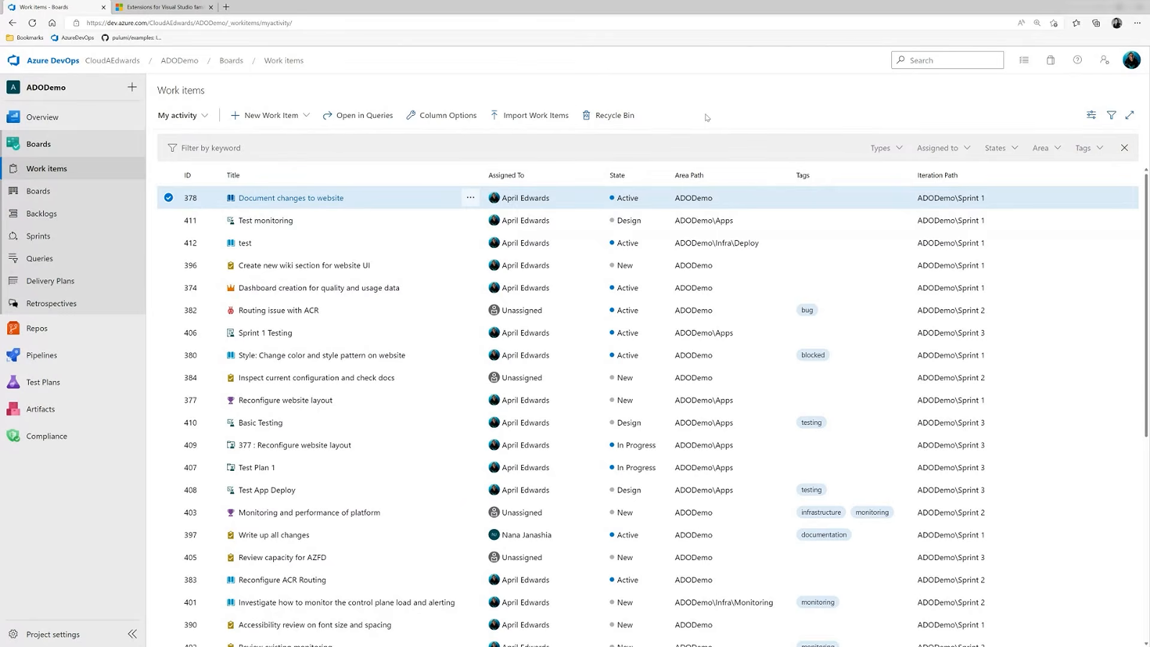
- View the CSV import page for work items and return to the work items list
left_click(531, 117)
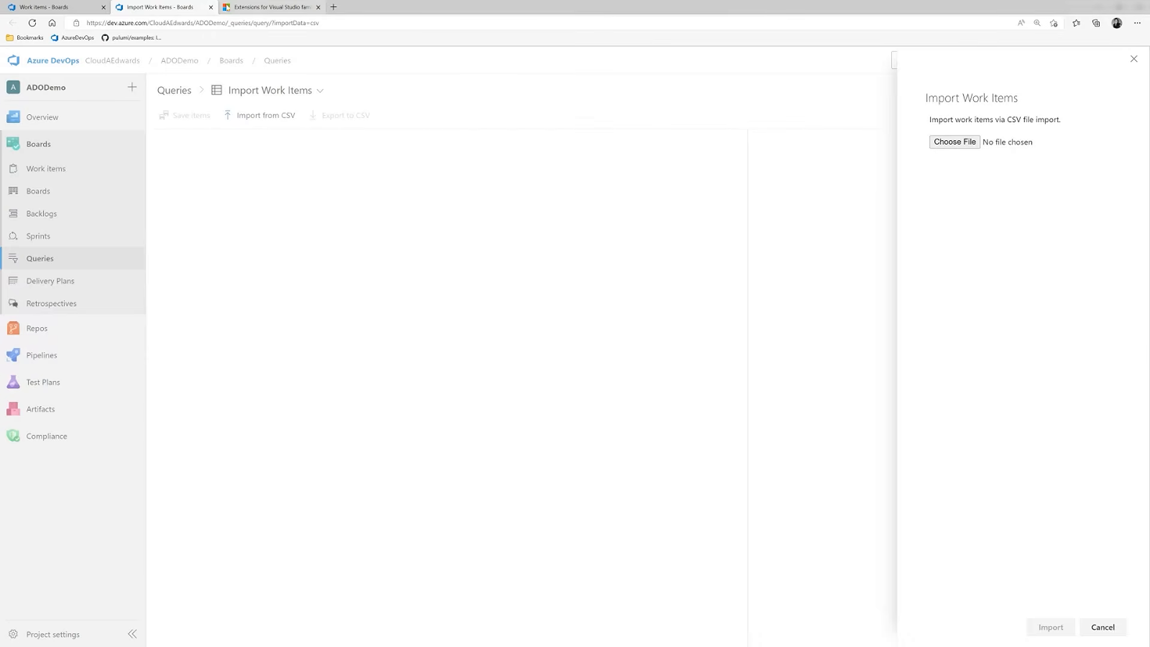
left_click(211, 7)
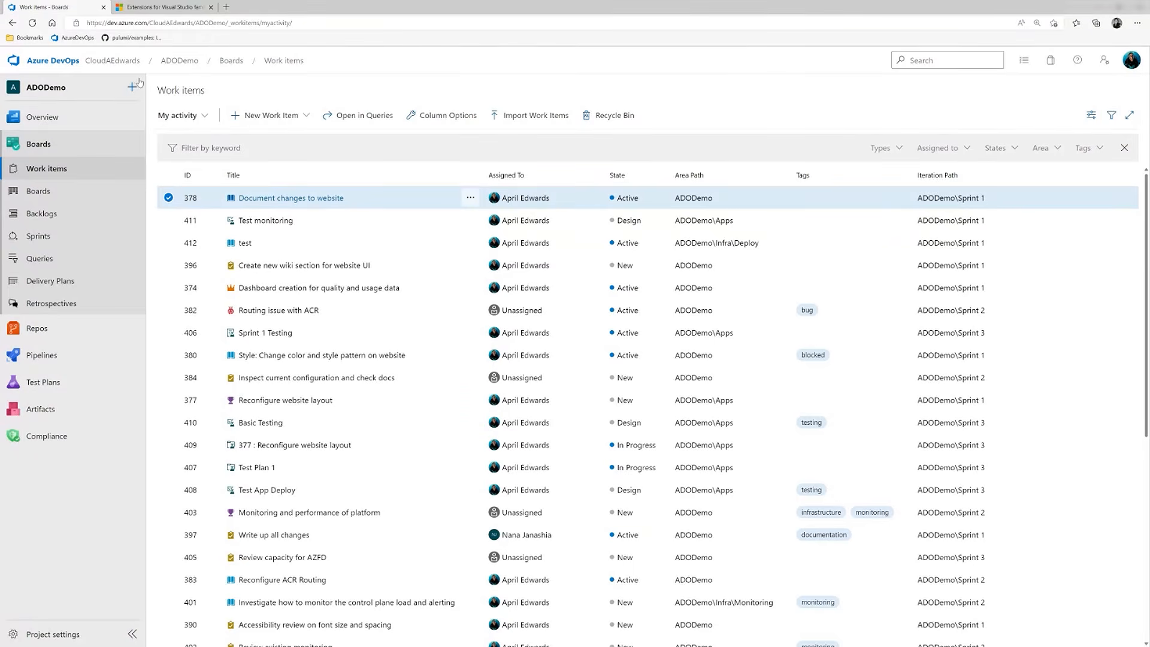
- Open the team board's settings and add a card styling rule named Bug with an orange card color
left_click(52, 194)
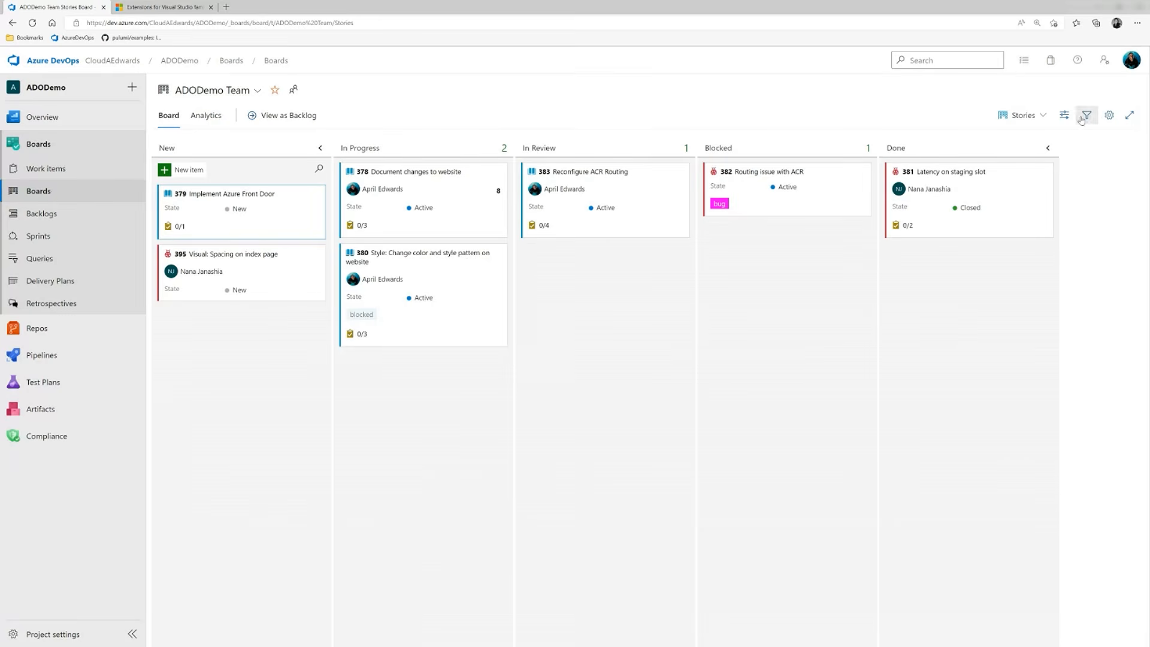
left_click(1109, 115)
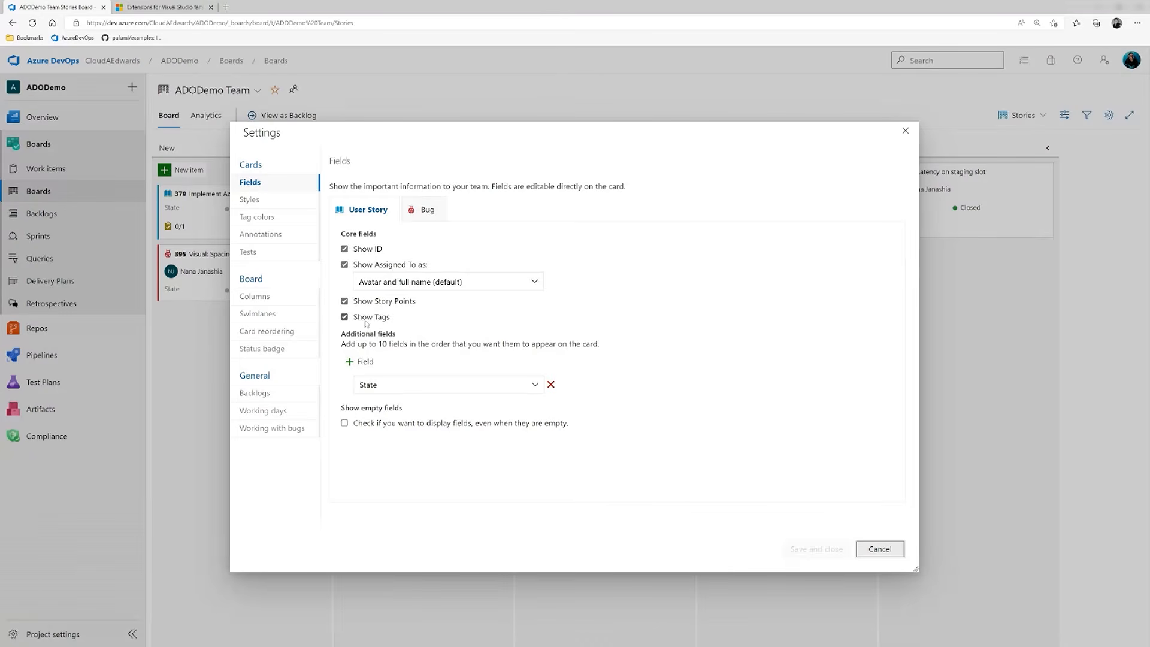
left_click(258, 201)
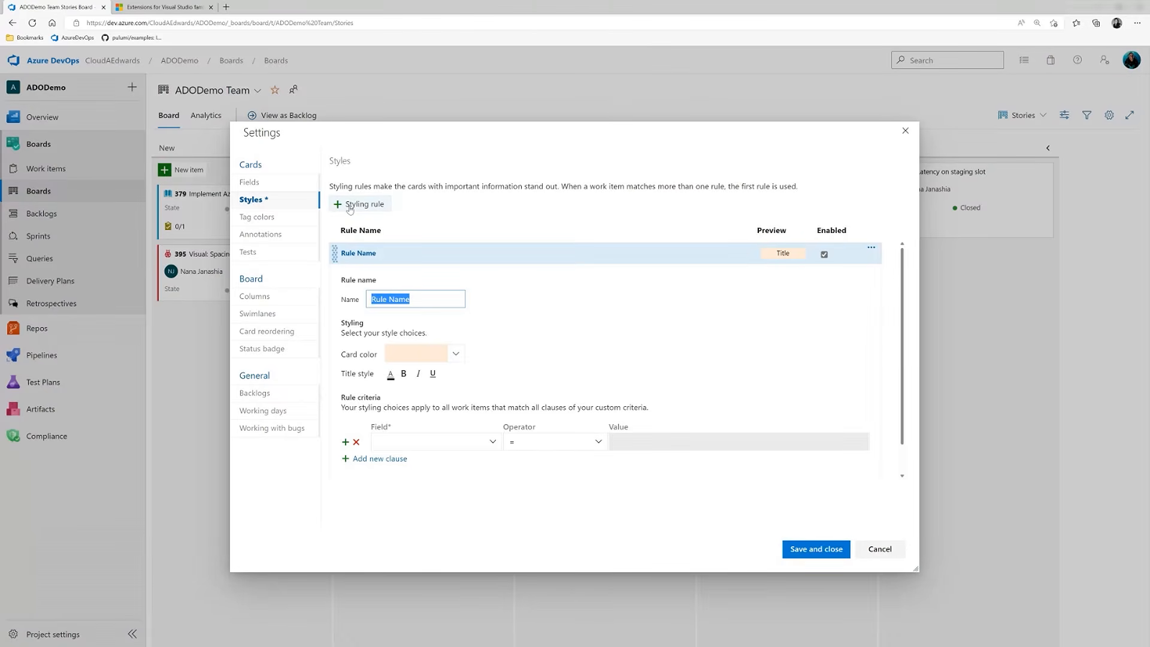
type("Bug")
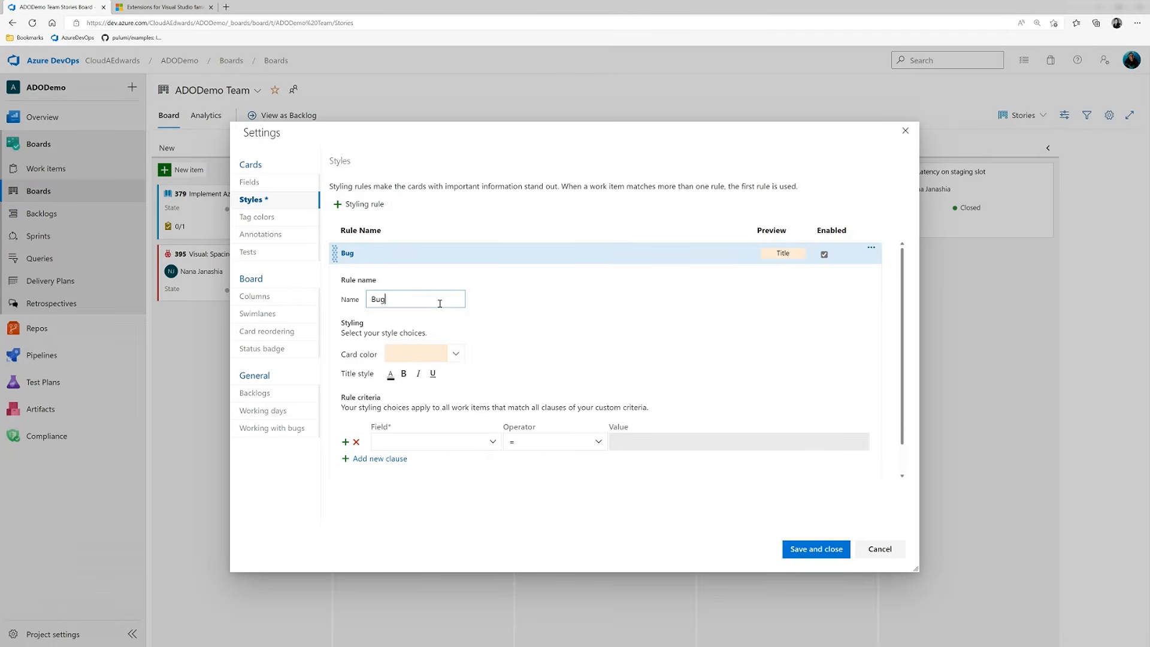
scroll(718, 333, "down", 1)
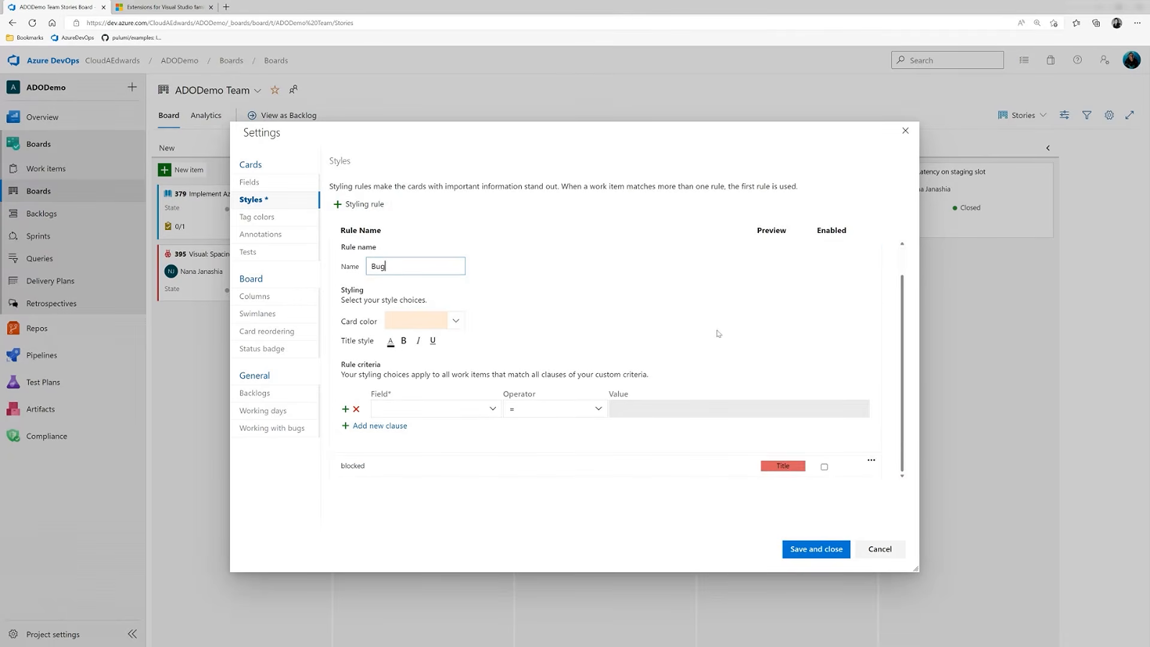
left_click(456, 322)
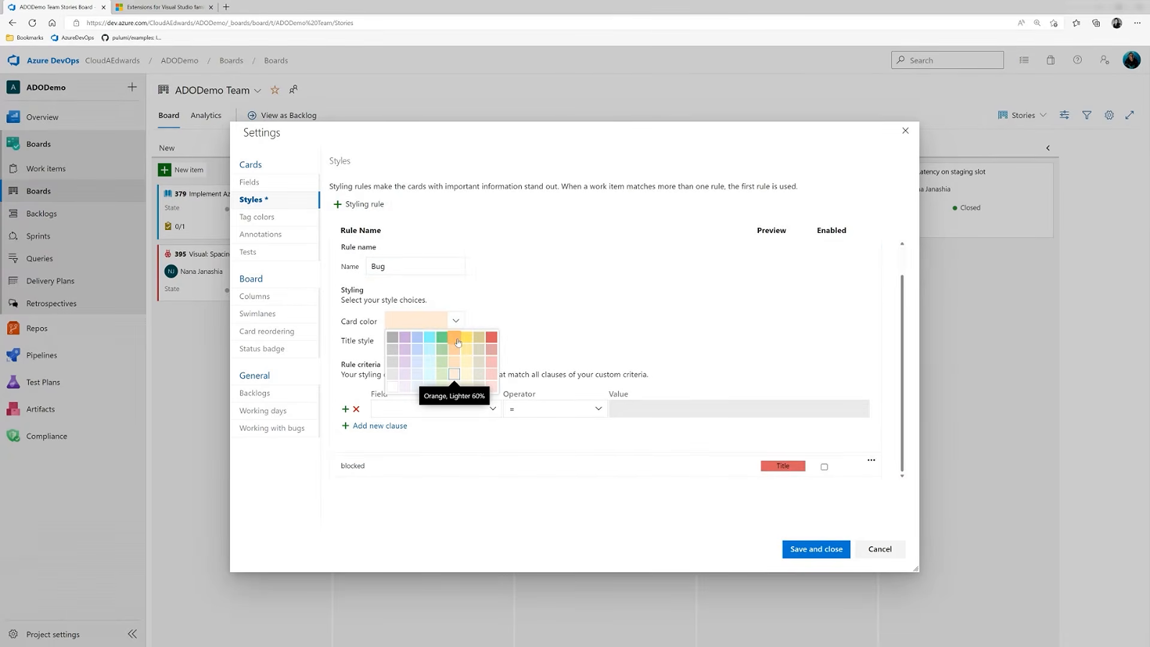
left_click(458, 341)
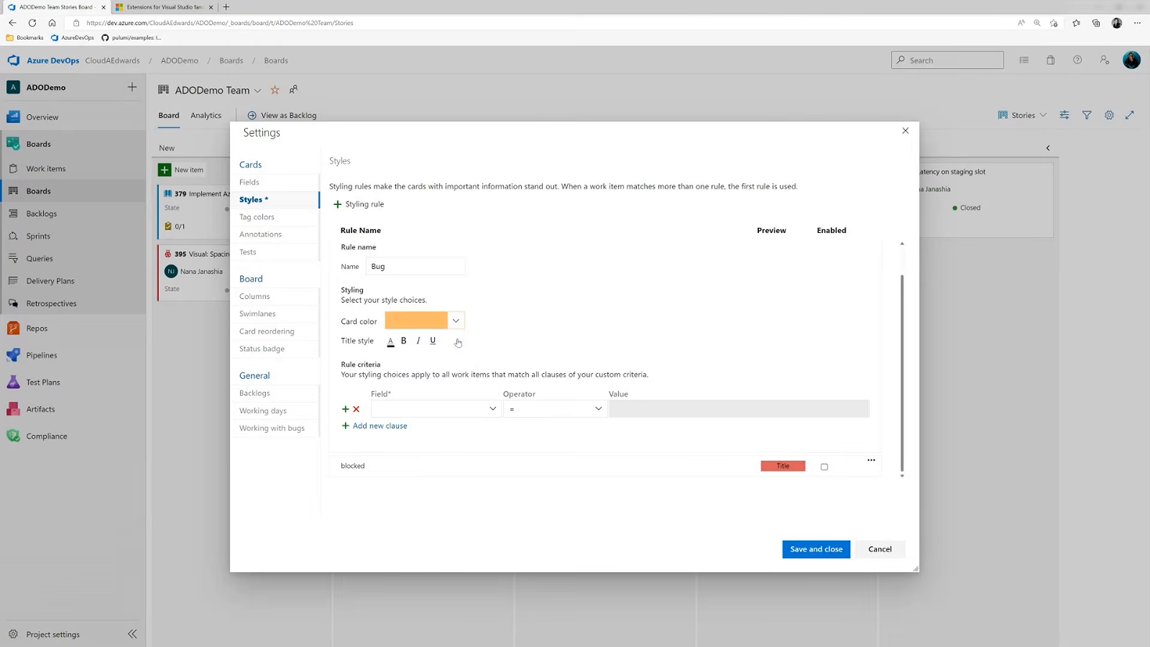
- Set the Bug rule's criteria to Tags Contains bug and save the board settings
left_click(485, 409)
scroll(497, 444, "down", 1)
left_click_drag(497, 445, 497, 549)
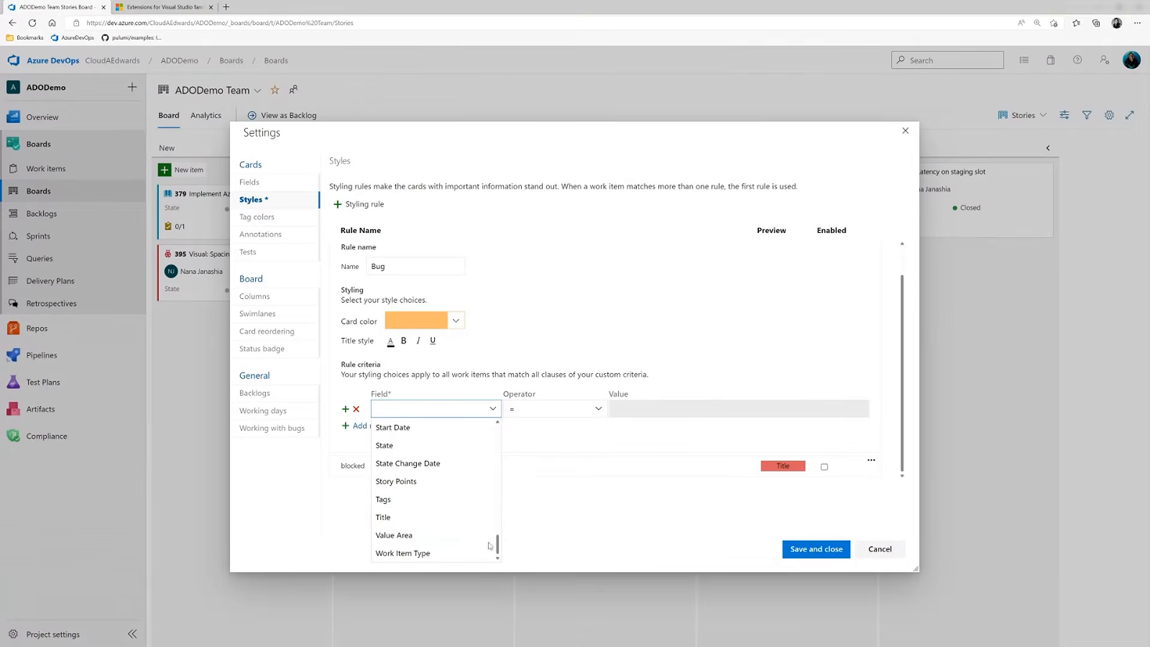
left_click(388, 501)
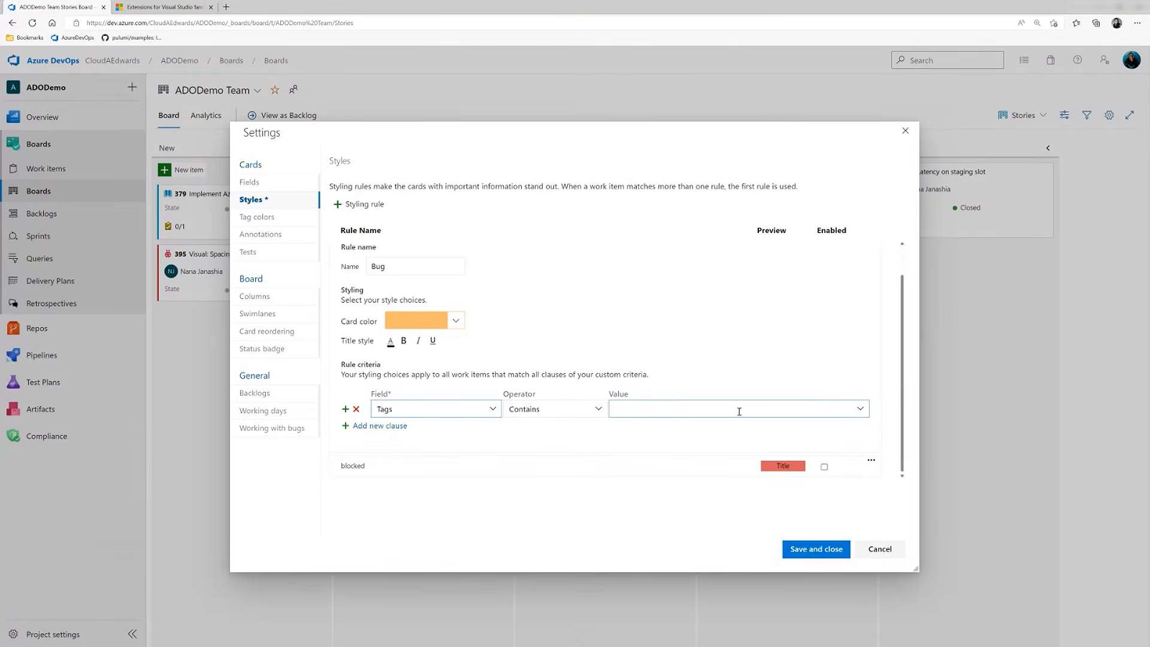
left_click(860, 413)
left_click(640, 473)
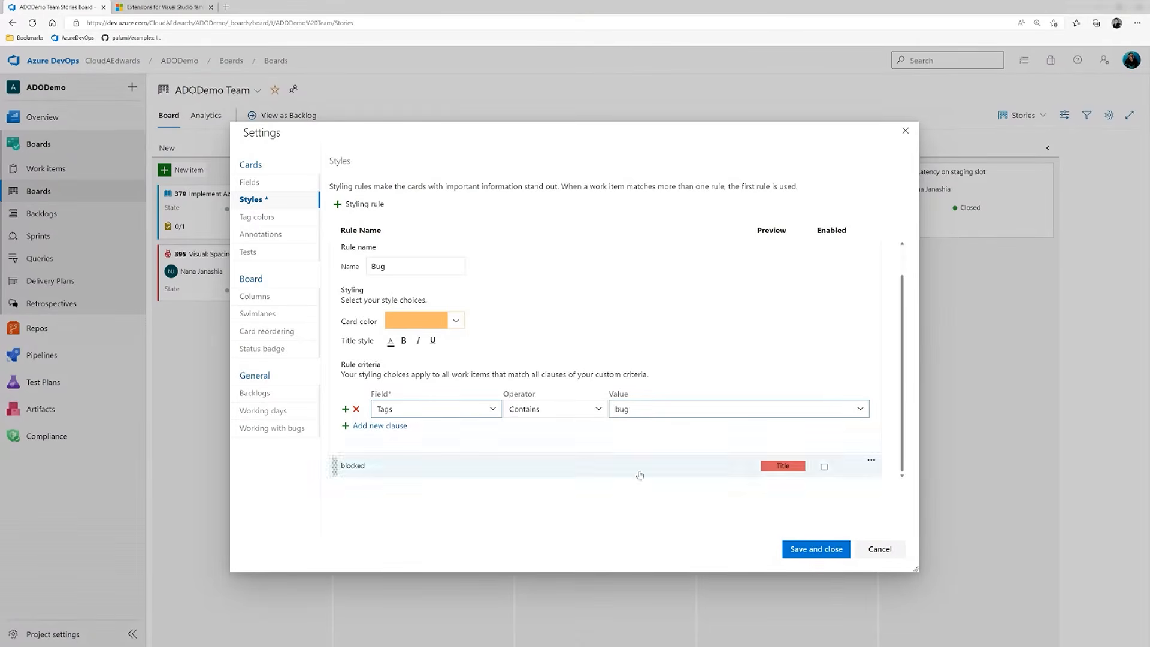
left_click(812, 549)
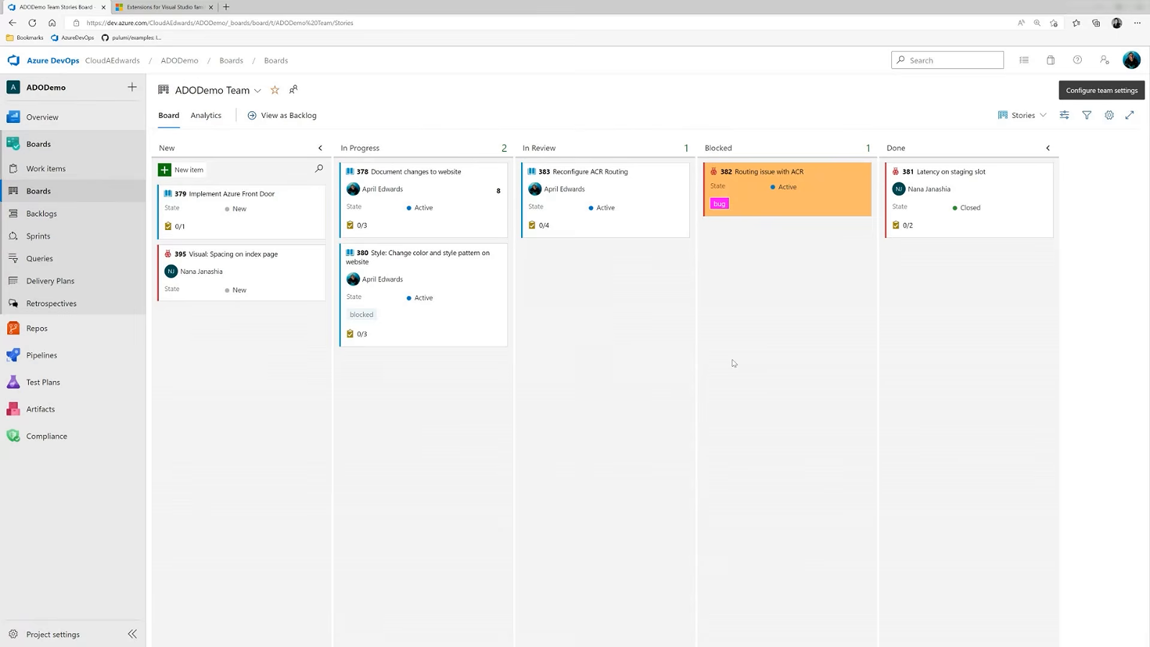
- Disable the Bug styling rule, enable the blocked rule, and save the board settings
left_click(1108, 118)
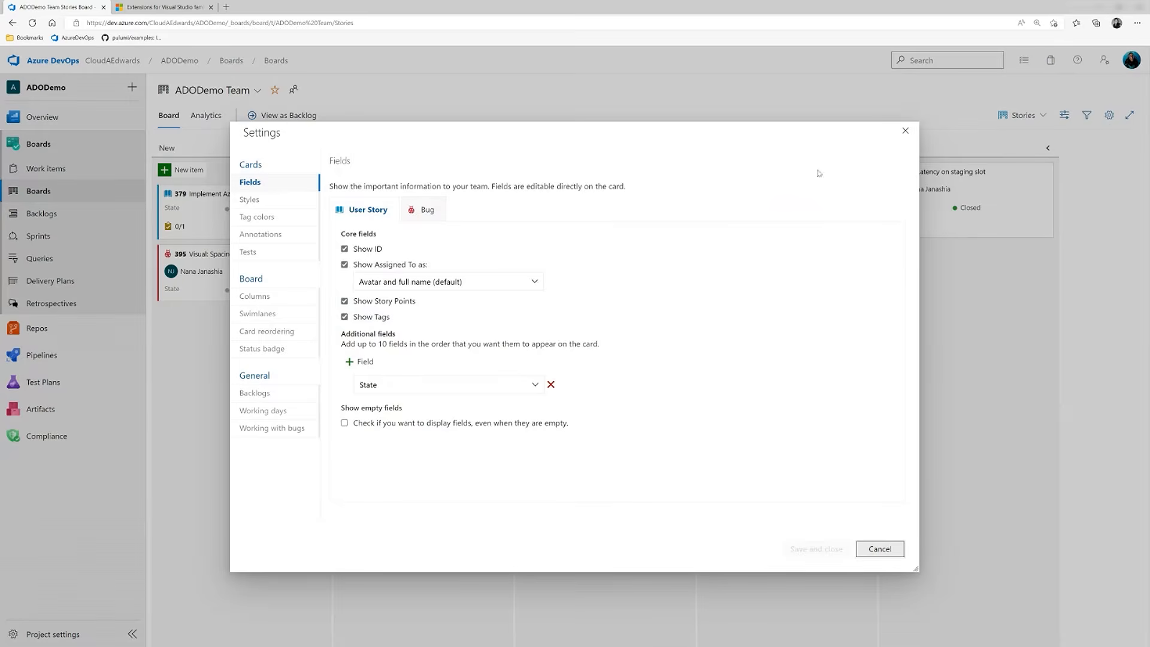
left_click(256, 201)
left_click(831, 254)
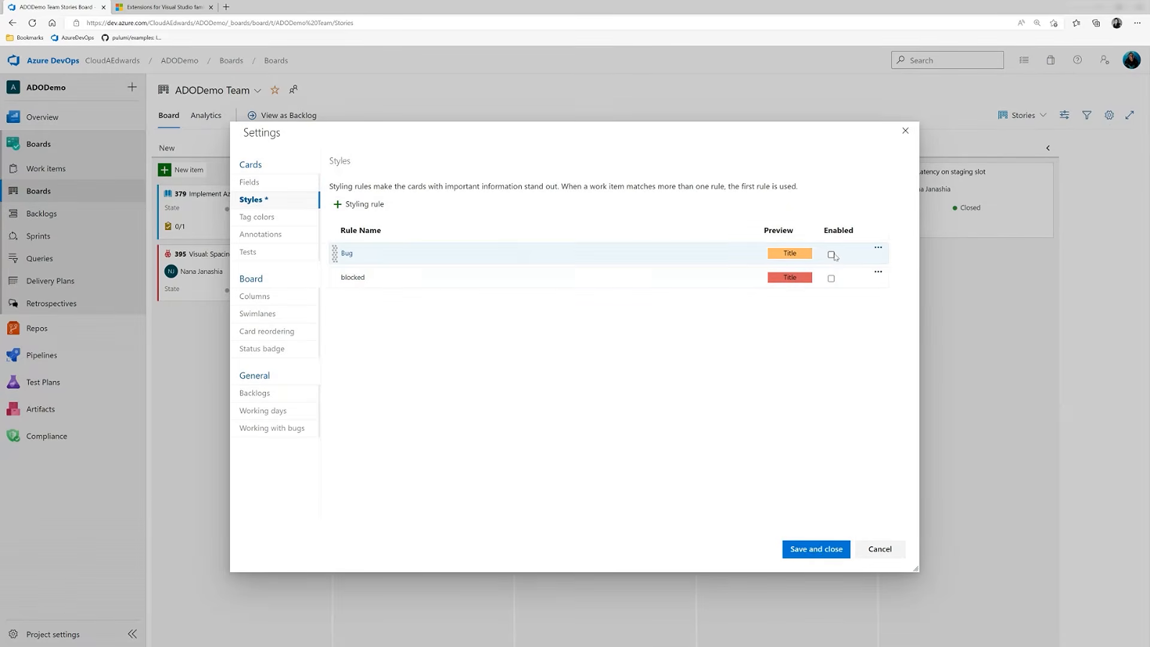
left_click(832, 278)
left_click(831, 279)
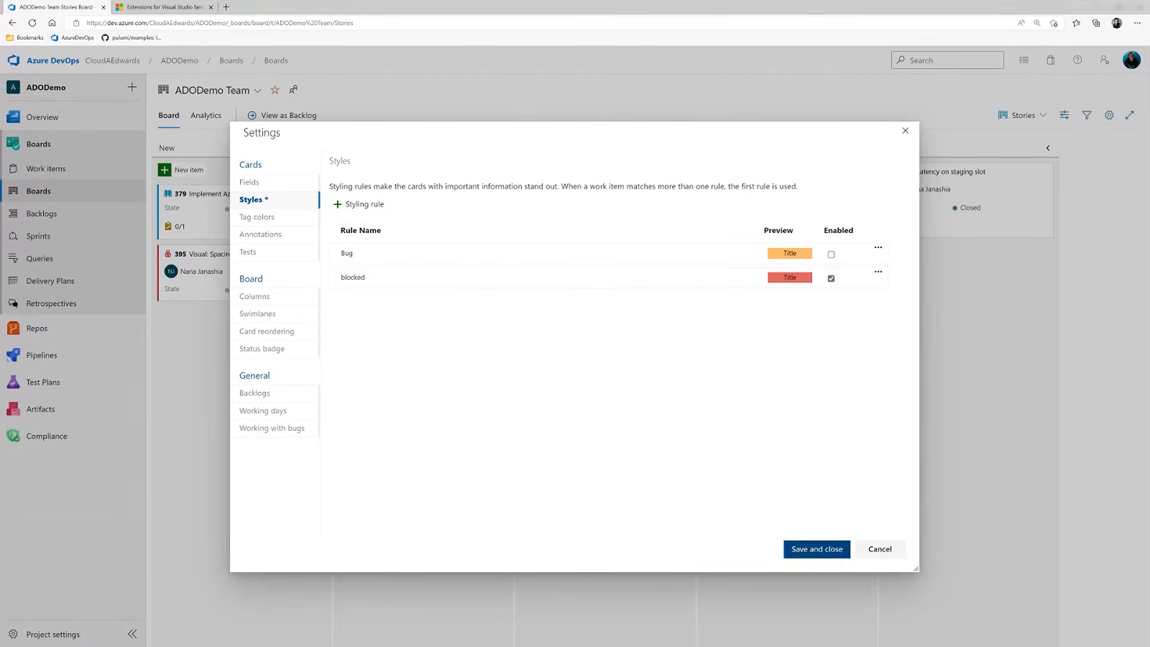
left_click(812, 554)
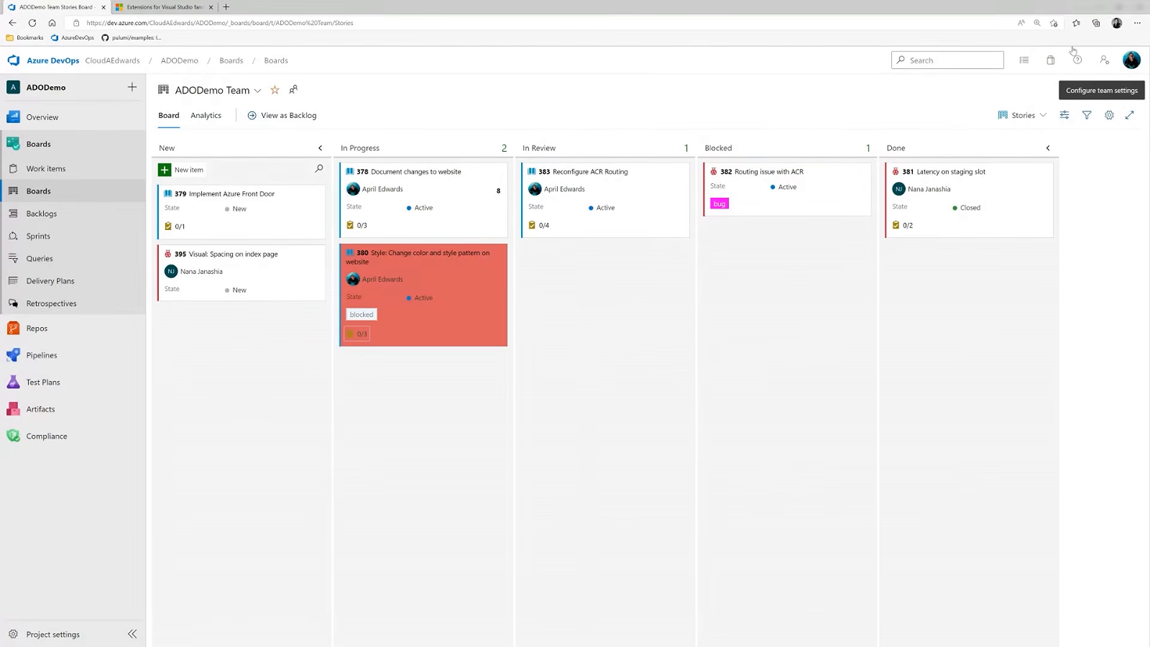
- Reopen the card styling rules and disable the blocked rule
left_click(1109, 116)
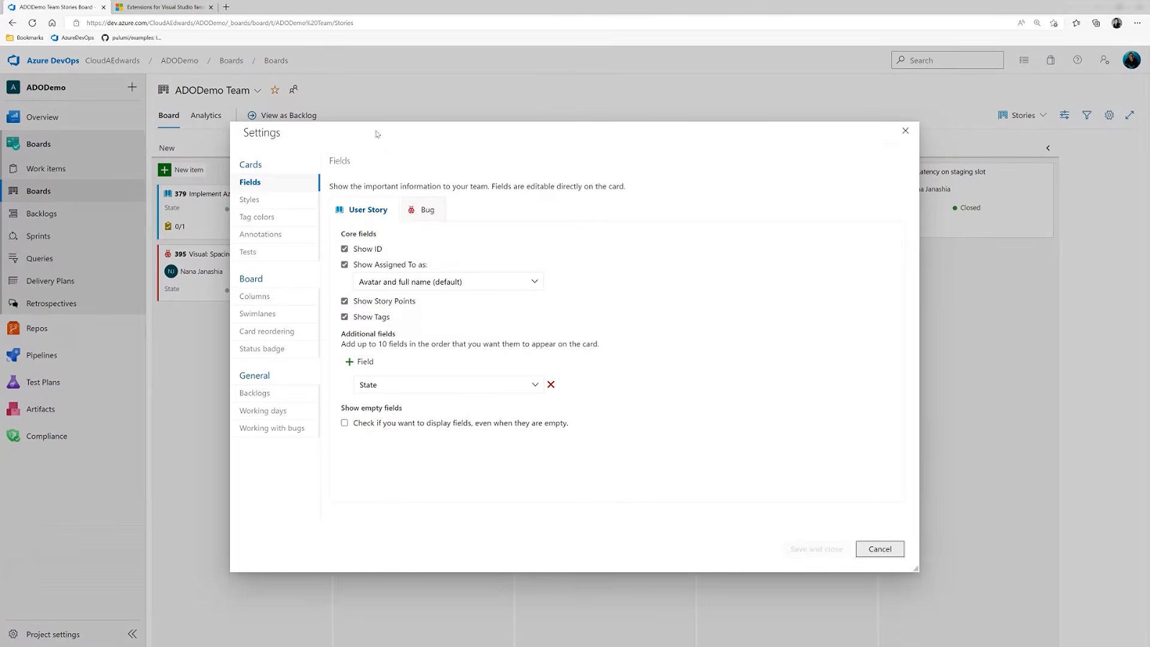
left_click(256, 199)
left_click(831, 278)
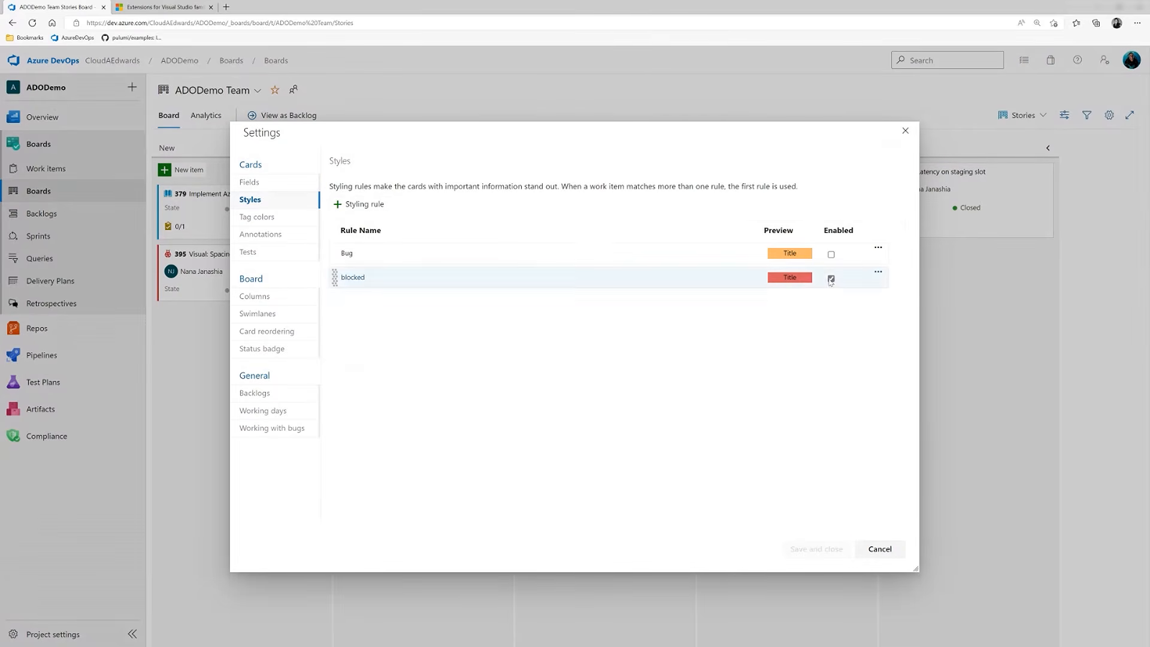
- Add a tag color for the blocked tag, set it to dark blue, and save the board settings
left_click(258, 218)
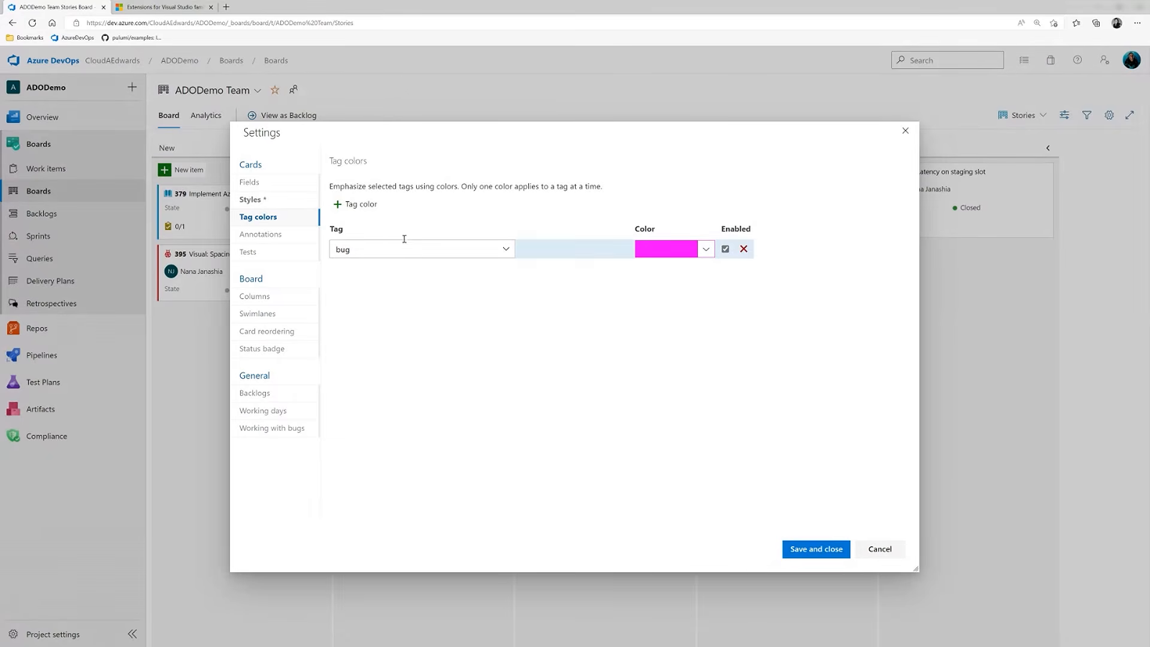
left_click(366, 209)
left_click(509, 251)
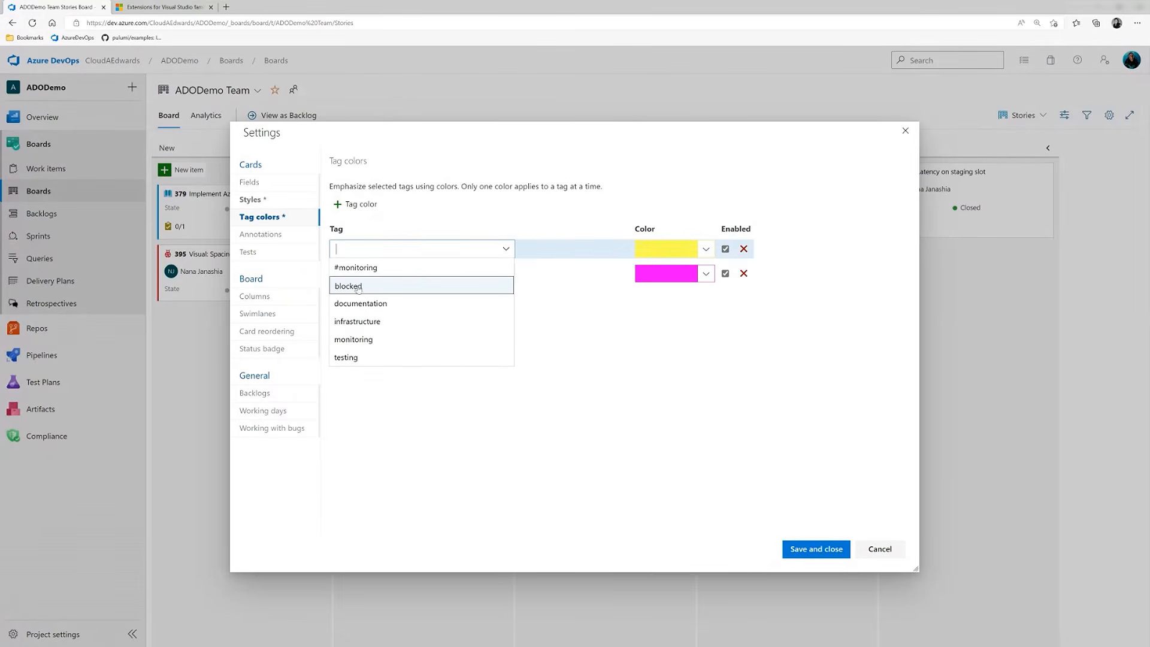
left_click(358, 286)
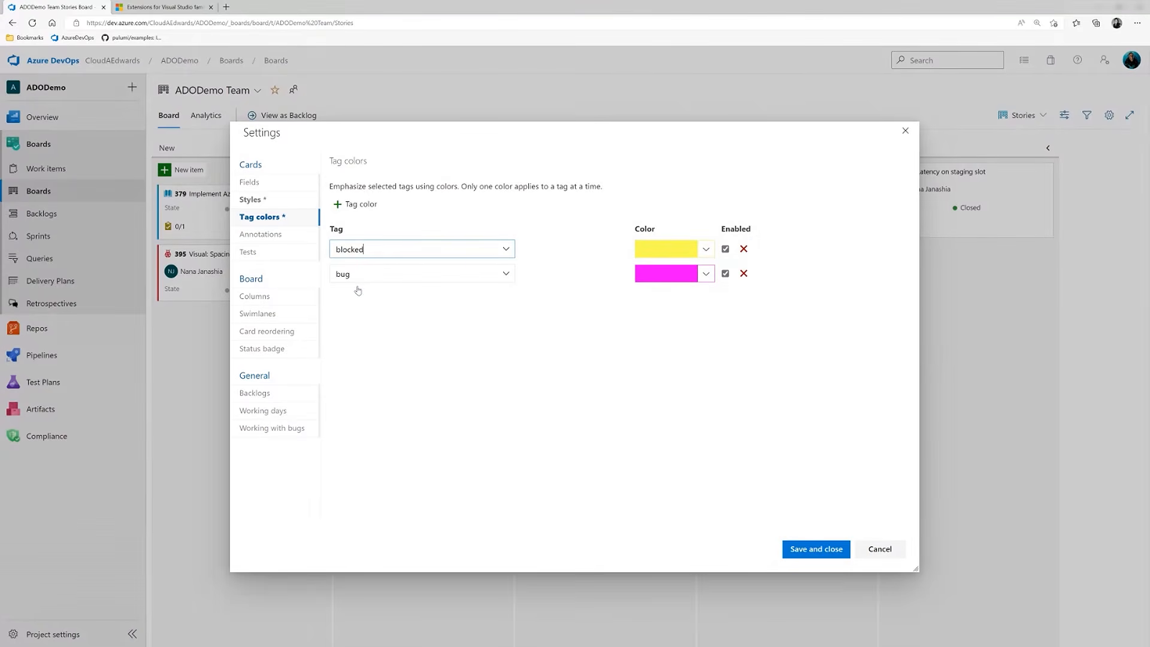
left_click(706, 249)
left_click(692, 279)
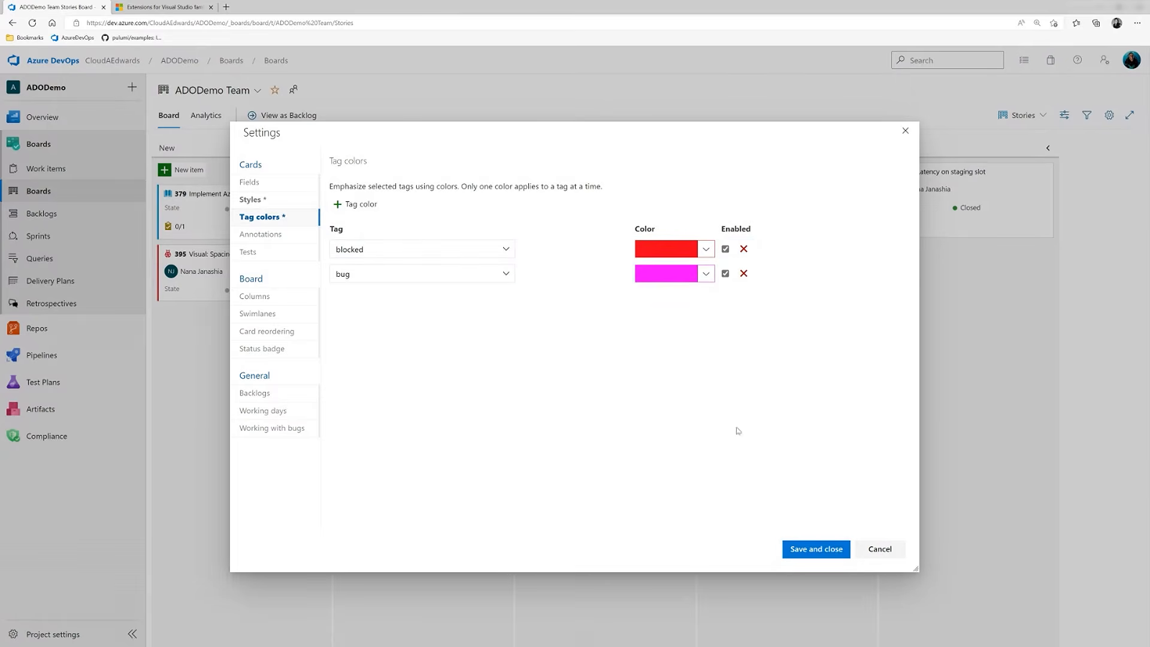
left_click(706, 249)
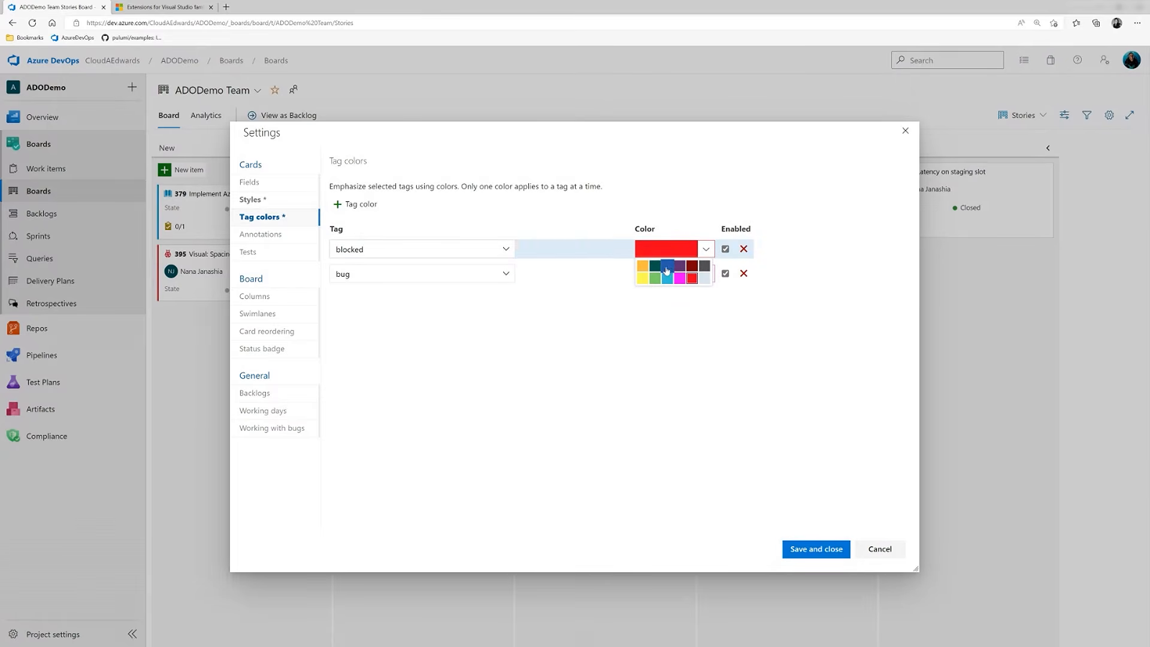
left_click(668, 270)
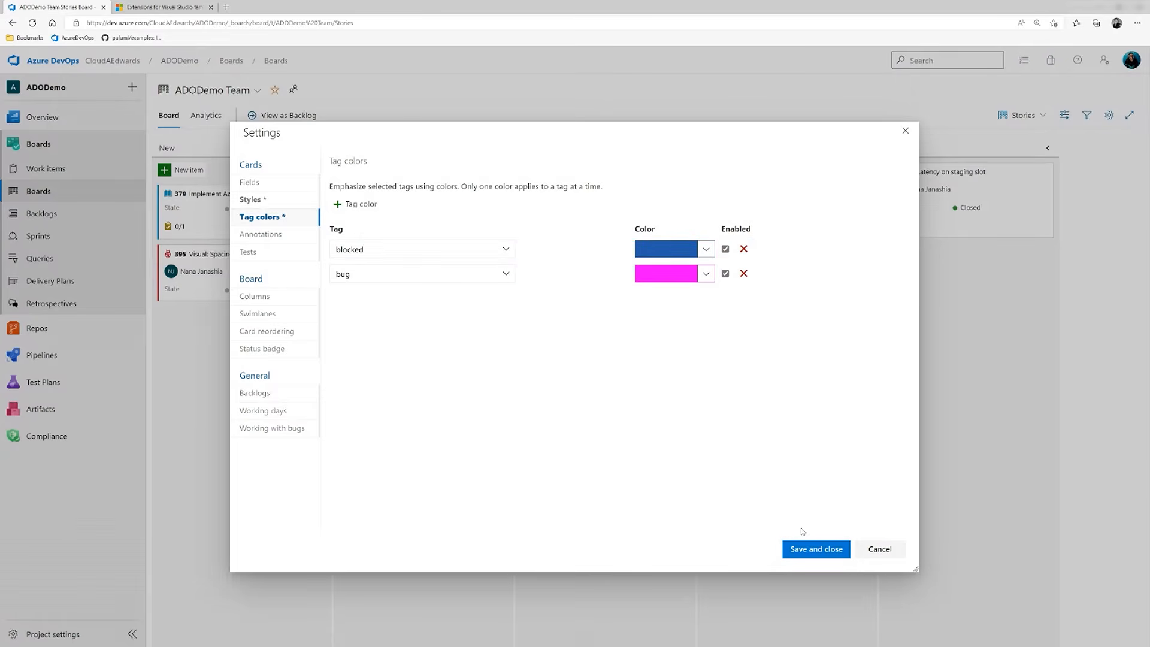
left_click(813, 549)
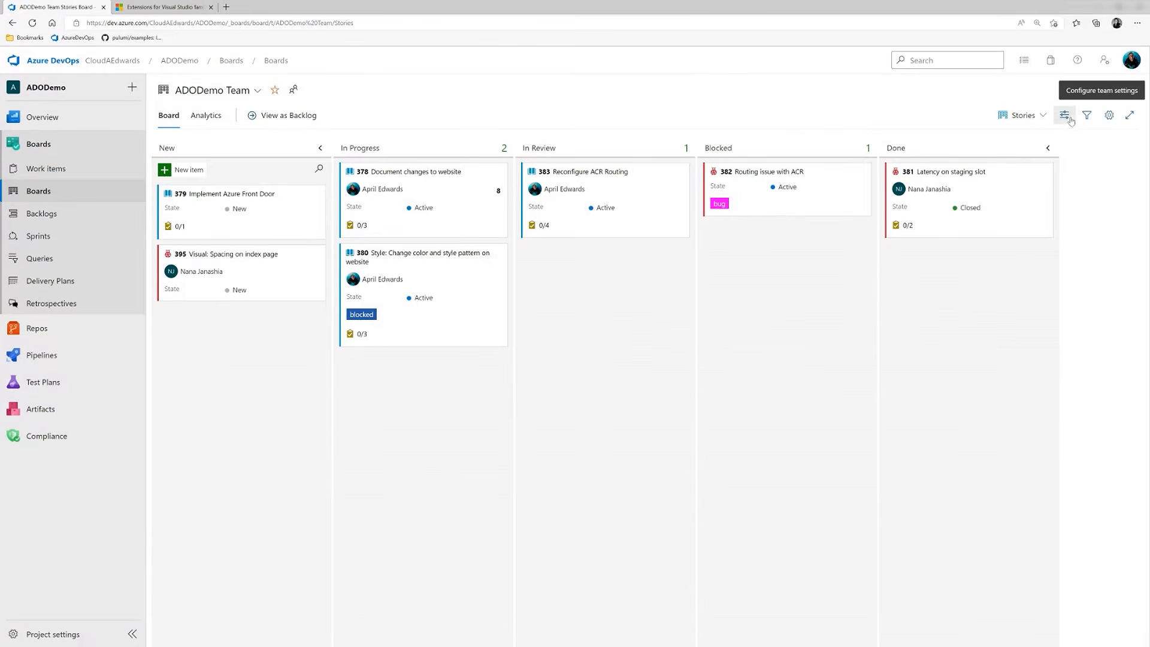
- View the board's card annotation and test settings, then open its column settings
left_click(1110, 116)
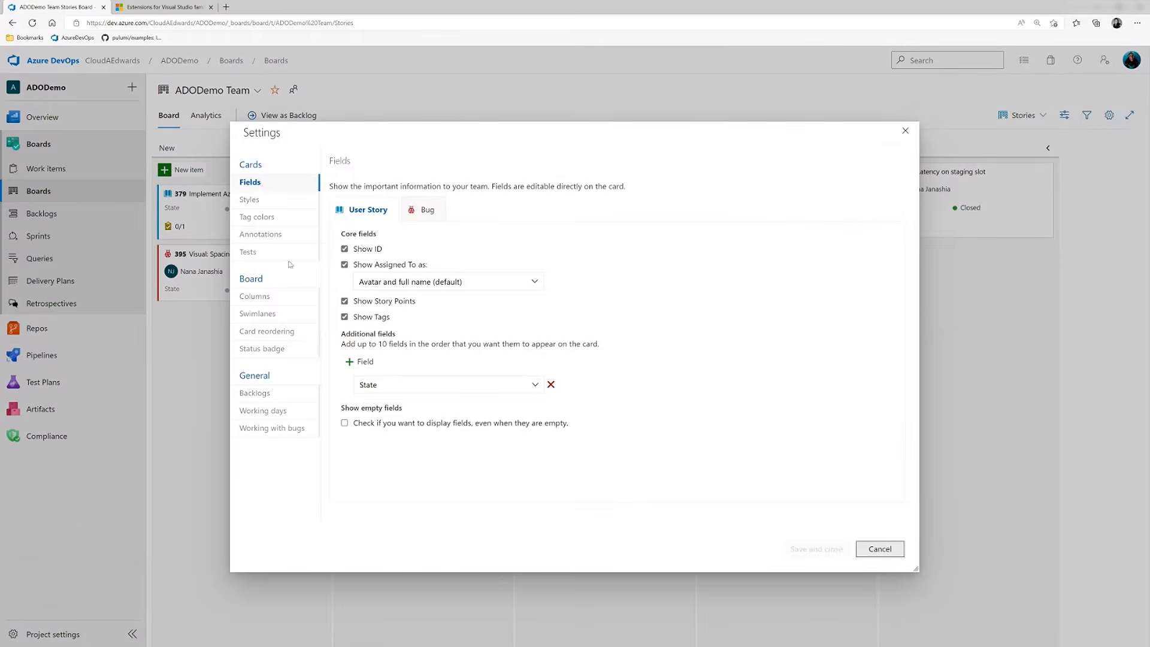
left_click(260, 237)
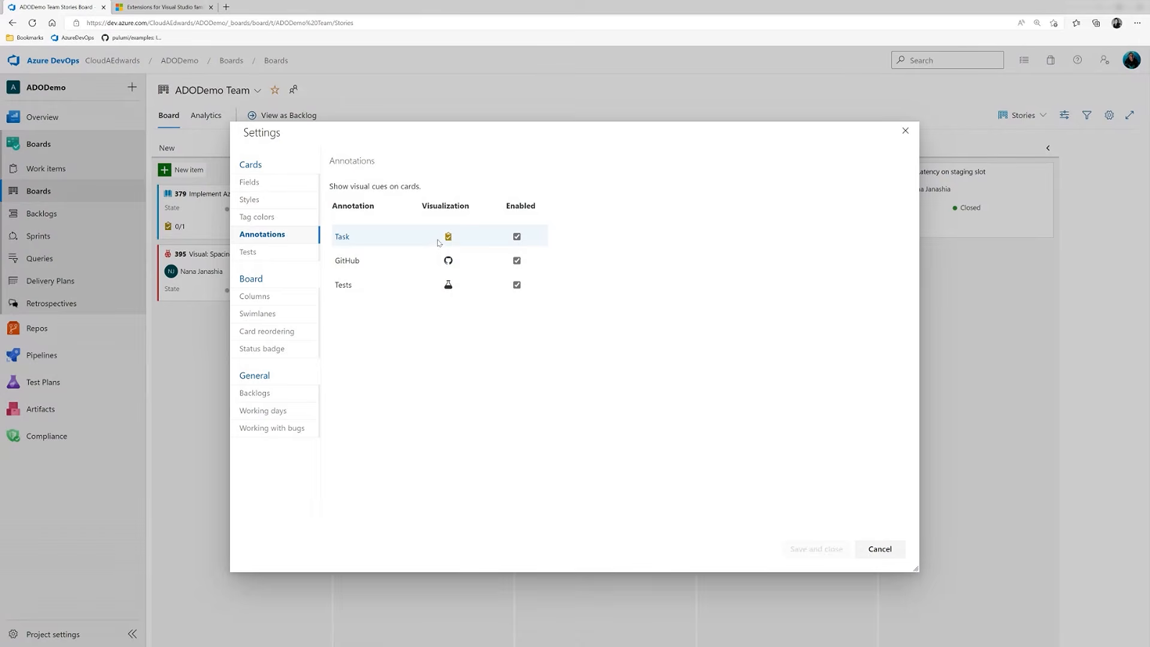
left_click(251, 255)
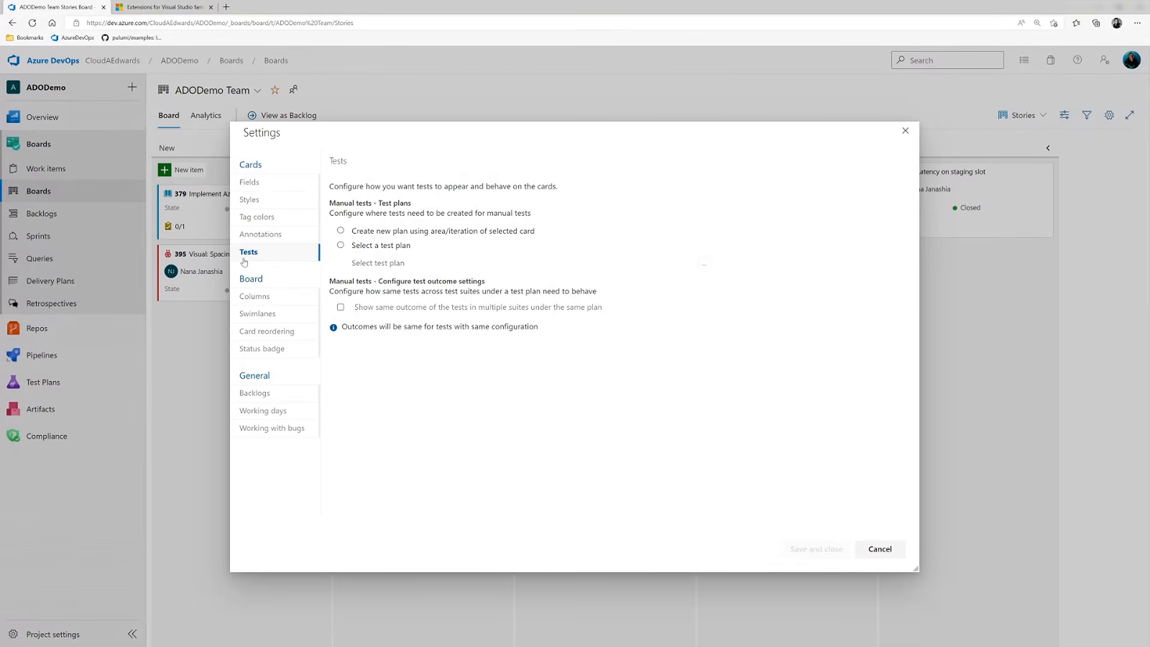
left_click(256, 298)
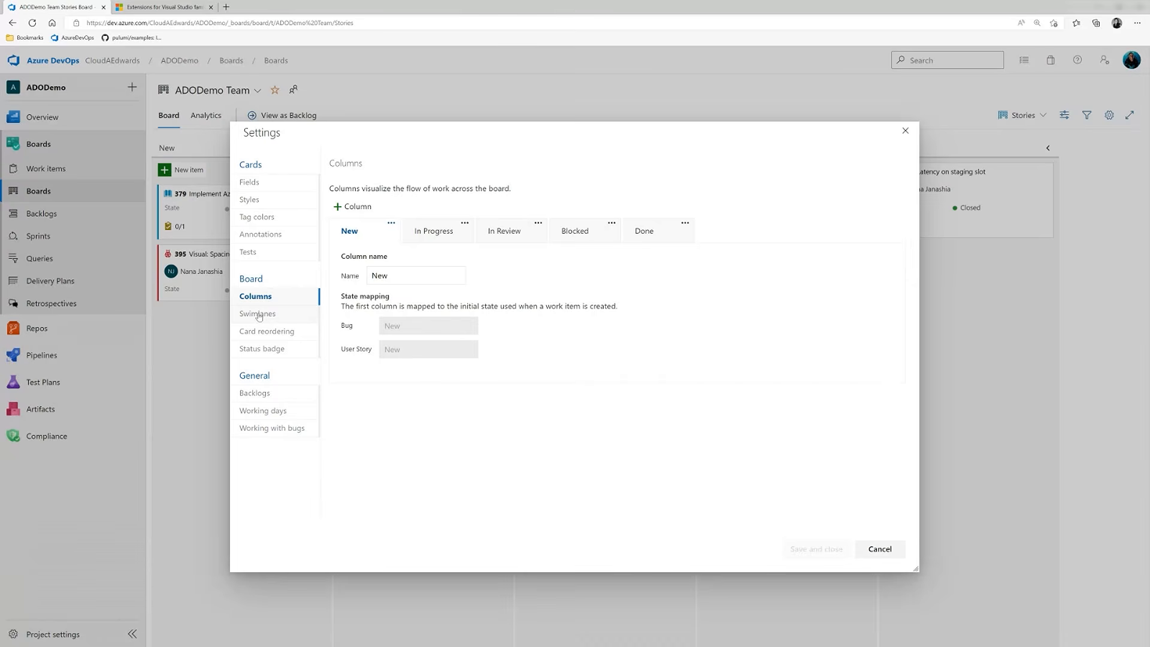
left_click_drag(389, 276, 355, 275)
type("Bugs")
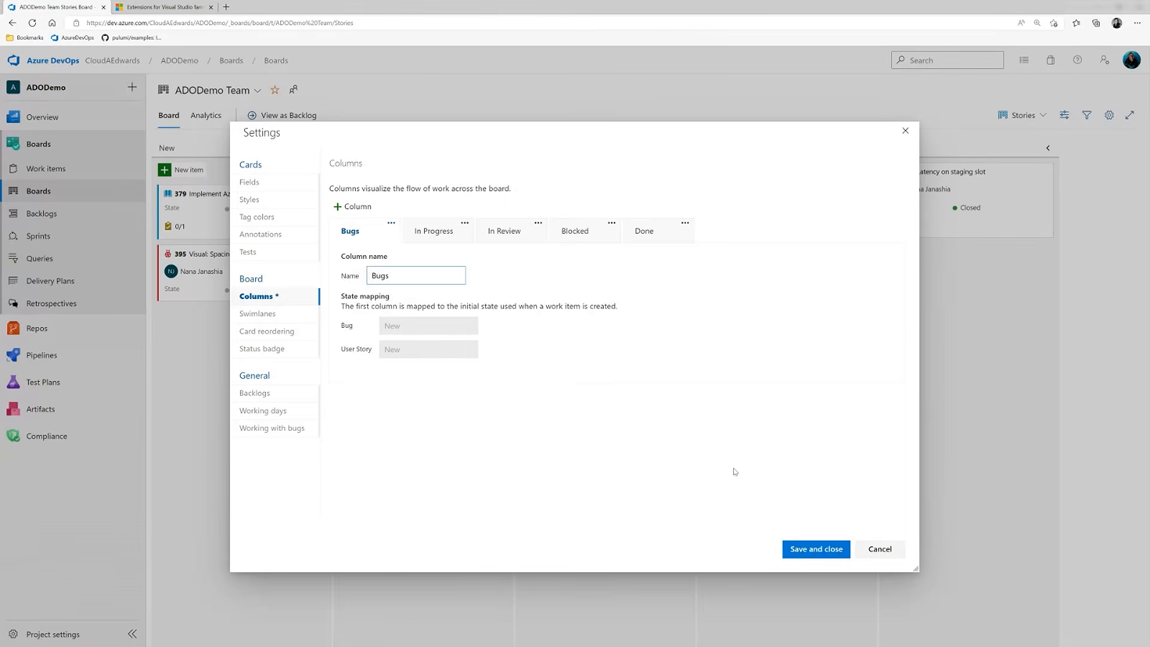
left_click(810, 551)
left_click(357, 234)
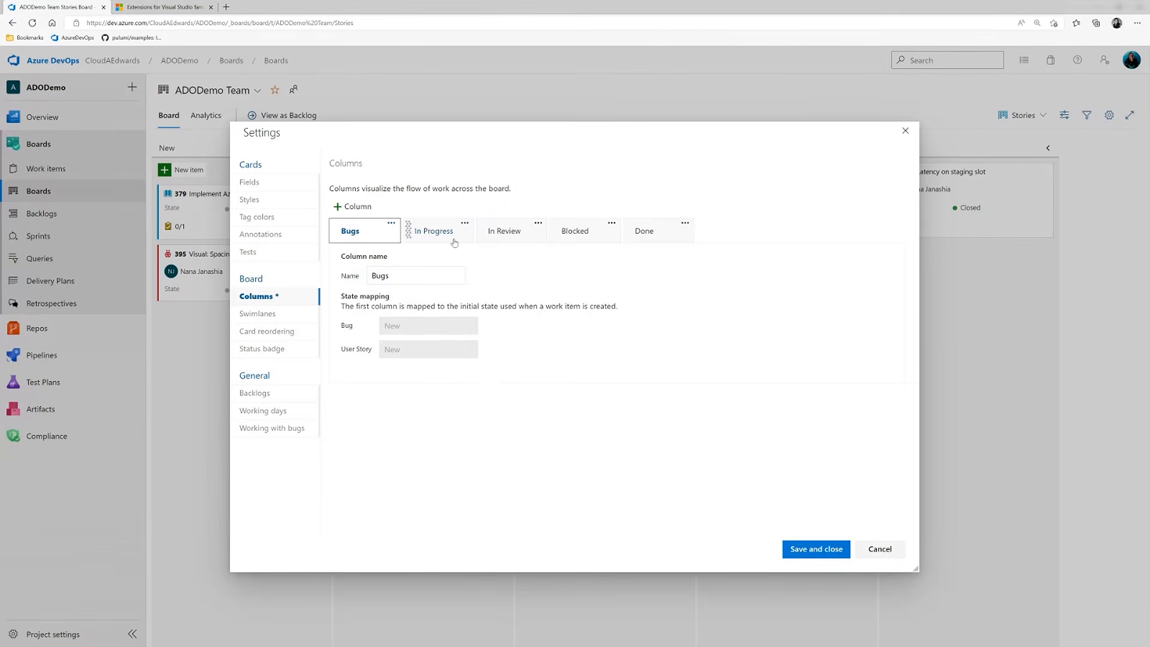
left_click_drag(397, 276, 373, 275)
type("News")
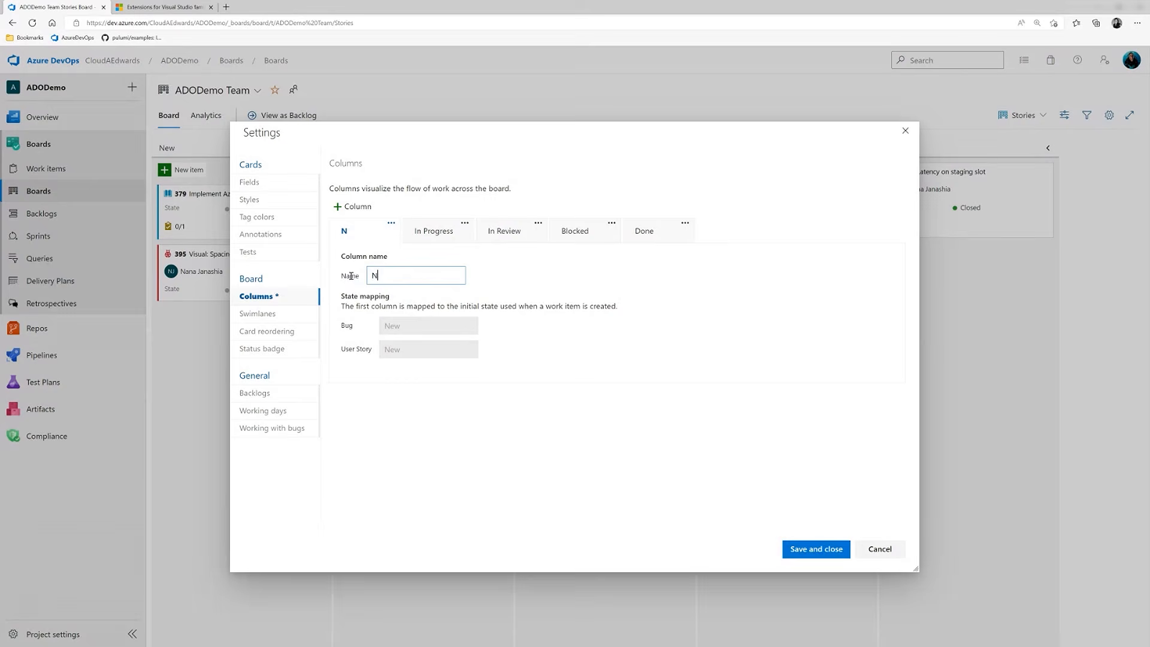
- Add a board column named Bug after the New column, then remove that column
left_click(361, 207)
type("Bugs")
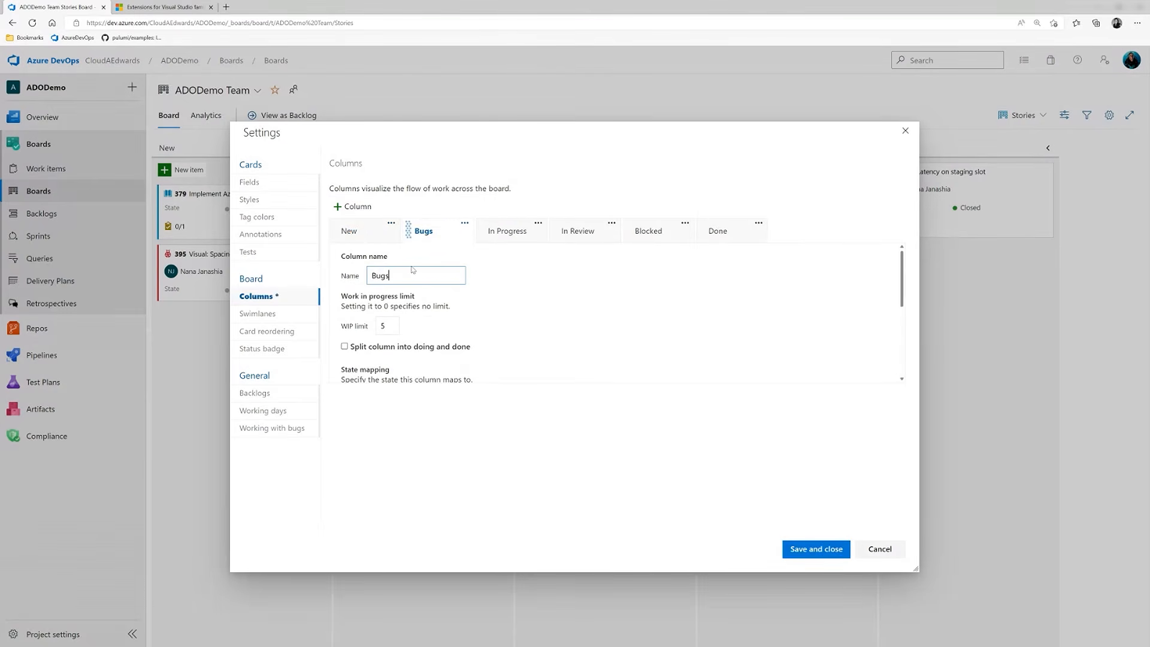
key("BackSpace")
left_click(465, 222)
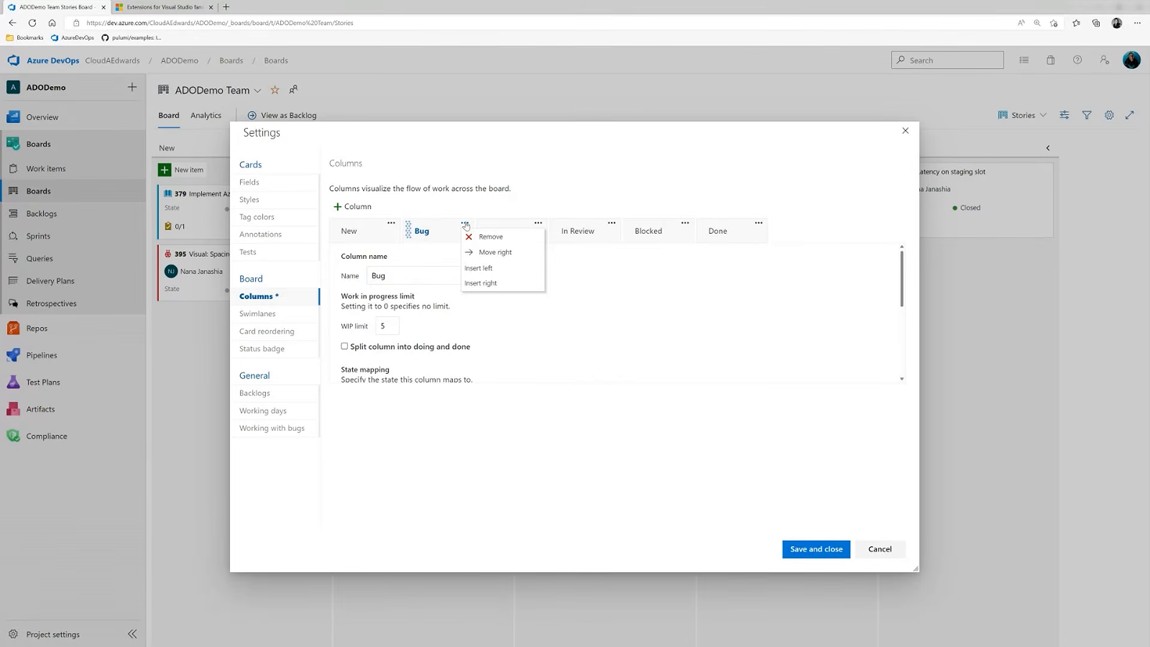
left_click(476, 237)
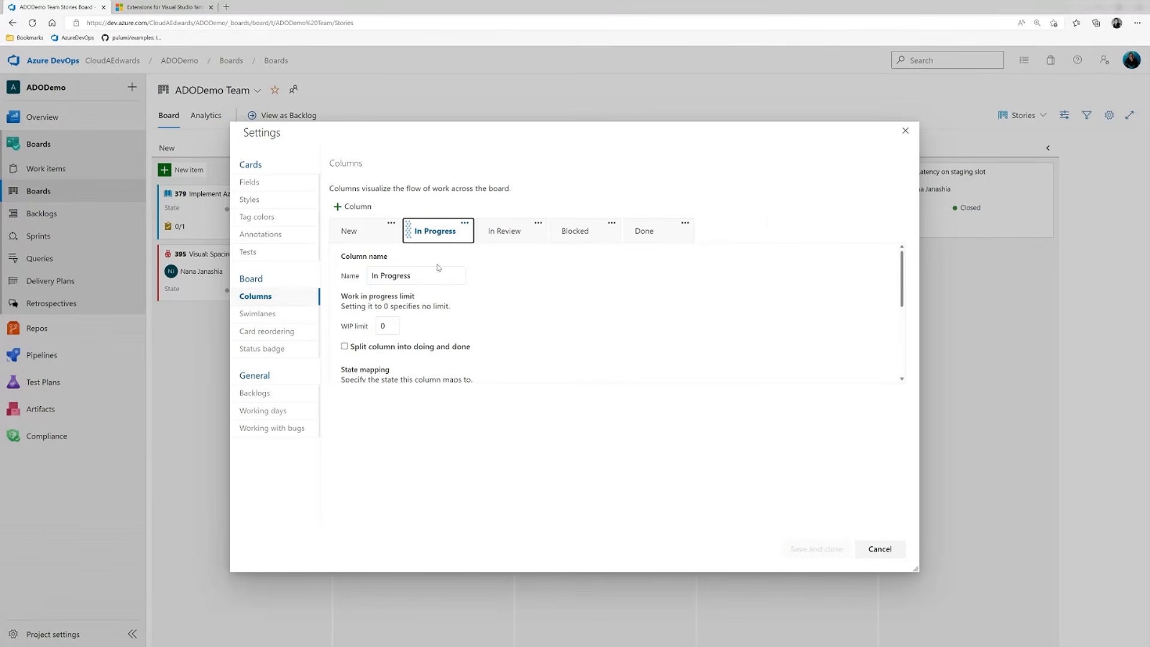
- Add a swimlane named Infra, save the board settings, and move the Implement Azure Front Door story into that lane's In Progress column
left_click(267, 318)
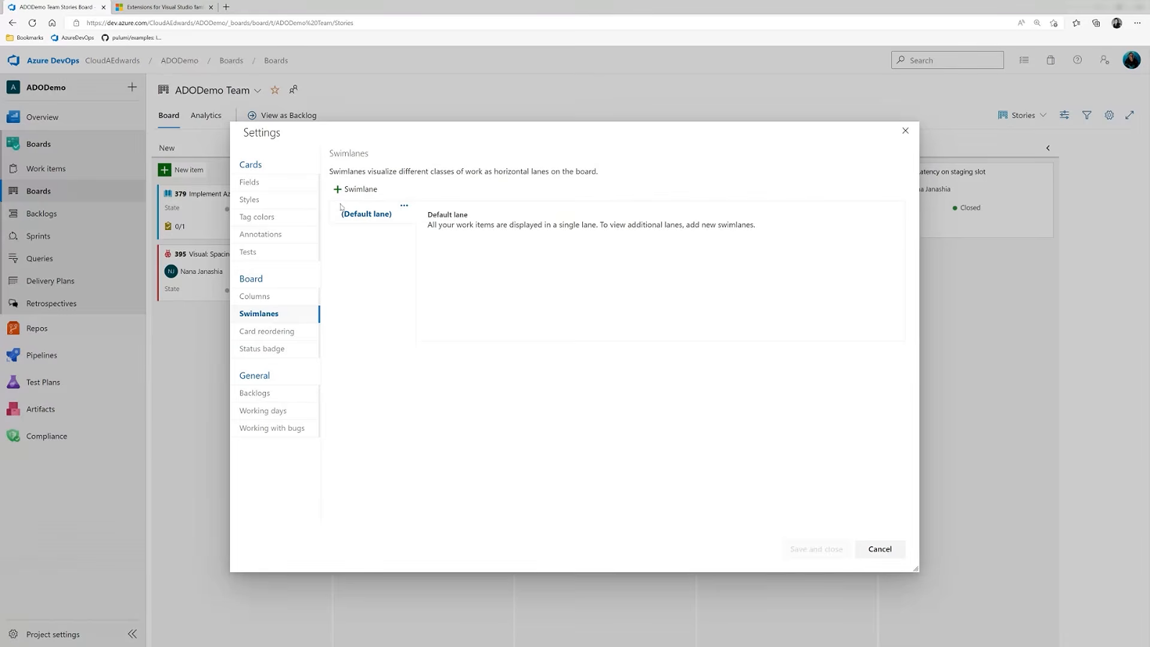
left_click(355, 189)
left_click(510, 233)
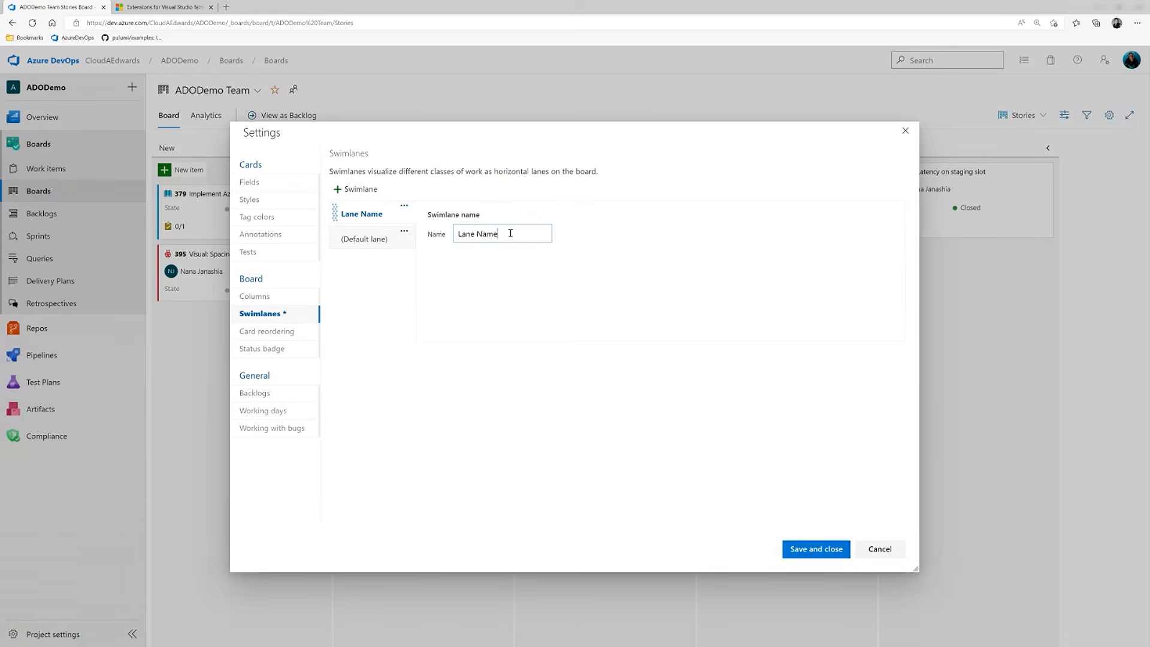
left_click_drag(510, 233, 438, 238)
type("Infra")
left_click(836, 554)
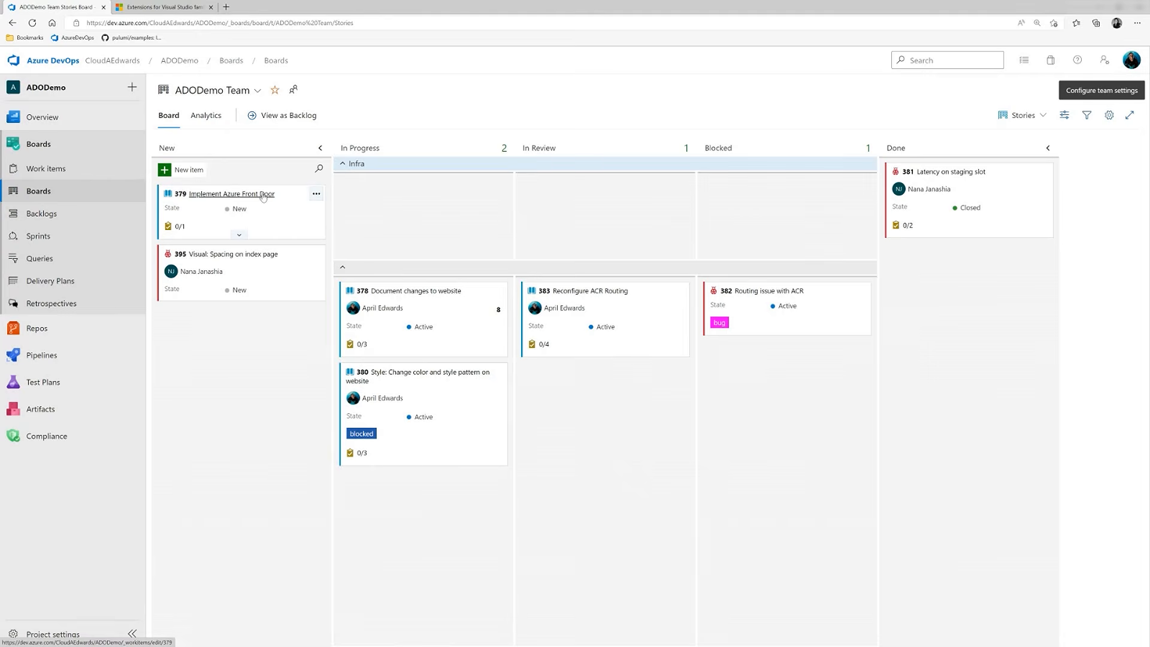
left_click_drag(265, 197, 428, 189)
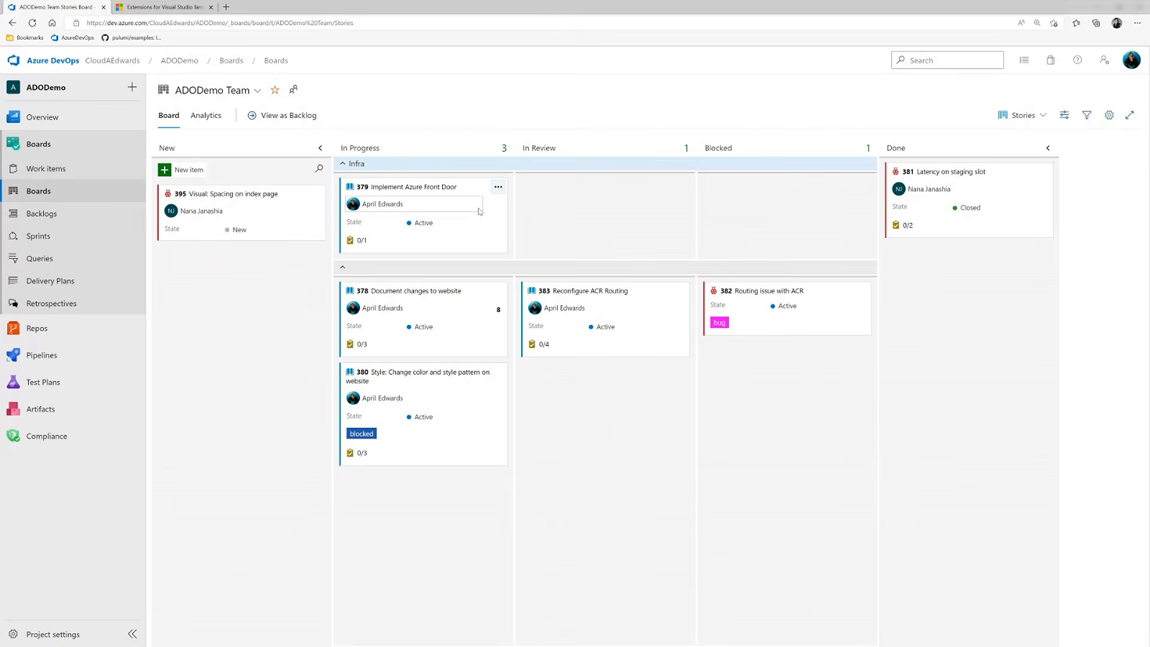
- Reopen the board's swimlane settings and remove the Infra swimlane
left_click(1109, 117)
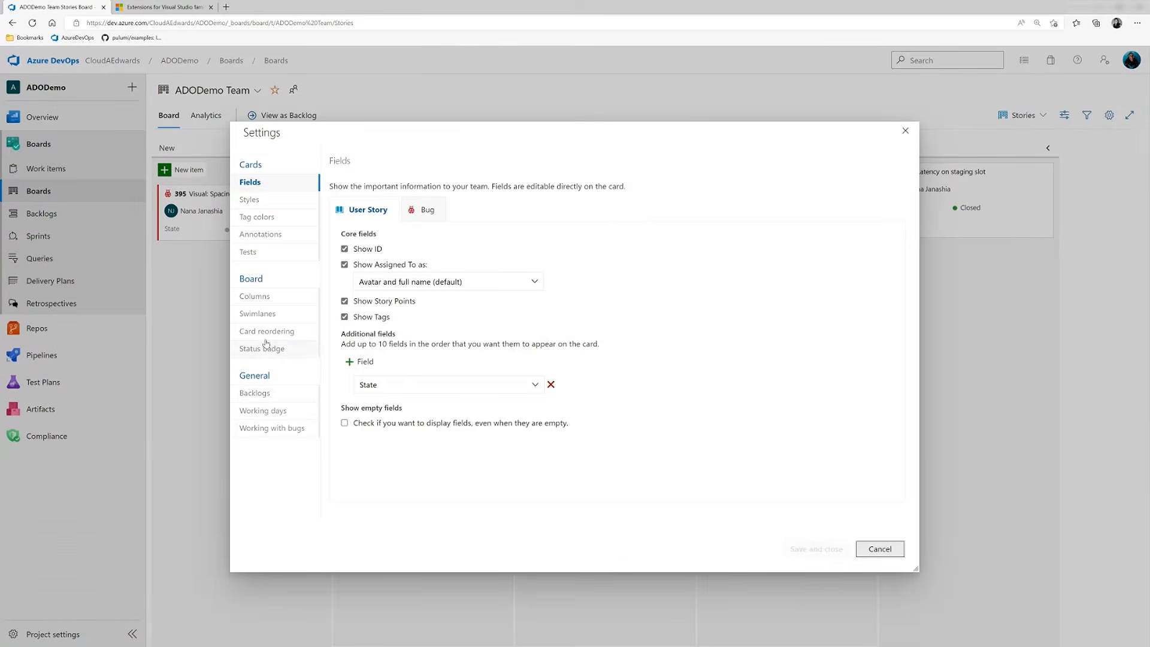
left_click(264, 315)
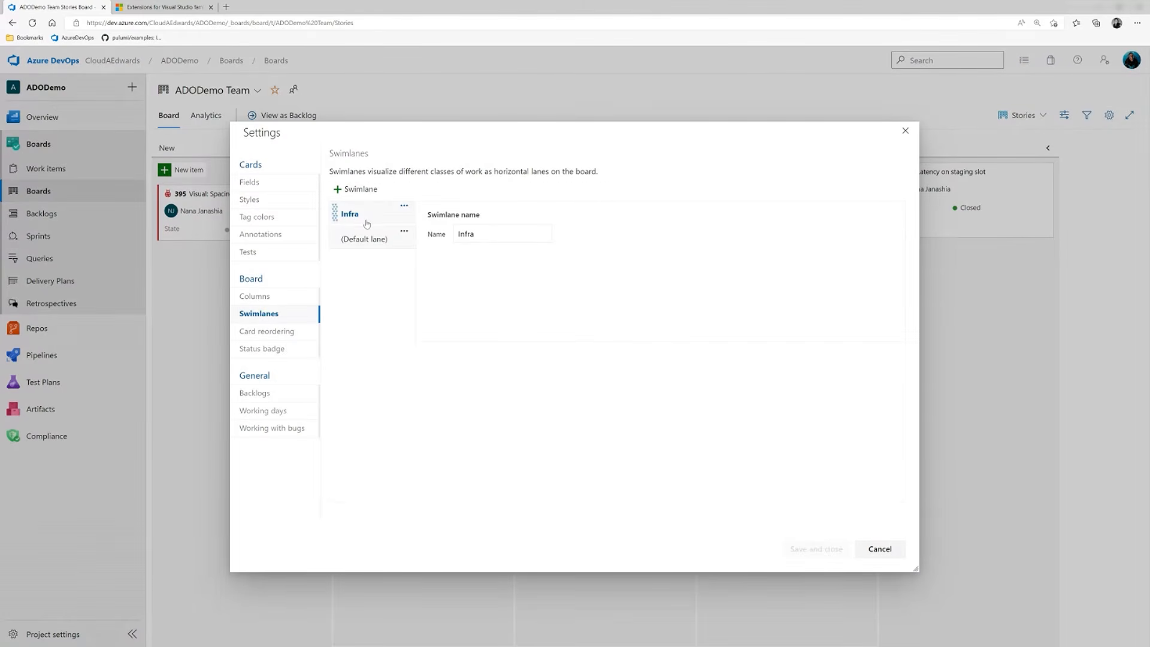
left_click(404, 205)
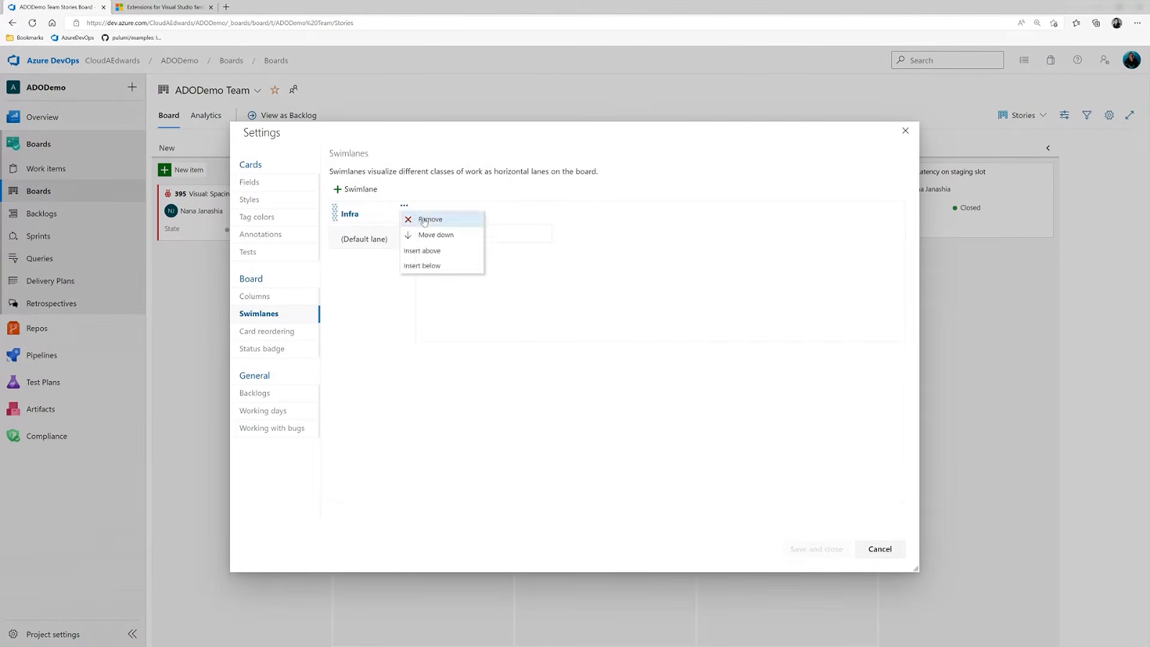
left_click(423, 220)
- View the board's card reordering and status badge settings, then save the pending board changes
left_click(274, 333)
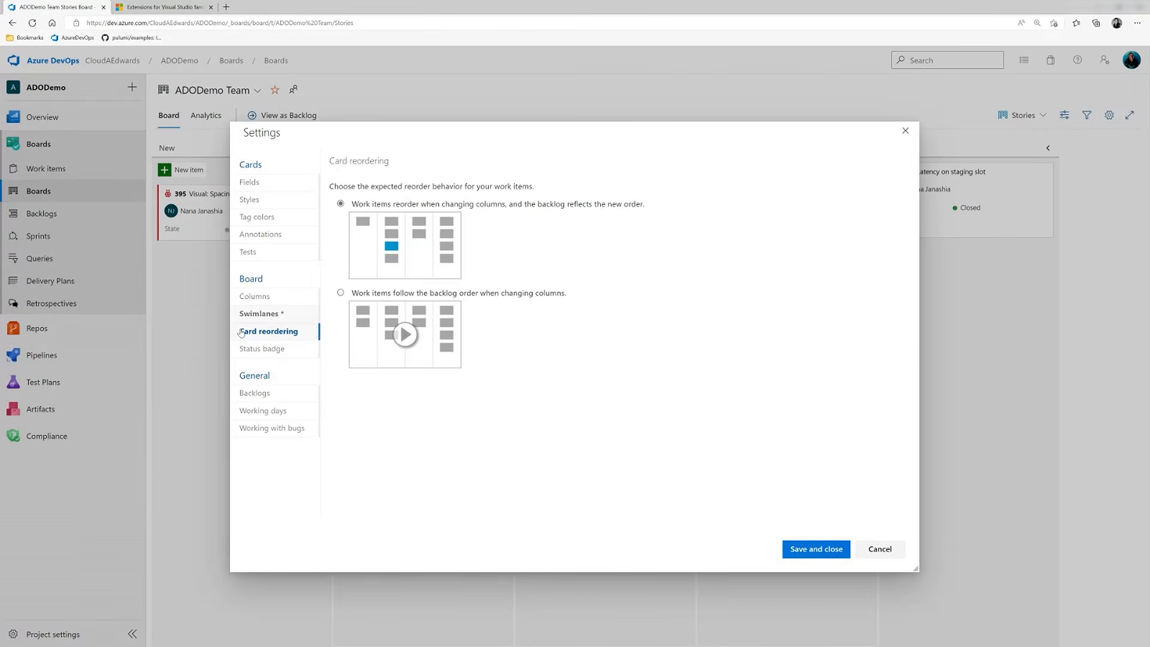
left_click(256, 351)
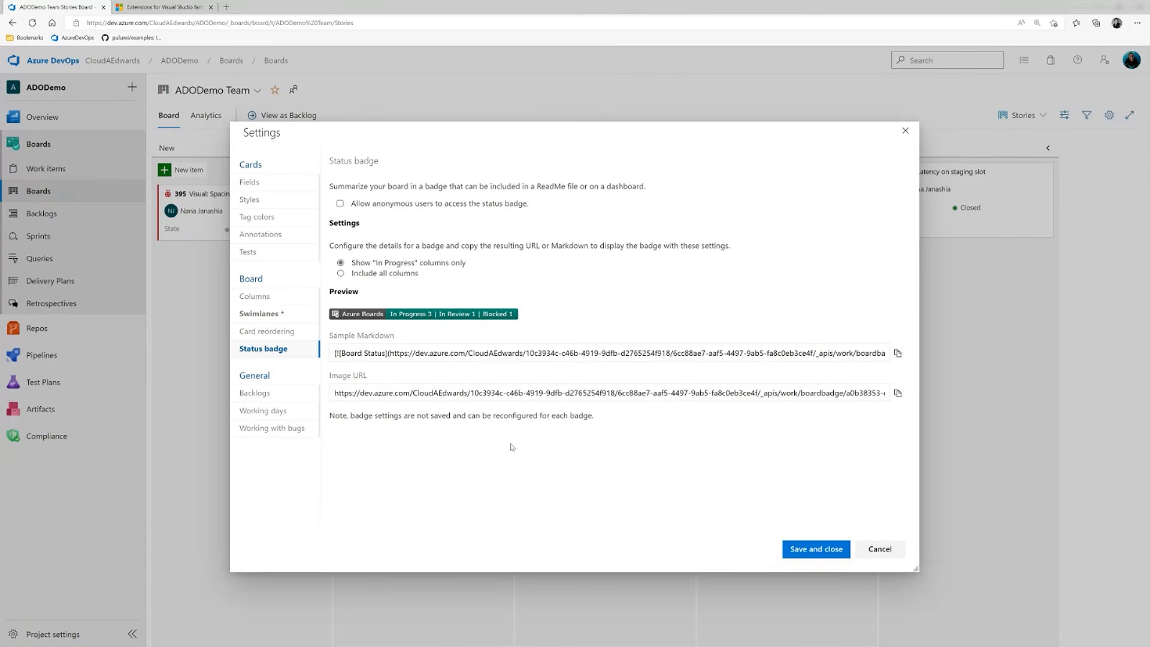
left_click(881, 555)
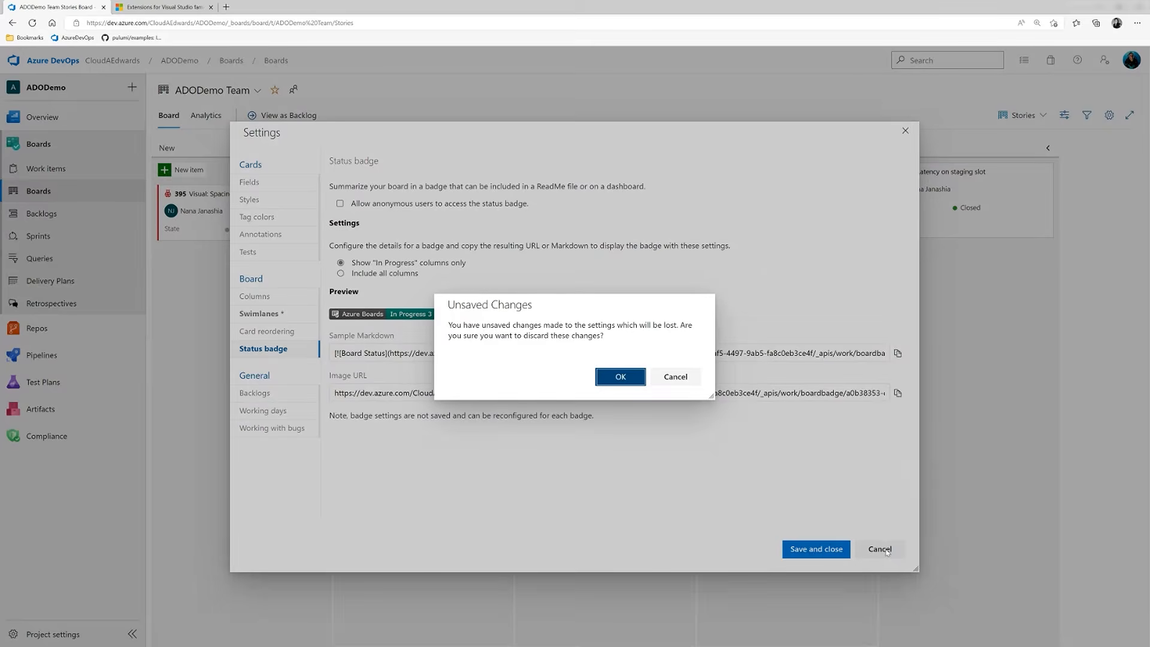
left_click(675, 377)
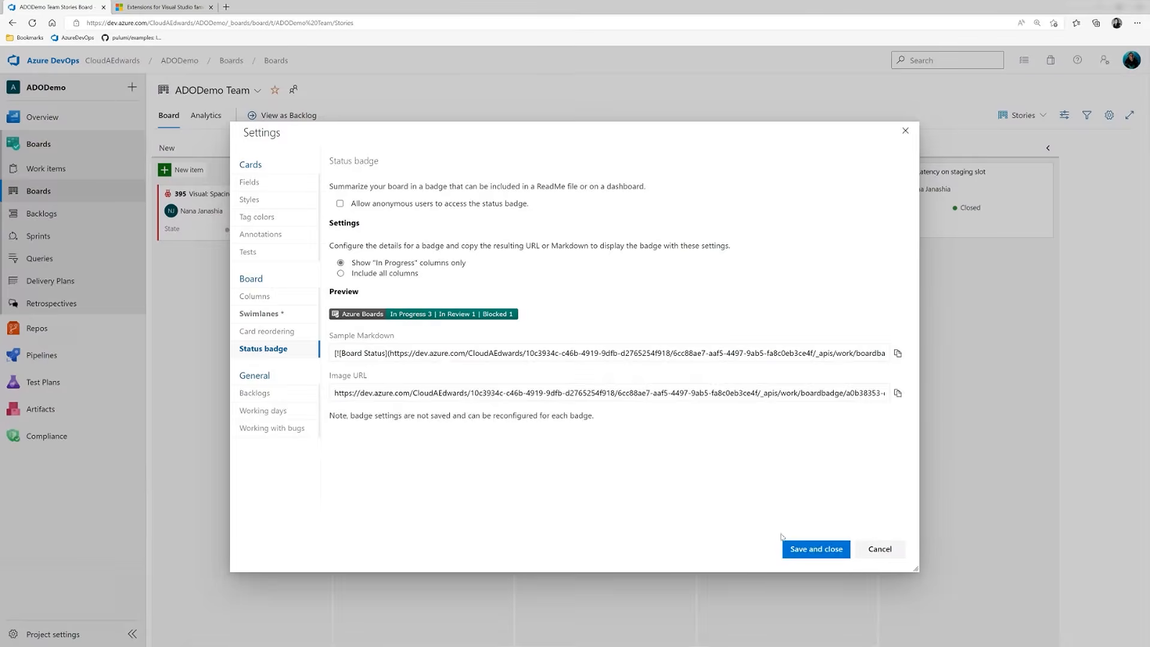
left_click(815, 548)
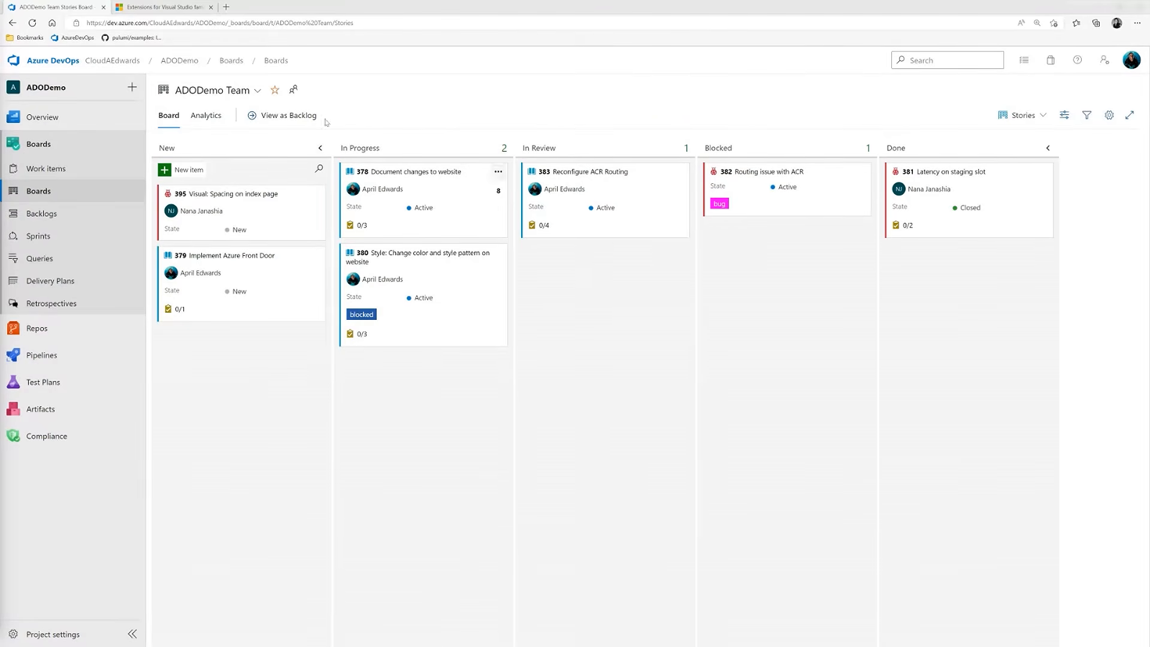
- View the list of available team boards, then close it
left_click(259, 91)
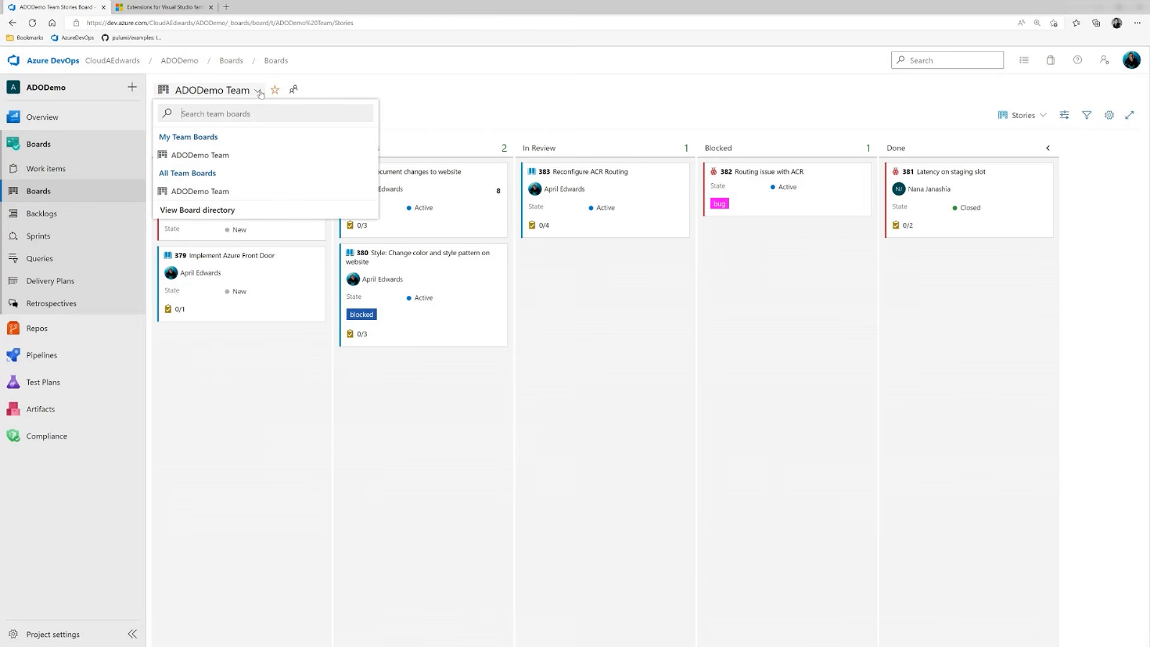
left_click(260, 93)
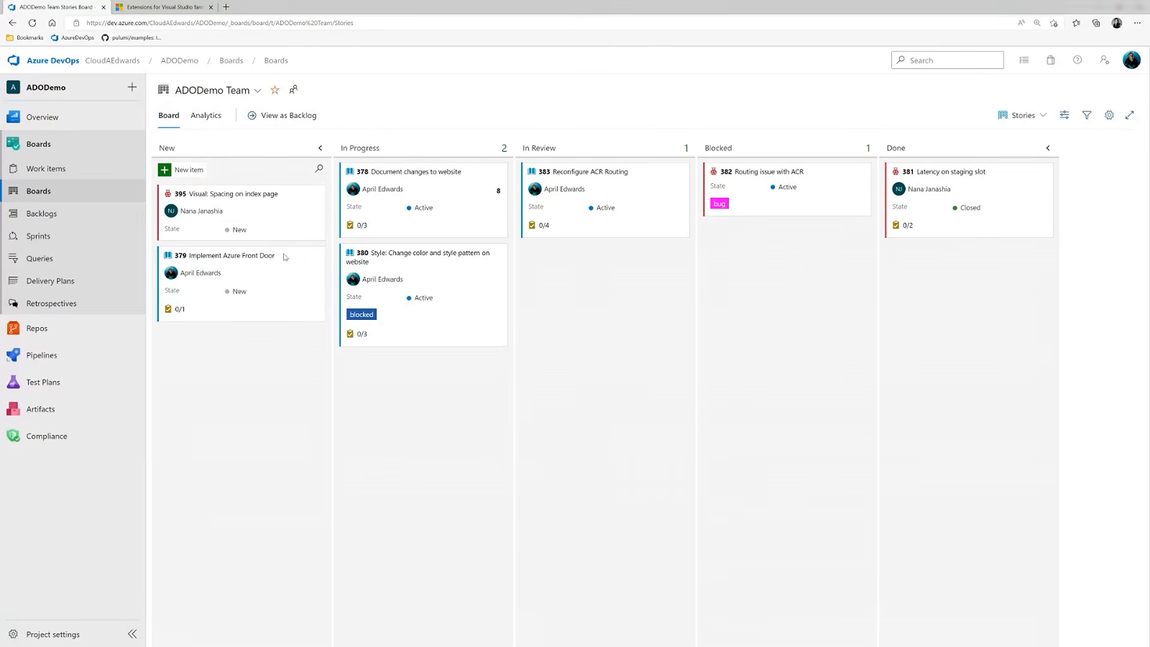
- Add a user story titled "Change in website" to the New column
left_click(182, 172)
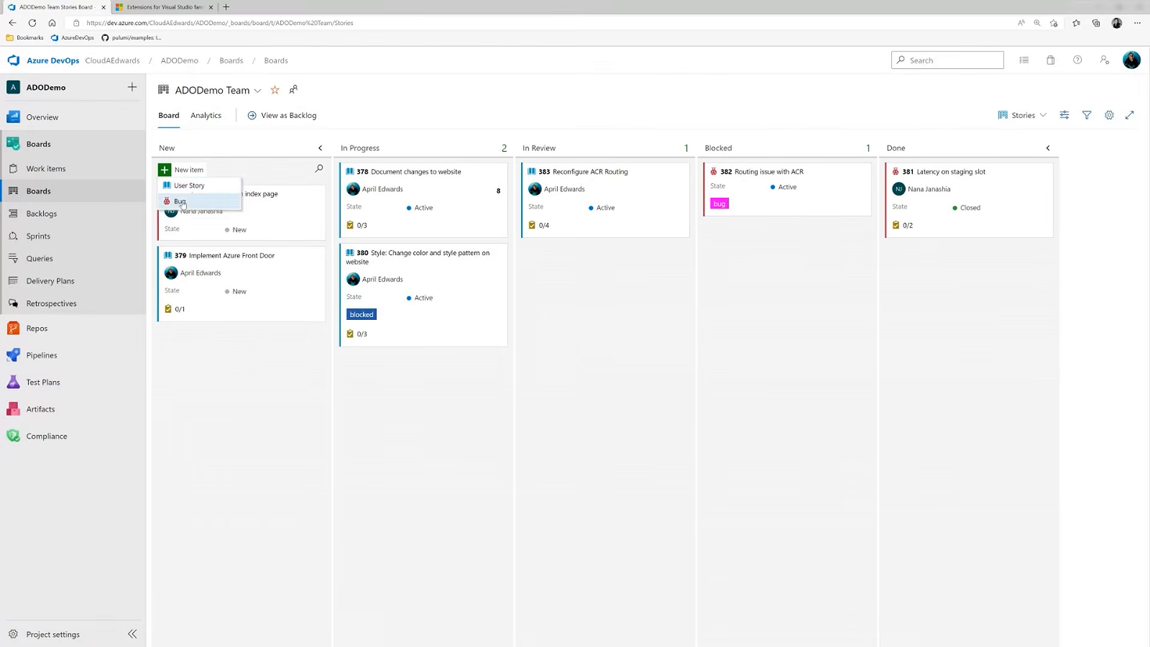
left_click(189, 186)
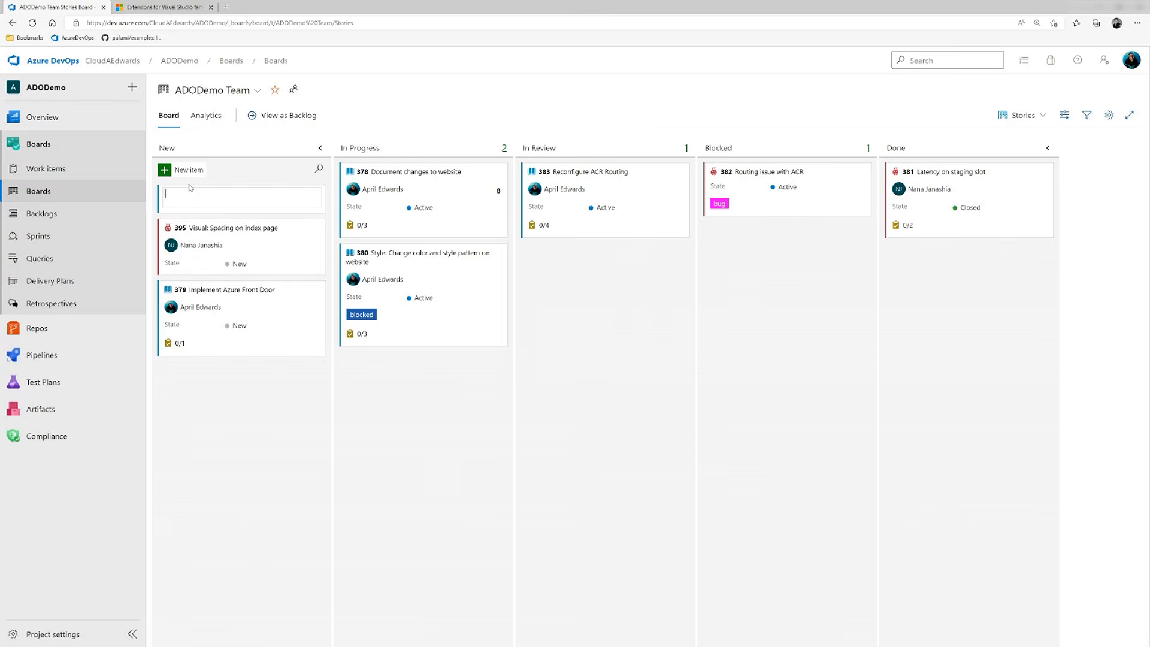
type("Change in website")
key("Return")
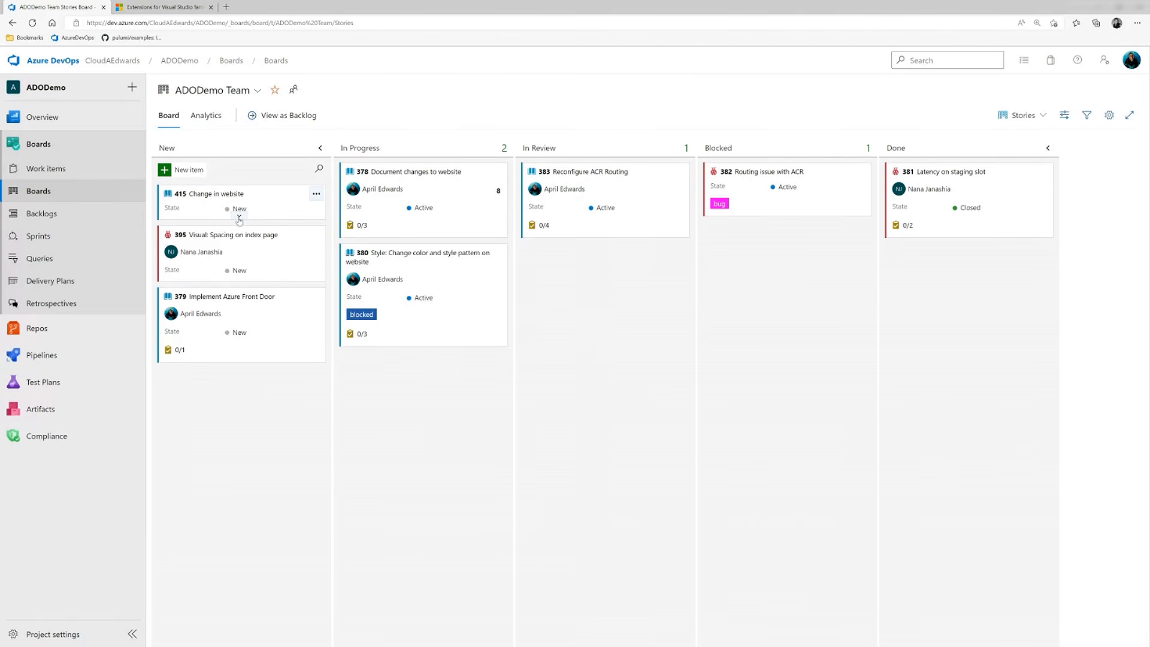
- Open the Change in website story and assign it to the second suggested team member
left_click(225, 195)
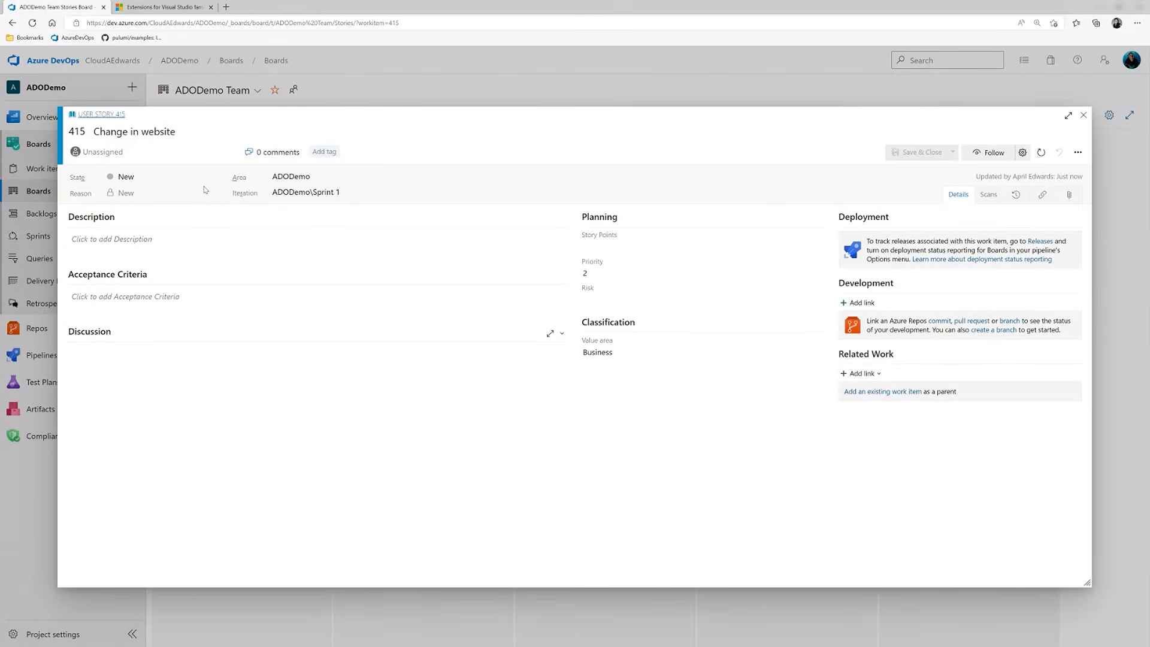
left_click(144, 150)
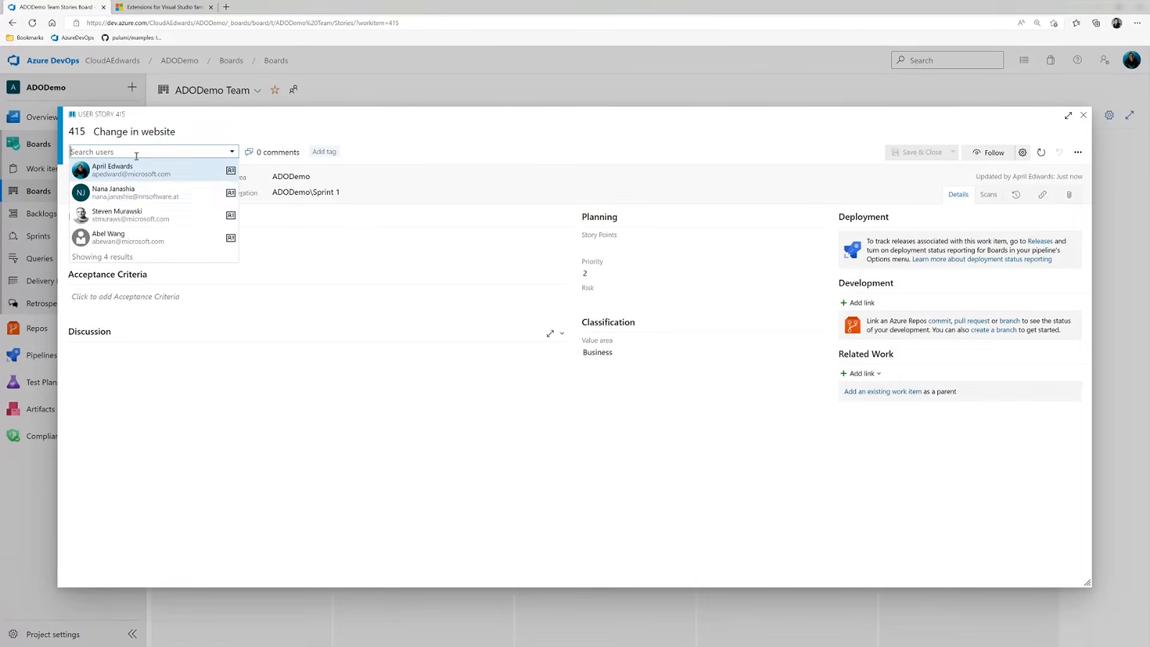
left_click(124, 195)
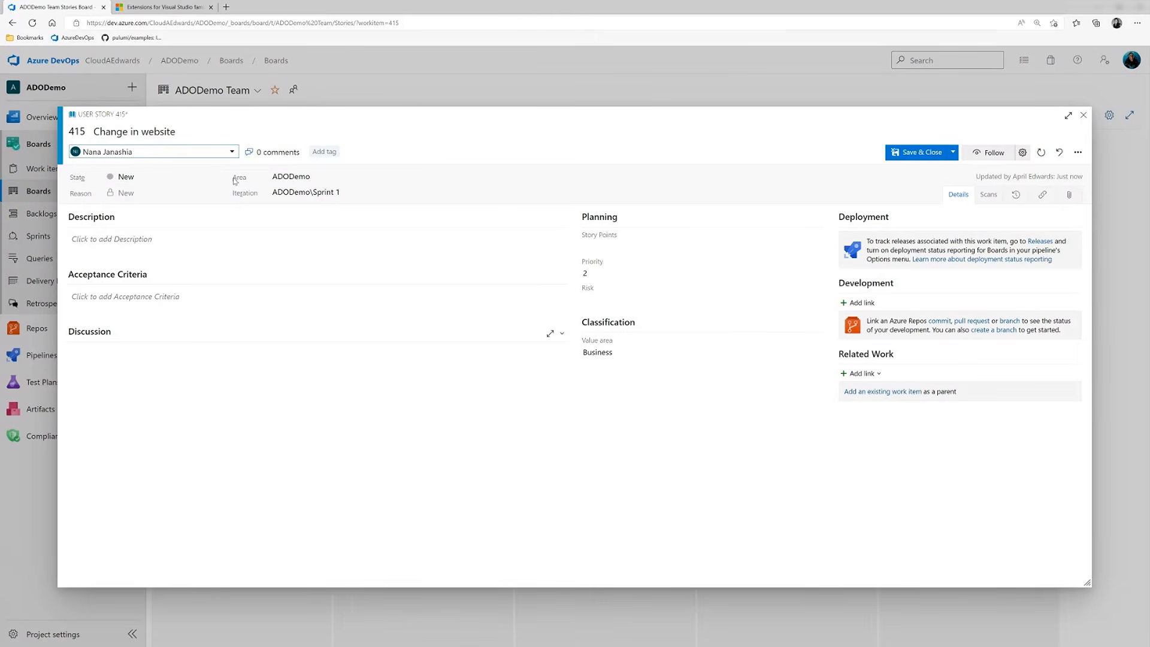
- Set the story's area to ADODemo\Apps, its iteration to ADODemo\Sprint 1 and its priority to 1
left_click(336, 177)
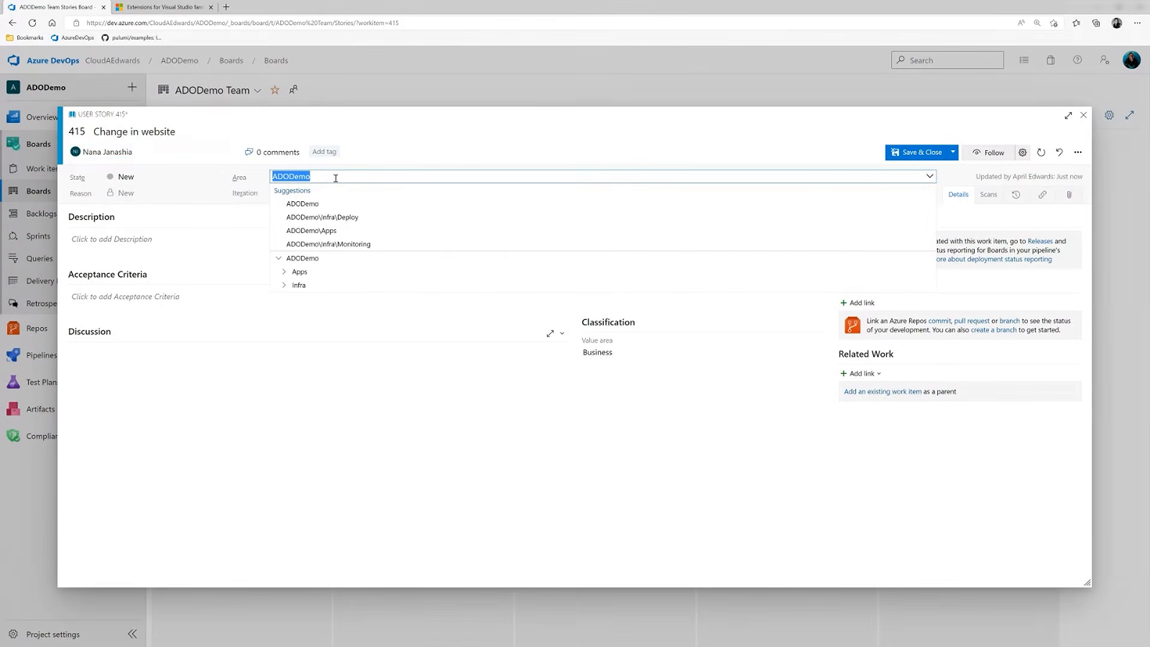
left_click(329, 231)
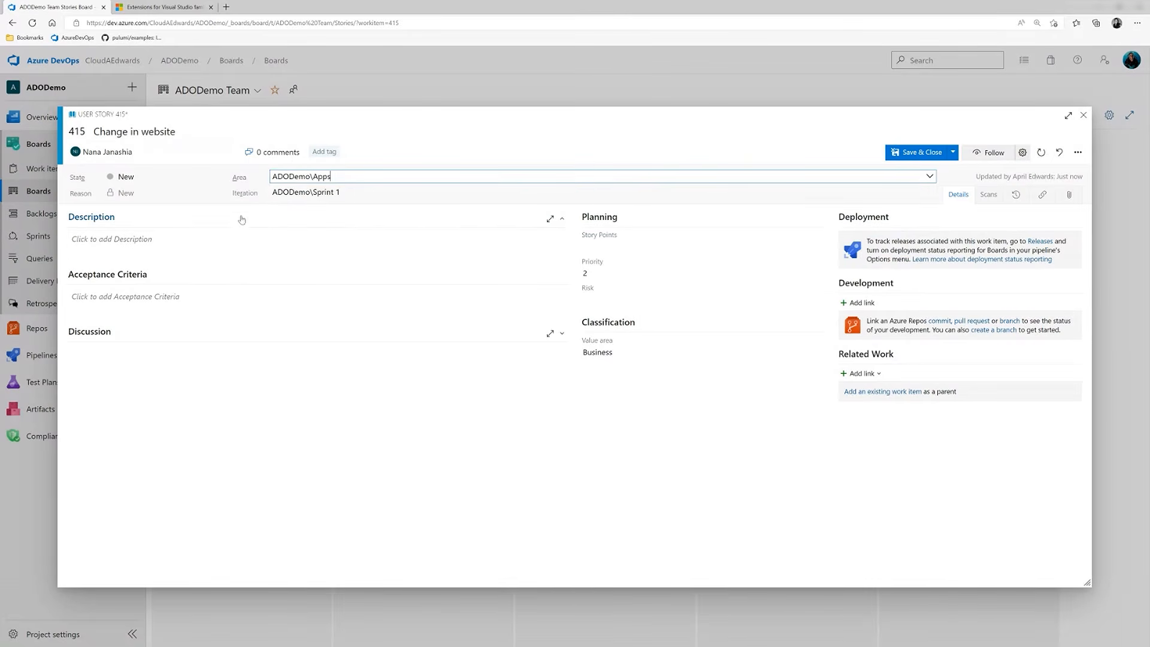
left_click(360, 192)
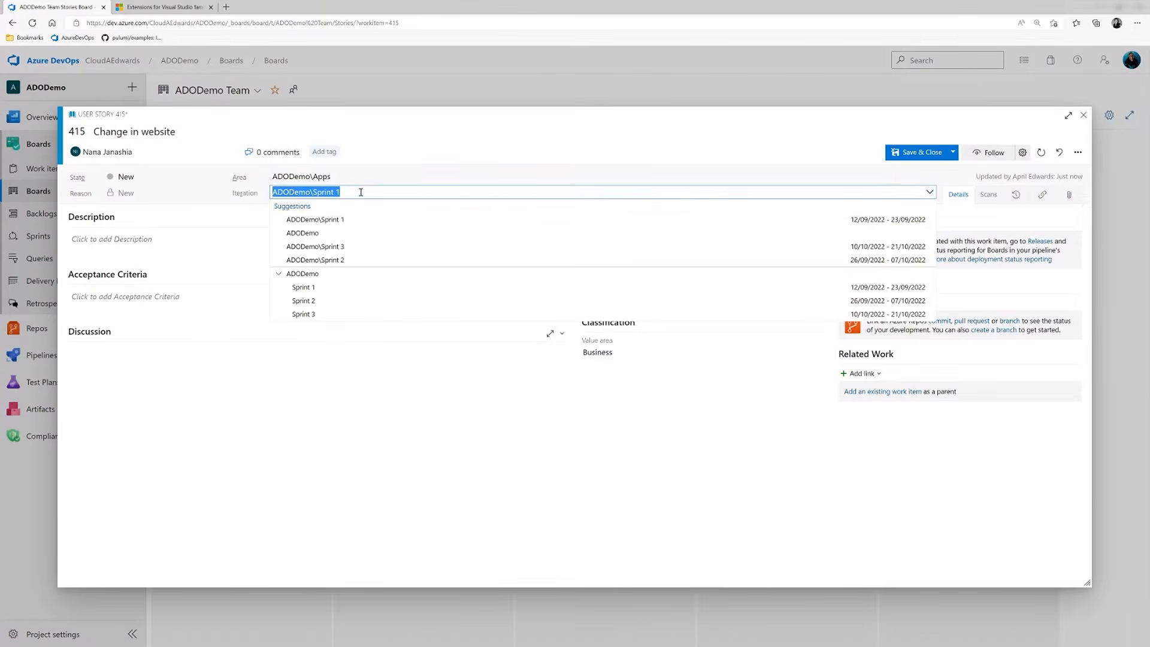
left_click(343, 223)
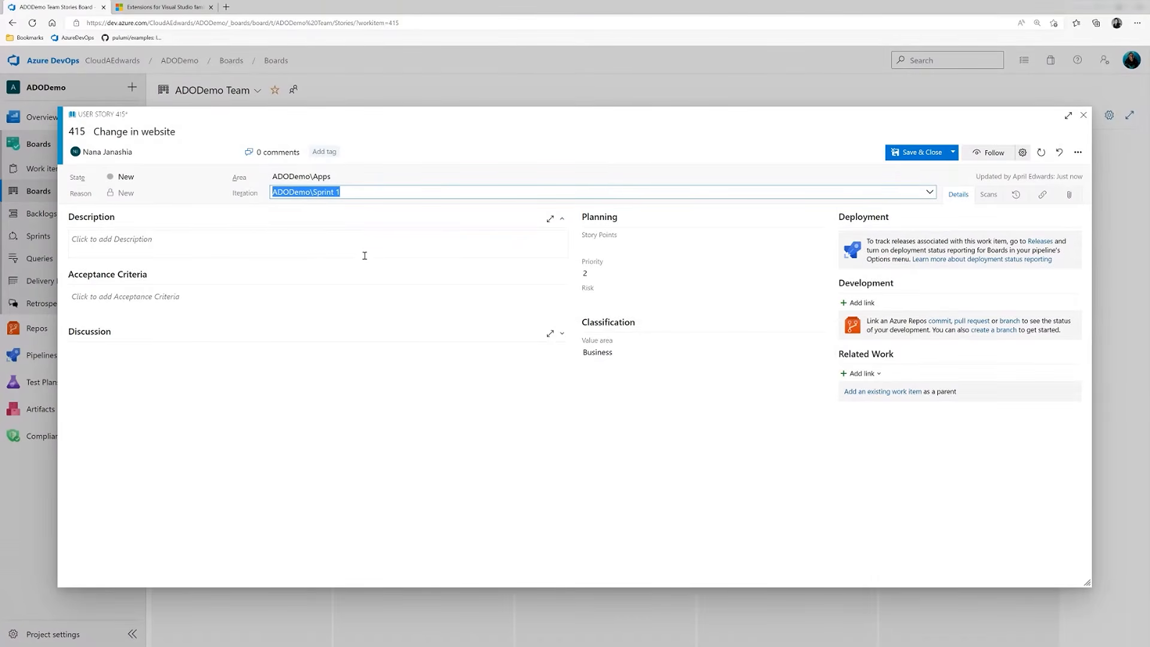
left_click(596, 273)
left_click(591, 287)
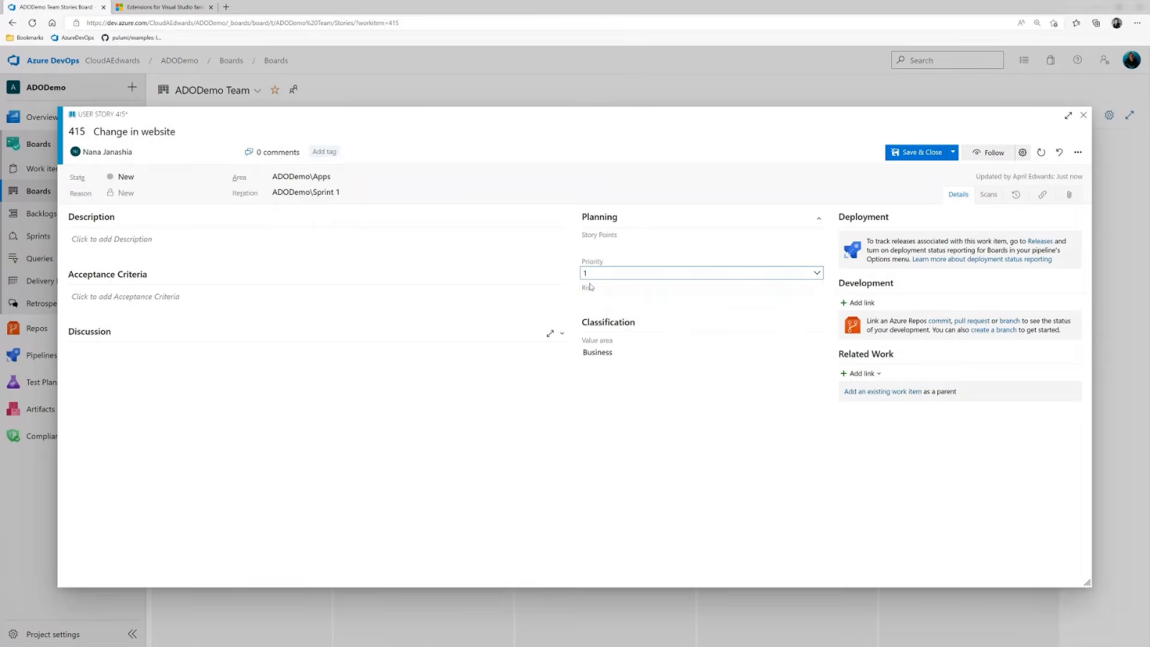
- Enter "change website" as a bulleted description for the user story
left_click(126, 239)
type("- change websit")
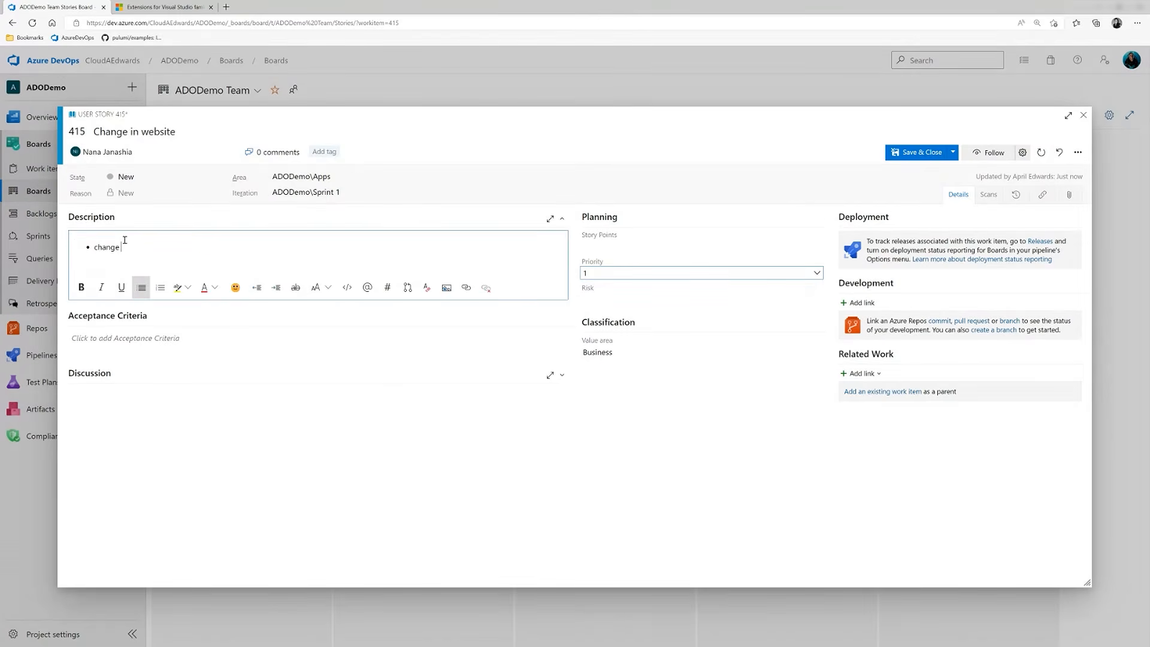
type("ebsite")
- Enter "website is changed" as a bulleted item in the story's acceptance criteria
left_click(140, 338)
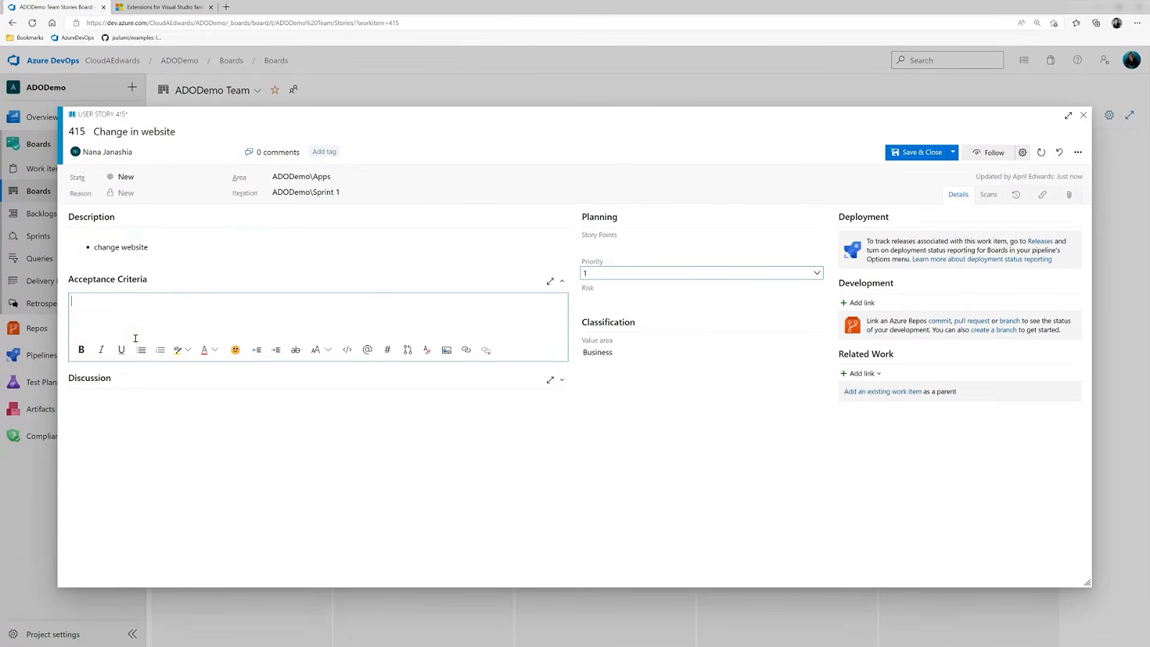
type("-website is changed")
key("Return")
left_click(75, 304)
key("BackSpace")
left_click(141, 350)
left_click(199, 318)
- Examine the existing work items that could be linked to the Change in website story as a child
left_click(879, 375)
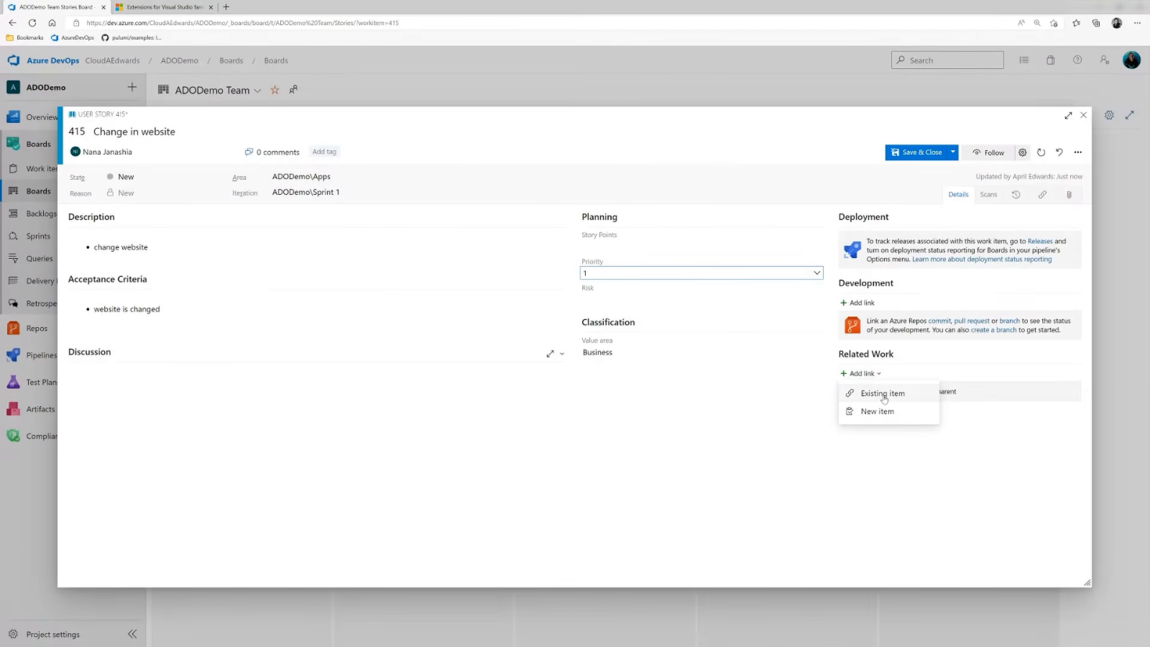
left_click(882, 395)
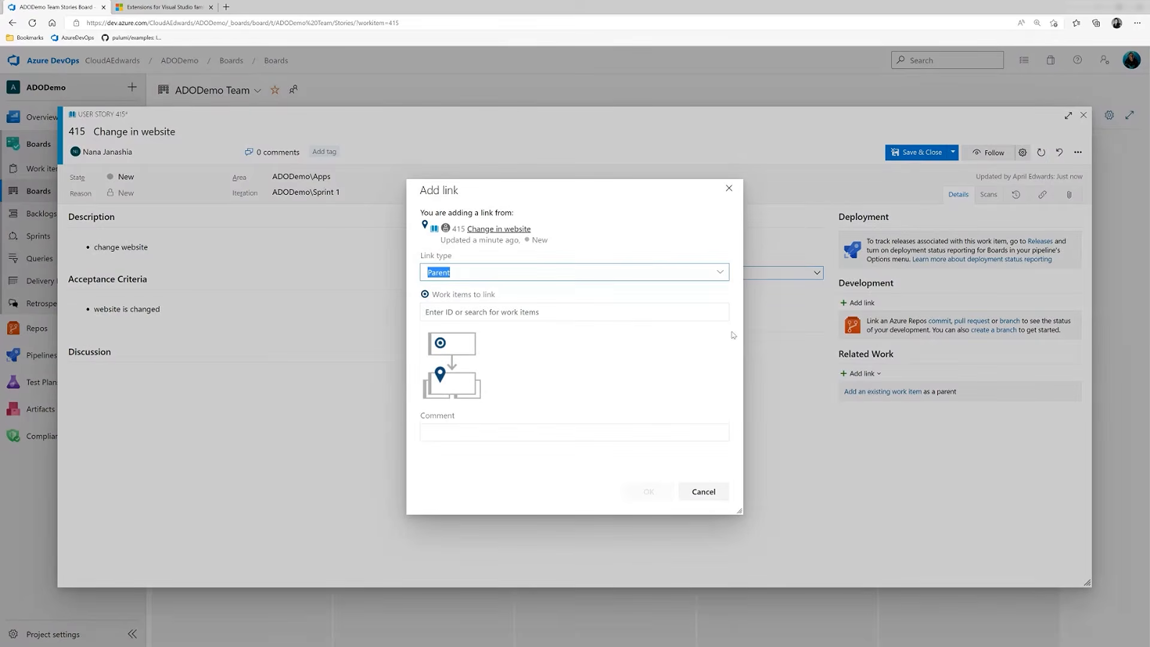
left_click(719, 272)
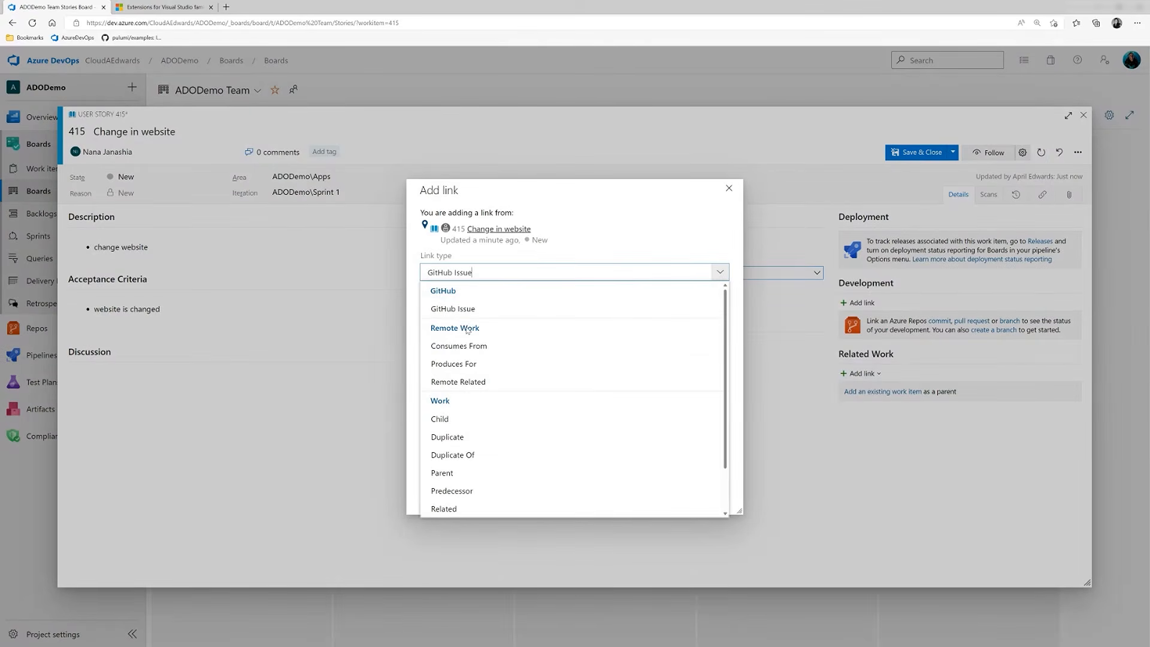
left_click(442, 419)
left_click(486, 312)
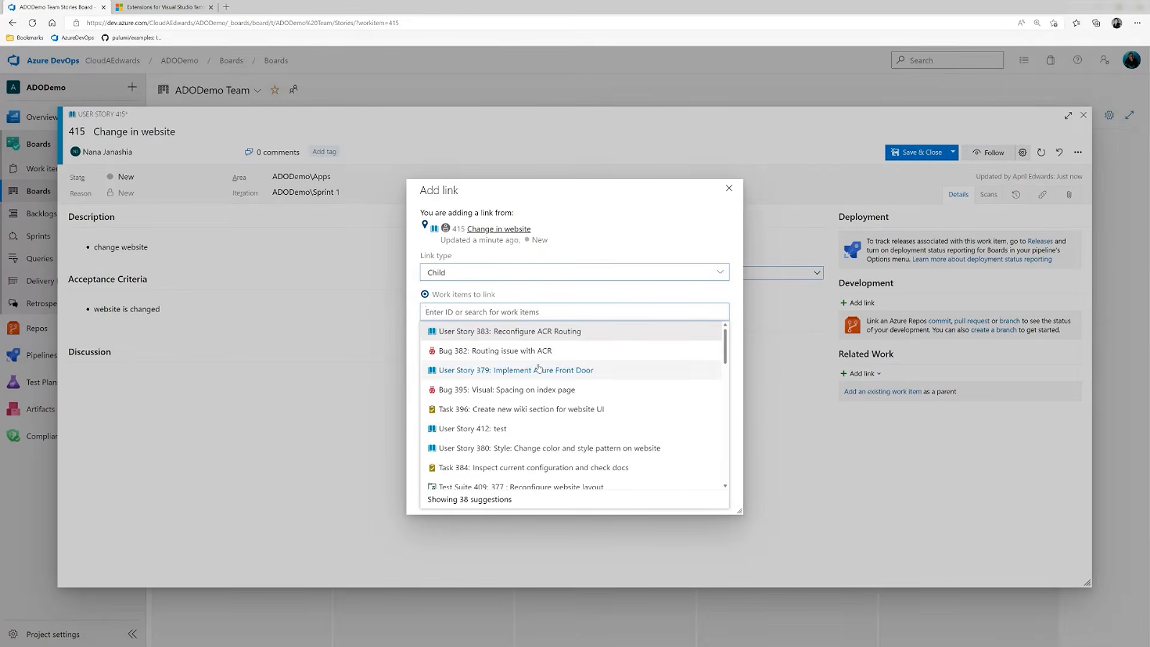
scroll(571, 408, "down", 1)
scroll(570, 408, "down", 3)
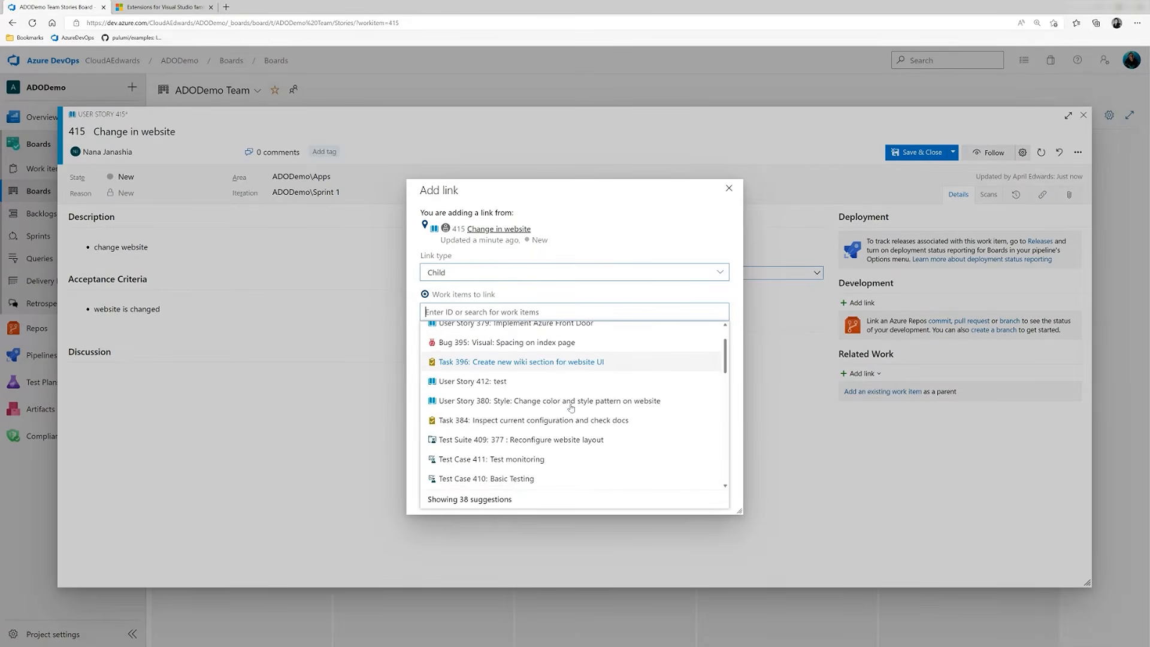
scroll(571, 408, "down", 5)
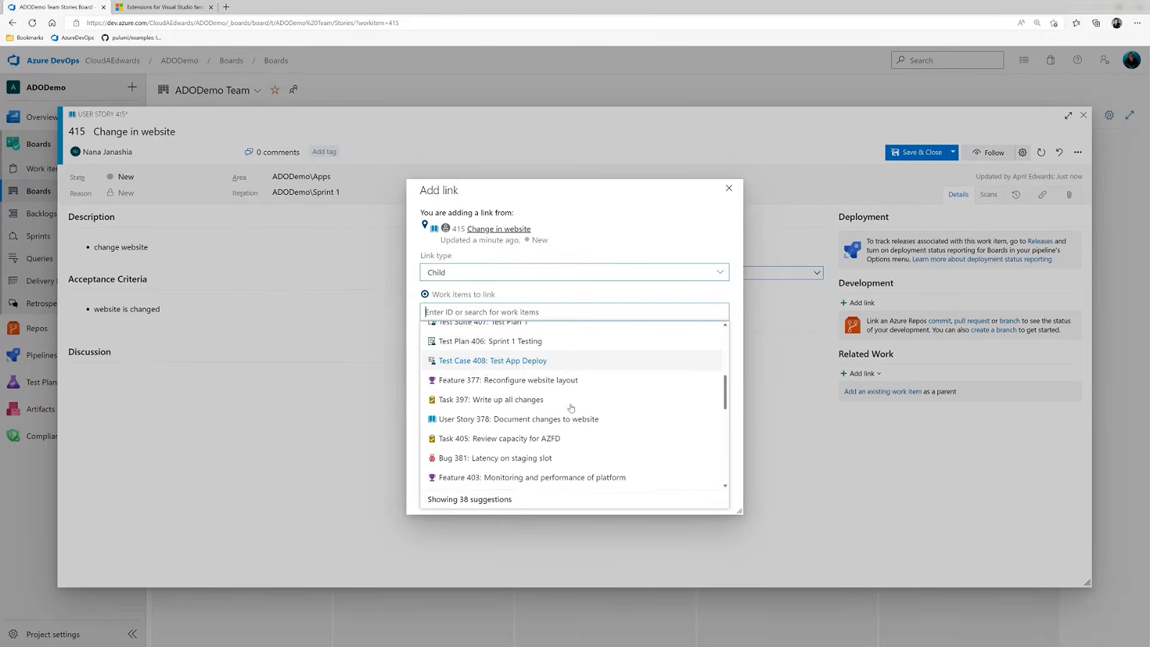
scroll(571, 407, "down", 1)
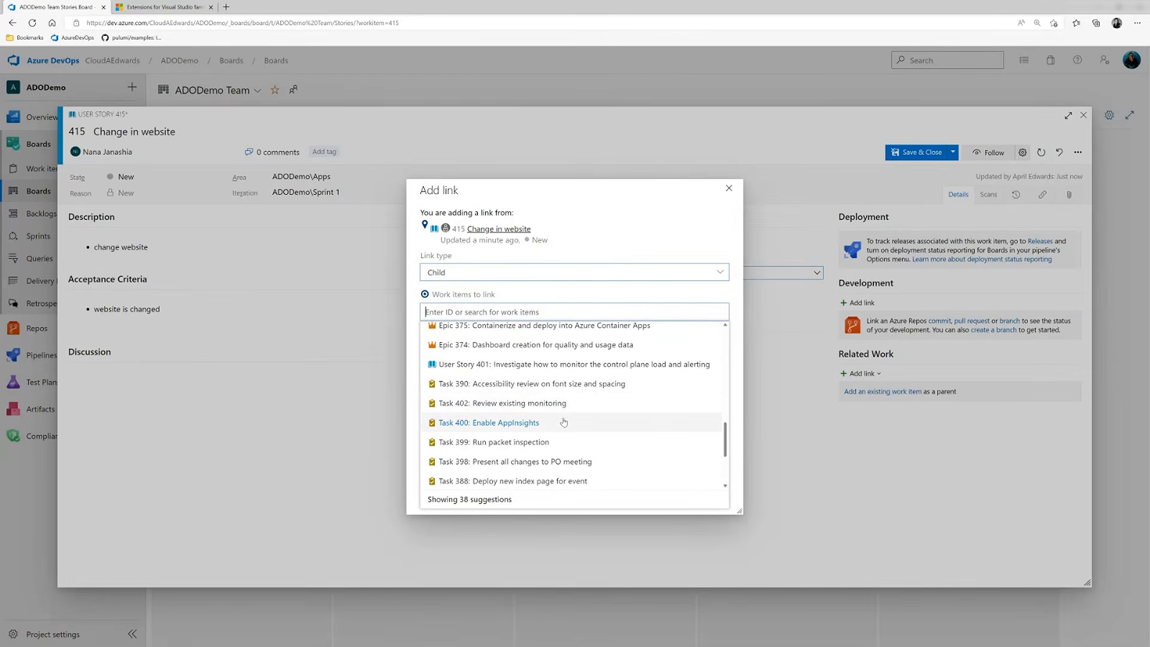
scroll(563, 422, "down", 1)
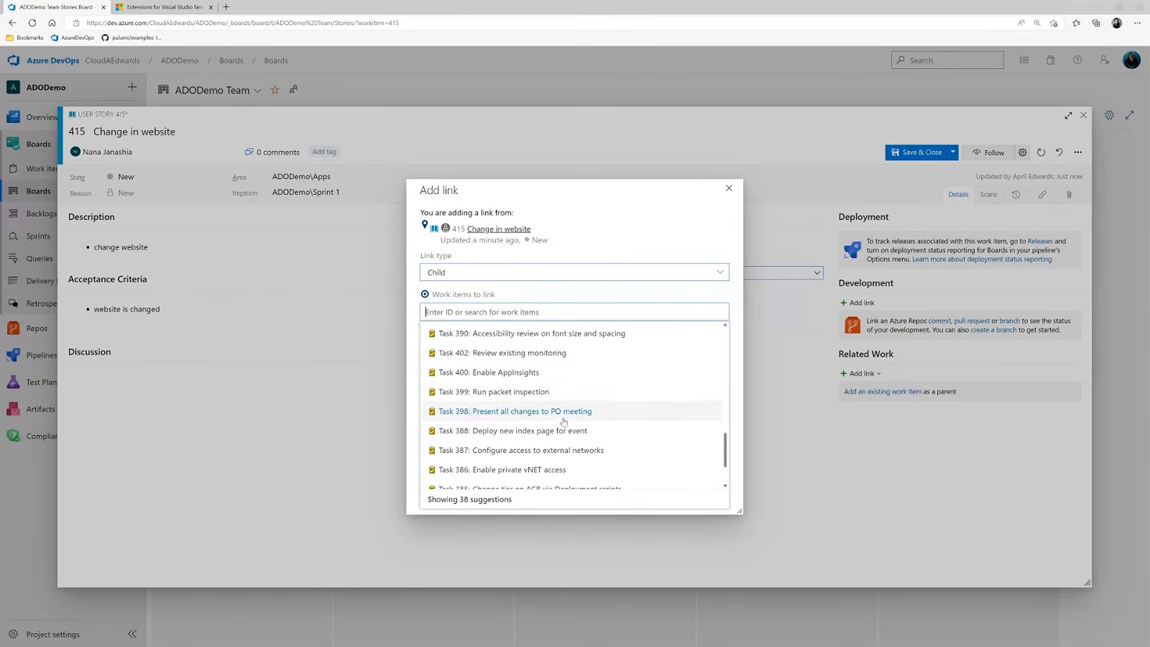
left_click(728, 188)
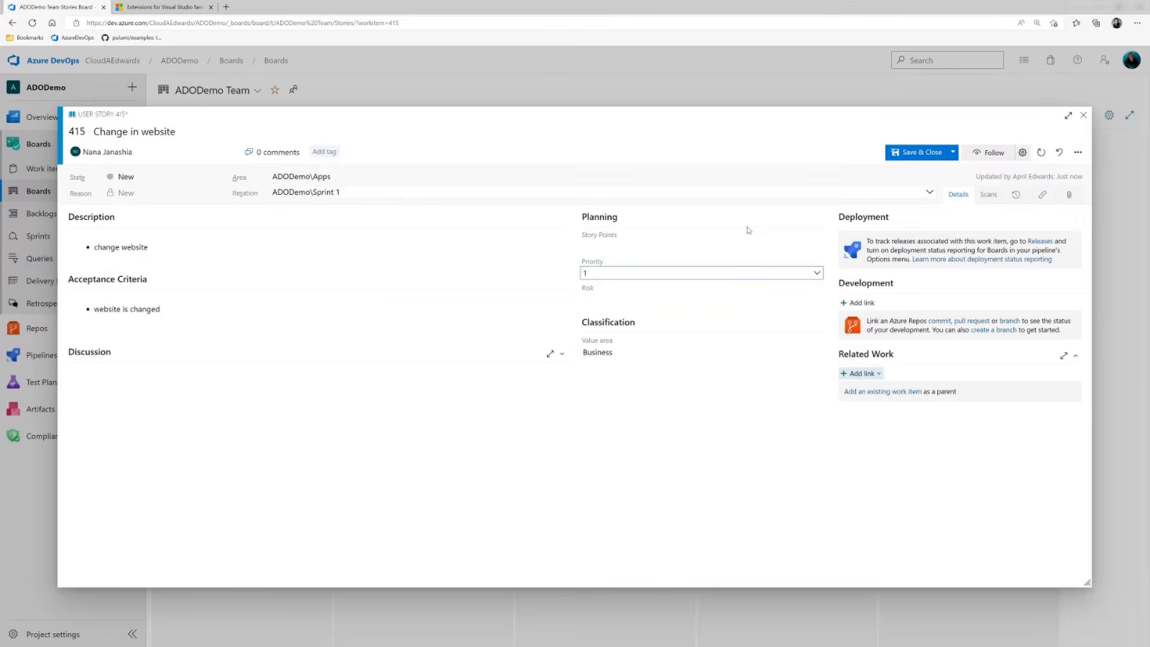
- Create and save a new child task titled "Inspect current configuration" linked to the Change in website story
left_click(870, 374)
left_click(875, 411)
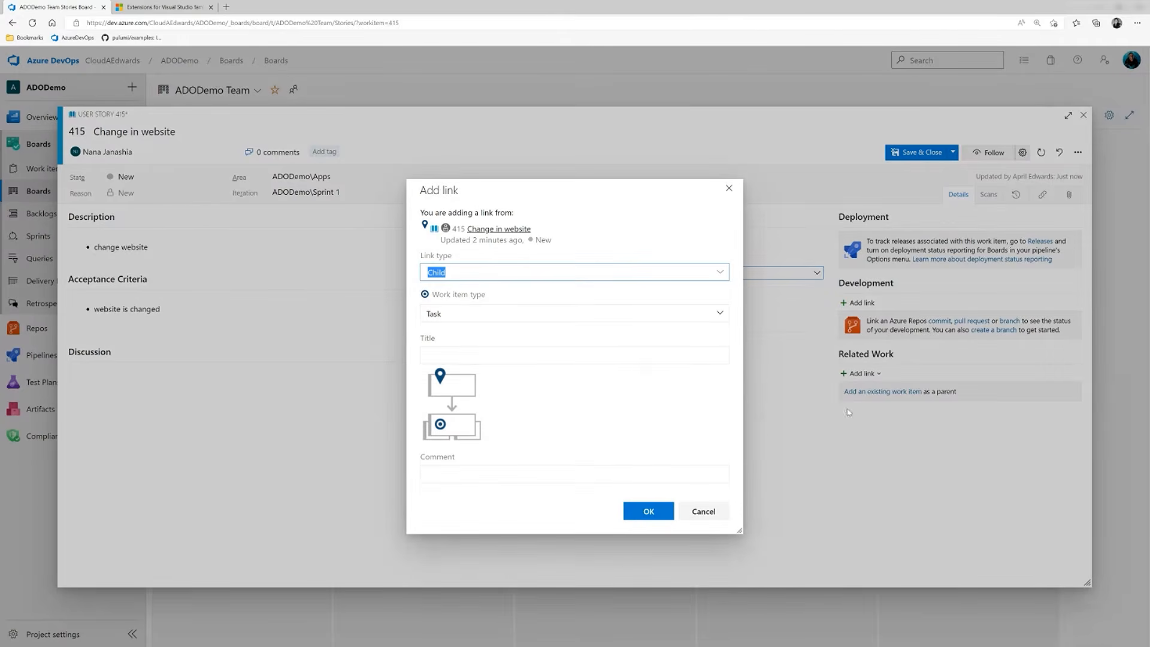
left_click(460, 354)
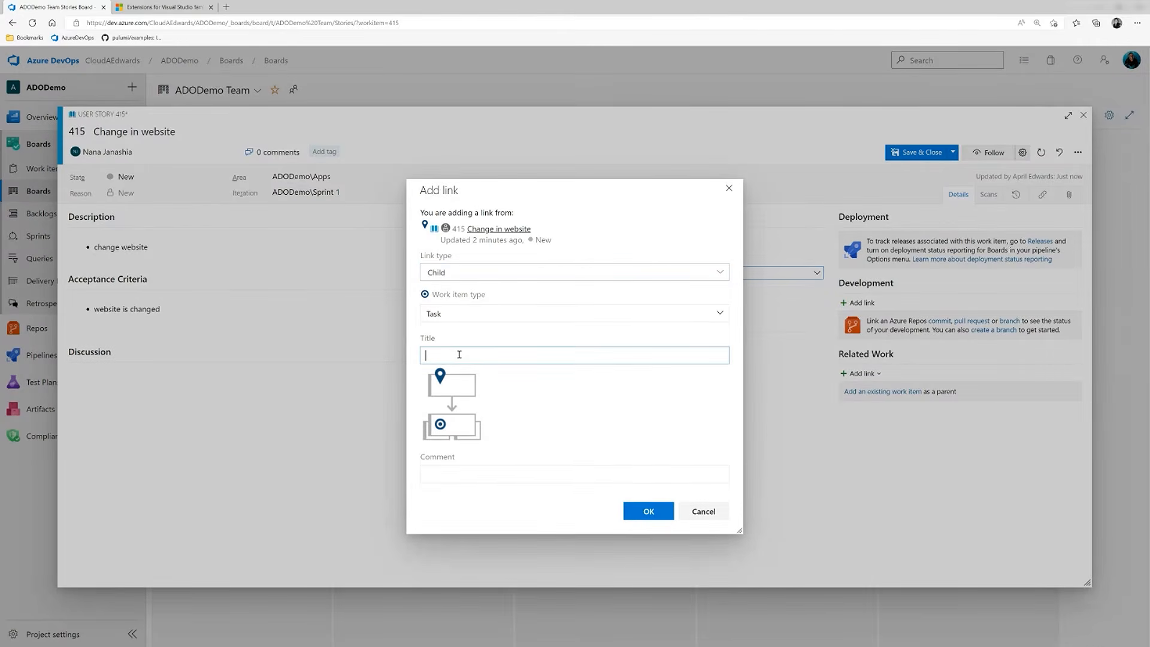
type("Inspect current configuration")
key("Return")
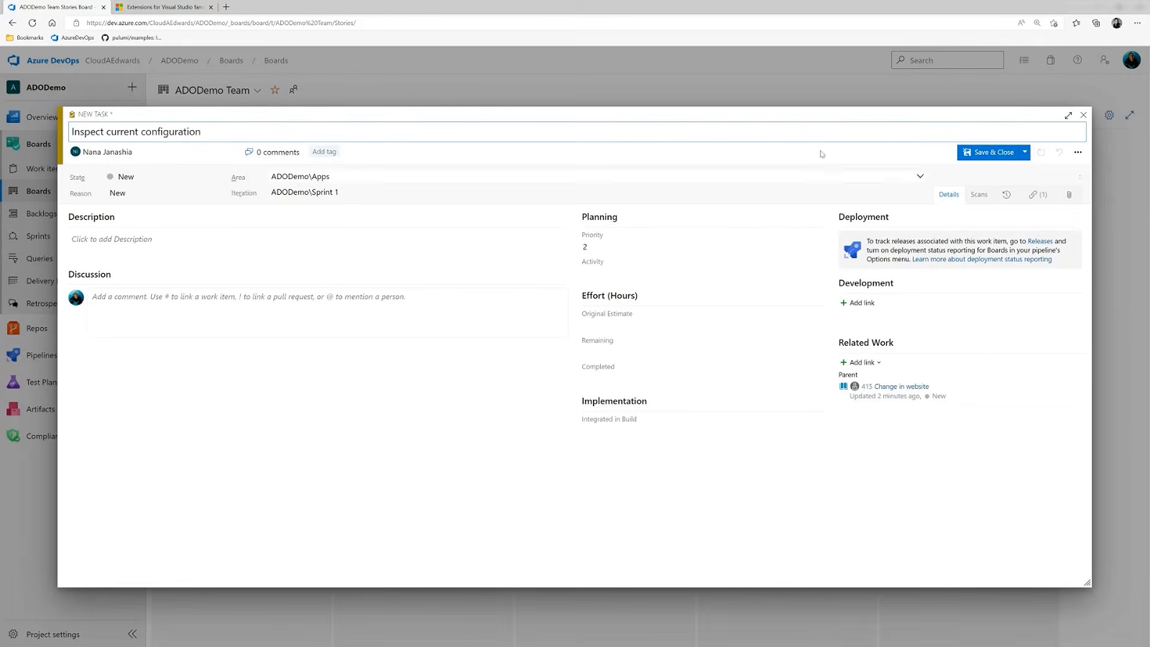
left_click(976, 153)
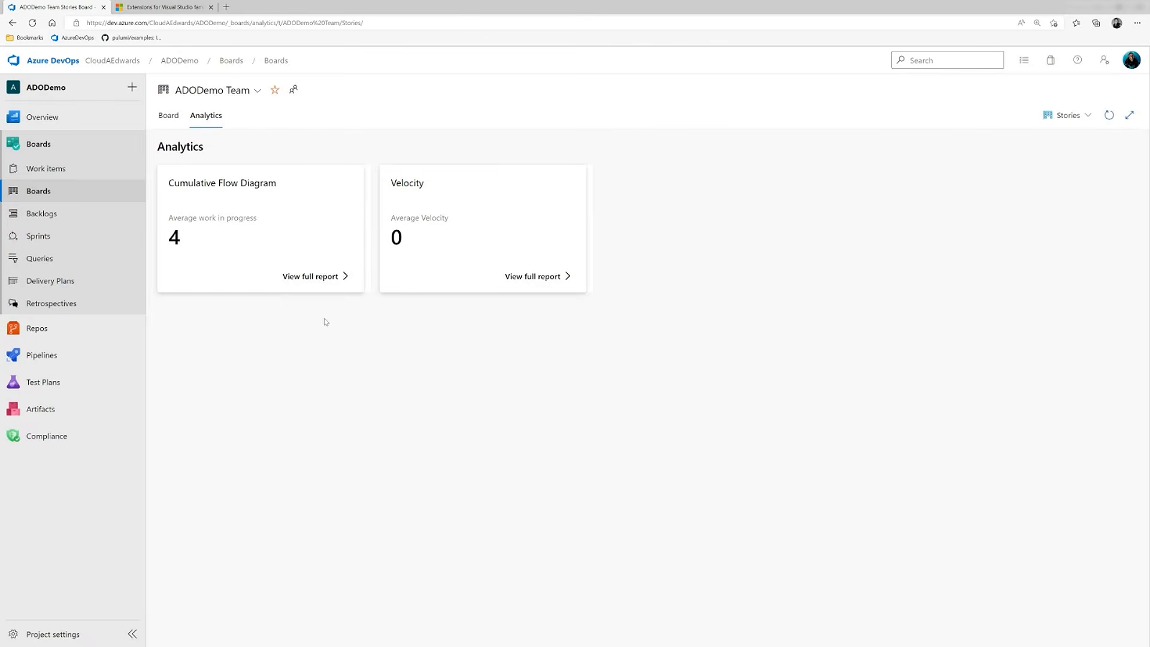
- View the team's full Cumulative Flow Diagram report with its rolling period options, and the full Velocity report
left_click(315, 282)
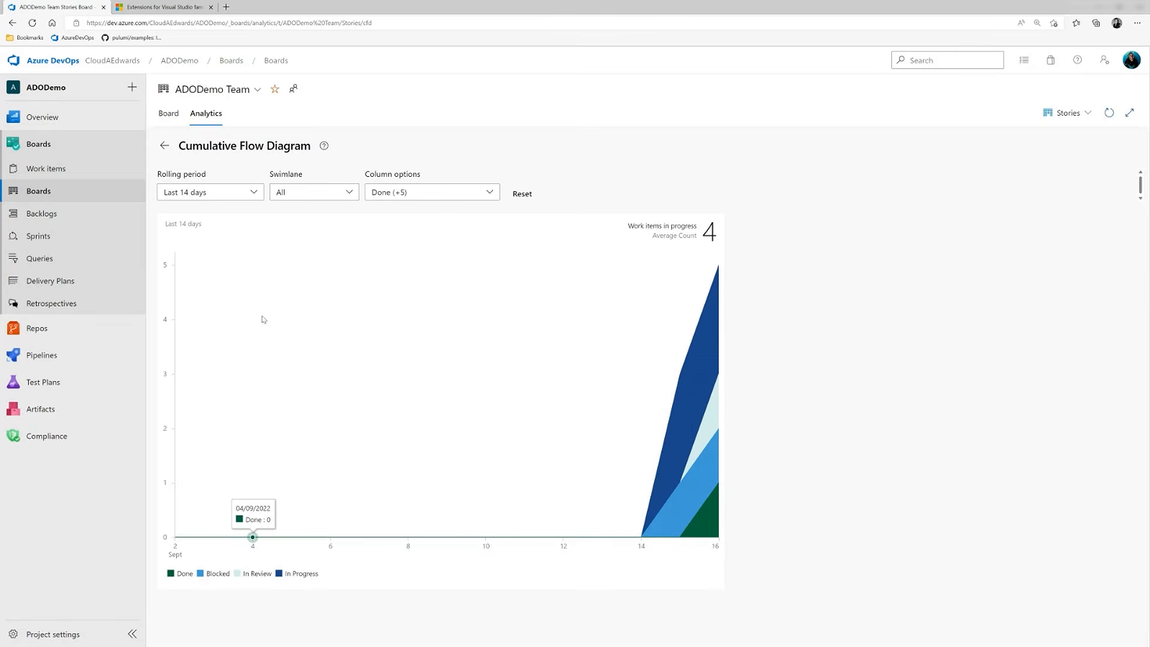
left_click(254, 195)
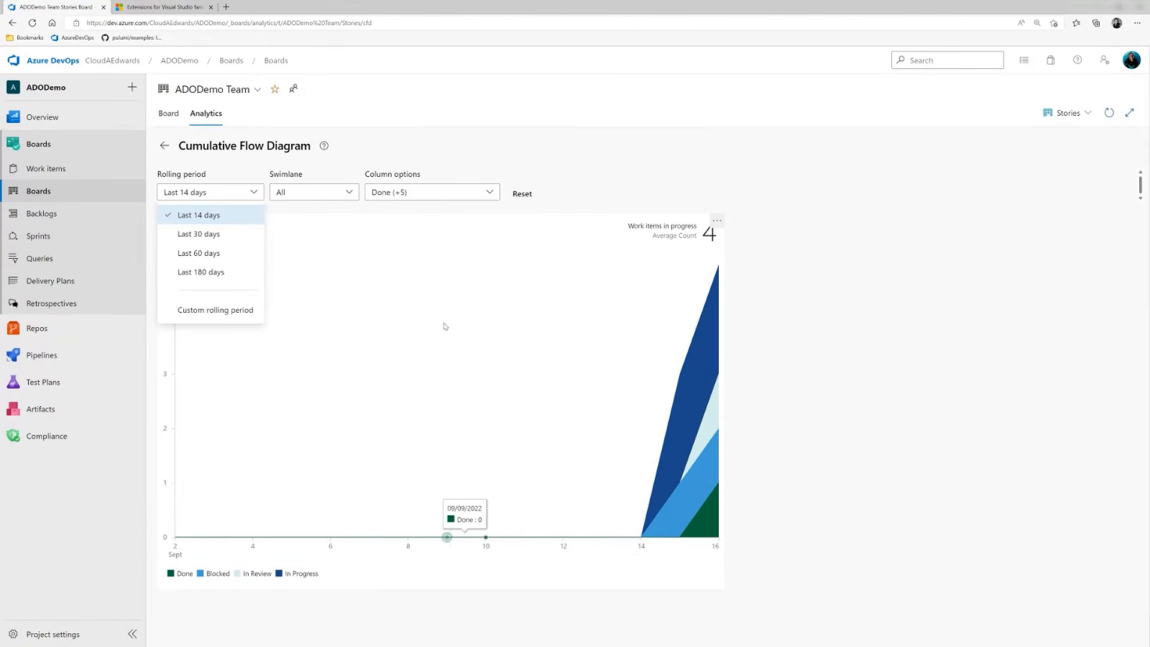
left_click(424, 224)
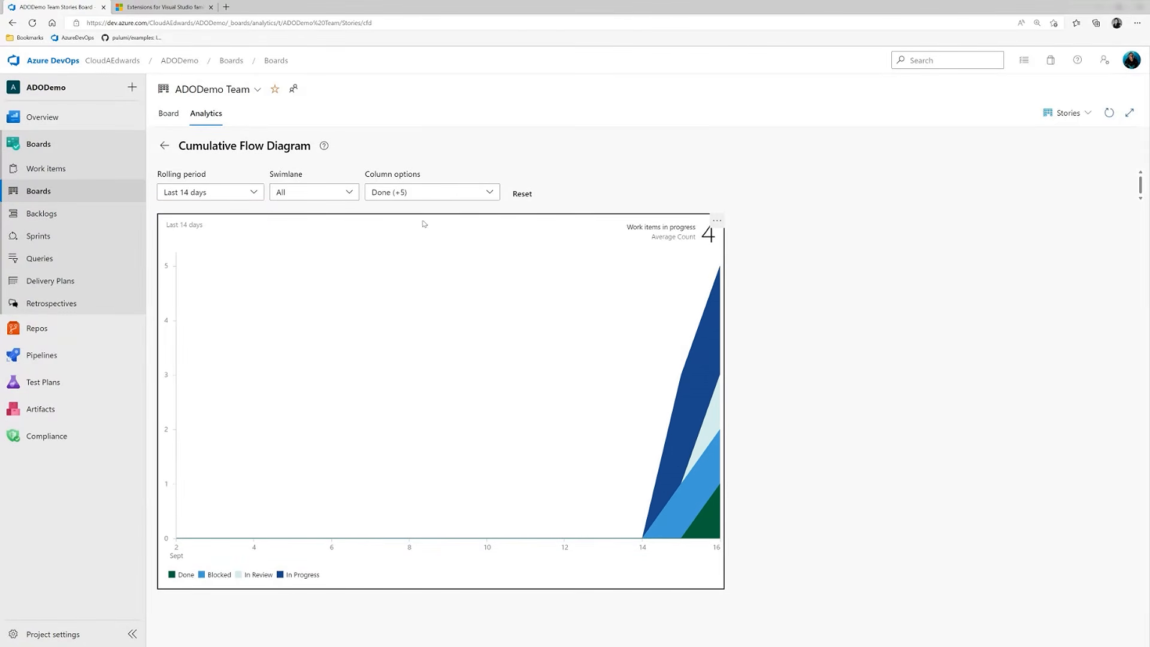
left_click(165, 146)
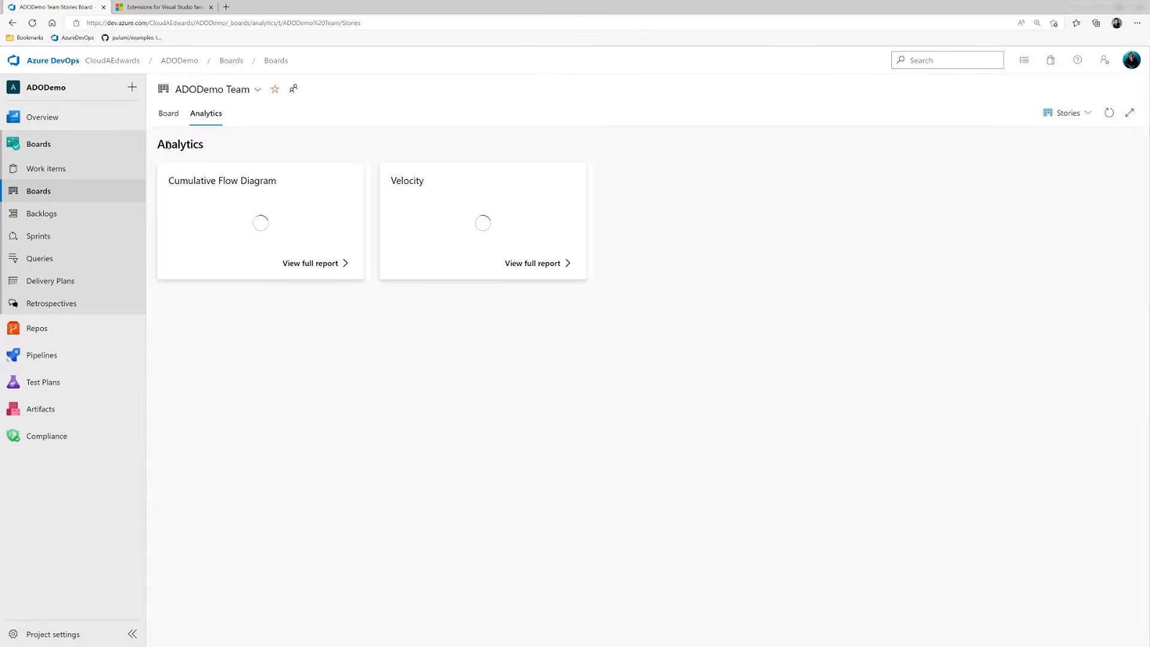
left_click(402, 187)
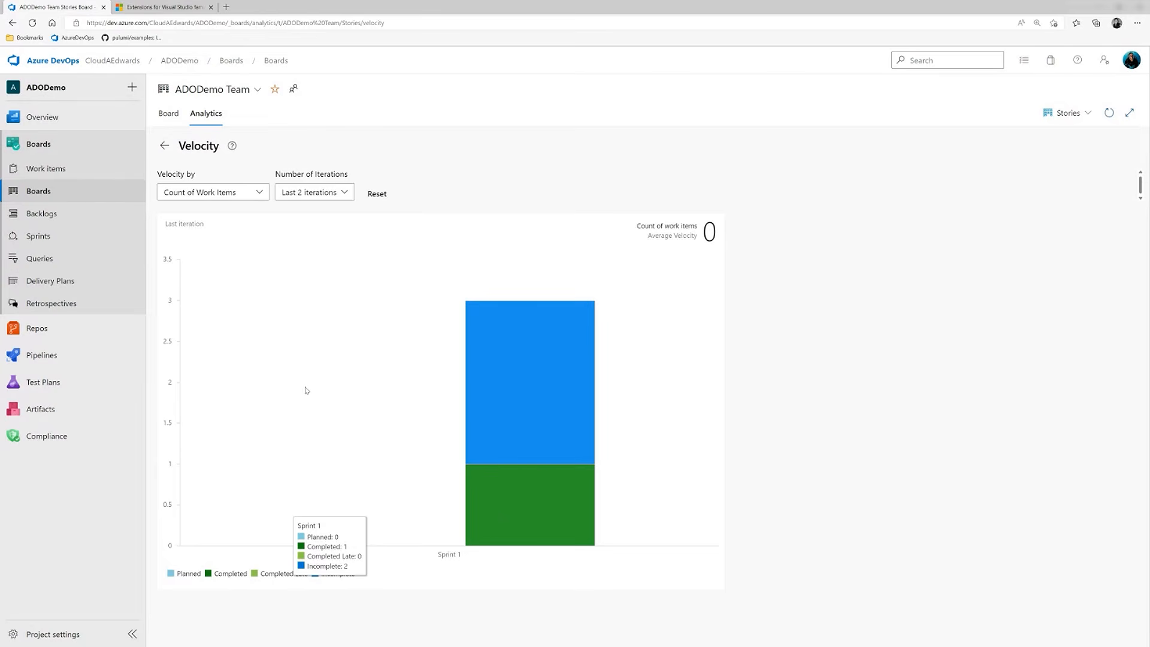
left_click(167, 145)
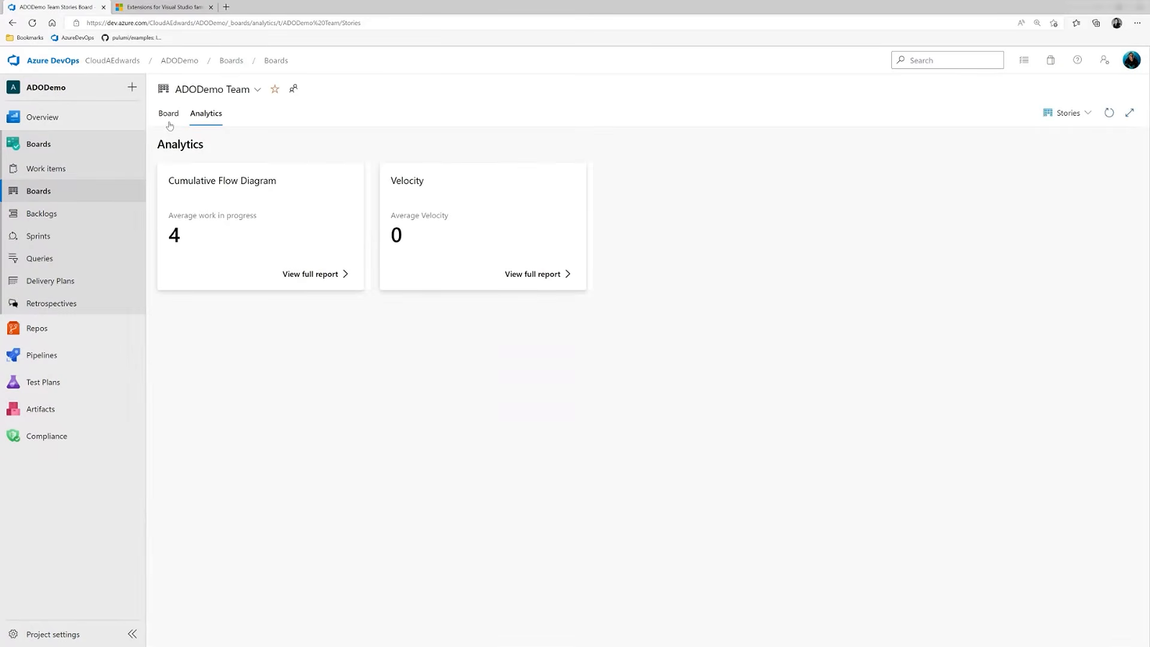
- Expand all items in the ADODemo Team backlog and add a user story titled "Create new website" at its top
left_click(49, 215)
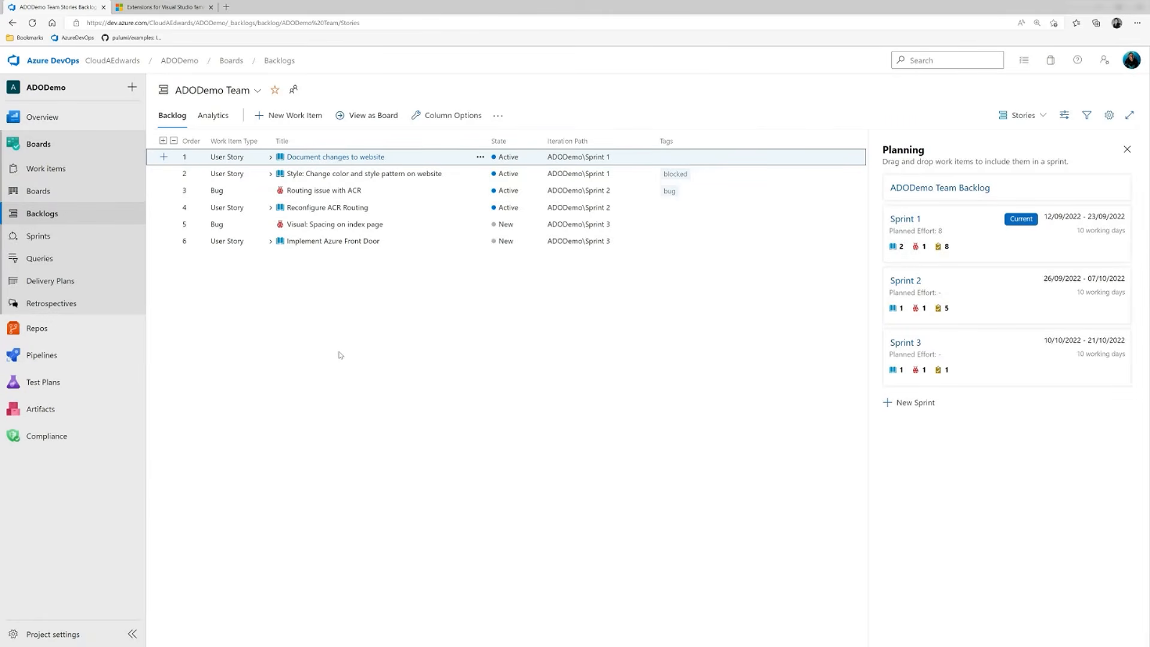
left_click(162, 141)
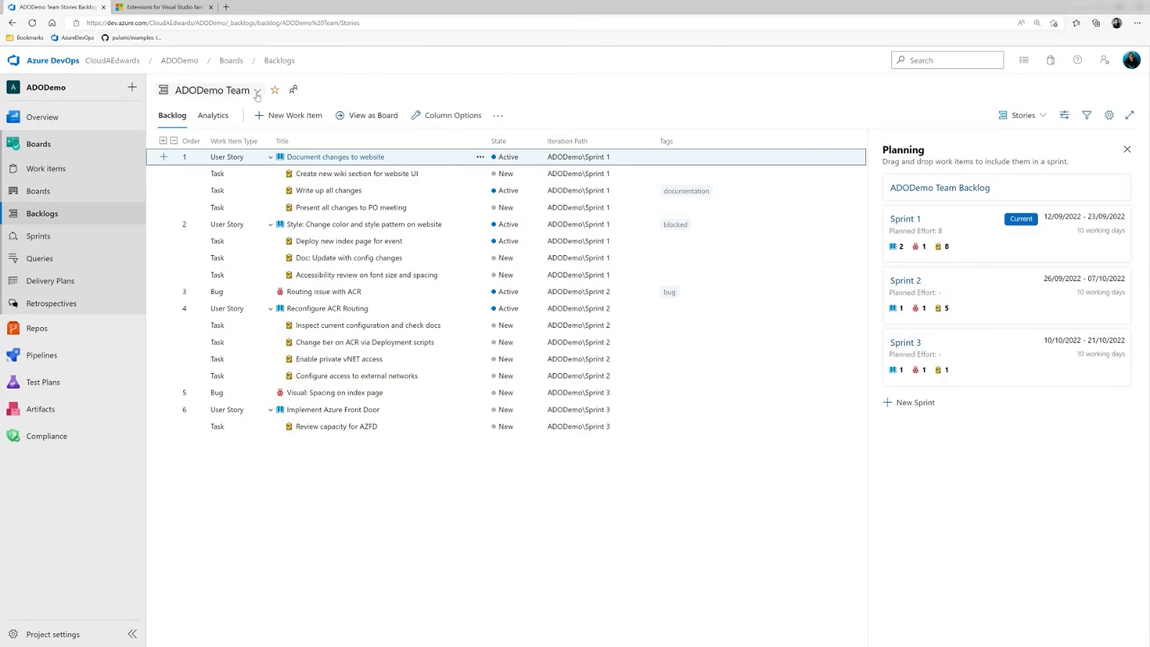
left_click(288, 118)
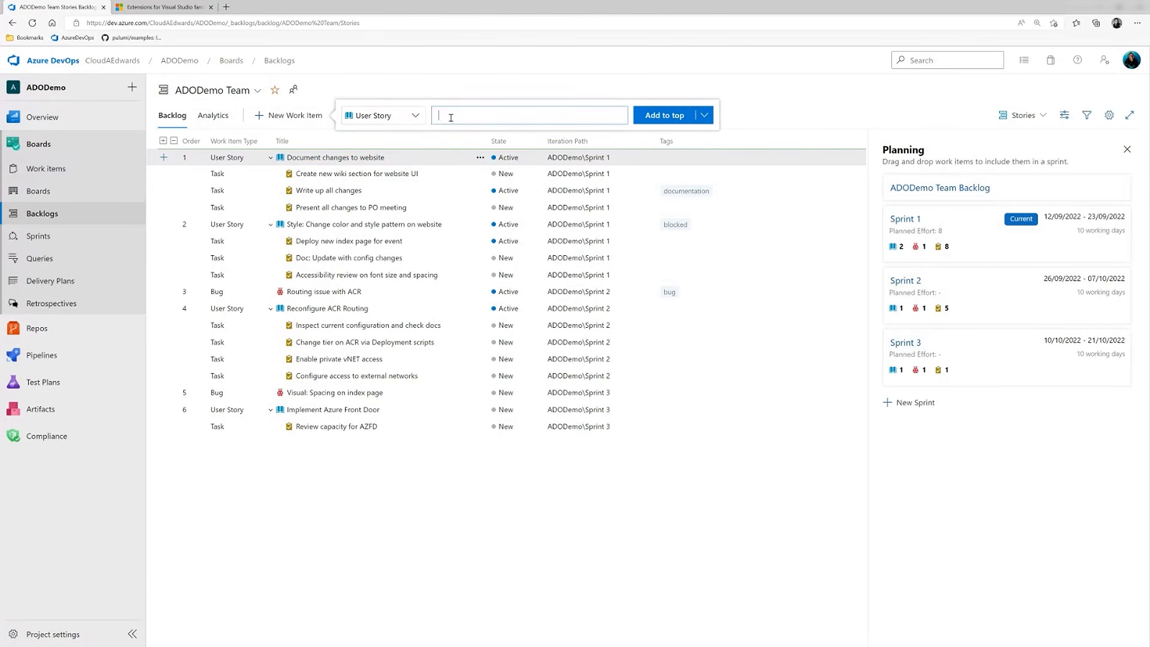
type("Create w")
type("ew website")
key("Return")
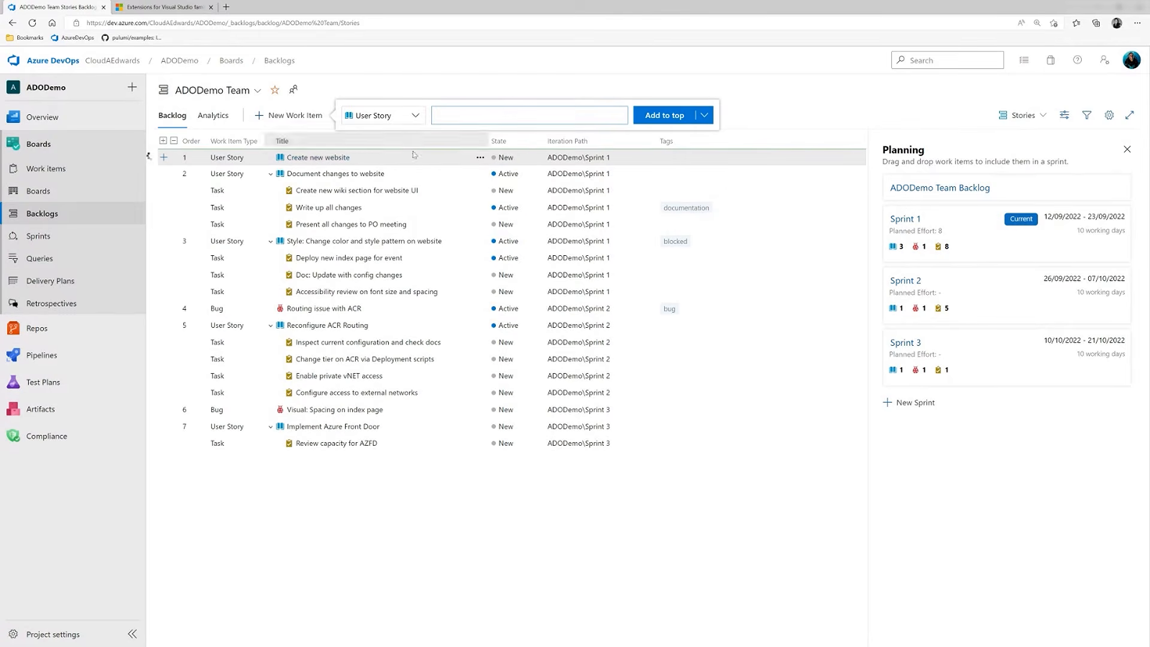
- Move the Create new website story out of its sprint to the Backlog iteration
left_click(480, 158)
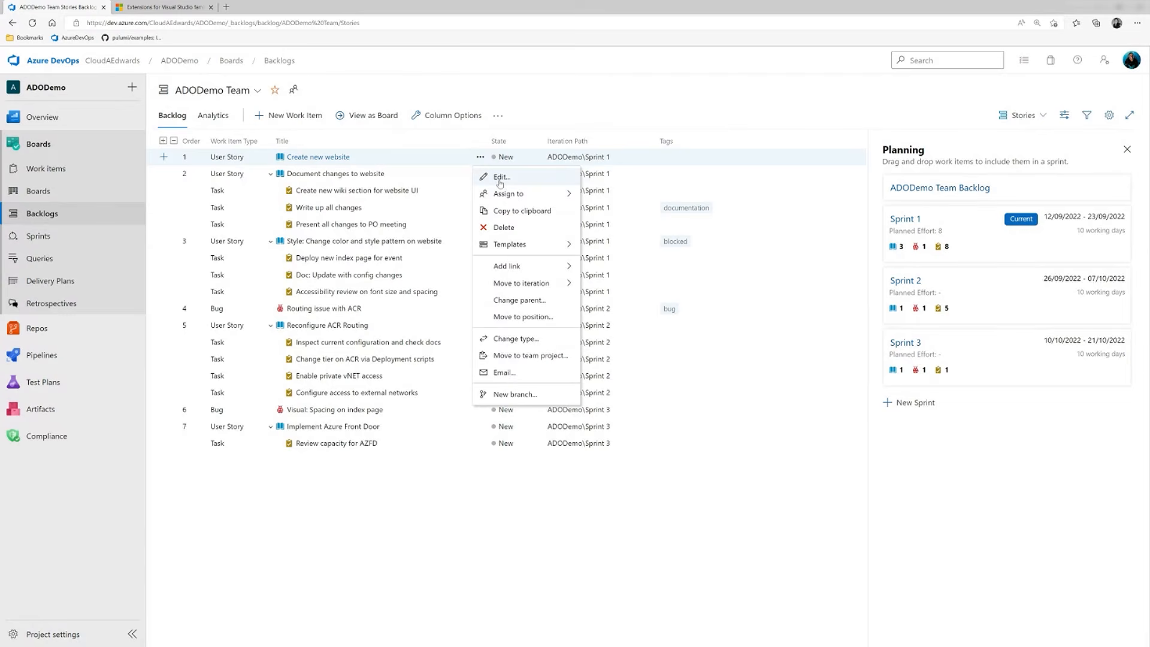
mouse_move(508, 249)
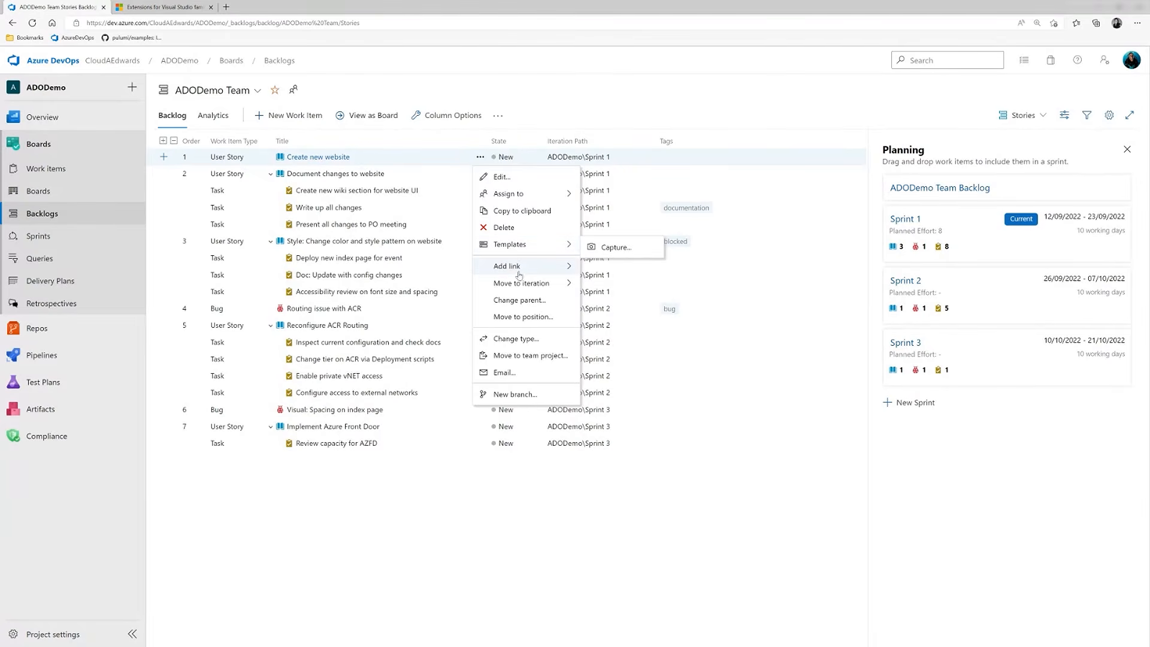
mouse_move(516, 270)
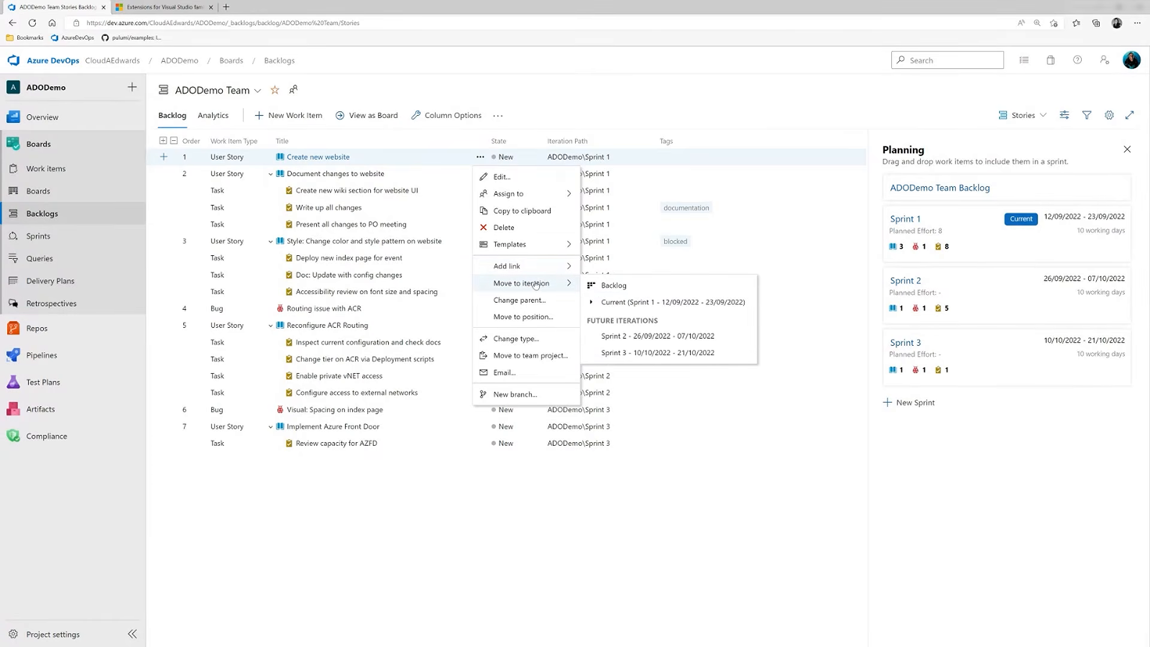
left_click(612, 285)
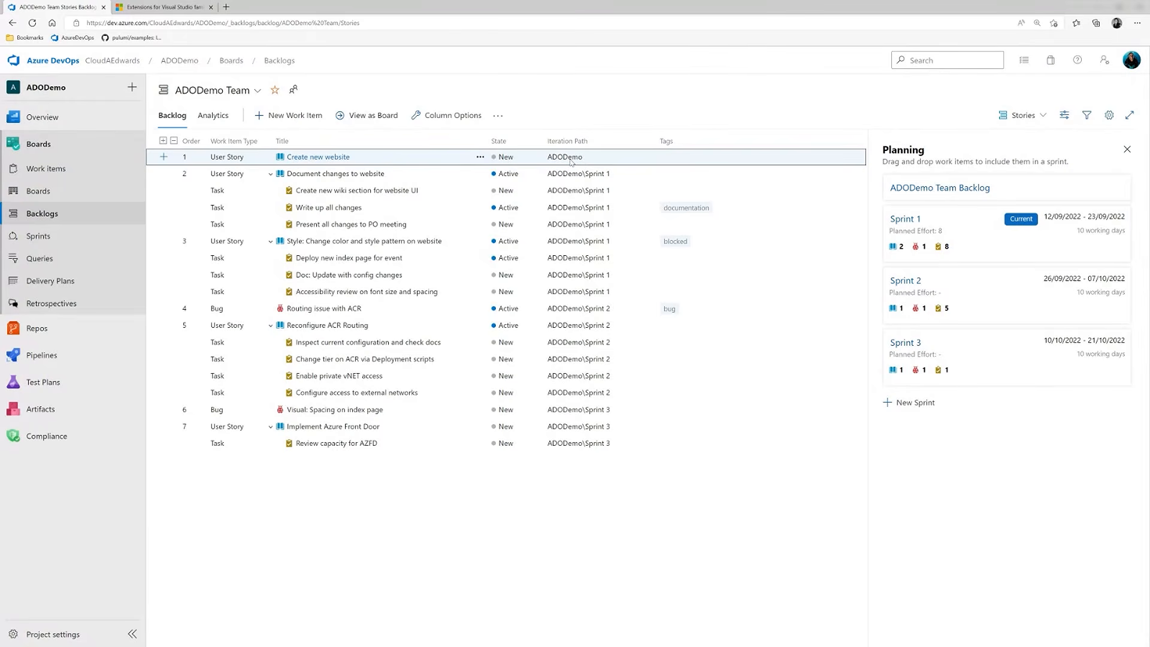
- Move the Create new website story to the Sprint 3 iteration
left_click(480, 157)
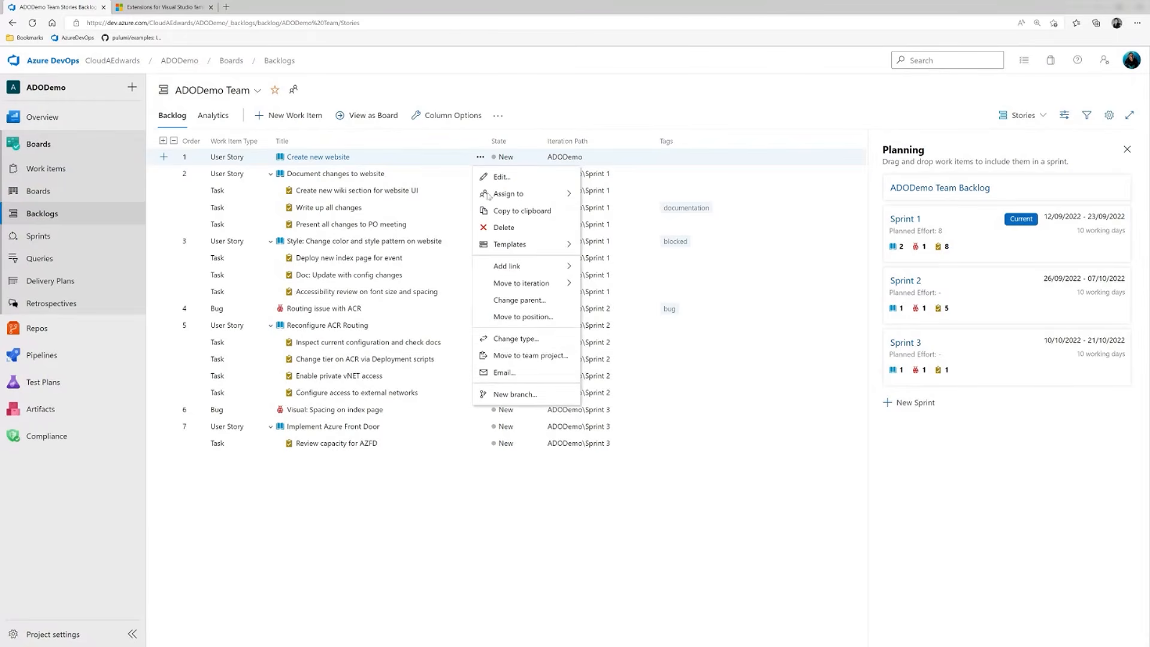
mouse_move(521, 283)
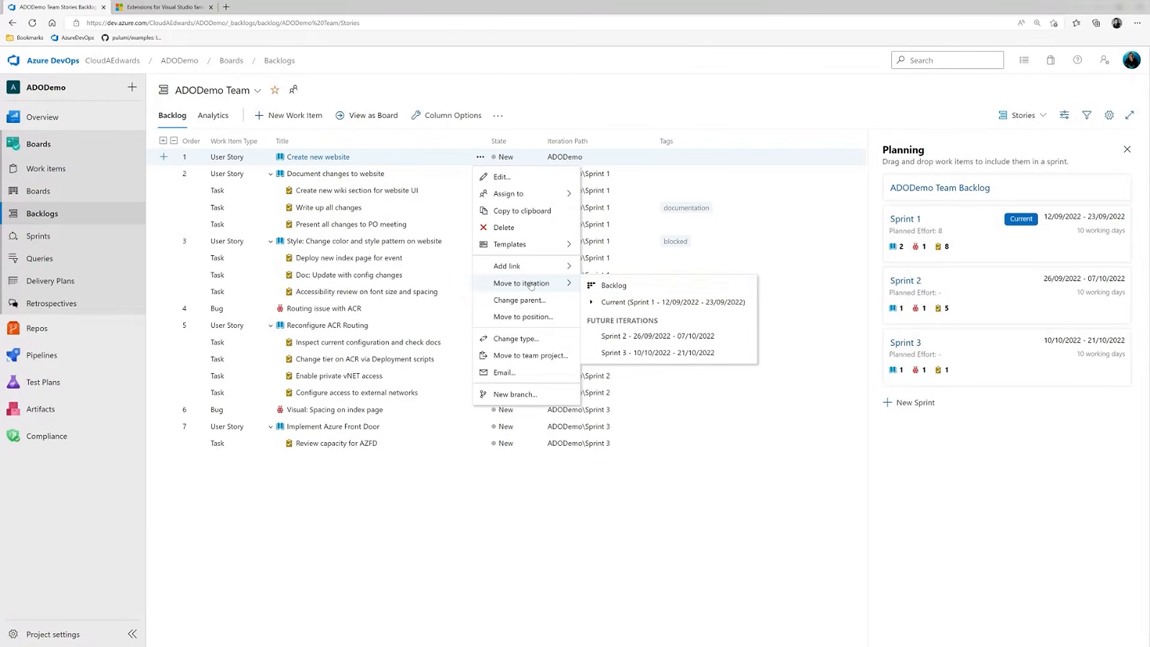
left_click(628, 352)
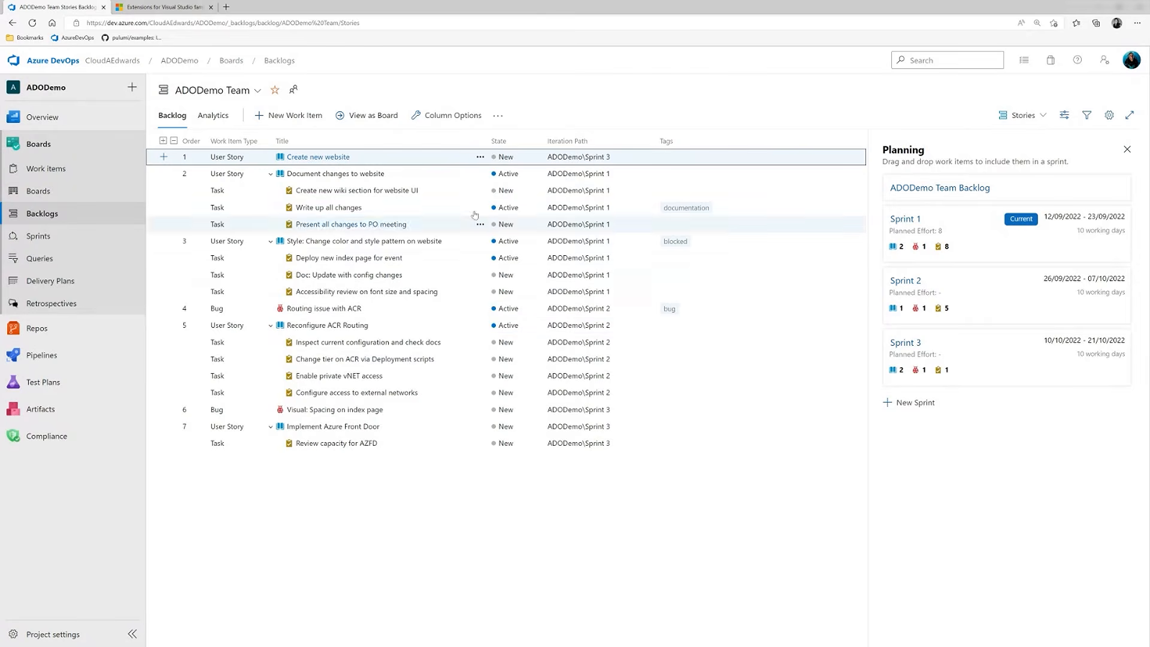
- Move the Create new website story to position 7 in the backlog
left_click(481, 158)
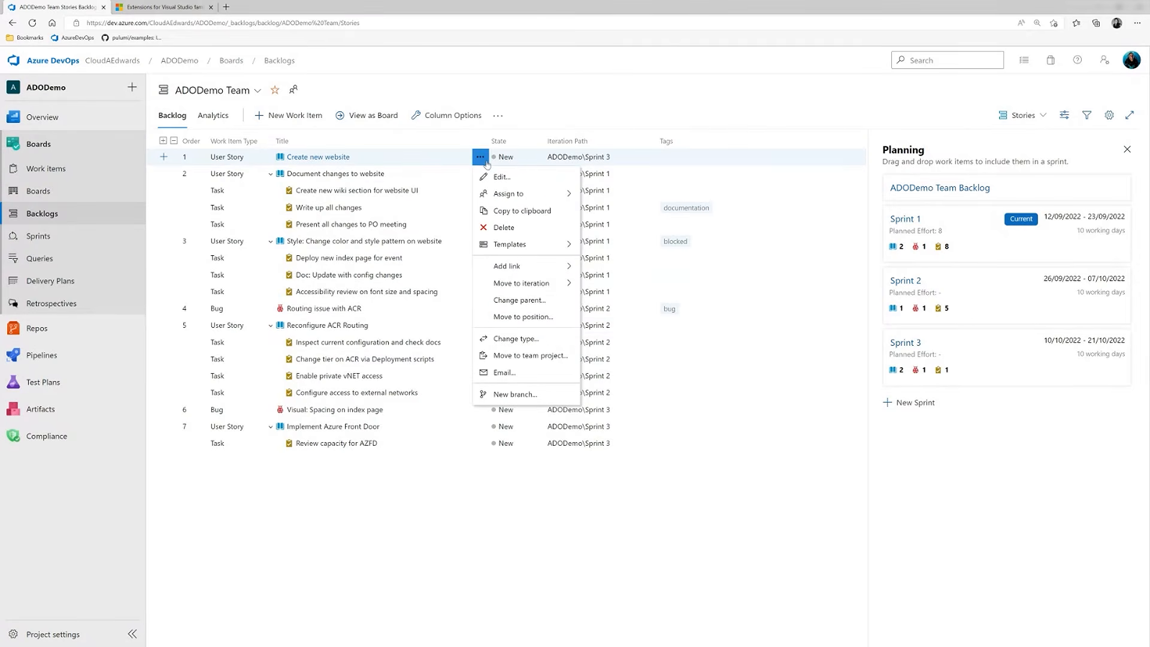
left_click(522, 318)
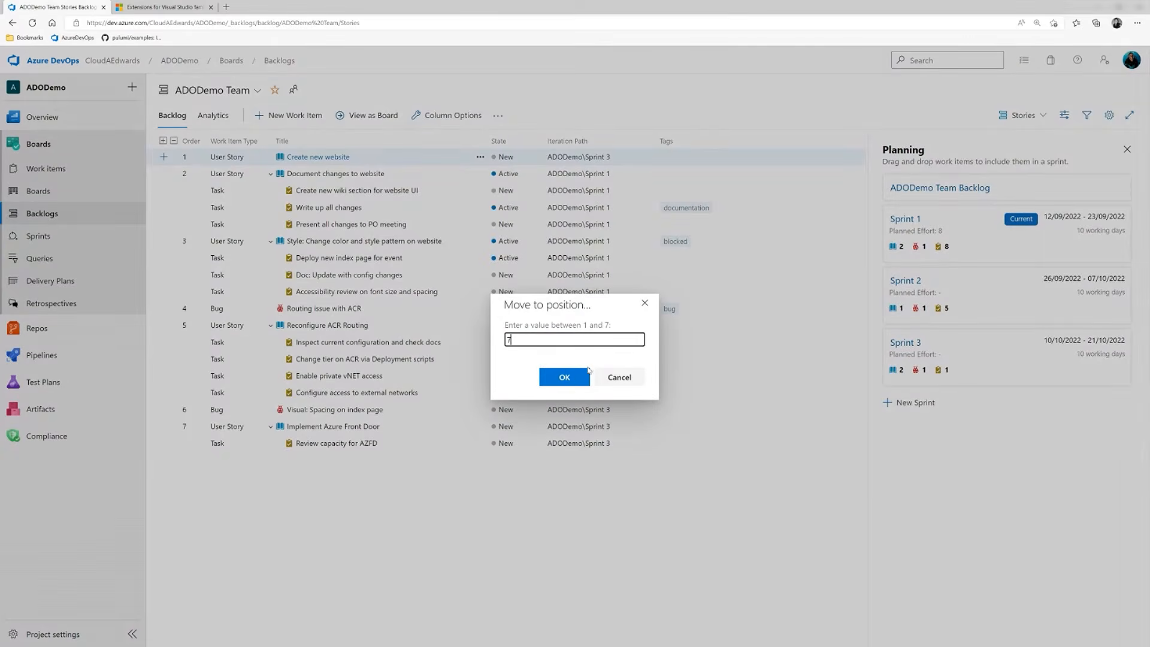
left_click(563, 377)
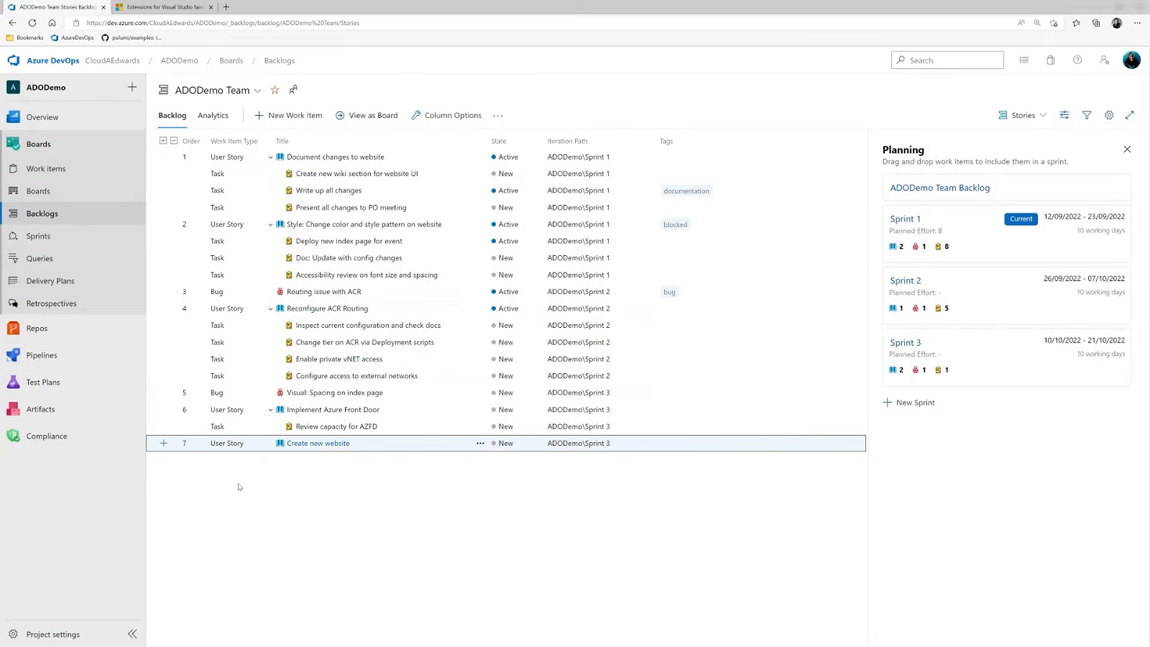
left_click(480, 443)
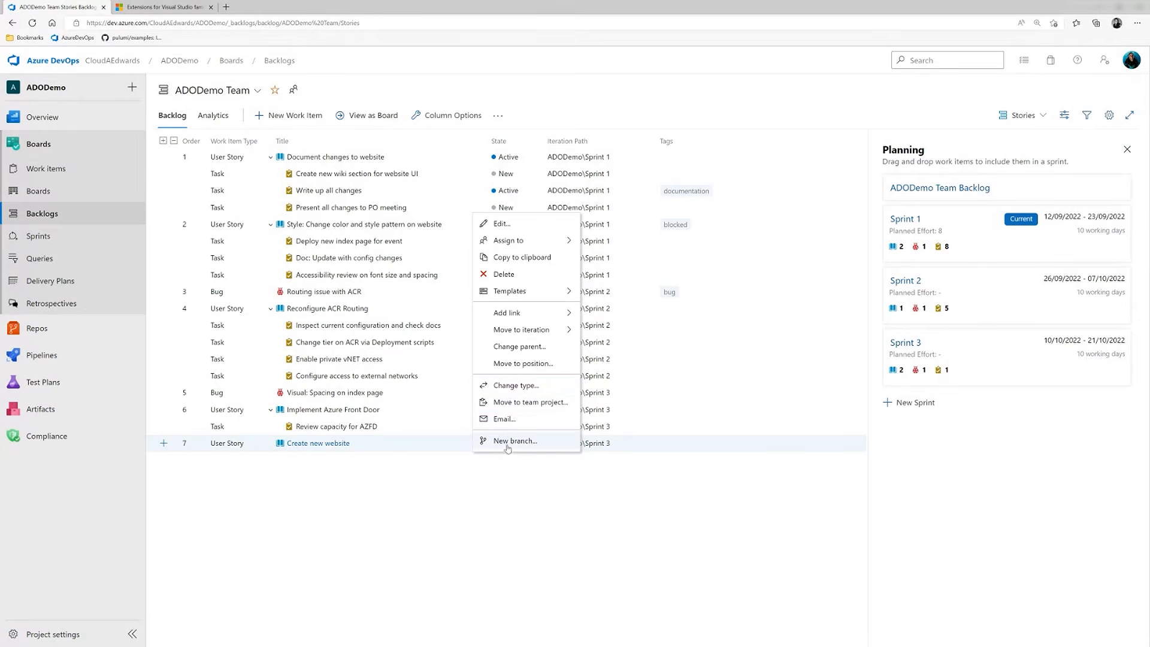
left_click(472, 546)
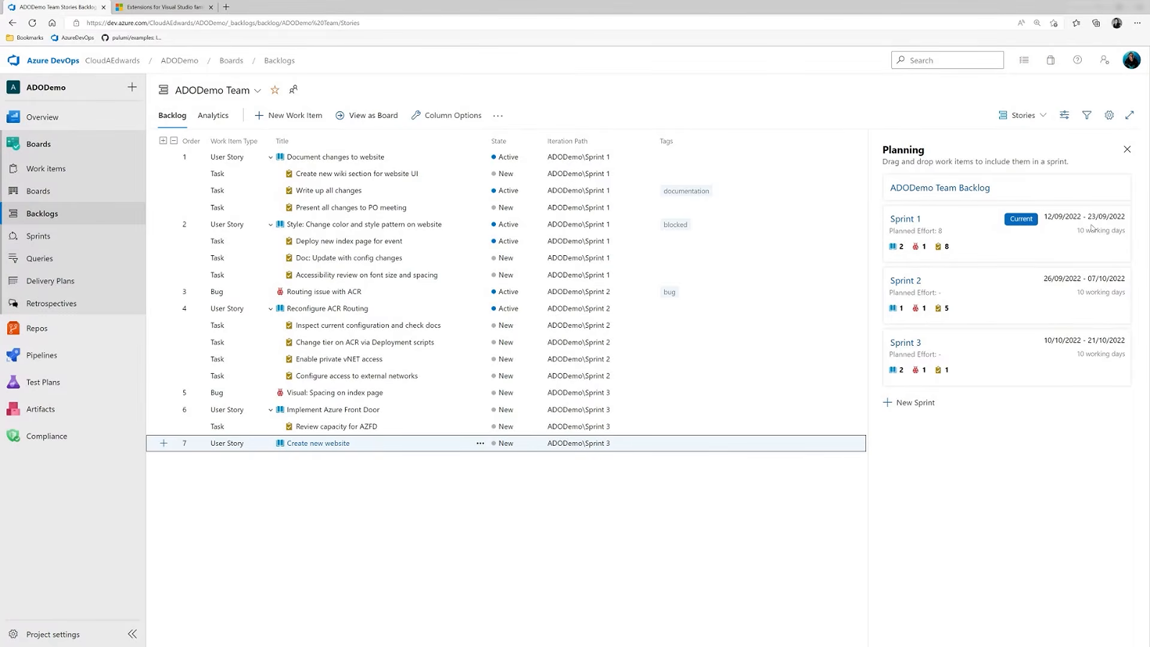
- Create a new sprint named Sprint 4 running 24/10/2022 to 04/11/2022 with the ADODemo location
left_click(925, 407)
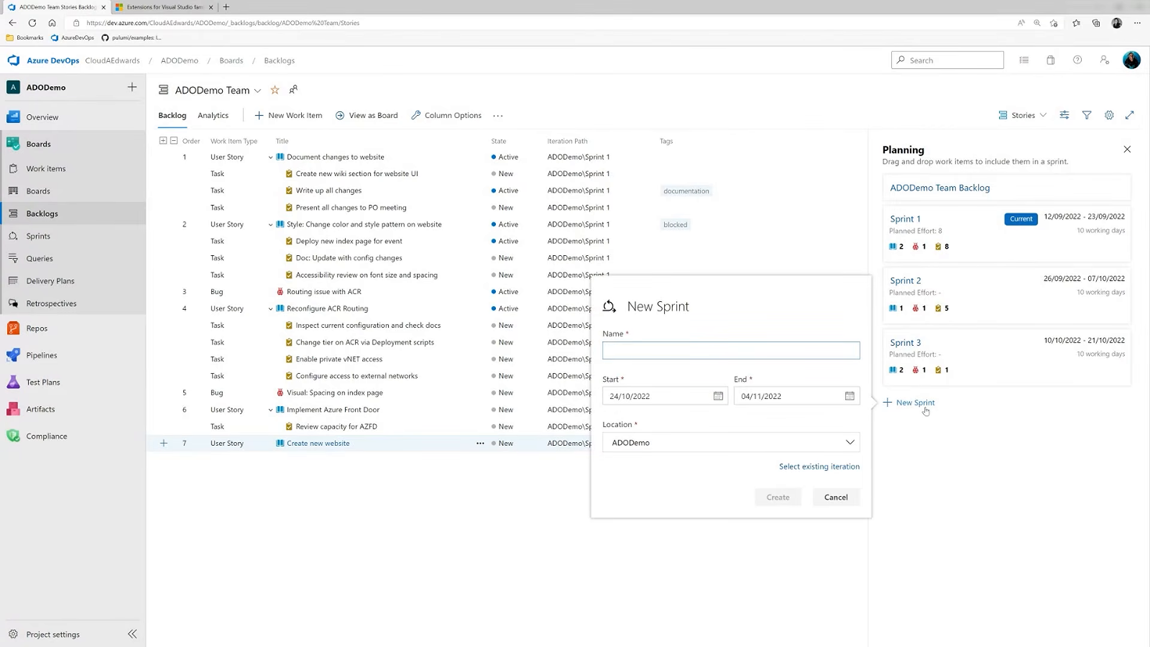
type("Sprint")
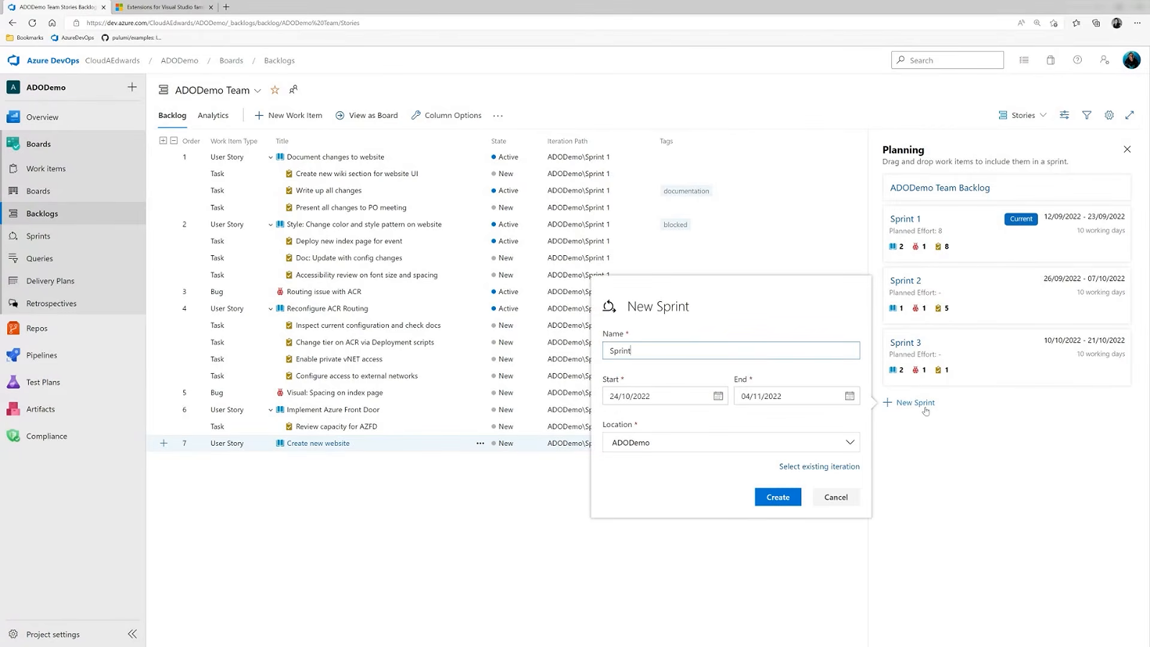
type(" 4")
left_click(641, 442)
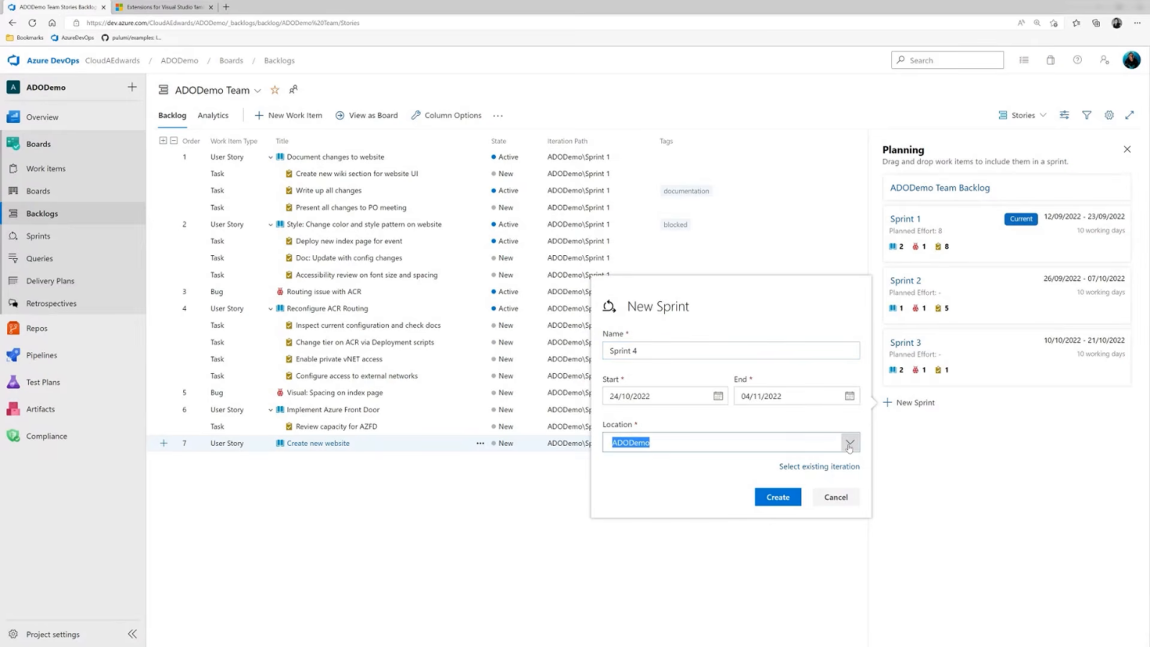
left_click(649, 470)
left_click(760, 500)
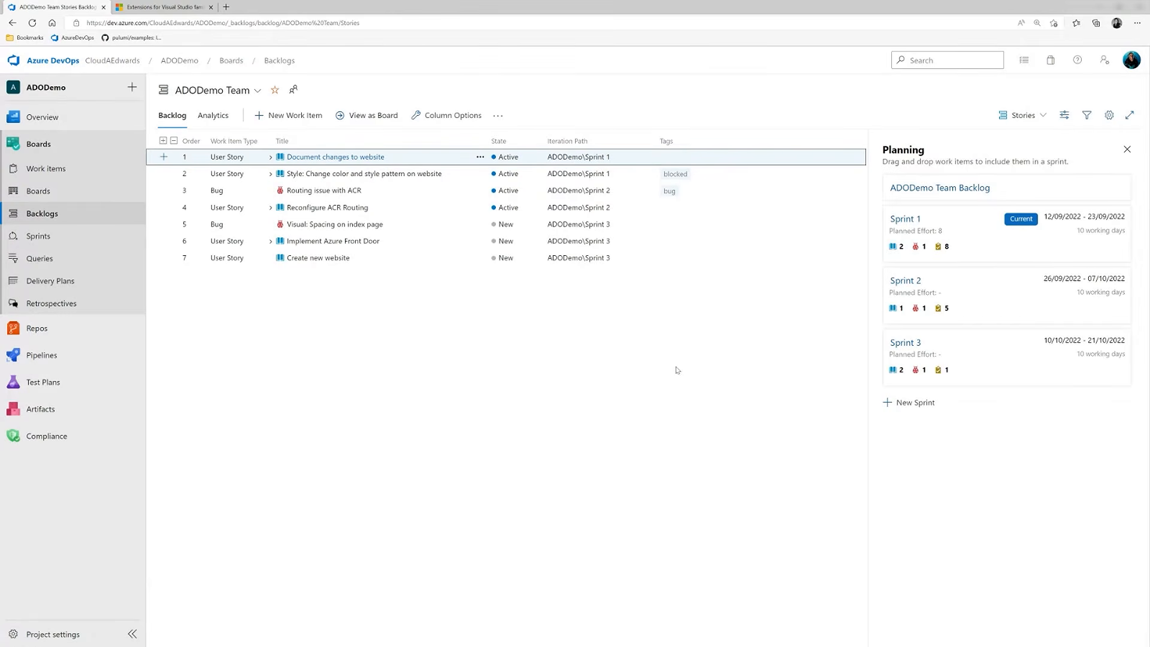
- Expand all backlog items and add a Severity column to the ADODemo Team backlog
left_click(162, 141)
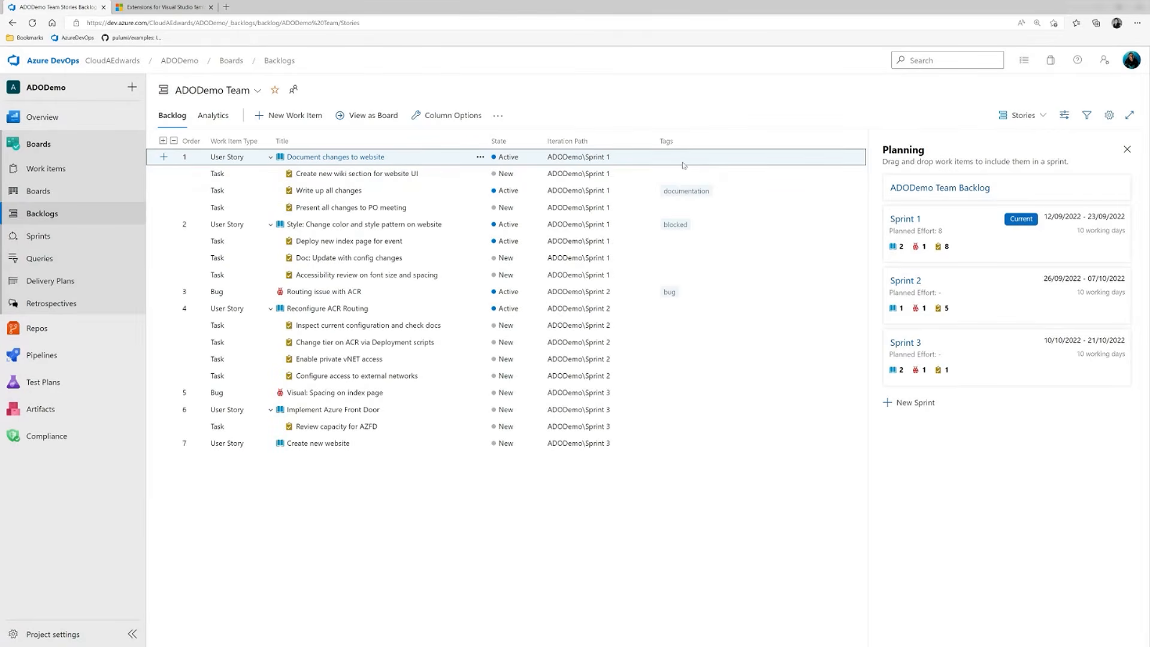
left_click(453, 116)
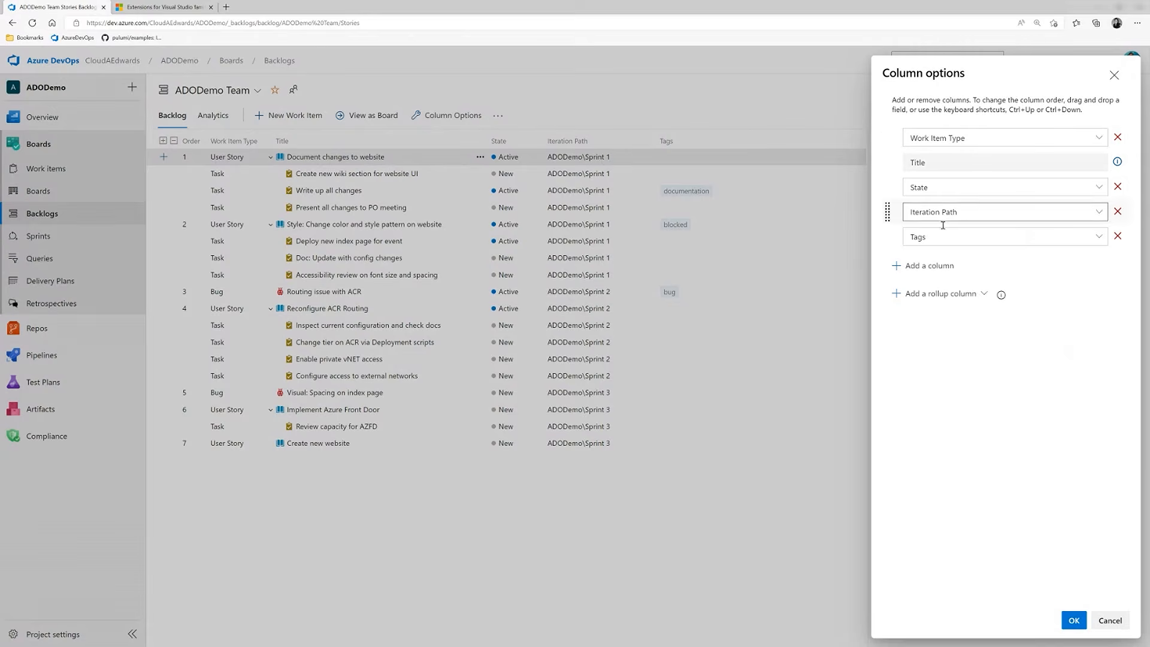
left_click(936, 269)
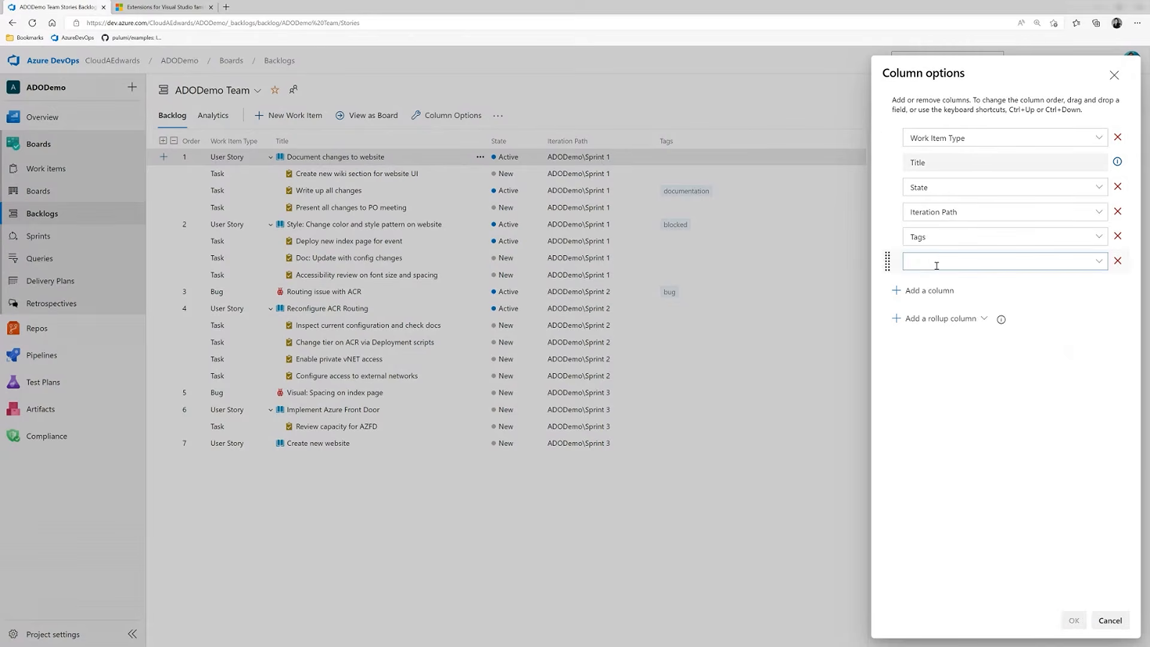
left_click(1099, 262)
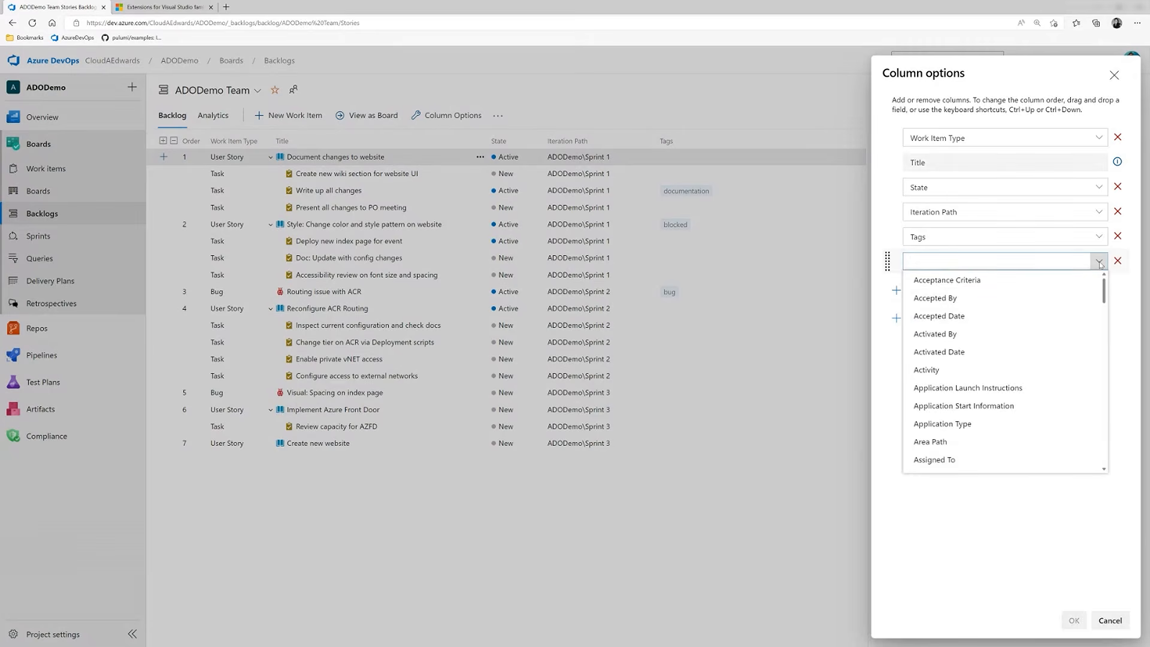
scroll(1018, 383, "down", 3)
scroll(1015, 393, "down", 10)
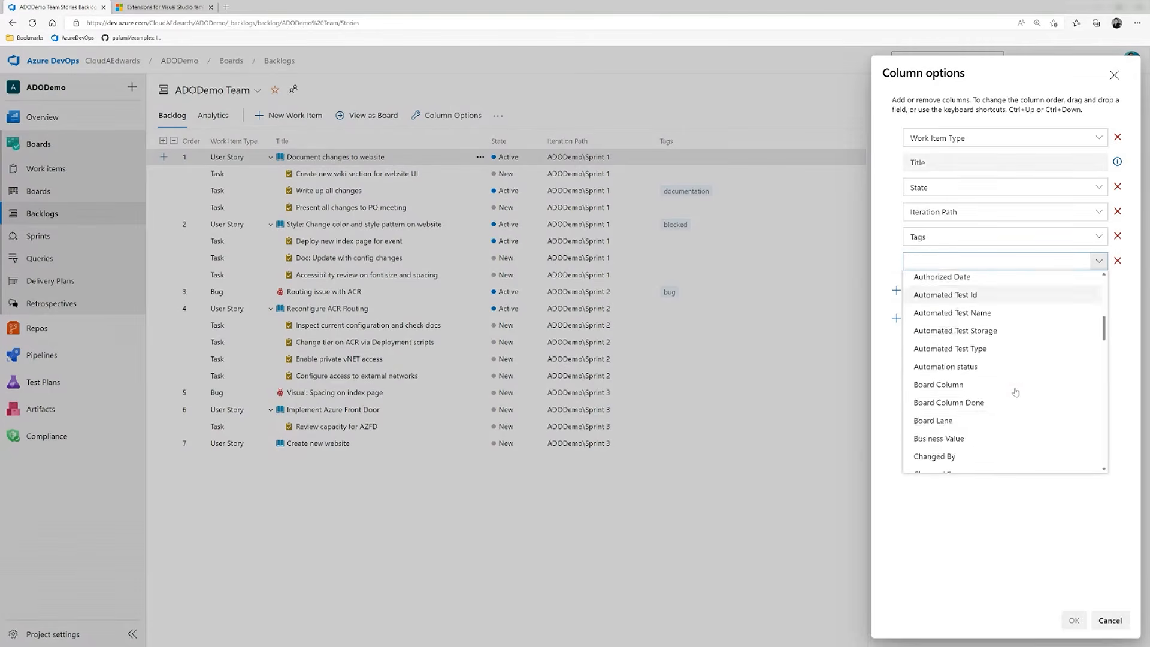
scroll(1011, 388, "down", 4)
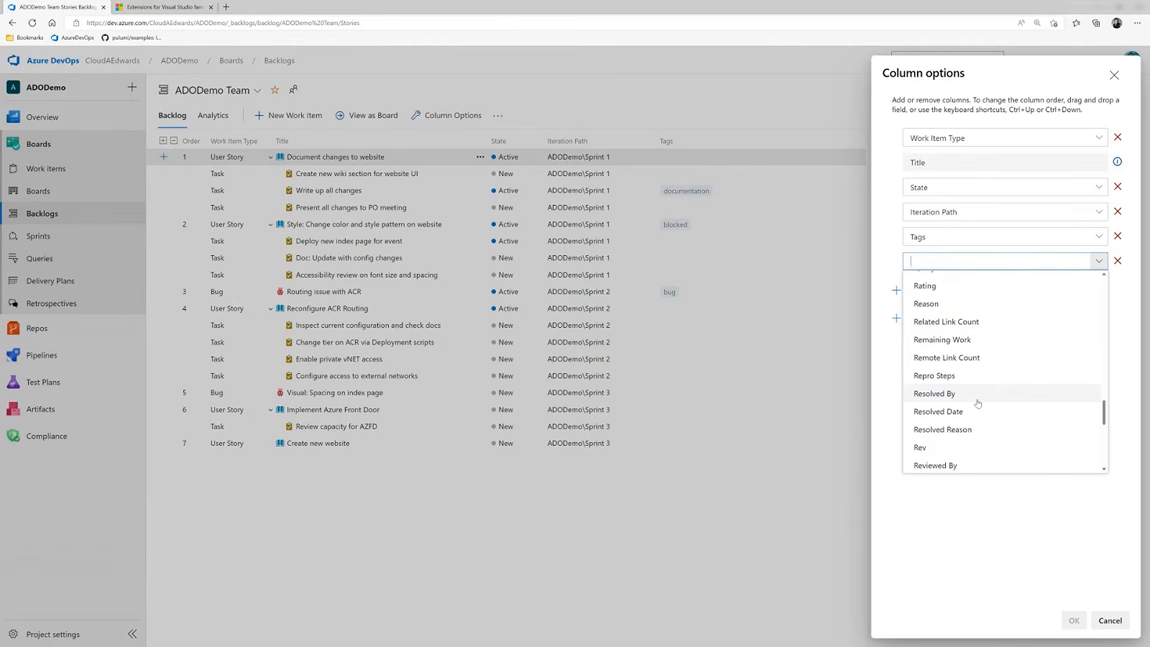
scroll(982, 422, "down", 1)
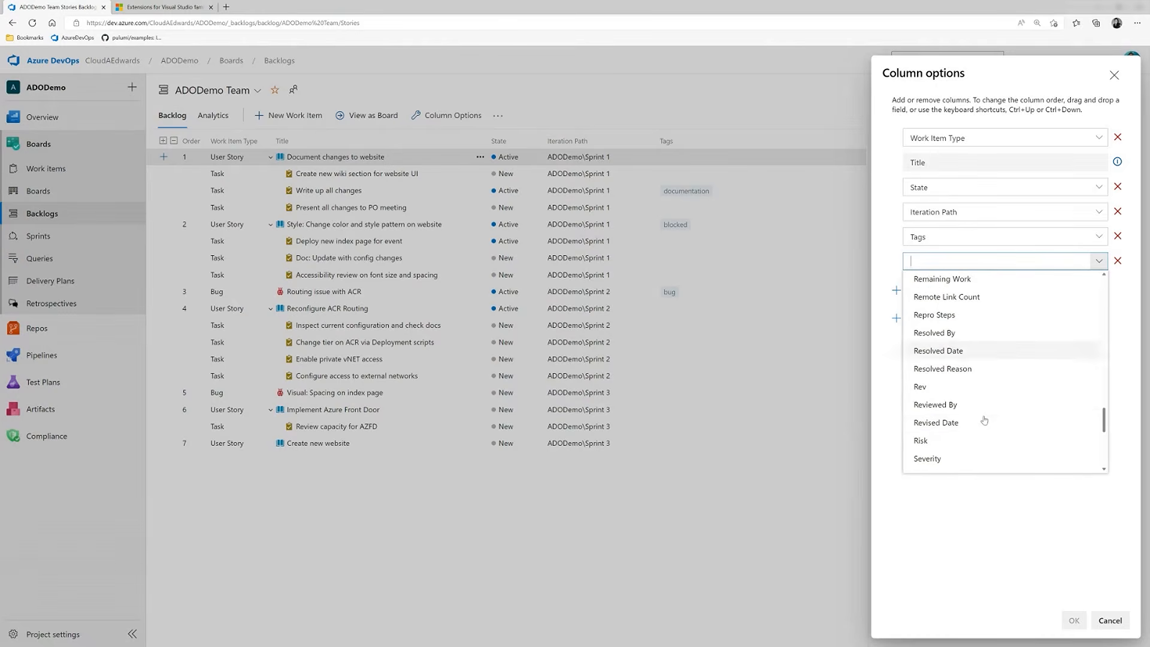
left_click(927, 461)
left_click(1072, 620)
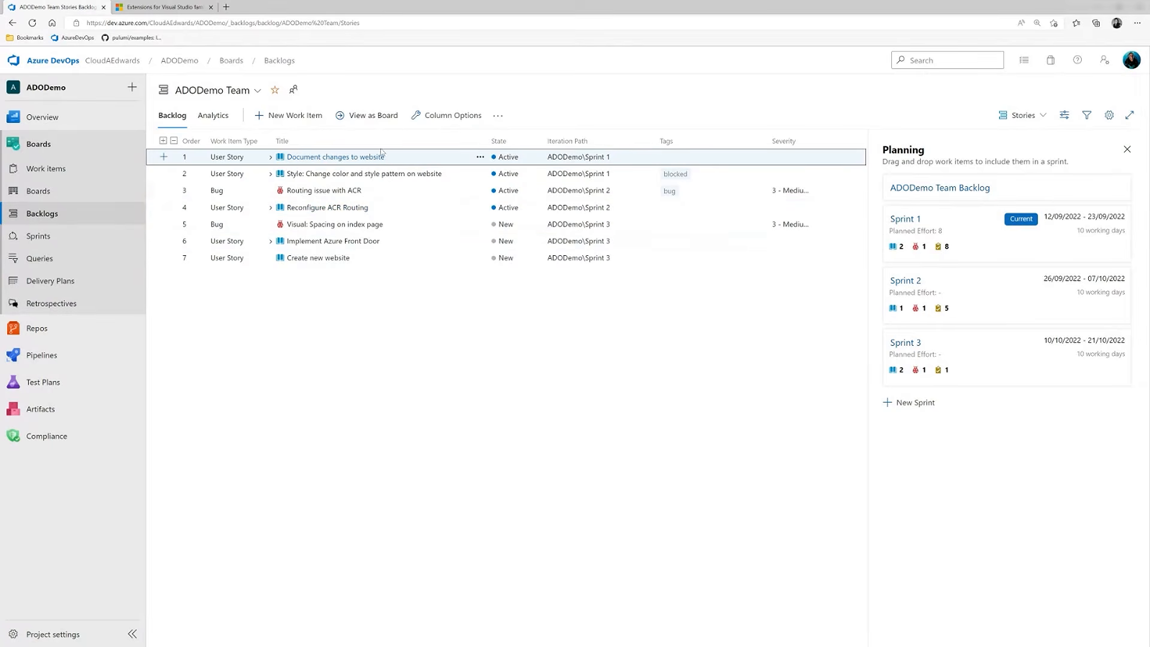
- View the backlog's analytics reports and open the Sprint 1 taskboard with the Latency on staging slot bug expanded
left_click(220, 119)
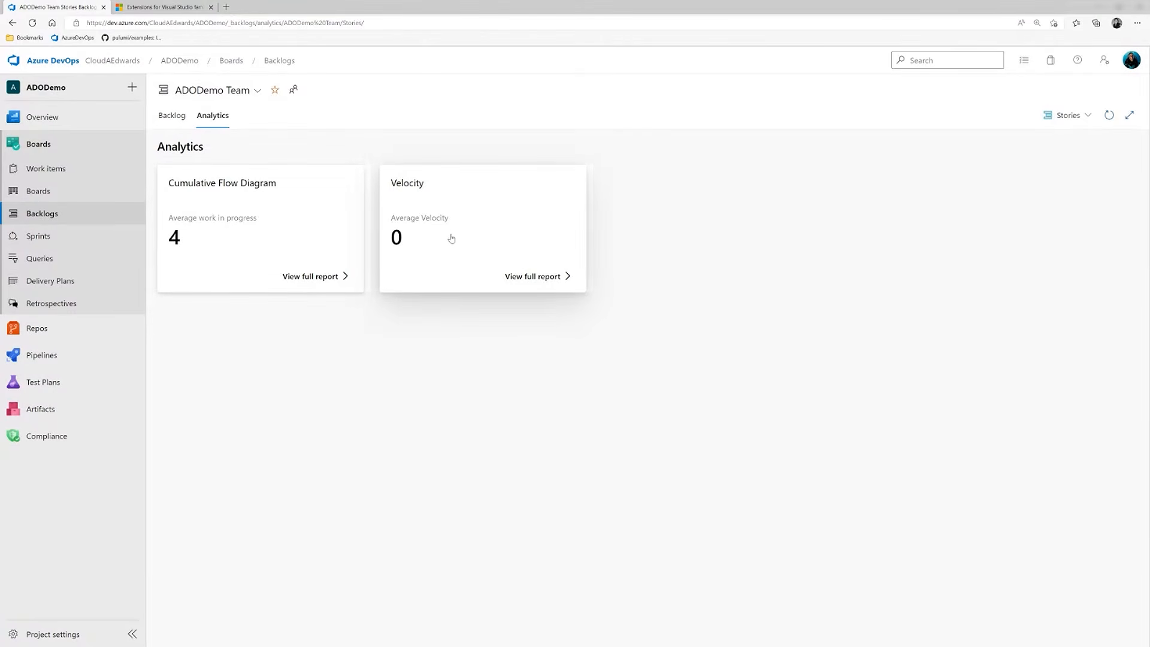
left_click(37, 237)
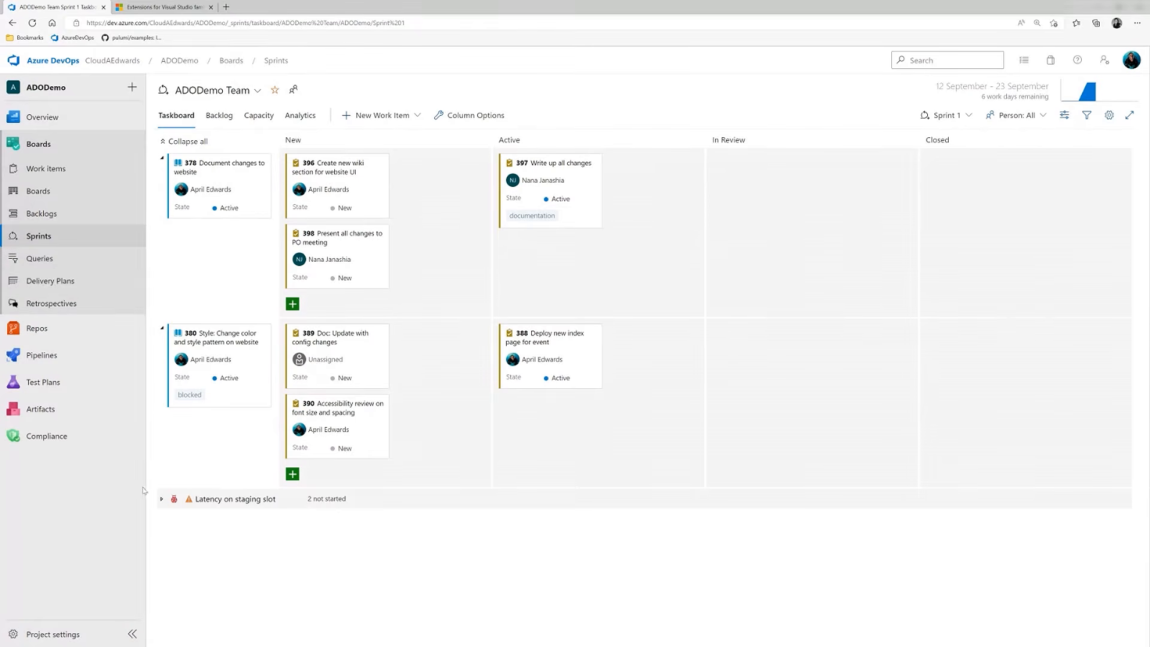
left_click(162, 499)
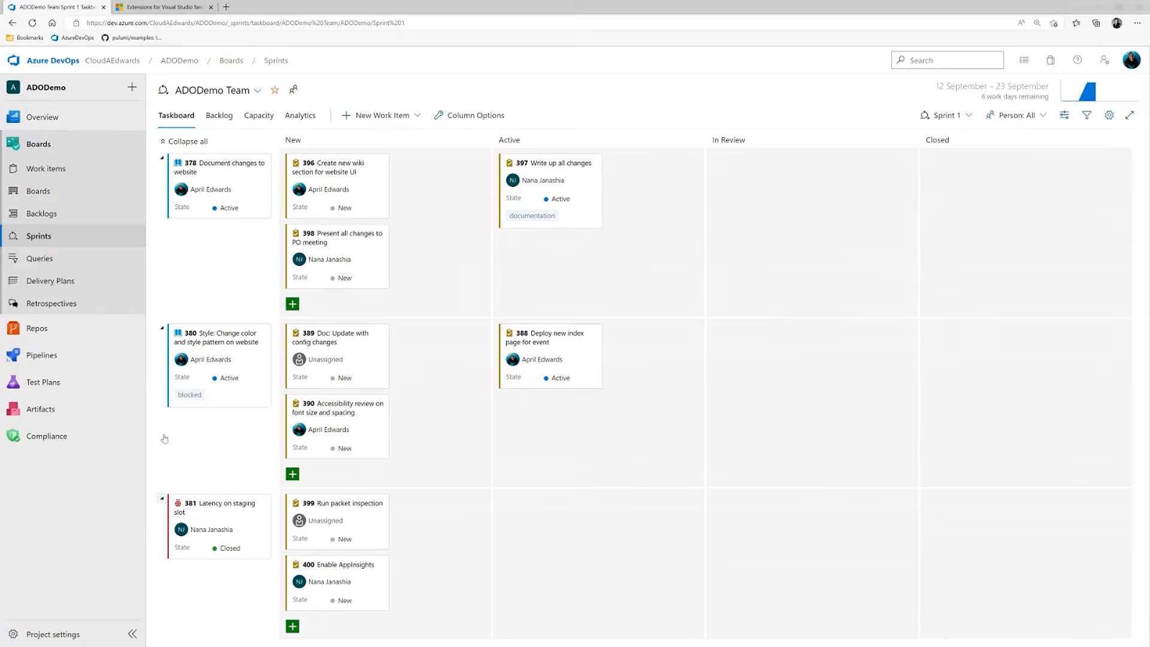
- Review the card field and styling rule settings of the Sprint 1 taskboard and close them without changes
left_click(1108, 115)
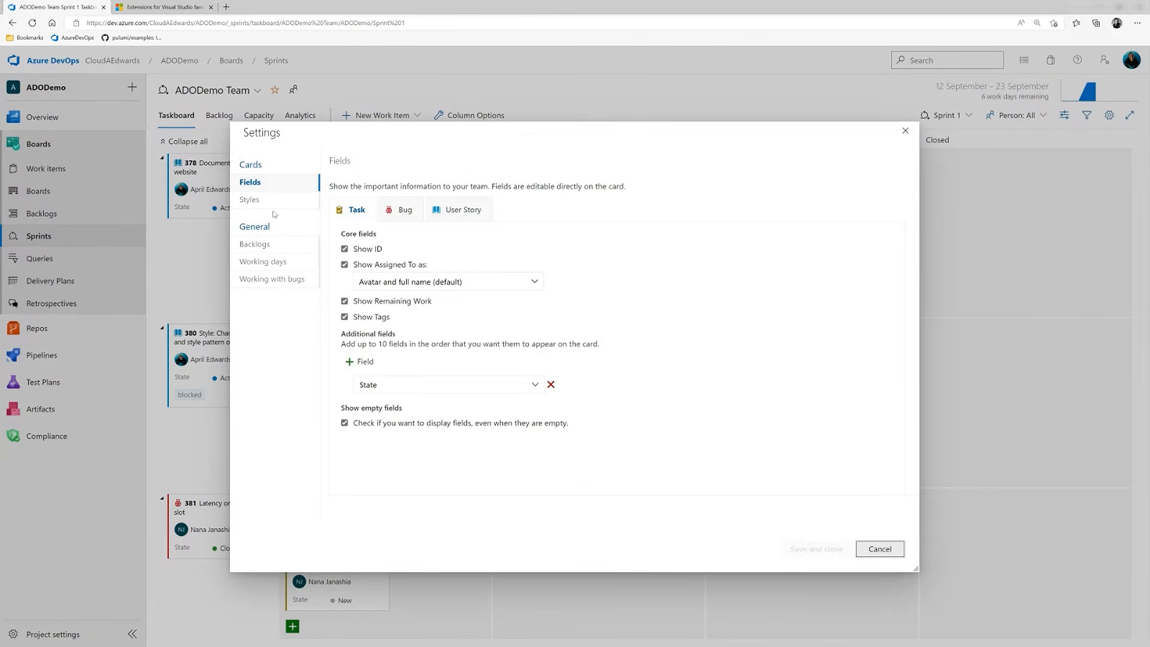
left_click(250, 201)
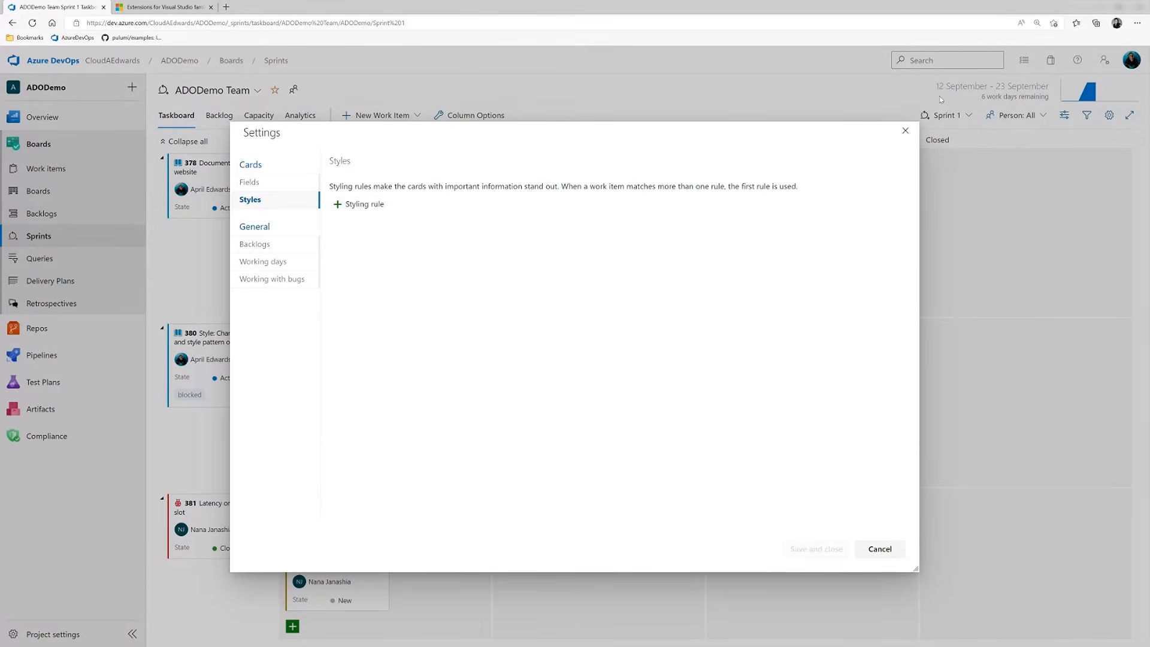
left_click(904, 130)
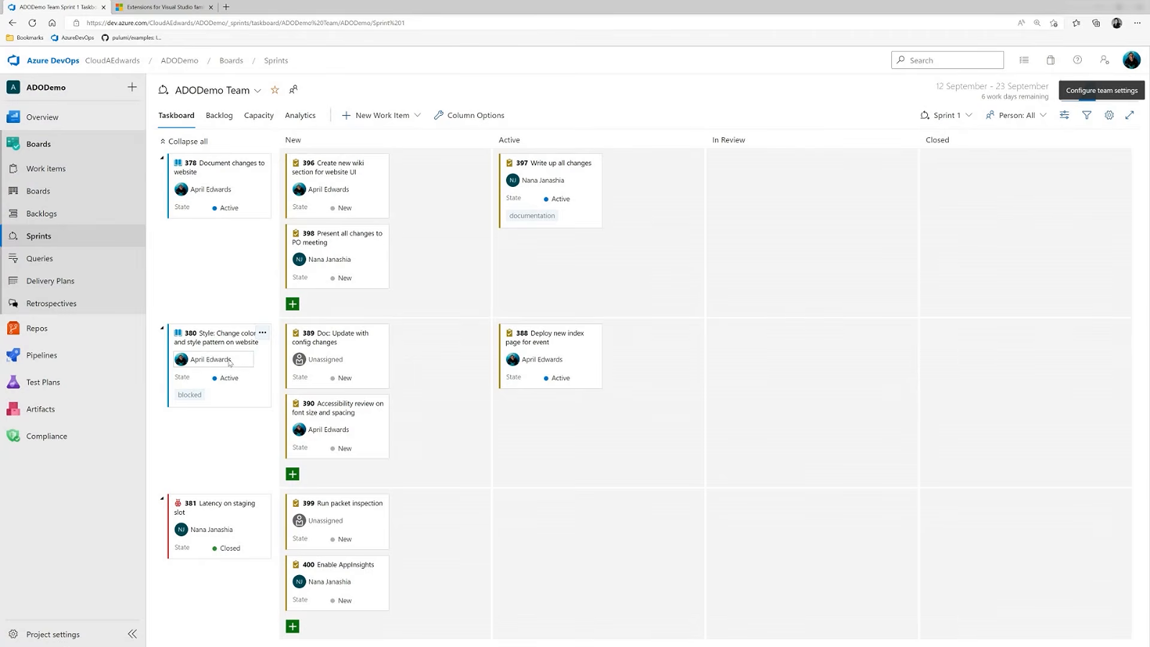
- Open the Deploy new index page for event task and reassign it to the second team member in the suggestions
left_click(552, 341)
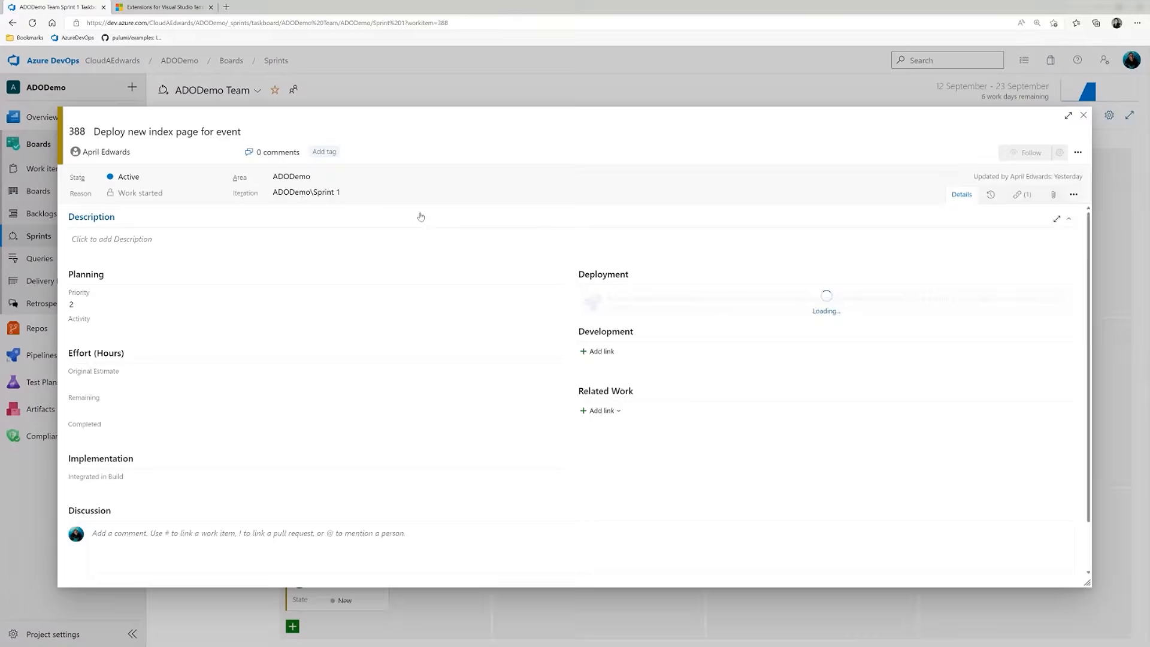
left_click(153, 151)
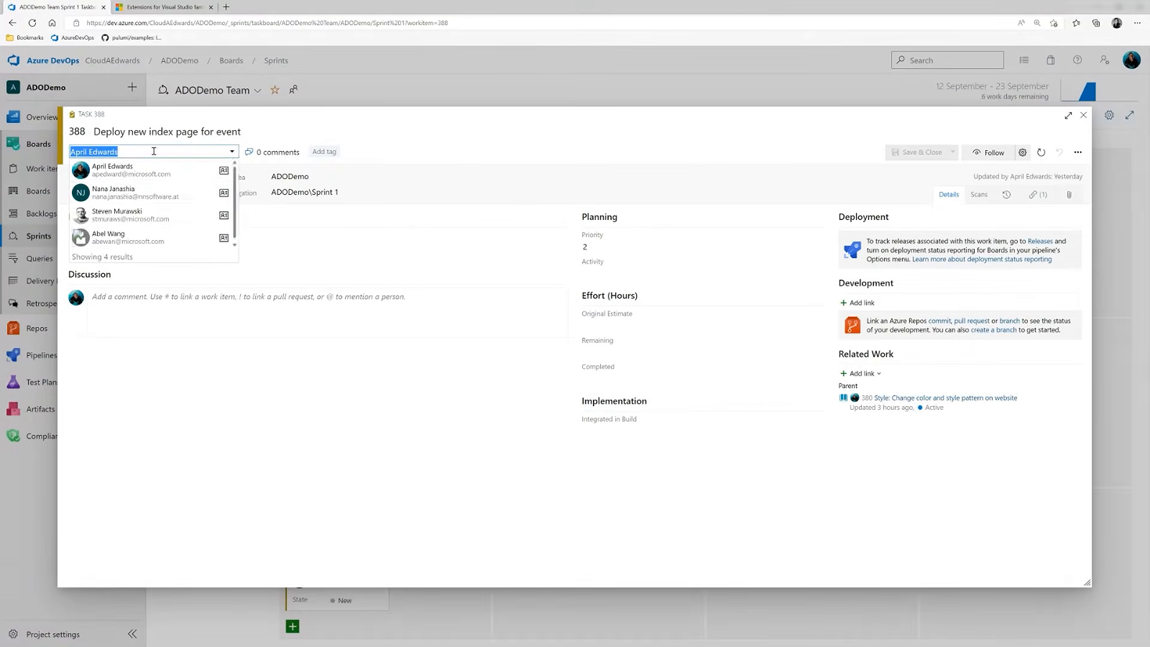
left_click(138, 192)
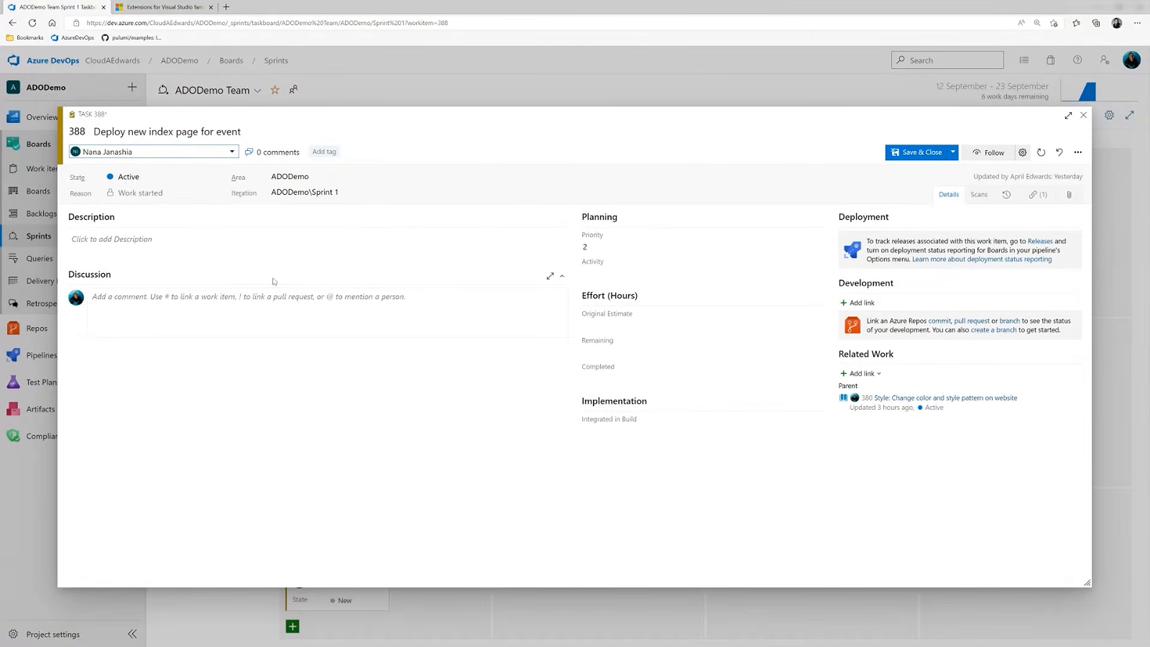
- Set the task's effort hours to 4 original estimate, 4 remaining and 0 completed
left_click(605, 322)
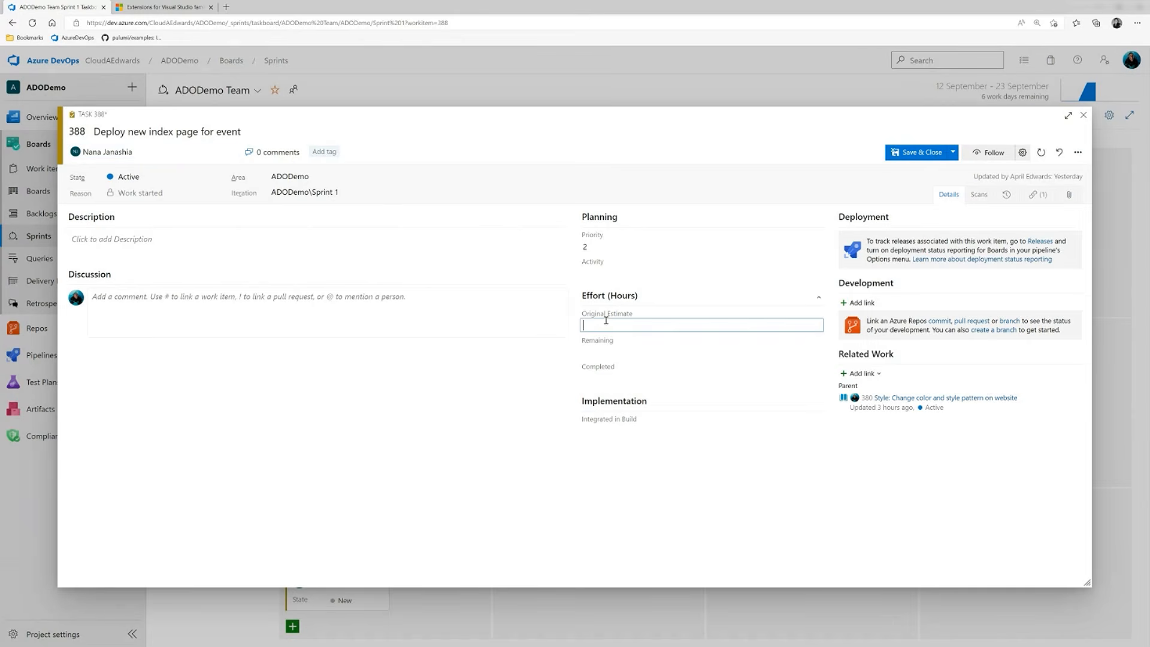
type("4")
left_click(603, 352)
type("4")
left_click(608, 373)
type("0")
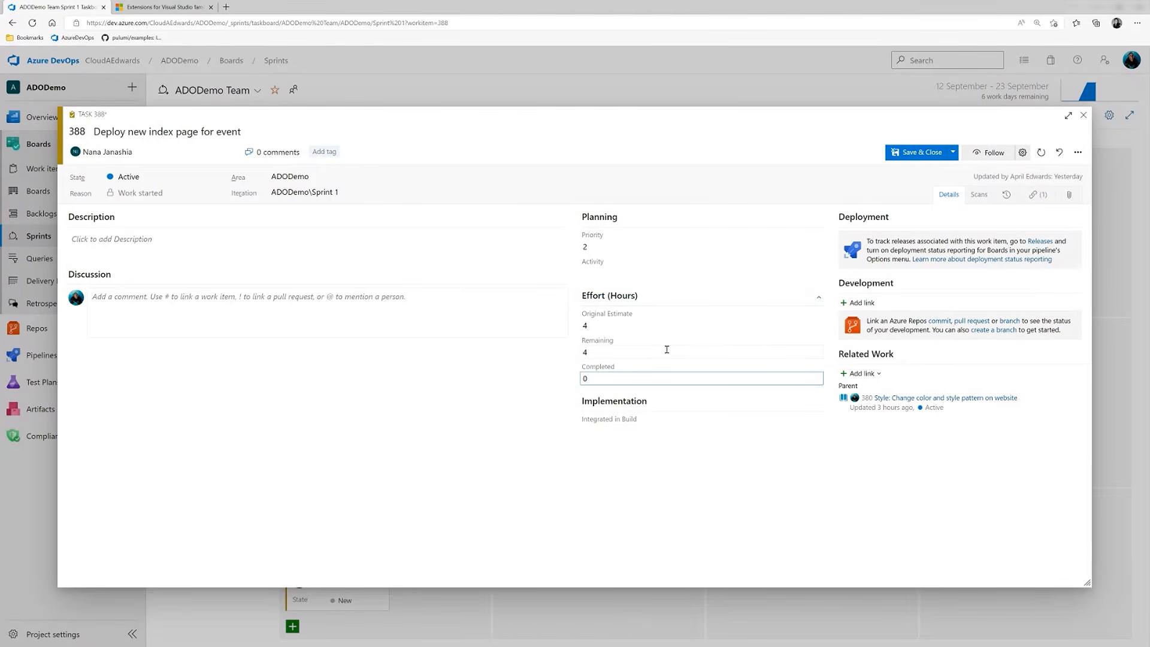
- Tag the Deploy new index page for event task with app and website, and save and close it
left_click(329, 154)
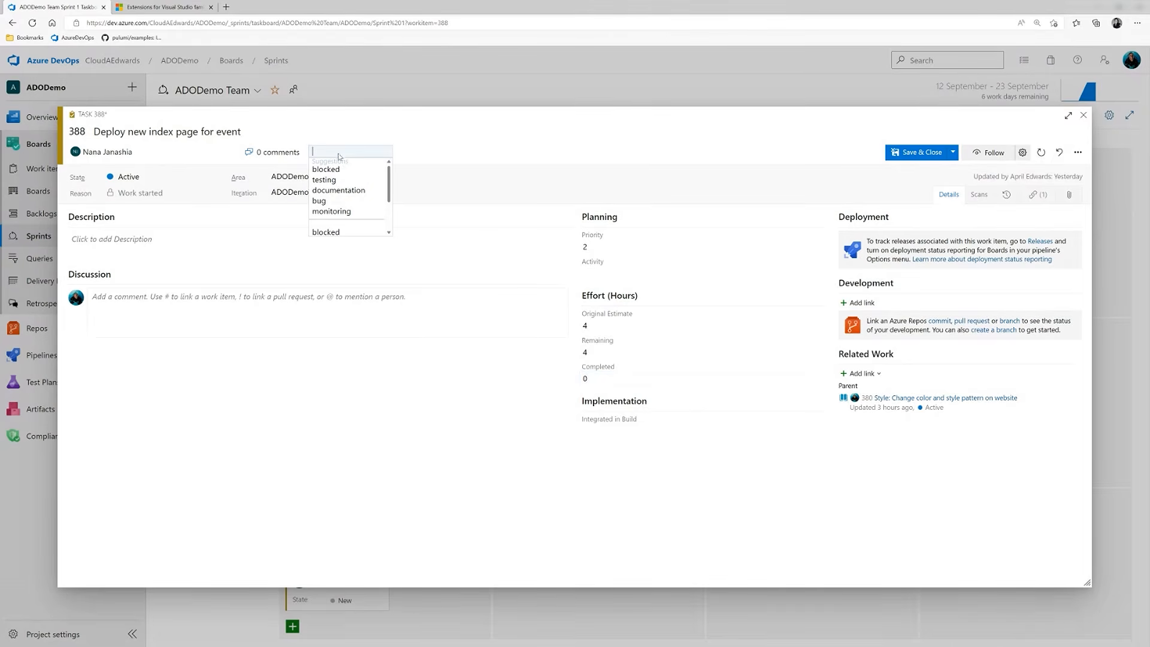
left_click_drag(391, 184, 389, 216)
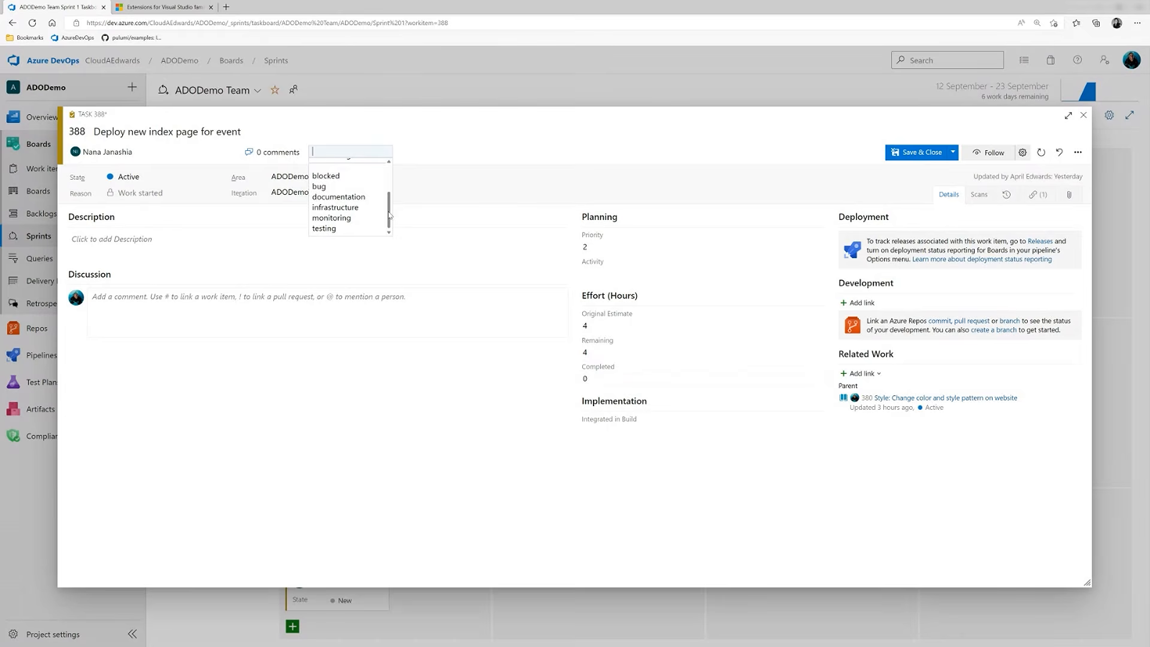
type("app")
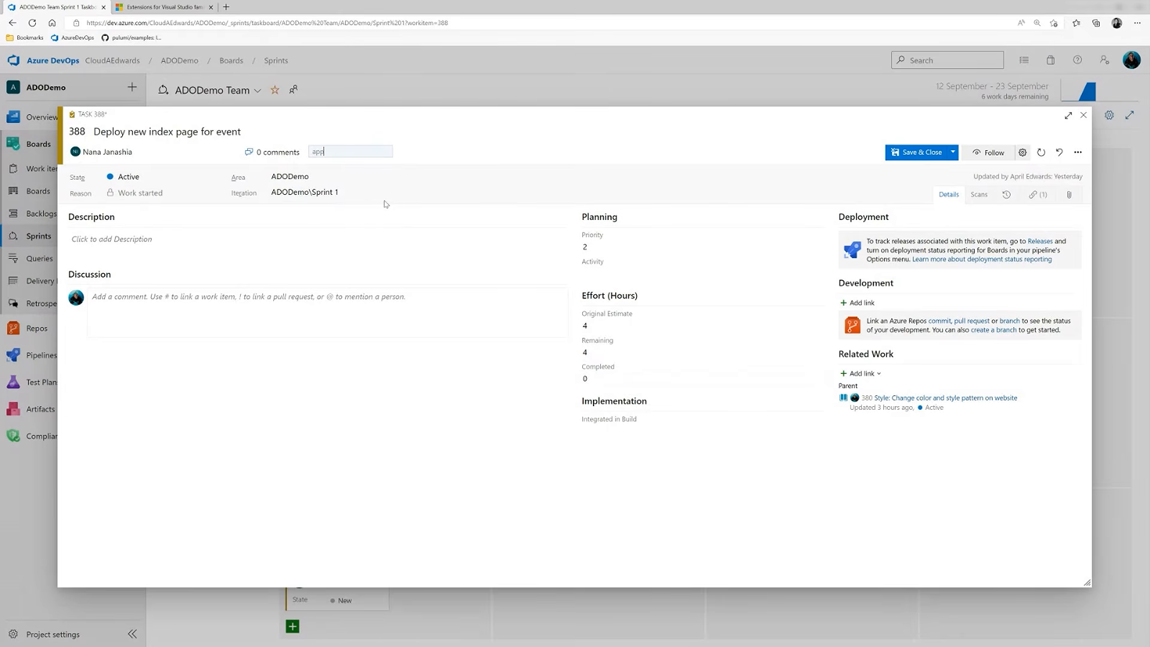
key("Return")
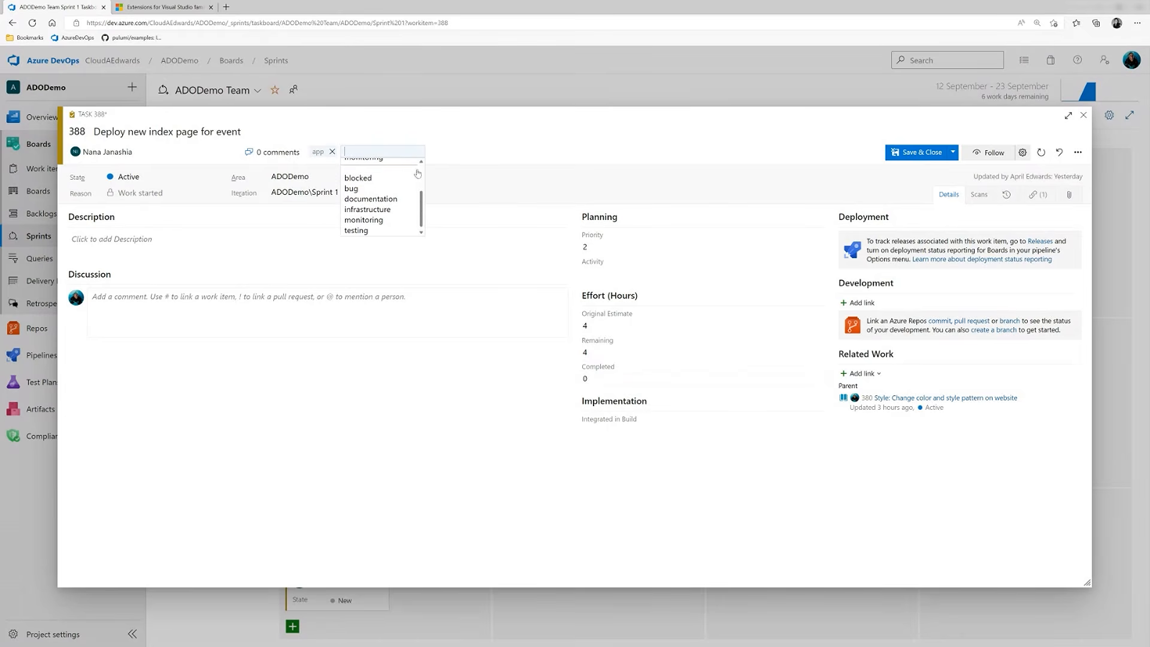
scroll(386, 217, "down", 1)
scroll(386, 217, "up", 5)
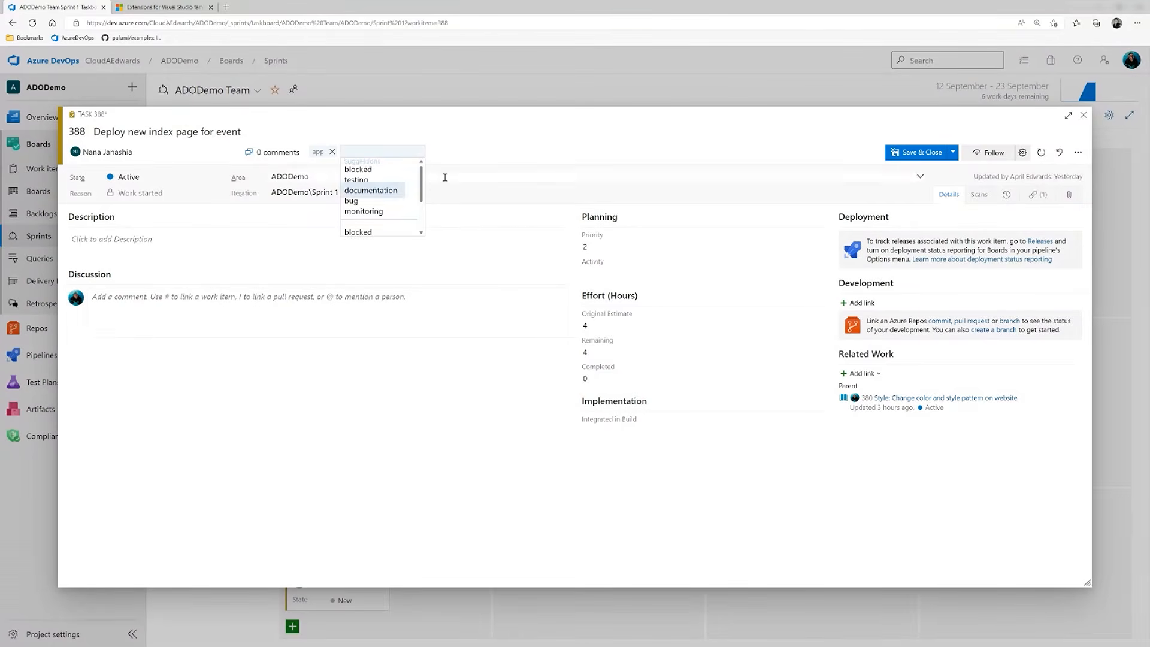
type("website")
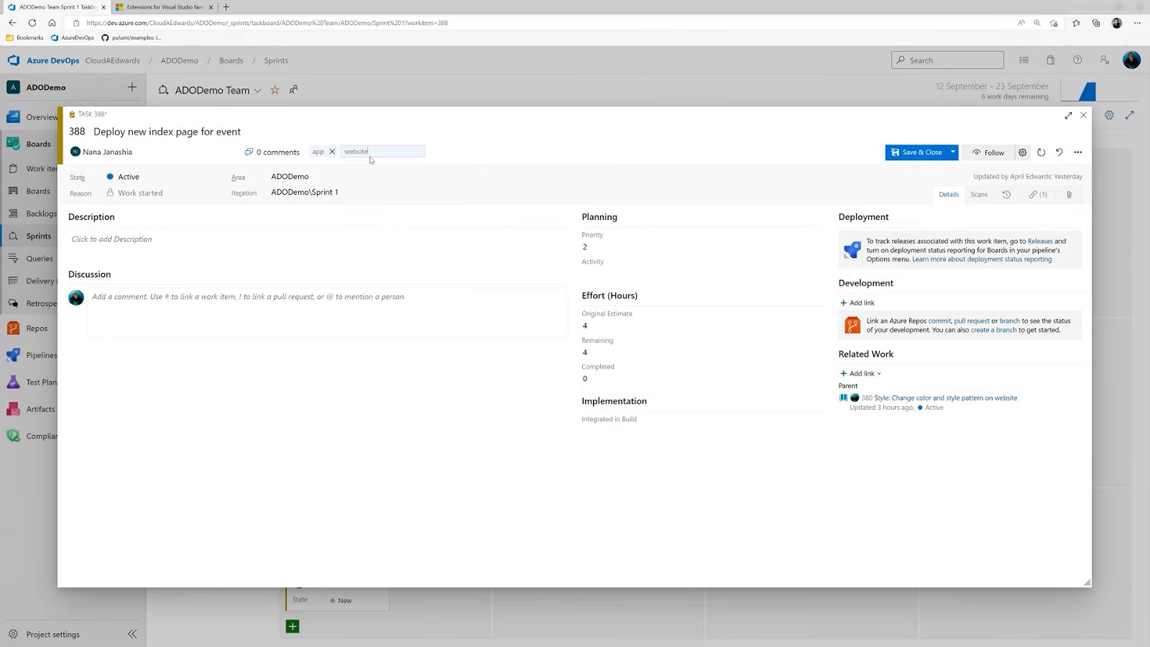
key("Return")
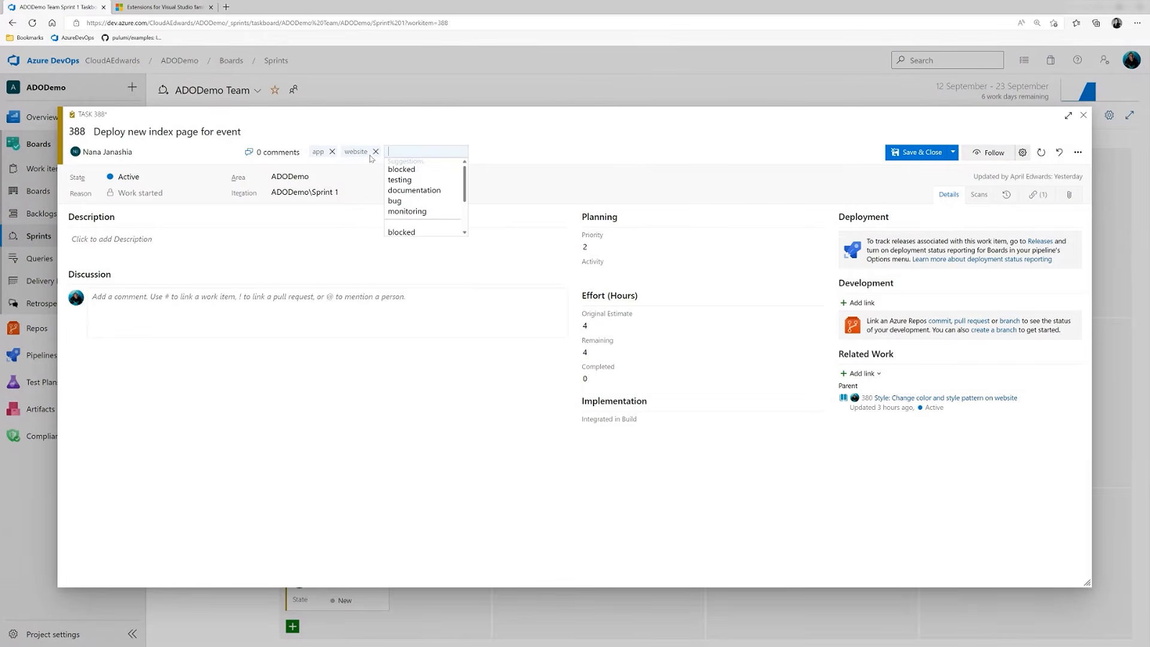
left_click(564, 155)
left_click(921, 154)
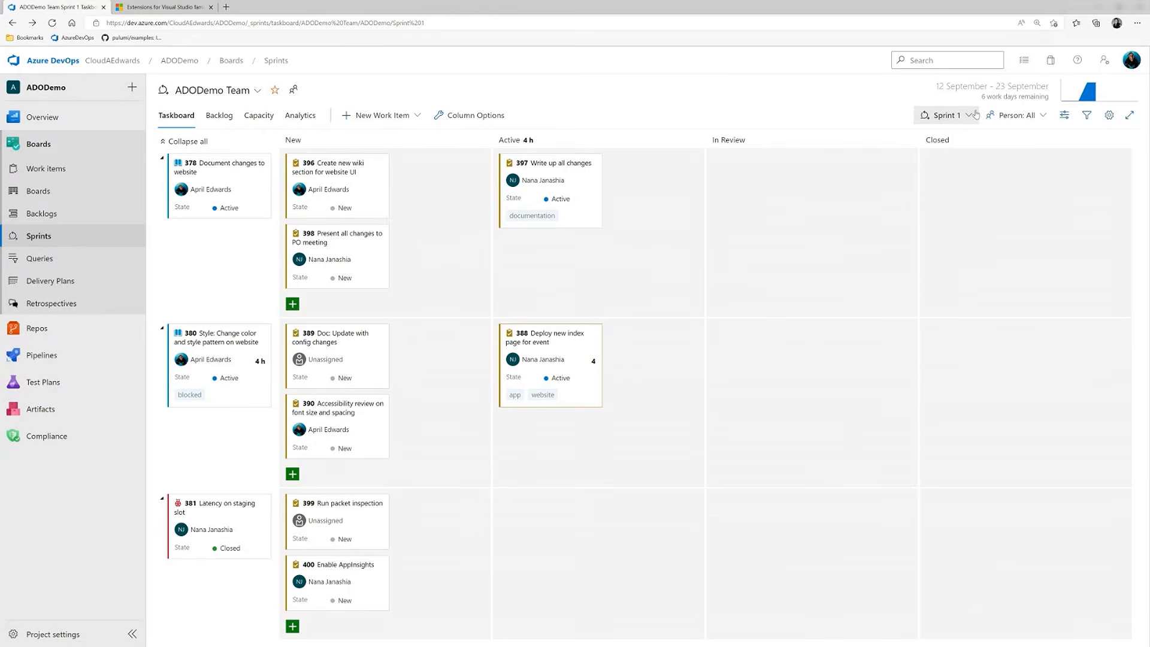
- Expand all items in the Sprint 1 backlog and view the team's capacity for that sprint
left_click(972, 116)
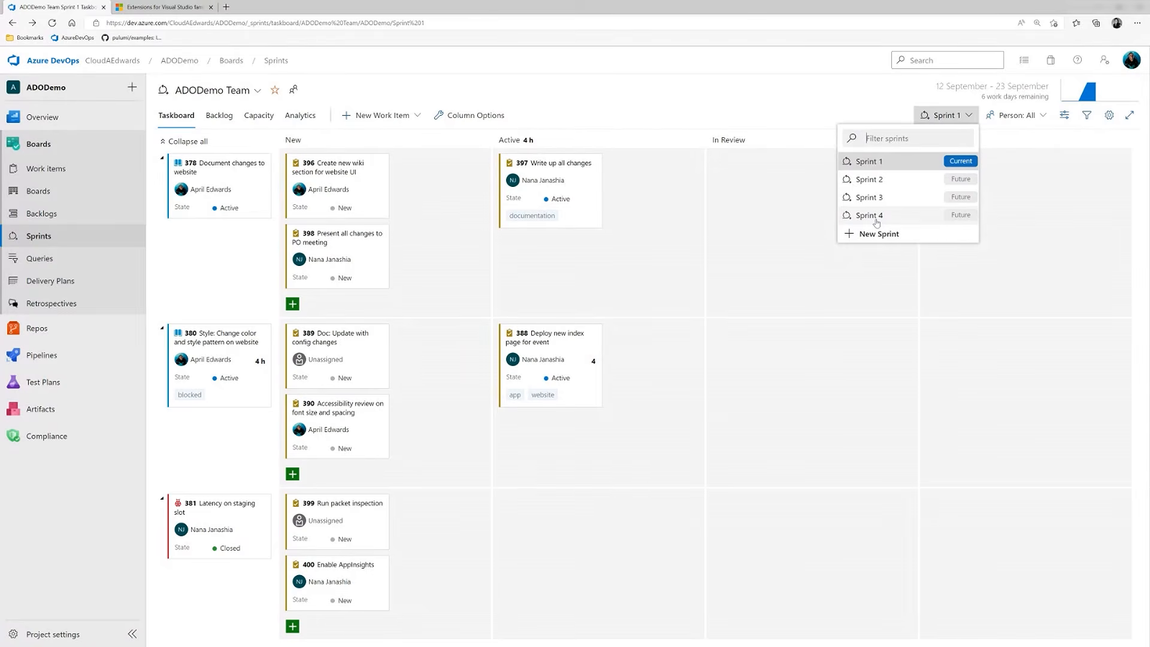
left_click(219, 119)
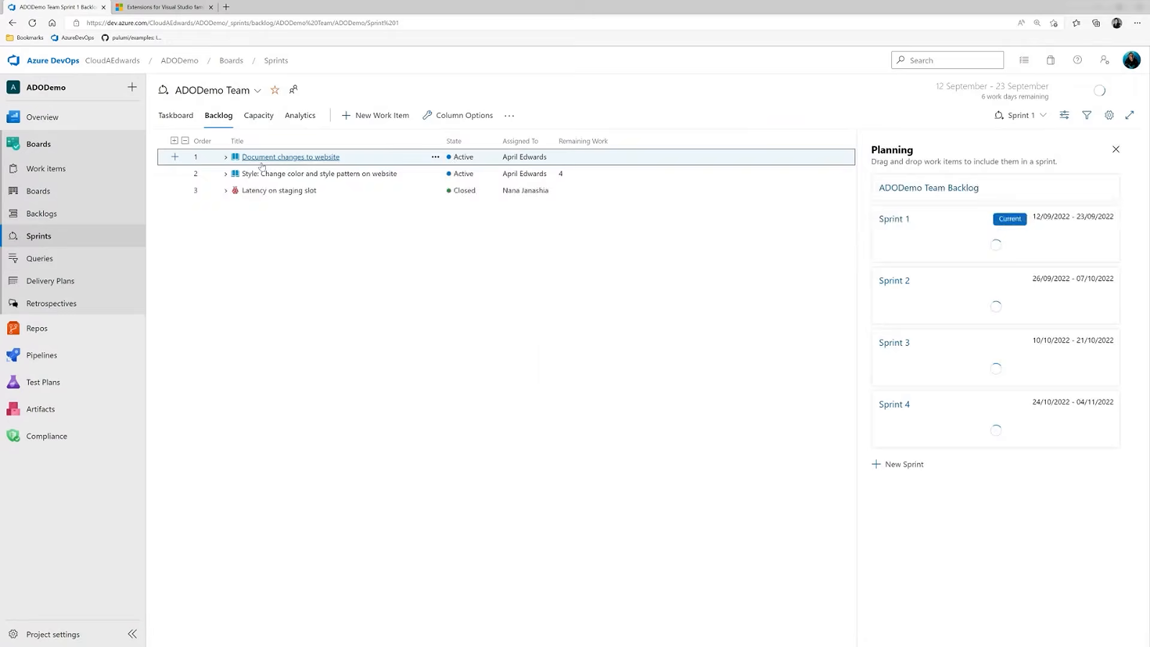
left_click(174, 140)
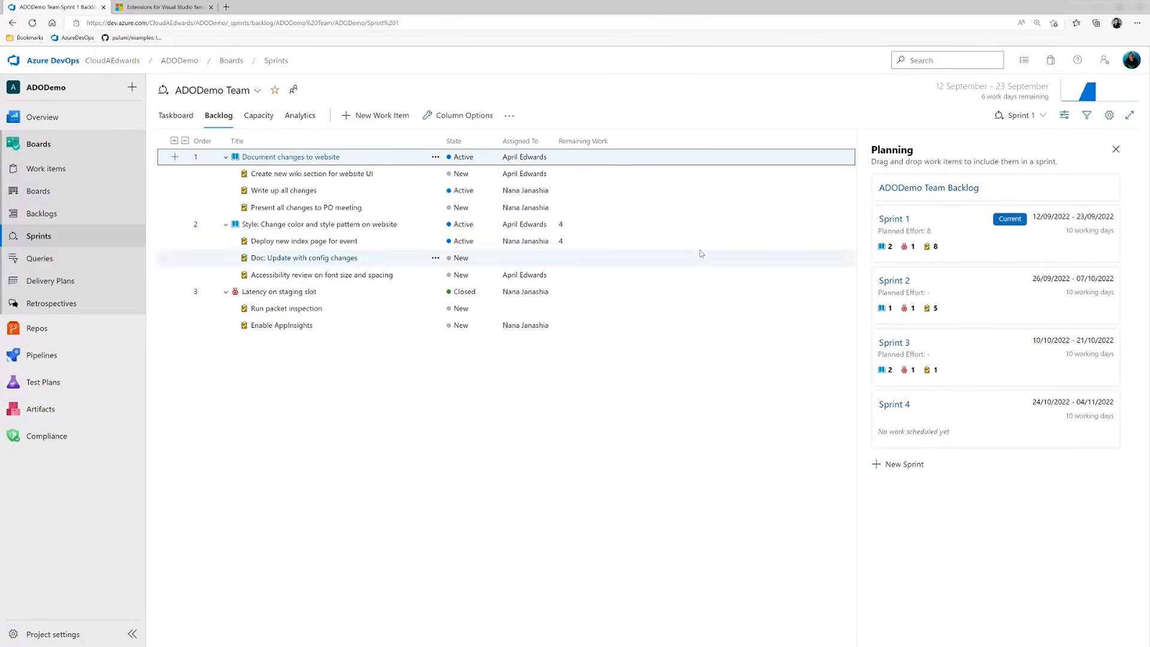
left_click(259, 120)
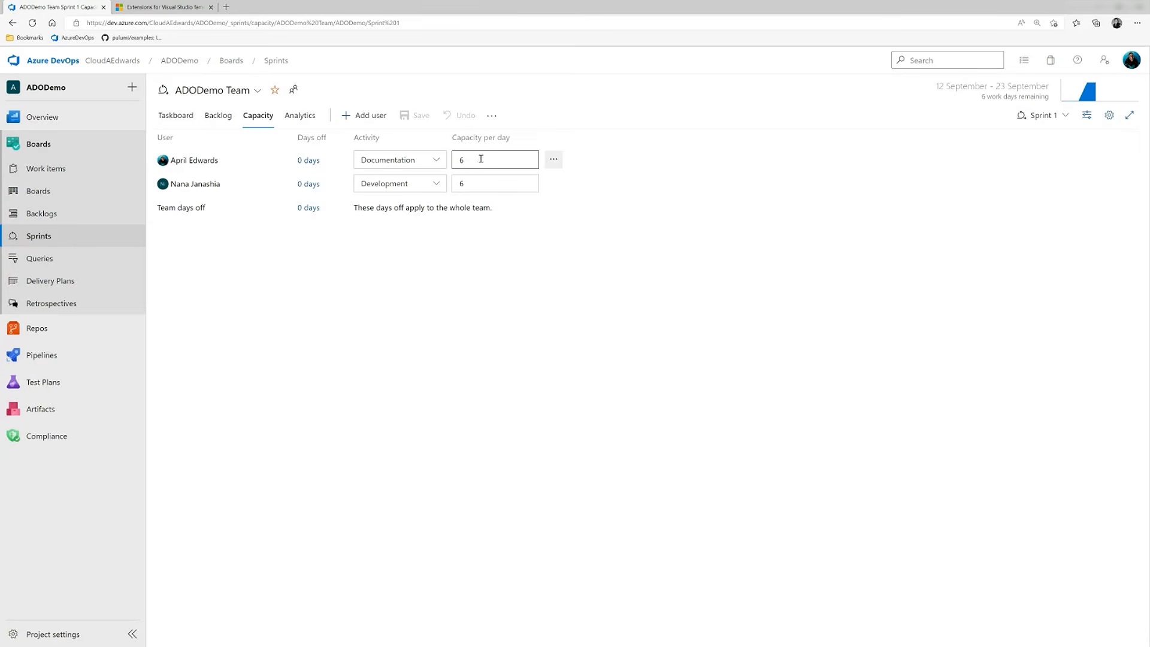
- Set the first team member's Sprint 1 activity to Development, save the capacity, and view the sprint's burndown analytics
left_click(436, 159)
left_click(375, 237)
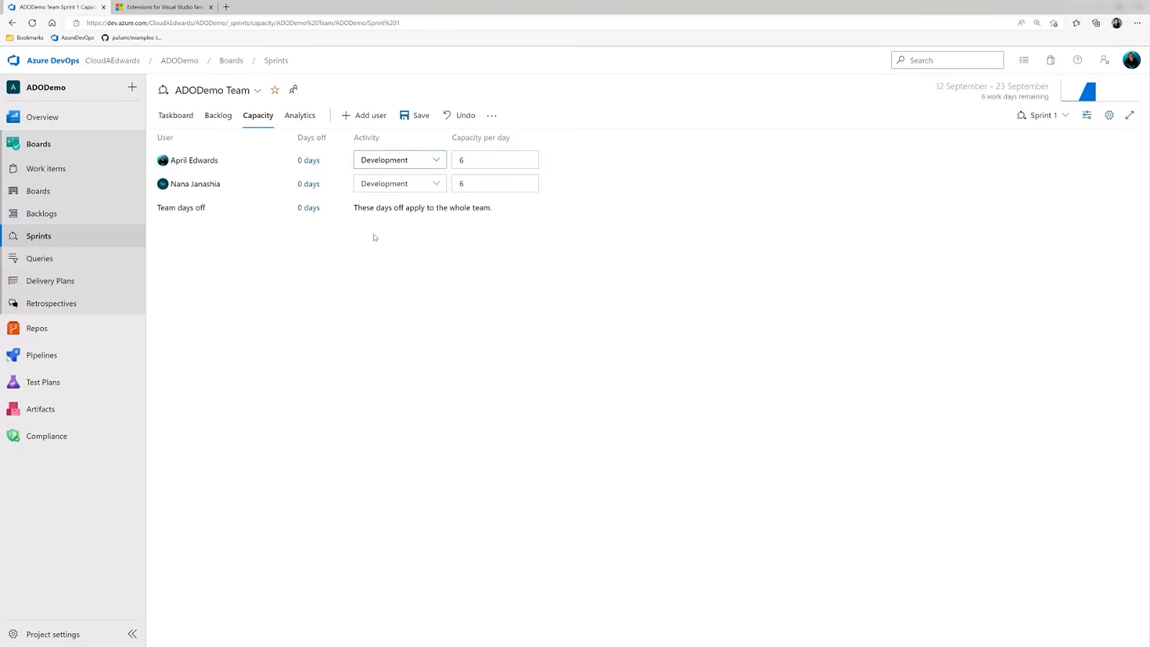
left_click(416, 115)
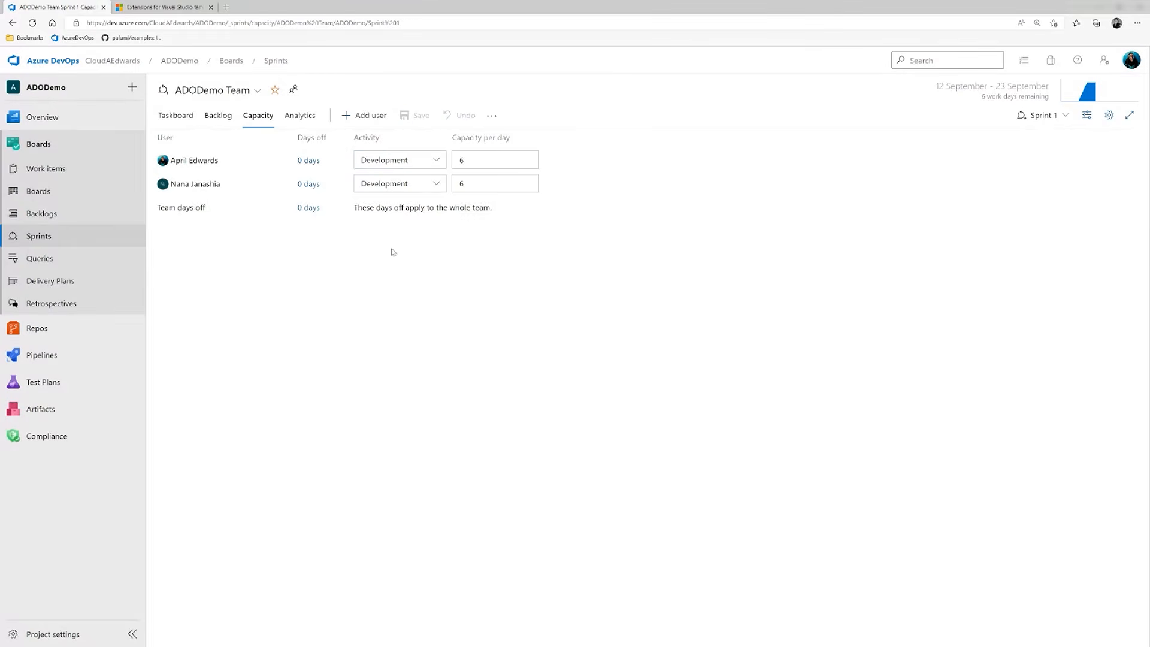
left_click(299, 119)
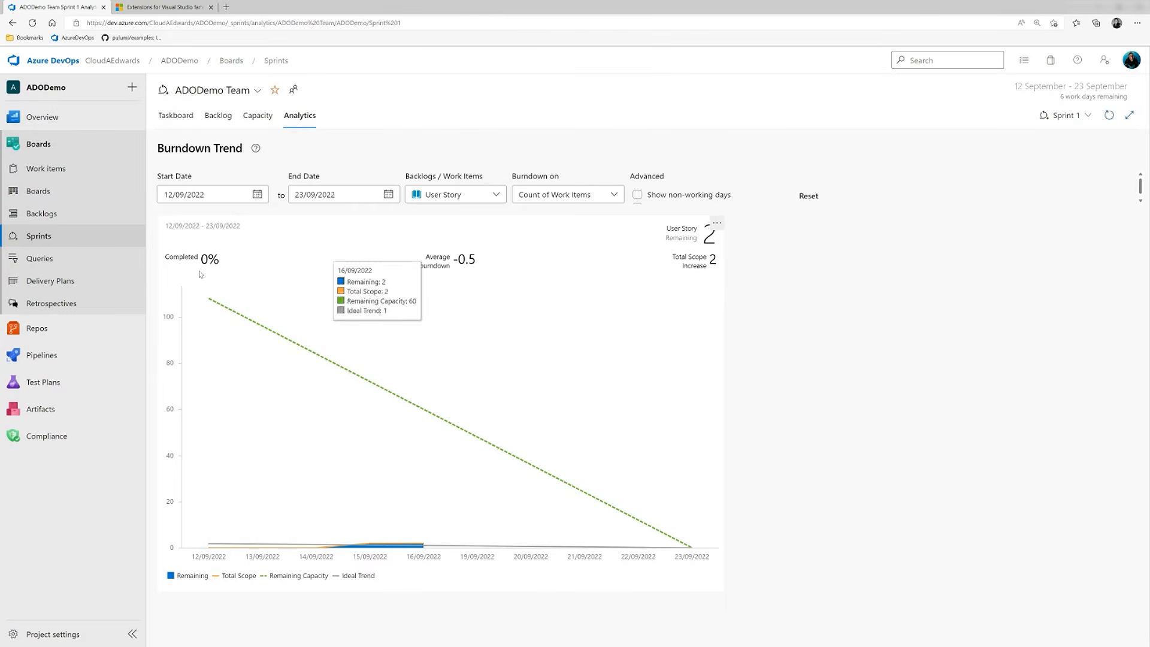
- Open the Assigned to me query and review its results and its filter clause in the query editor
left_click(66, 266)
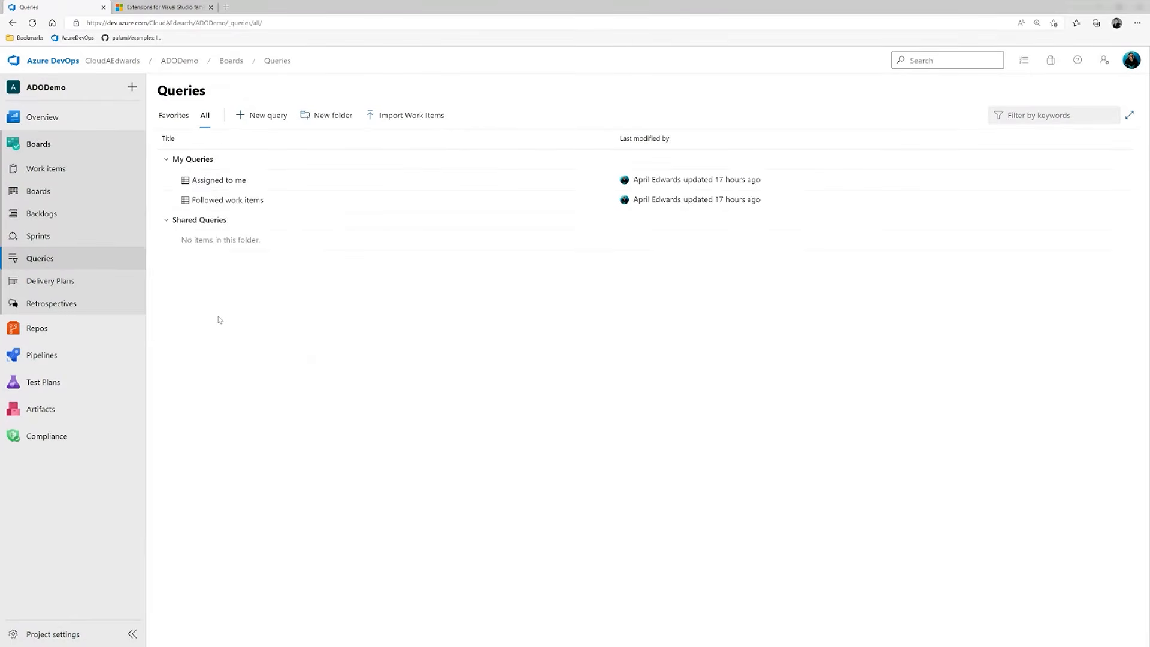
left_click(220, 181)
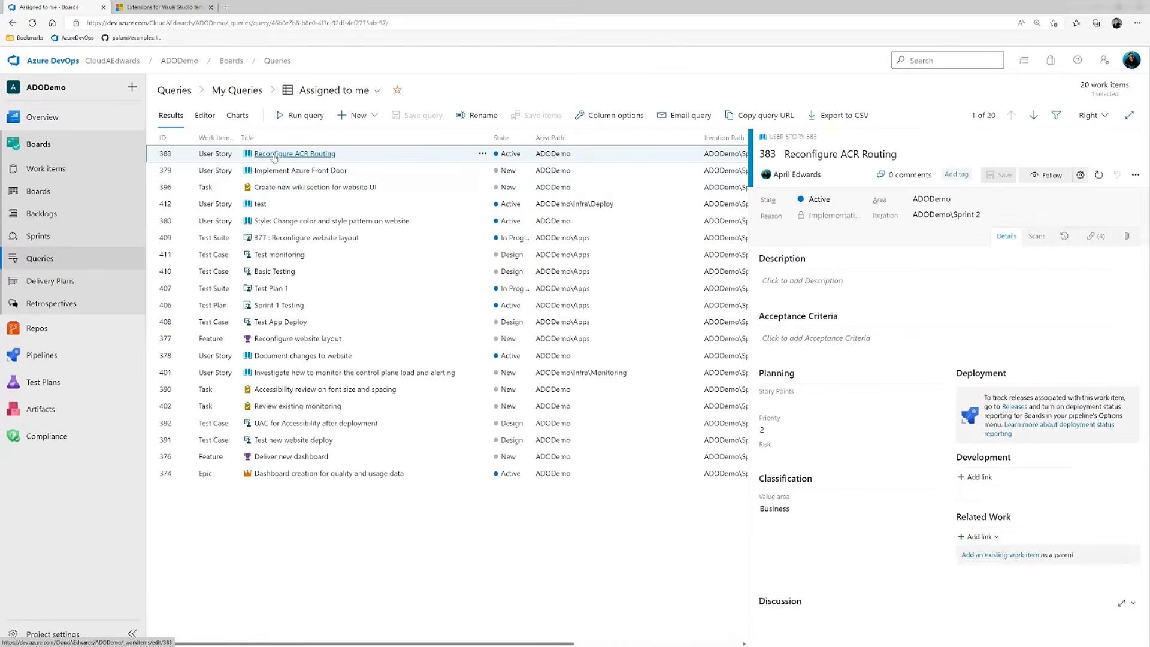
left_click(304, 117)
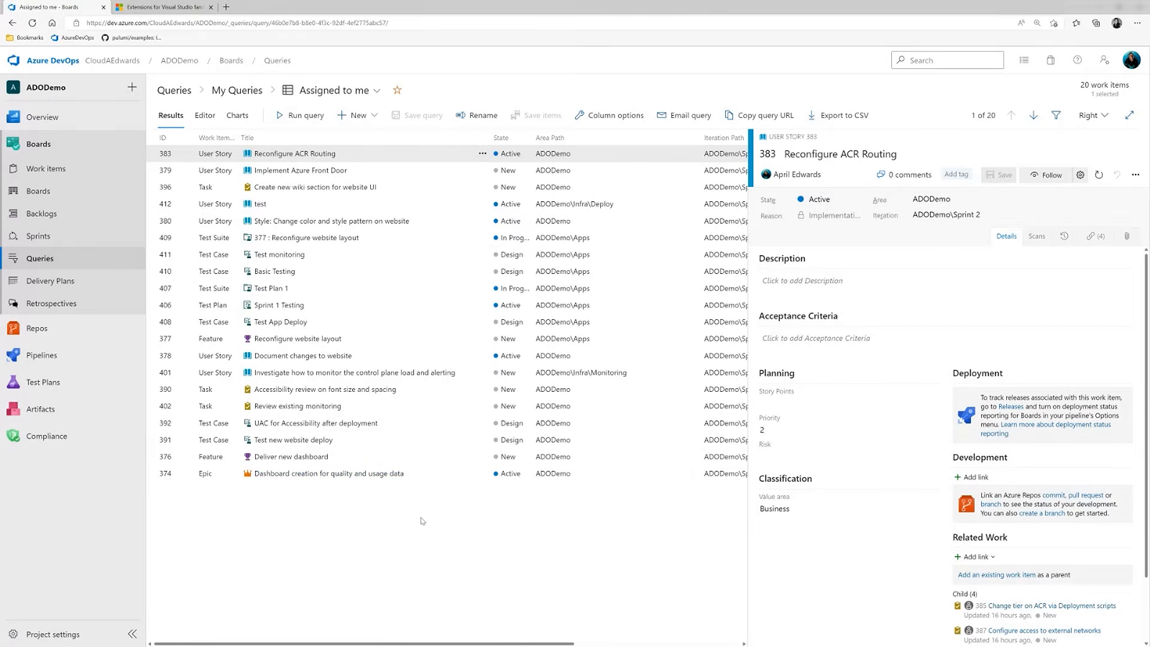
left_click(207, 119)
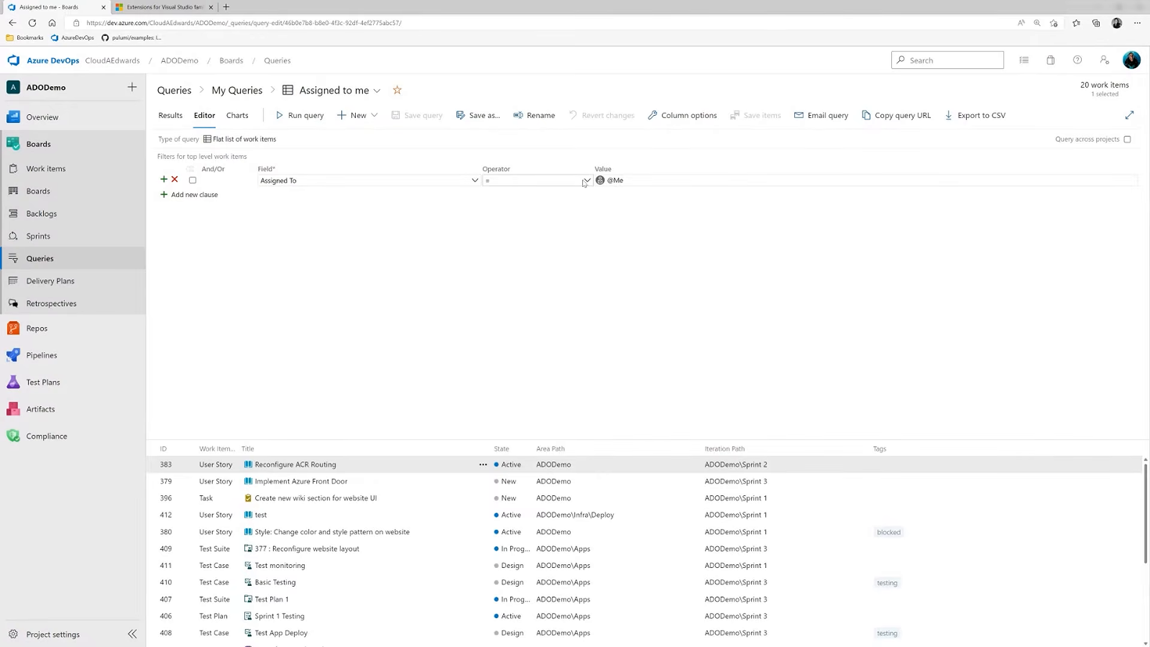
- Add a pie chart grouped by State to the Assigned to me query, keeping the name Assigned to me - Chart
left_click(242, 117)
left_click(643, 305)
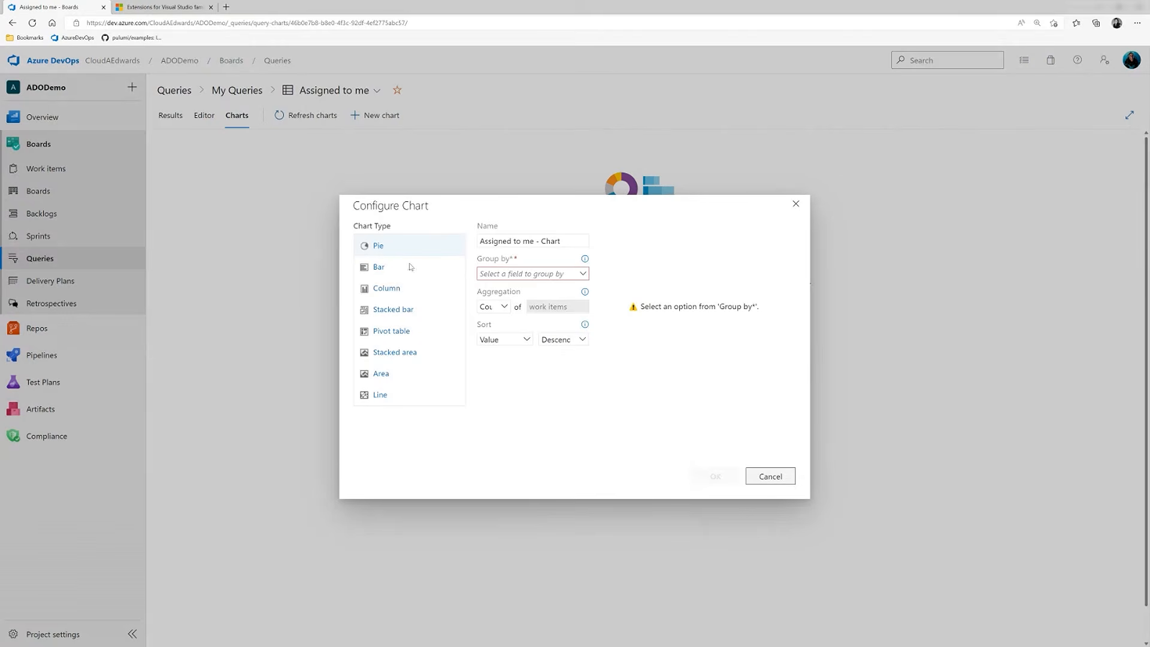
left_click(375, 249)
left_click(581, 275)
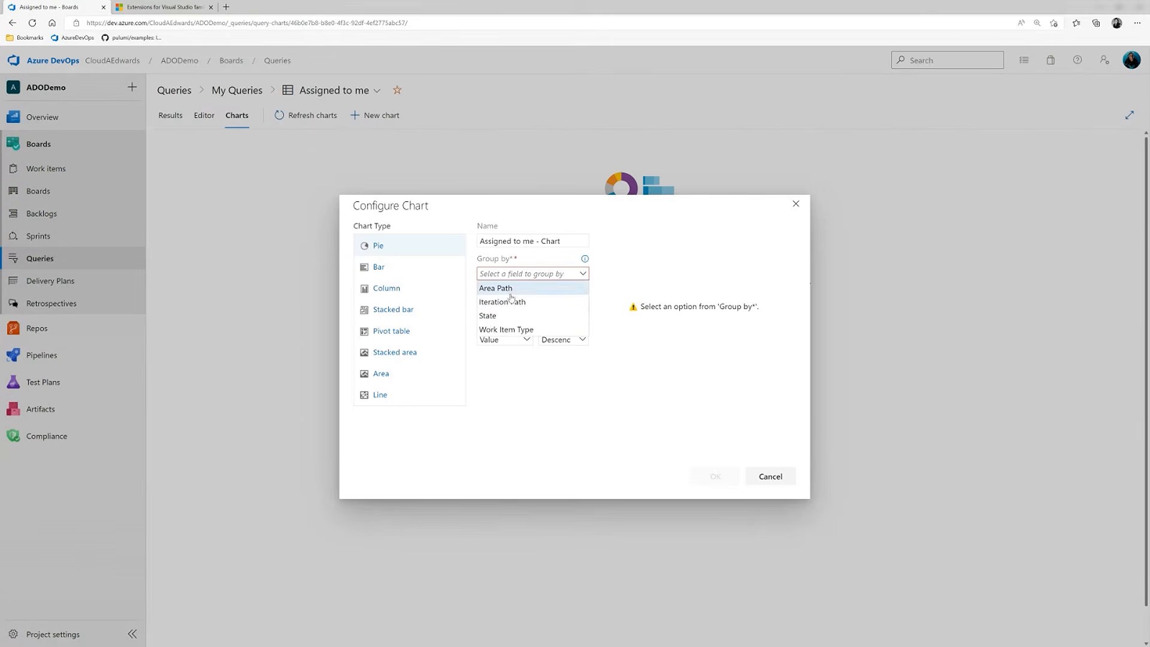
left_click(487, 317)
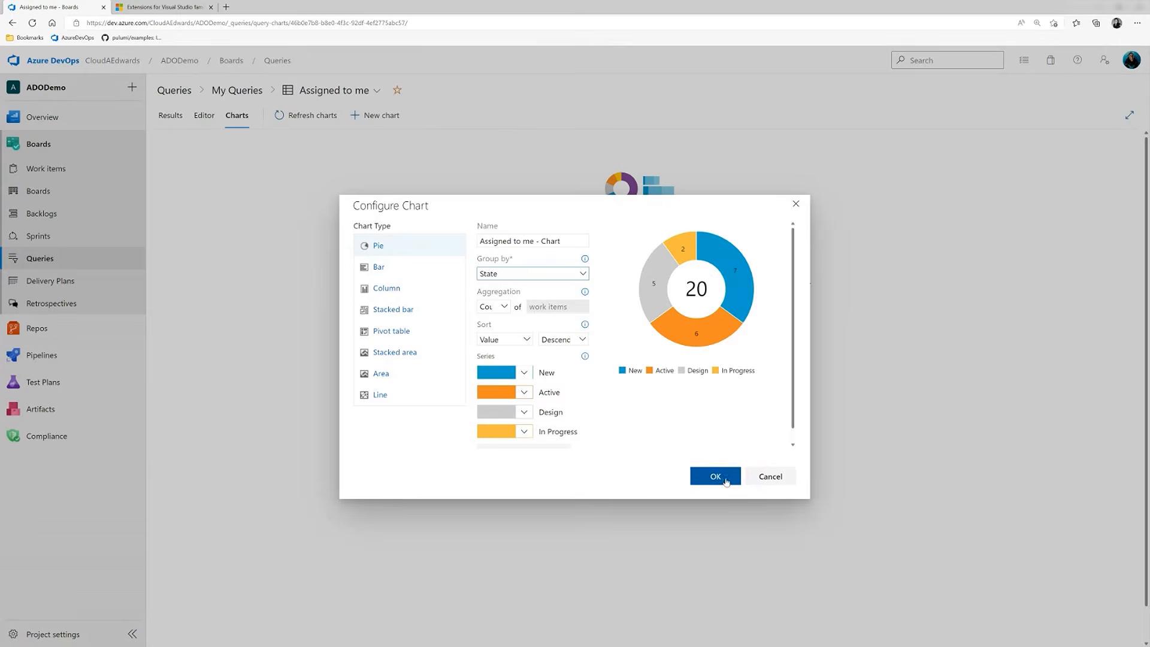
left_click(706, 481)
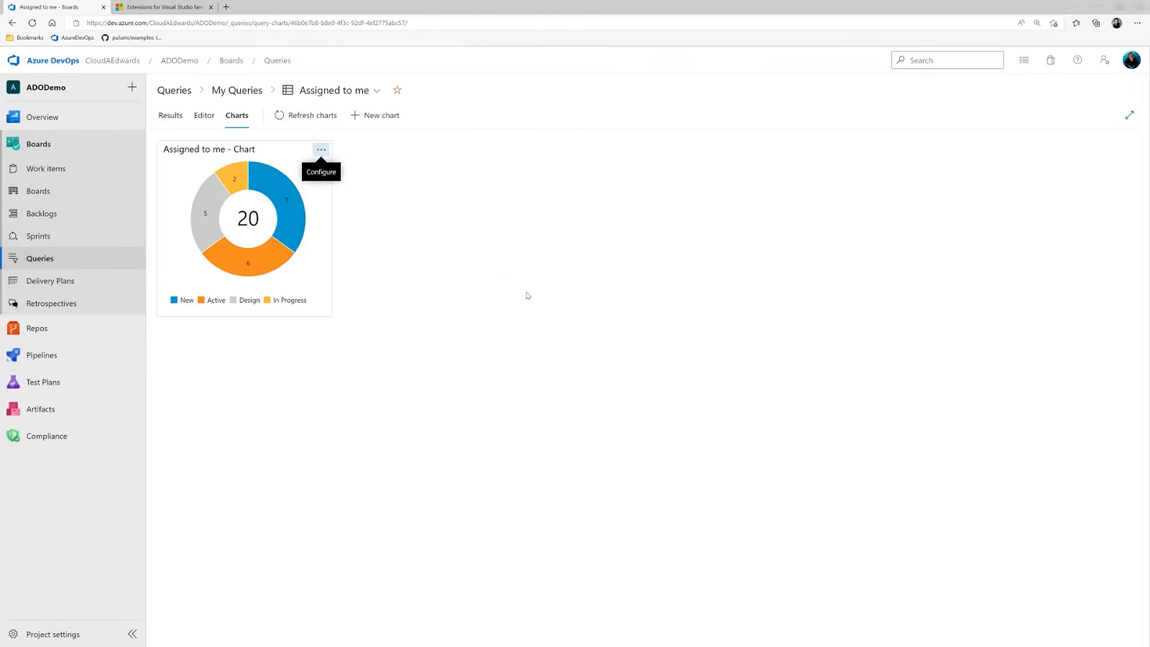
mouse_move(279, 266)
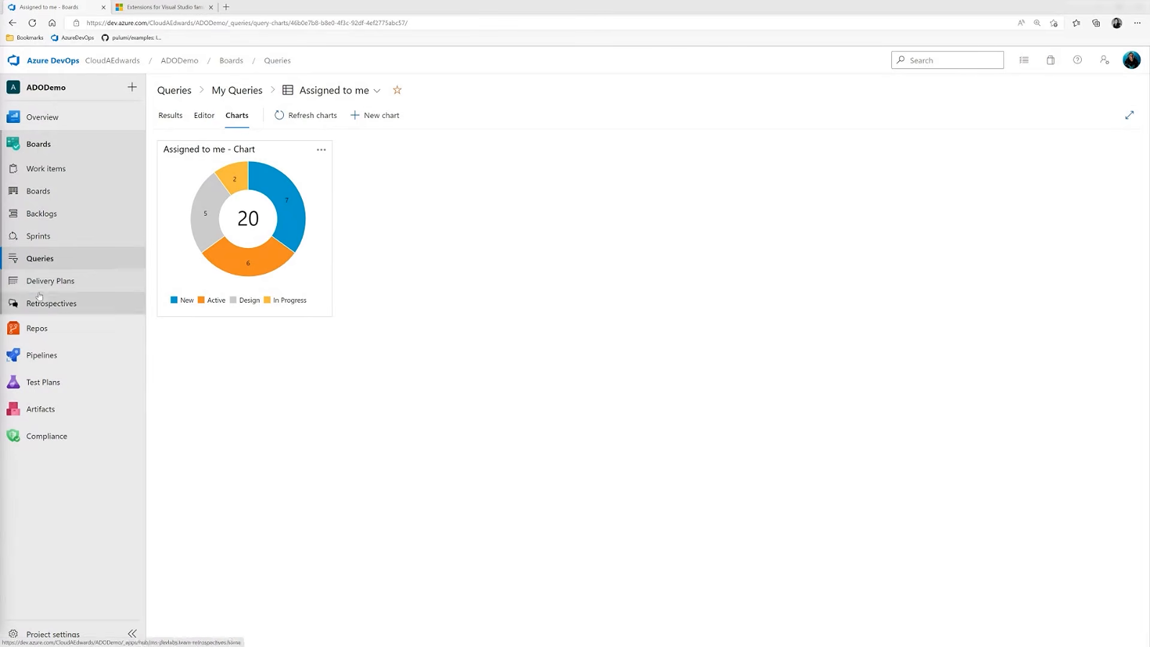
- Open the Agile Features delivery plan and review the features scheduled across Sprint 1 to Sprint 4
left_click(41, 288)
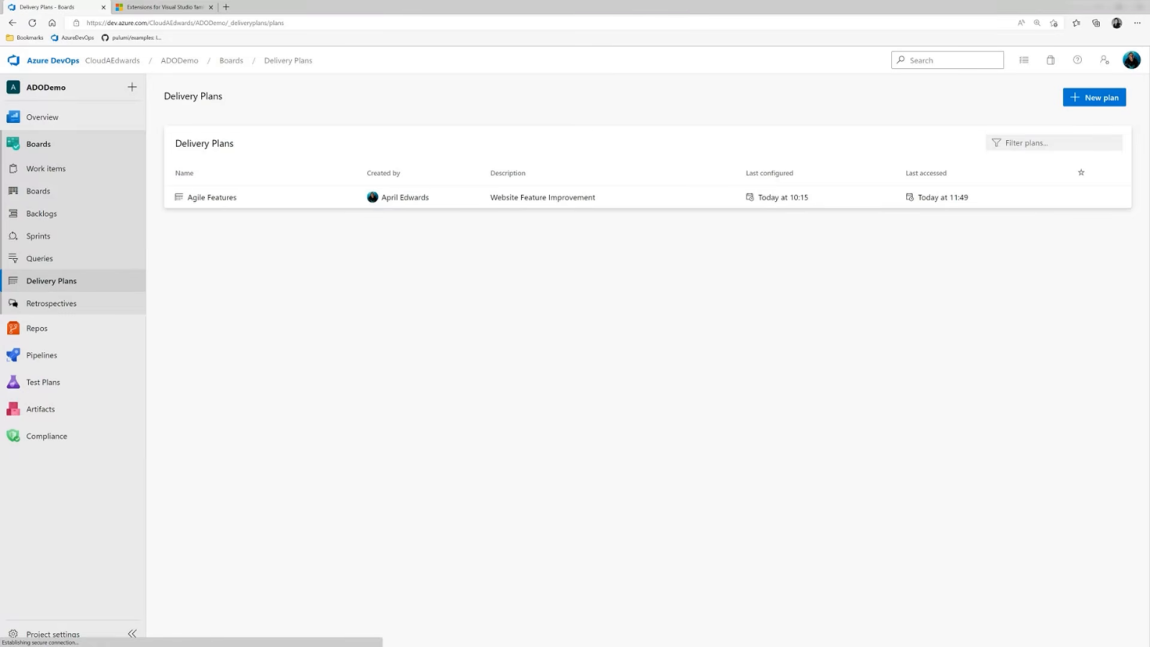
left_click(206, 200)
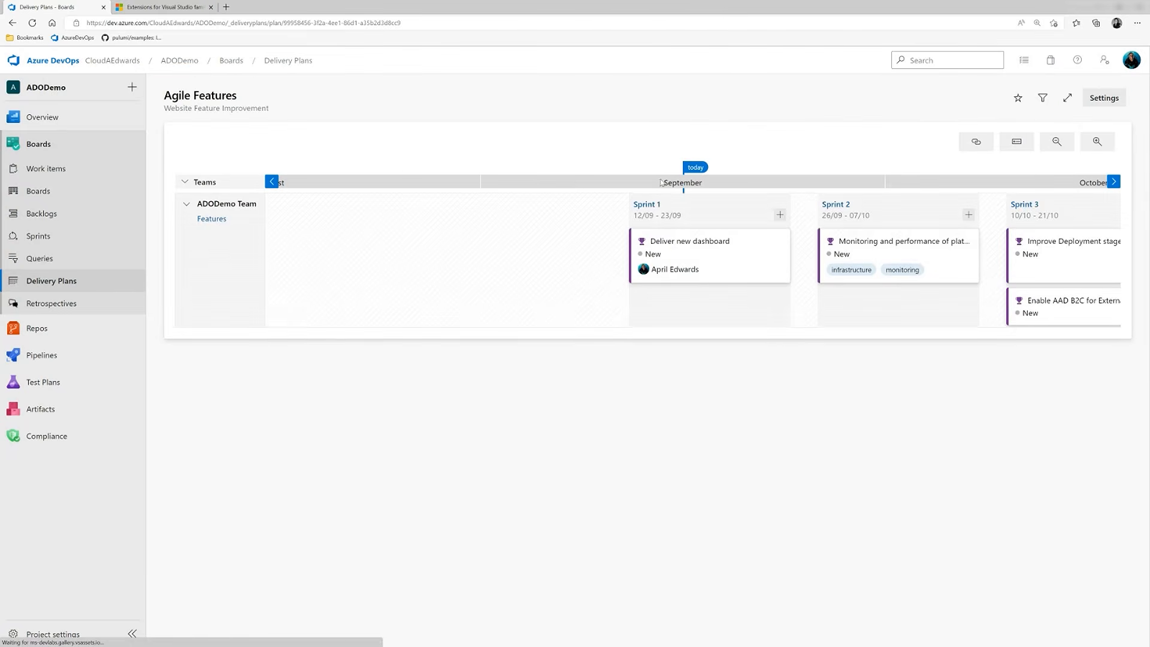
left_click_drag(685, 186, 377, 198)
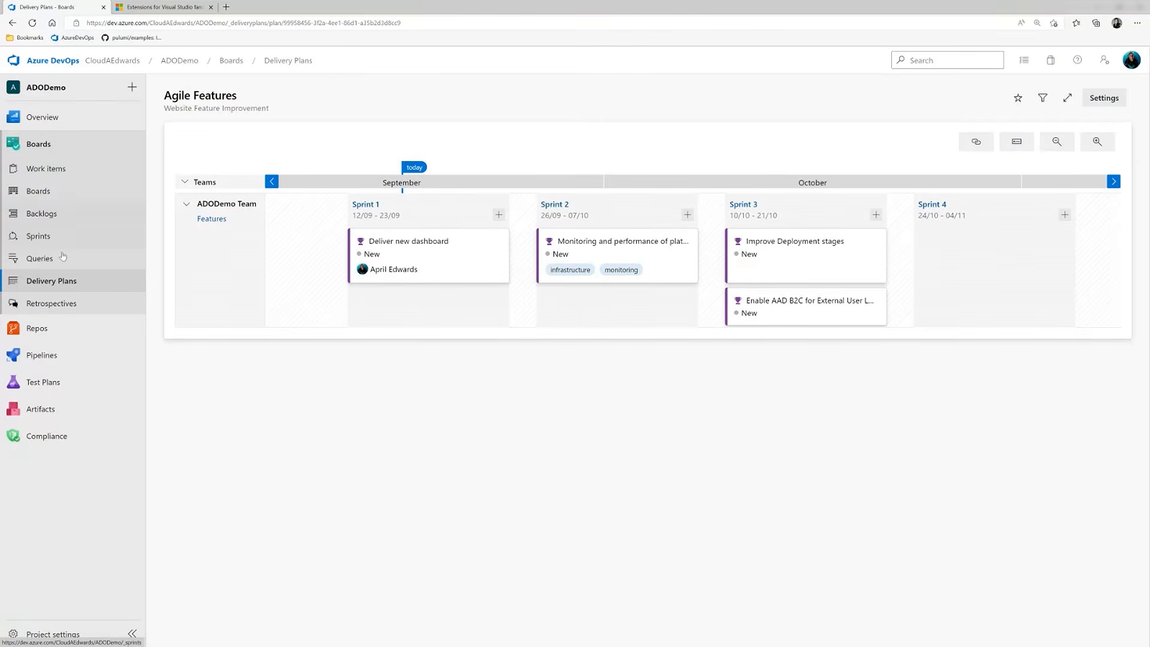
- Create a new retrospective titled Retro 3 using the Keep-Add-Less-More column template
left_click(51, 303)
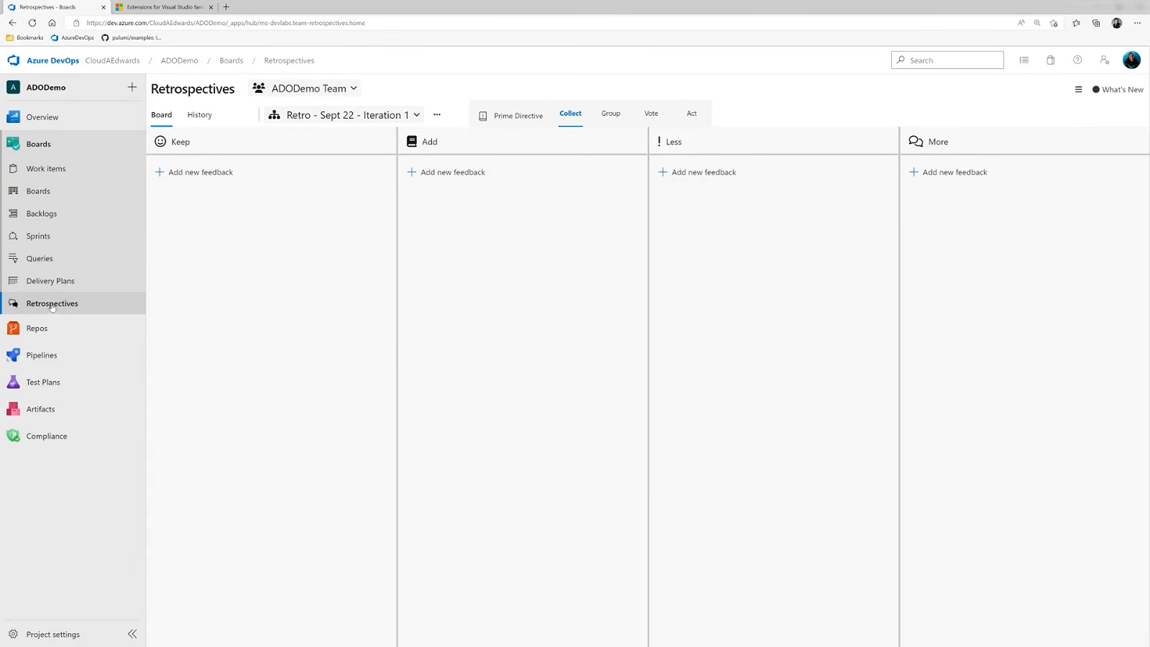
left_click(437, 115)
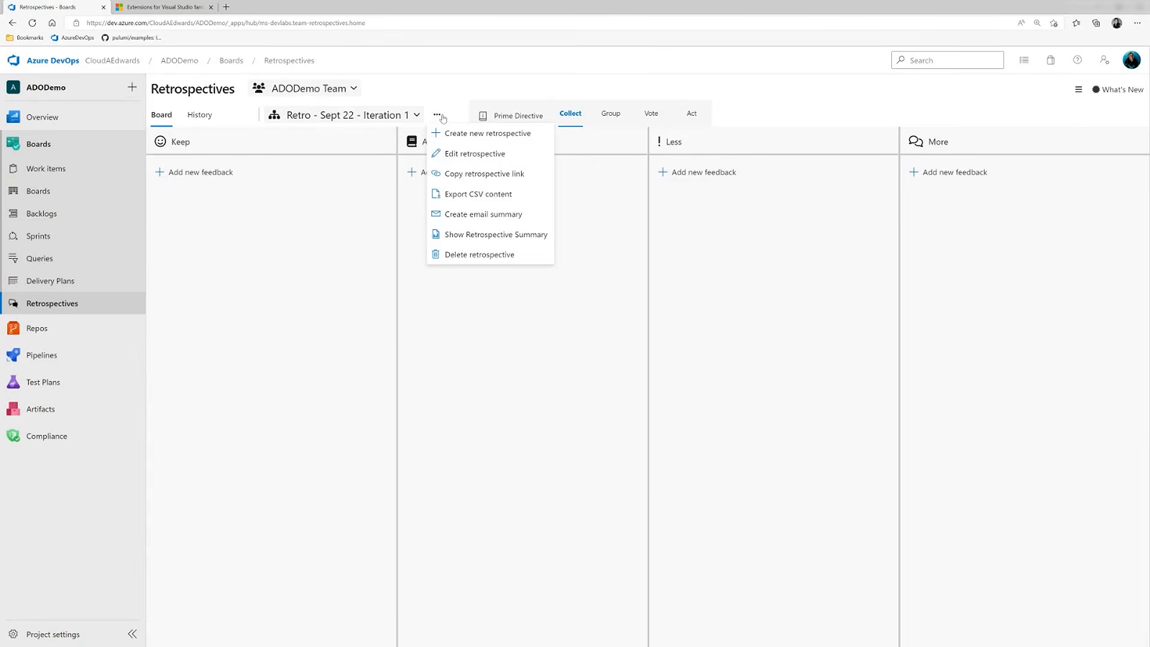
left_click(450, 134)
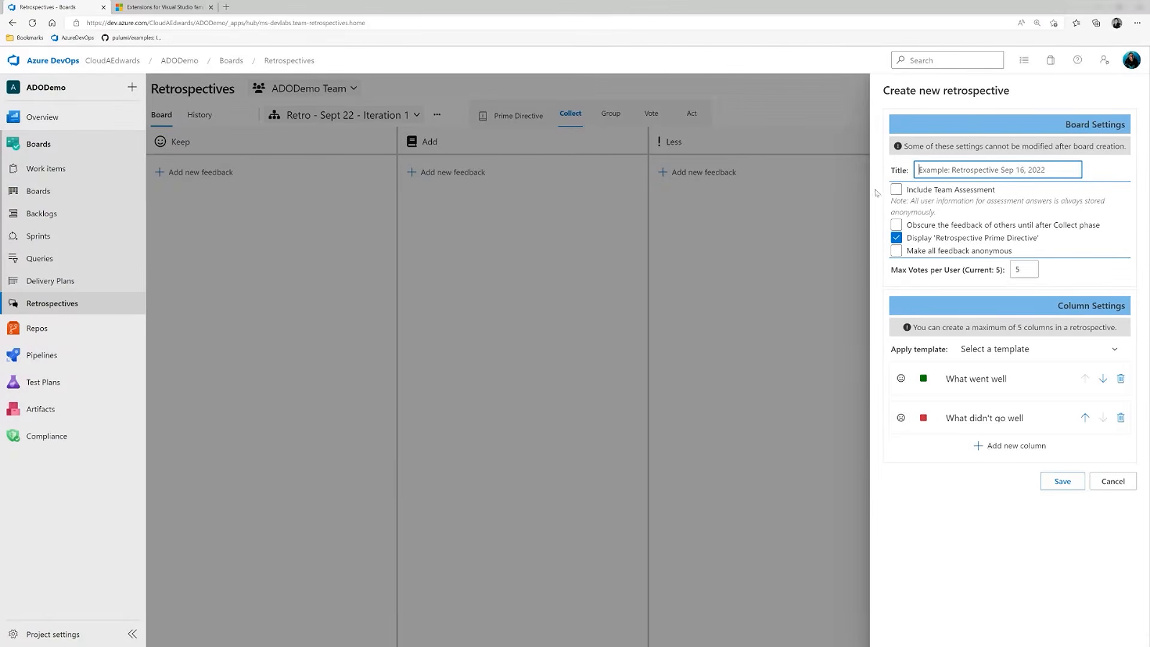
type("Retro 3")
left_click(1115, 350)
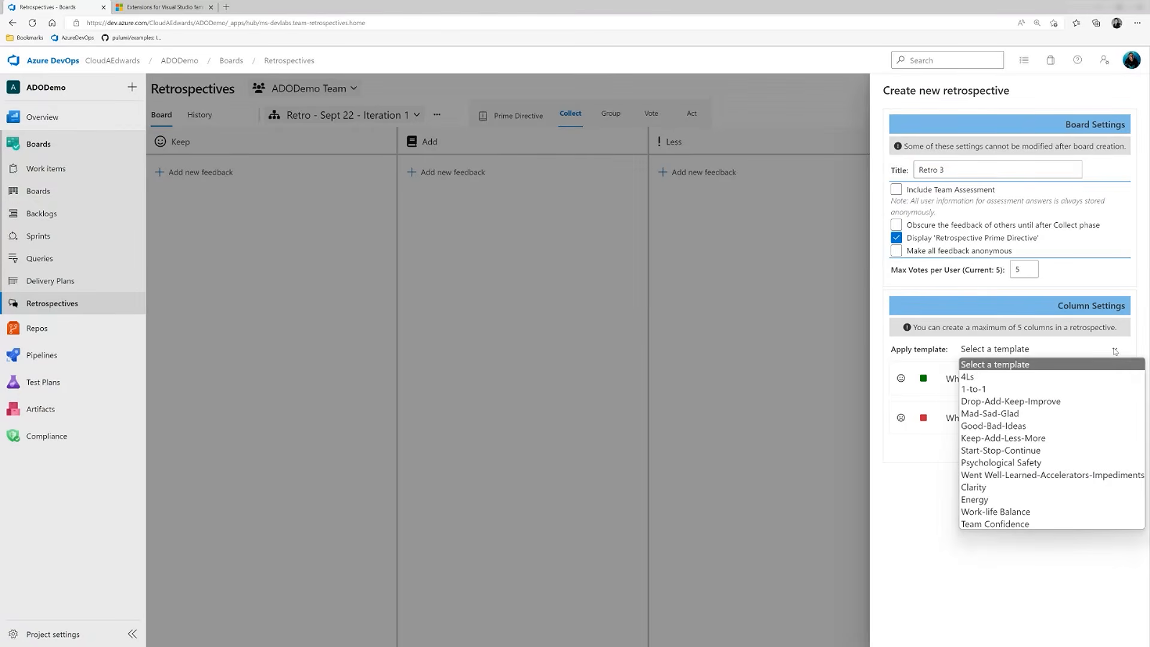
left_click(1030, 413)
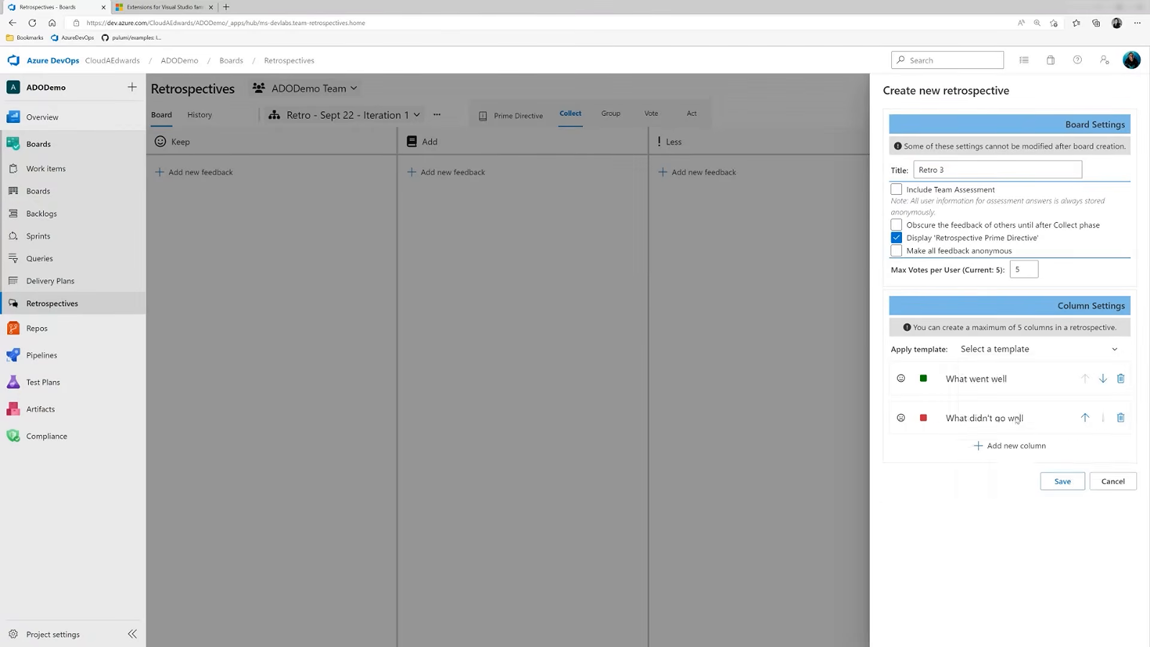
left_click(1116, 350)
left_click(1021, 438)
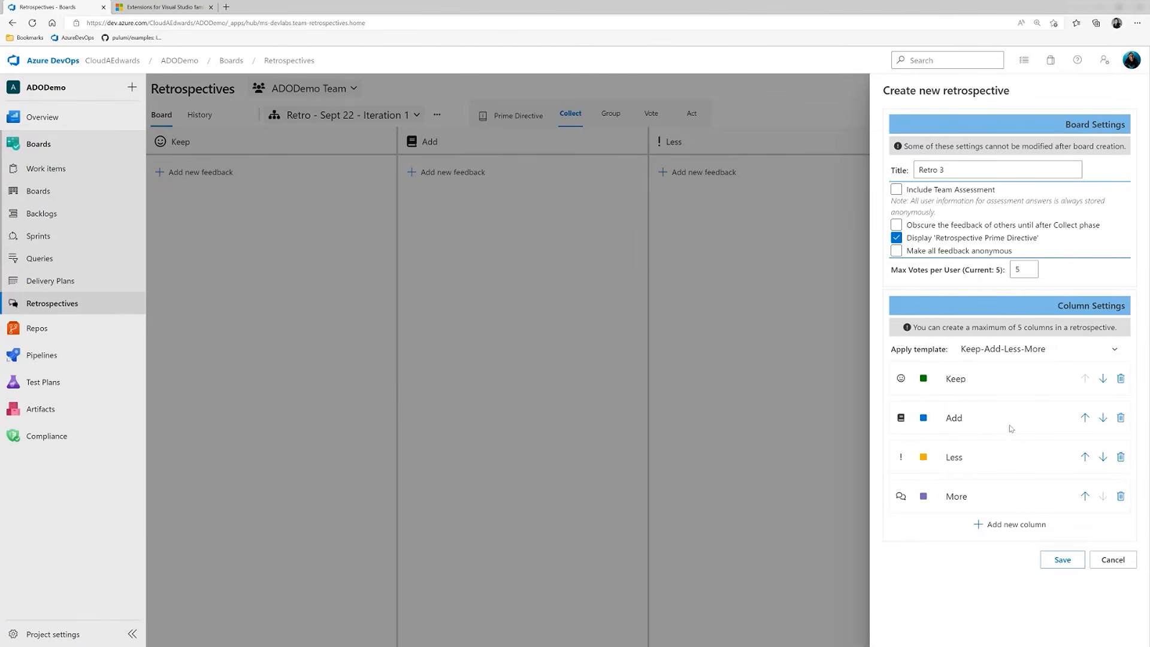
left_click(1062, 560)
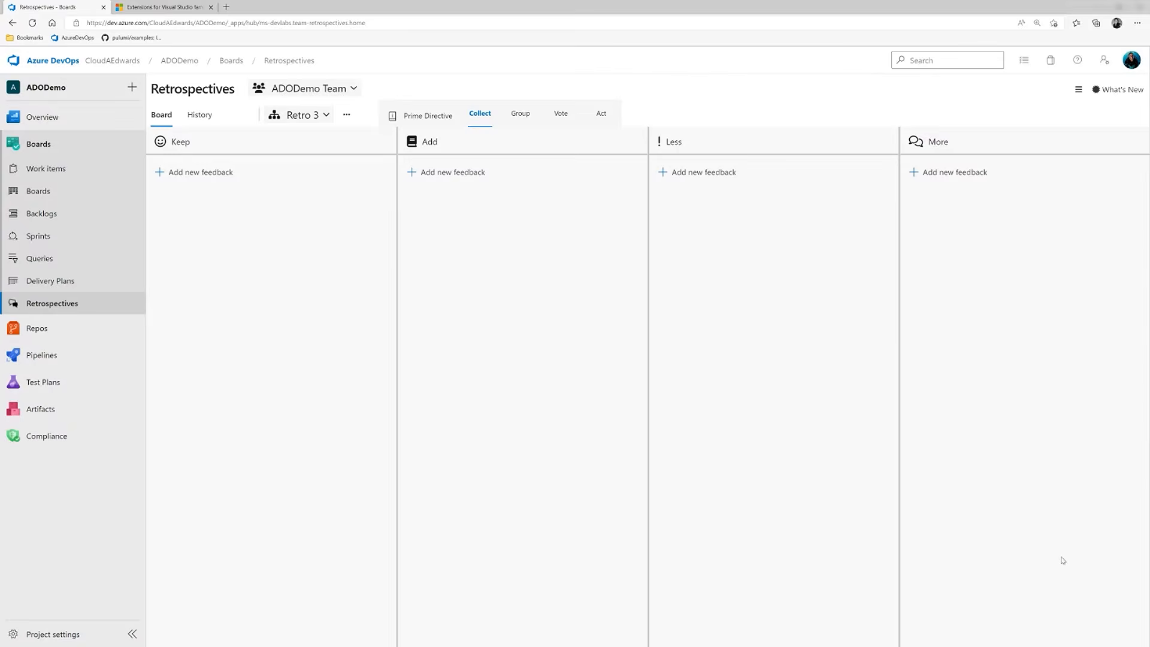
- Check the list of available retrospectives, keep Retro 3 selected, and view the actions offered for it
left_click(327, 116)
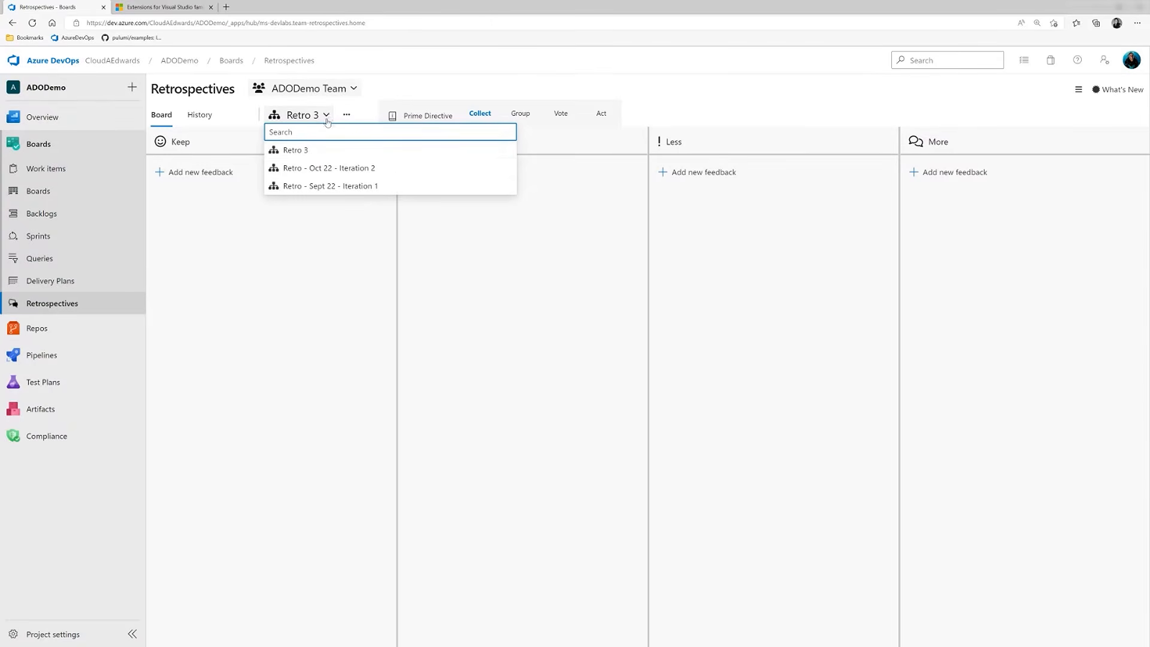
left_click(297, 155)
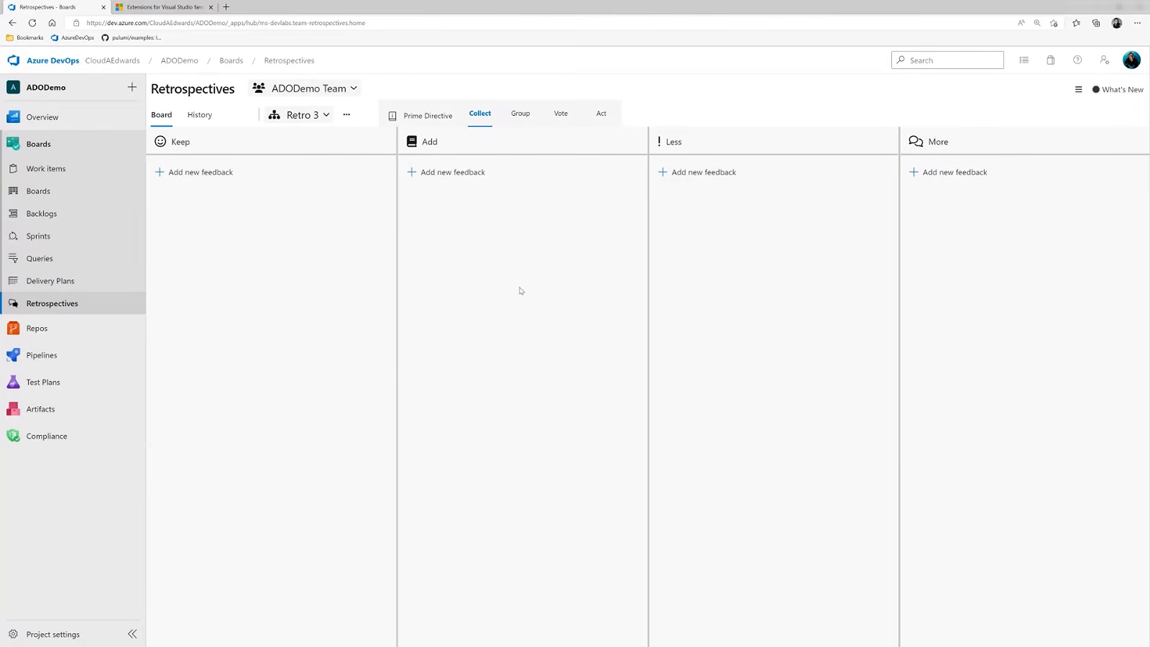
left_click(347, 118)
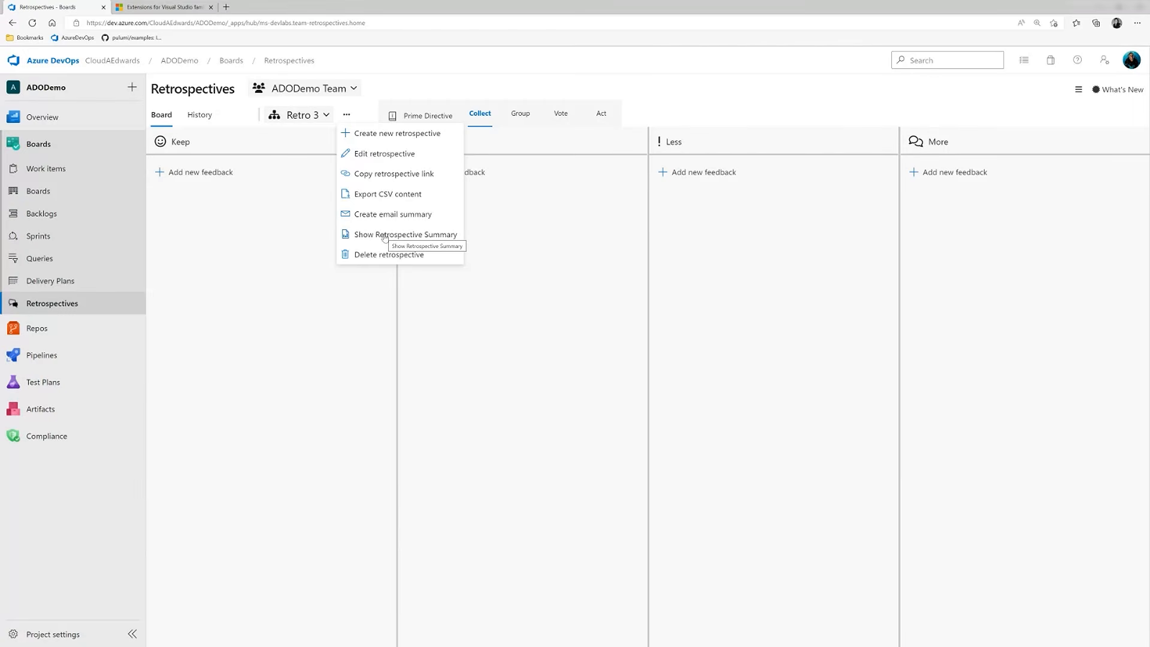
- Open the project's ADODemo Team - Overview dashboard and examine its build history and Sprint 1 widgets
left_click(46, 119)
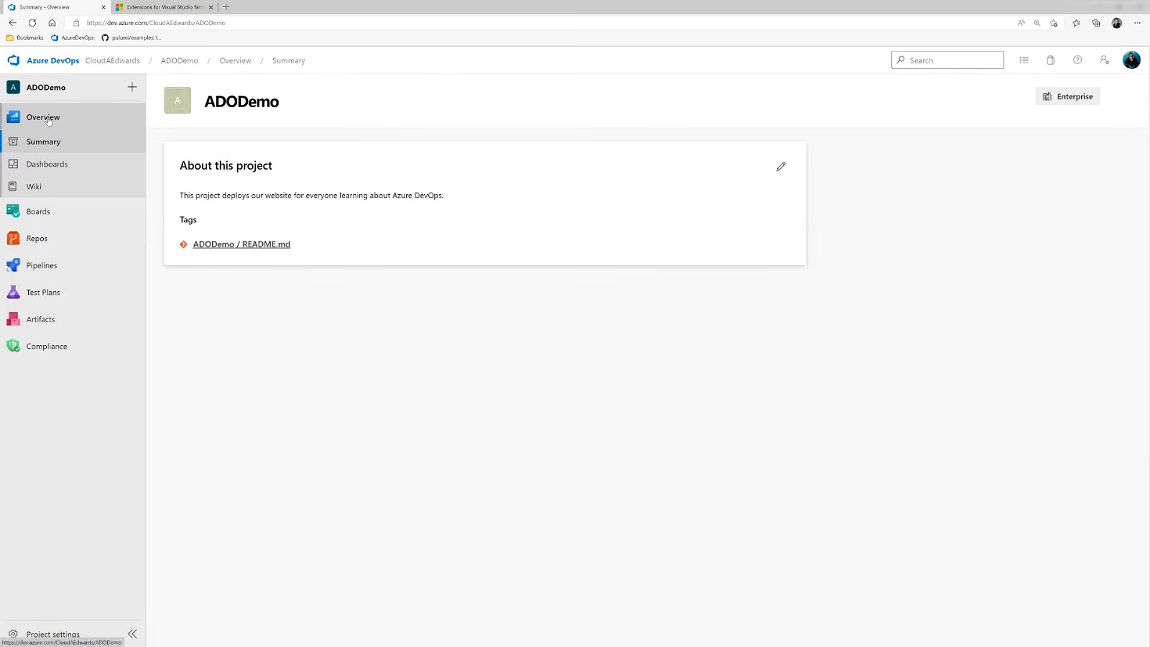
left_click(47, 161)
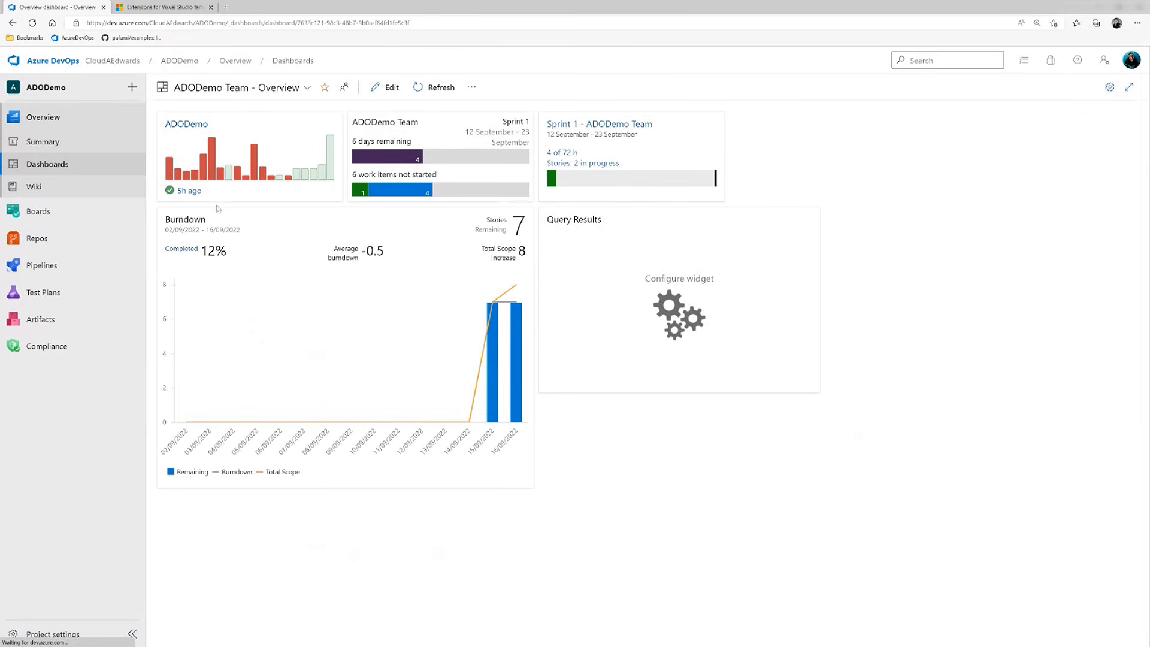
mouse_move(211, 177)
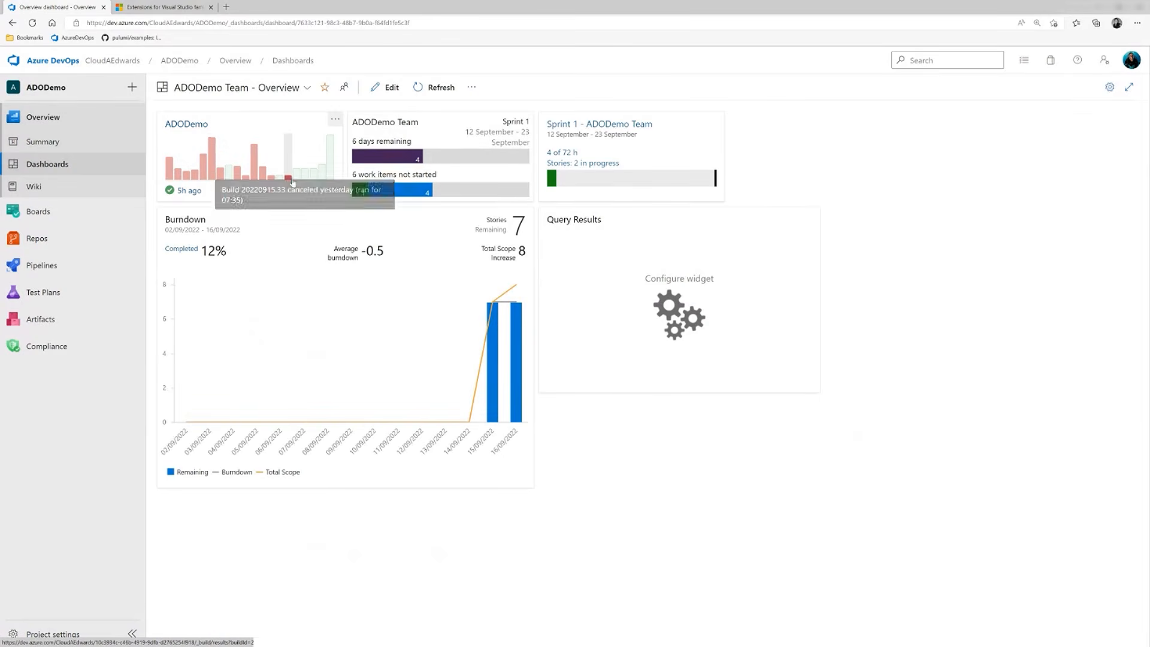
mouse_move(304, 179)
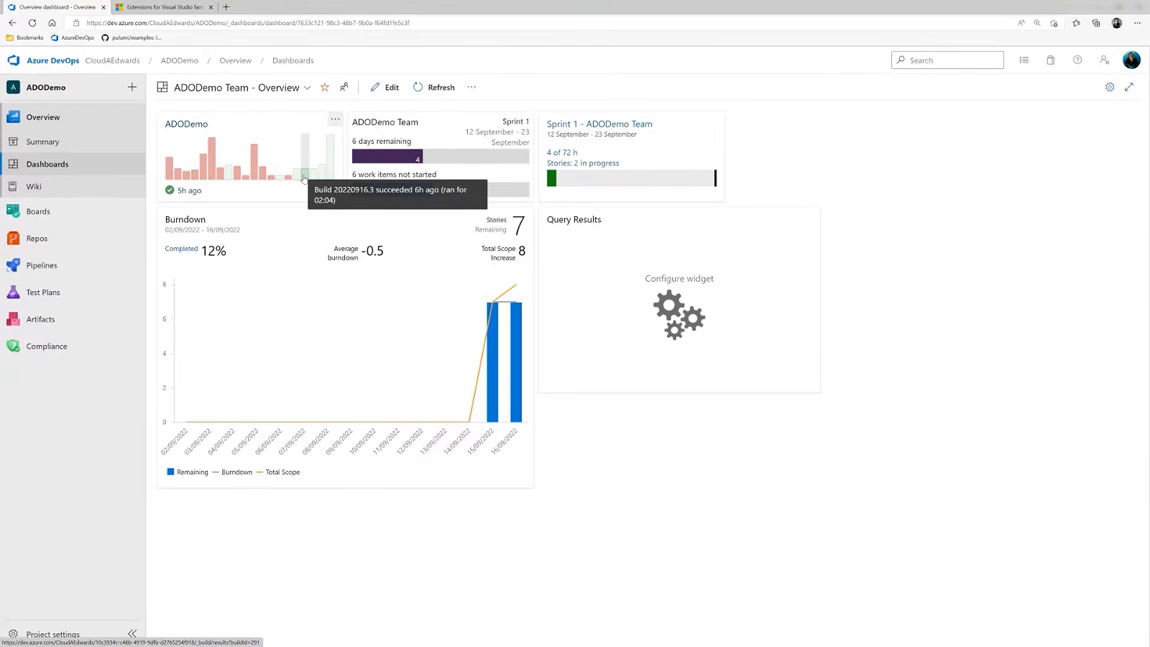
left_click(304, 177)
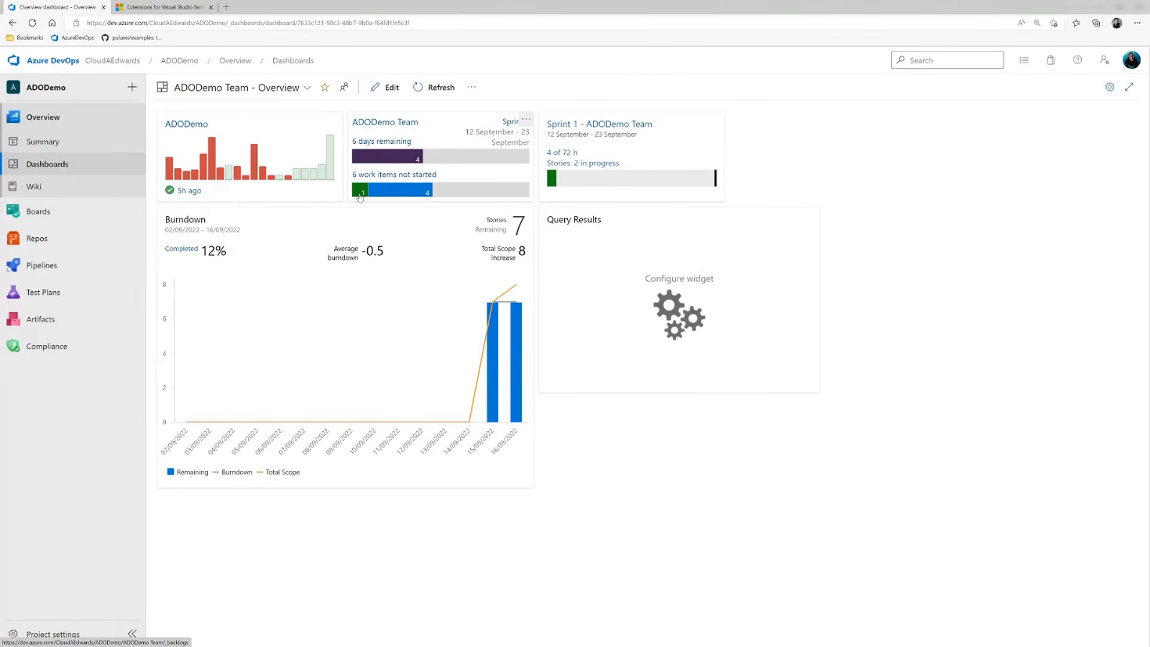
left_click(572, 182)
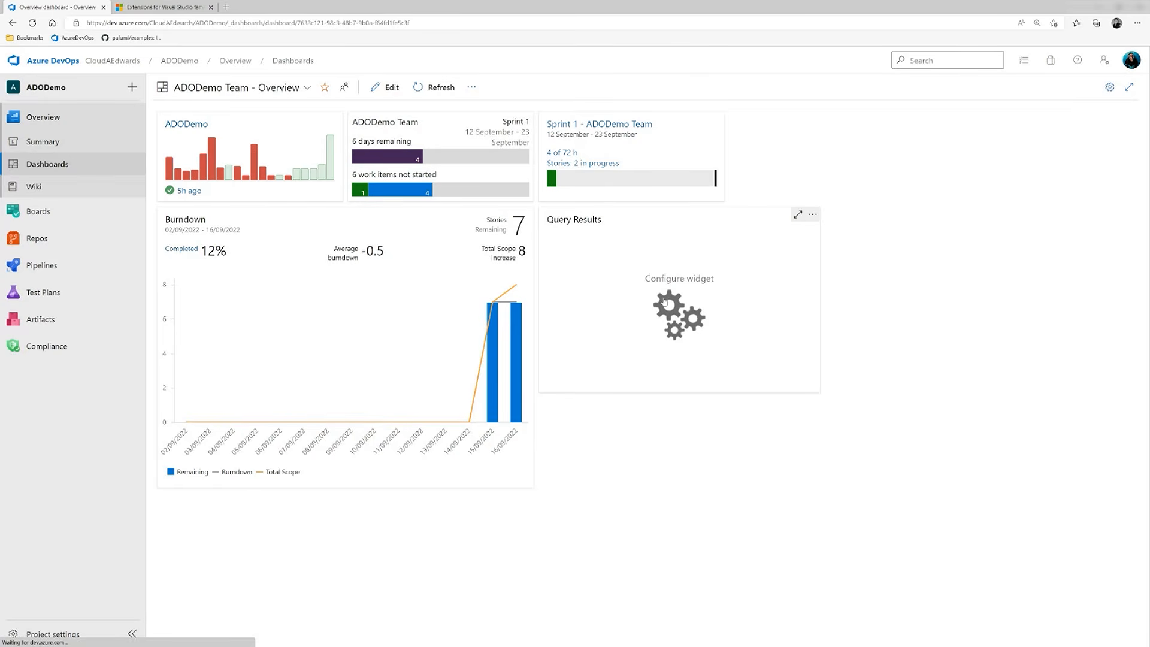
- Browse the widgets that can be added to the dashboard, finish editing, and open the project's work items list
left_click(389, 87)
scroll(942, 292, "down", 3)
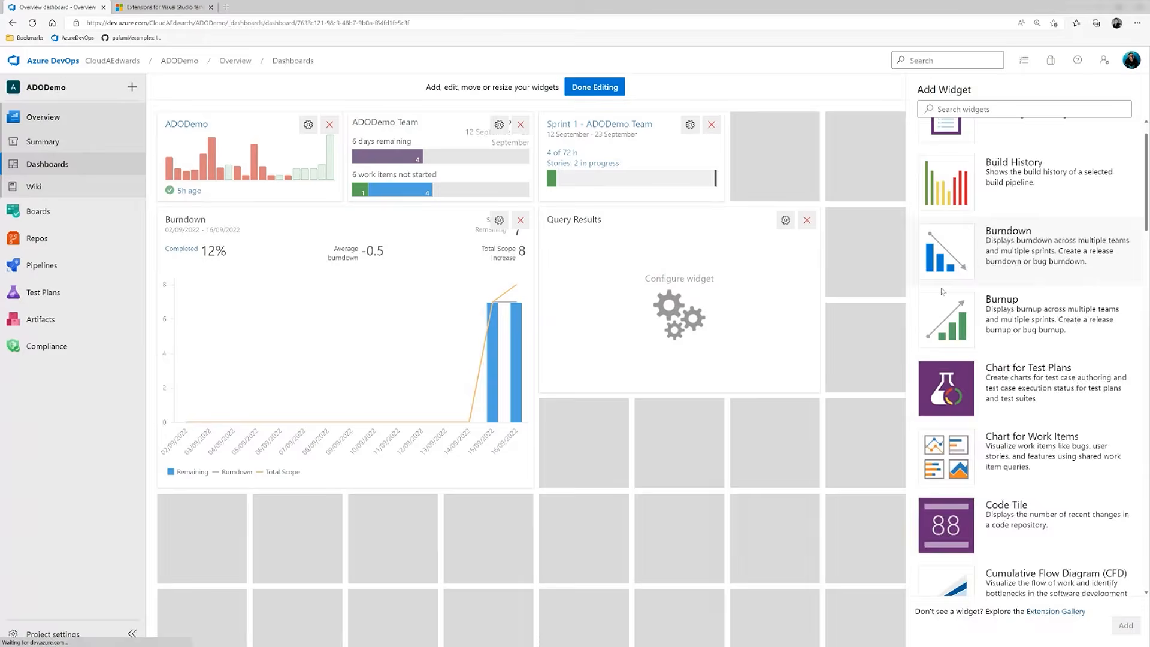
scroll(942, 292, "down", 3)
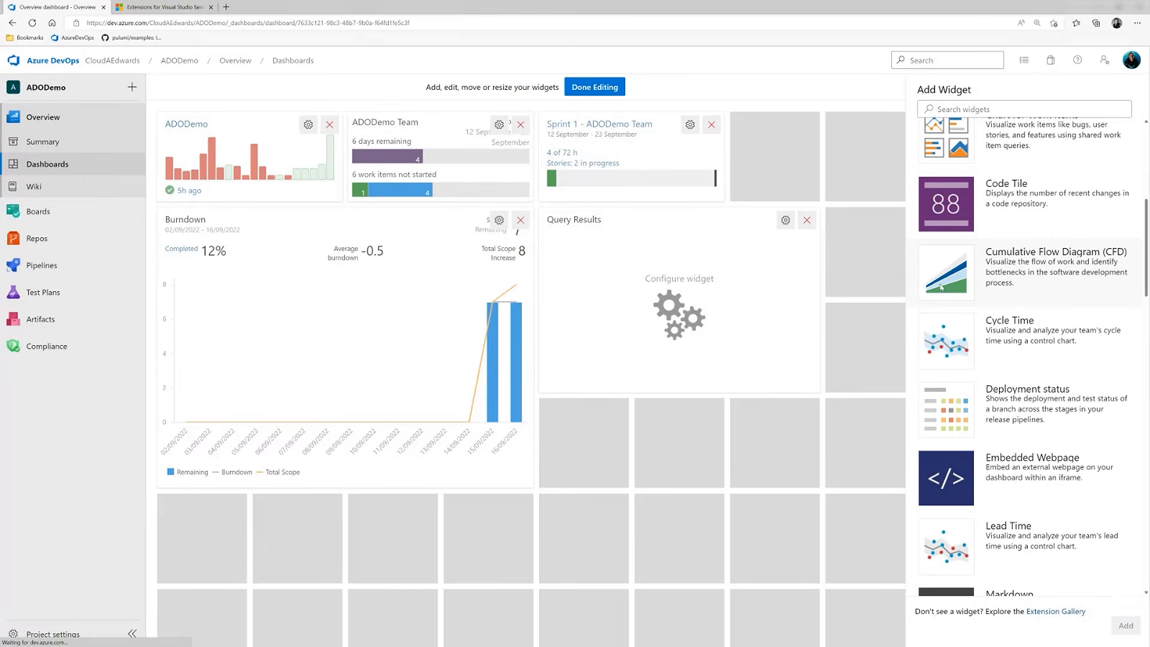
left_click(595, 87)
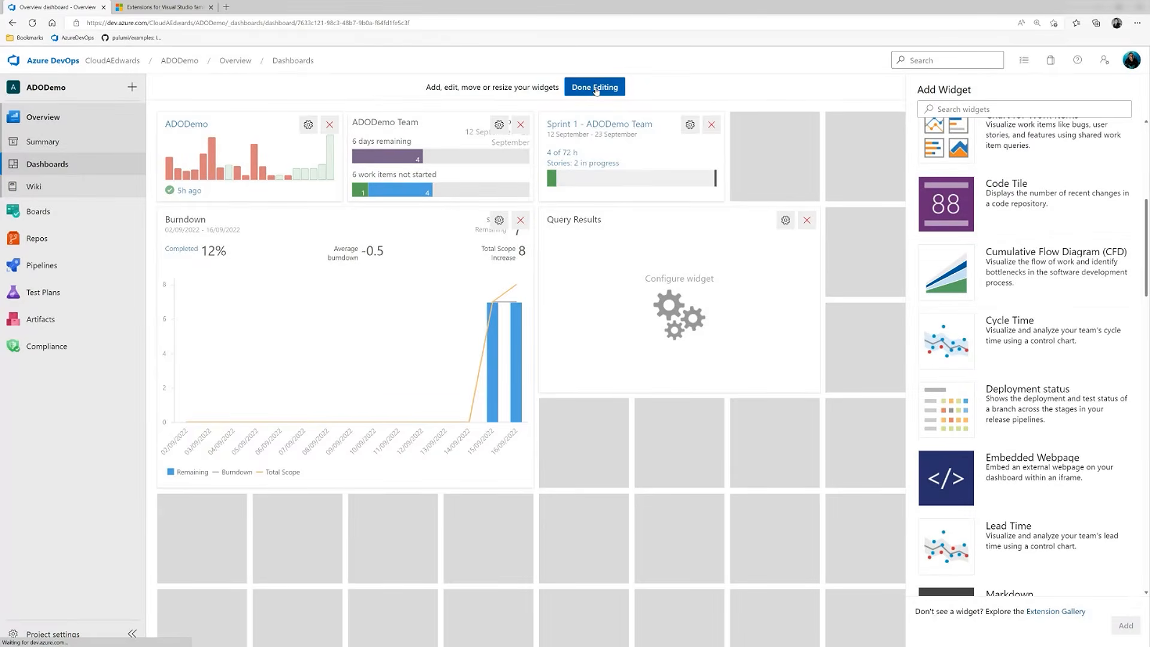
left_click(47, 212)
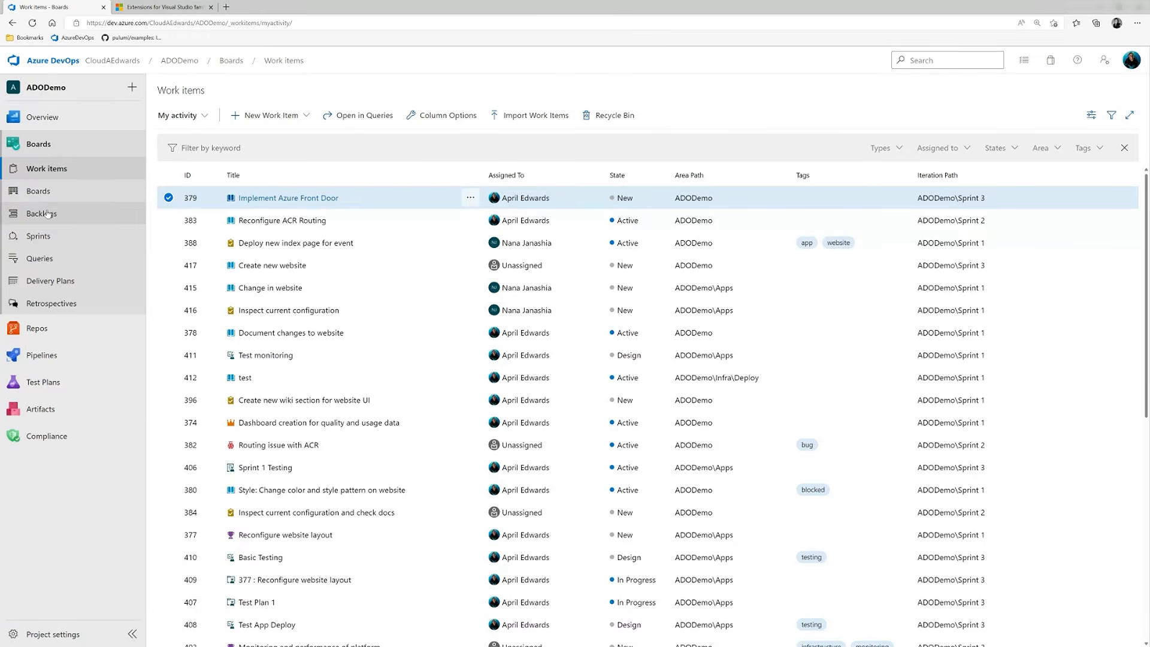
- Switch to the Visual Studio Marketplace page and browse the featured, most popular and trending Azure DevOps extensions
key("ctrl+Tab")
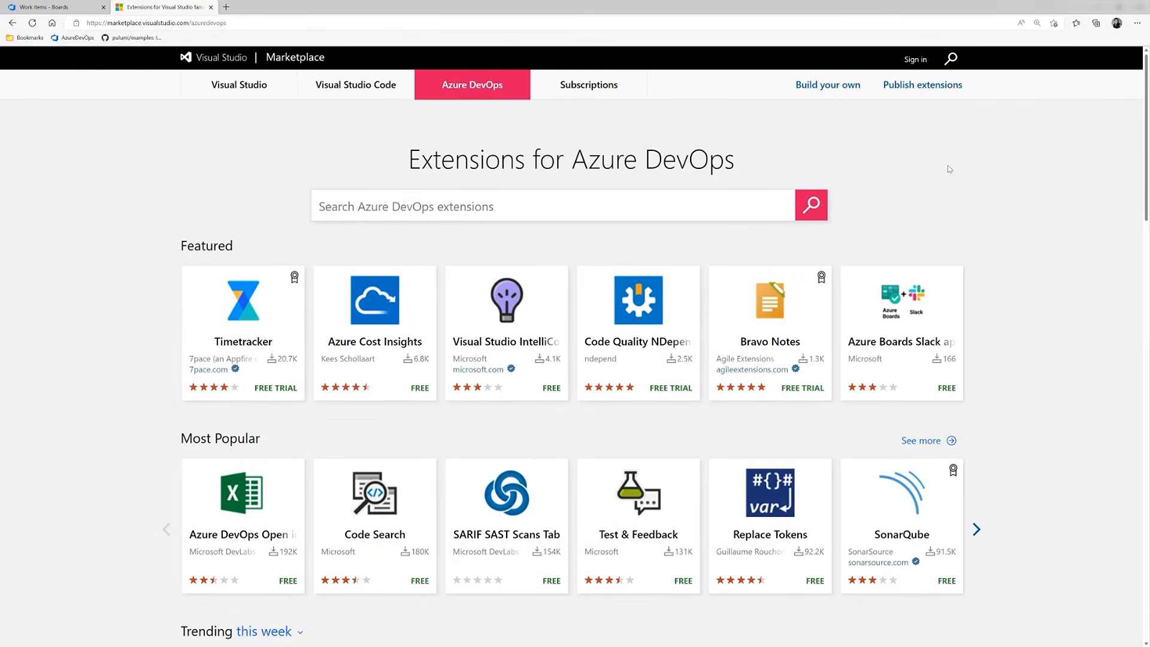
scroll(937, 171, "down", 1)
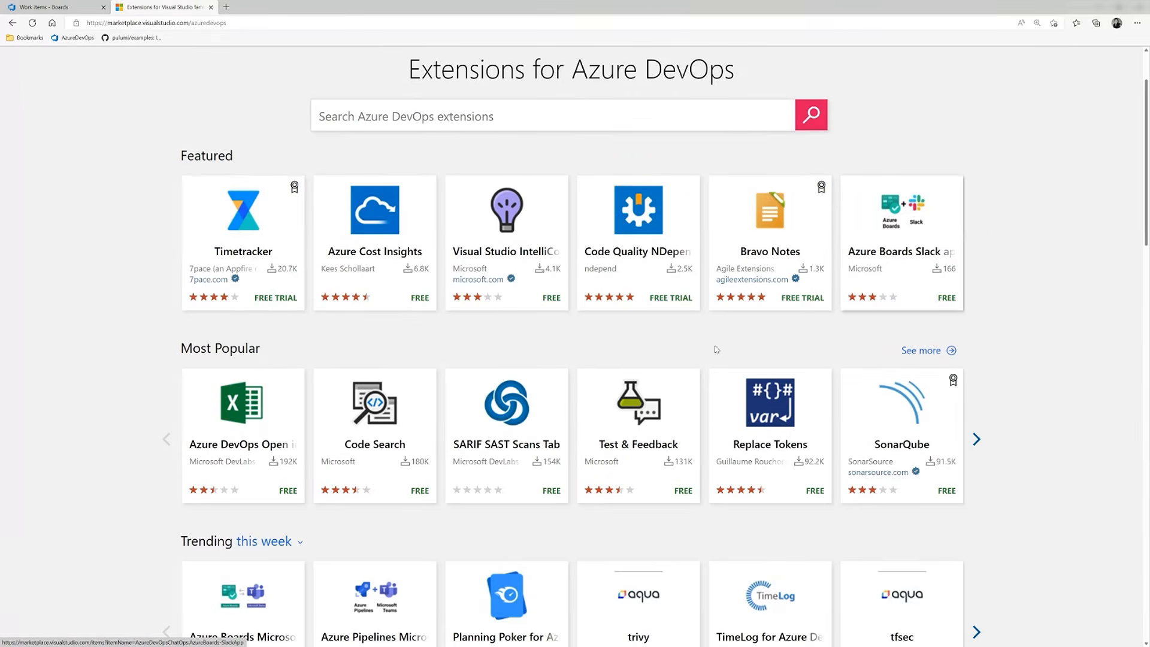
scroll(715, 350, "down", 3)
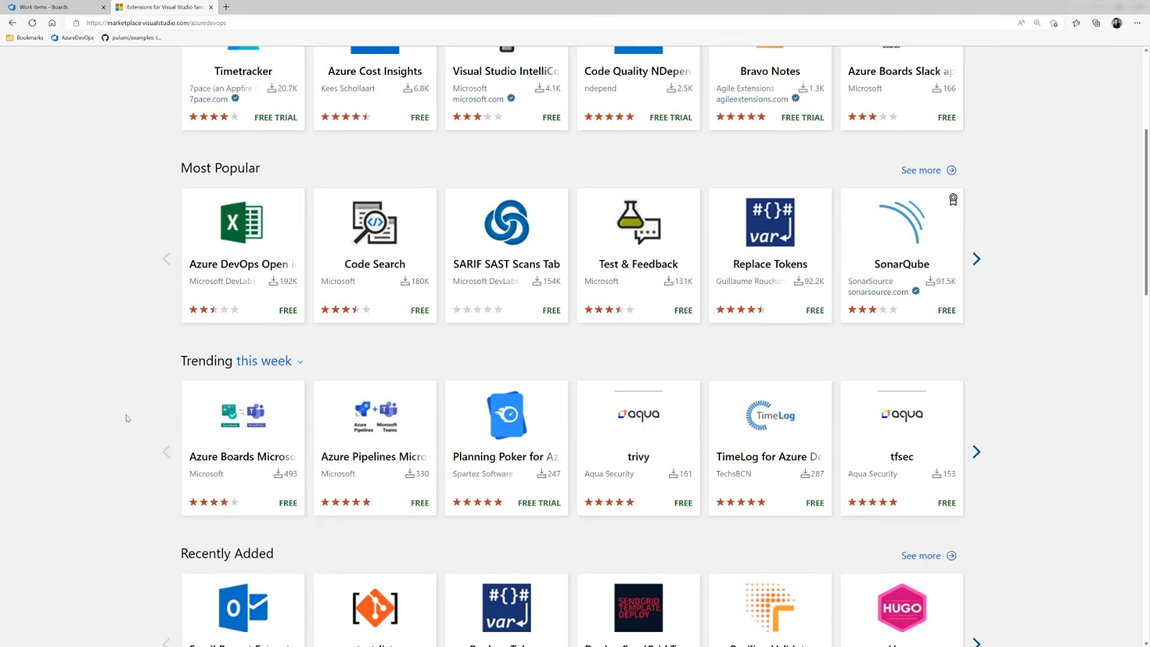
scroll(127, 418, "up", 5)
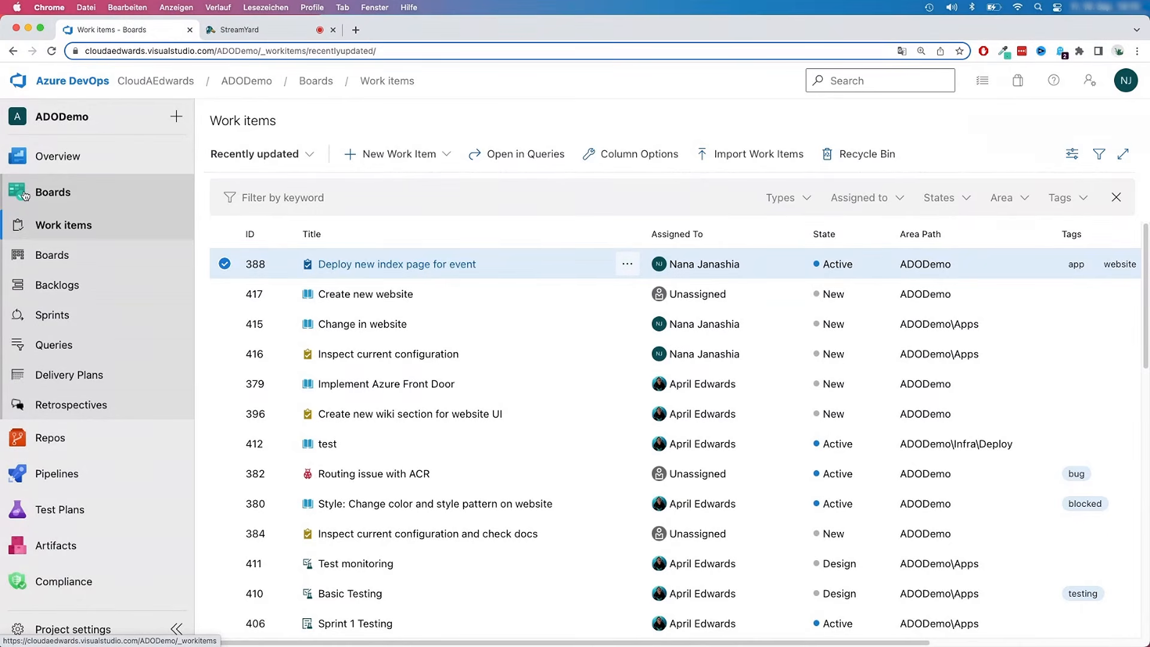
- Create a repository branch named feature/websitechange based on main and link it to User Story 415: Change in website
left_click(65, 442)
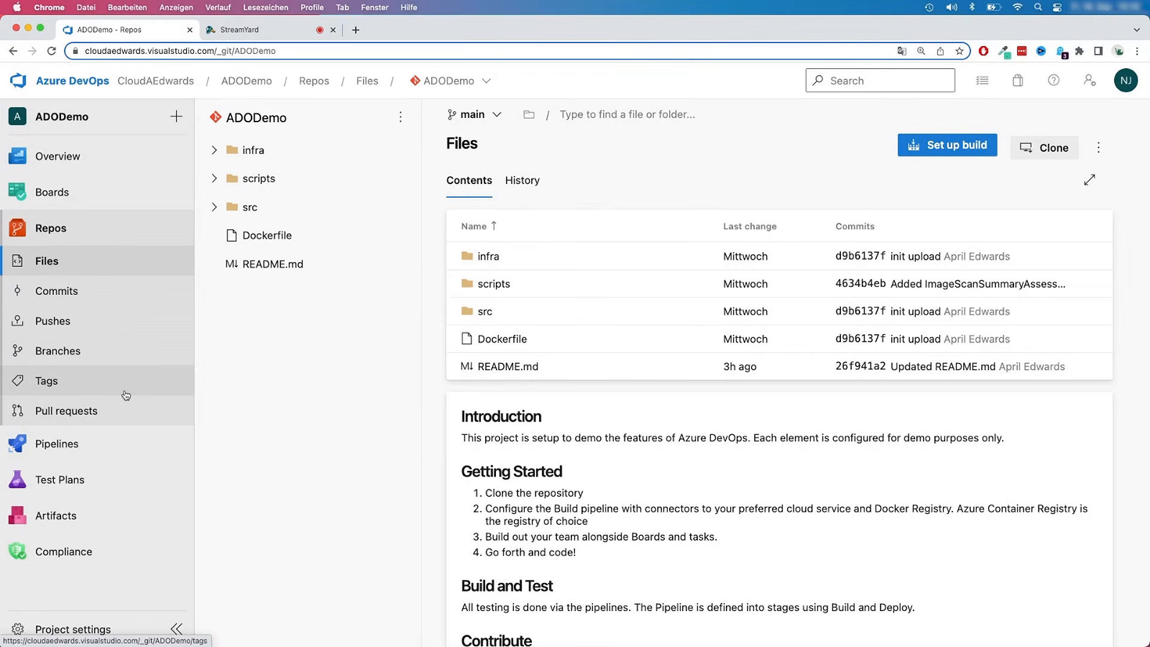
left_click(107, 353)
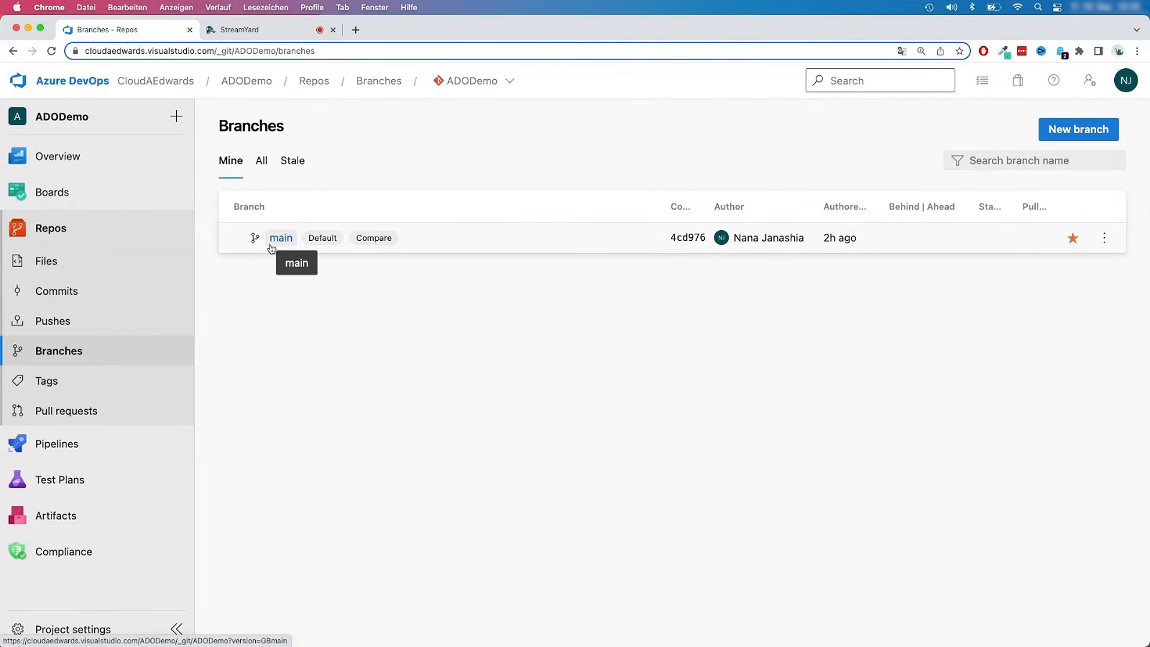
left_click(1077, 131)
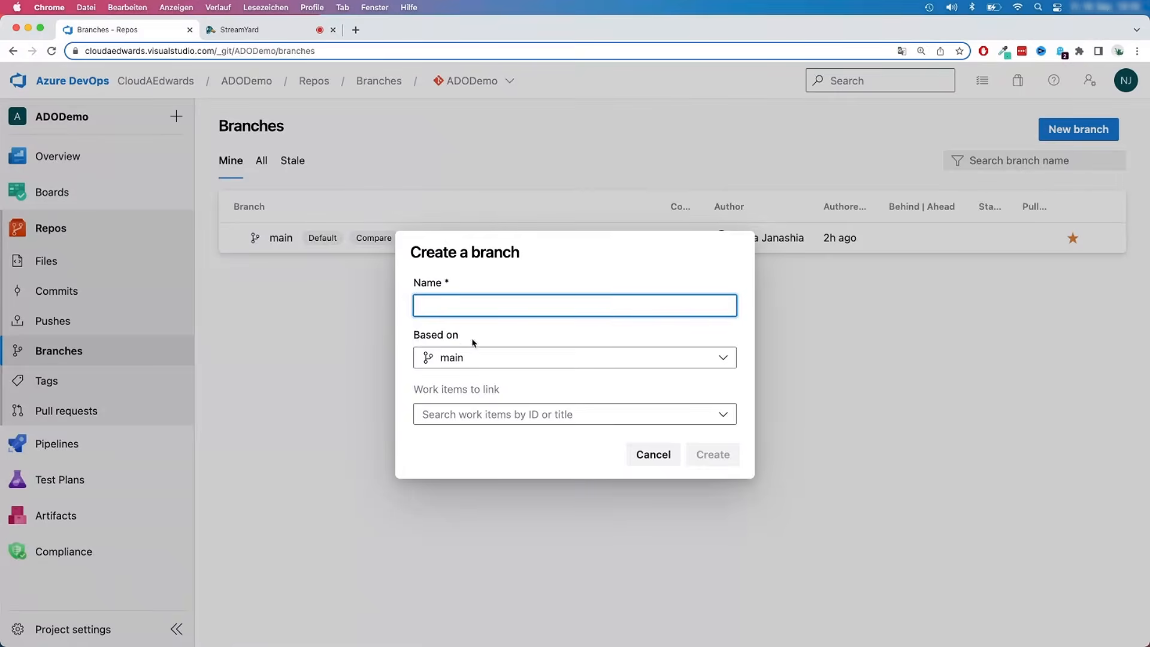
type("feature/")
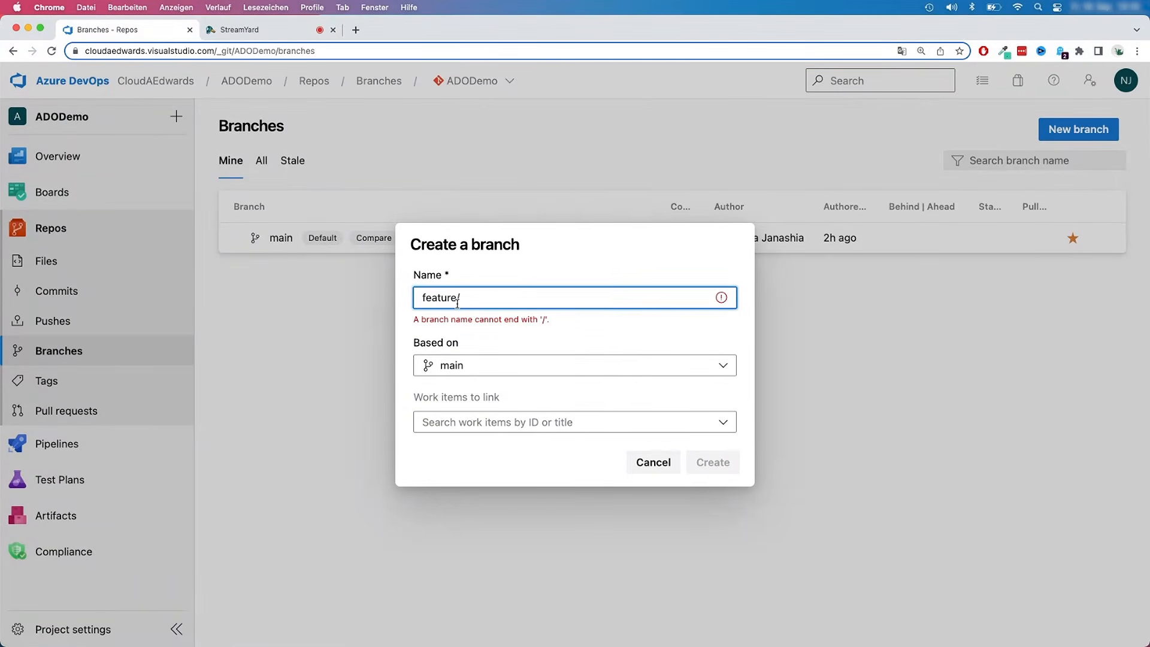
type("websitec")
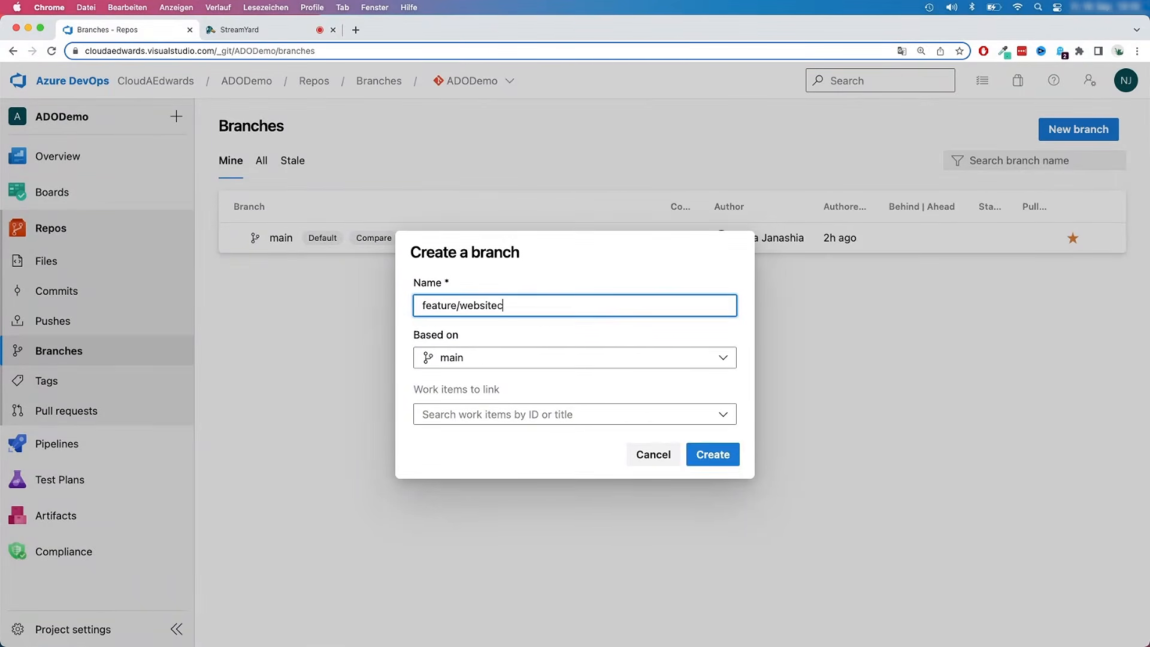
type("hange")
left_click(525, 417)
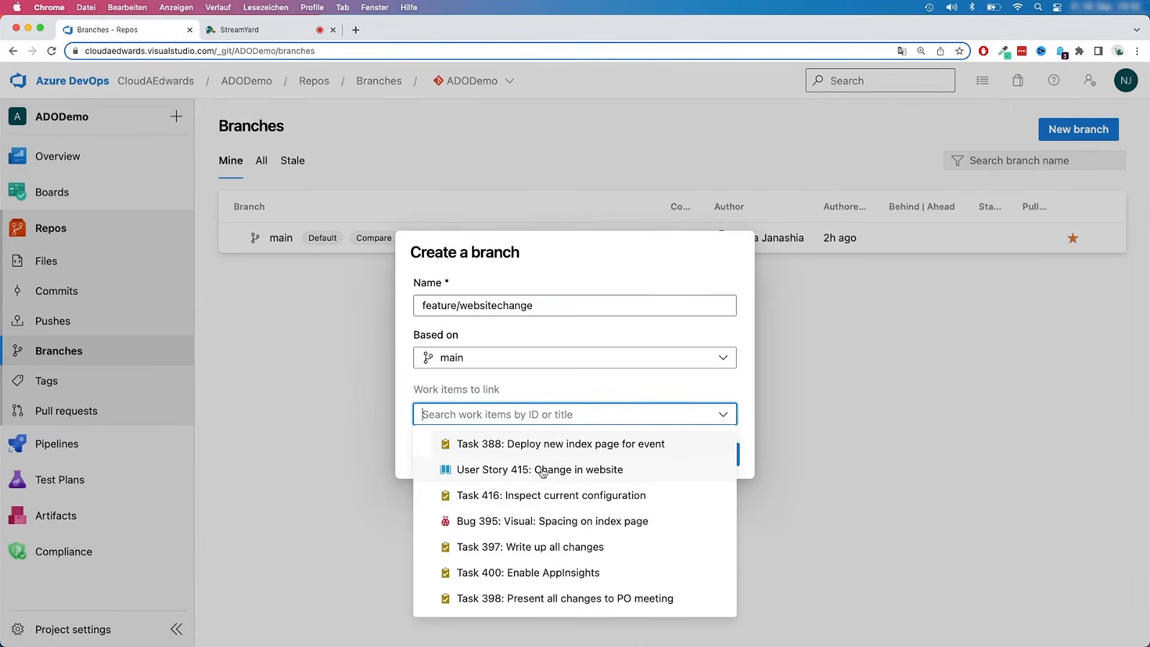
left_click(571, 473)
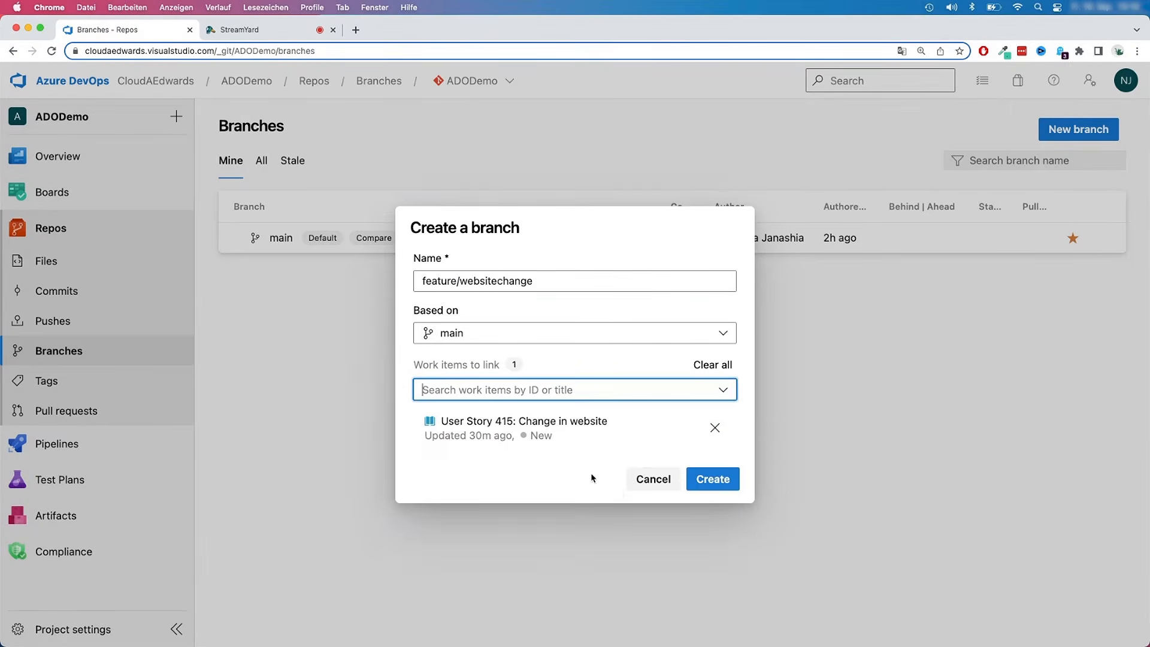
left_click(713, 479)
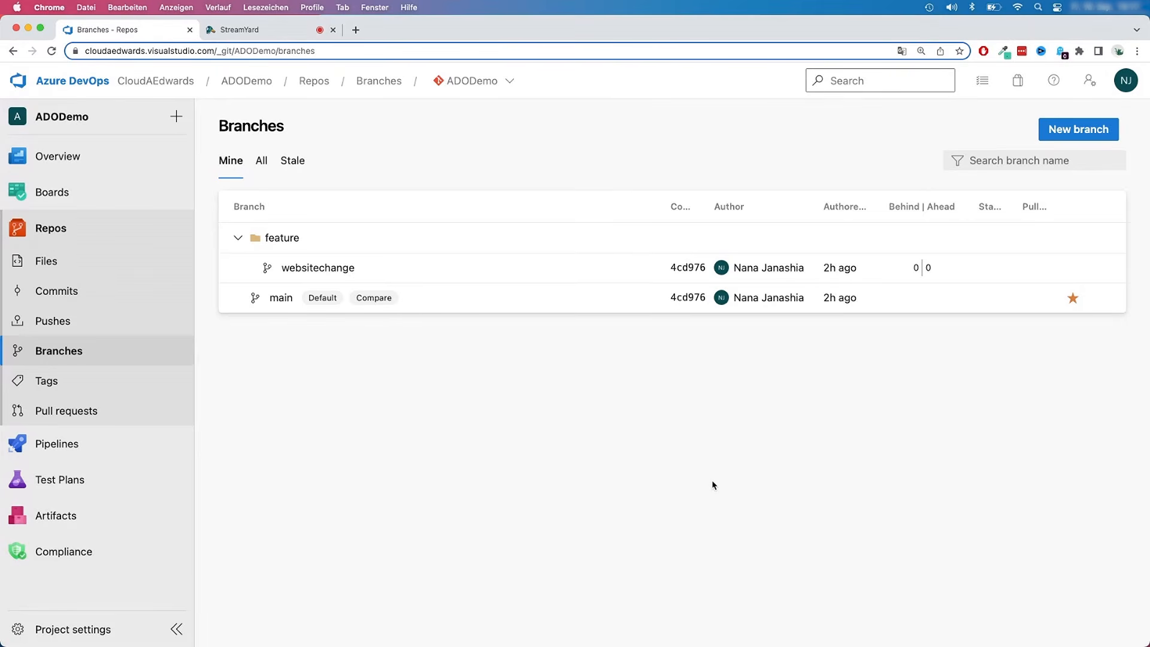
- Open index.html from the src folder of the feature/websitechange branch for editing
left_click(313, 267)
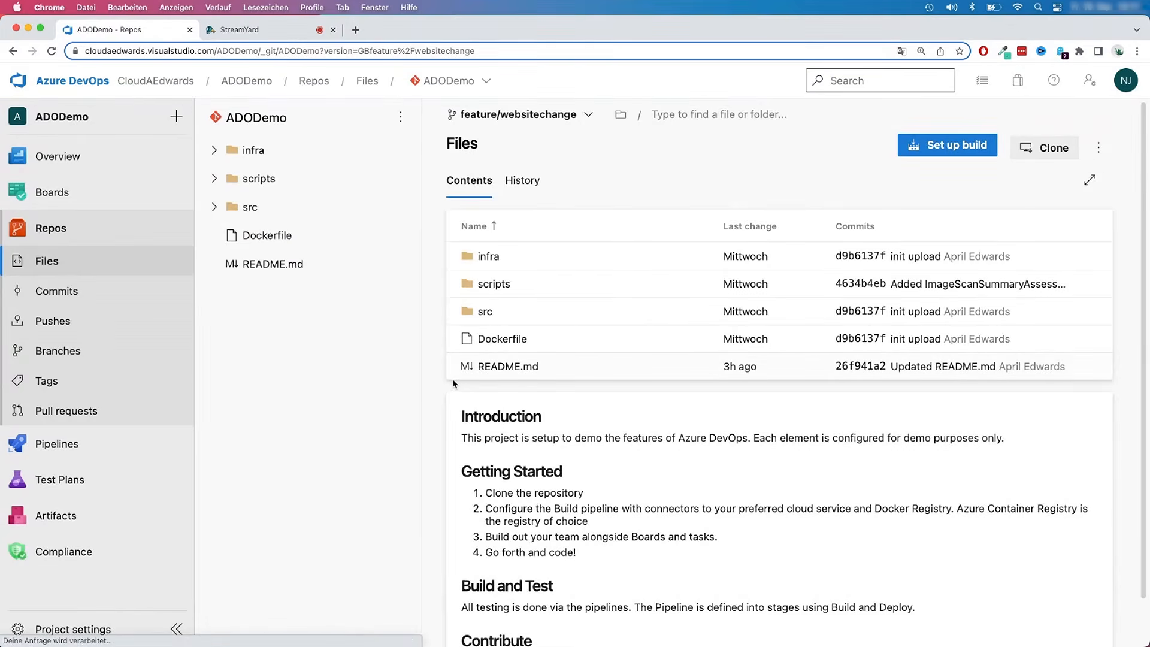
left_click(215, 206)
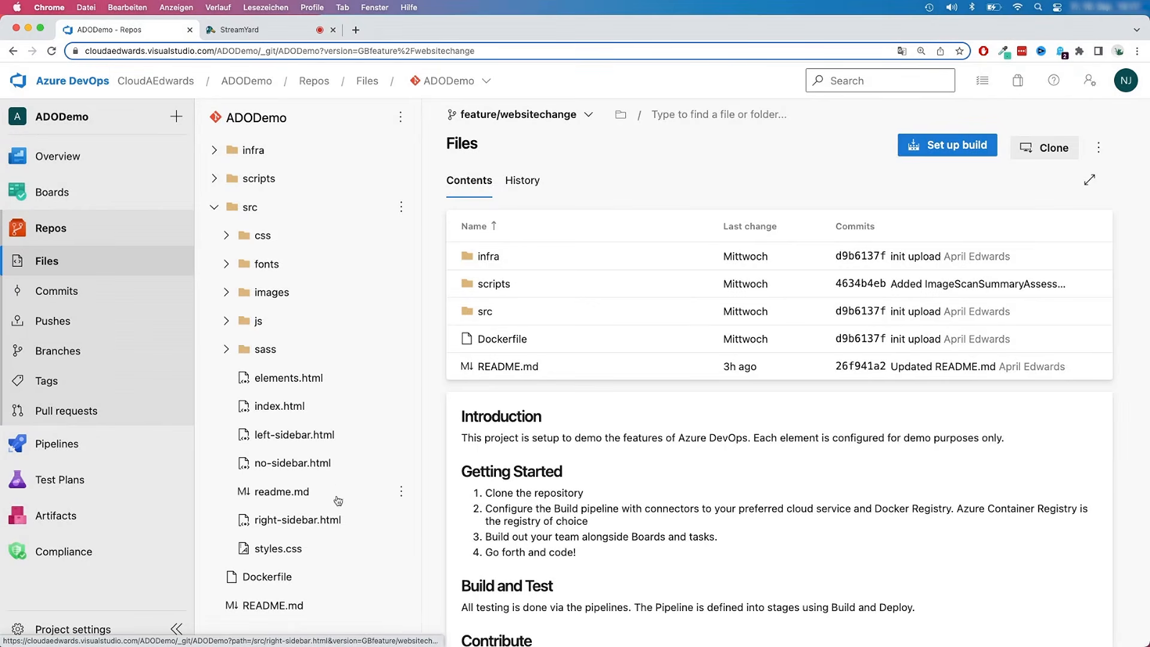
left_click(279, 407)
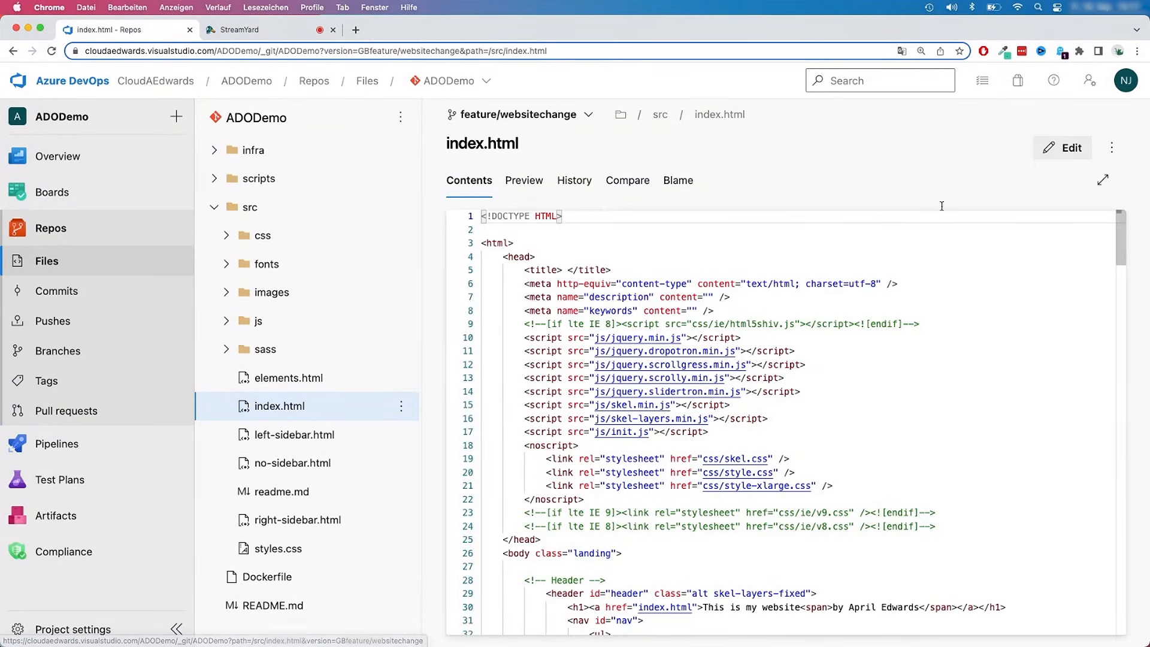
left_click(1061, 148)
- Change the wording in the h1 header link on line 30 to "This is our ADO demo website"
scroll(712, 526, "down", 5)
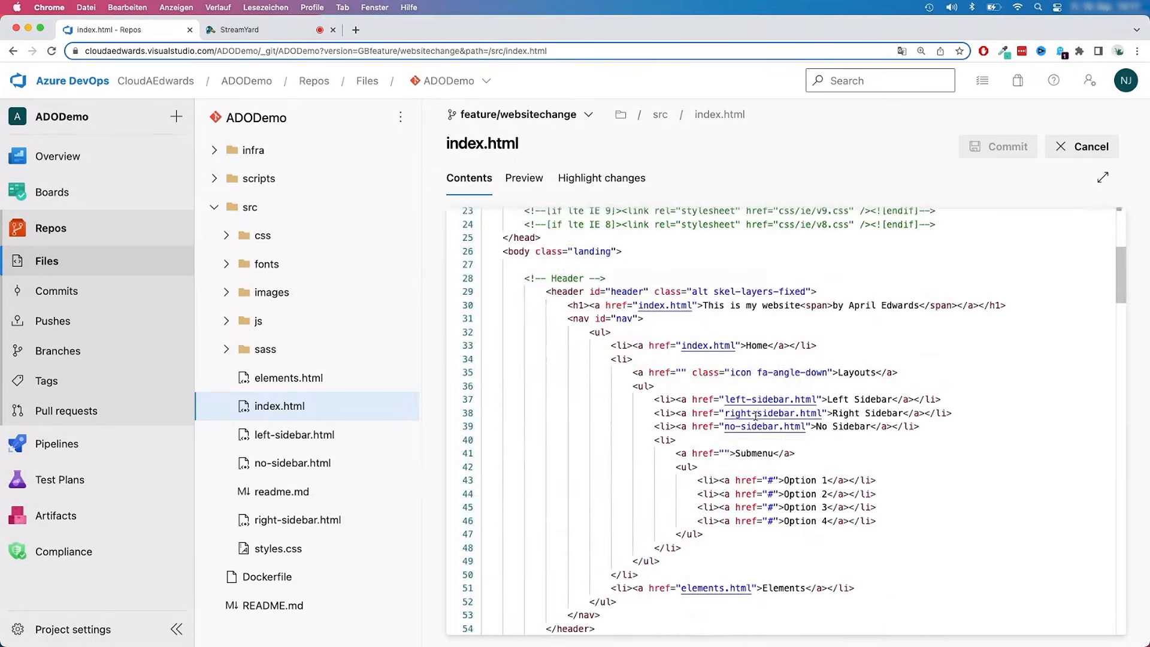
left_click(750, 305)
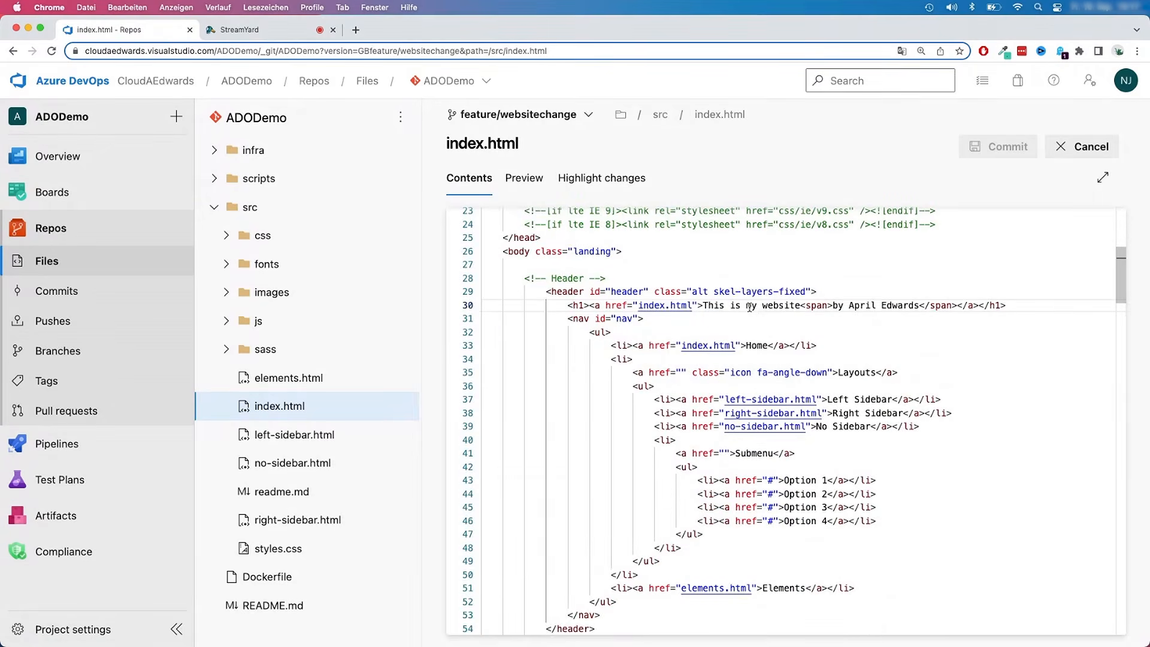
key("alt+Right")
key("alt+Right")
key("alt+Left")
key("alt+Left")
key("alt+shift+Right")
type("our ")
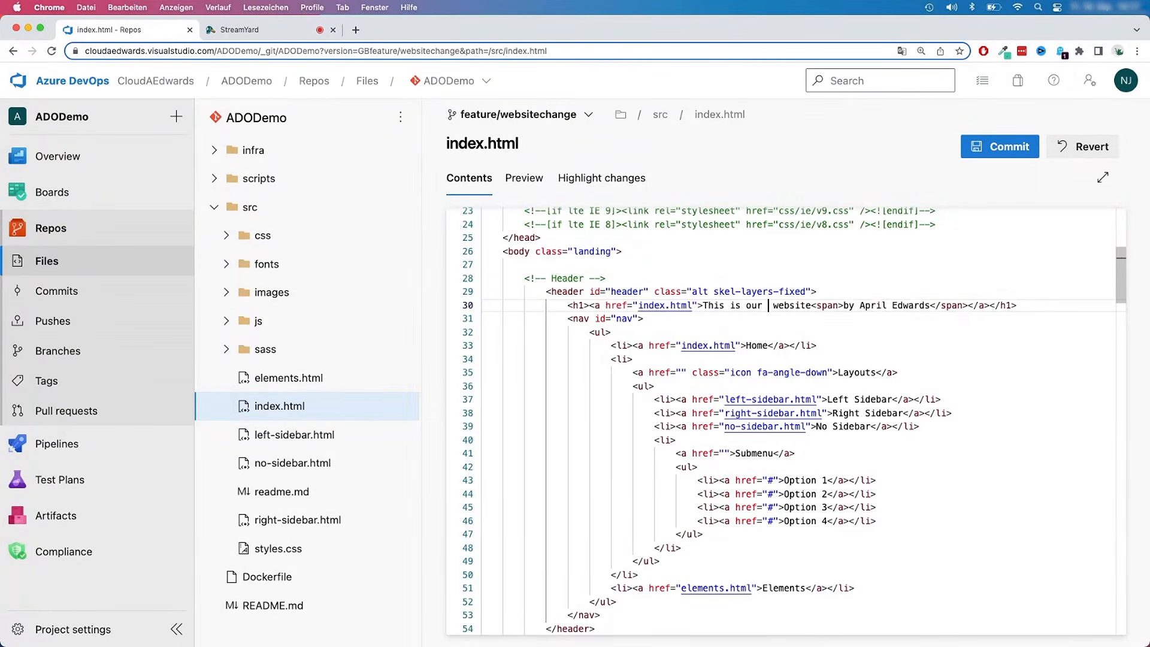
type("ADO demo")
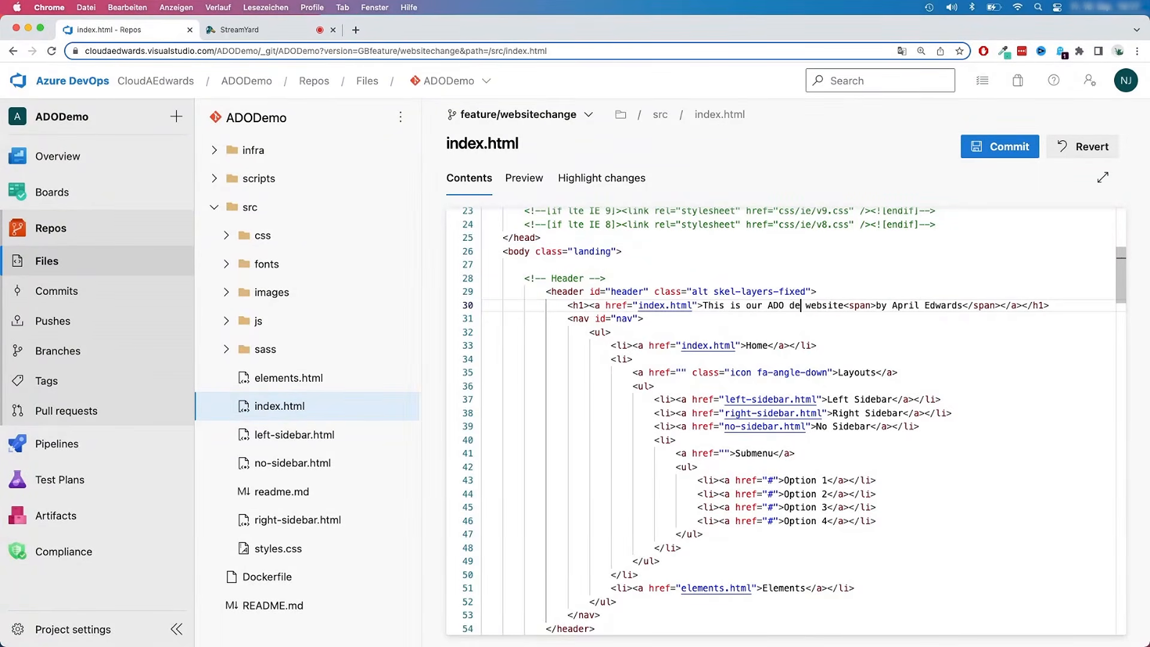
key("alt+Right")
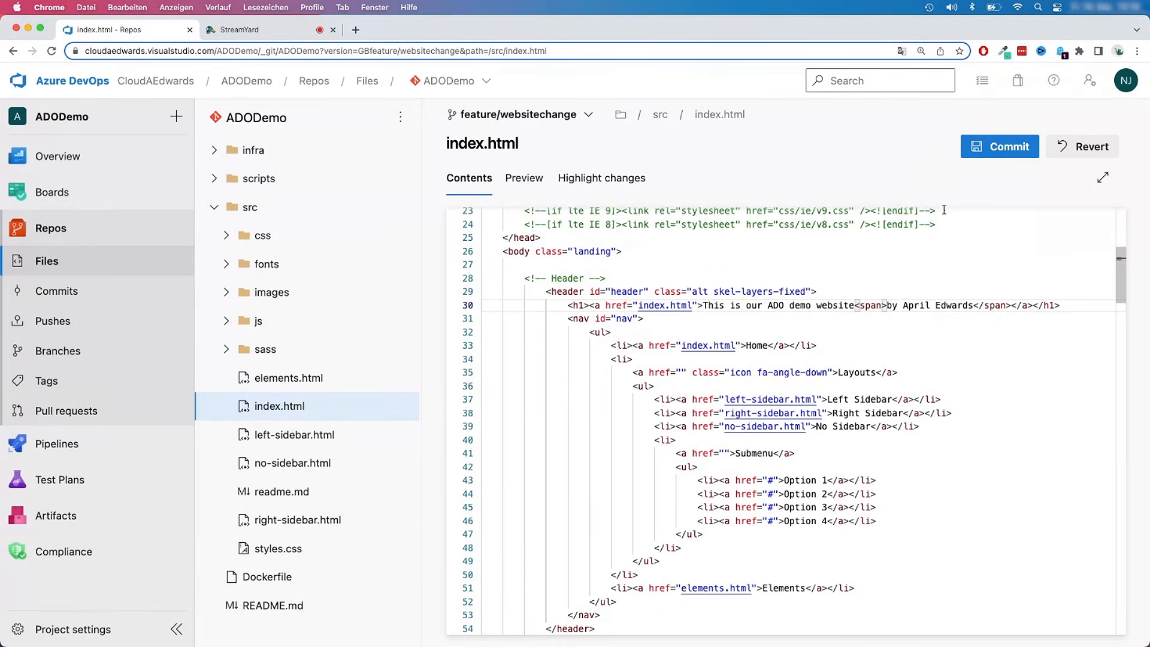
- Commit the edited file to the feature/websitechange branch with the comment "Updated index.html"
left_click(1000, 147)
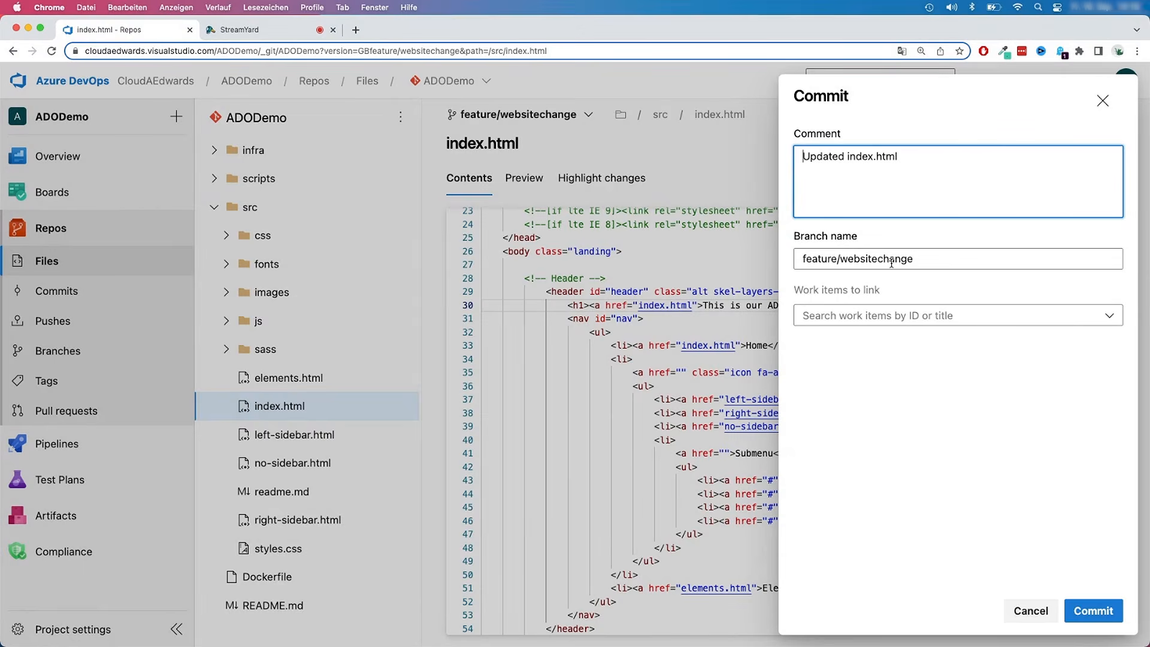
left_click(1105, 611)
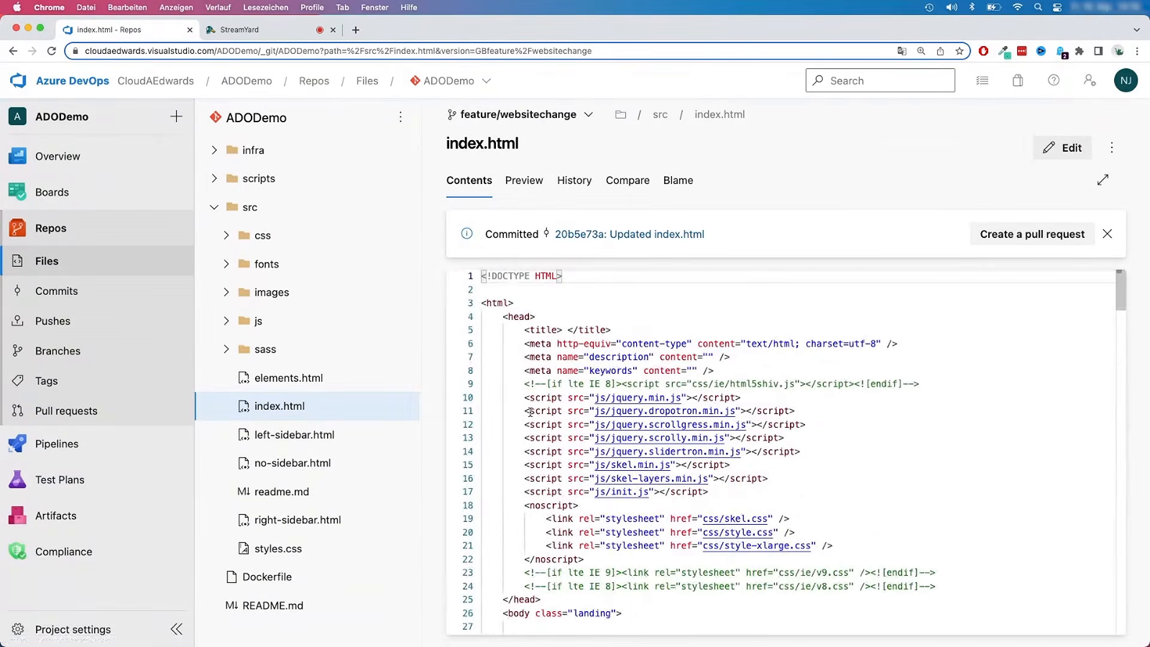
mouse_move(531, 412)
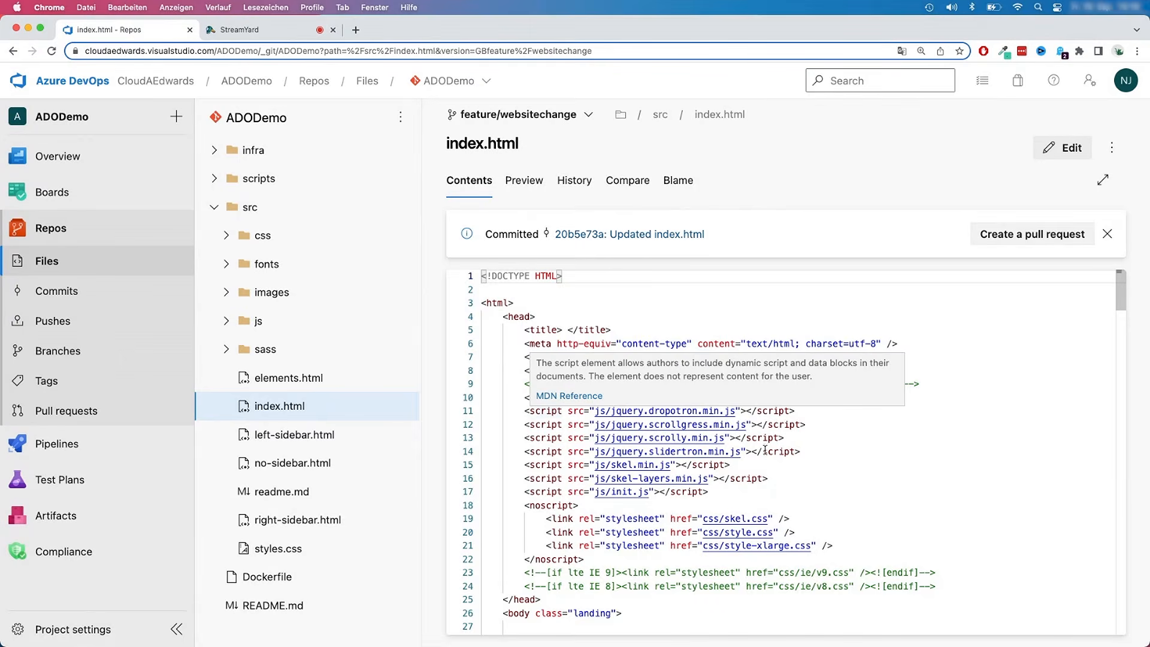
left_click(673, 330)
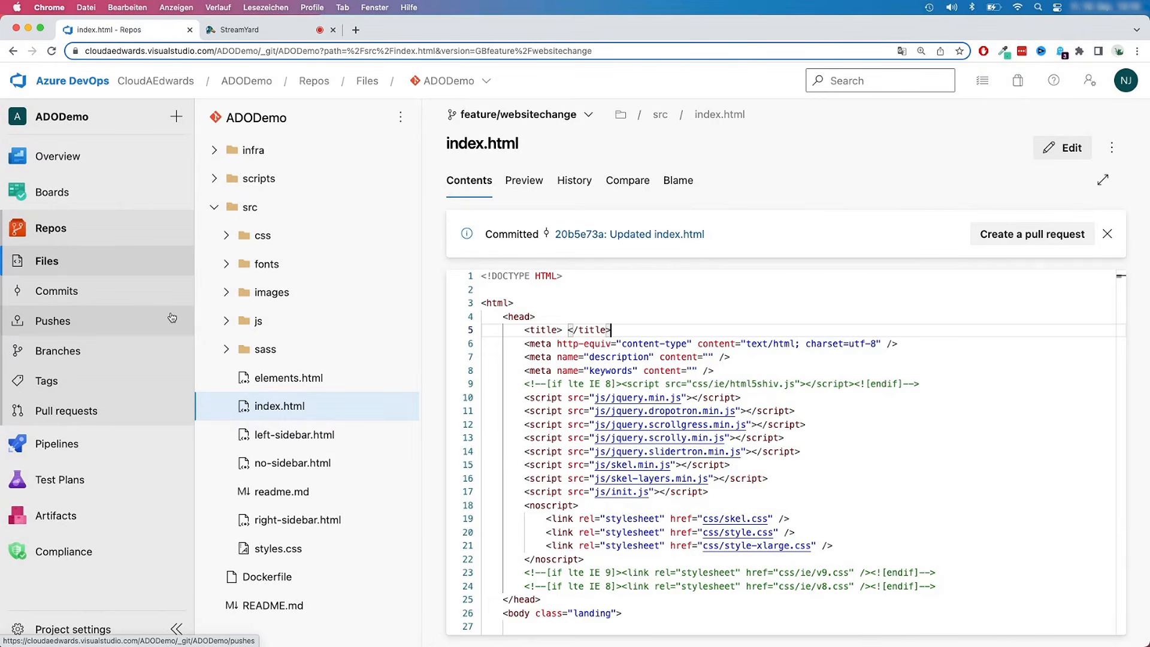
- Create a pull request titled "Updated index.html" from feature/websitechange into main, keeping User Story 415 linked
left_click(71, 415)
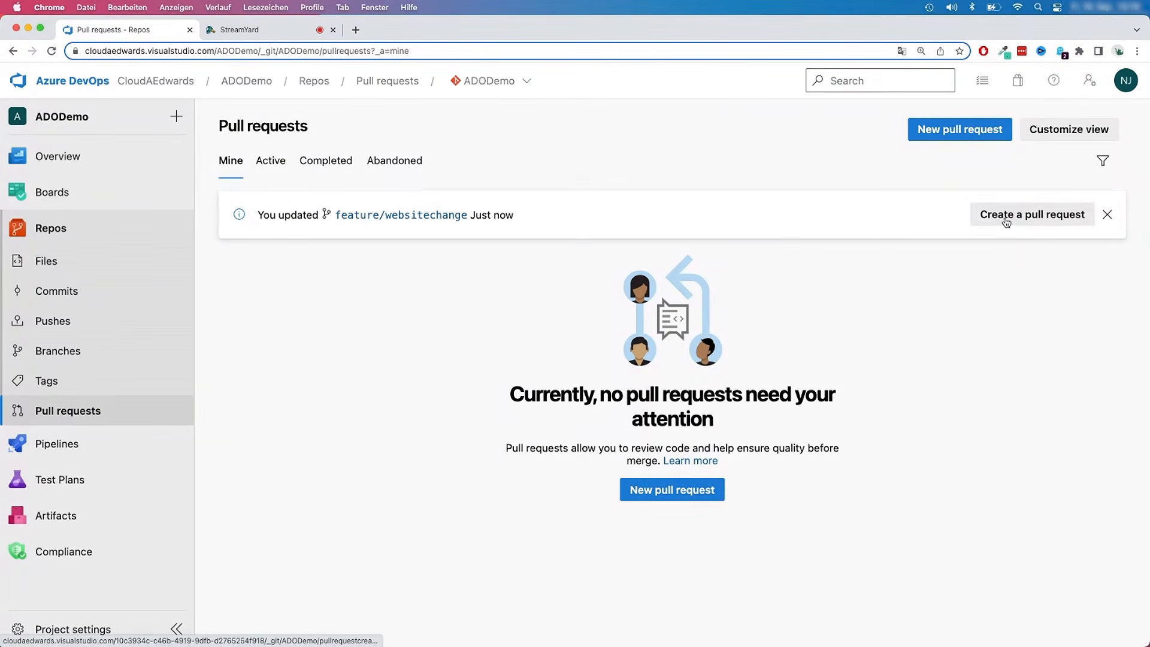
left_click(1008, 217)
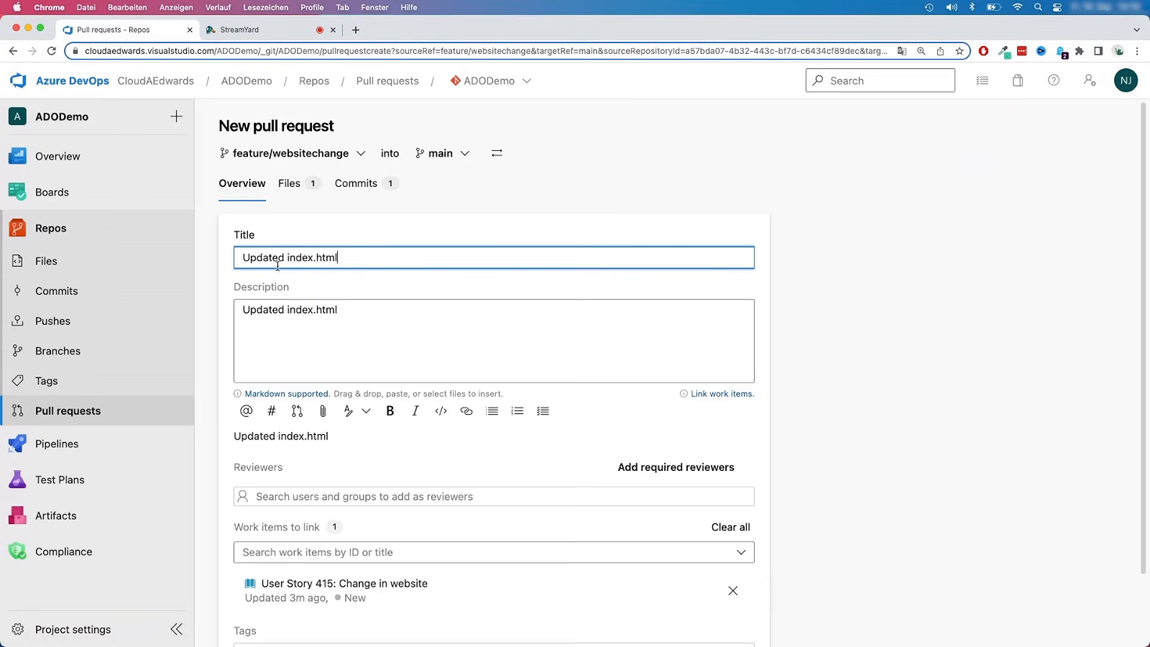
scroll(366, 336, "down", 3)
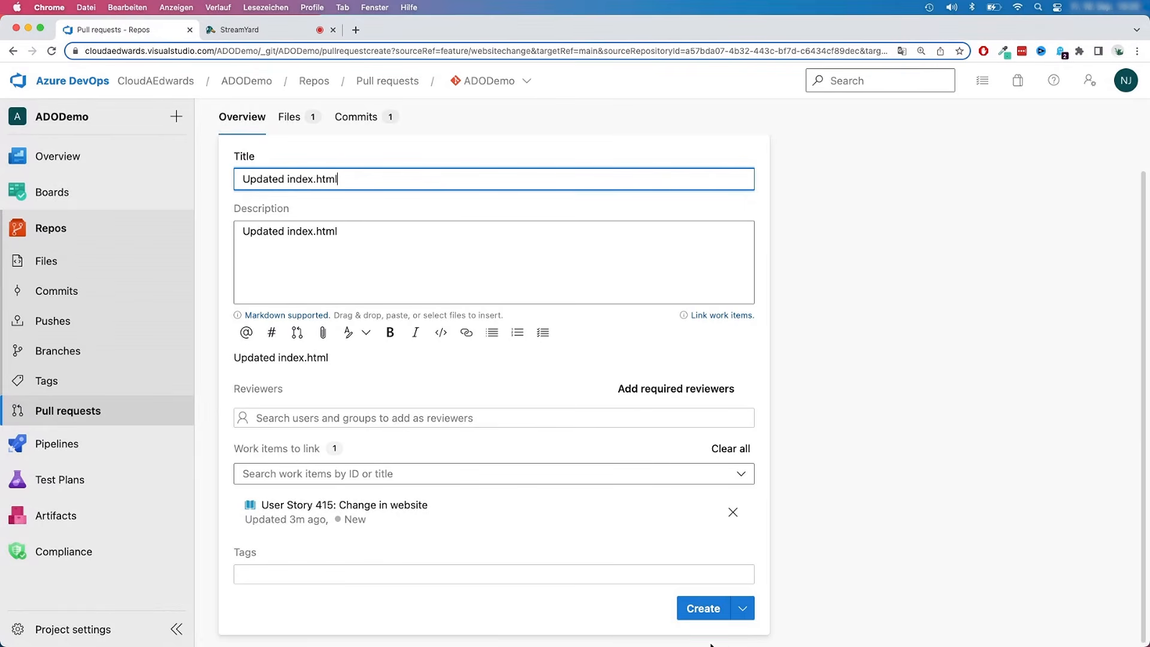
left_click(704, 608)
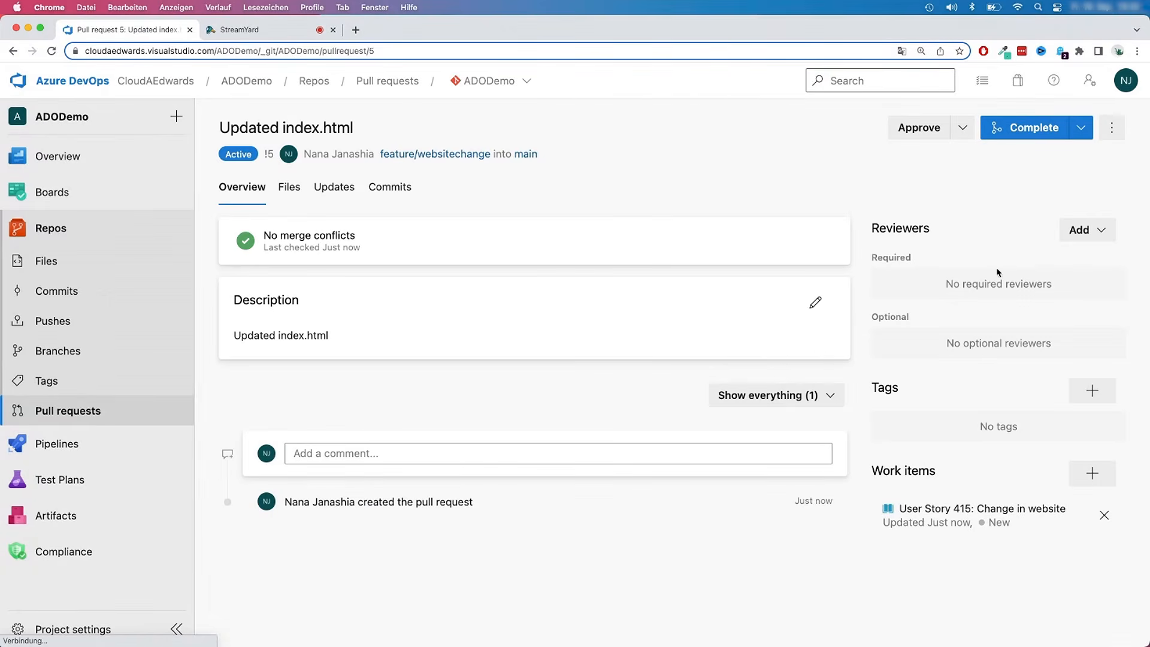
- Search for a team member by first name and add them to the pull request as a required reviewer
left_click(1080, 230)
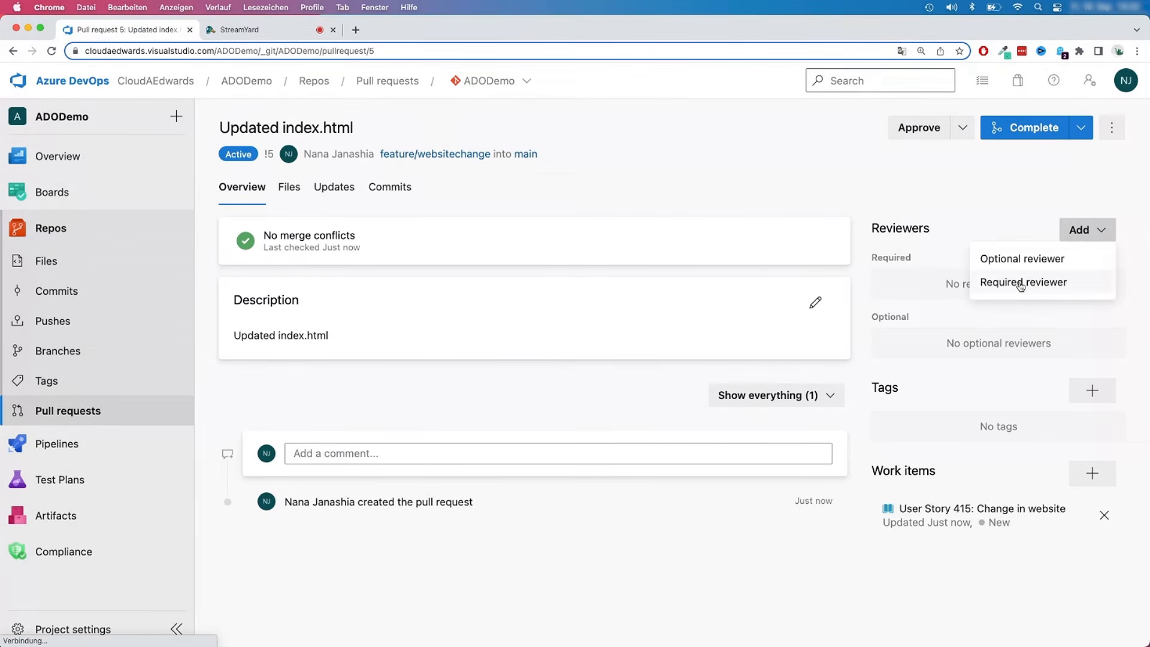
left_click(1020, 282)
type("april")
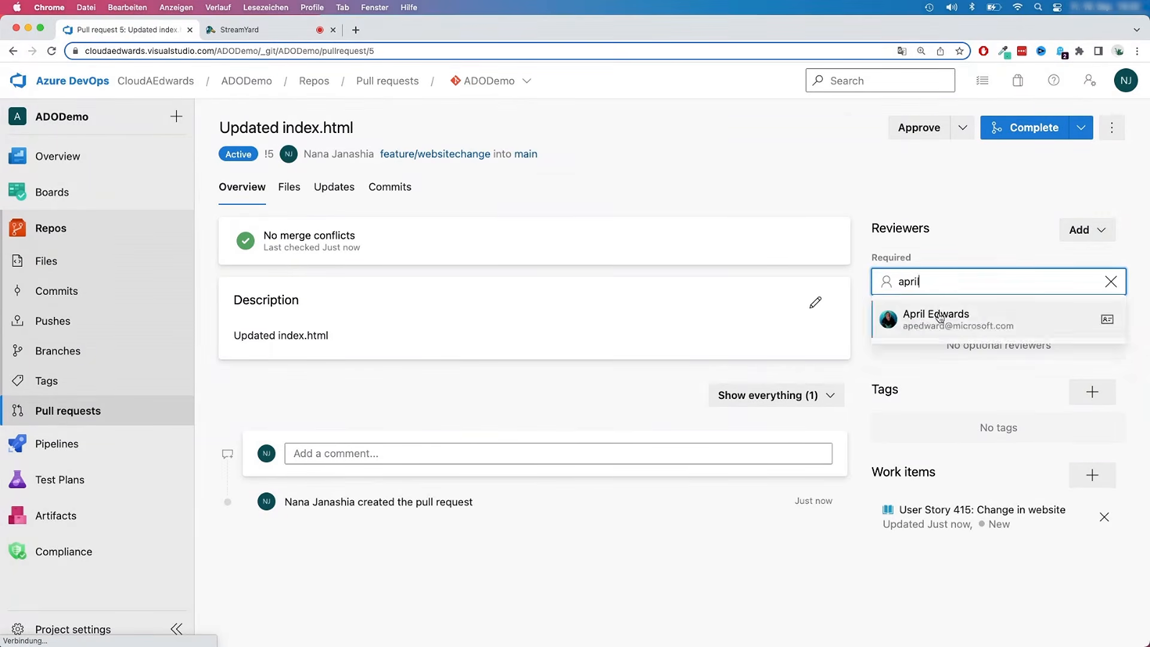
left_click(939, 318)
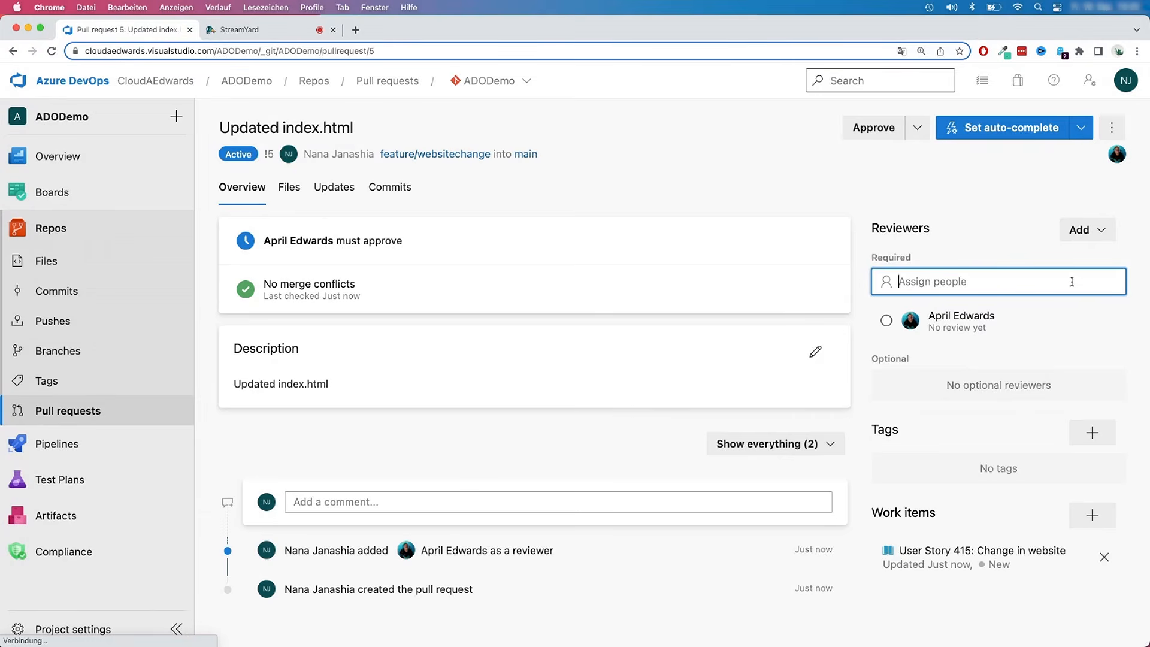
left_click(819, 185)
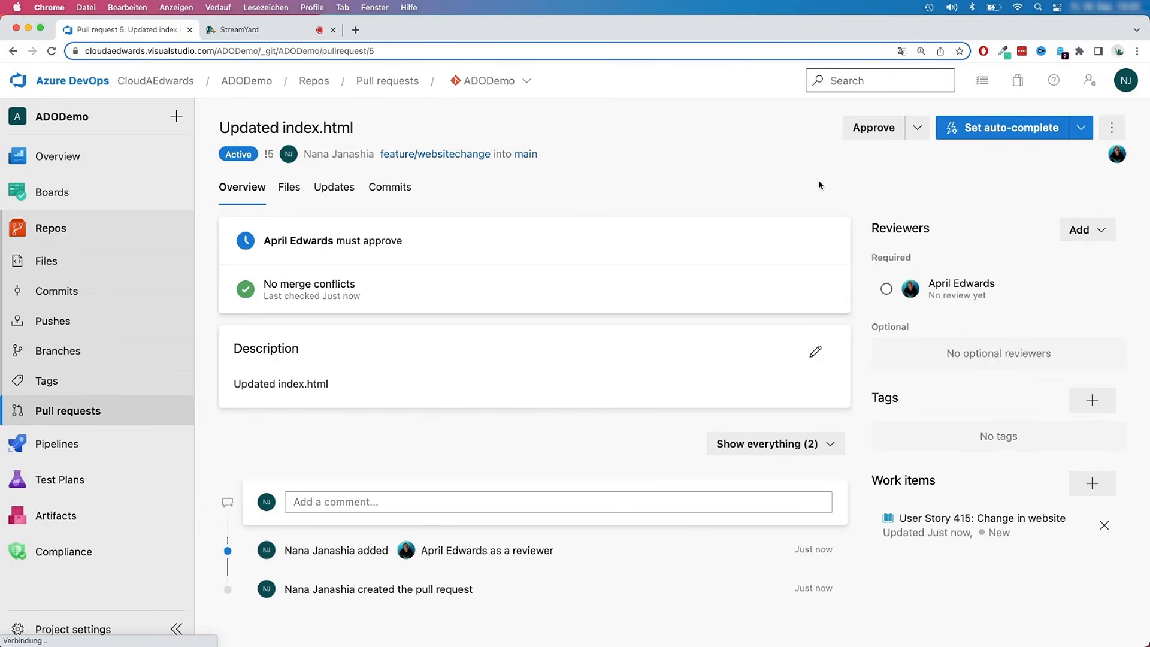
- Examine the pull request's updates and commits, and the changed lines of index.html
left_click(289, 188)
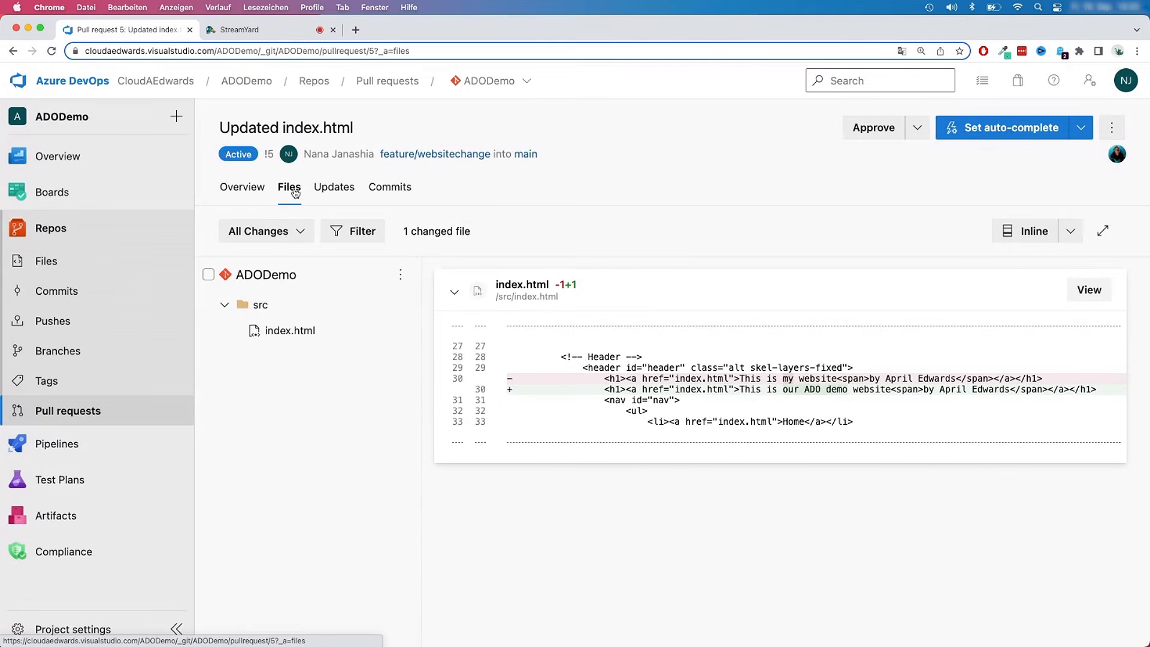
left_click(336, 187)
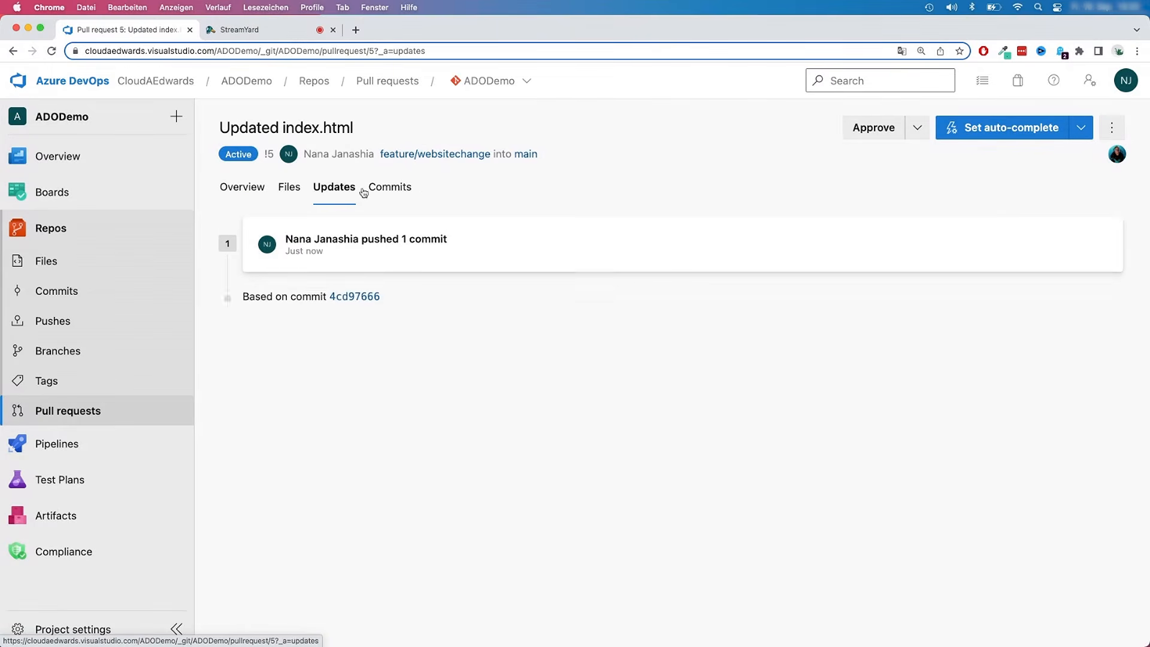
left_click(396, 188)
left_click(289, 187)
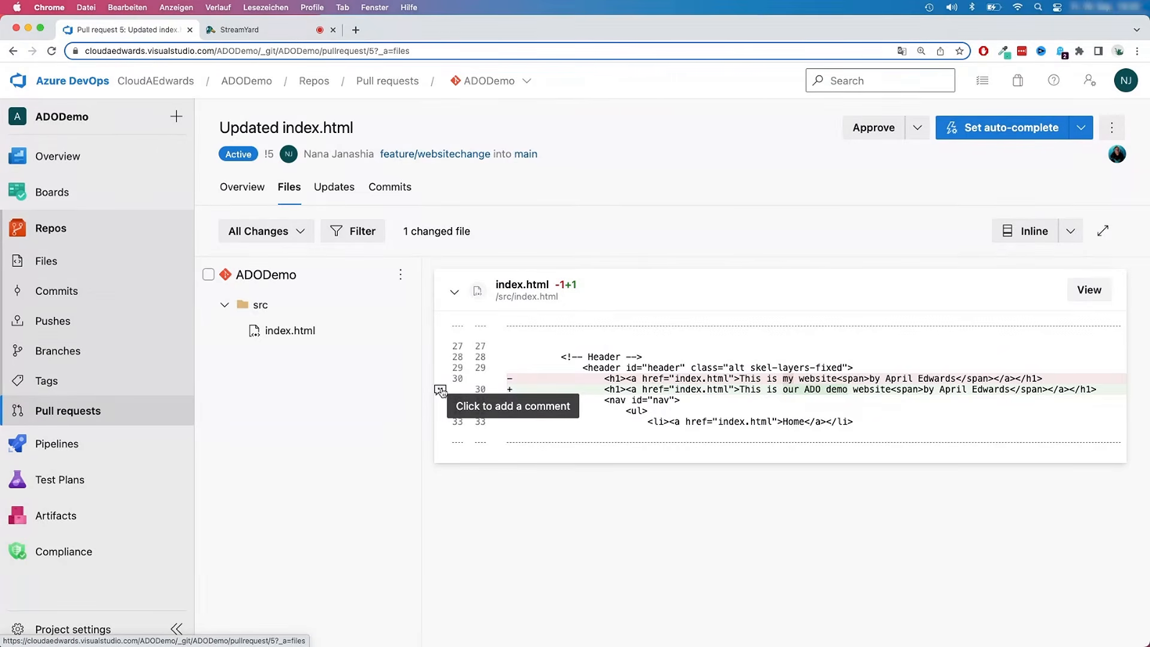
- Post a comment on changed line 30 of index.html: "This is the way I thought of adding the greeting. Let me know if it's fine."
left_click(440, 391)
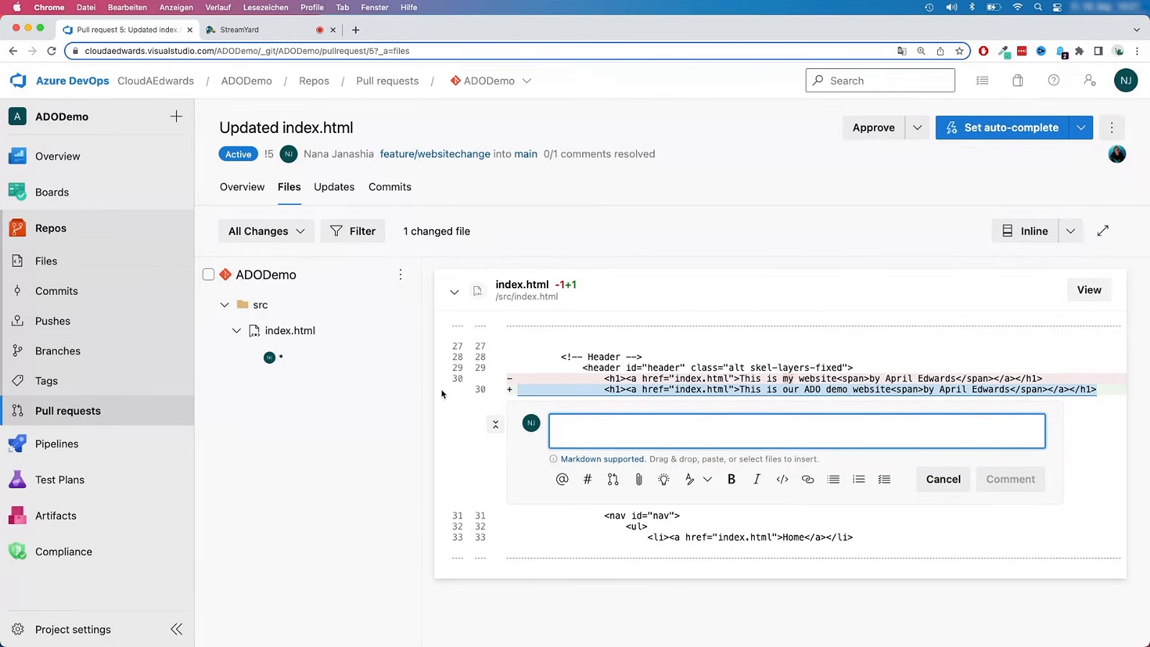
type("This is ")
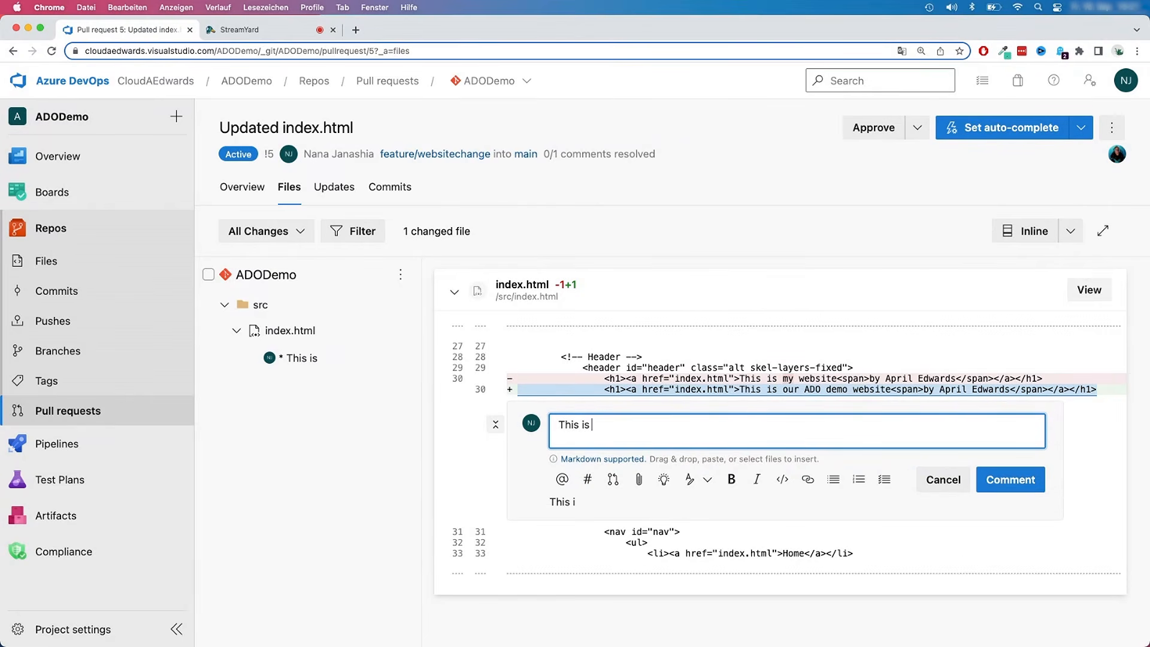
type("the way I thou")
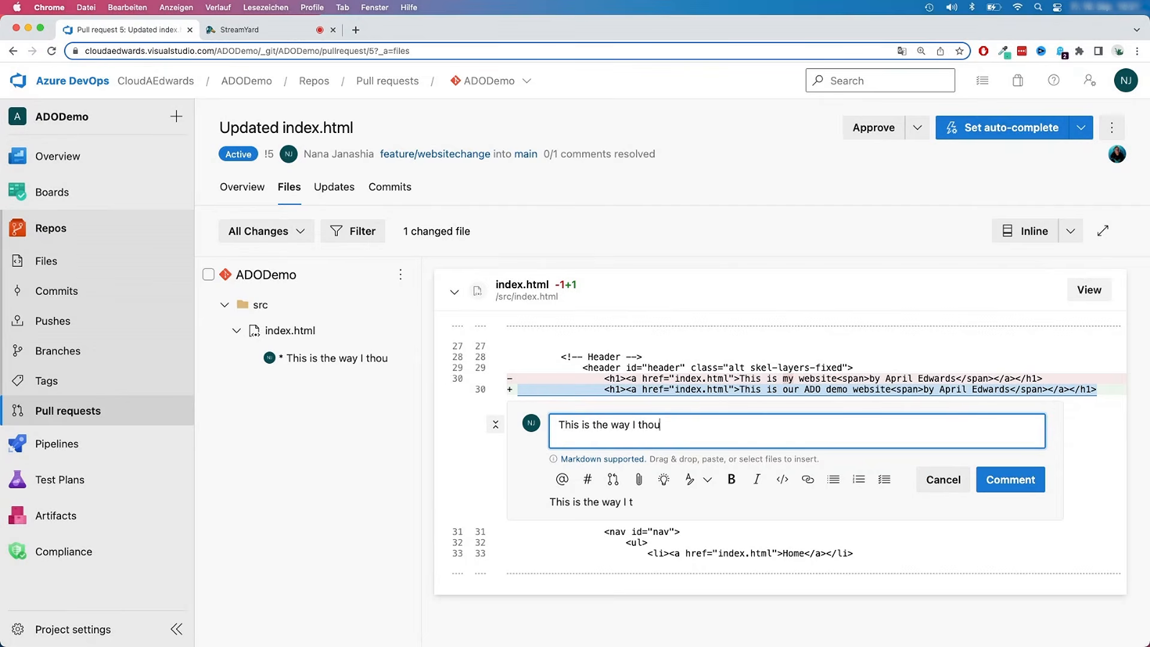
type("ght of ")
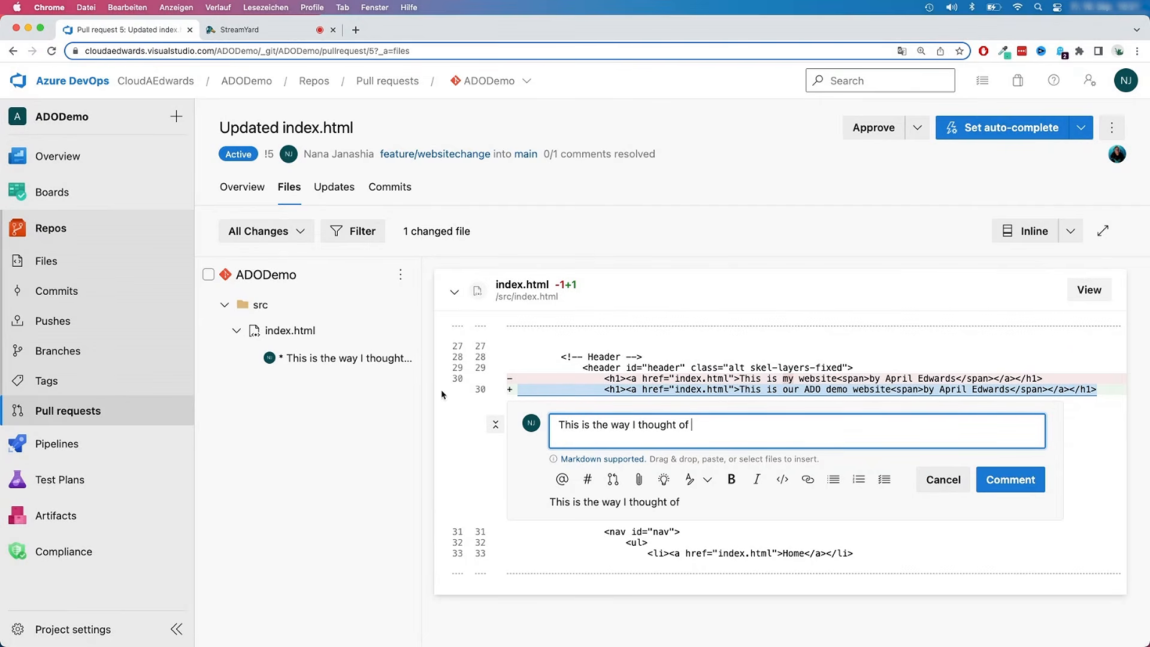
type("adding the g")
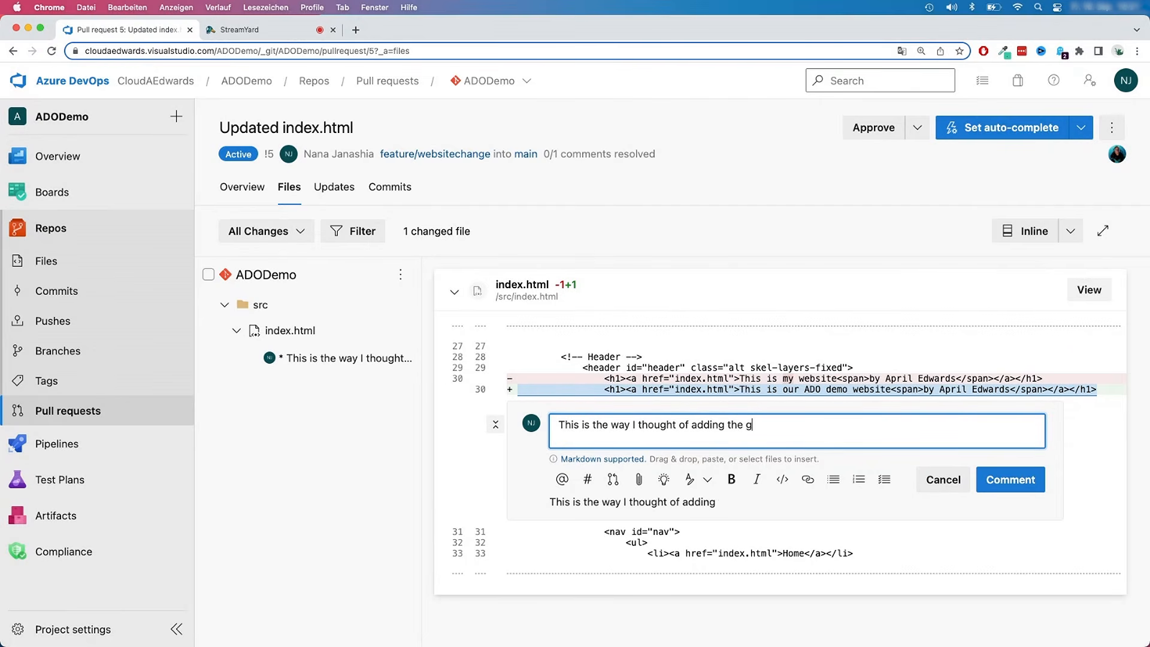
type("reeting. Le")
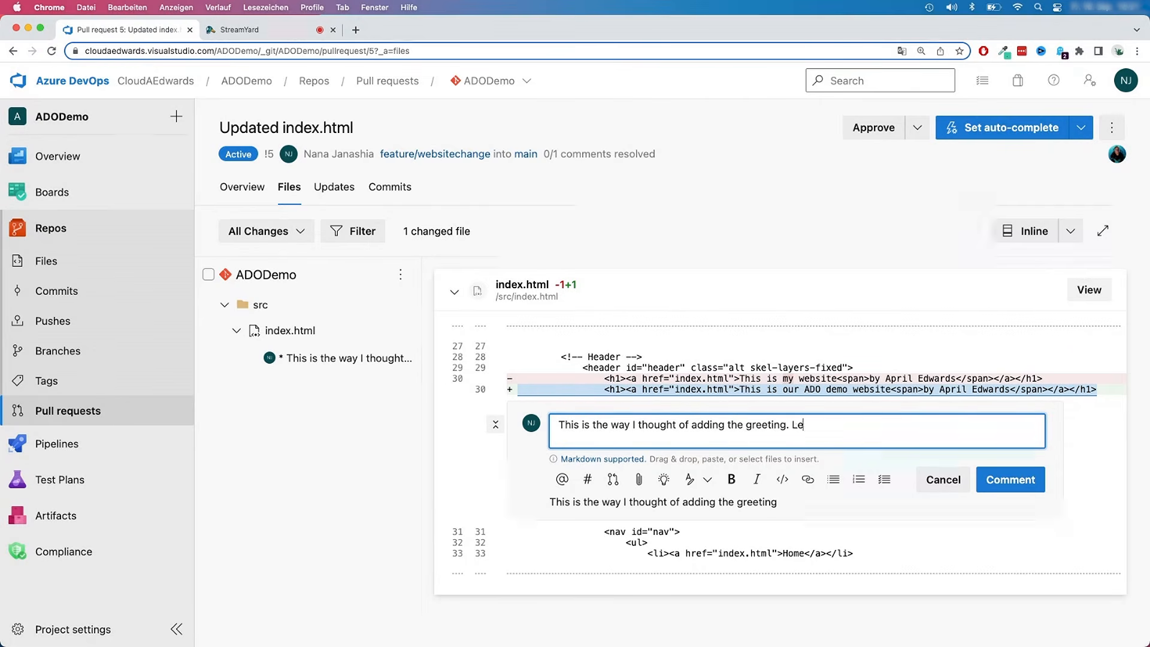
type("t me know if ")
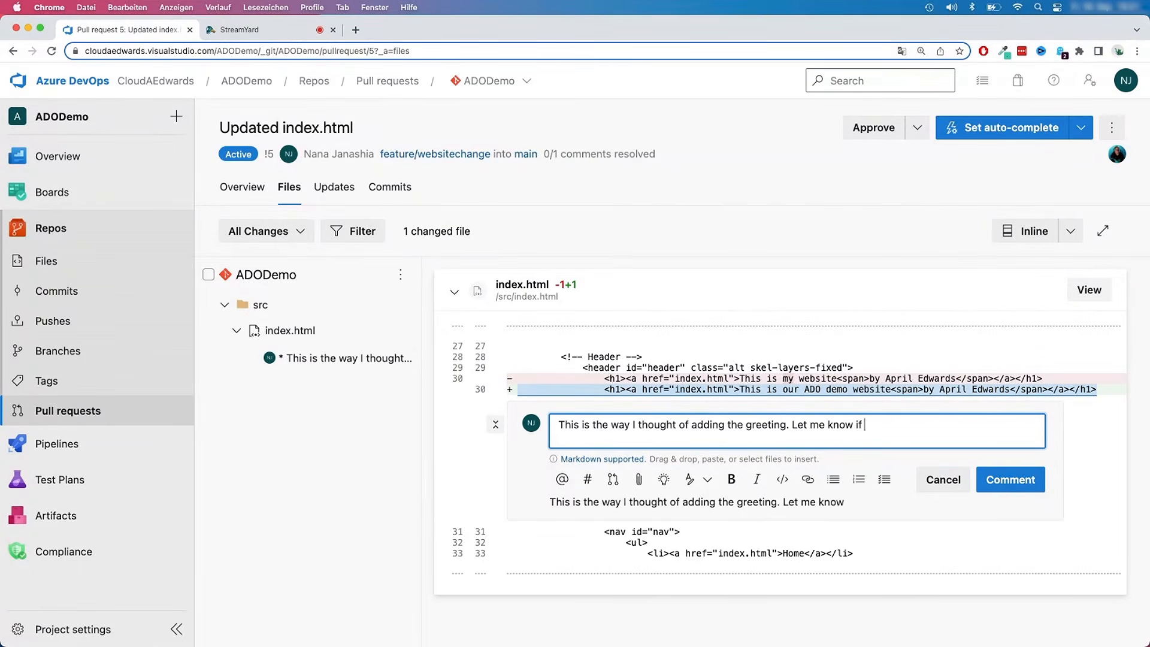
type("it's fine.")
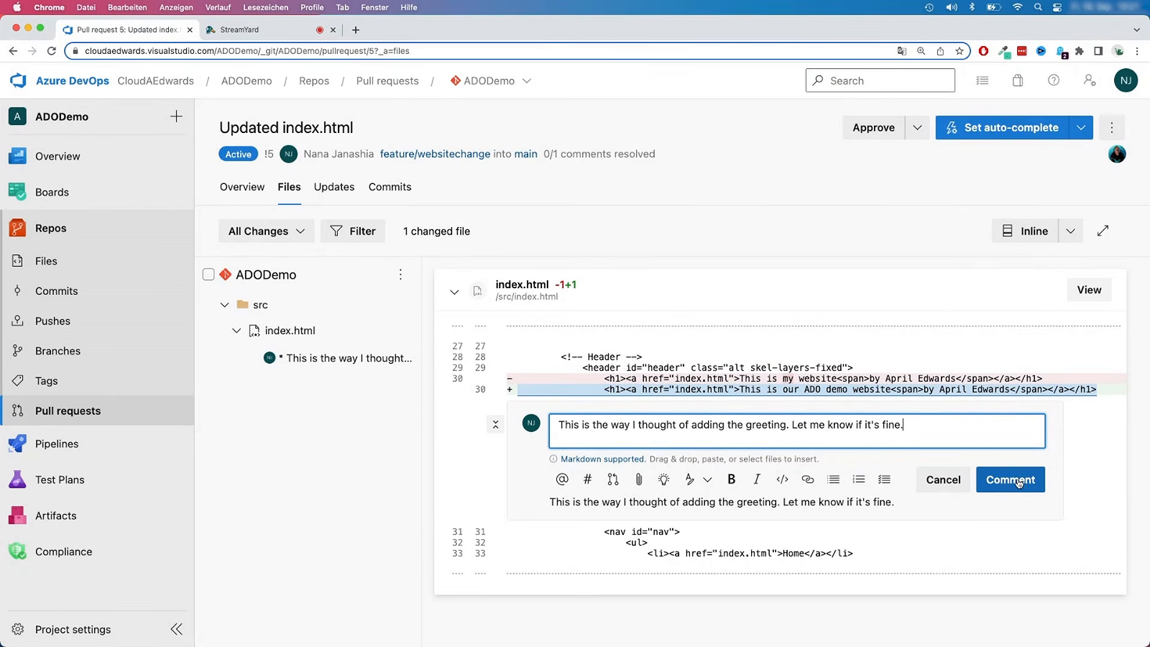
left_click(1019, 482)
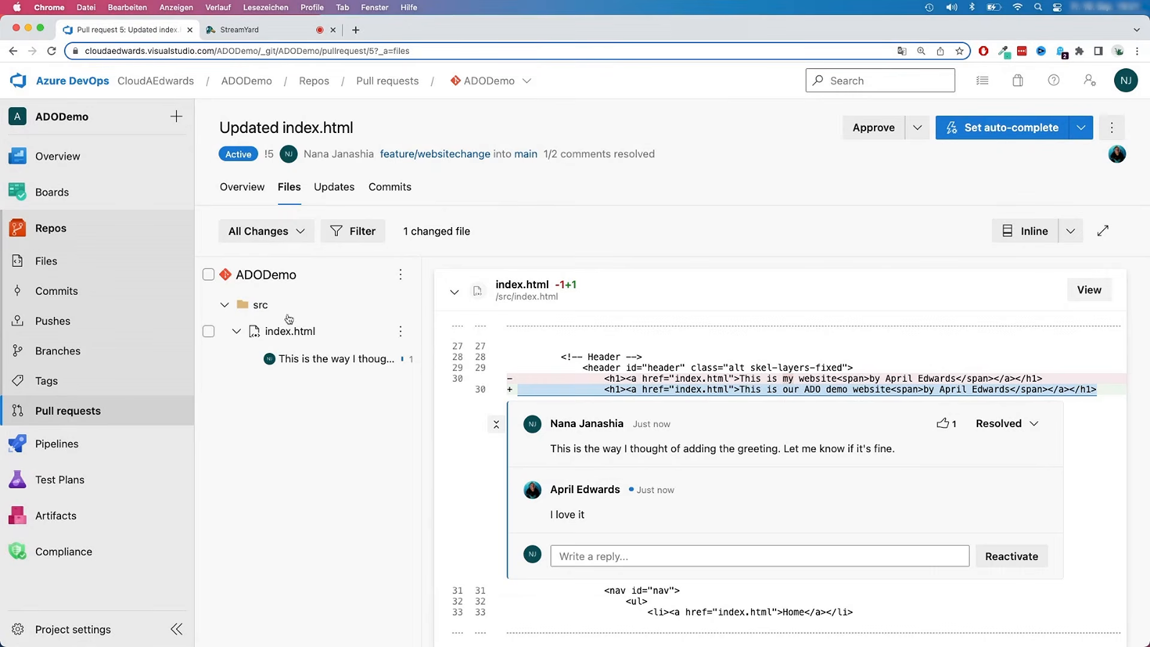
- Reopen the "Updated index.html" pull request's overview and resolve the reviewer's active comment asking to change the name
left_click(244, 185)
left_click(84, 415)
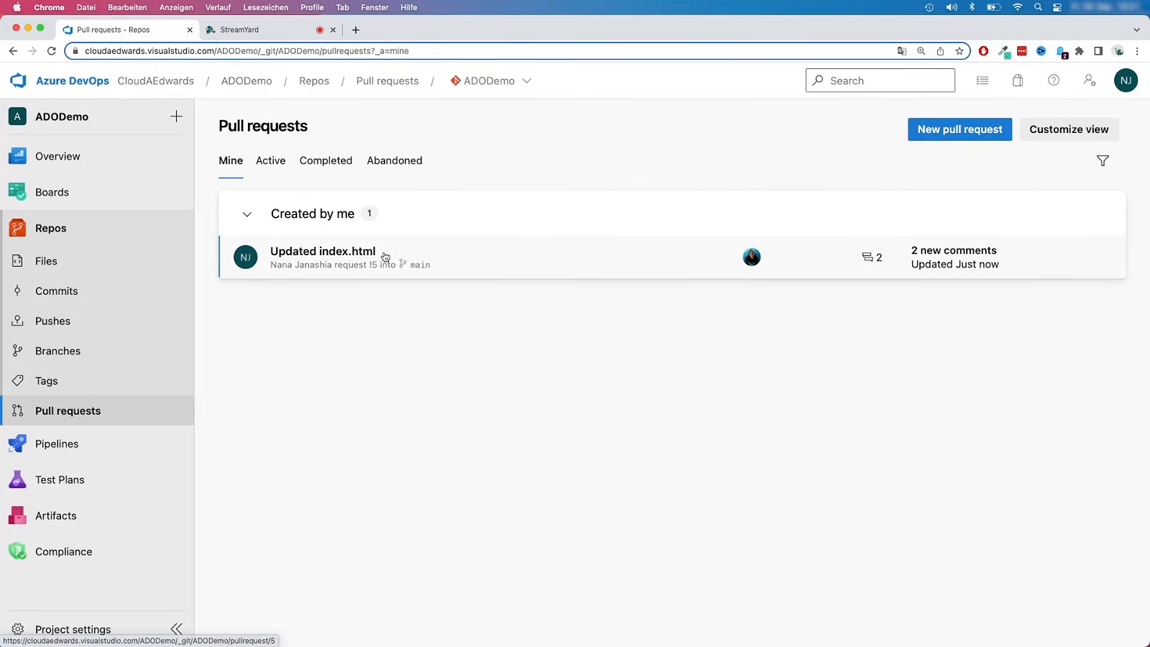
left_click(385, 252)
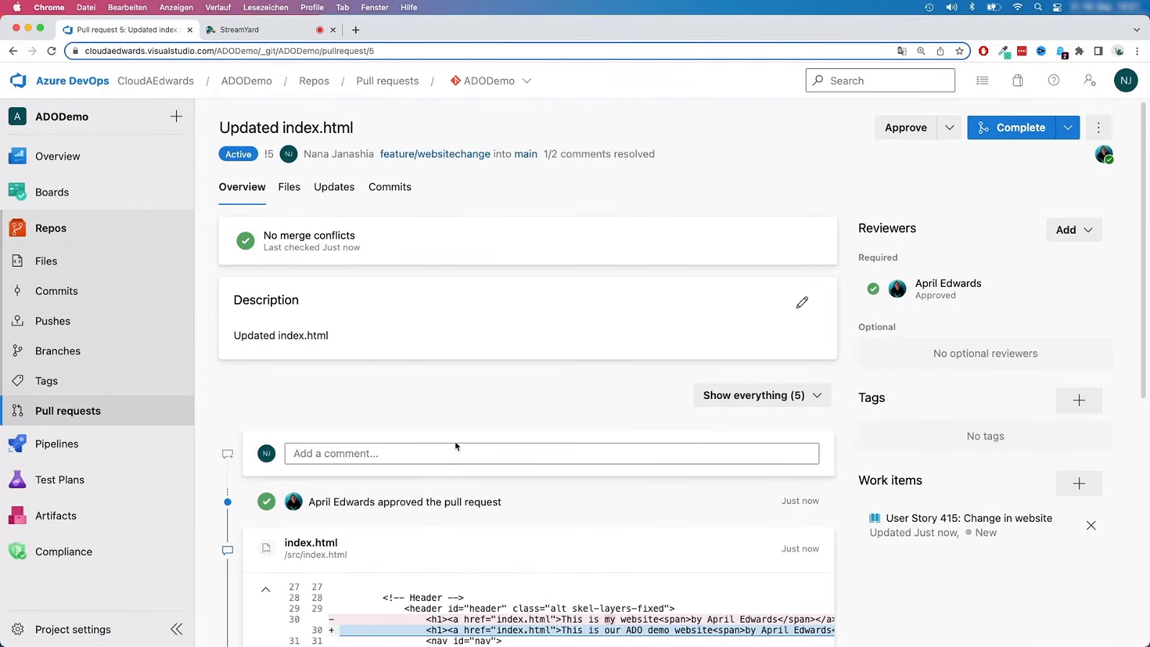
scroll(455, 447, "down", 7)
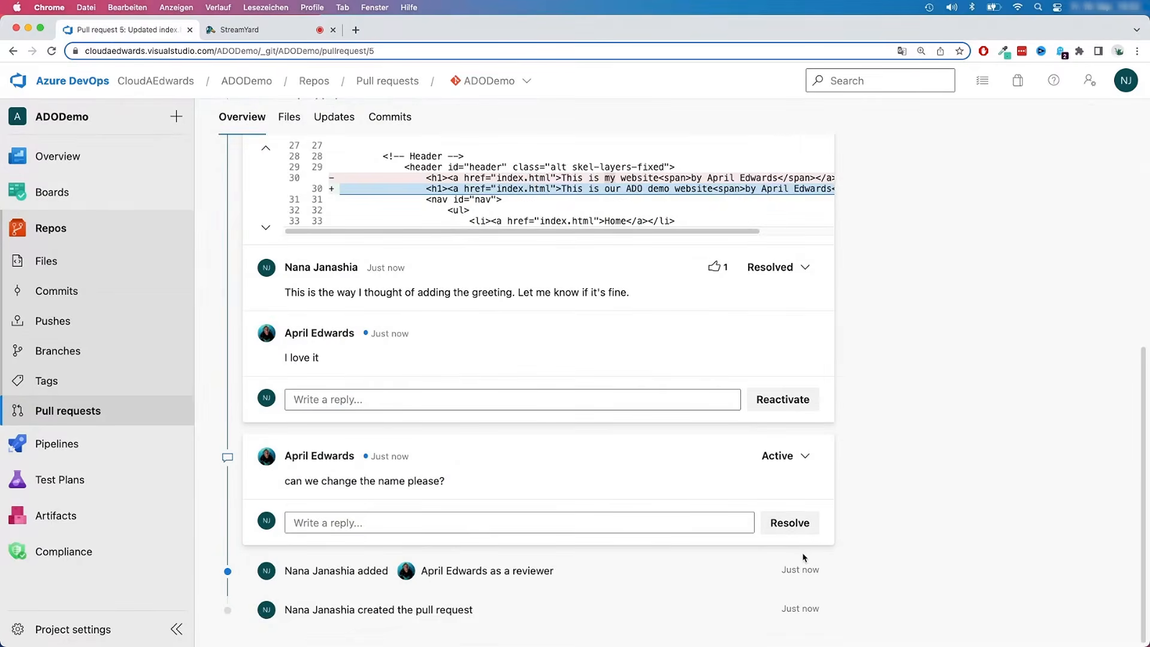
left_click(417, 522)
scroll(359, 468, "down", 1)
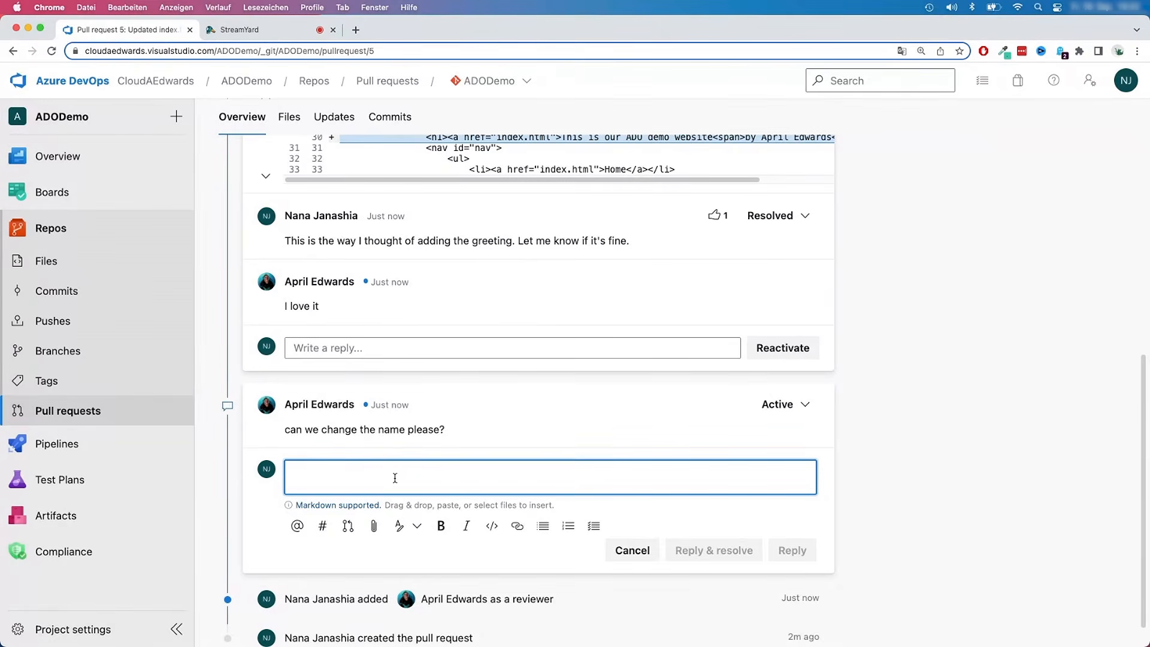
scroll(391, 475, "up", 10)
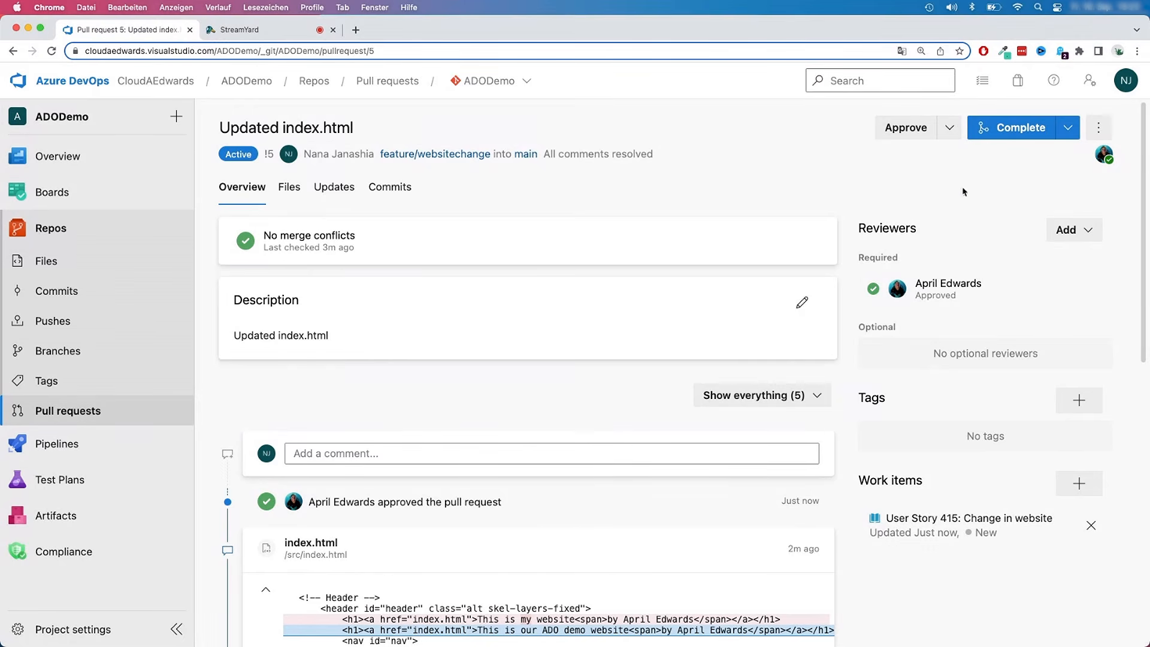
- Complete the pull request with Merge (no fast forward), completing associated work items and deleting feature/websitechange, and return to the pull request list
left_click(1012, 130)
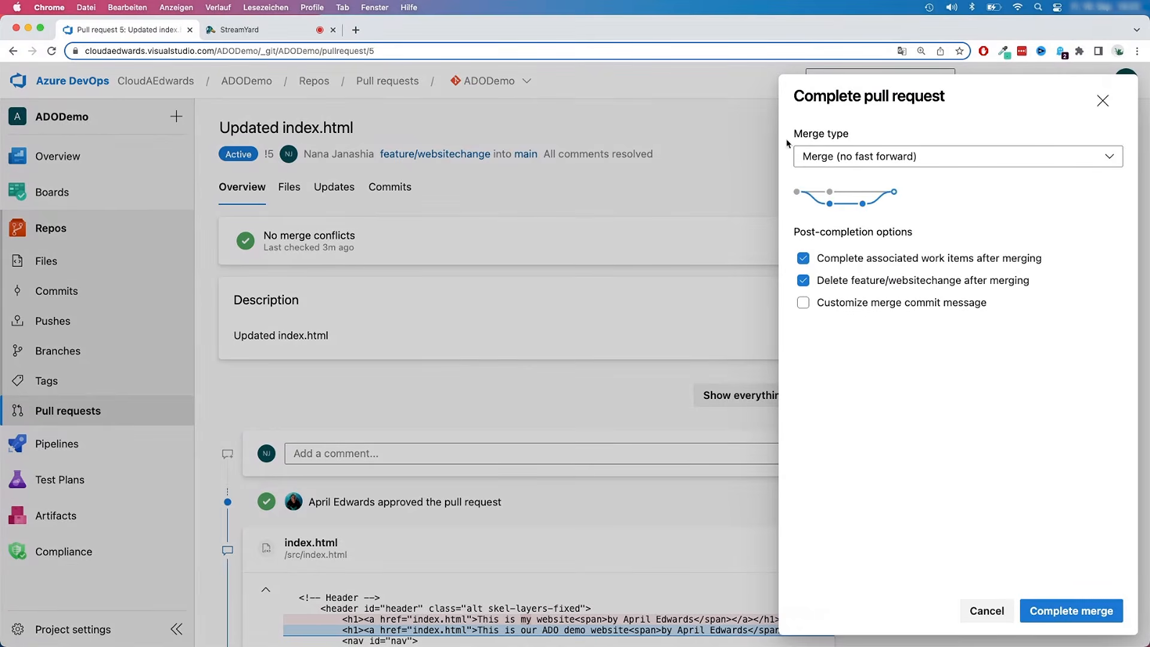
left_click(1090, 614)
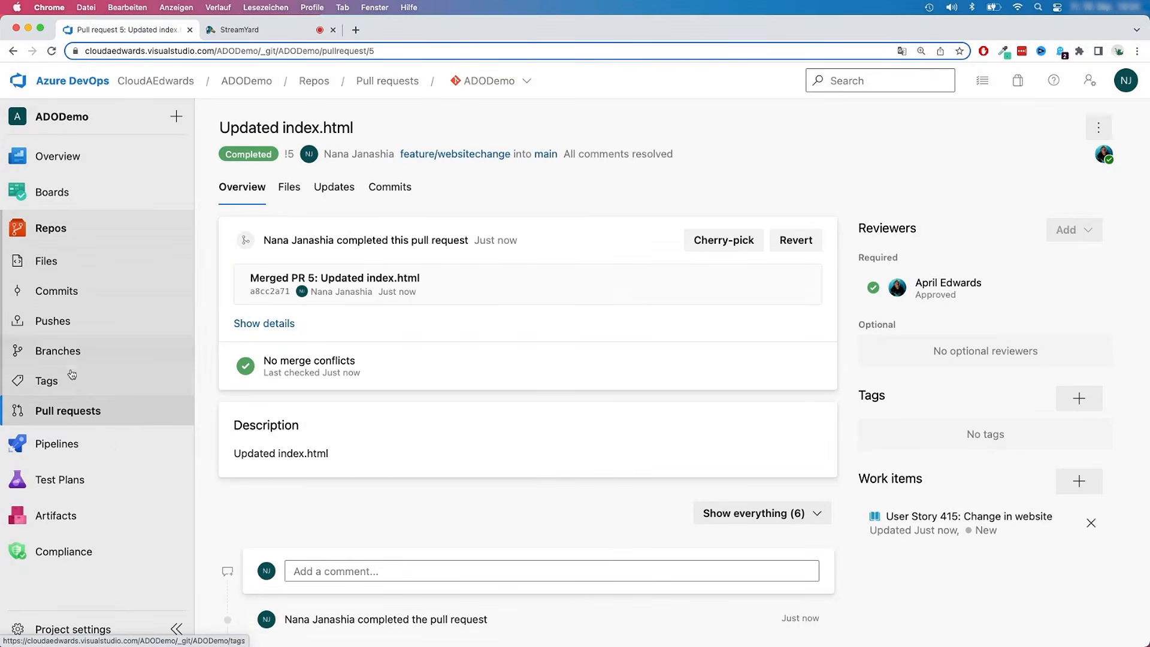
left_click(70, 413)
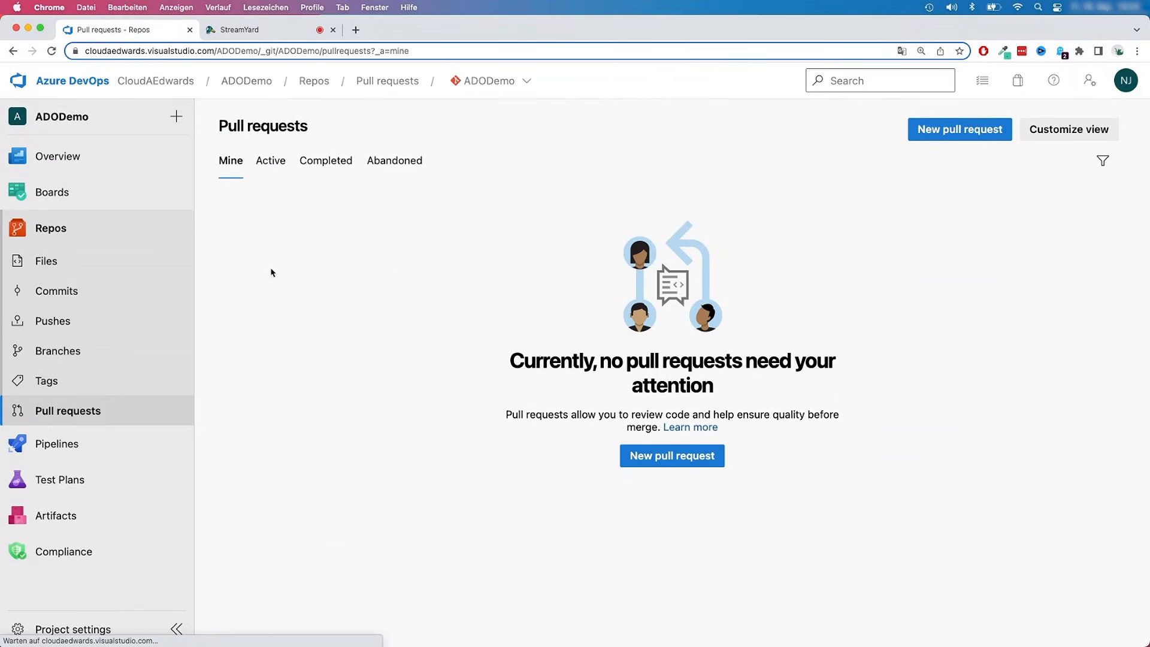
- Open src/index.html on the main branch and examine the merged header line of the website
left_click(78, 268)
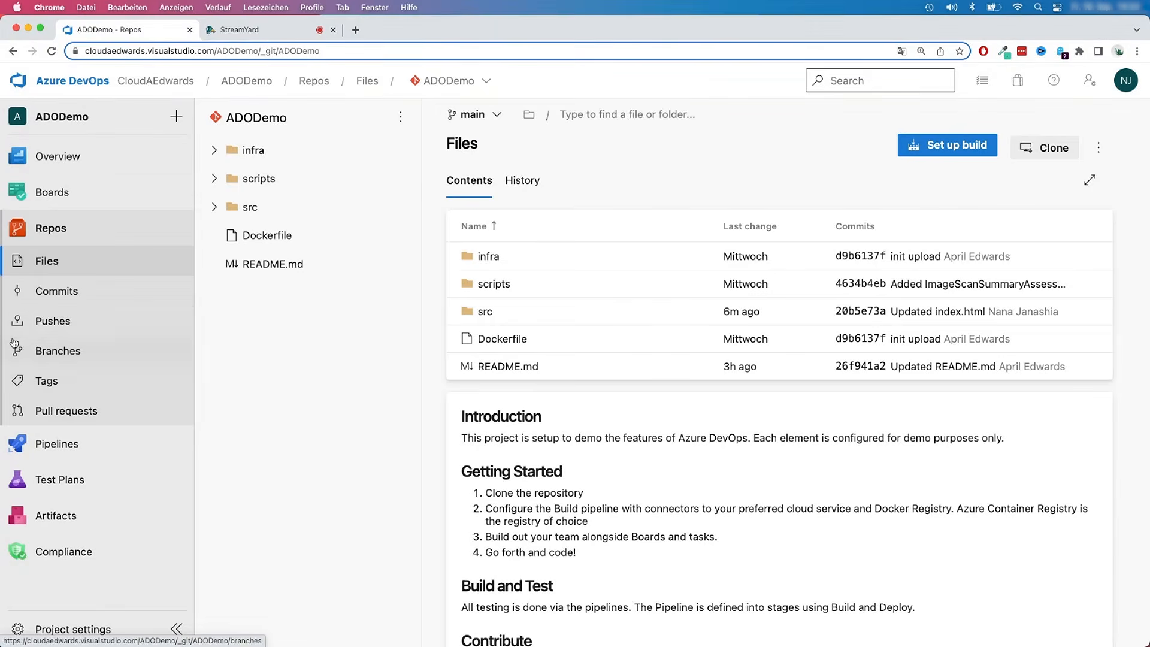
left_click(482, 312)
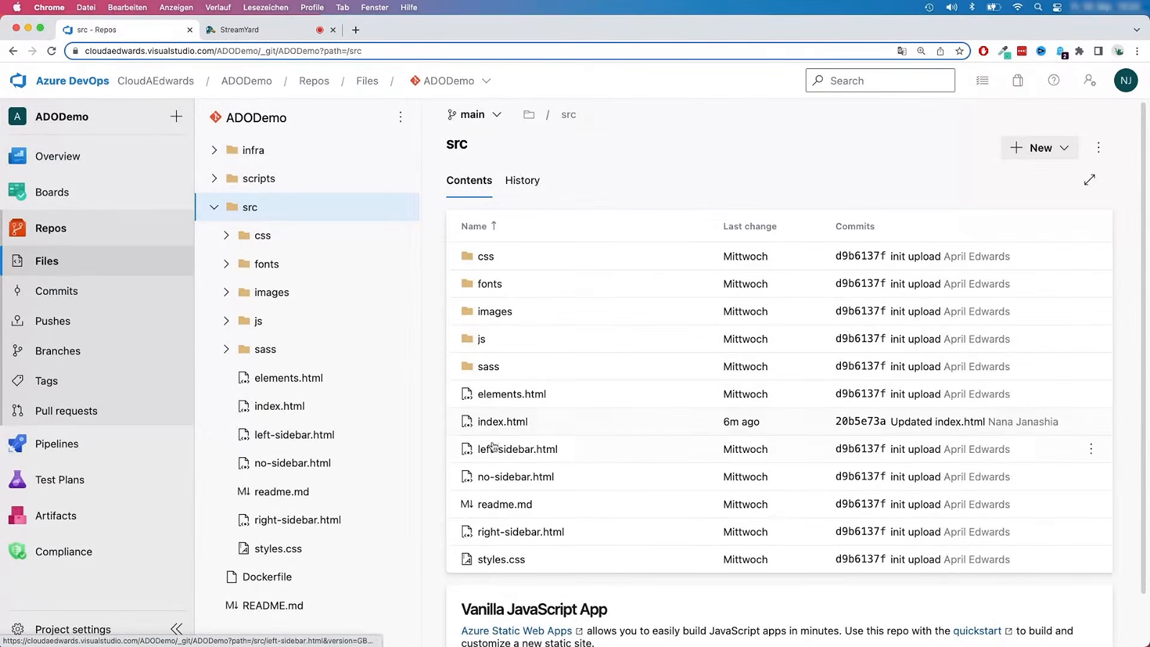
left_click(497, 421)
scroll(711, 486, "down", 5)
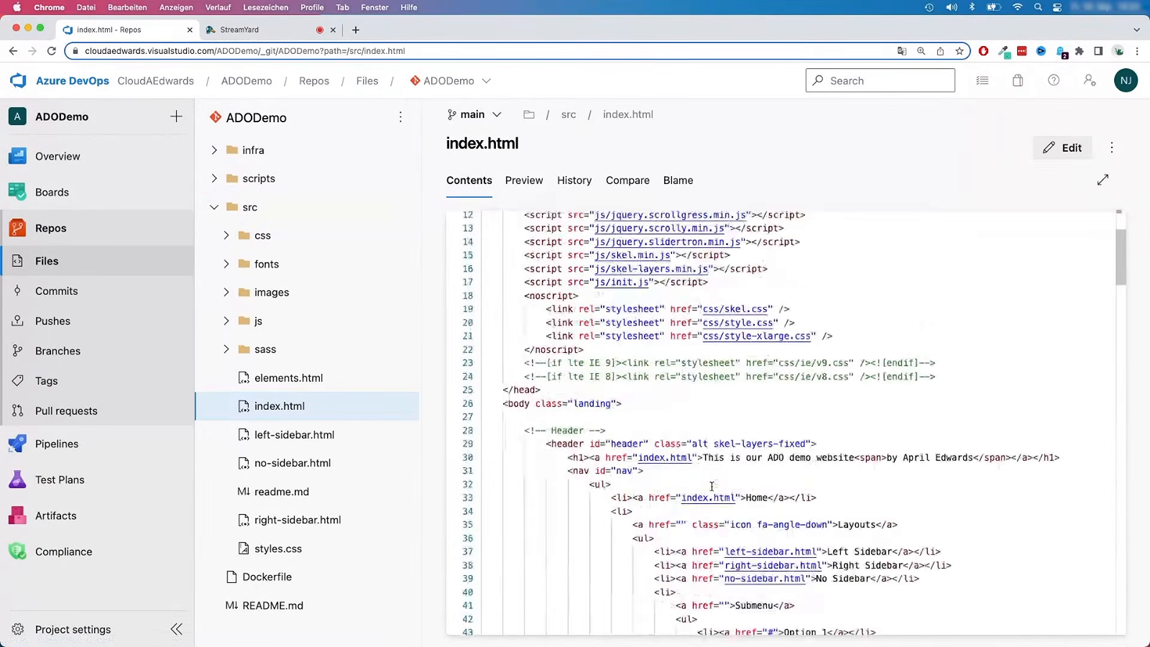
left_click_drag(822, 385, 730, 384)
left_click(789, 421)
left_click(726, 414)
left_click(620, 436)
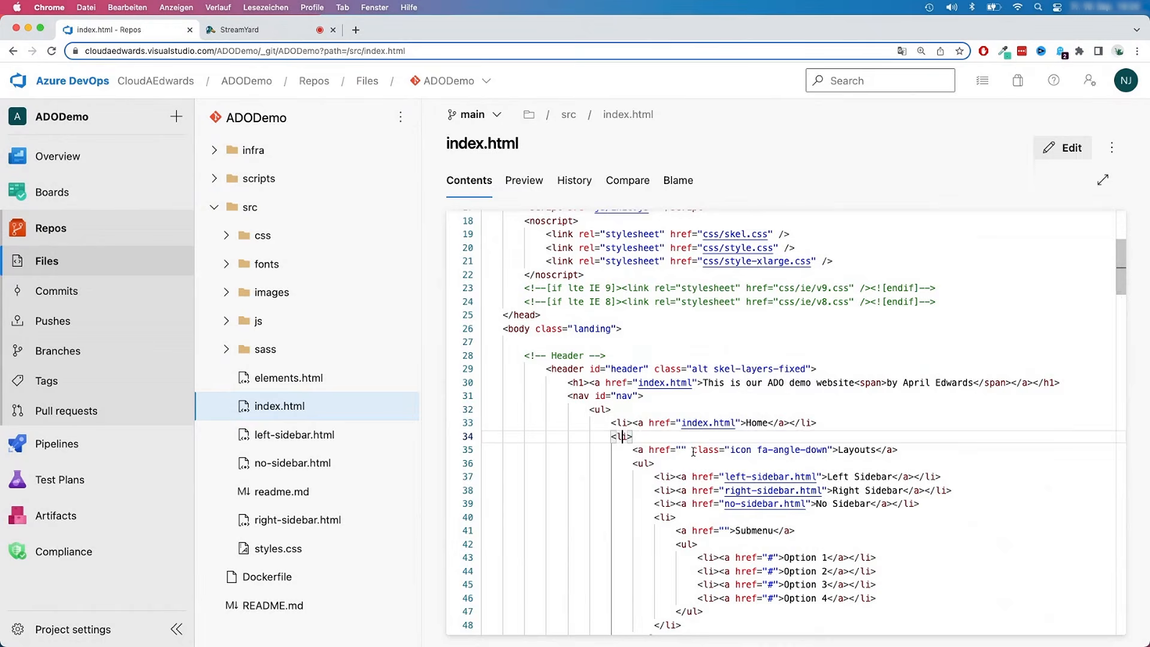
left_click(742, 476)
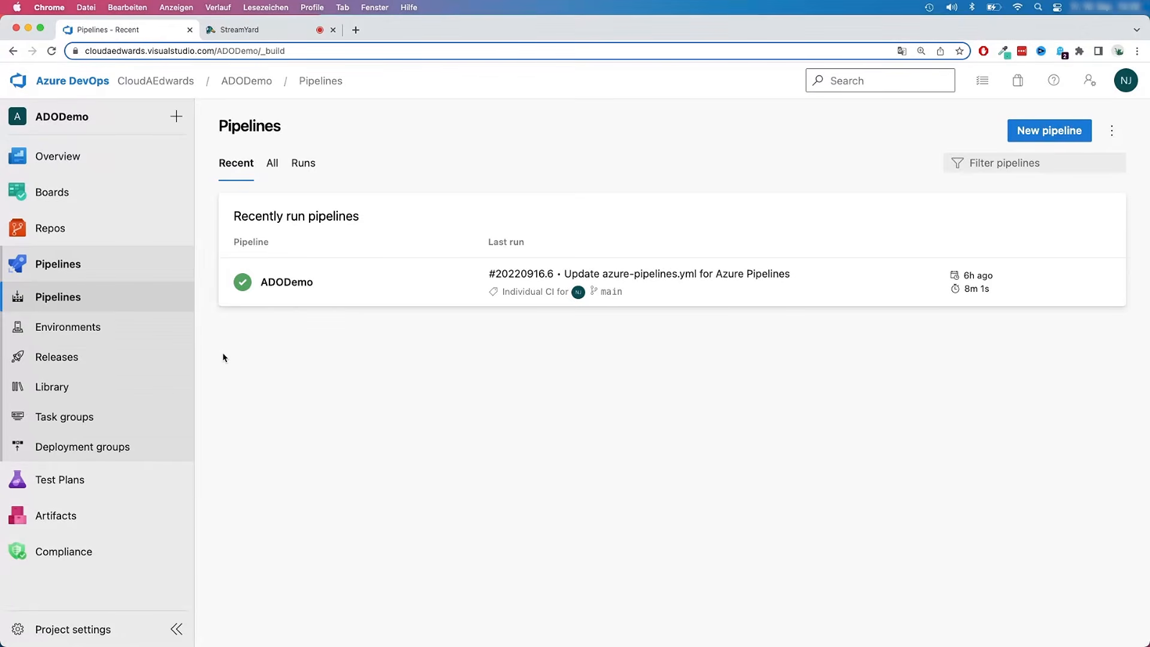
- Create an empty azure-pipelines.yml in the root of the ADODemo repository and commit it to main with the comment "Added azure-pipelines.yml"
left_click(108, 222)
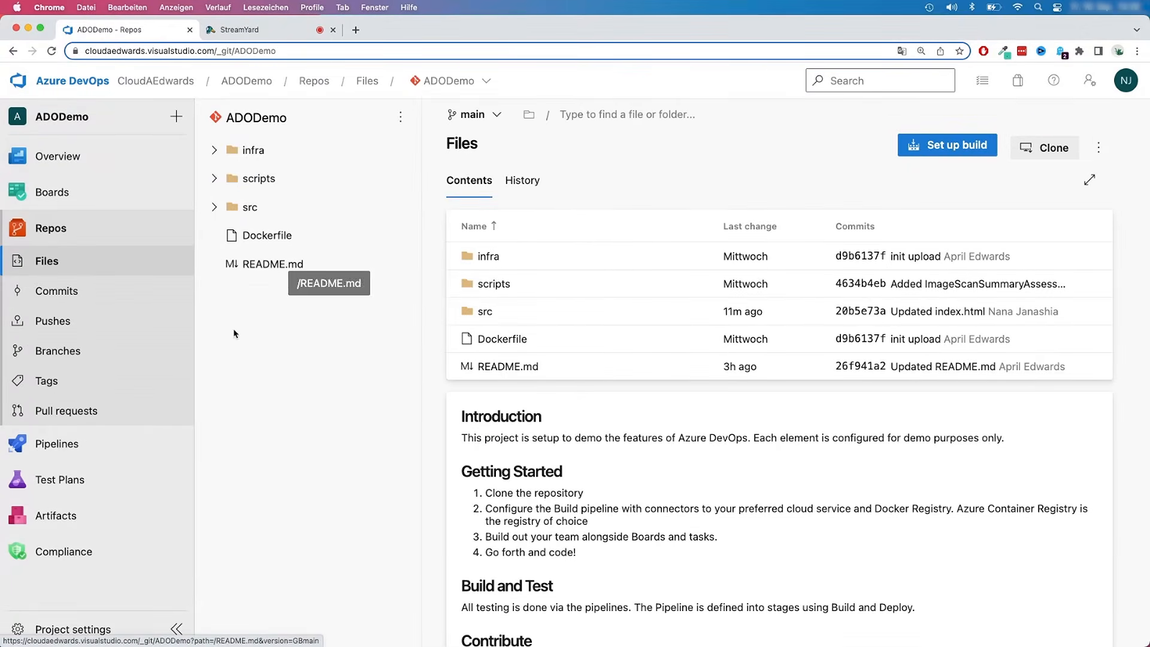
left_click(63, 443)
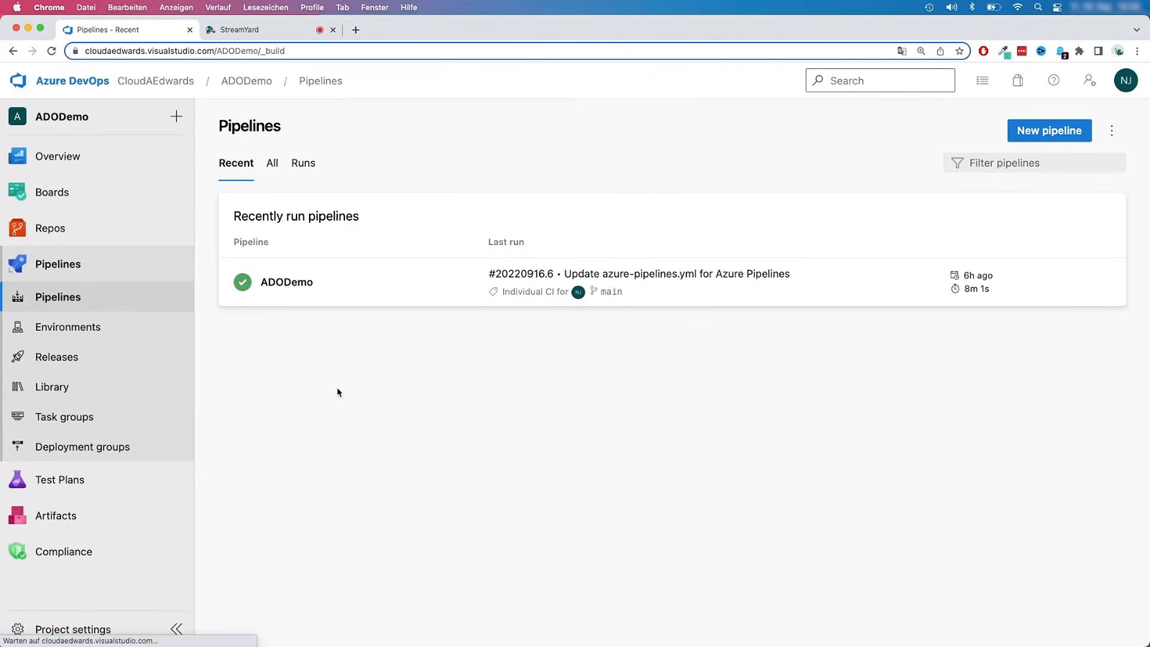
left_click(67, 226)
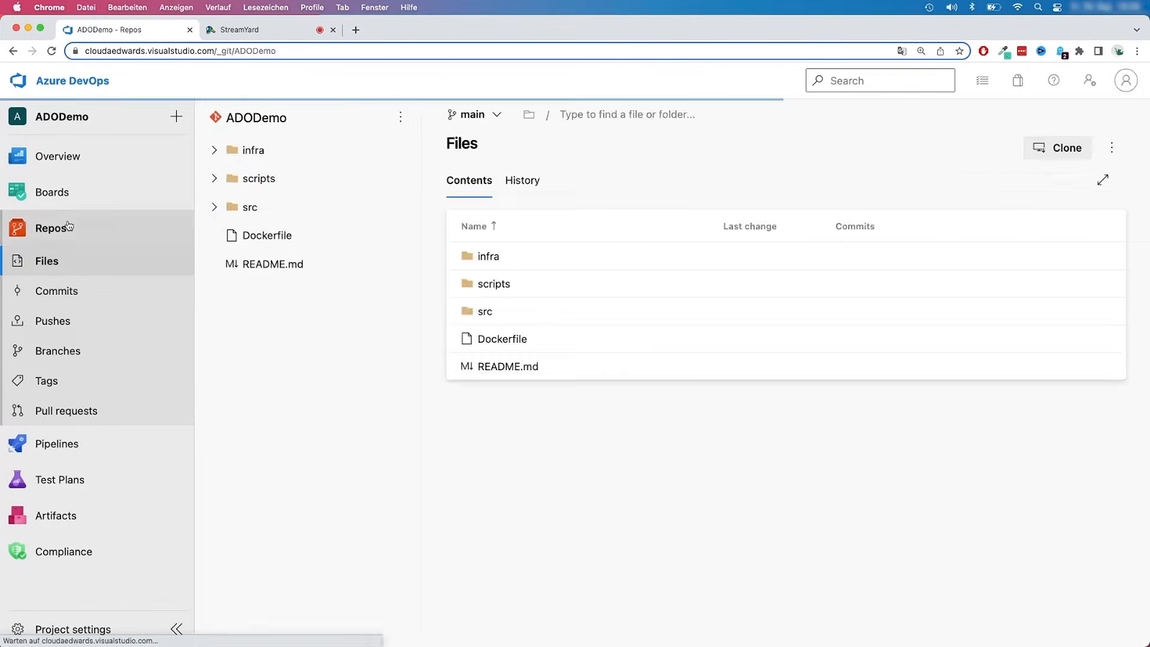
left_click(400, 117)
mouse_move(332, 212)
left_click(468, 202)
type("azur")
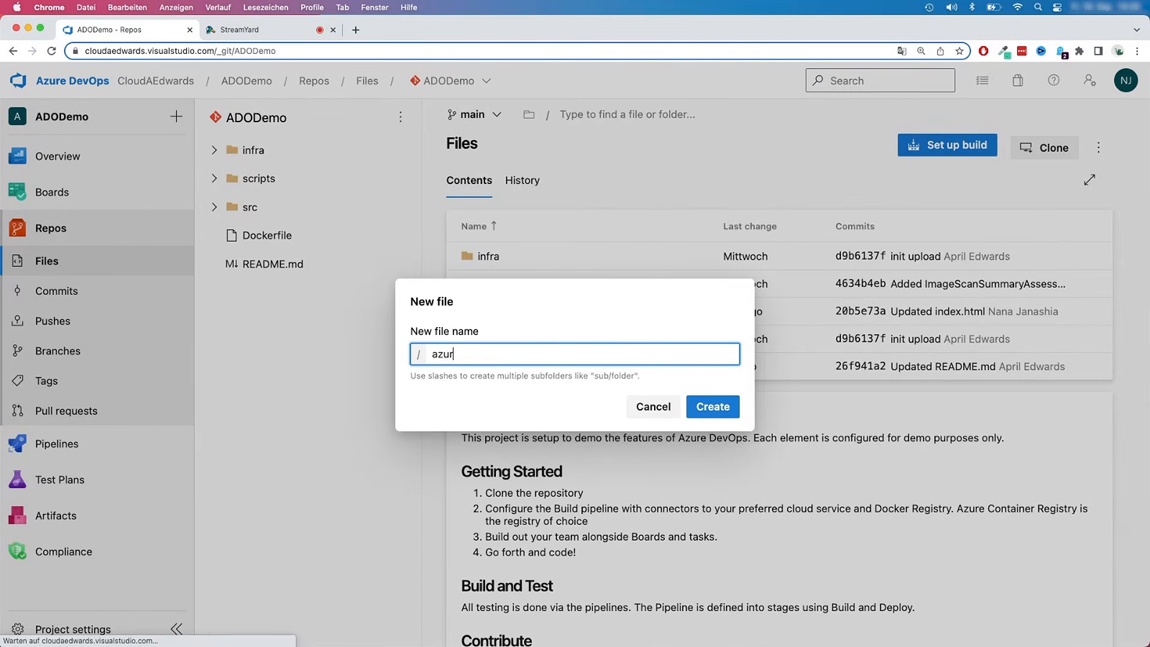
type("e-pipelines.yml")
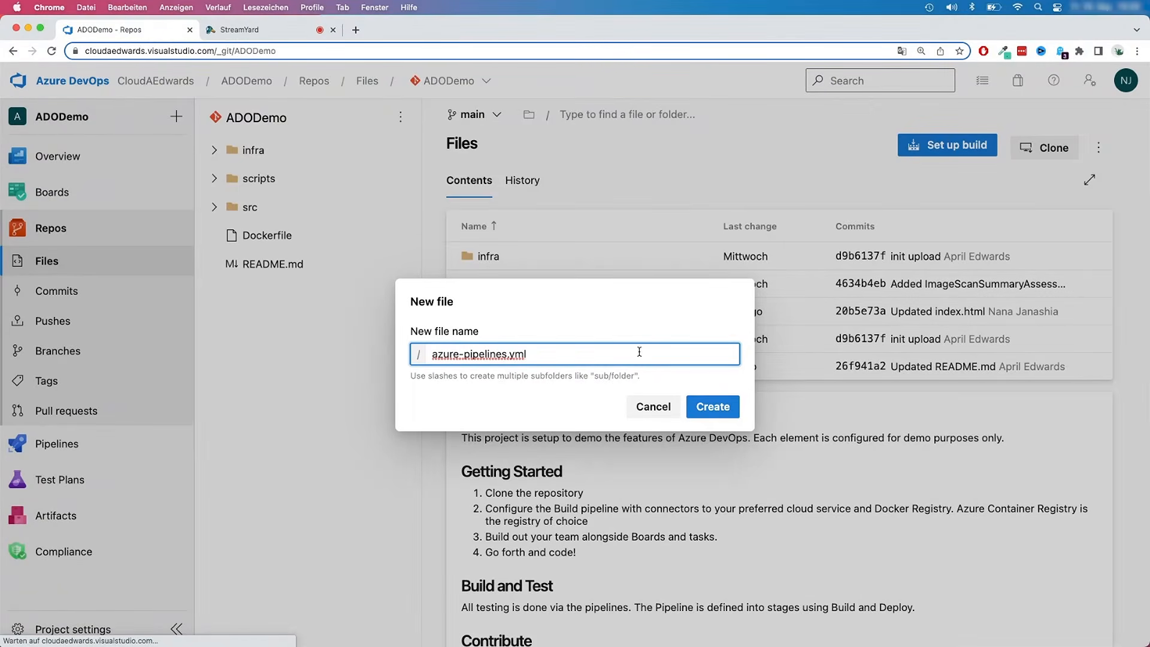
left_click(705, 406)
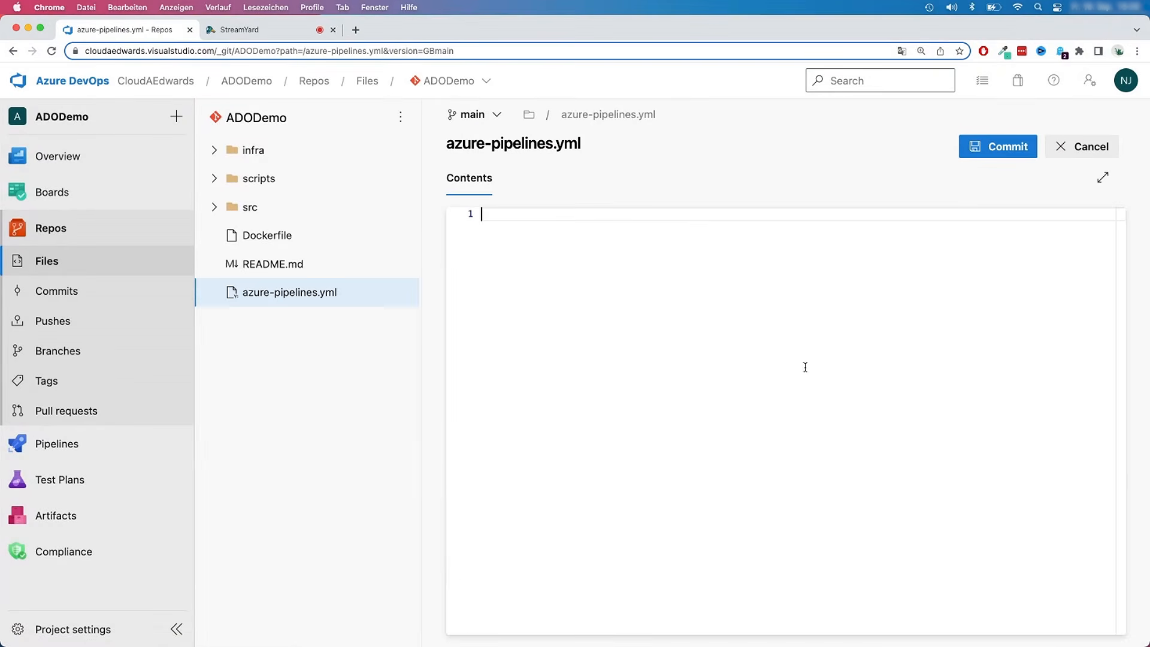
left_click(994, 152)
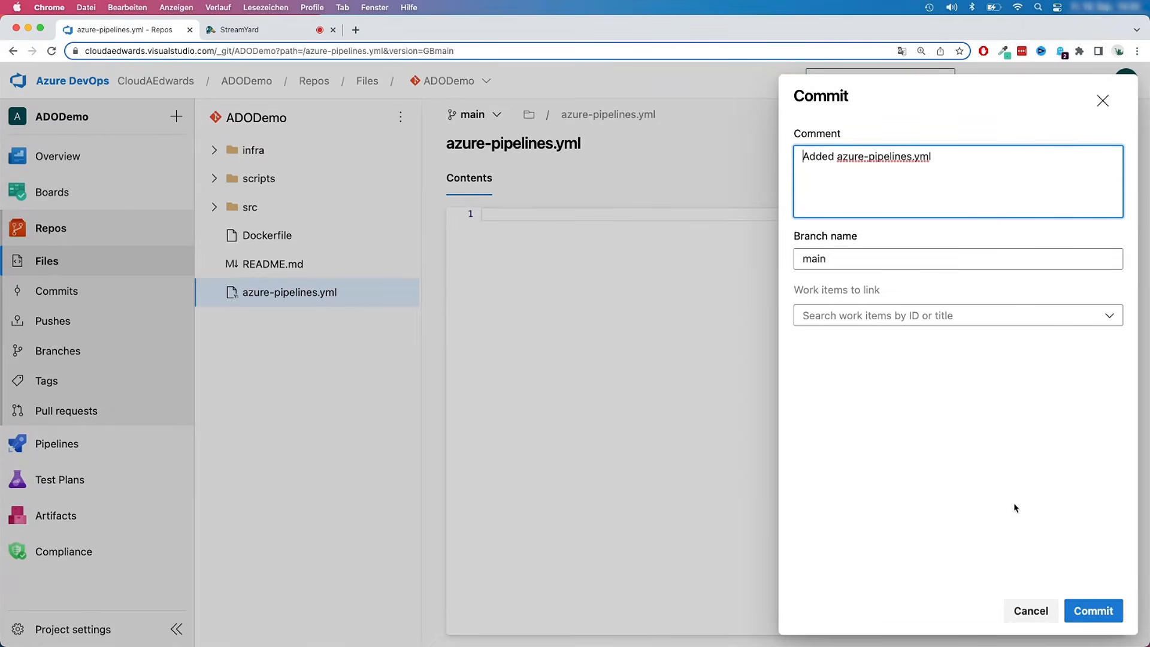
left_click(1106, 612)
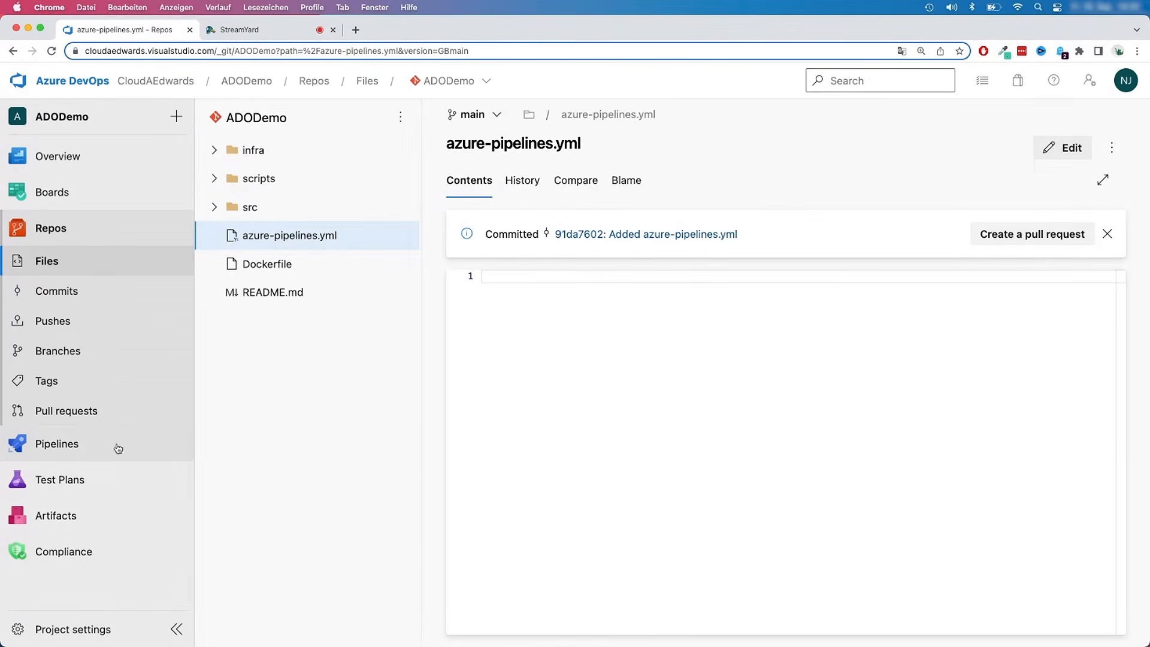
- Open the existing ADODemo pipeline for editing so its azure-pipelines.yml on main is shown in the YAML editor
left_click(54, 444)
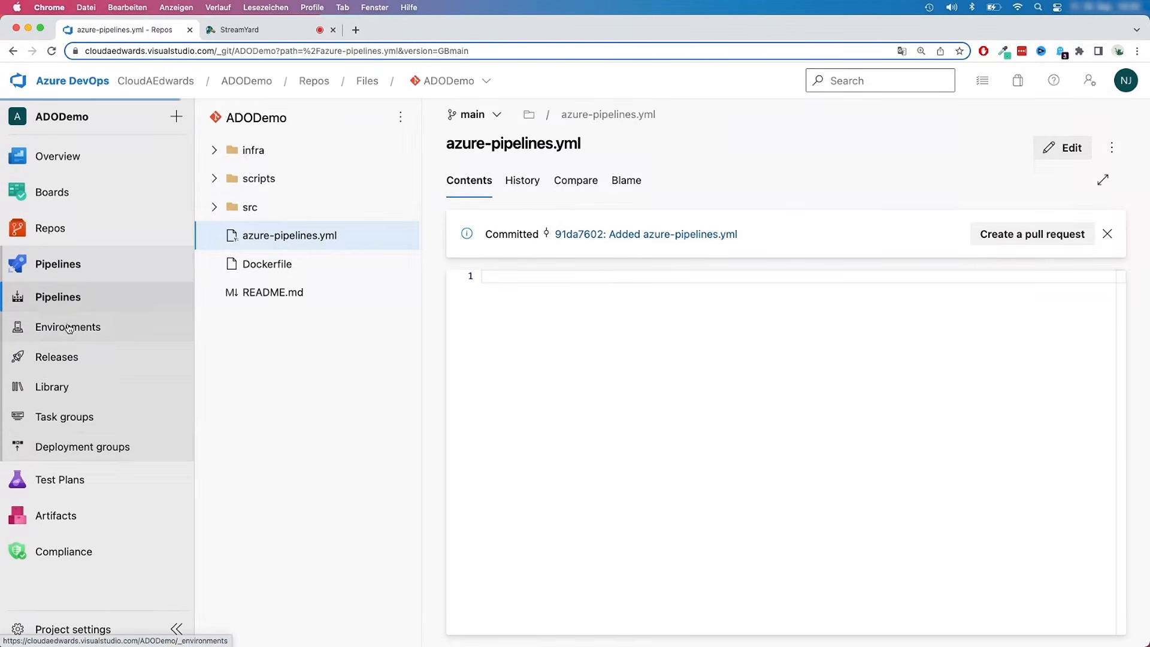
left_click(1104, 282)
left_click(1009, 316)
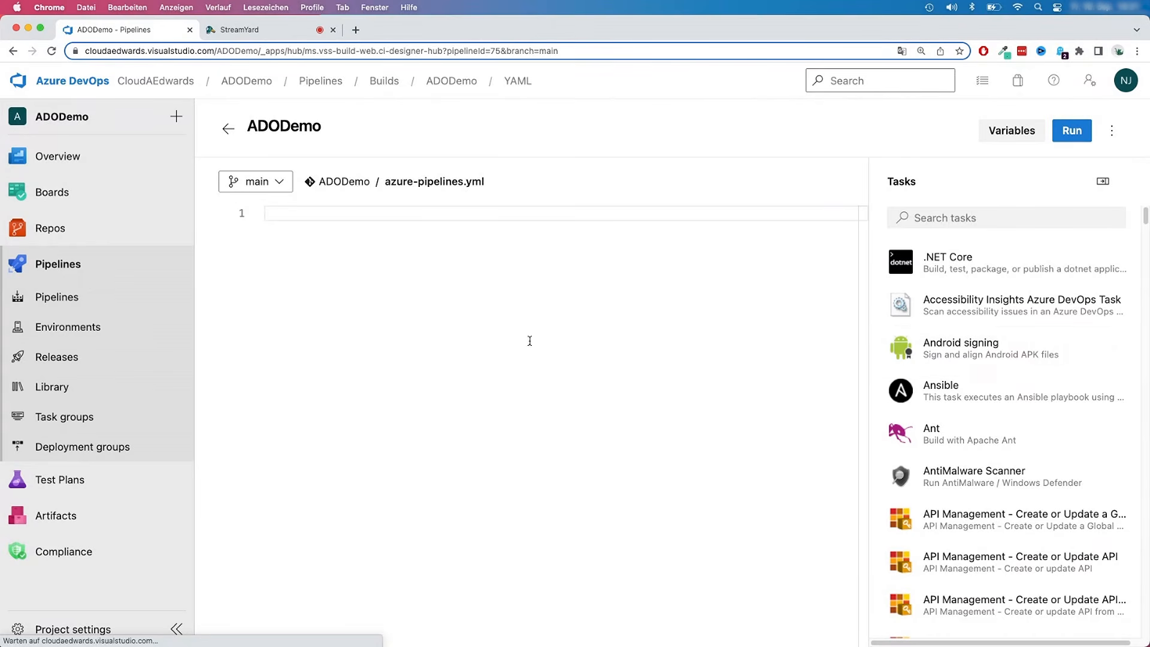
- Add a "trigger:" section with the entry "- main" to azure-pipelines.yml, followed by a blank line
type("triggers")
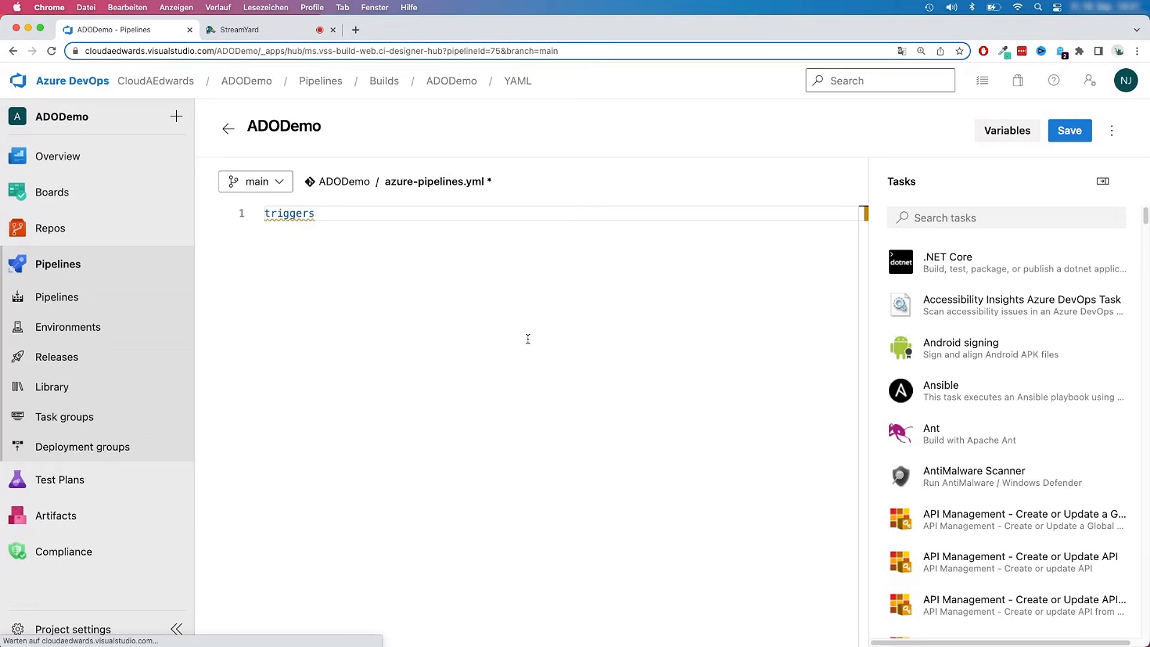
key("BackSpace")
type(":")
key("Return")
key("Escape")
type("- main")
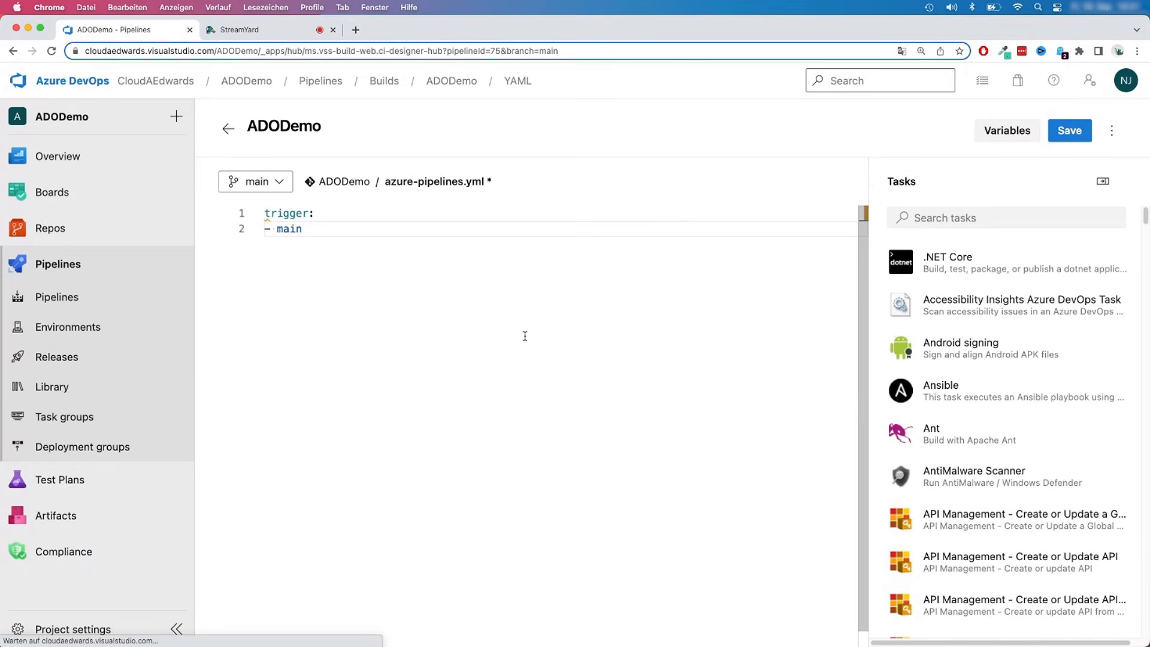
key("Return")
key("Return")
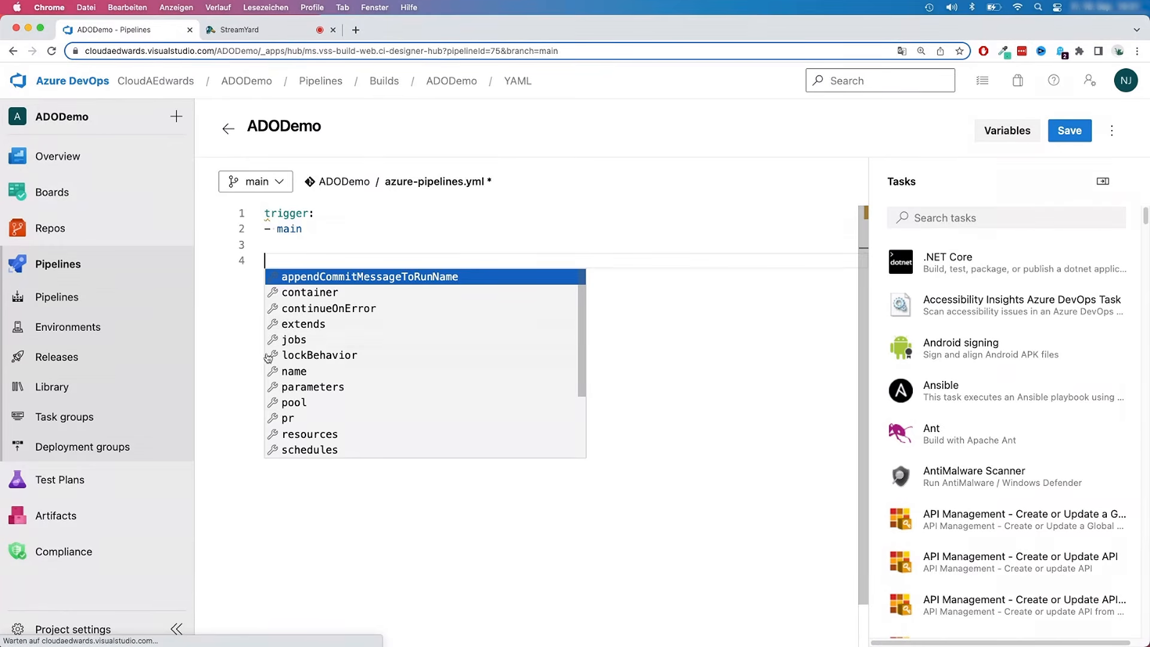
- Add a "pool:" section on line 4 of azure-pipelines.yml, below the trigger, and start an indented line under it
mouse_move(81, 229)
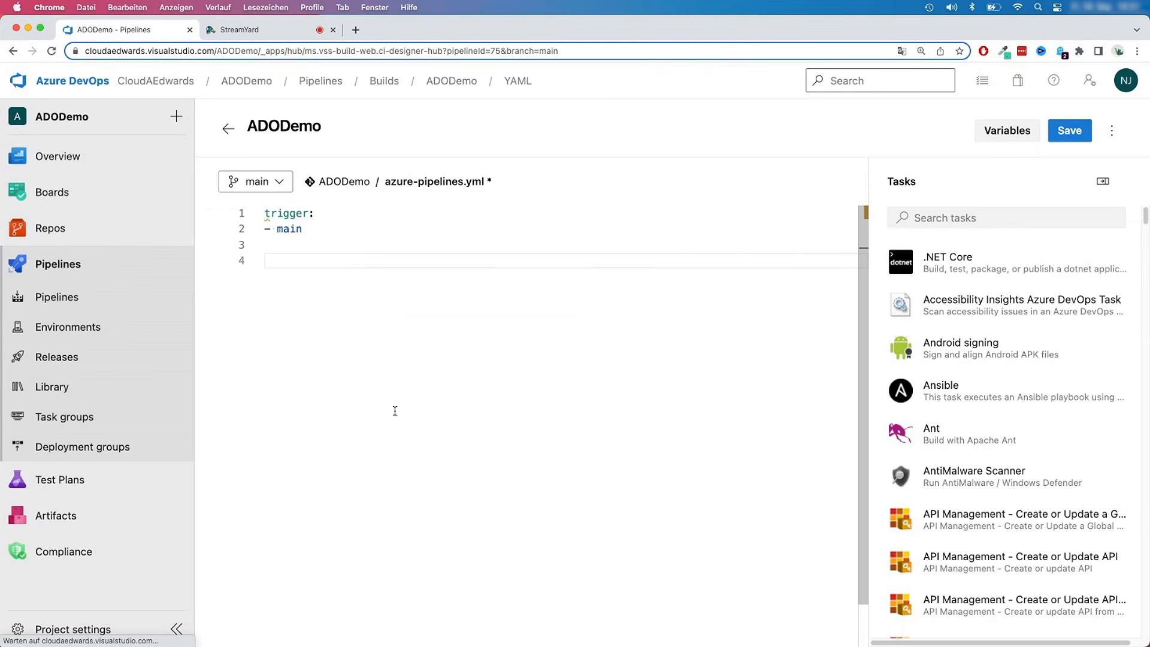
type("poll")
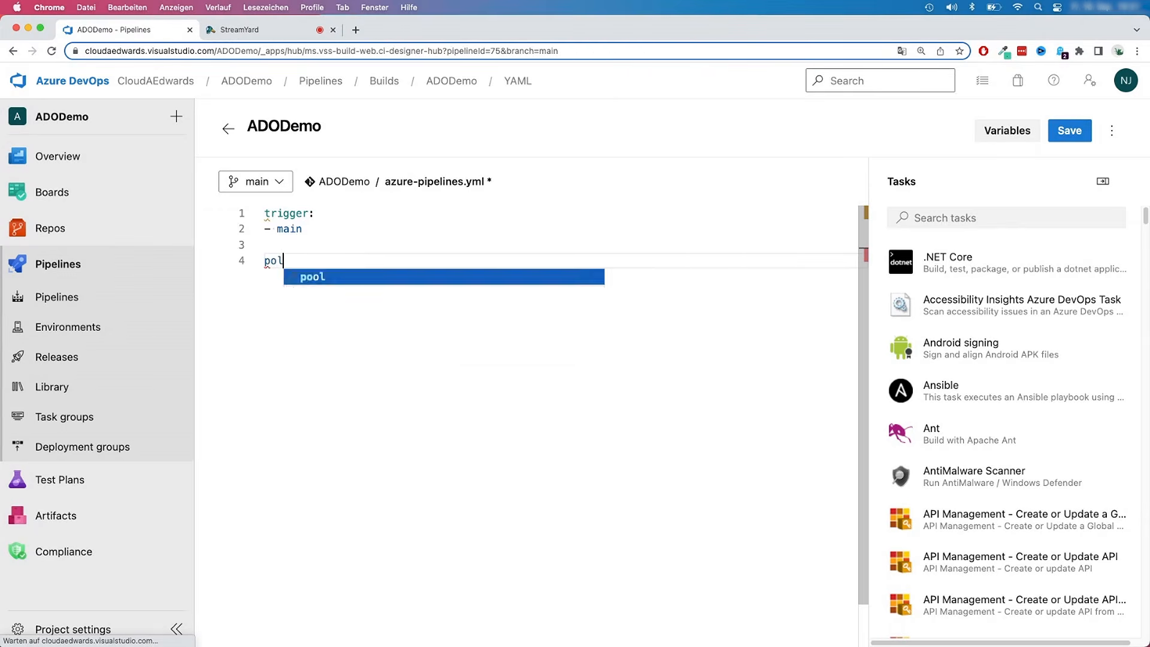
key("BackSpace")
key("BackSpace")
type("ol:")
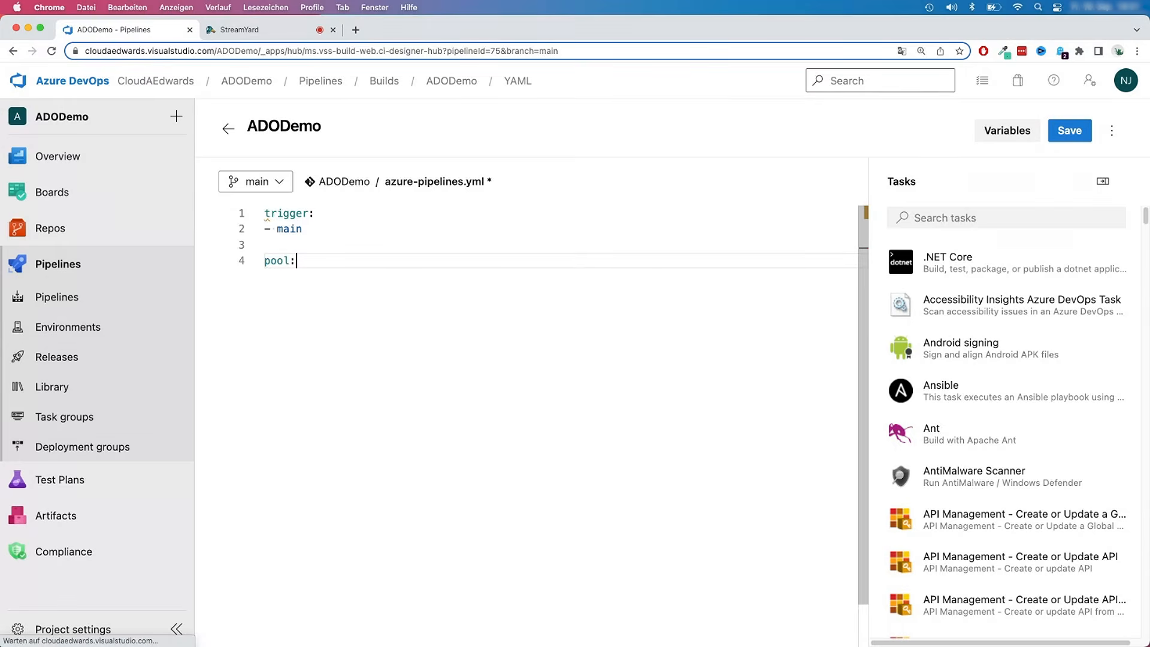
key("Return")
key("Escape")
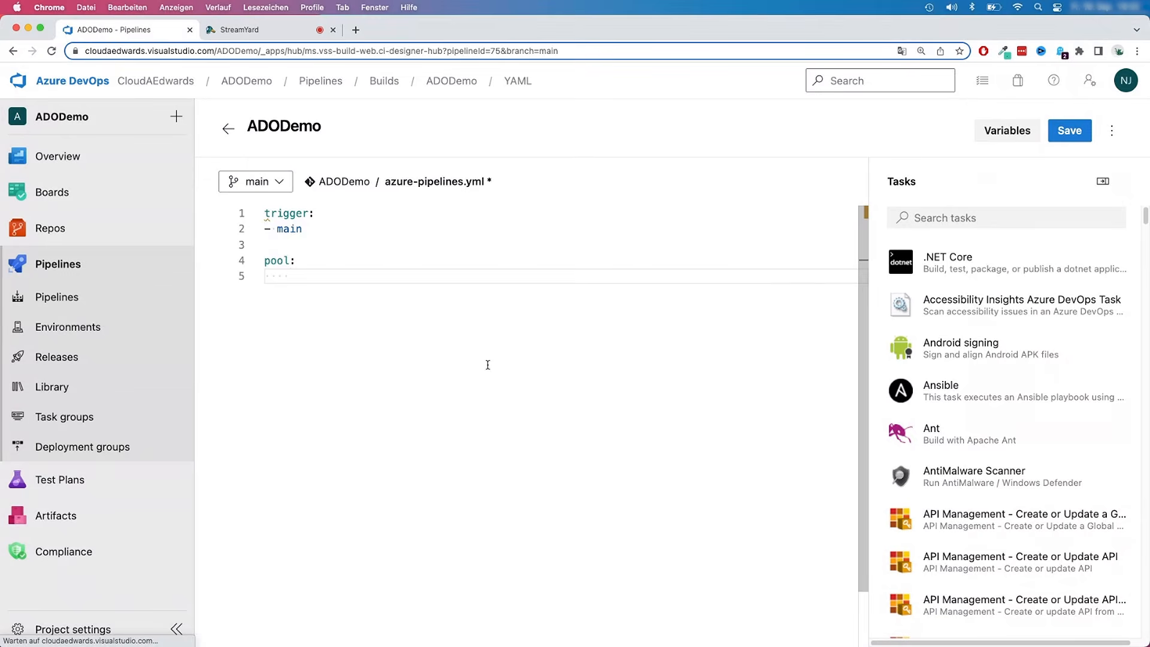
- Specify "vmImage: 'ubuntu-latest'" under the pool section, followed by a blank line and an unindented new line
type("vmImage:")
type(" ''")
type("ubun")
type("tu")
type("-latest")
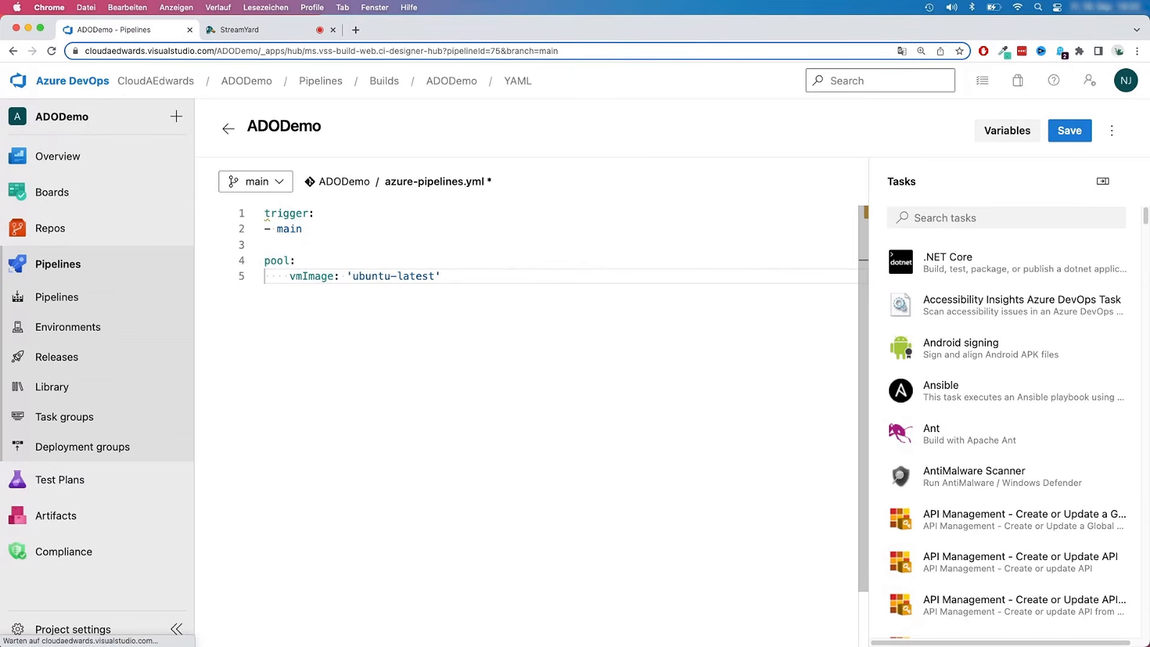
key("Return")
key("Escape")
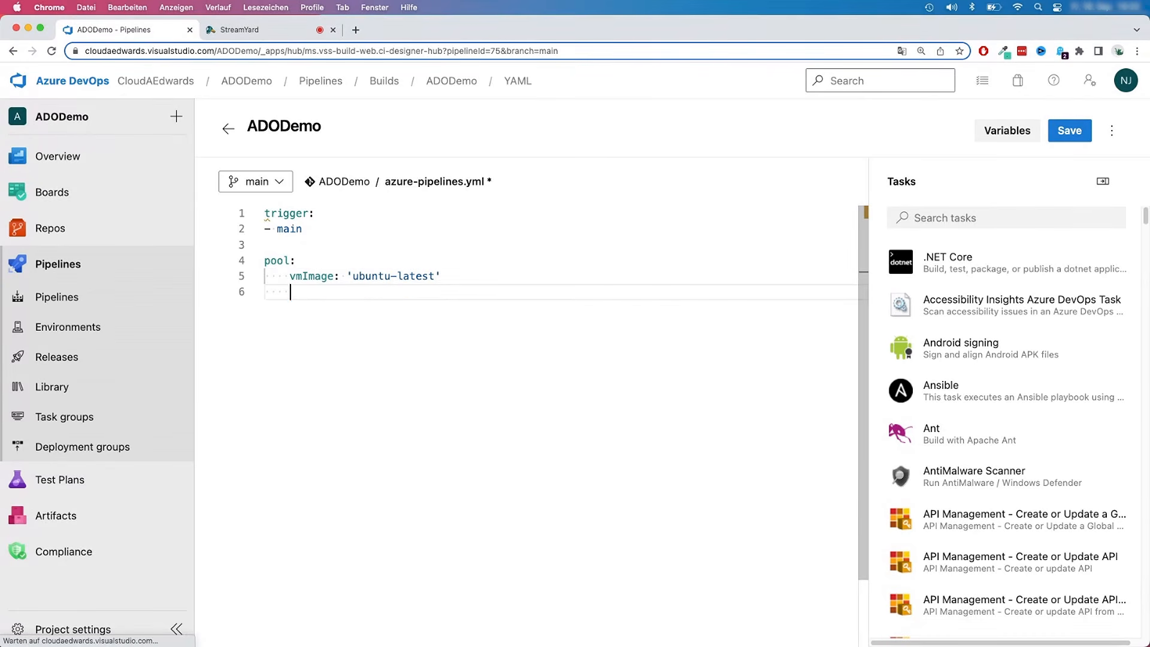
key("Return")
key("BackSpace")
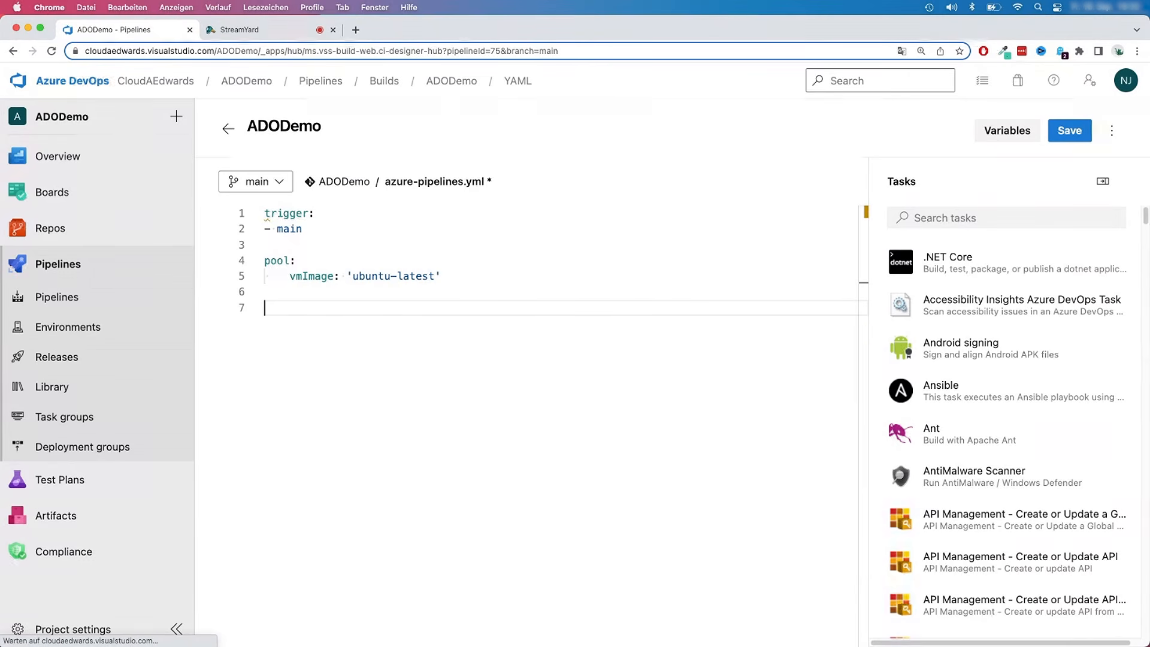
- Add a "stages:" section below the pool with the entry "- stage: BuildApp" and start a new line
type("stages:")
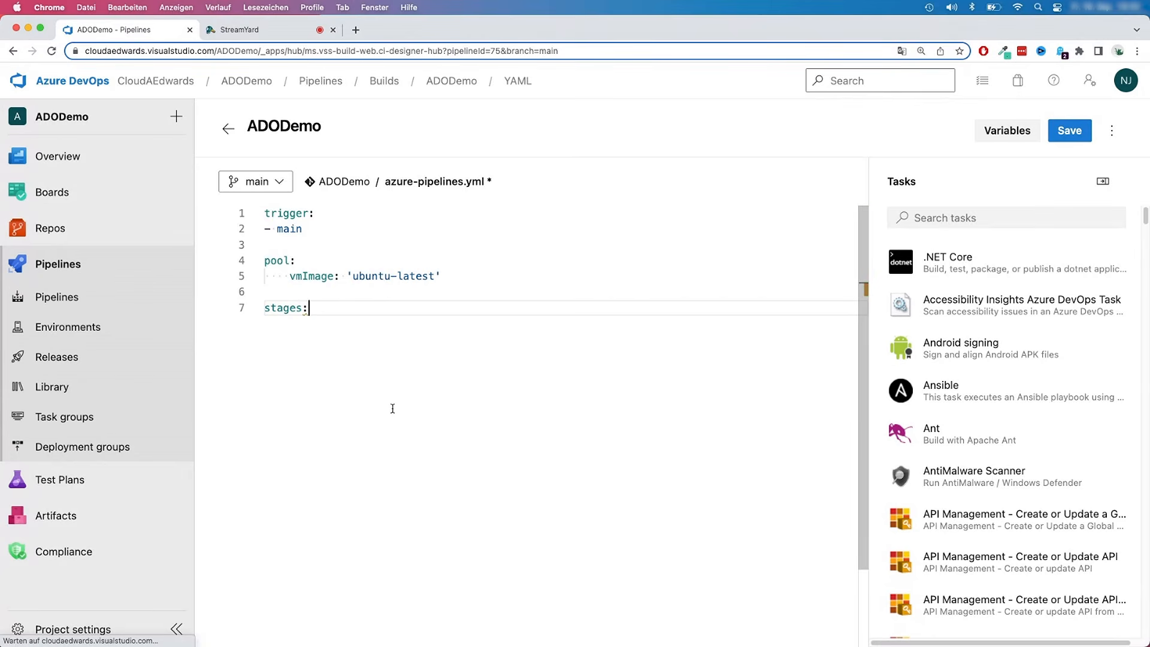
key("Return")
key("Escape")
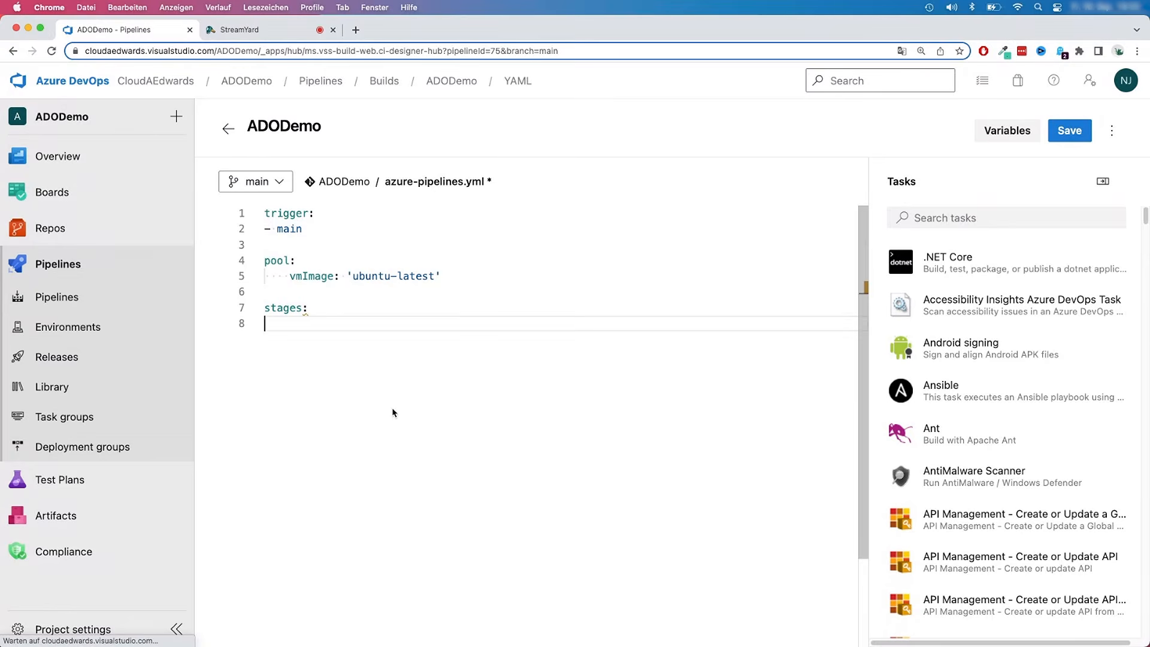
type("-")
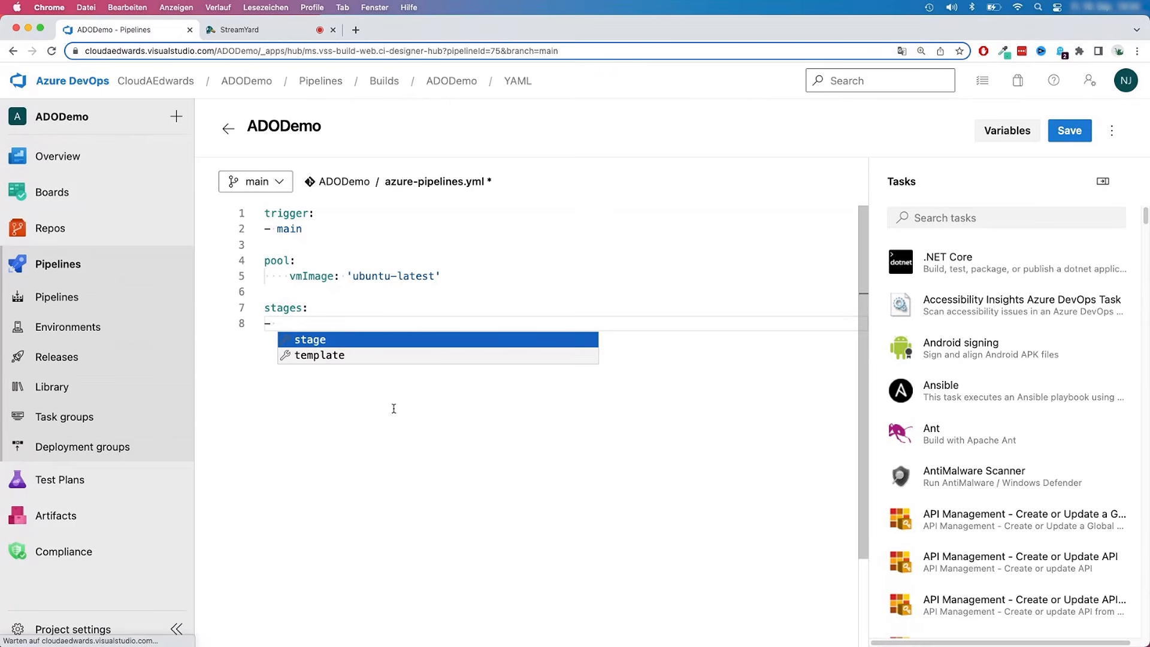
type("stage")
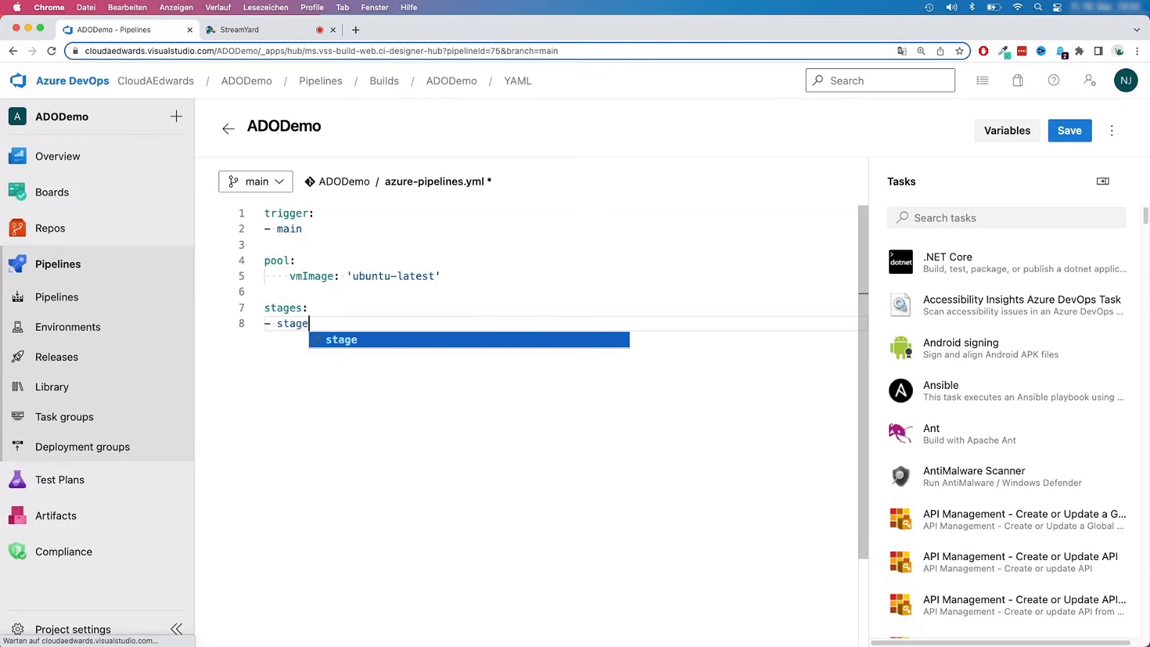
type(": Bu")
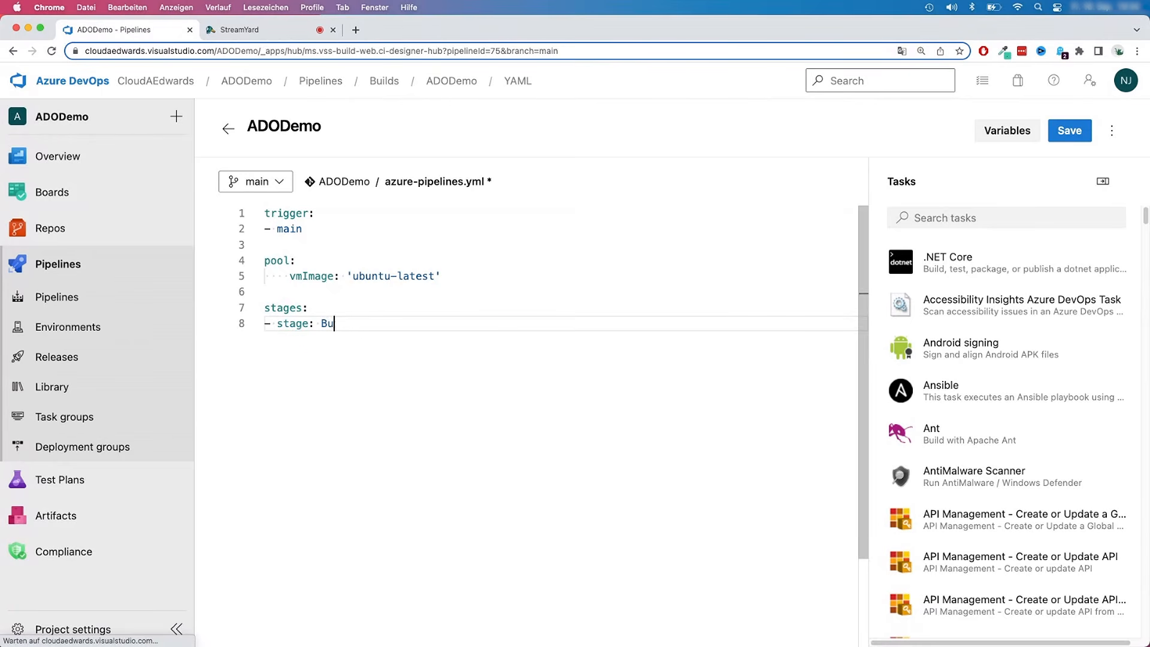
type("ildApp")
key("Return")
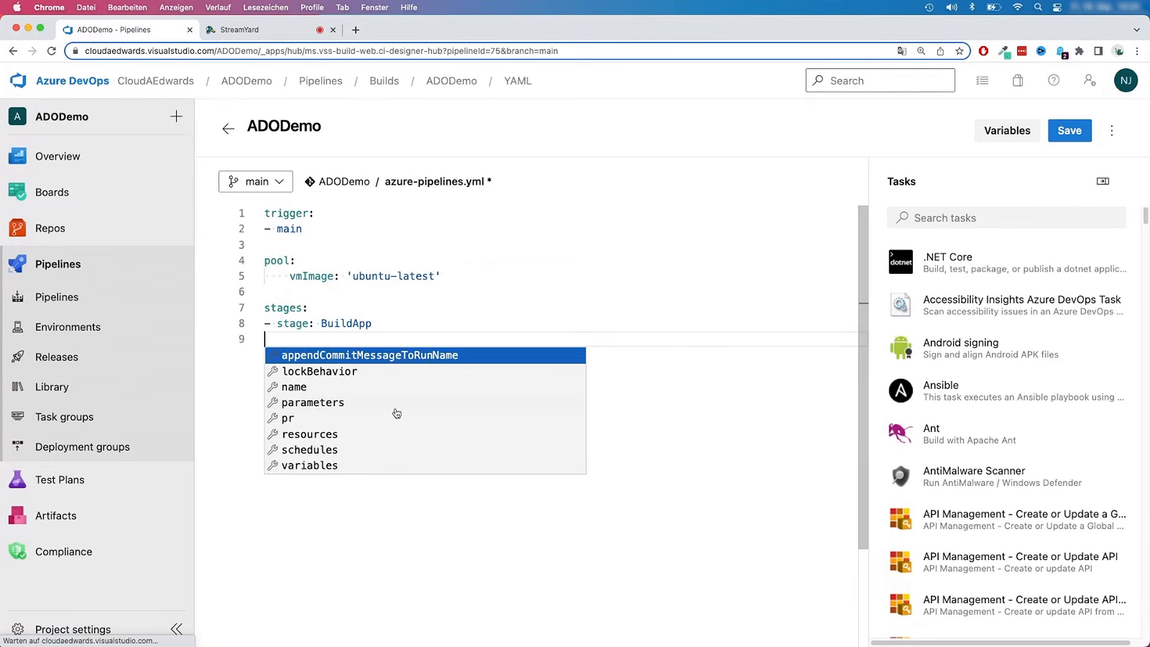
key("Escape")
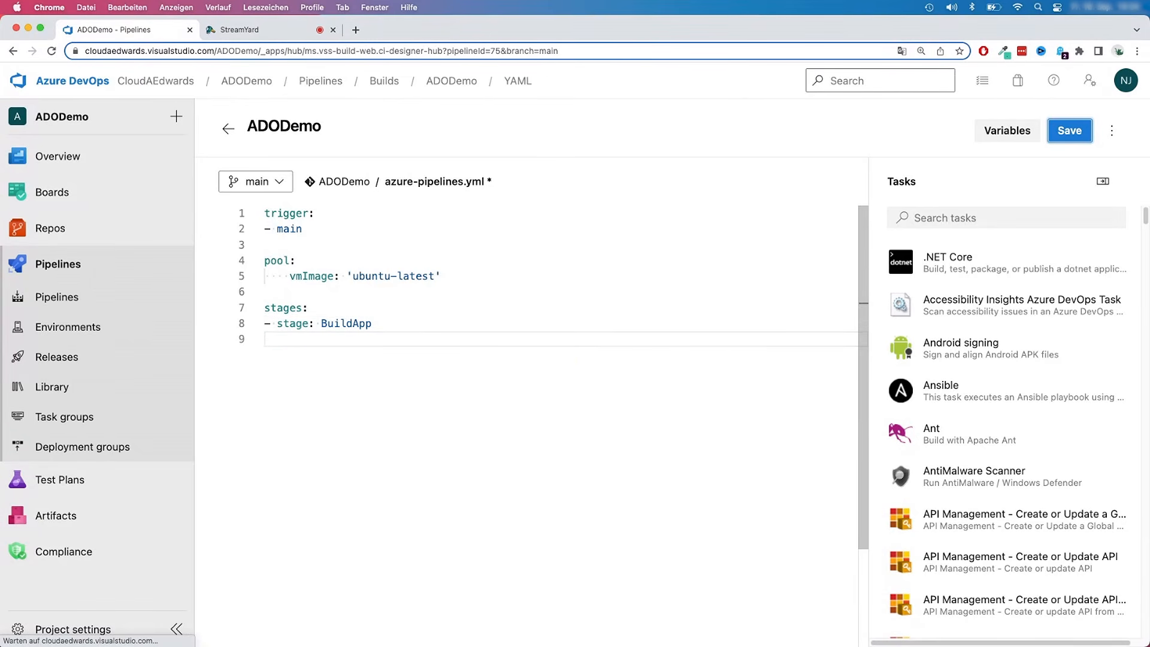
- Add a "jobs:" key indented by two spaces under the BuildApp stage and start a new line
left_click(387, 371)
key("Tab")
key("BackSpace")
type("jobs")
type(":")
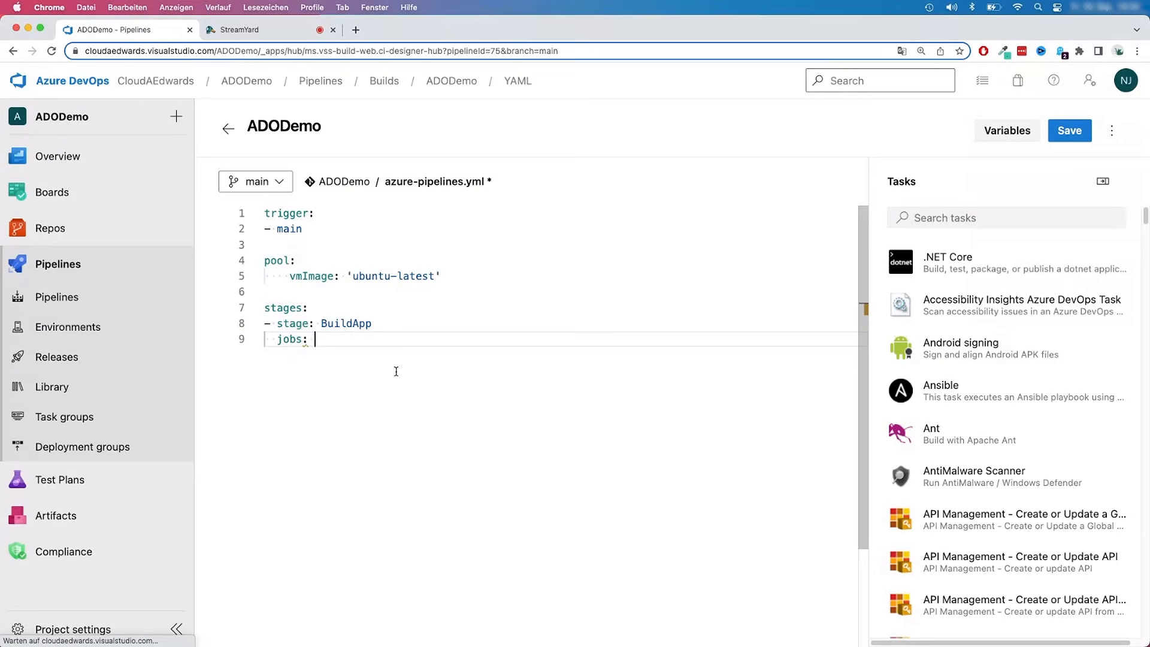
key("Return")
key("Escape")
- Add the entry "- job: BuildPushImage" to the jobs list of the BuildApp stage and start a new line
type("- job:")
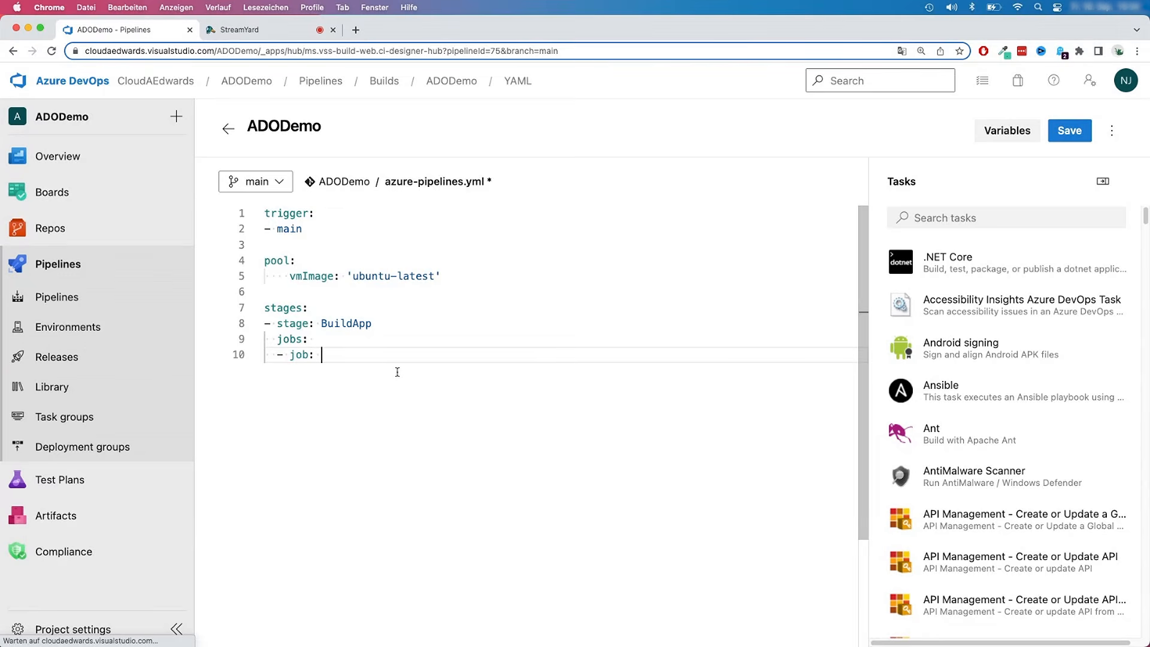
type(" Bu")
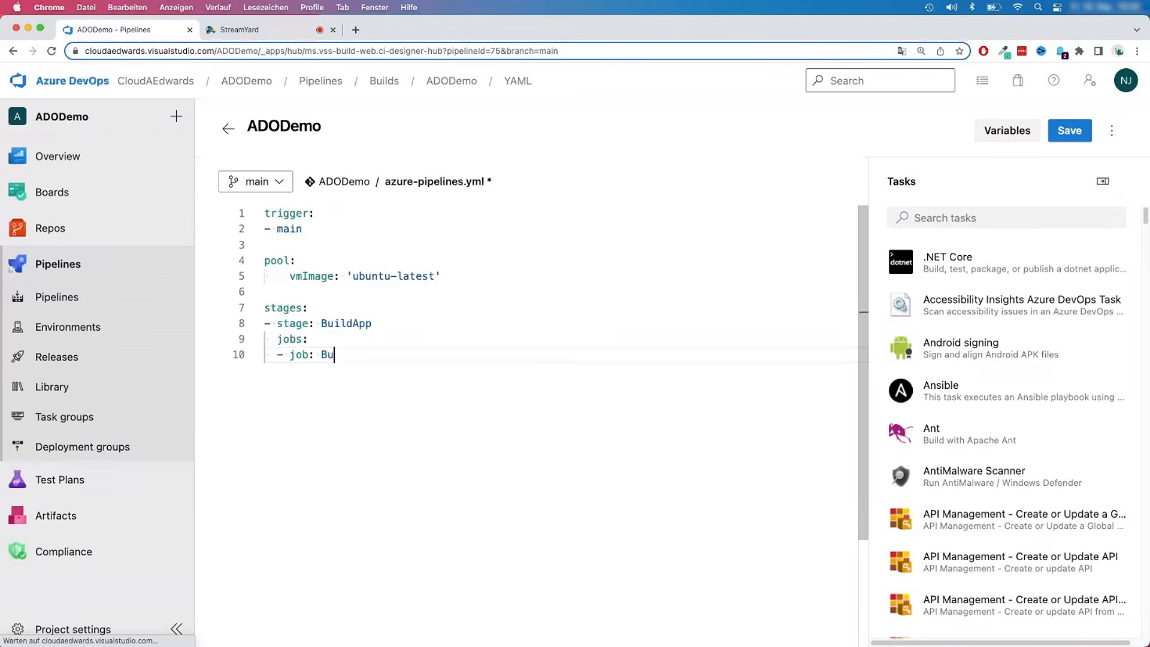
type("l")
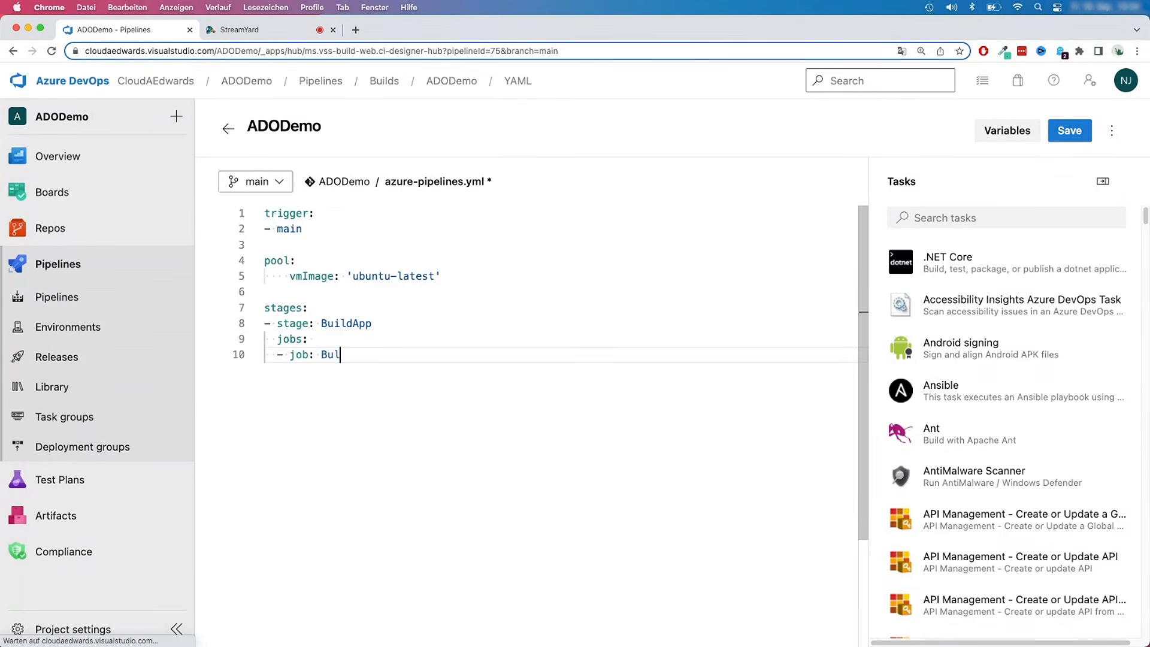
type("idPushImage")
key("Return")
key("Escape")
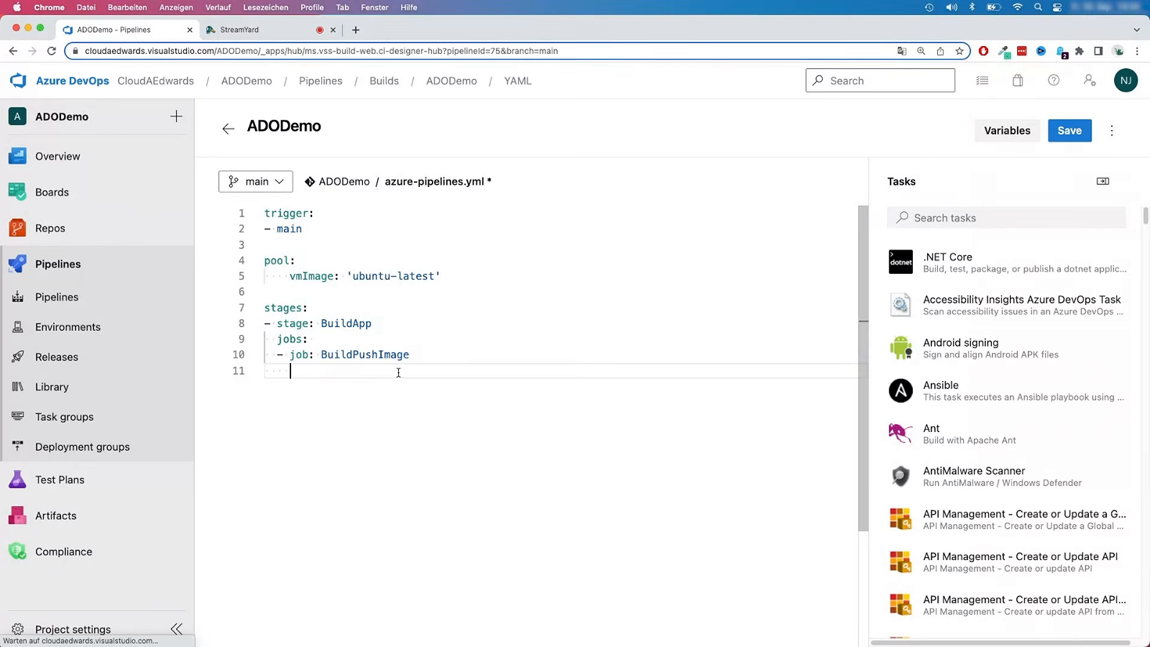
- Add a "steps:" key to the BuildPushImage job and start an empty line beneath it
type("steps")
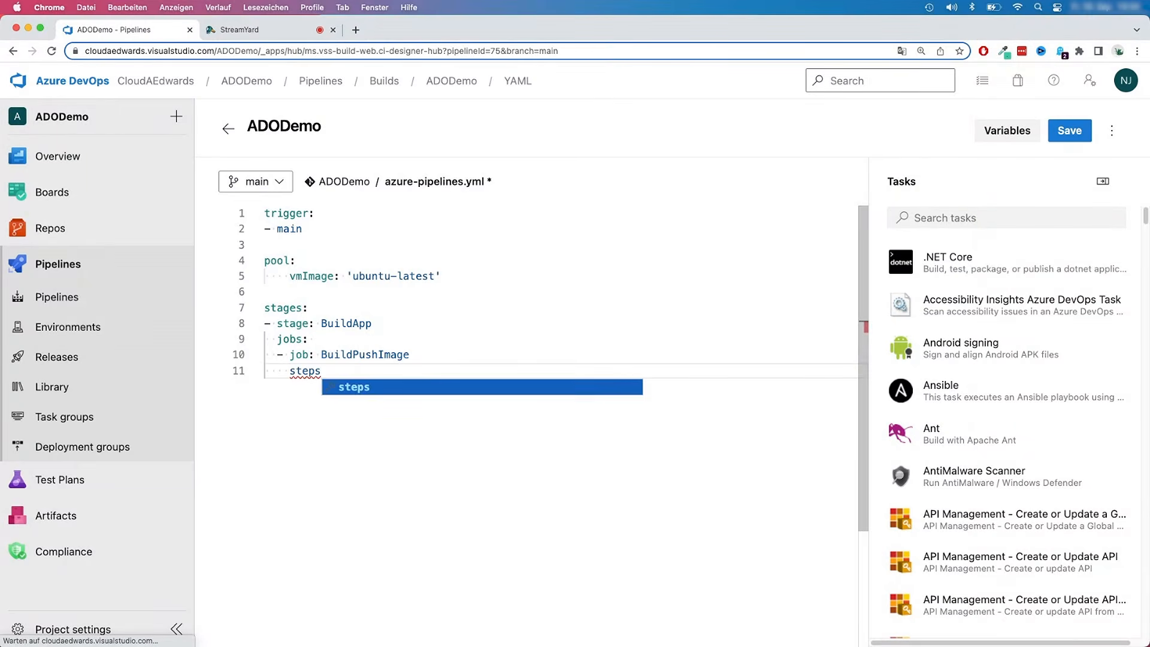
type(":")
key("Return")
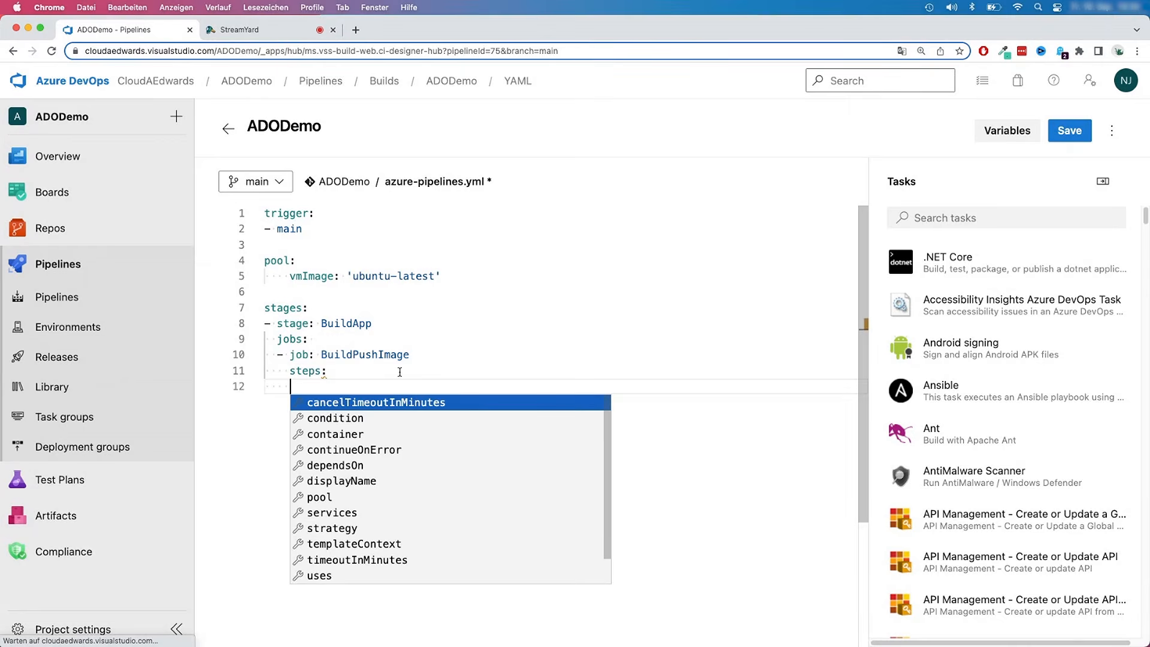
key("Escape")
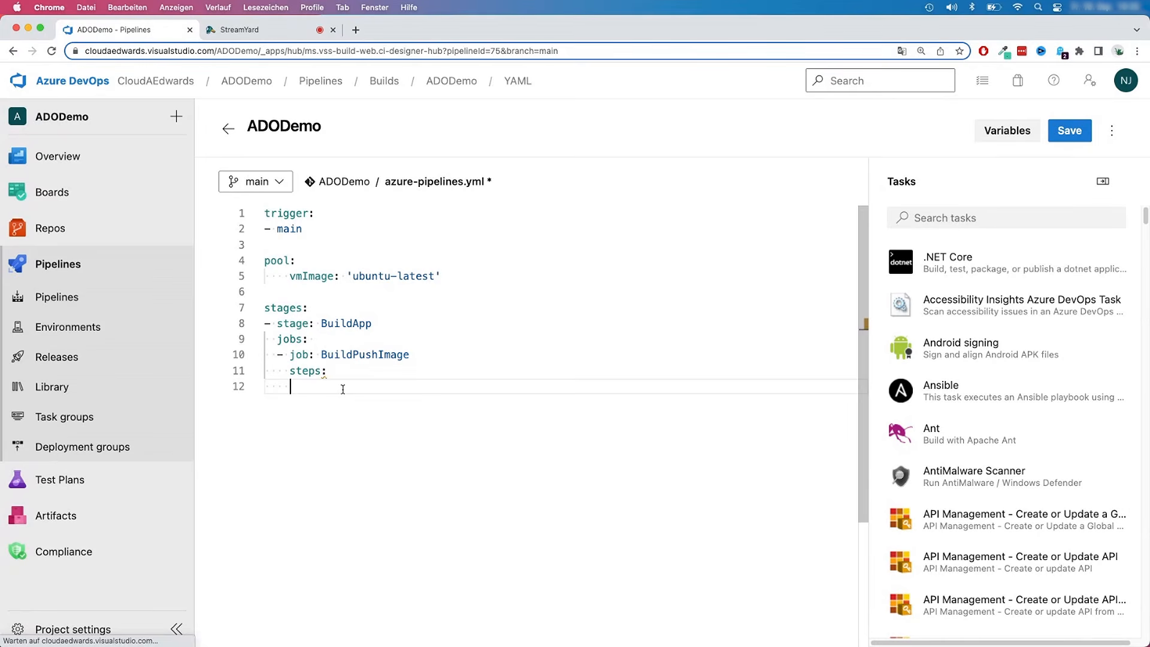
- Browse the list of predefined tasks available for the pipeline, down to the Azure deployment tasks and back
left_click(1041, 222)
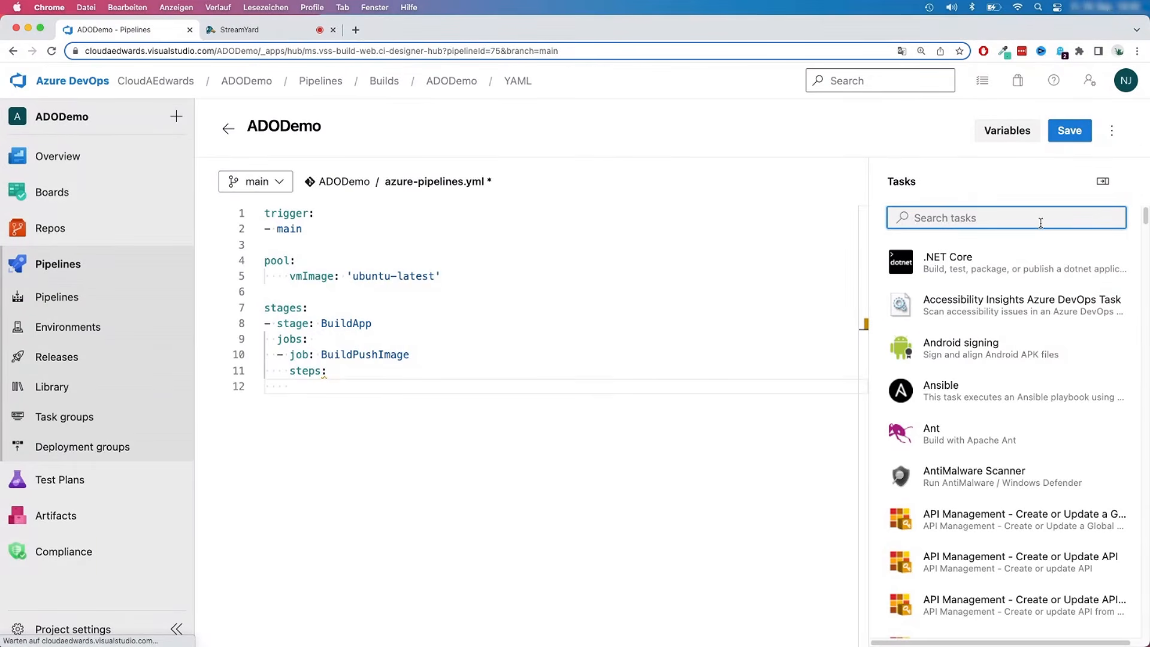
type("t")
key("BackSpace")
scroll(1081, 414, "down", 7)
scroll(1078, 442, "down", 15)
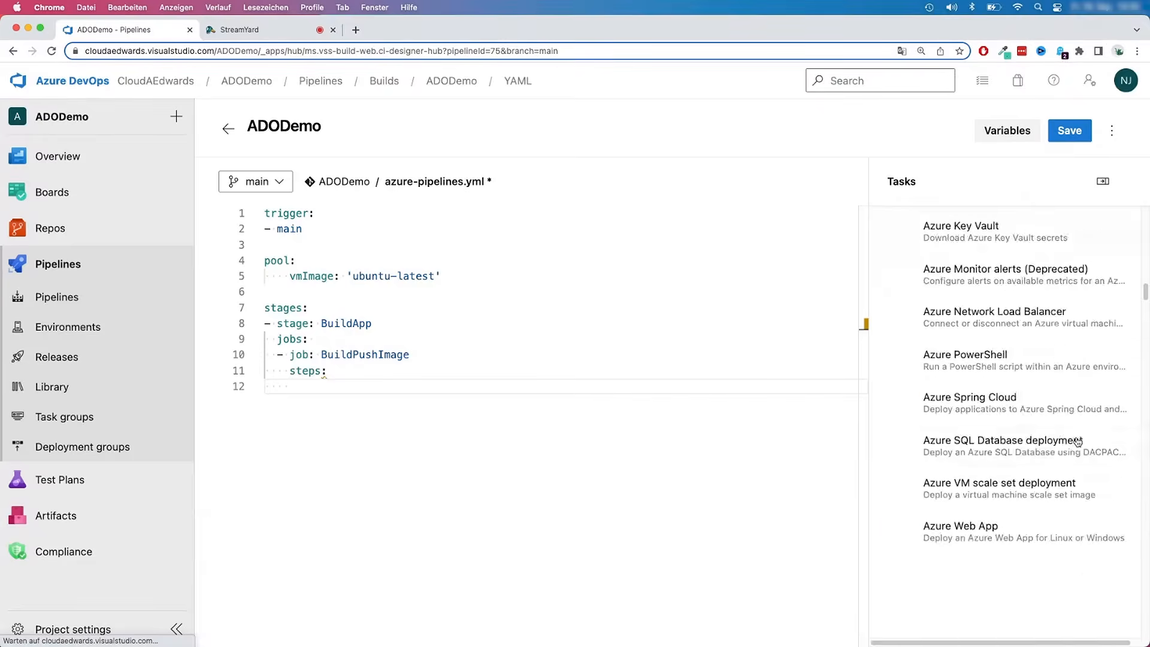
scroll(1079, 450, "up", 12)
scroll(1079, 449, "up", 10)
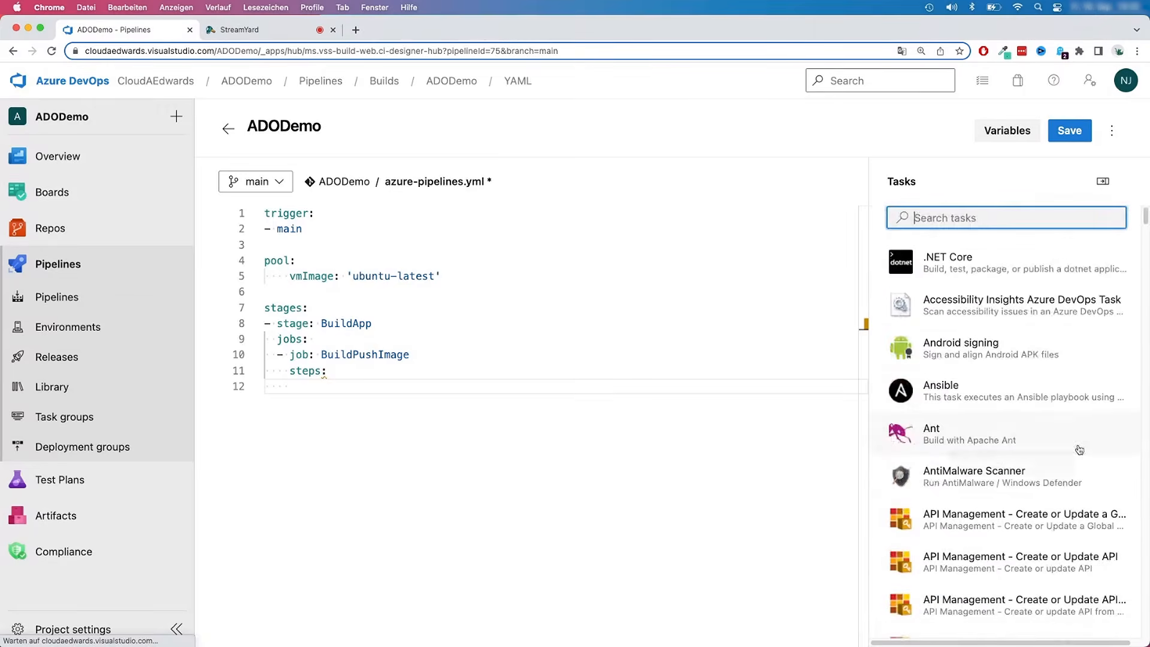
- Find the Docker task among the pipeline tasks, open its settings and choose buildAndPush as the command
type("docker")
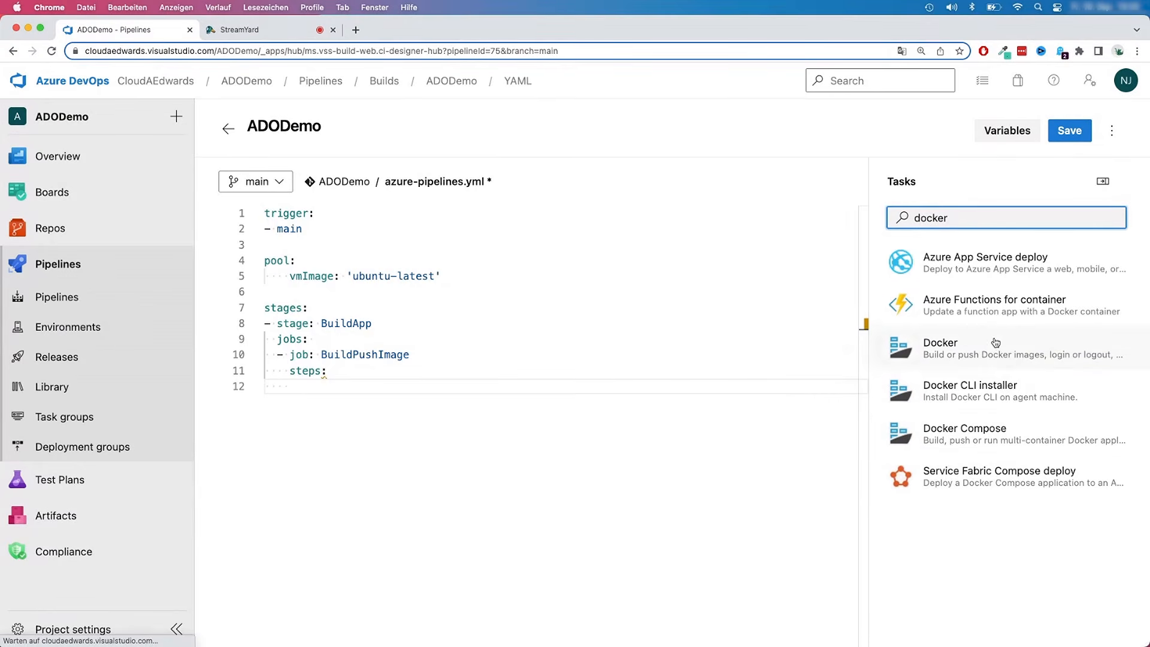
left_click(1013, 353)
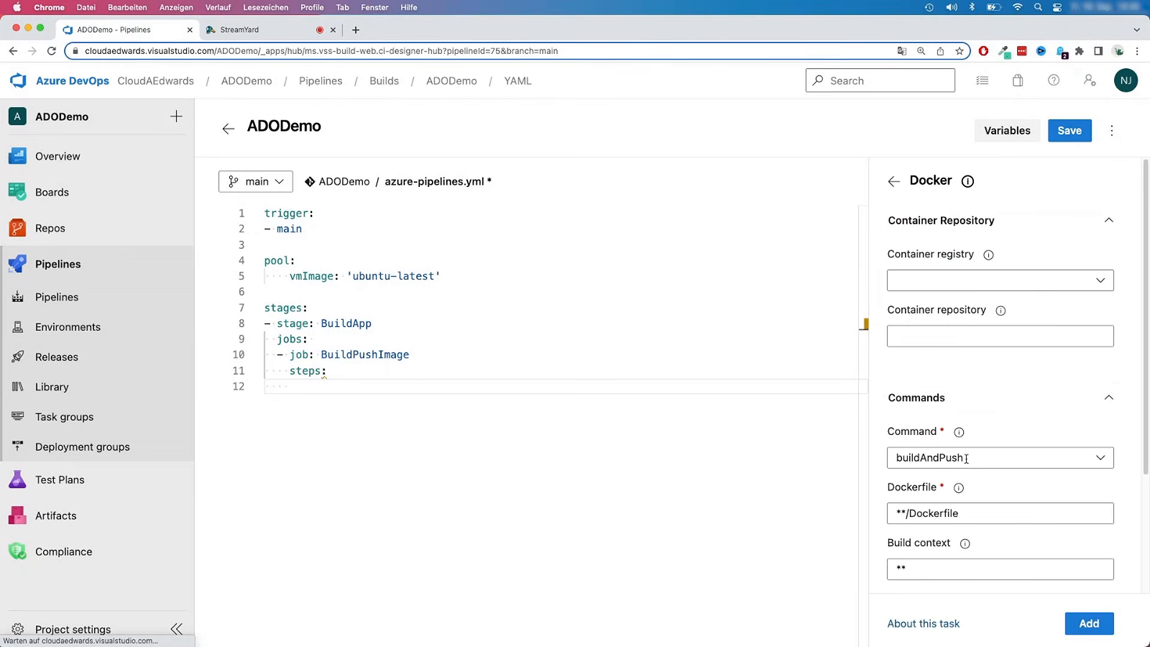
left_click(977, 458)
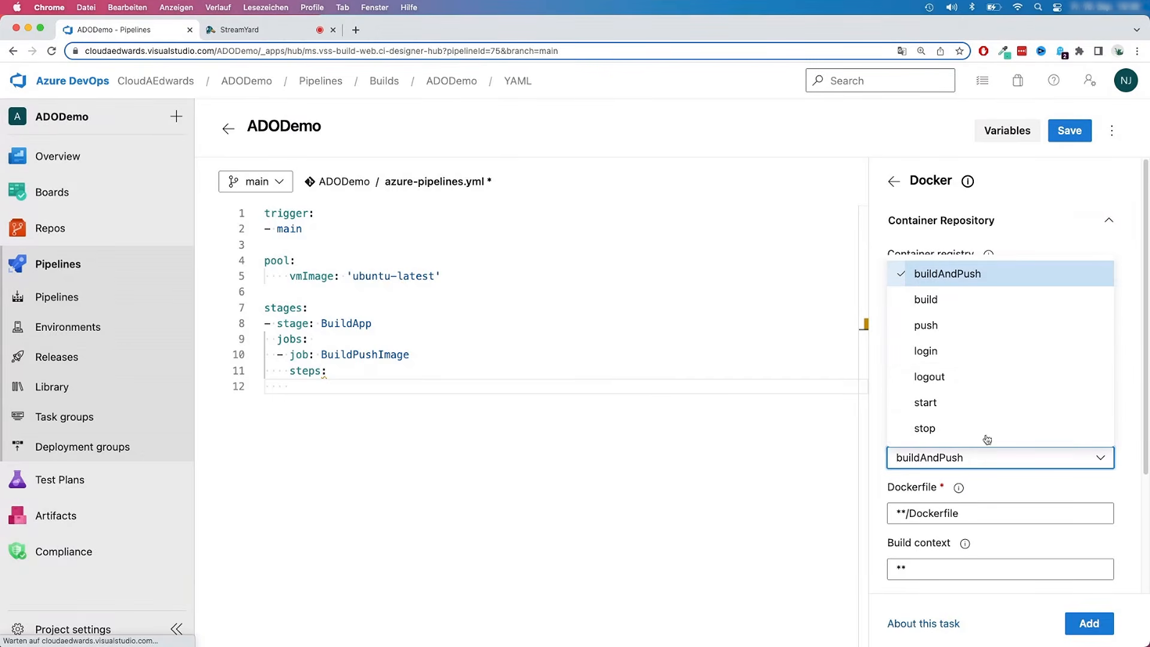
left_click(959, 277)
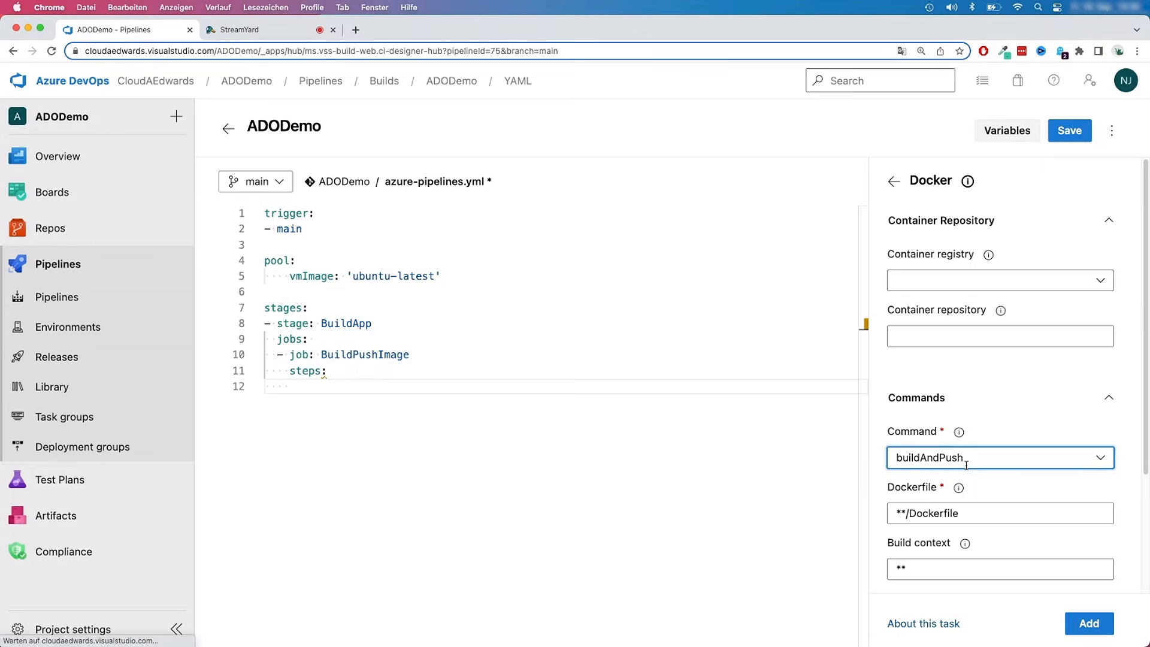
- Review the Docker task's Dockerfile, build context and tag settings and the container registries offered
scroll(966, 467, "down", 1)
scroll(966, 467, "down", 2)
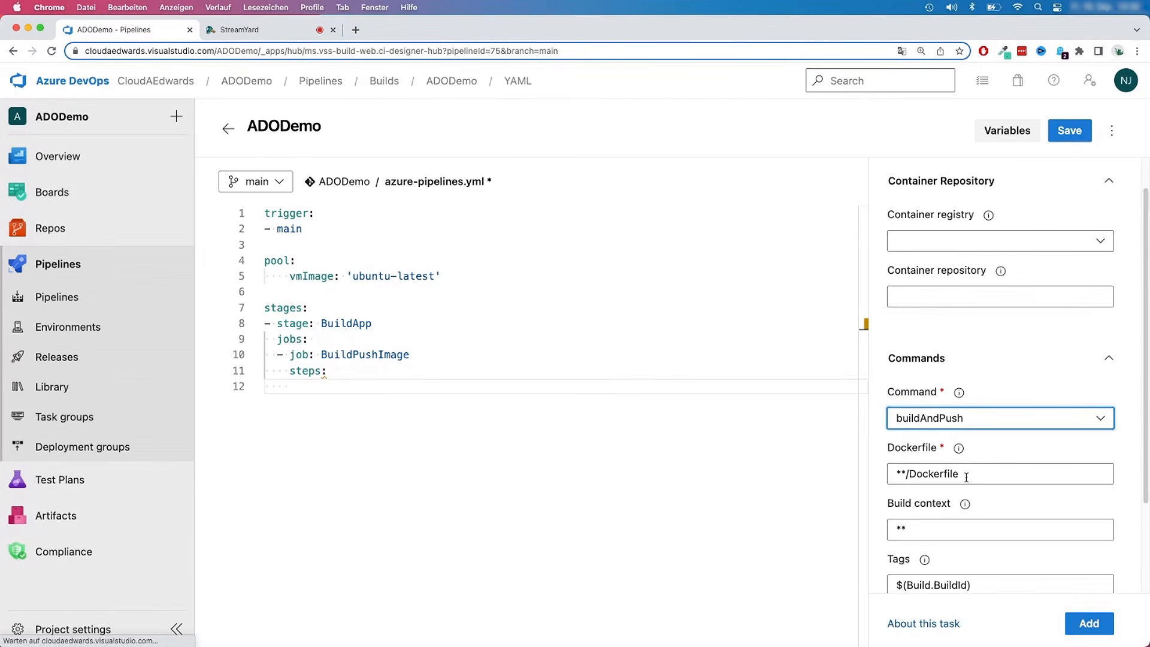
scroll(965, 478, "down", 4)
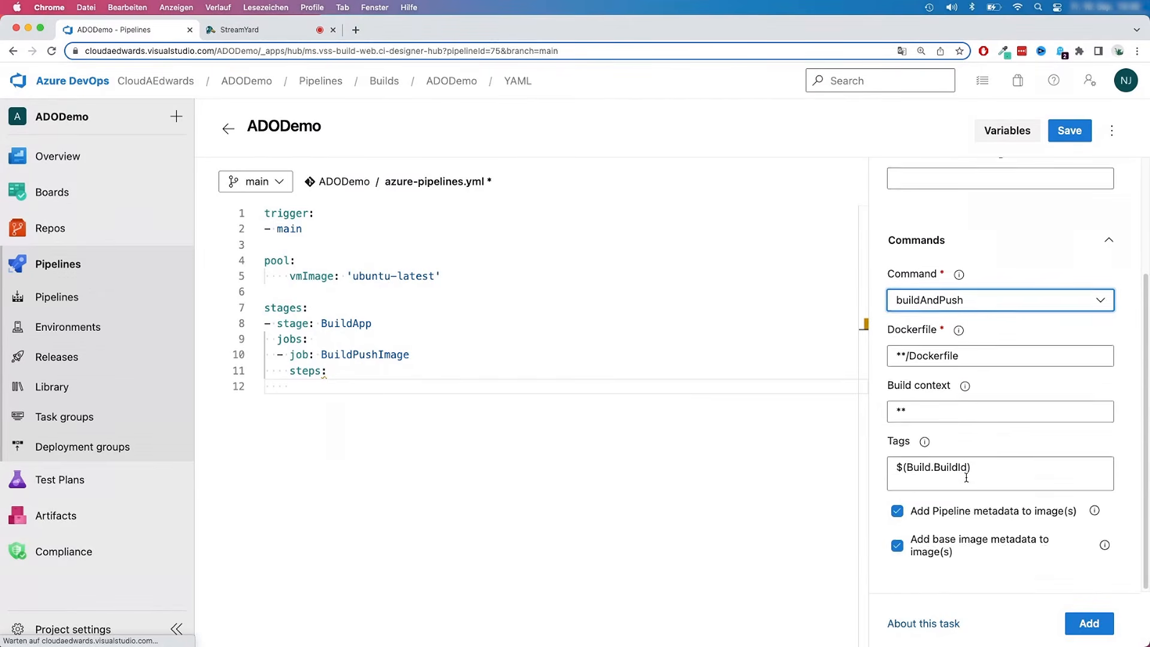
scroll(965, 477, "up", 5)
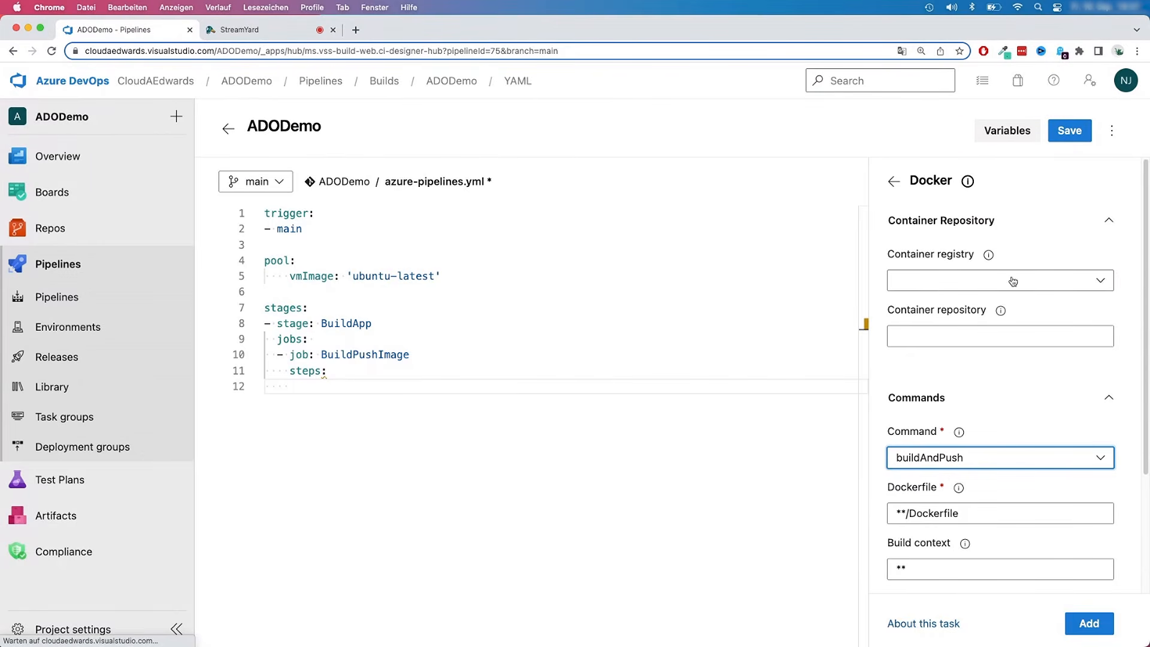
left_click(950, 285)
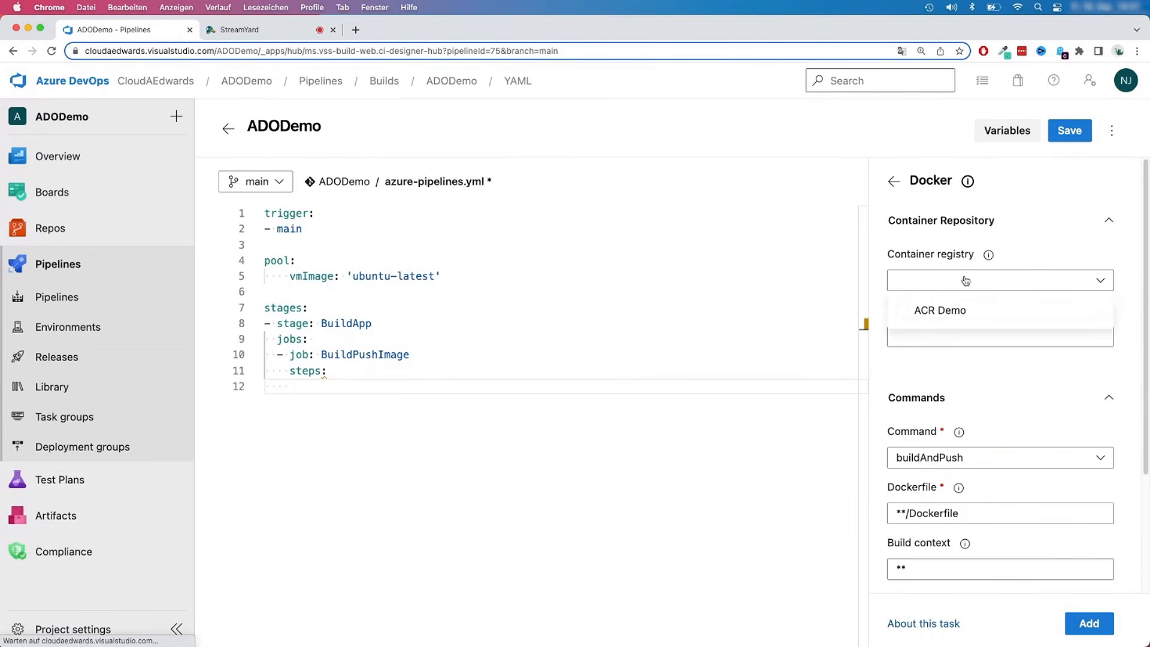
left_click(924, 282)
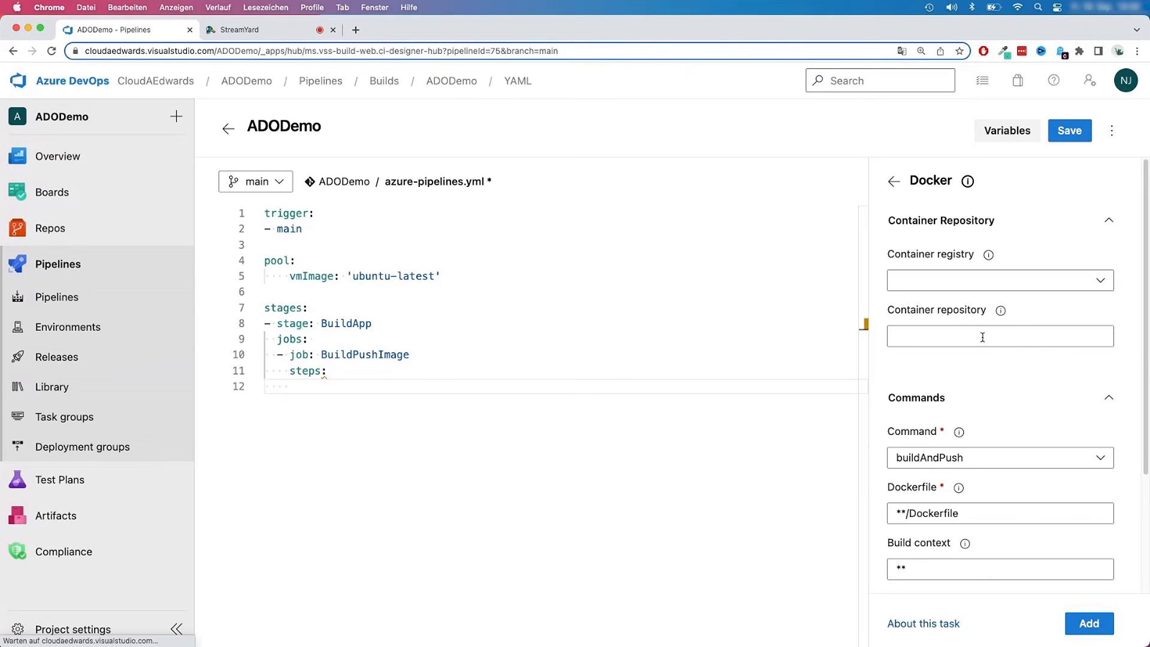
left_click(374, 409)
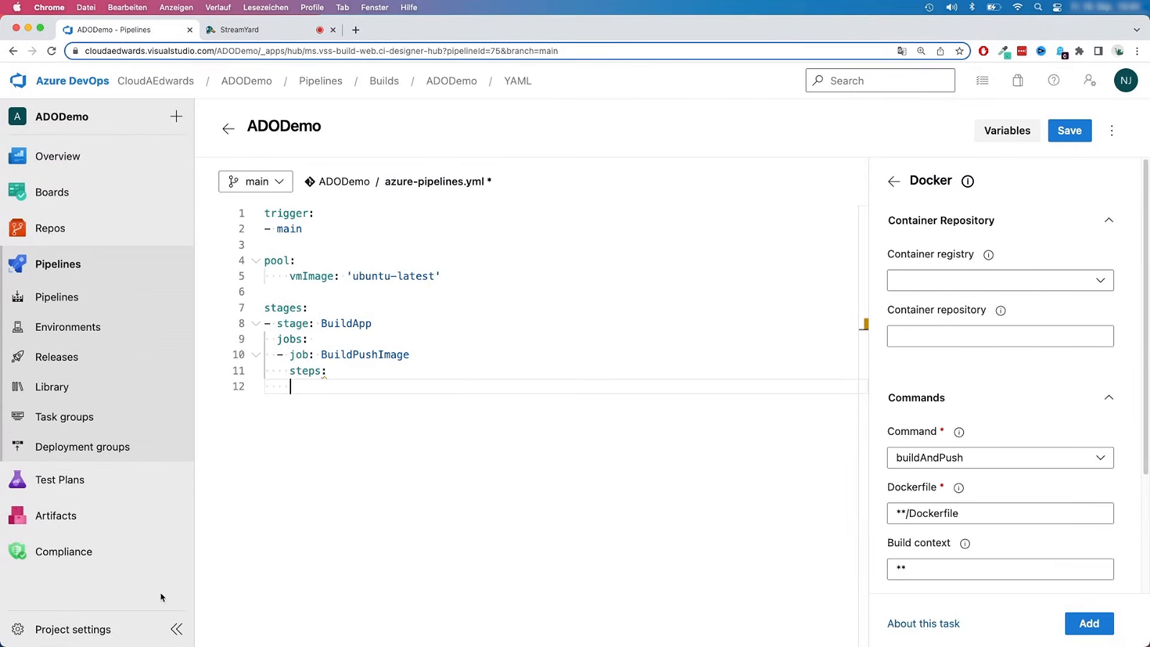
- Open the ADODemo project settings in a separate browser tab and go to the pipelines' service connections
left_click(105, 631, "super")
left_click(226, 33)
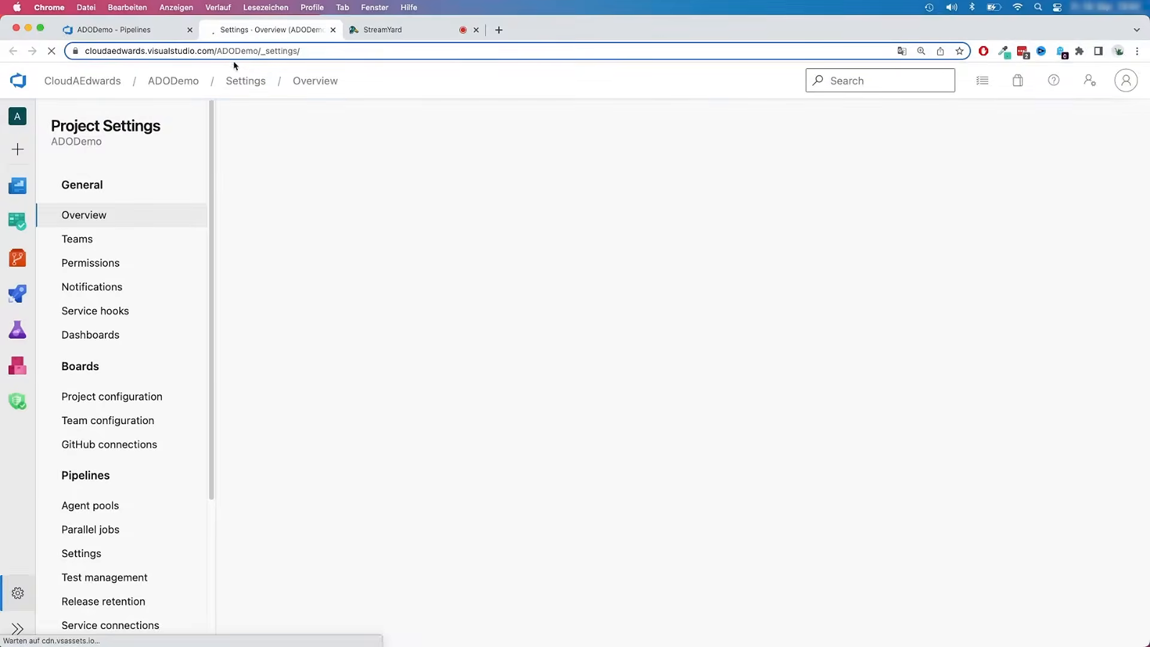
scroll(116, 558, "down", 2)
scroll(116, 558, "down", 1)
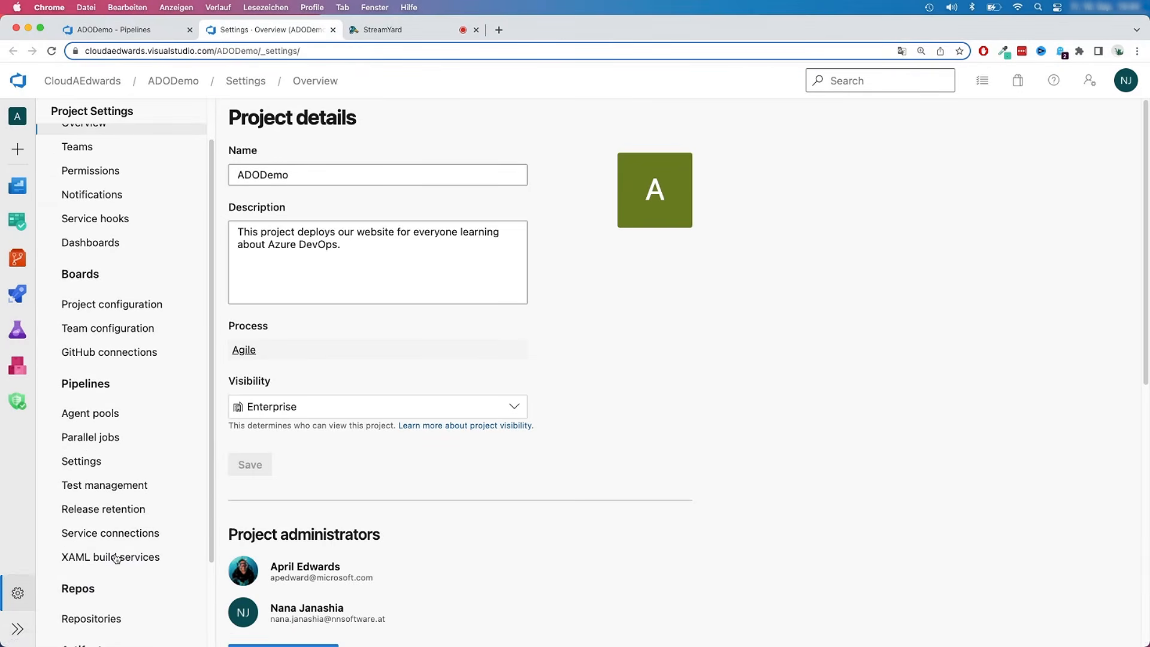
scroll(116, 558, "down", 1)
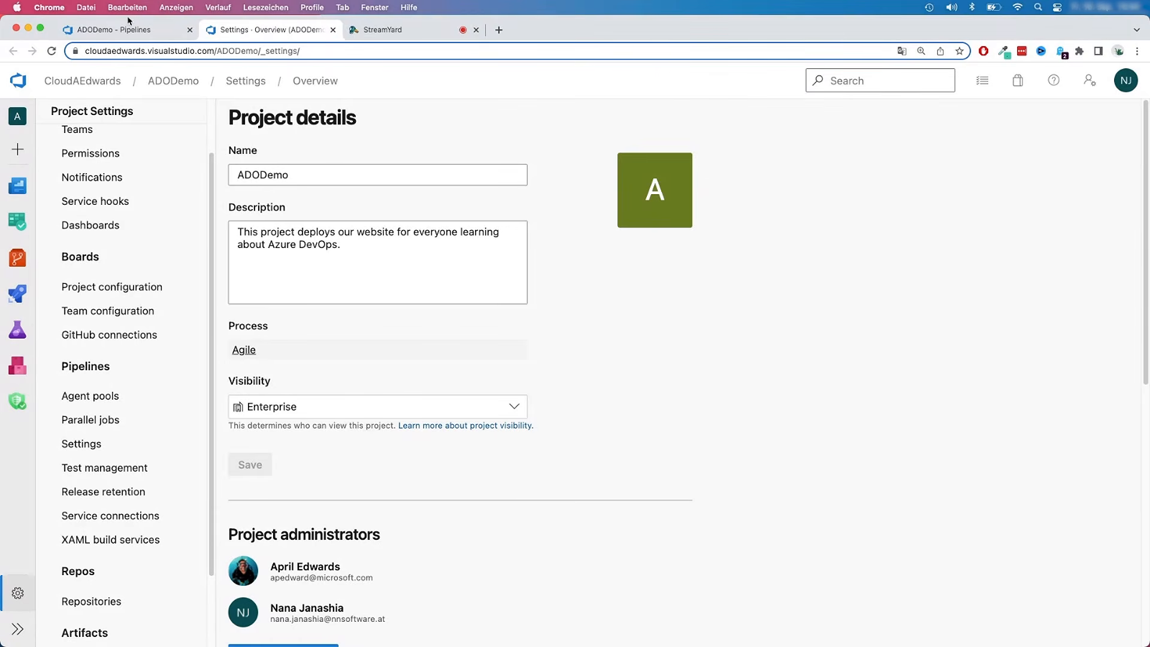
left_click(15, 638)
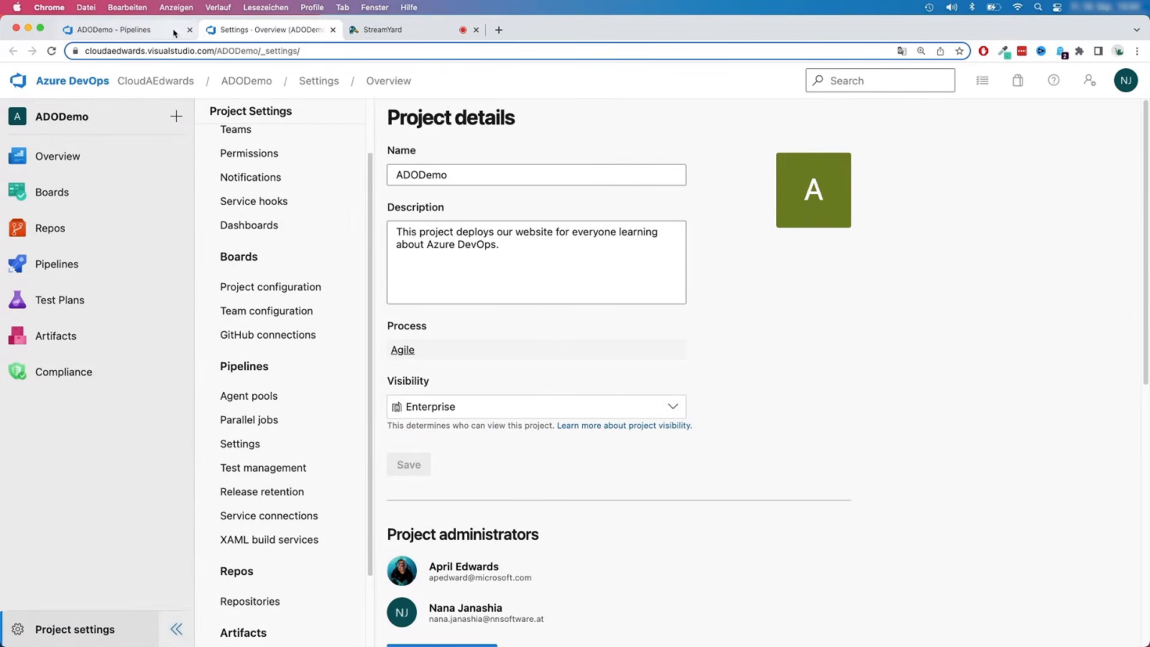
left_click(138, 31)
left_click(249, 28)
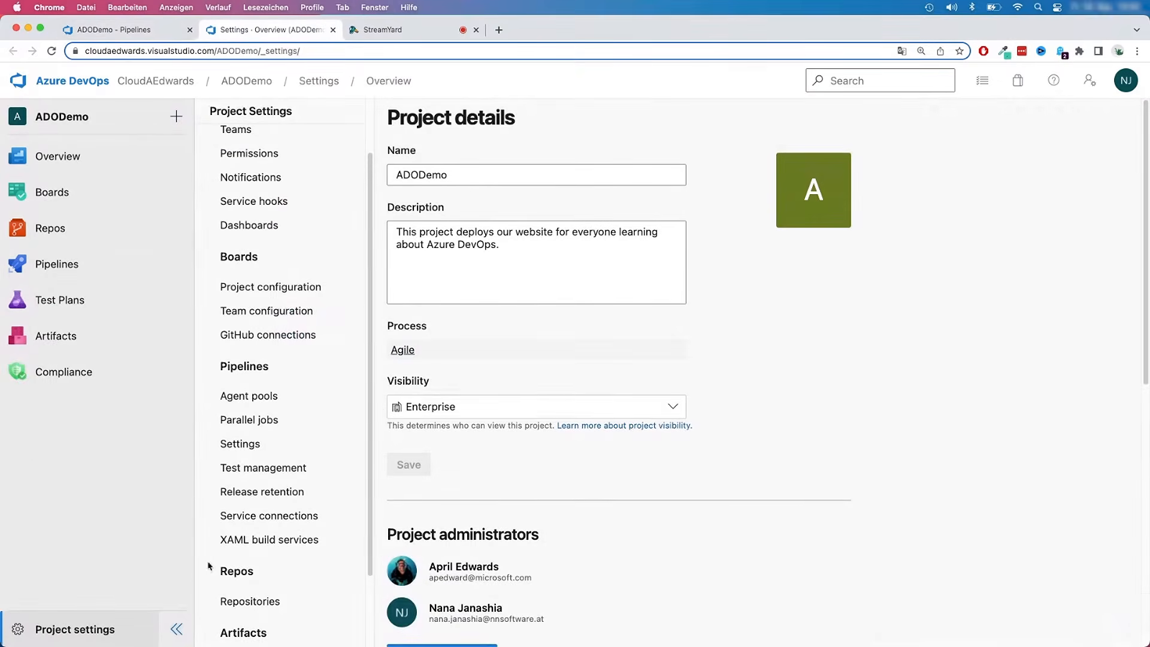
left_click(169, 628)
scroll(120, 484, "down", 3)
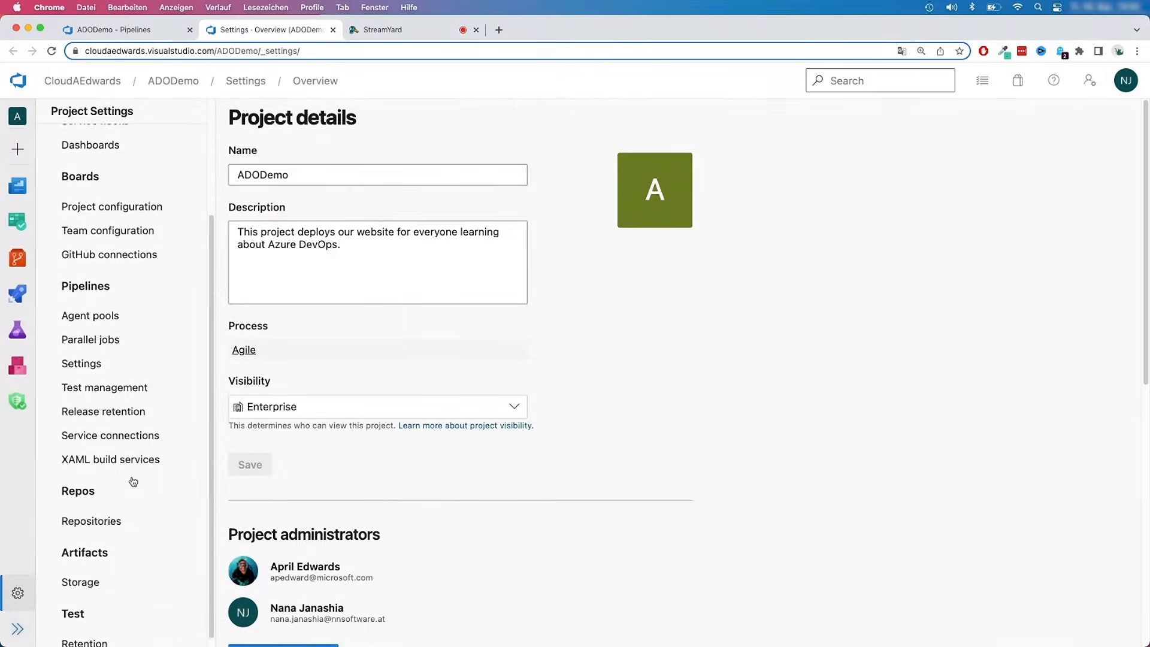
left_click(111, 427)
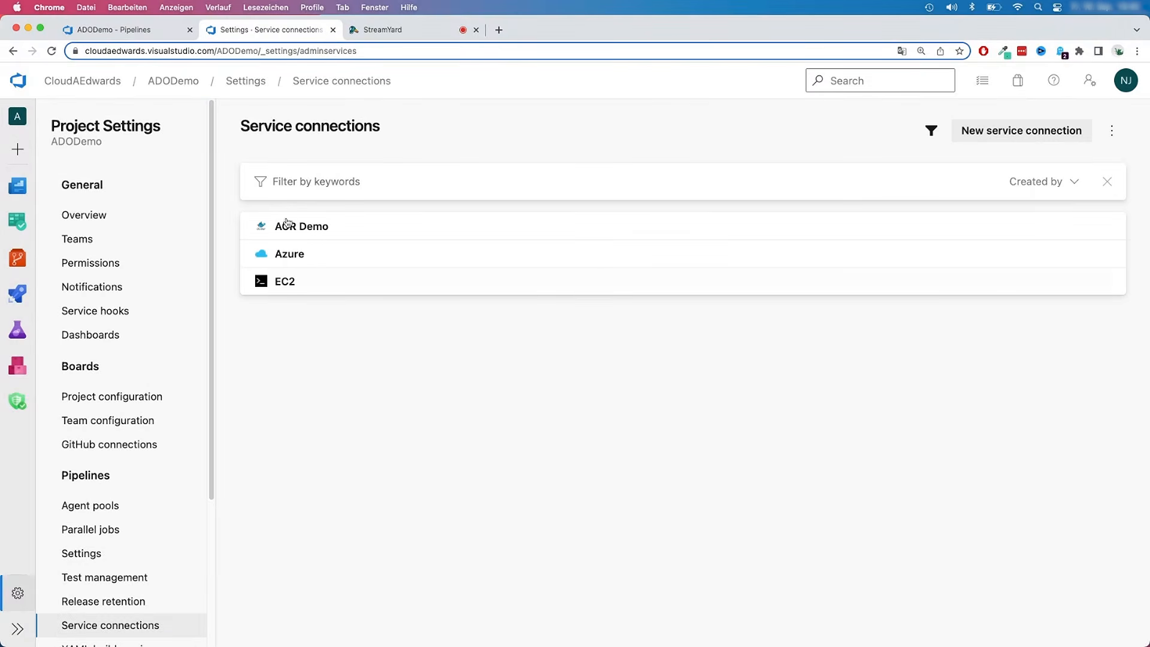
- Examine the connection types offered for a new service connection, including Docker Registry, and close the list without creating one
left_click(1001, 135)
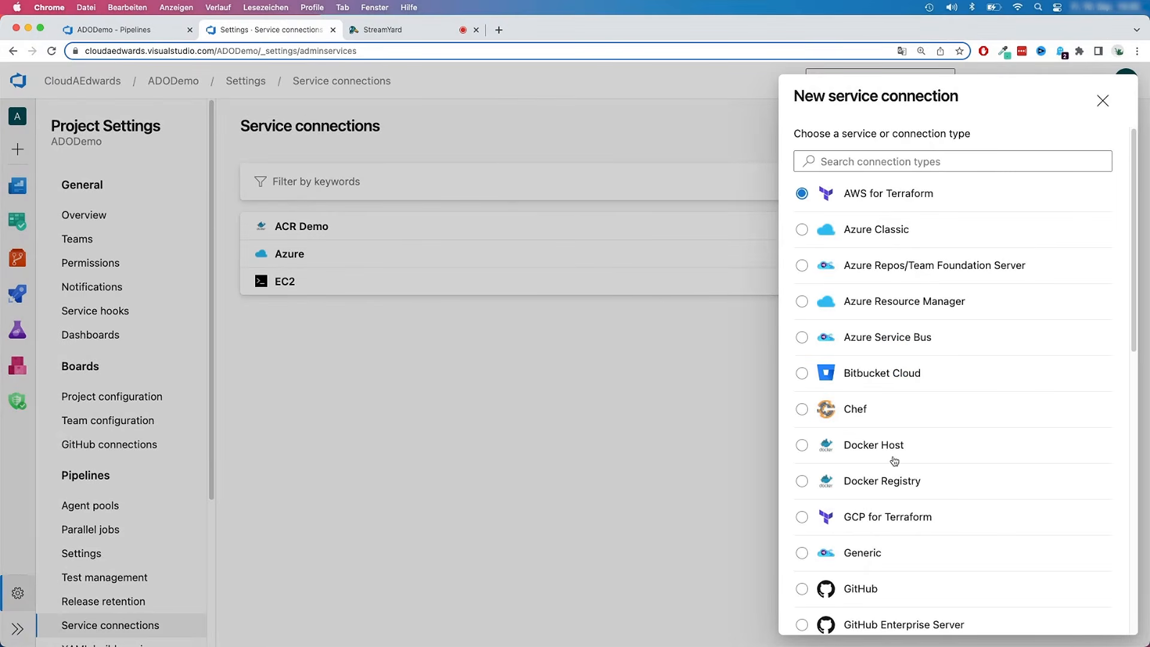
scroll(893, 458, "down", 1)
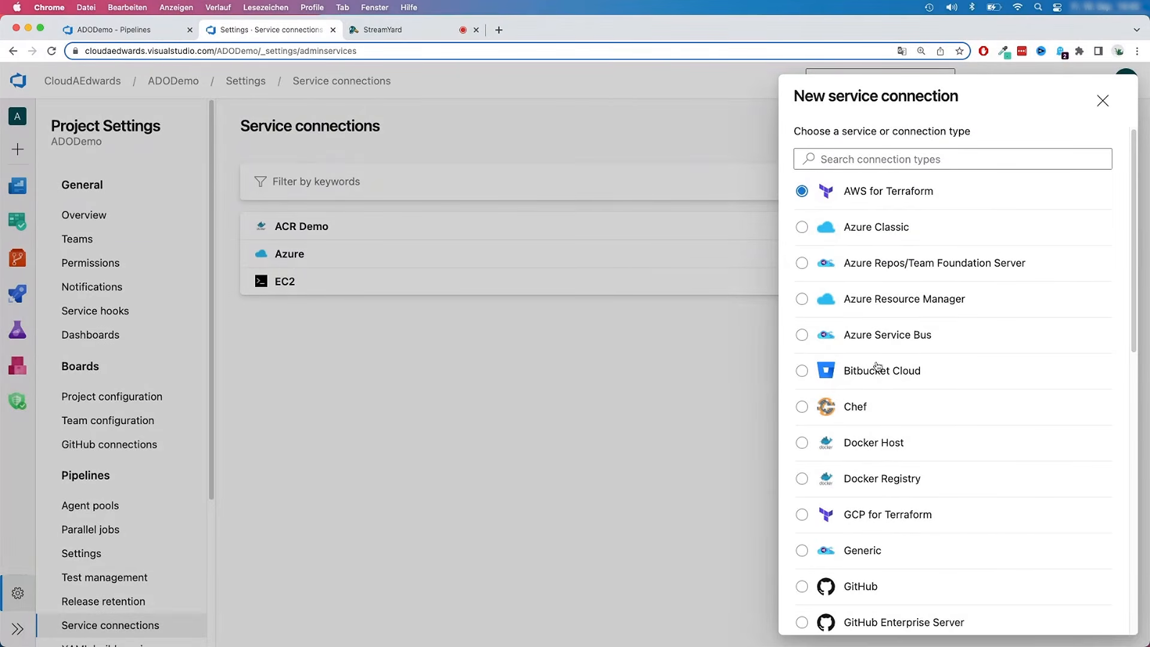
scroll(888, 433, "down", 1)
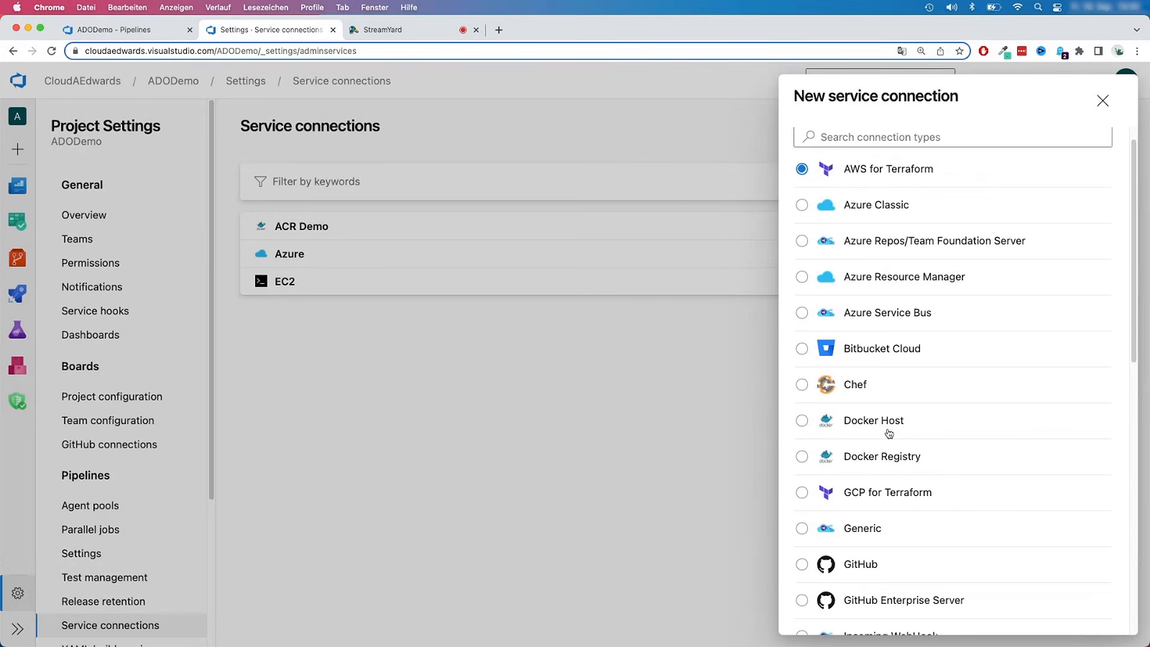
scroll(880, 443, "down", 1)
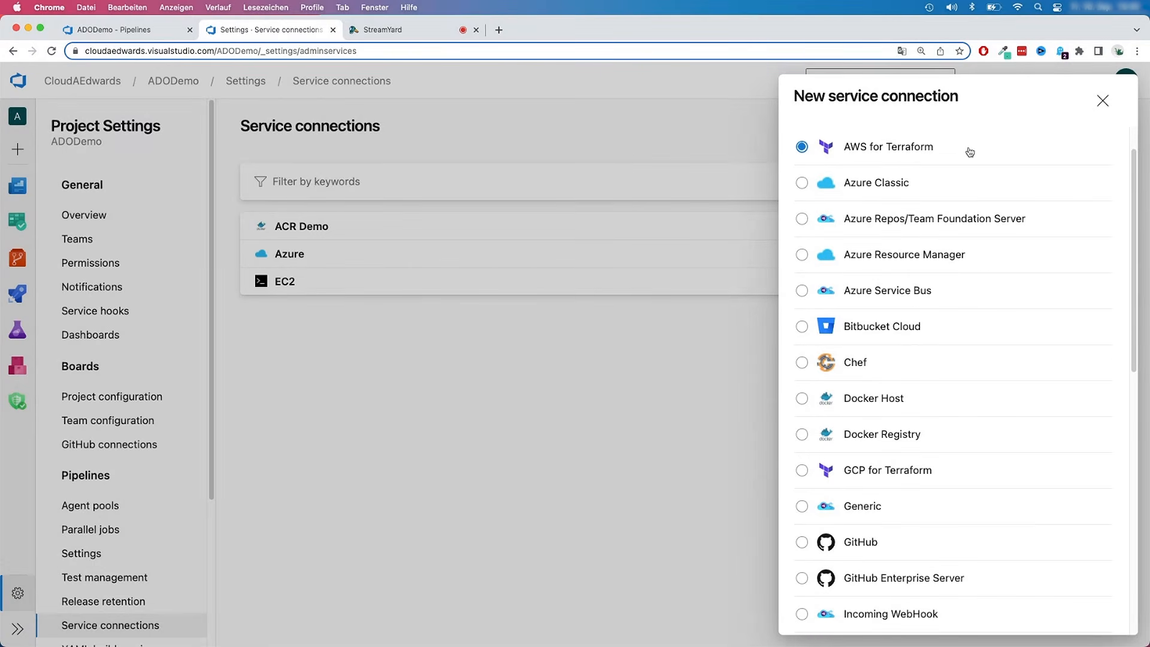
scroll(916, 506, "down", 10)
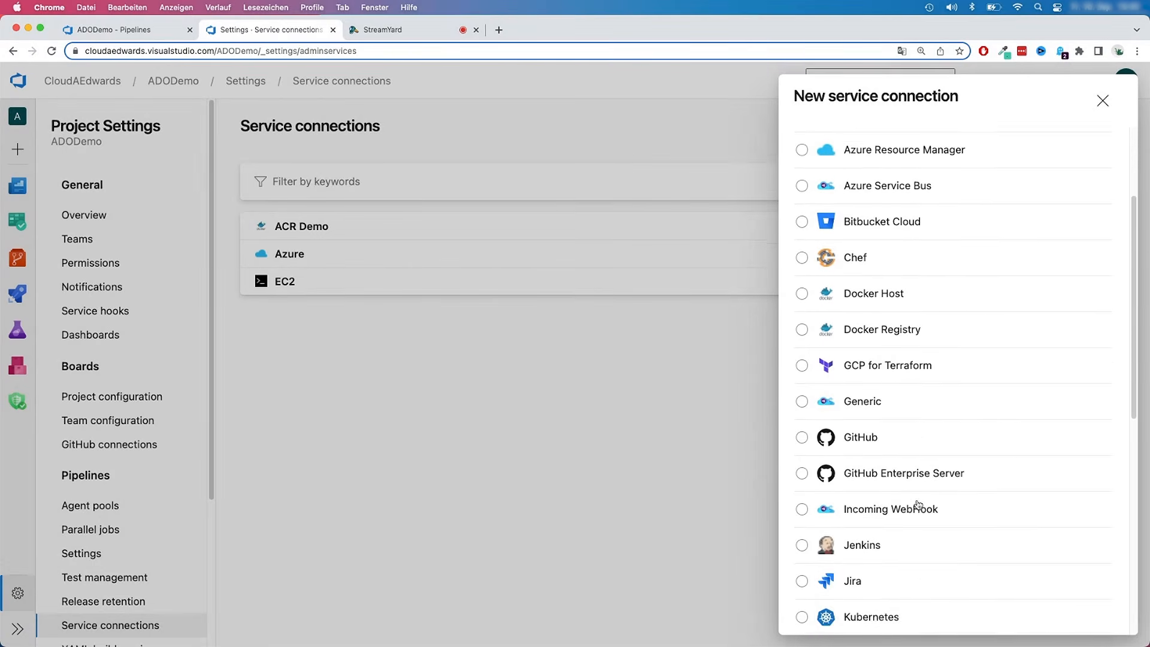
scroll(918, 504, "down", 5)
scroll(898, 512, "down", 5)
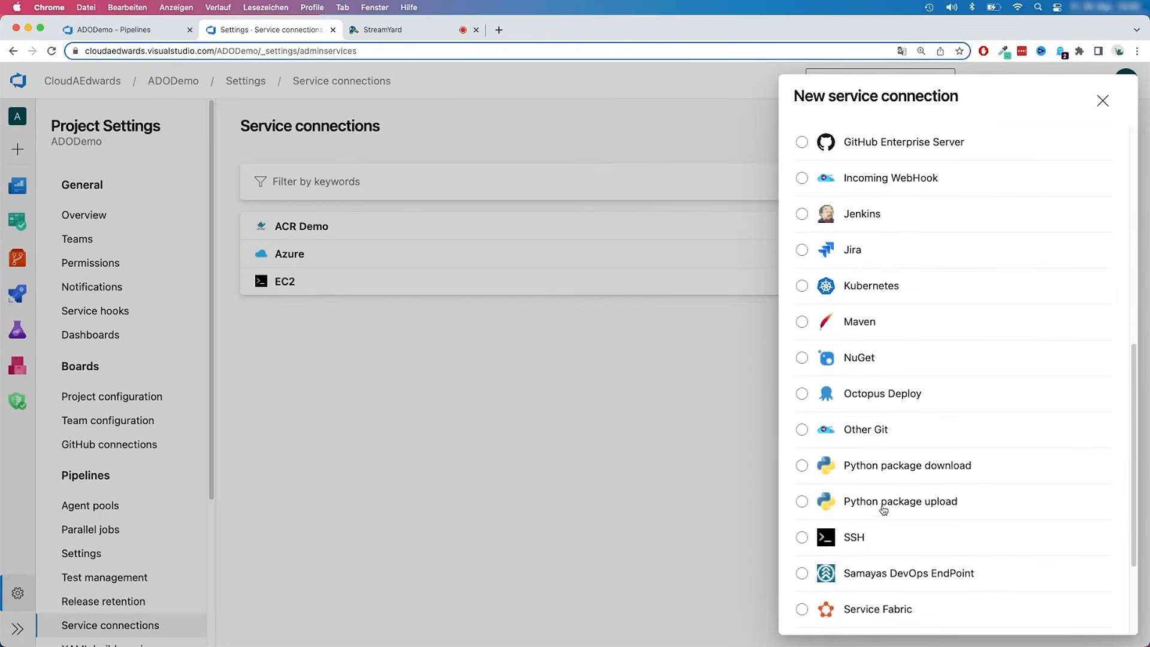
scroll(885, 506, "up", 6)
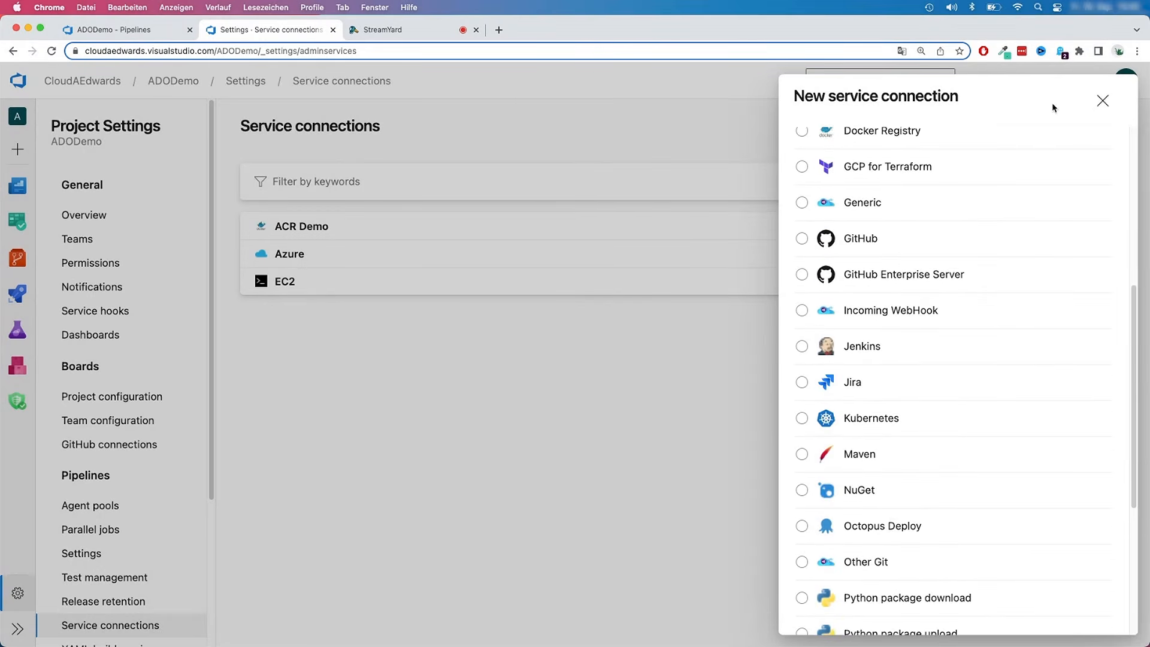
left_click(1102, 100)
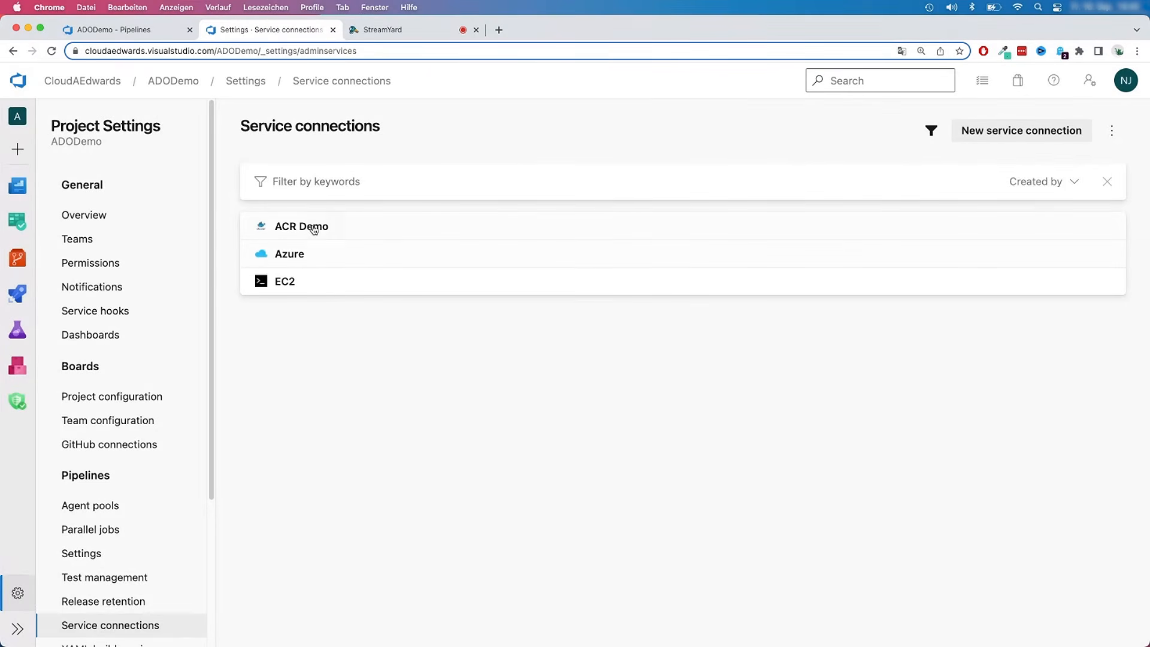
- View the ACR Demo service connection's details and compare its name with the container registry option in the pipeline's Docker task
left_click(278, 228)
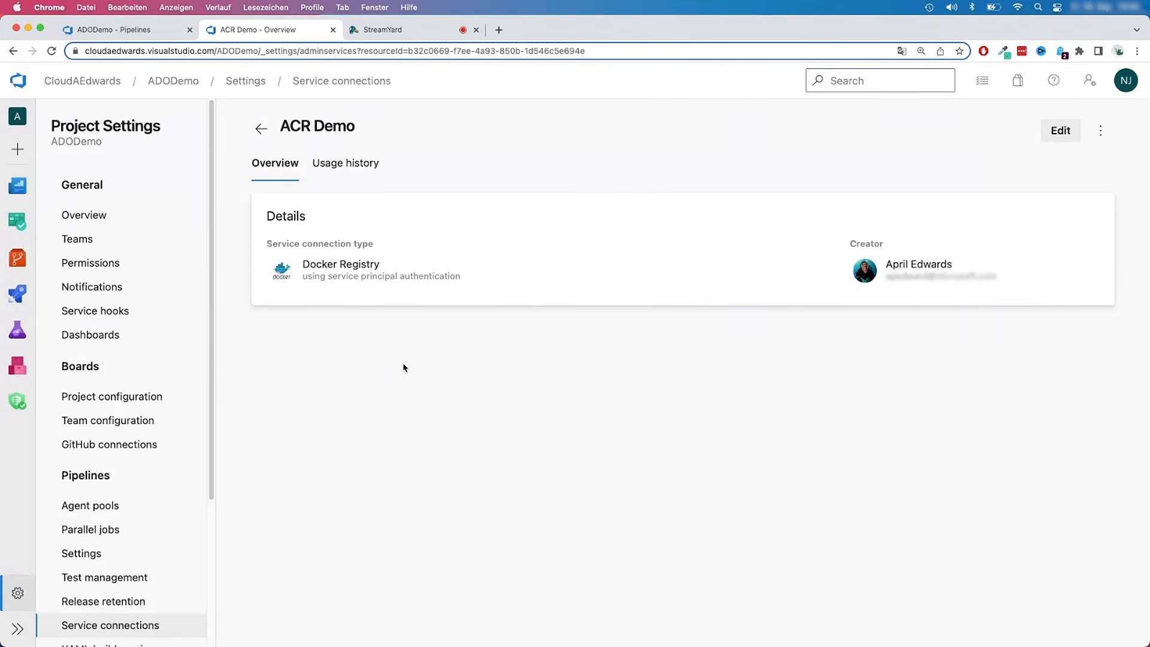
left_click(126, 29)
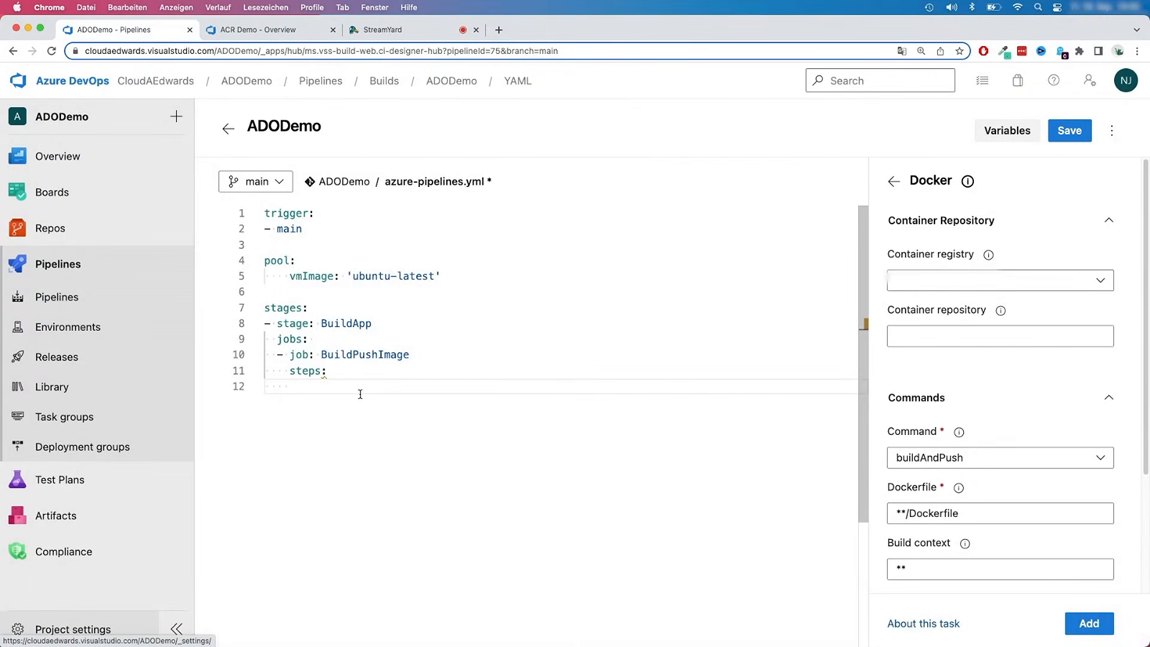
left_click(940, 293)
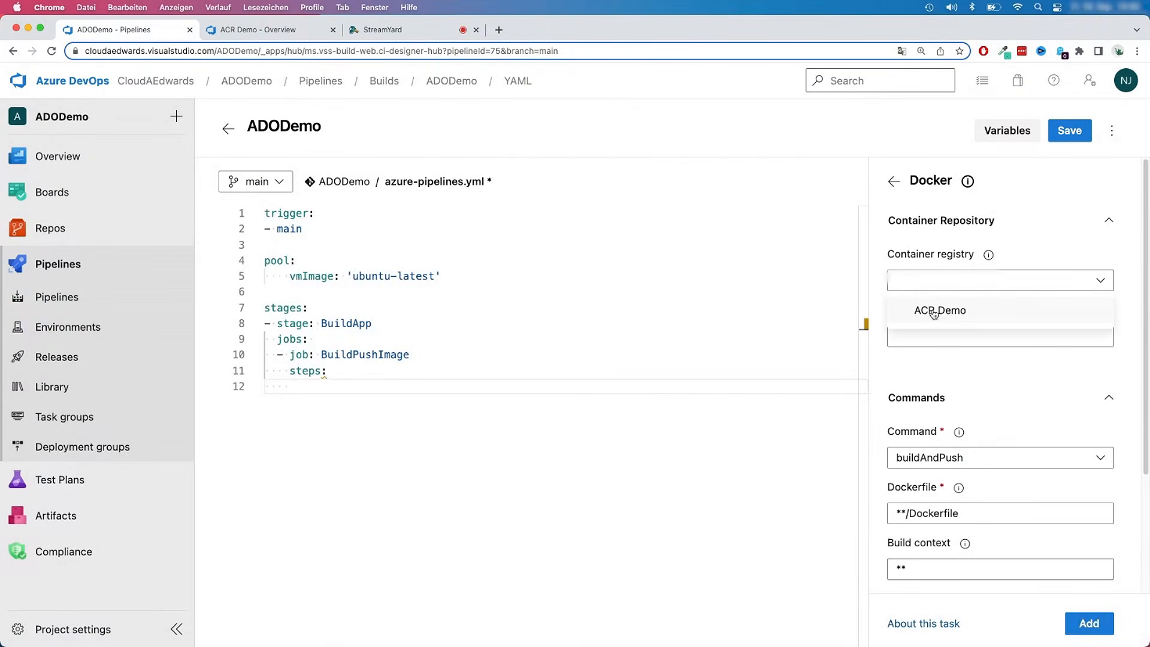
left_click(275, 33)
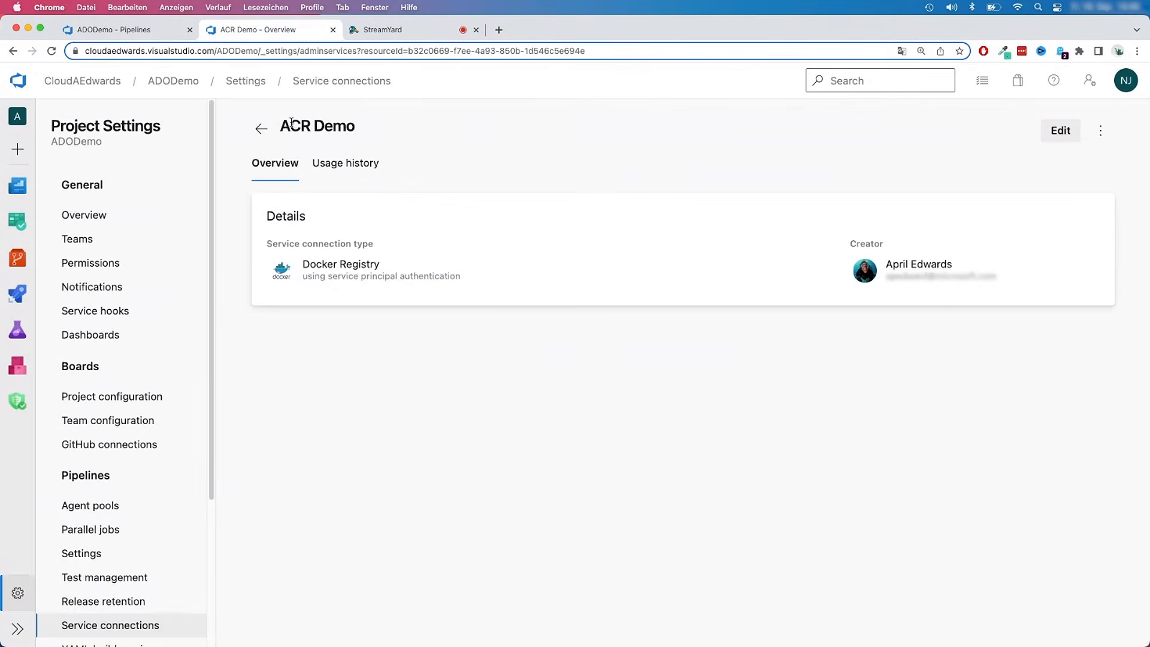
left_click(122, 30)
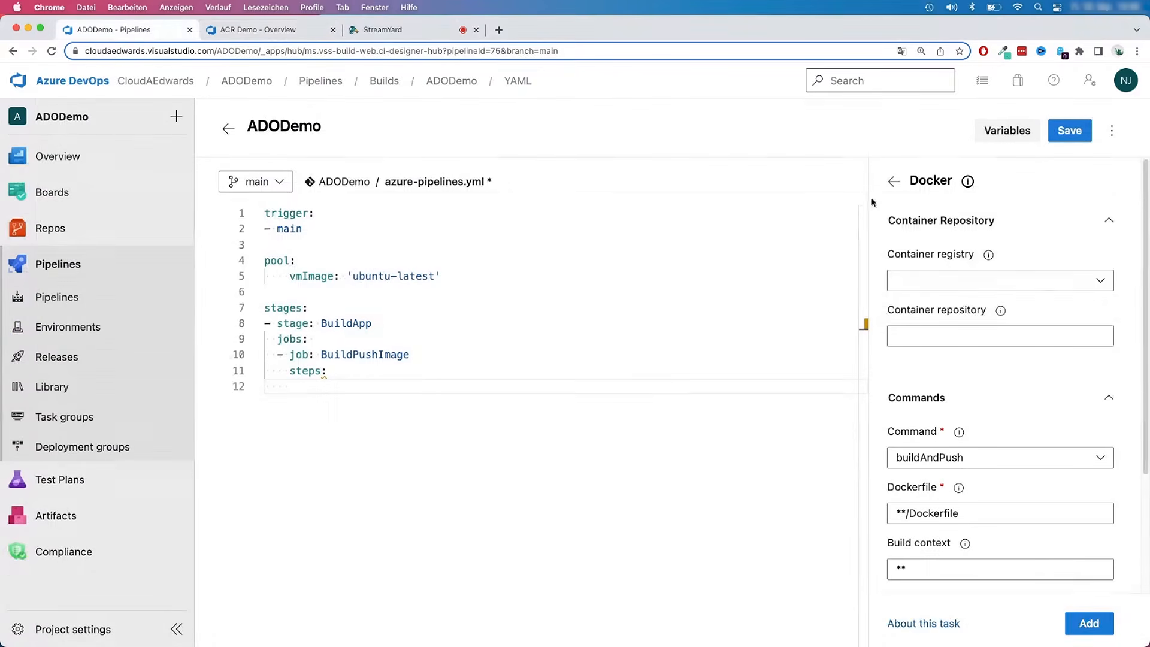
- Set the Docker task's container registry to ACR Demo and its container repository to adodemo.azurecr.io
left_click(950, 282)
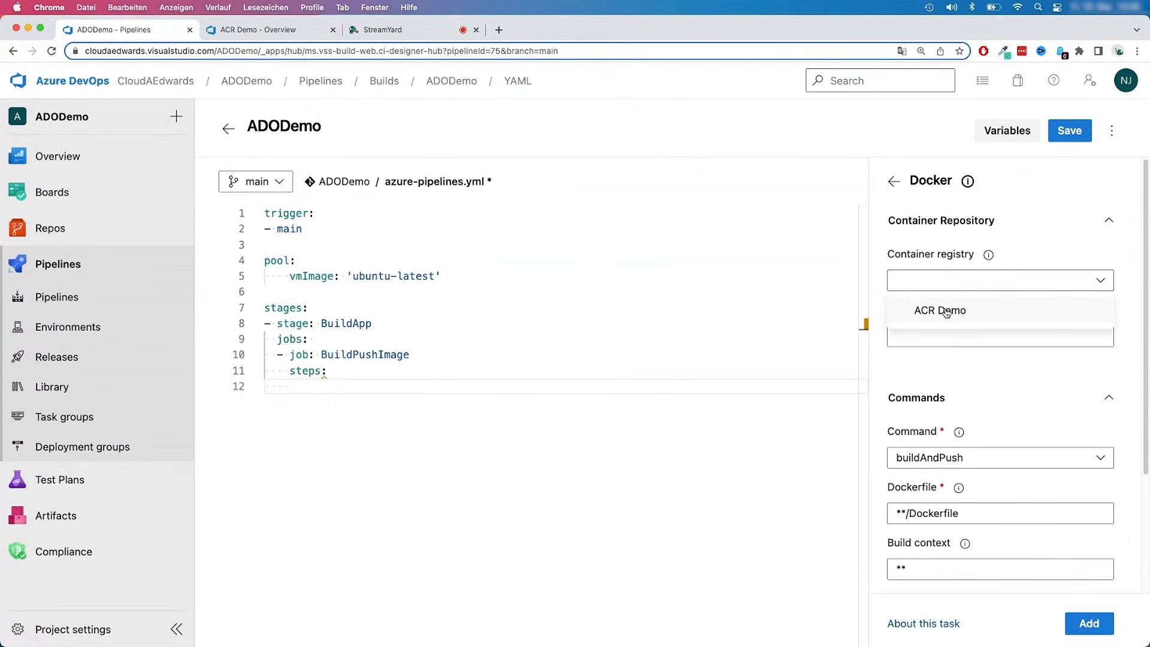
left_click(945, 311)
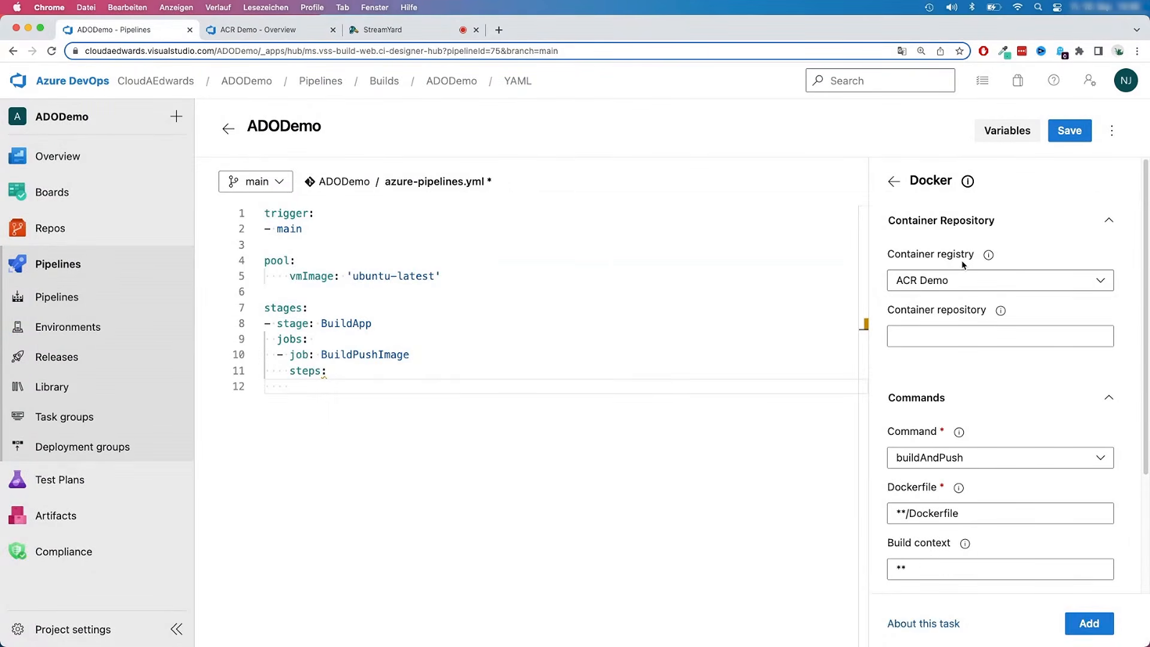
left_click(936, 340)
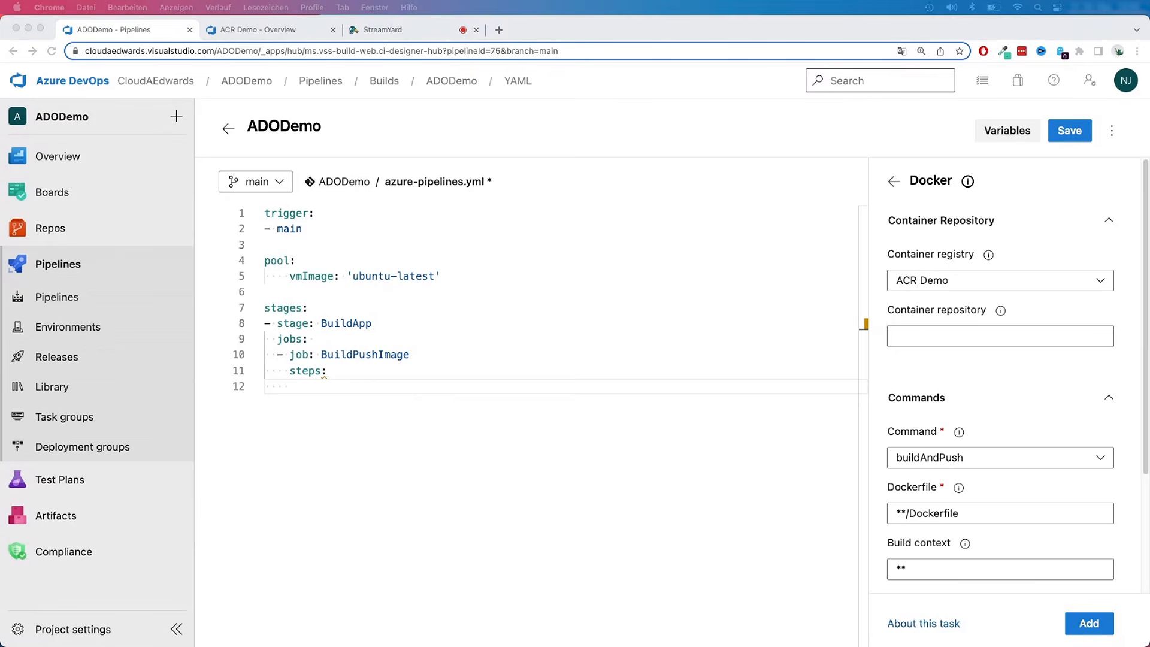
left_click(949, 329)
type("adodemo.azurecr.io")
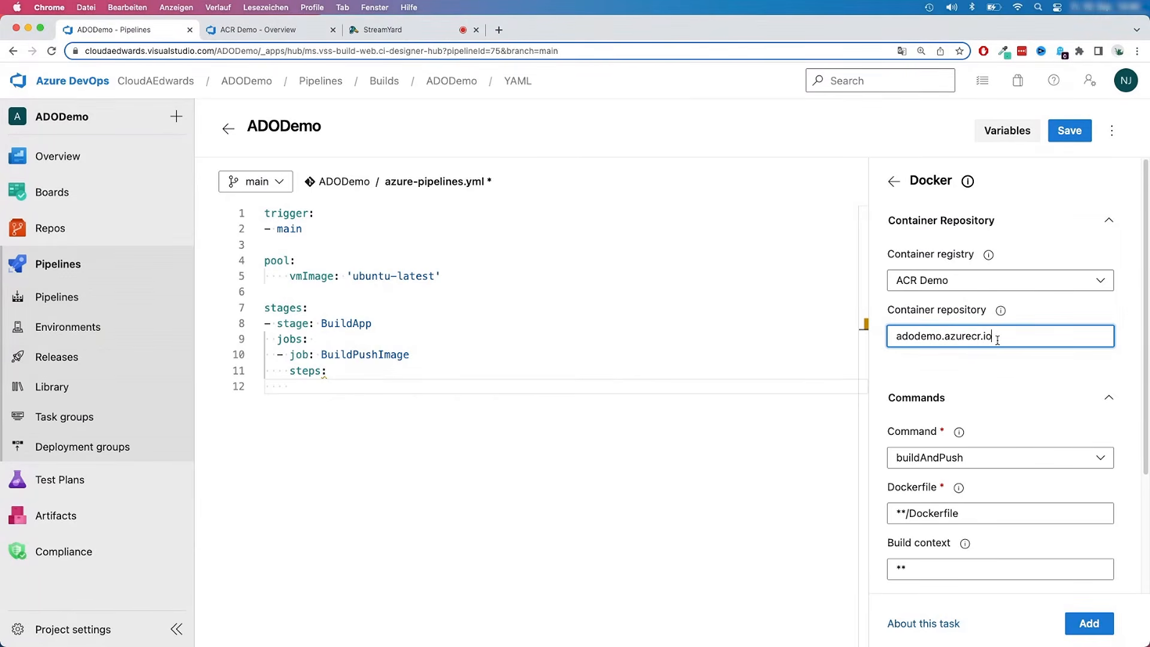
scroll(999, 476, "down", 5)
scroll(1001, 482, "down", 1)
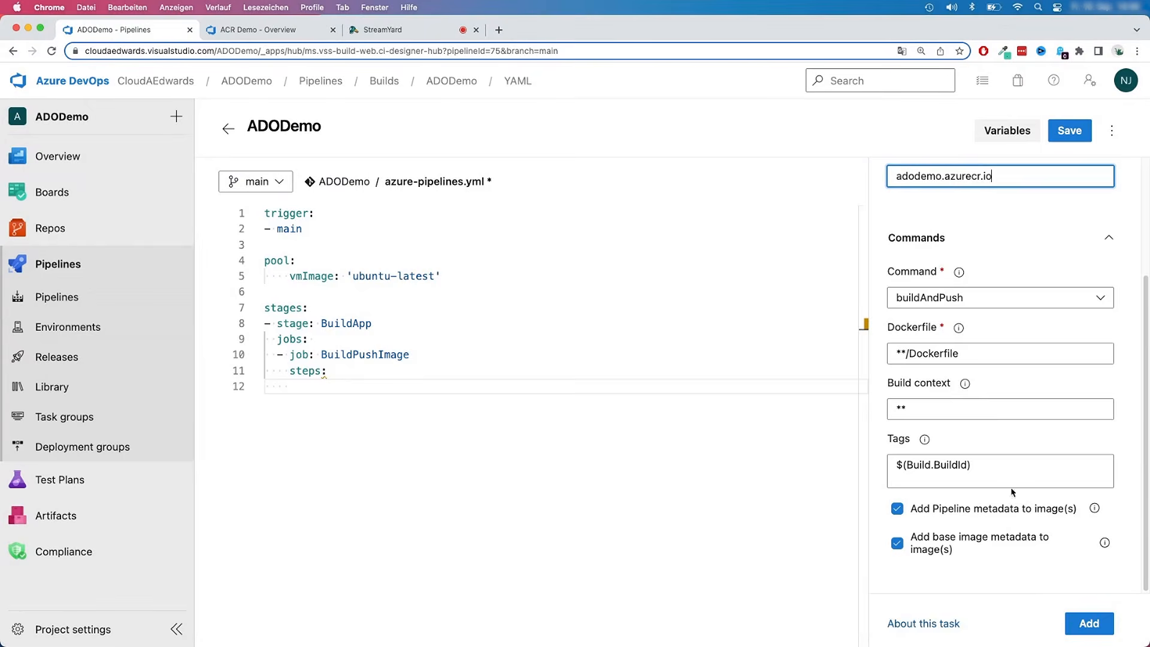
- Check the Docker task's remaining settings and insert the task under the BuildPushImage job's steps on line 12
scroll(1006, 503, "up", 5)
scroll(953, 427, "down", 5)
scroll(937, 465, "up", 3)
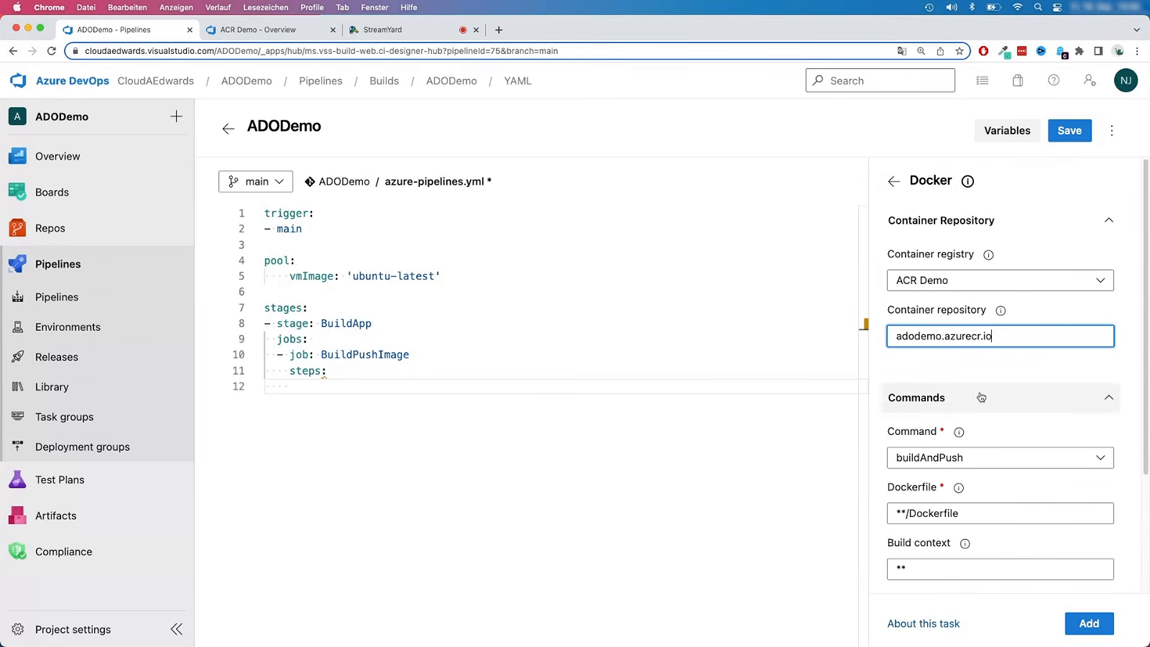
left_click(286, 388)
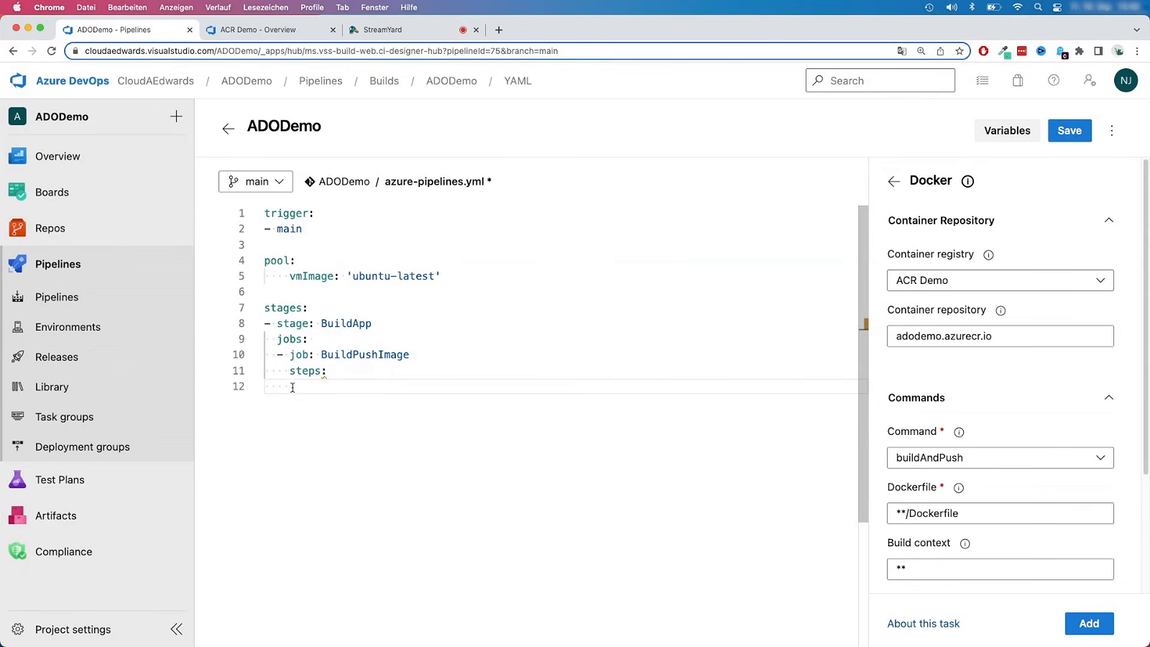
left_click(1098, 629)
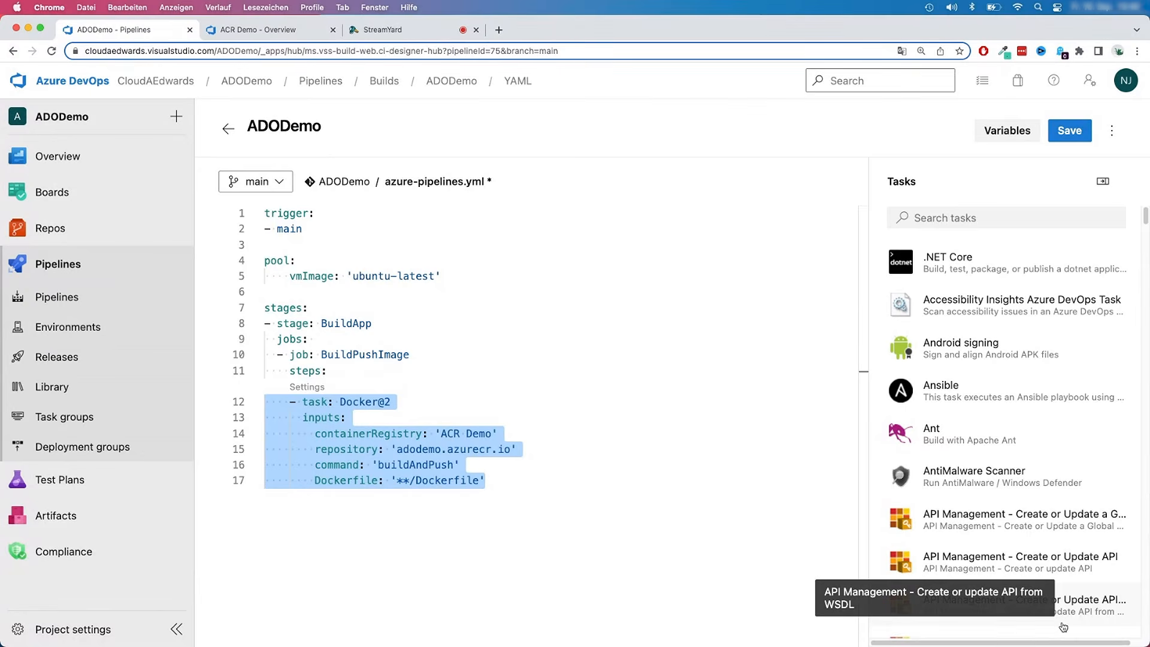
left_click(496, 492)
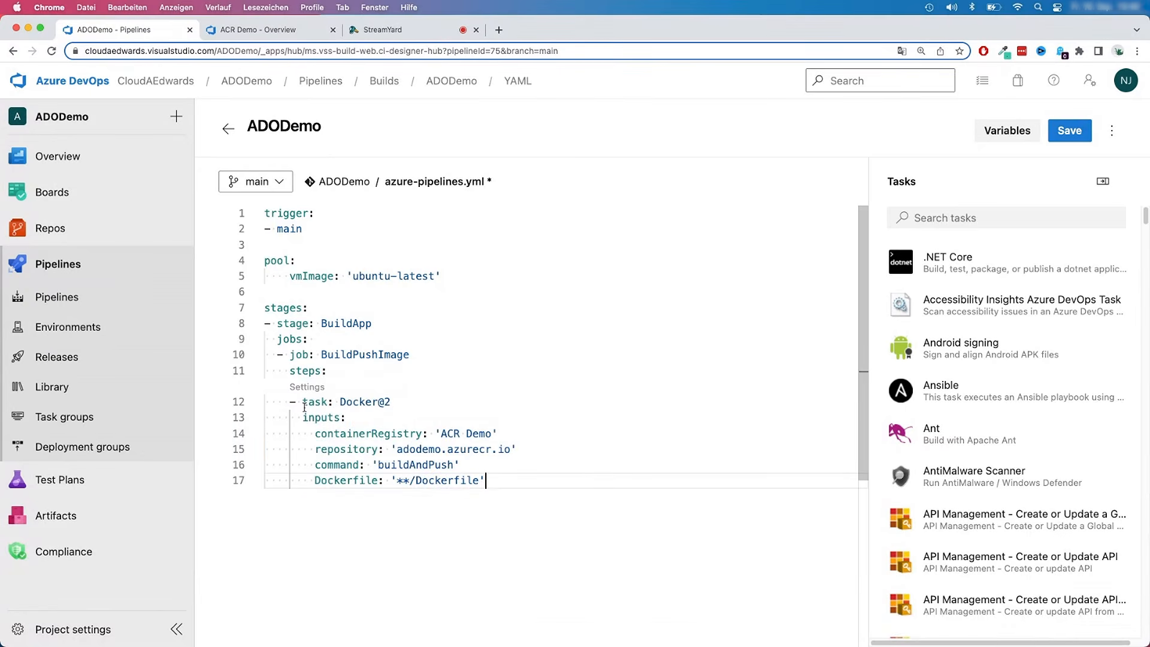
- Add a tags input with the value '$(Build.BuildId)' below the Dockerfile line of the Docker task
left_click(340, 417)
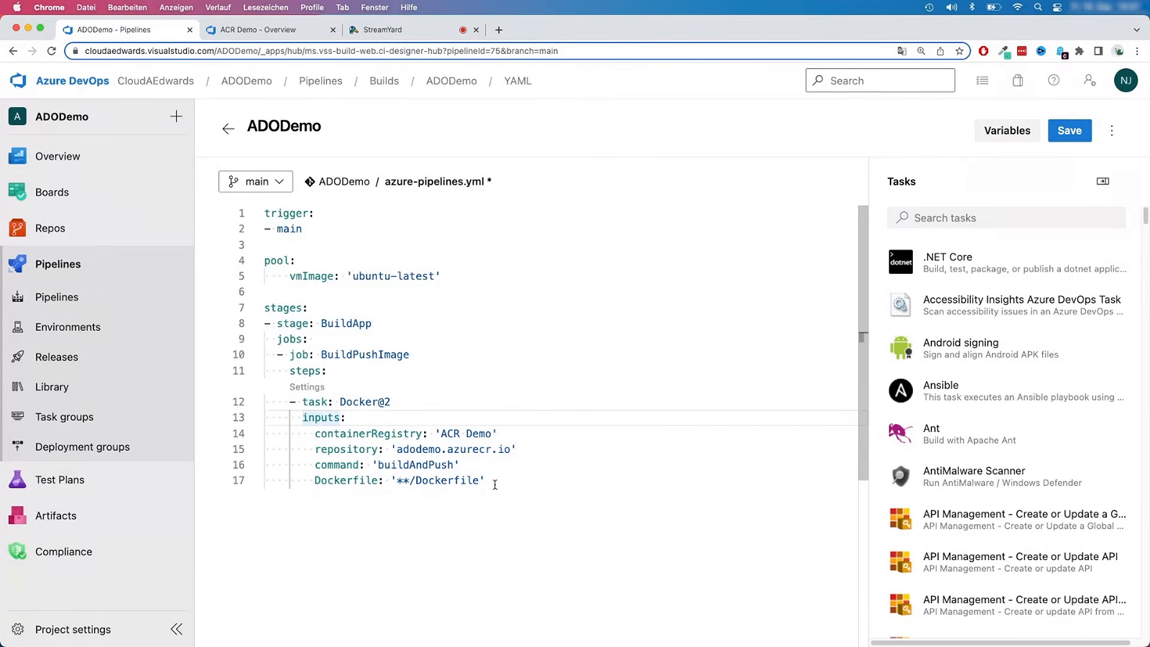
double_click(358, 402)
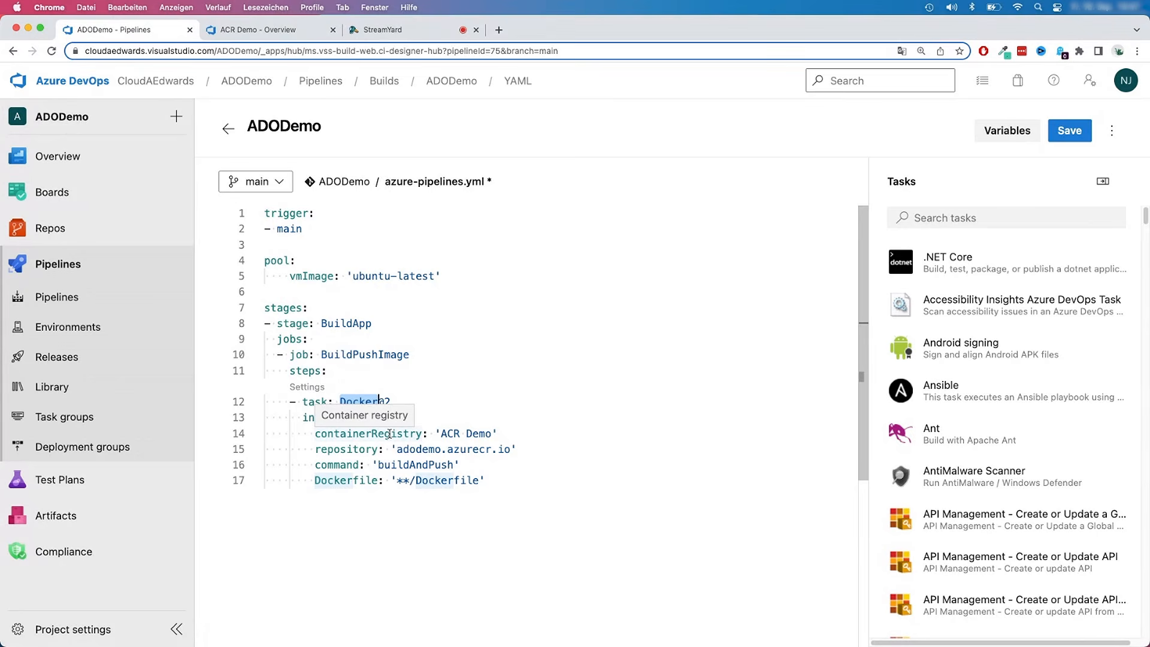
left_click_drag(515, 479, 317, 441)
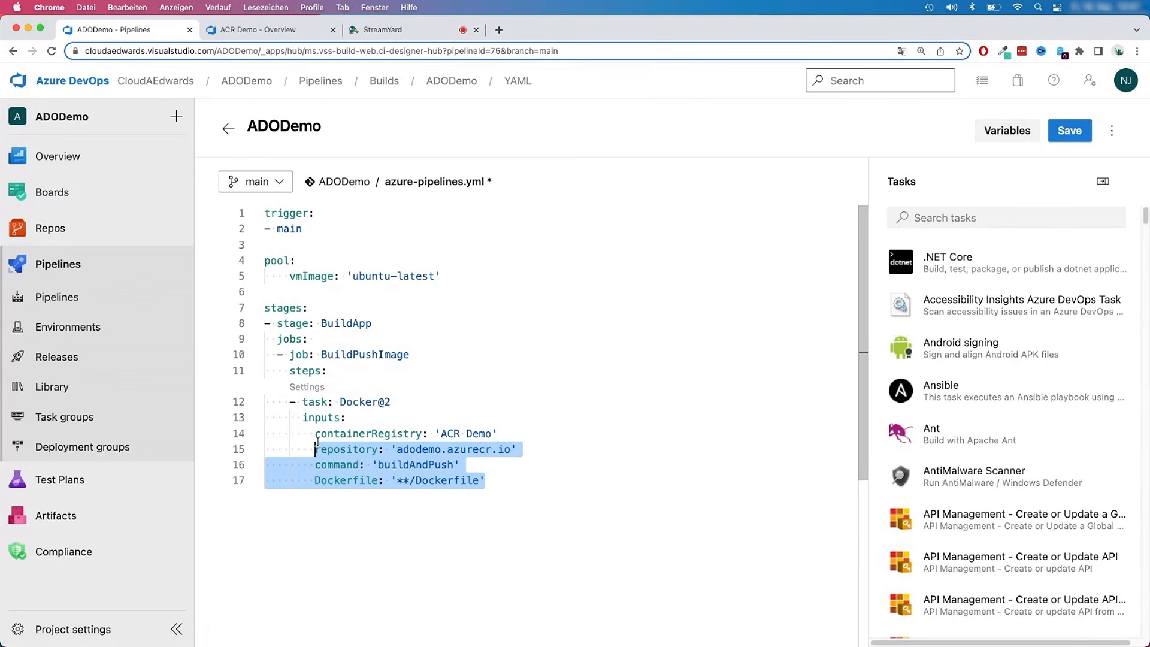
left_click(488, 479)
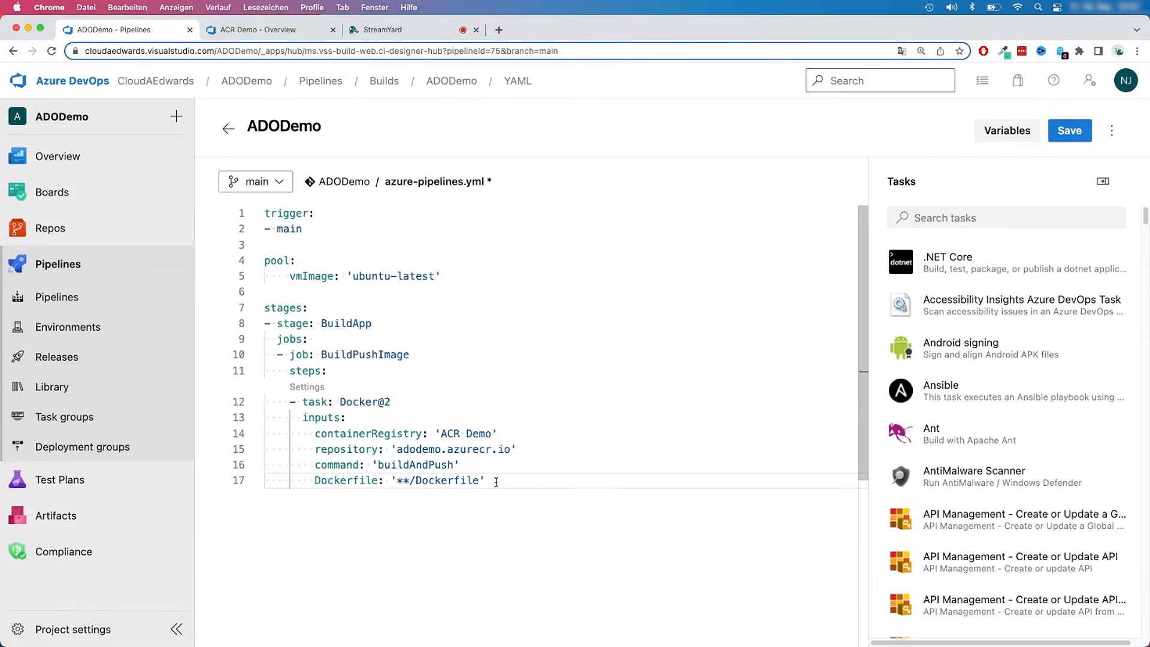
scroll(496, 482, "down", 2)
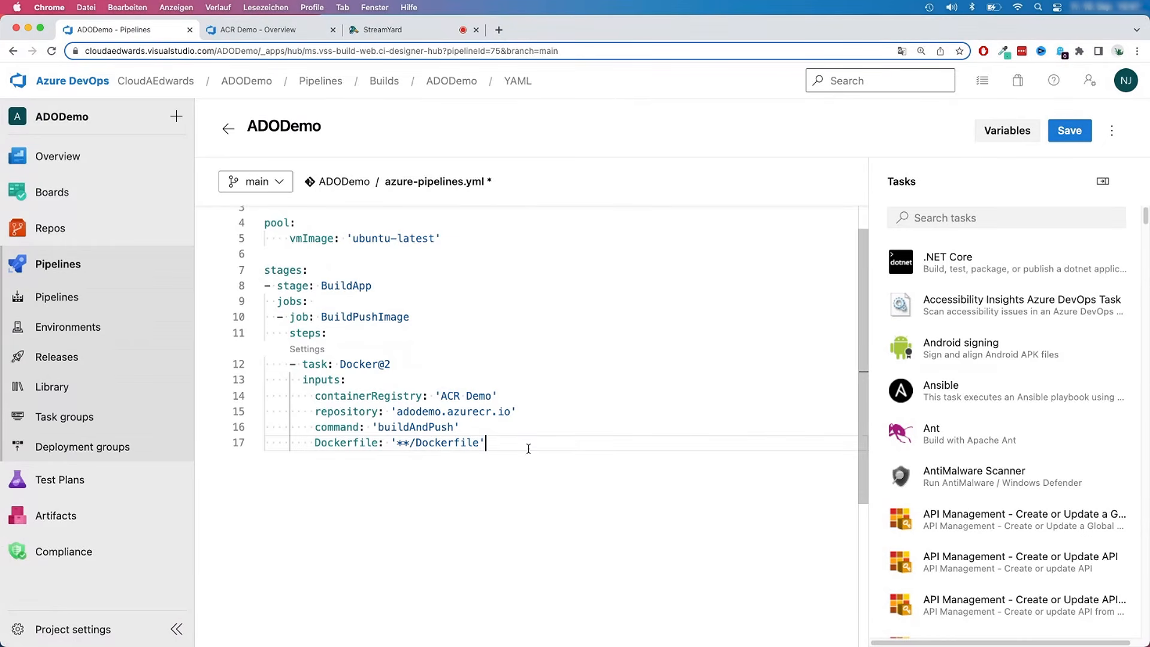
key("Return")
type("tags")
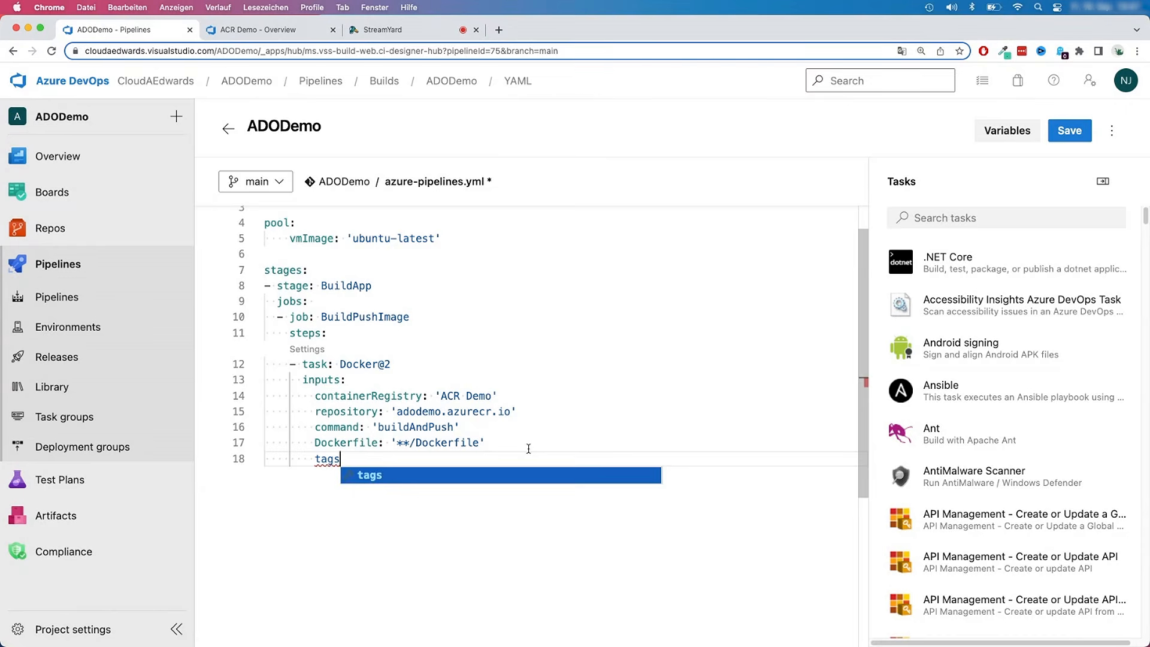
key("Return")
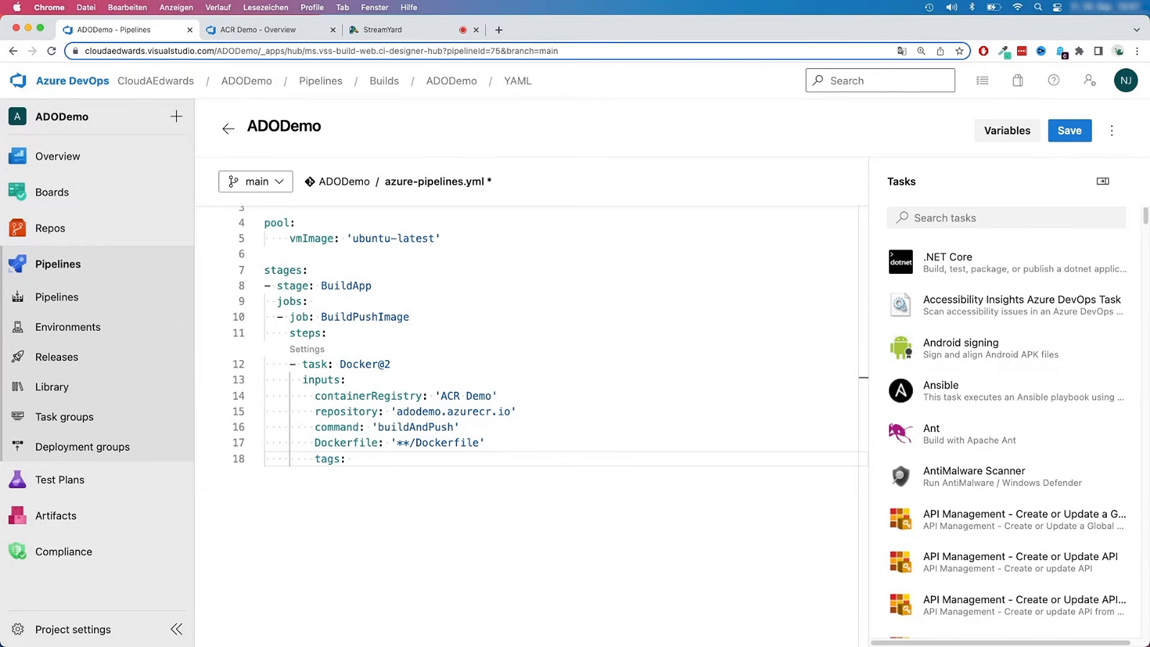
type("'$(Build.BuildId)'")
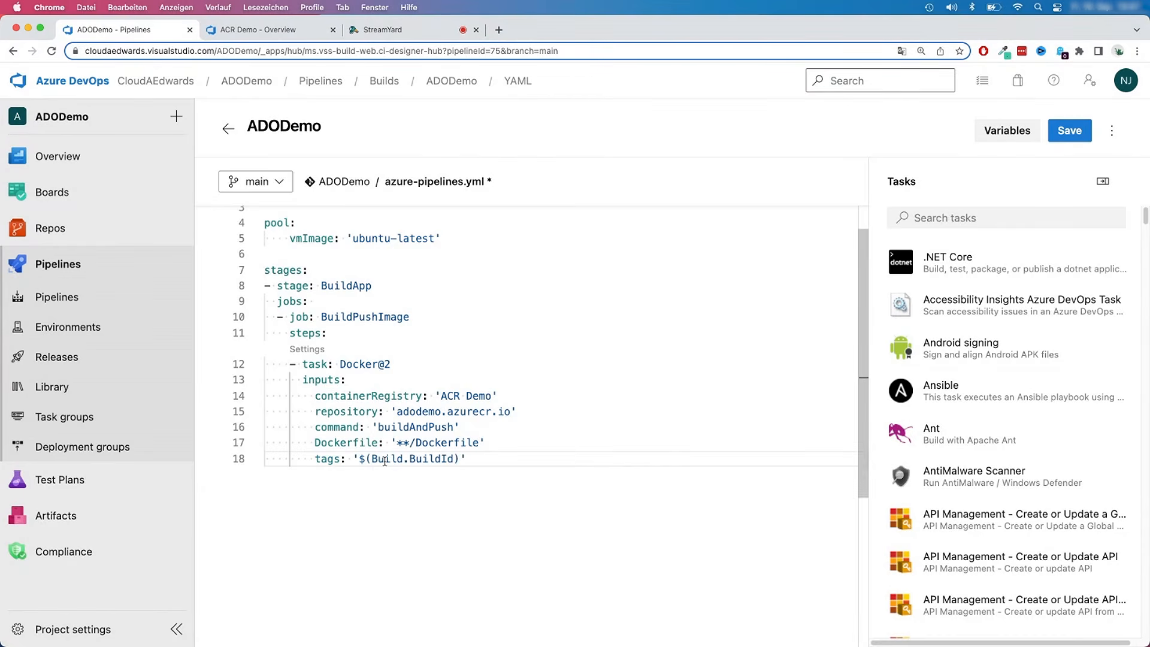
- Examine the Build.BuildId variable in the tags line and the Docker task it belongs to
left_click_drag(359, 459, 440, 459)
left_click(448, 459)
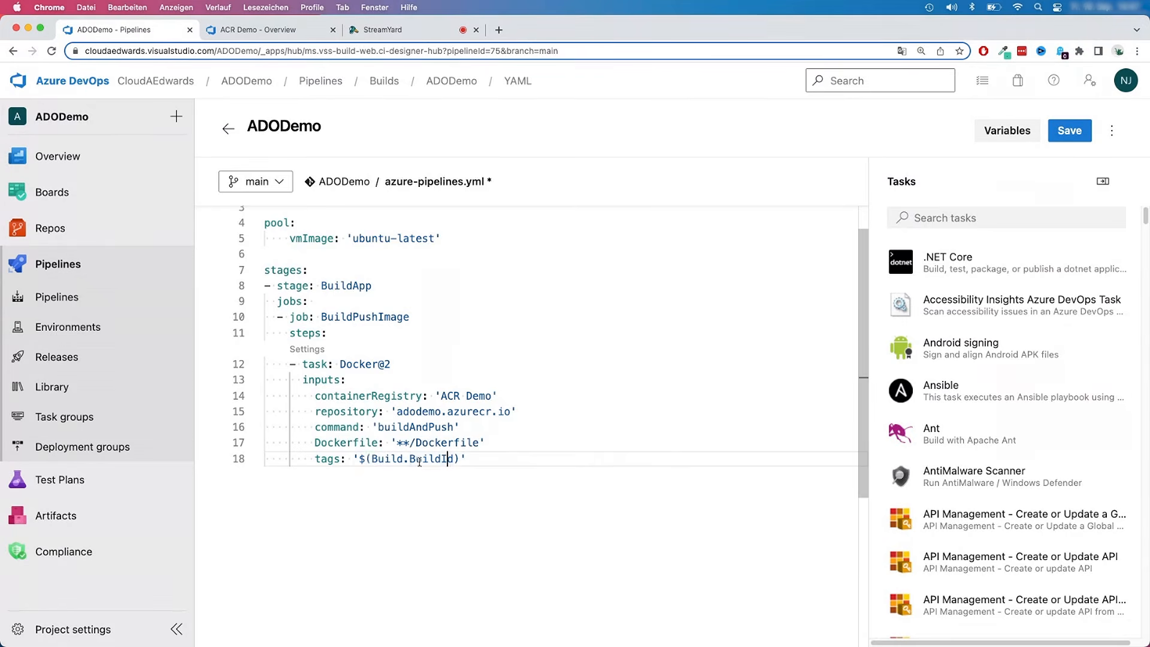
left_click(367, 459)
left_click(518, 459)
left_click(430, 459)
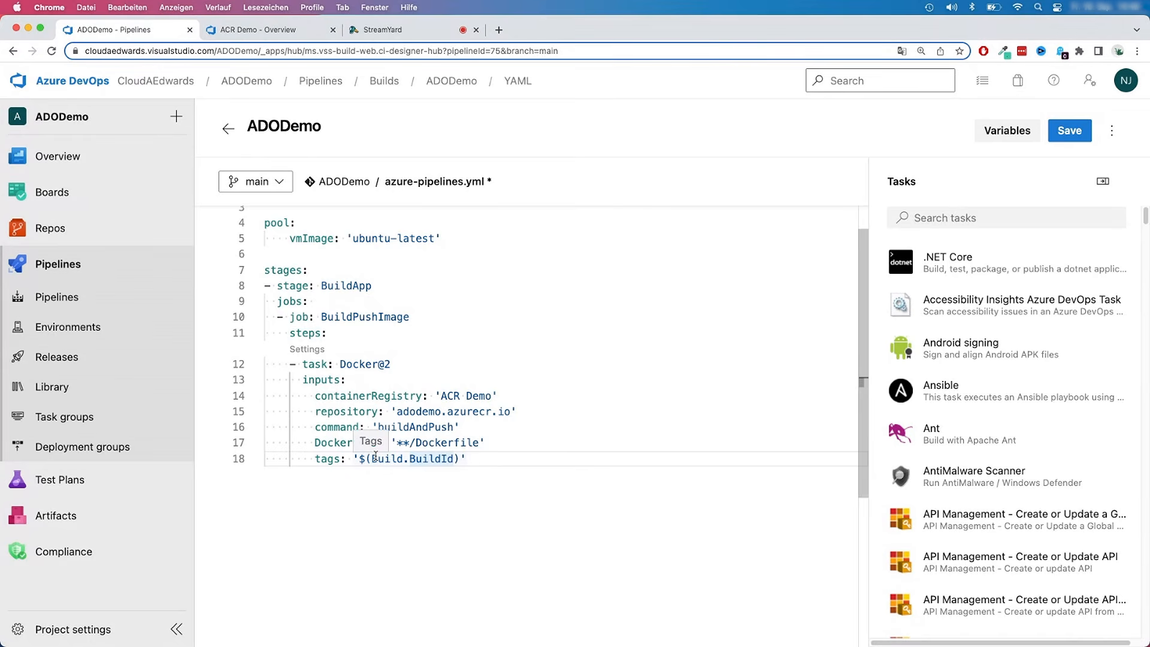
left_click(464, 459)
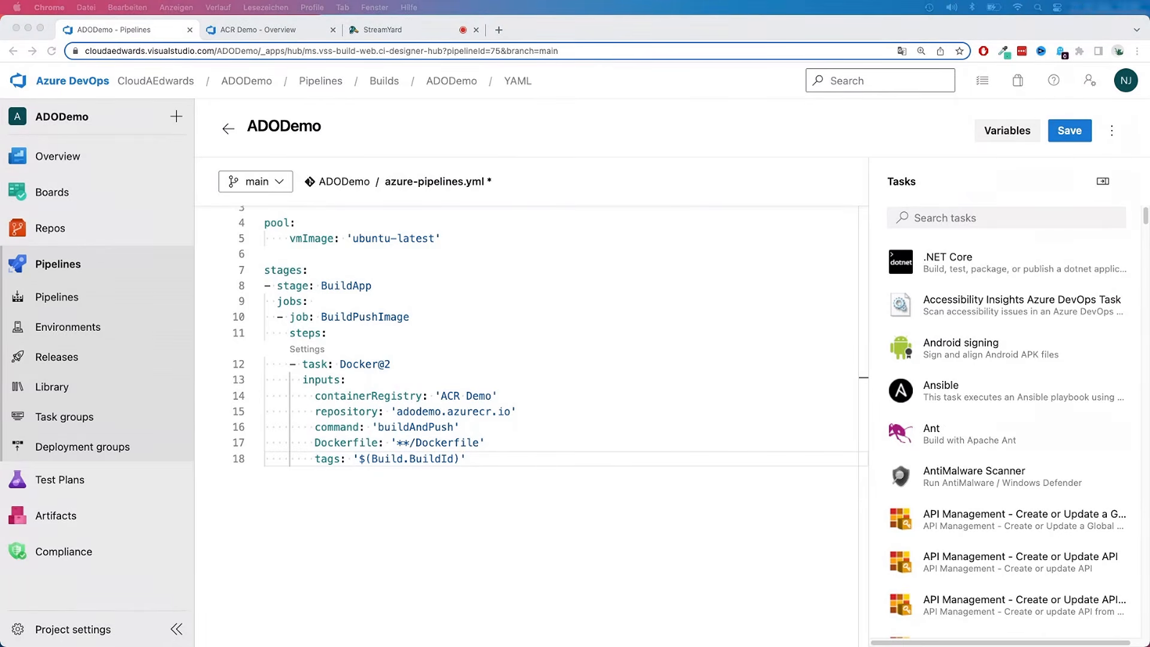
left_click(481, 463)
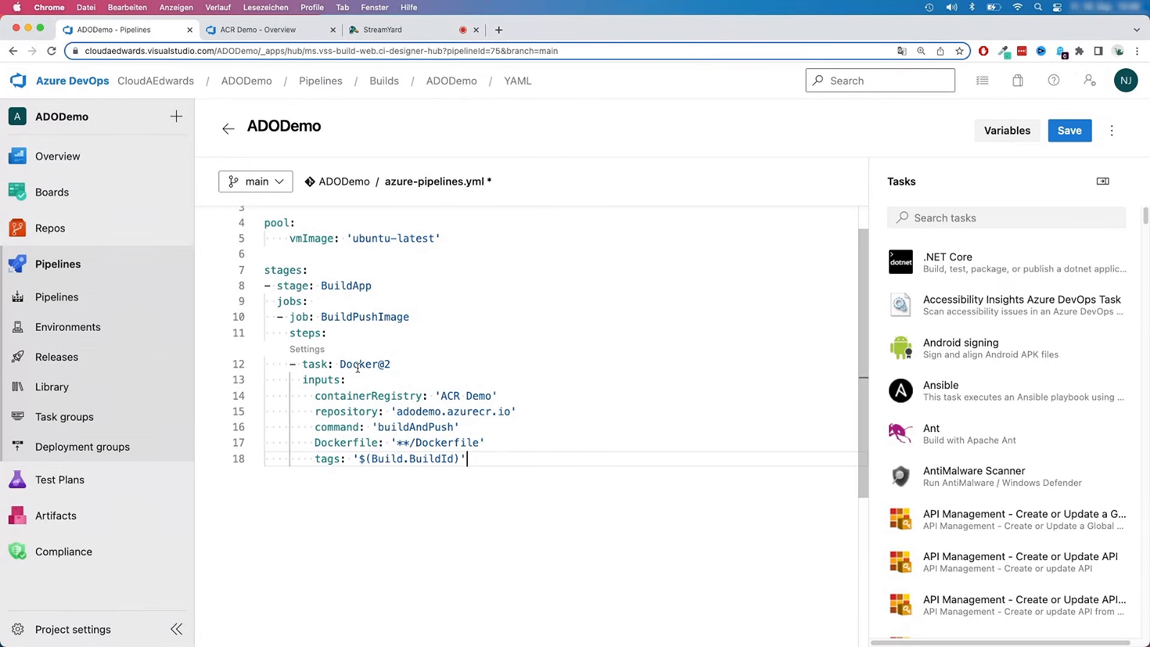
mouse_move(357, 368)
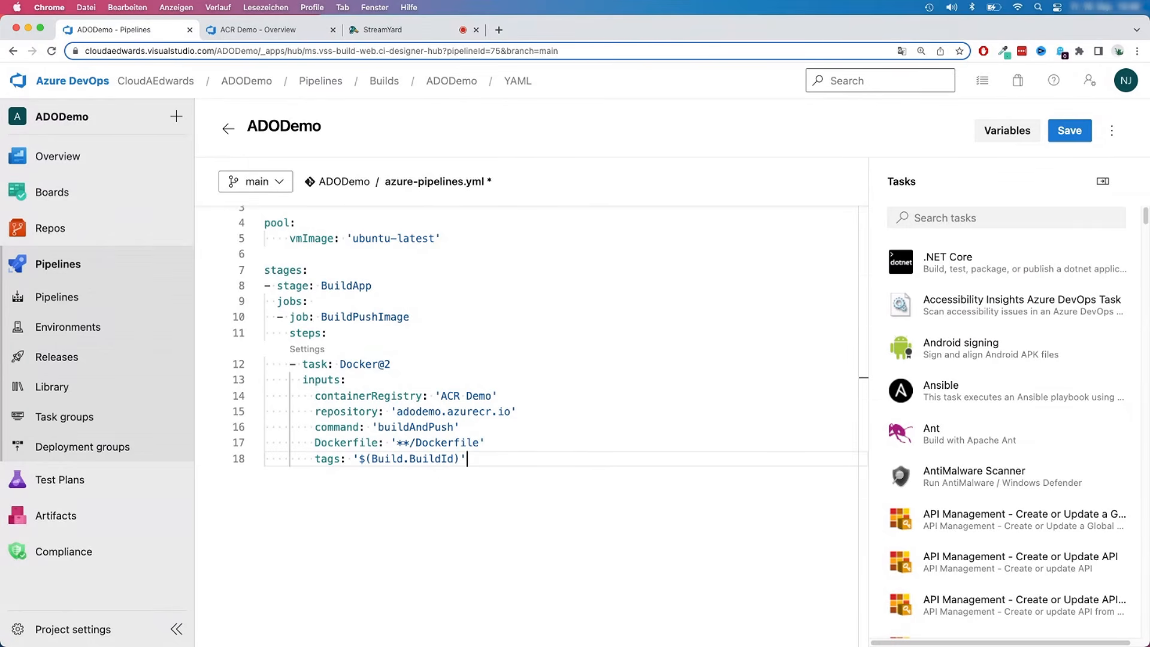
left_click(453, 511)
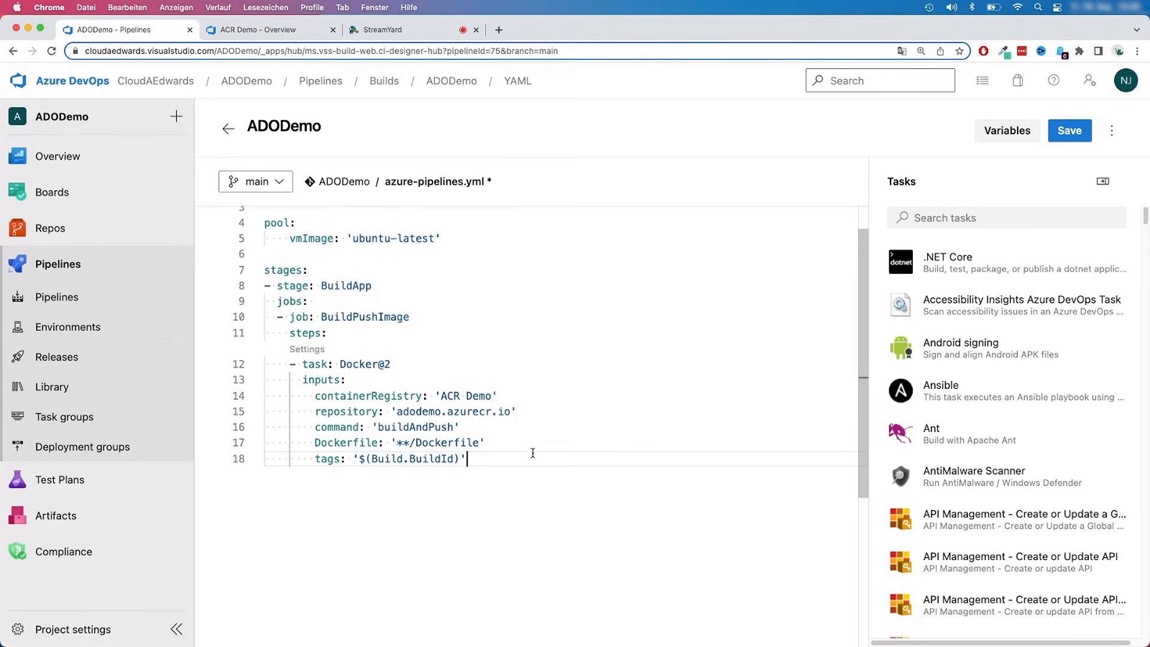
- Leave a blank line below the Docker task and add an unindented second stage named ScanImage
key("Return")
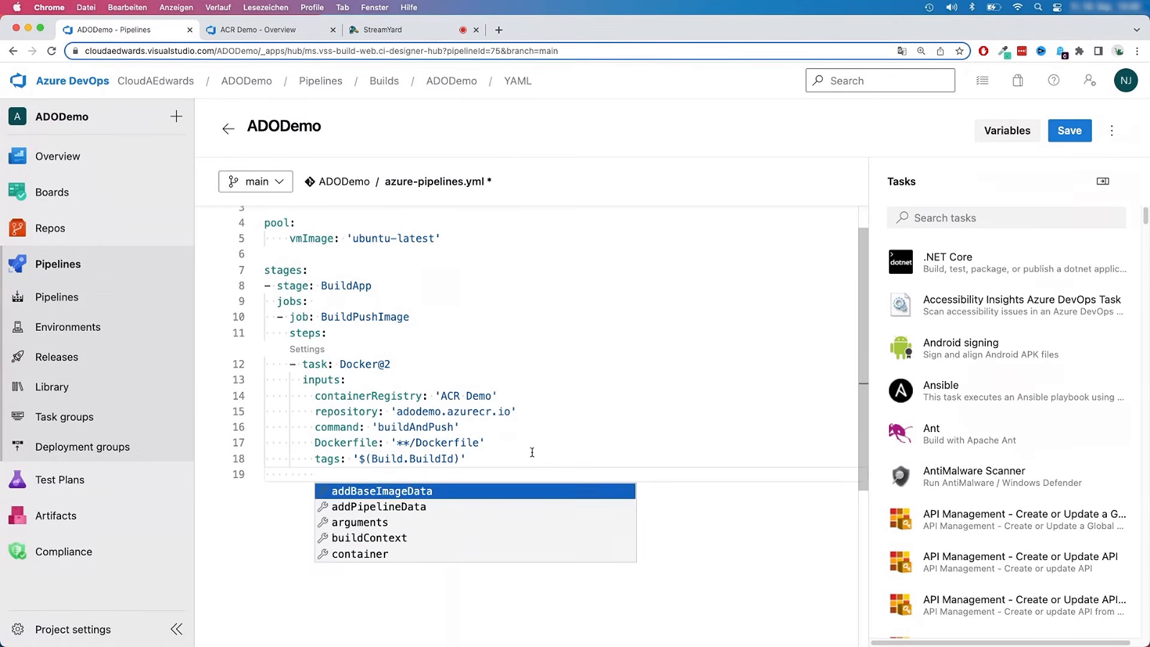
key("Escape")
key("BackSpace")
key("BackSpace")
key("BackSpace")
key("BackSpace")
key("Return")
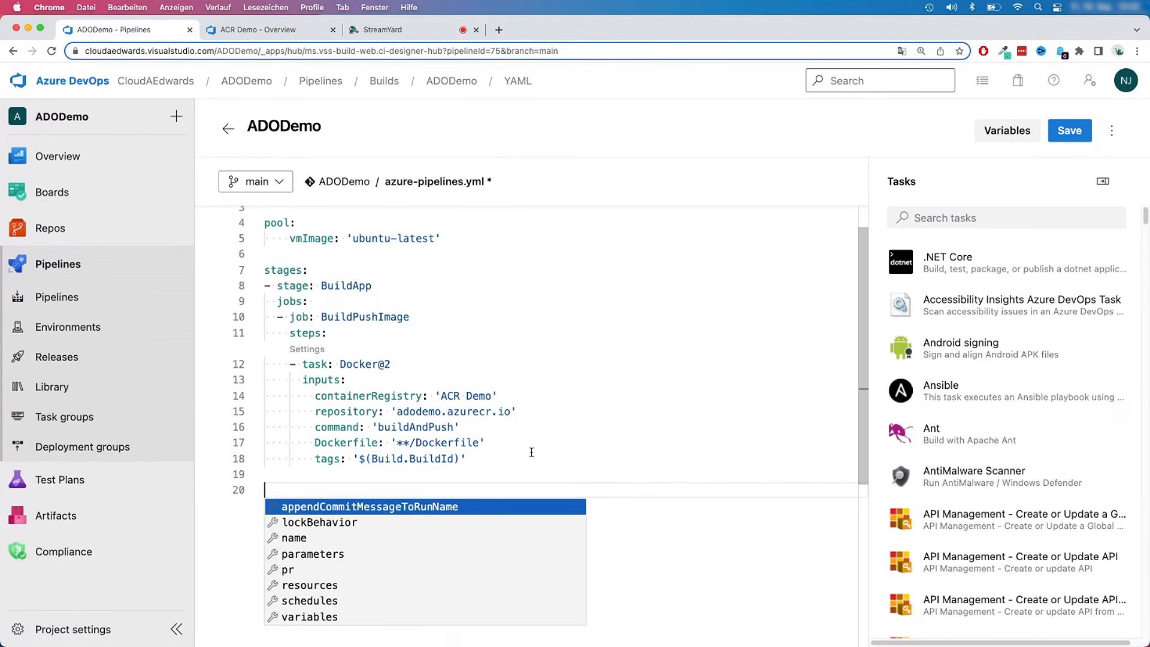
key("Escape")
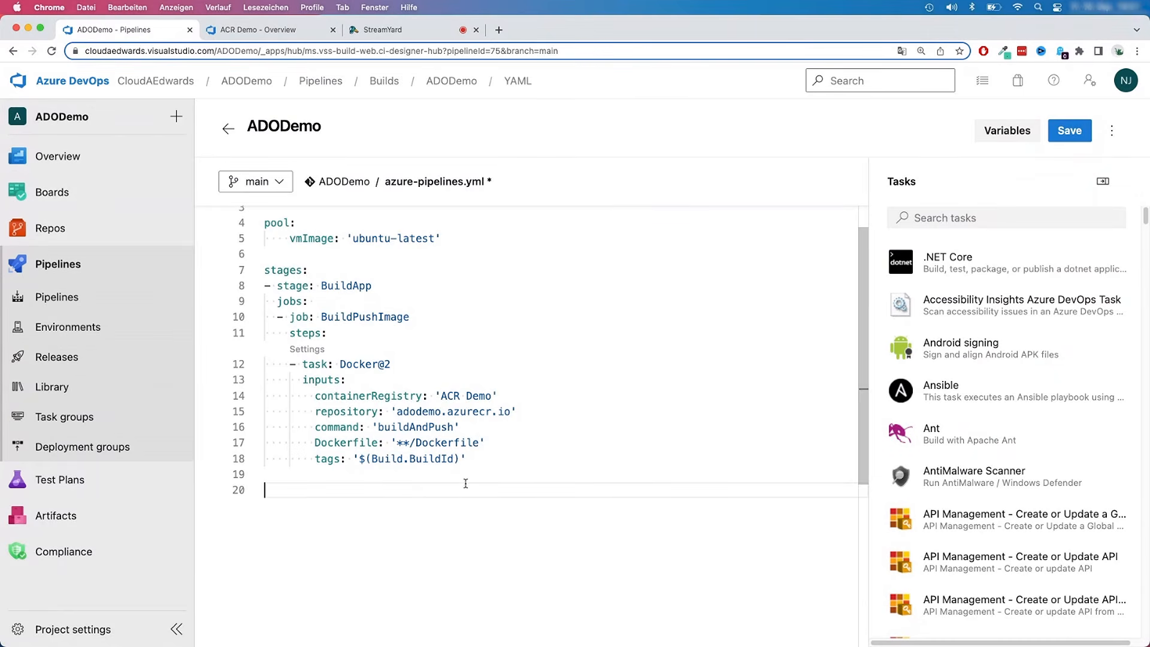
type("- stage:")
type("Sv")
key("BackSpace")
type("canImage")
key("Return")
key("Escape")
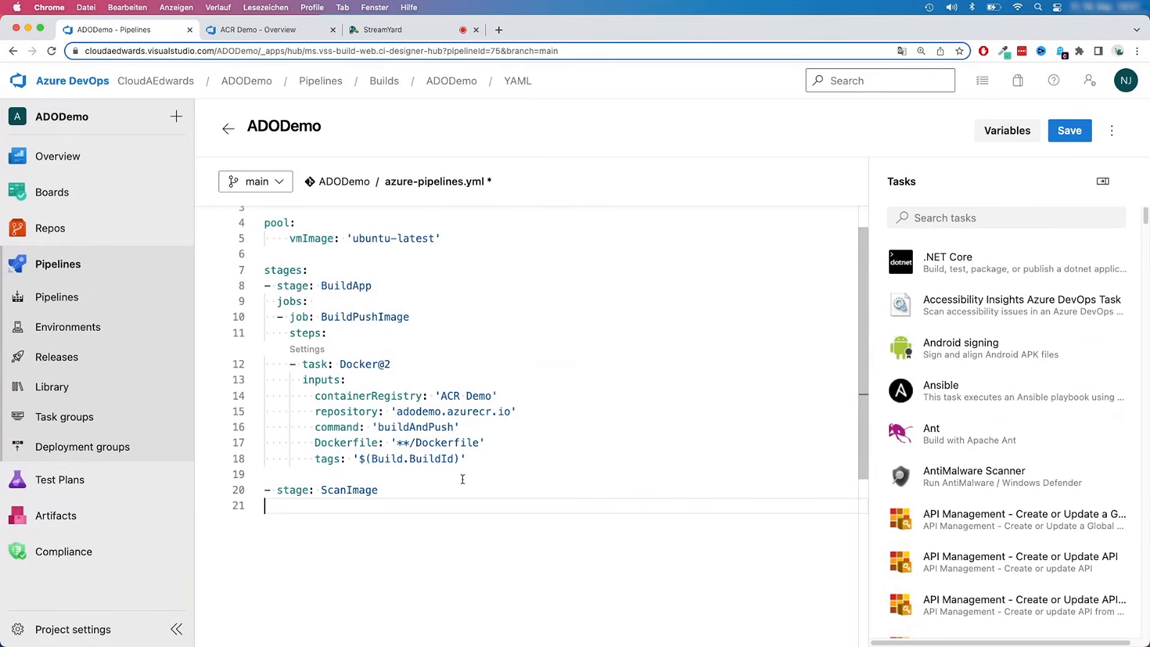
- Give the ScanImage stage a jobs section containing a job named ScanImage with an empty steps list
key("BackSpace")
type("jobs:")
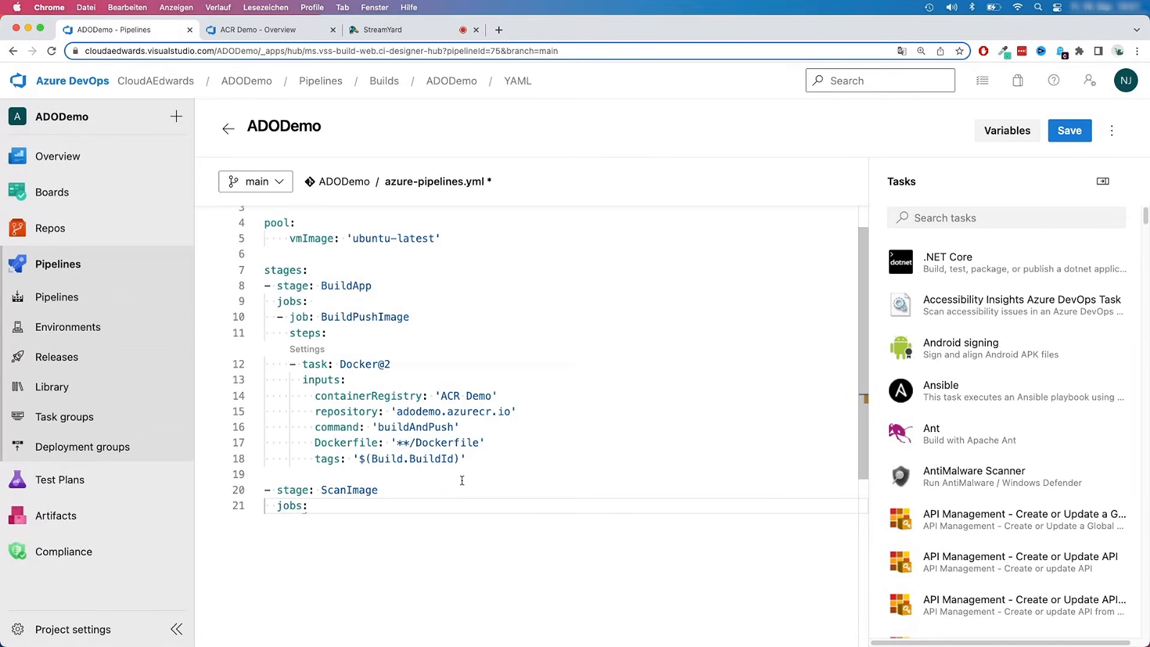
key("Return")
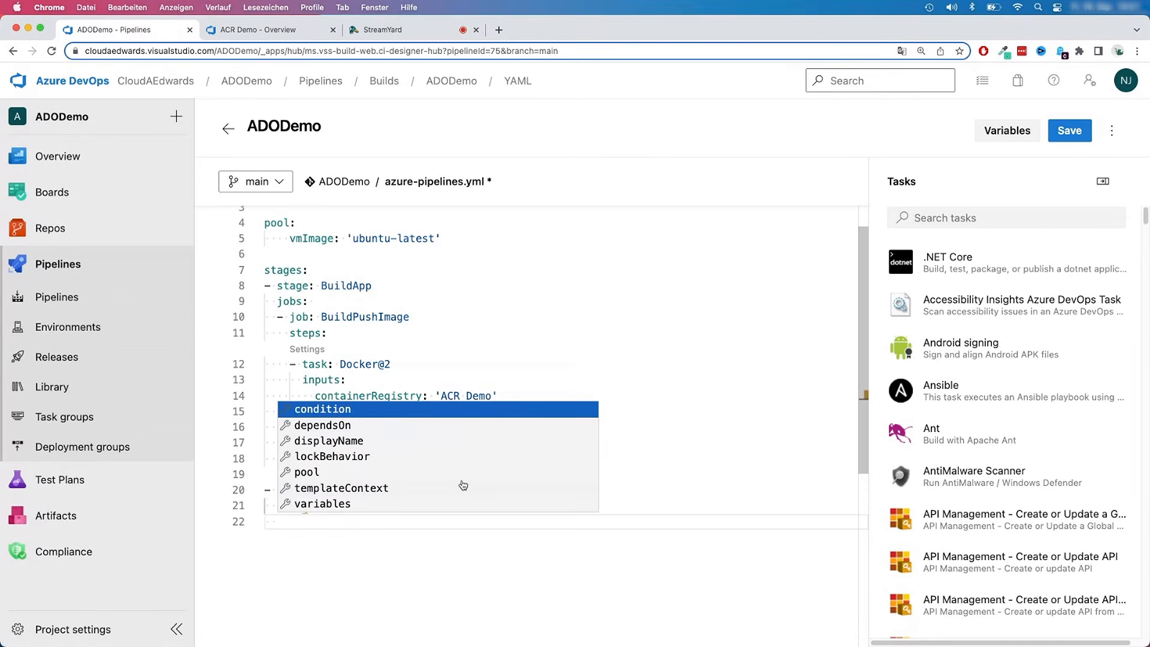
type("- job: ScanImage")
key("Return")
type("steps:")
key("Return")
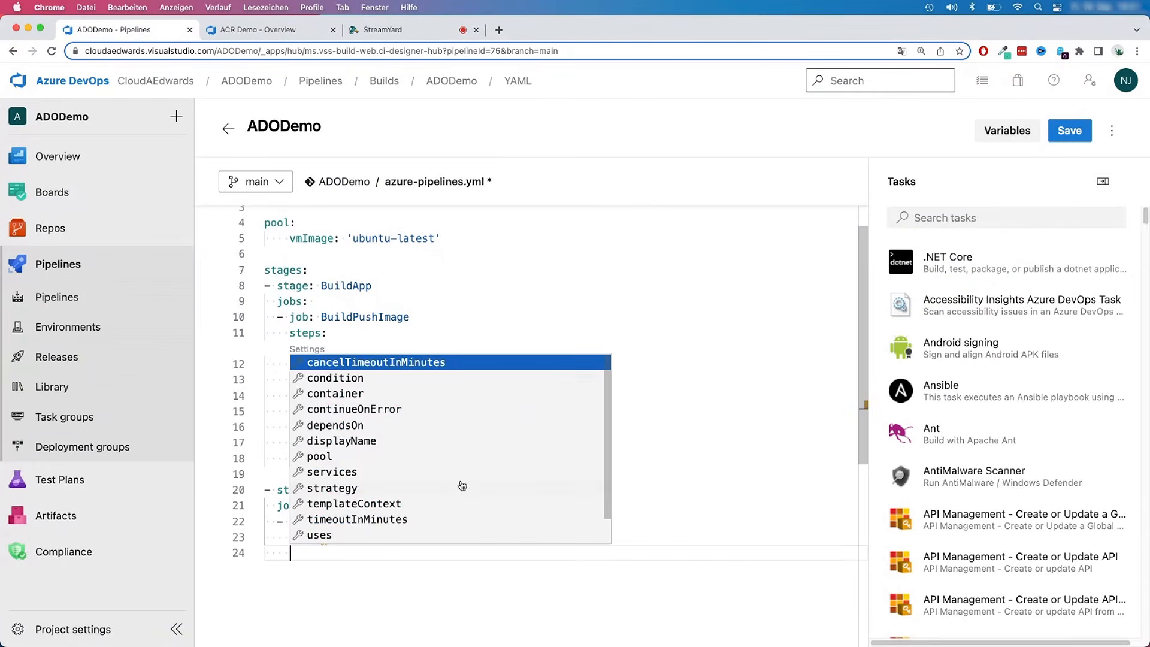
type("-")
key("BackSpace")
key("BackSpace")
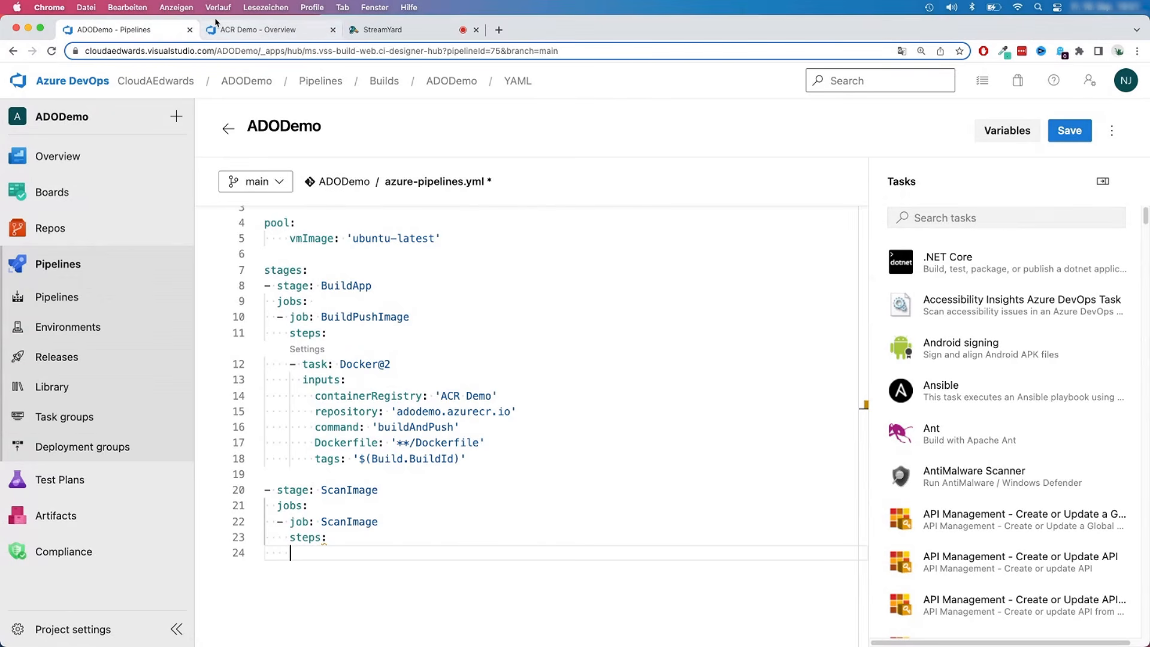
- In the second browser tab, open ImageScanSummaryAssessmentGate.ps1 from the repository's scripts folder and look through its query and retry code
left_click(288, 30)
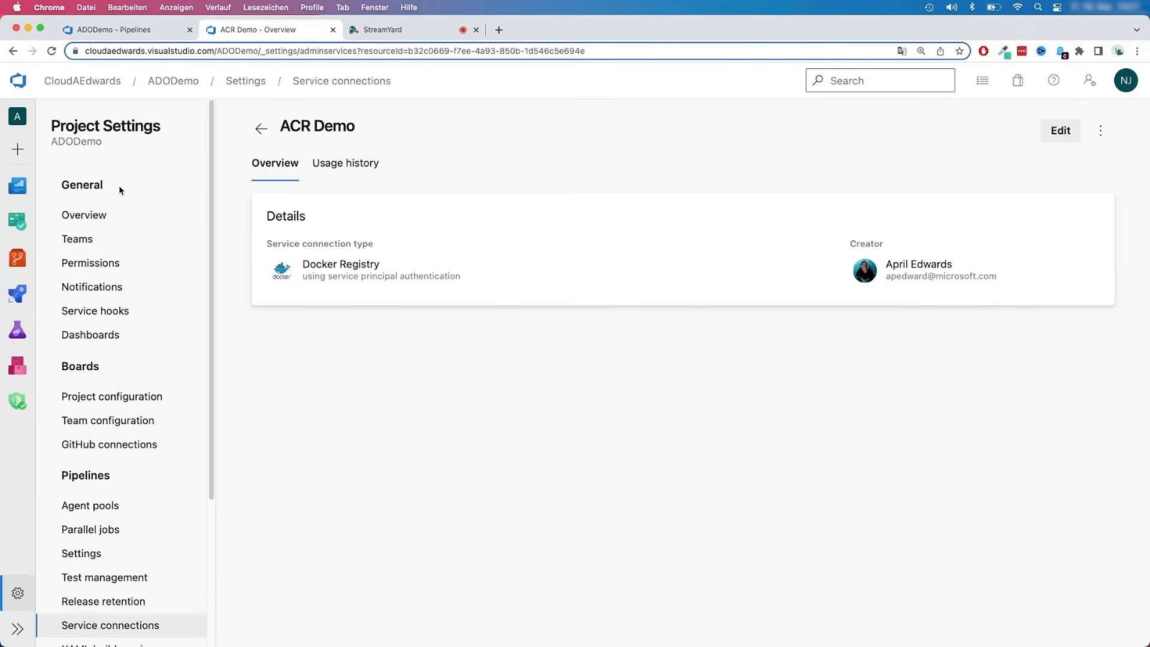
left_click(24, 270)
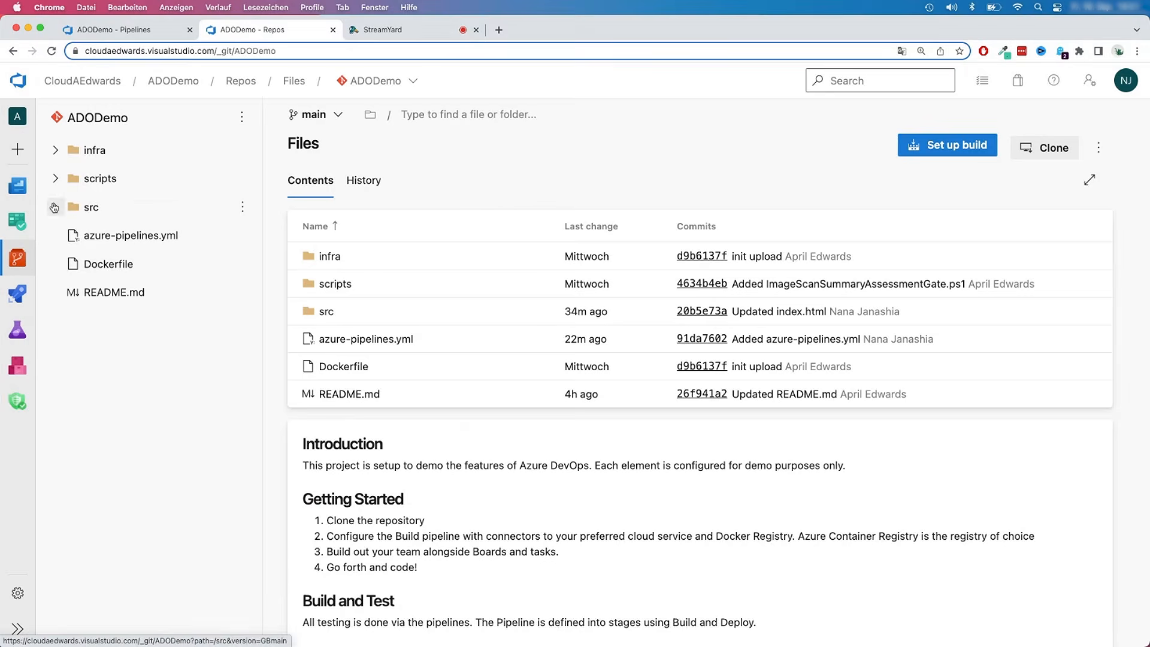
left_click(55, 179)
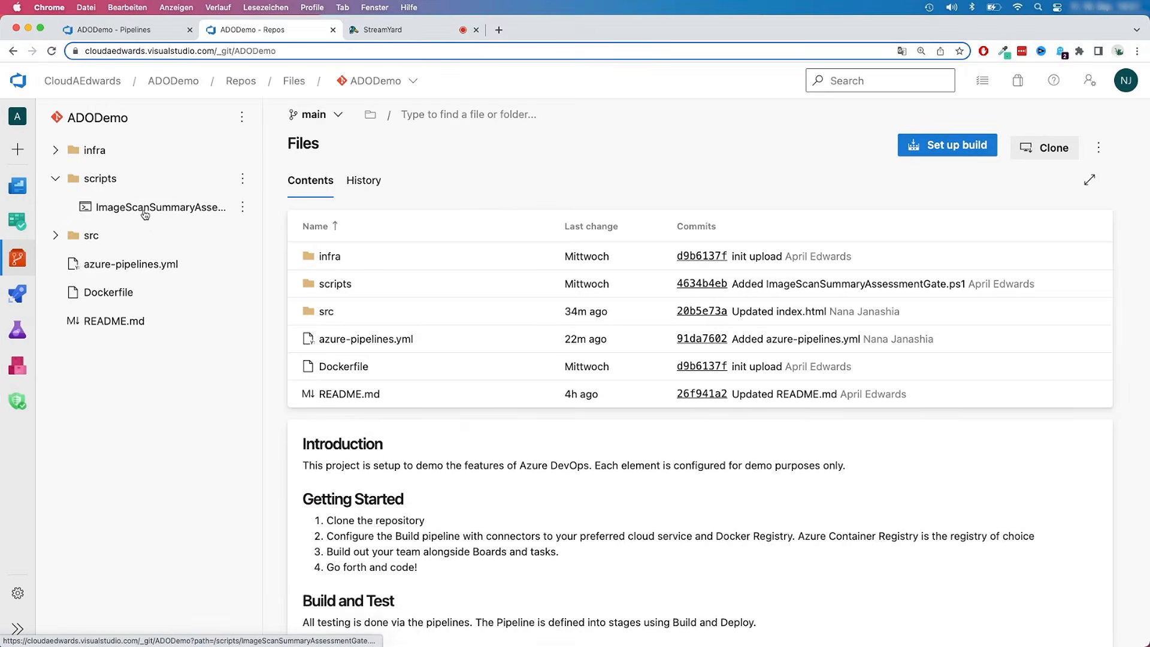
left_click(144, 212)
scroll(545, 502, "down", 20)
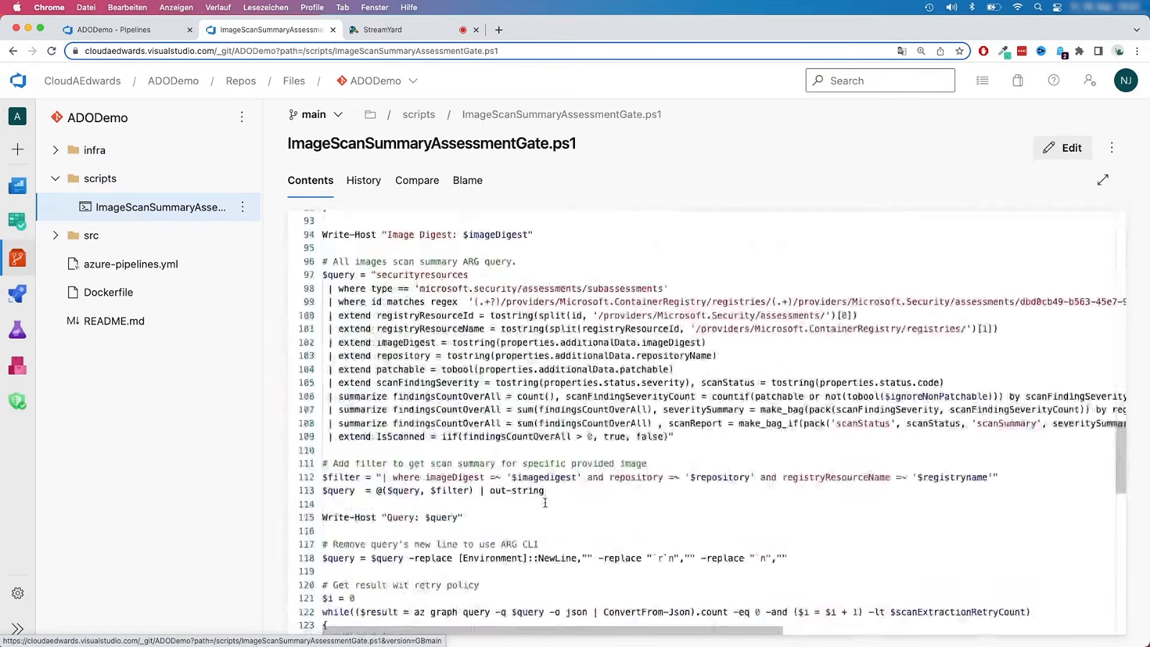
scroll(545, 502, "down", 3)
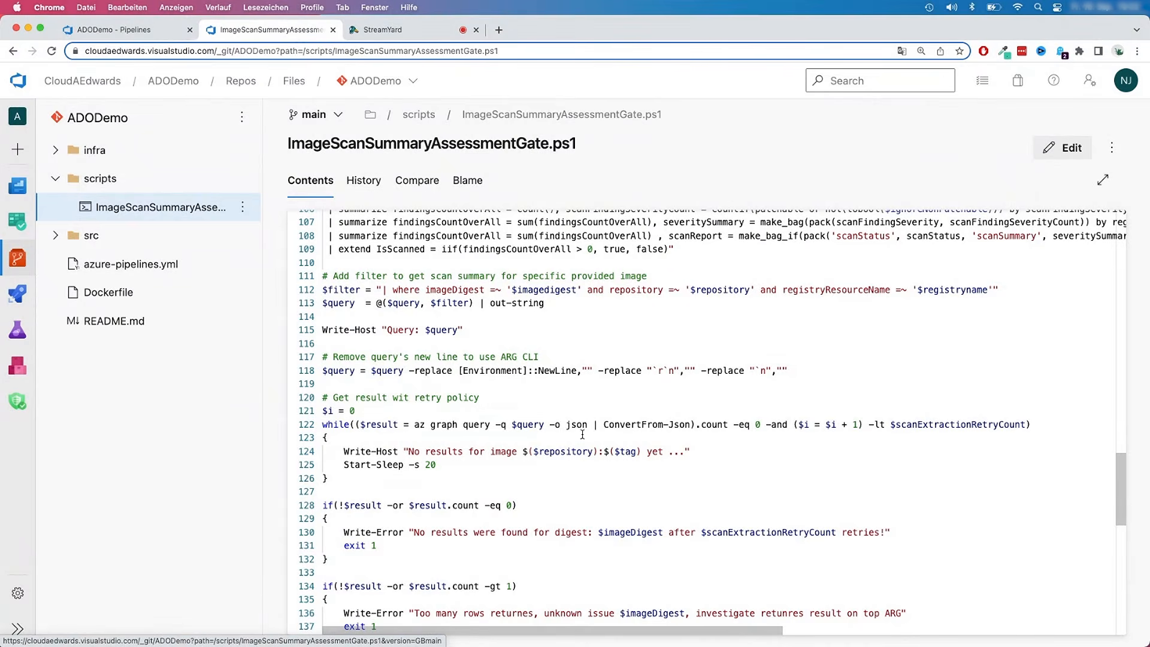
- Return to the pipeline editor, search the tasks for "azure cli" and open the Azure CLI task's settings
left_click(117, 35)
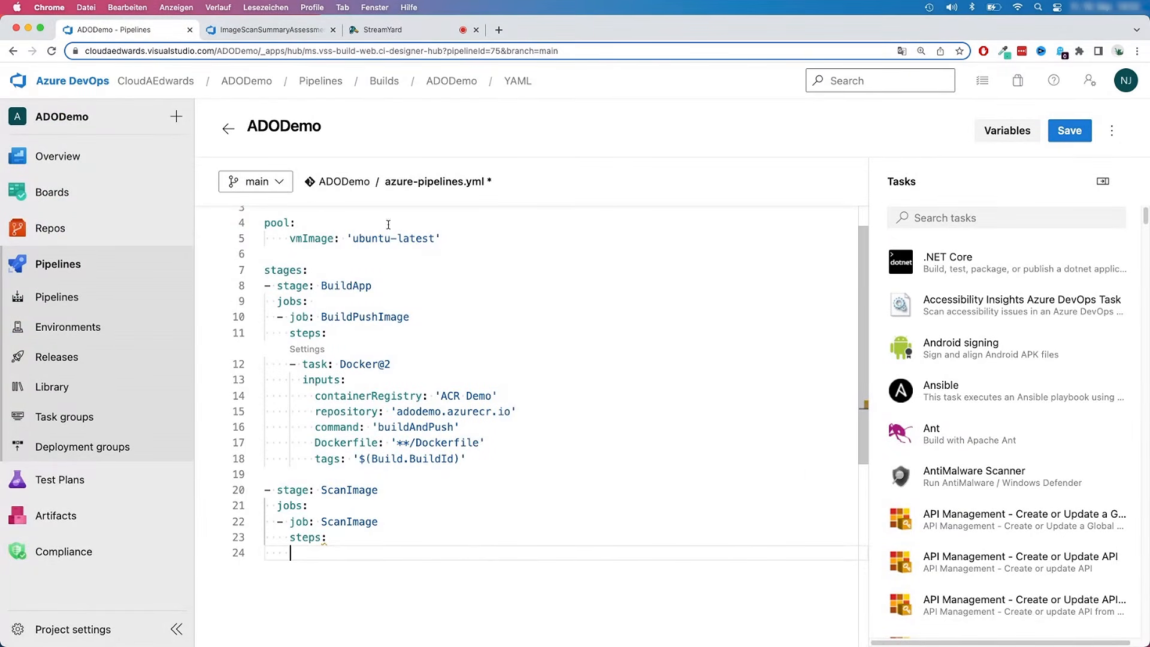
left_click(266, 30)
left_click(125, 35)
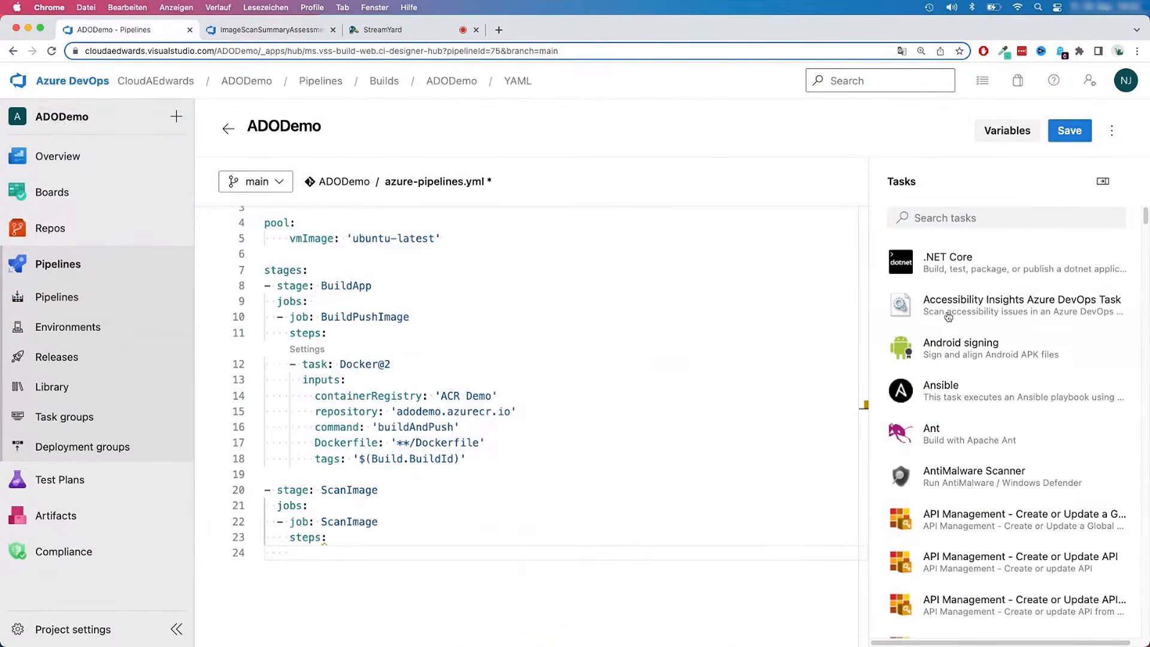
left_click(956, 219)
type("azure cli")
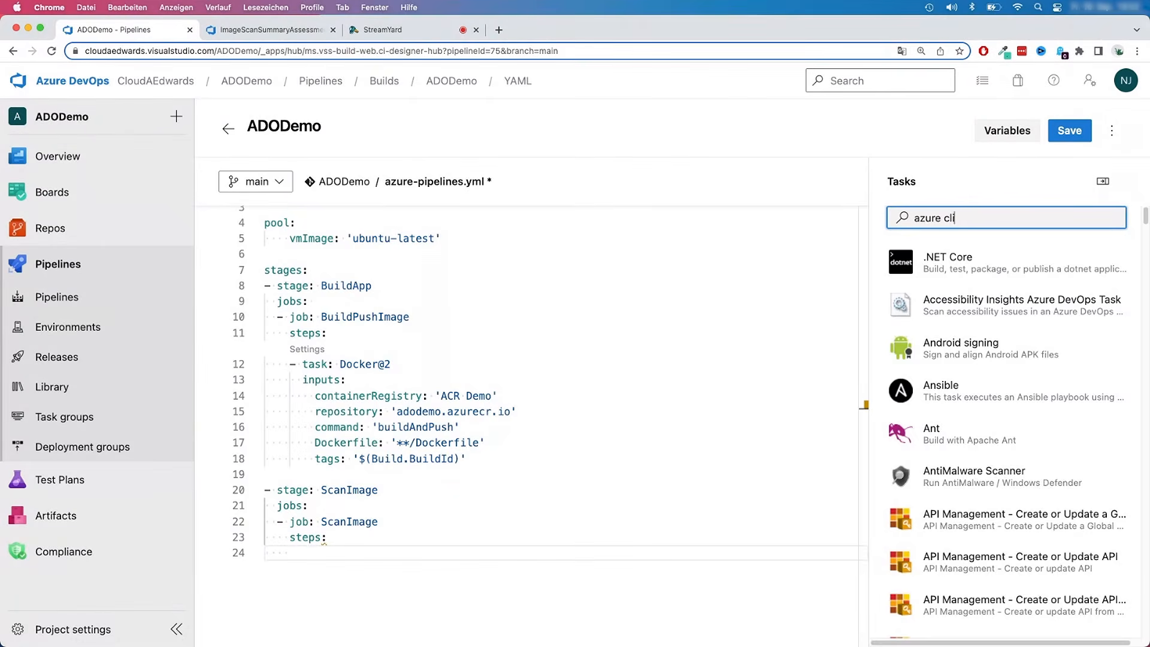
left_click(1008, 258)
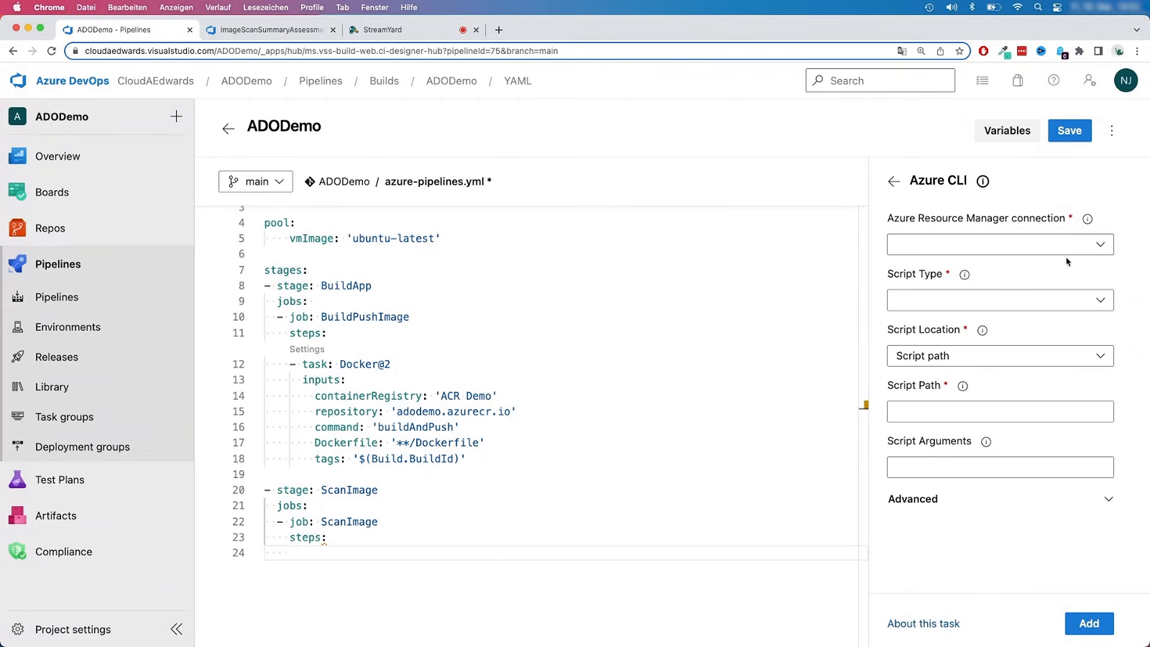
- Set the Azure CLI task's connection to Azure, its script type to PowerShell Core and its script location to Script path
left_click(979, 250)
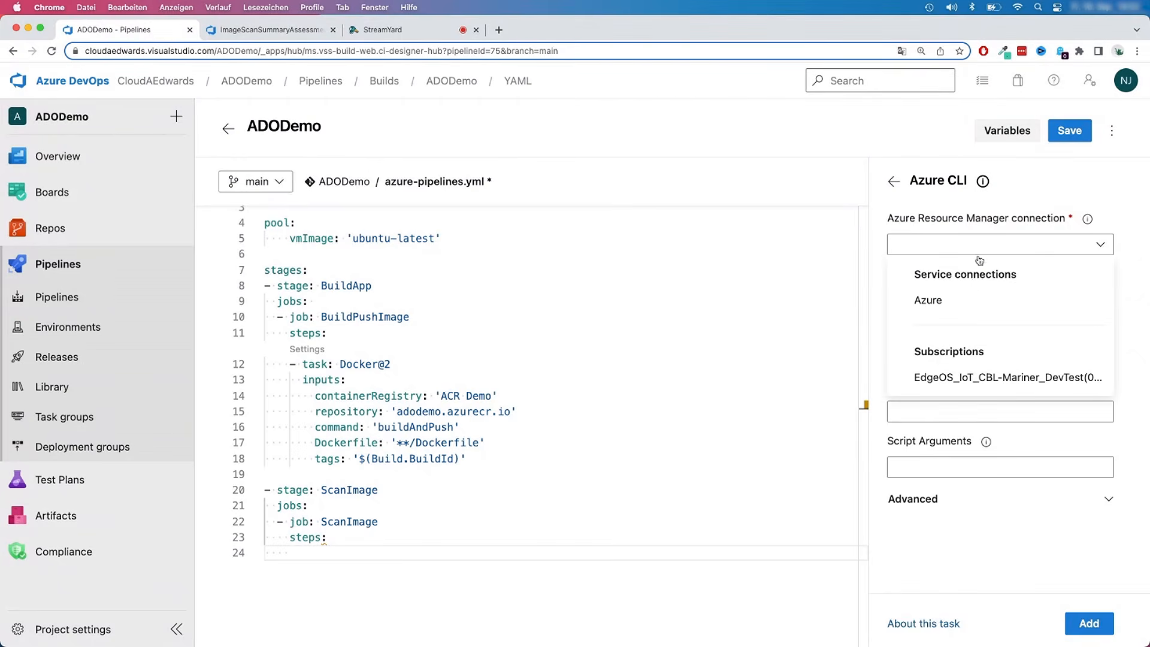
left_click(934, 305)
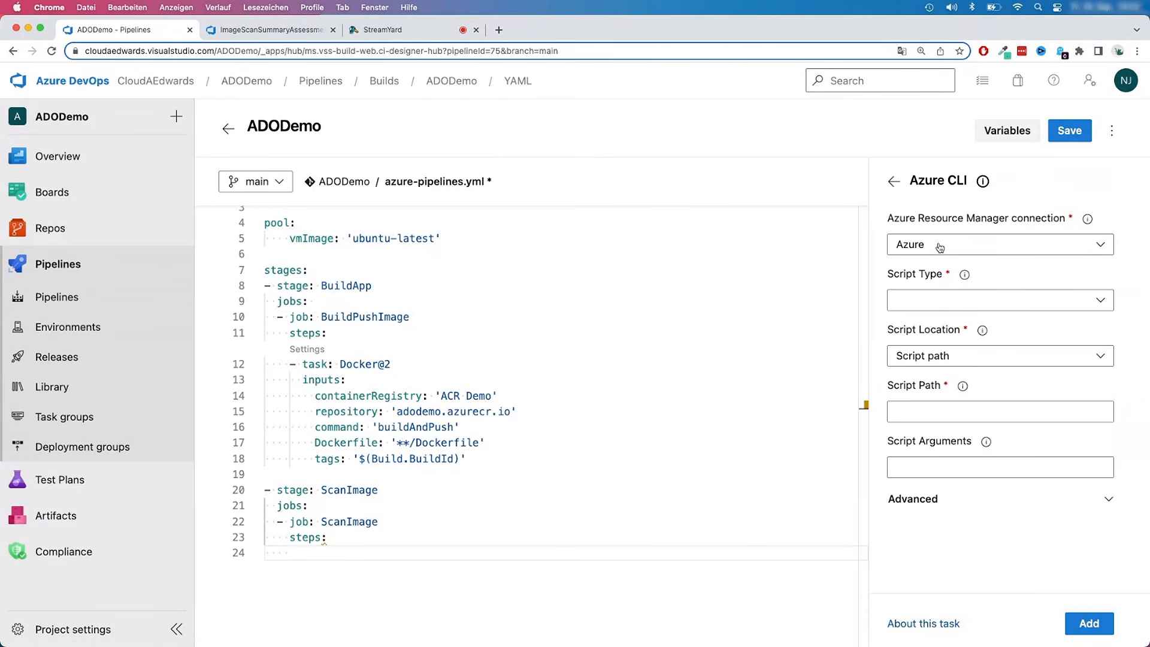
left_click(945, 304)
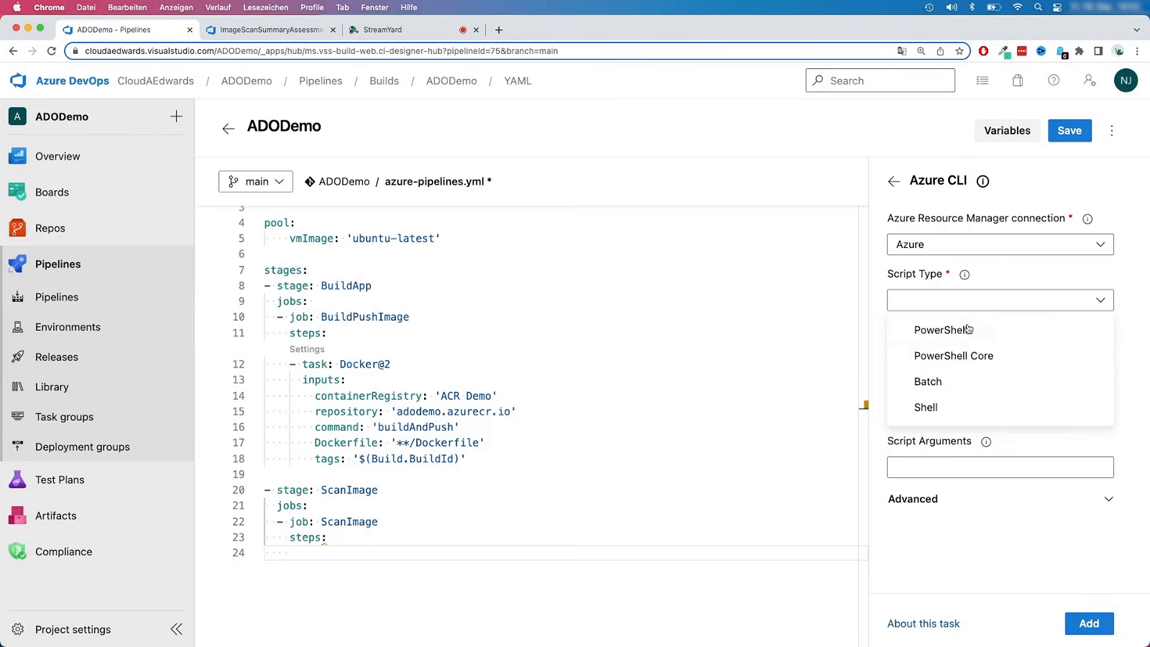
left_click(955, 353)
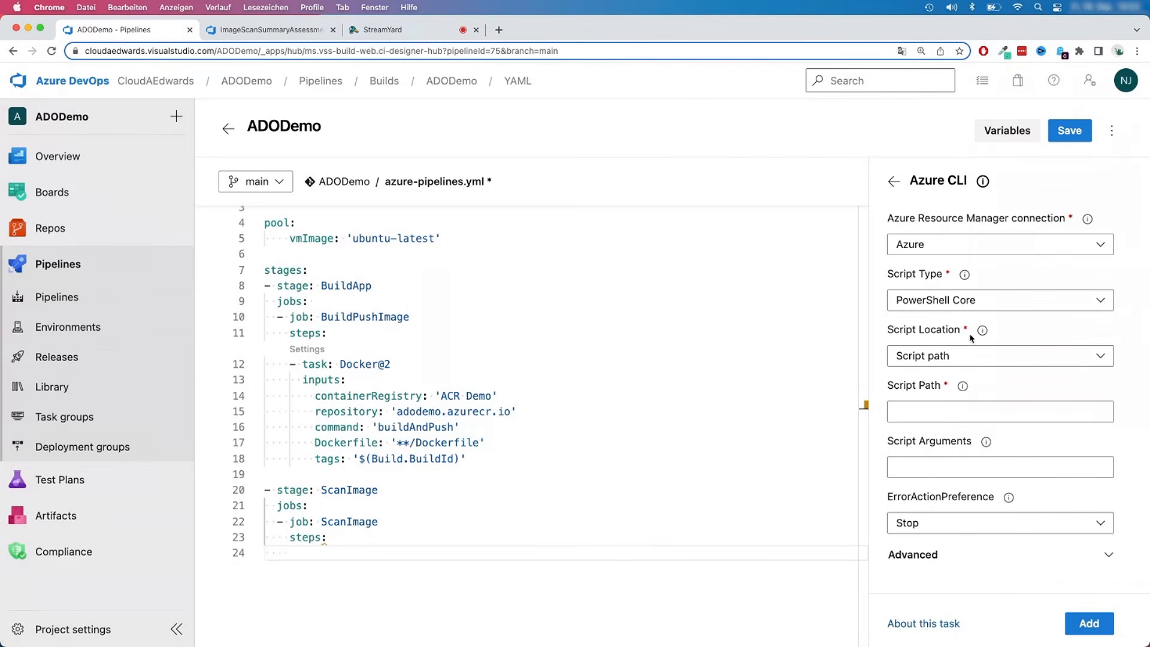
left_click(960, 363)
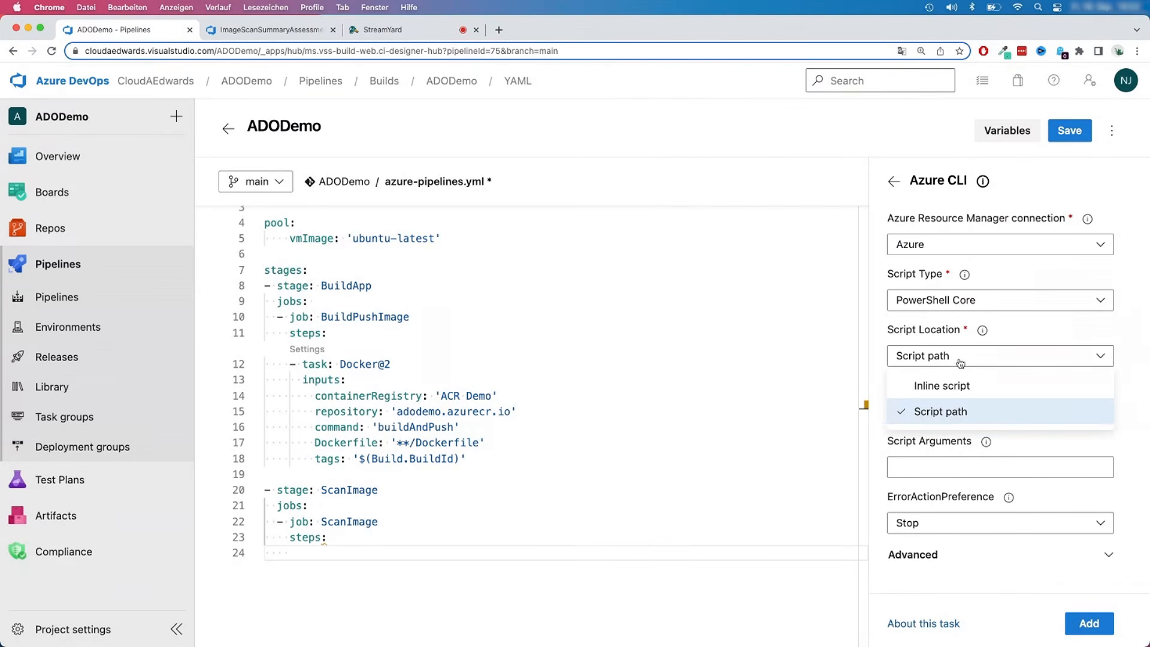
left_click(952, 411)
left_click(924, 364)
left_click(934, 412)
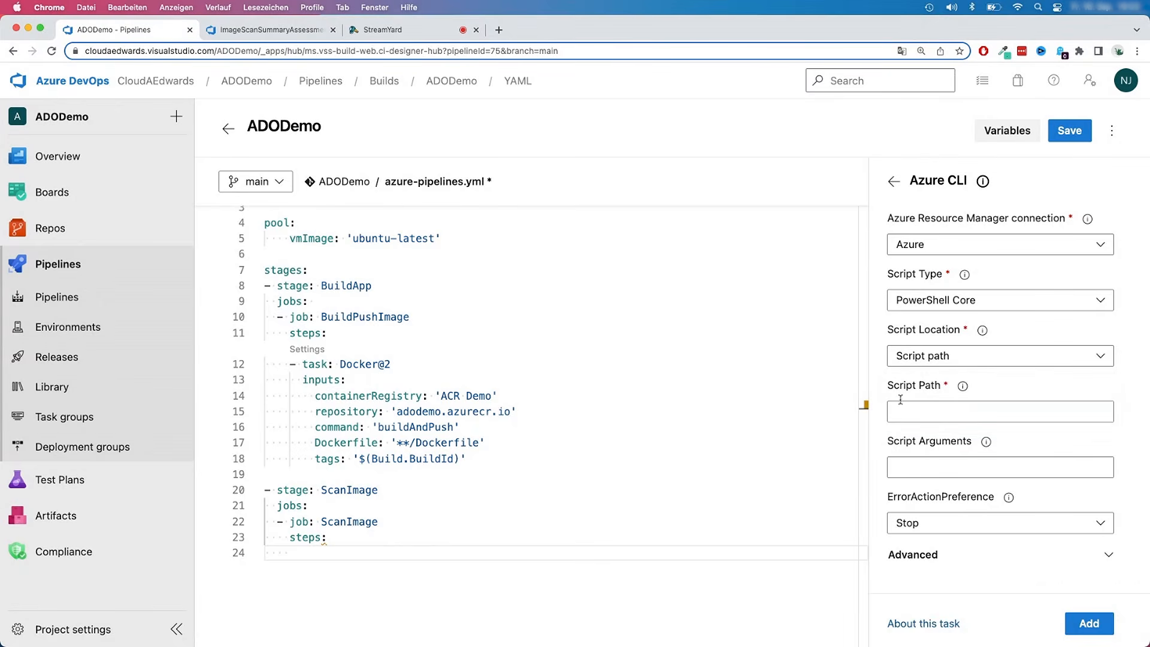
- Set the script path to $(Build.SourceDirectory)/scripts/ImageScanSummaryAssessmentGate.ps1, copying the file name from the repository's script page in the second browser tab
left_click(922, 412)
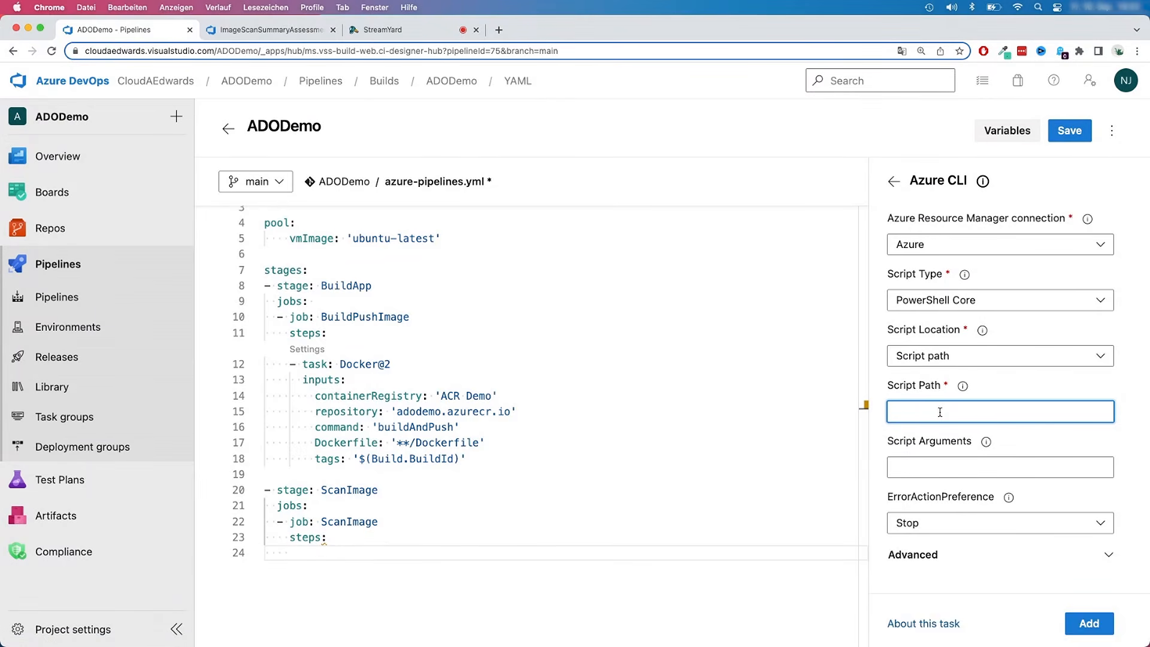
type("$(Build.")
type("Source")
mouse_move(963, 389)
type("Directory)/")
left_click(269, 30)
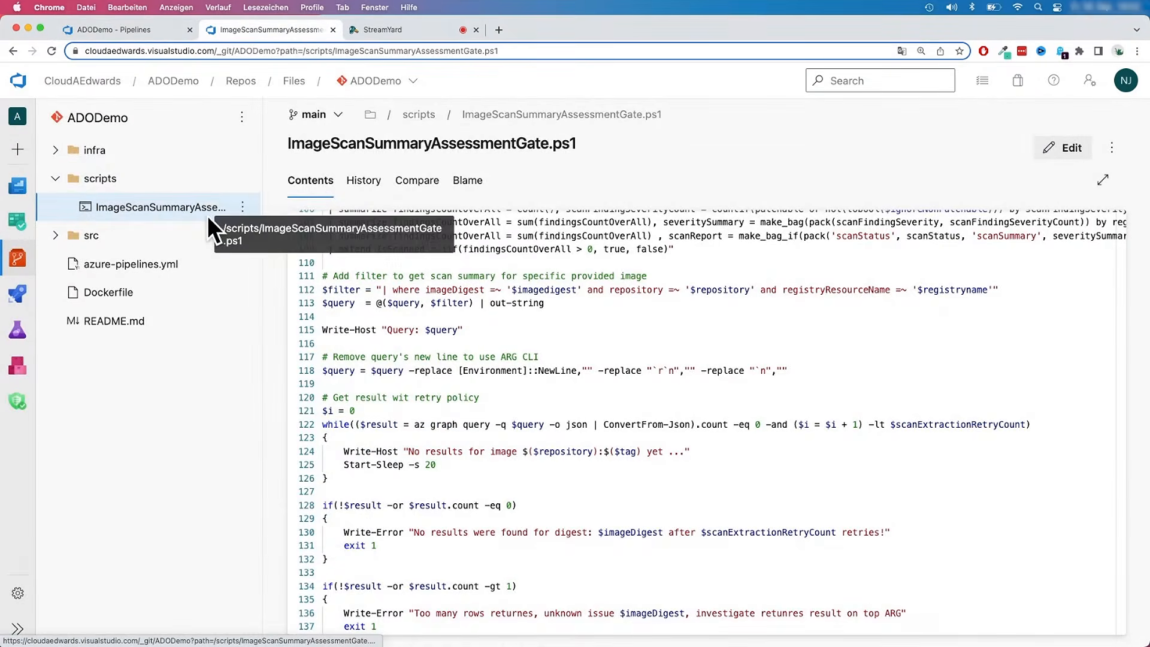
left_click_drag(289, 147, 576, 149)
key("super+c")
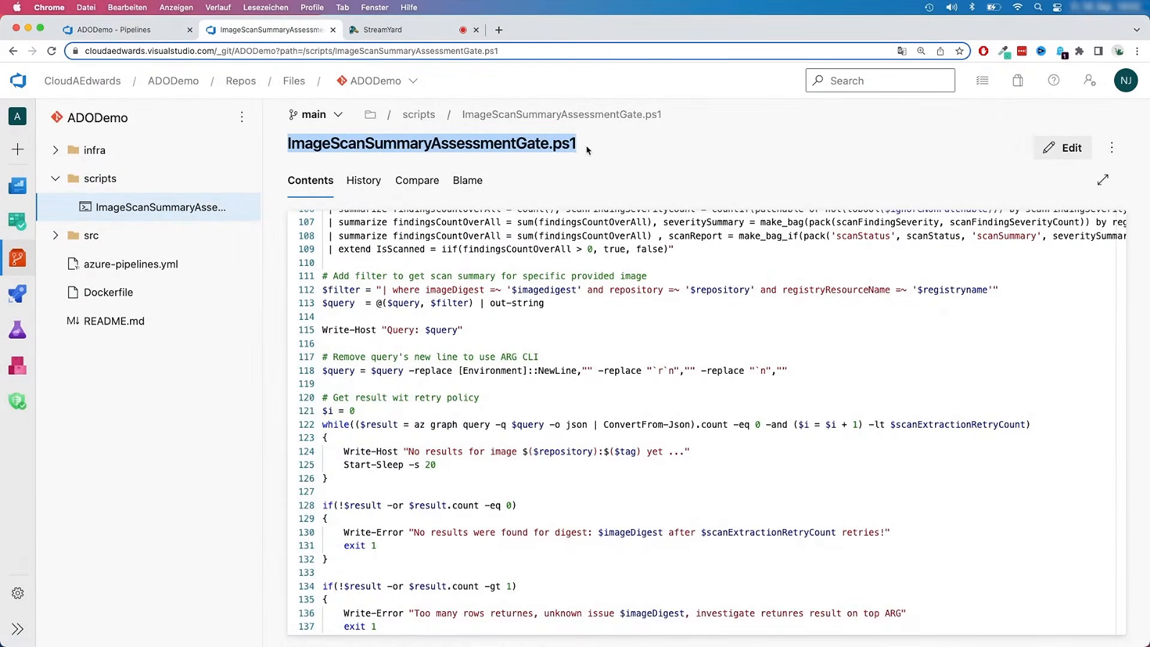
left_click(114, 29)
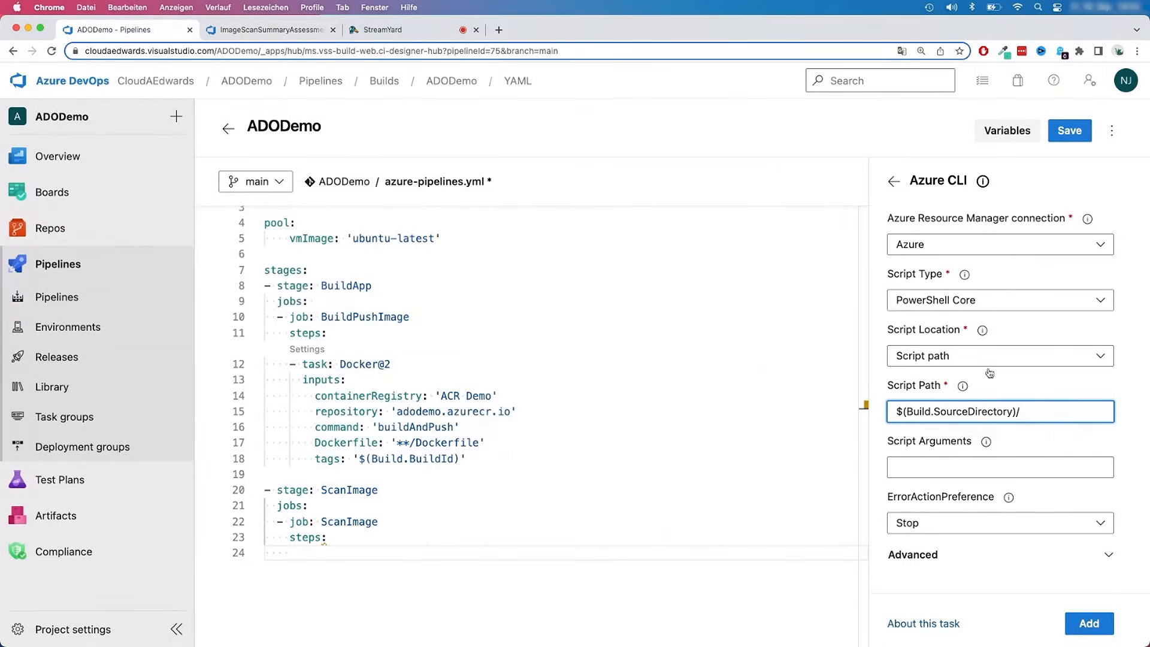
type("scripts/")
key("super+v")
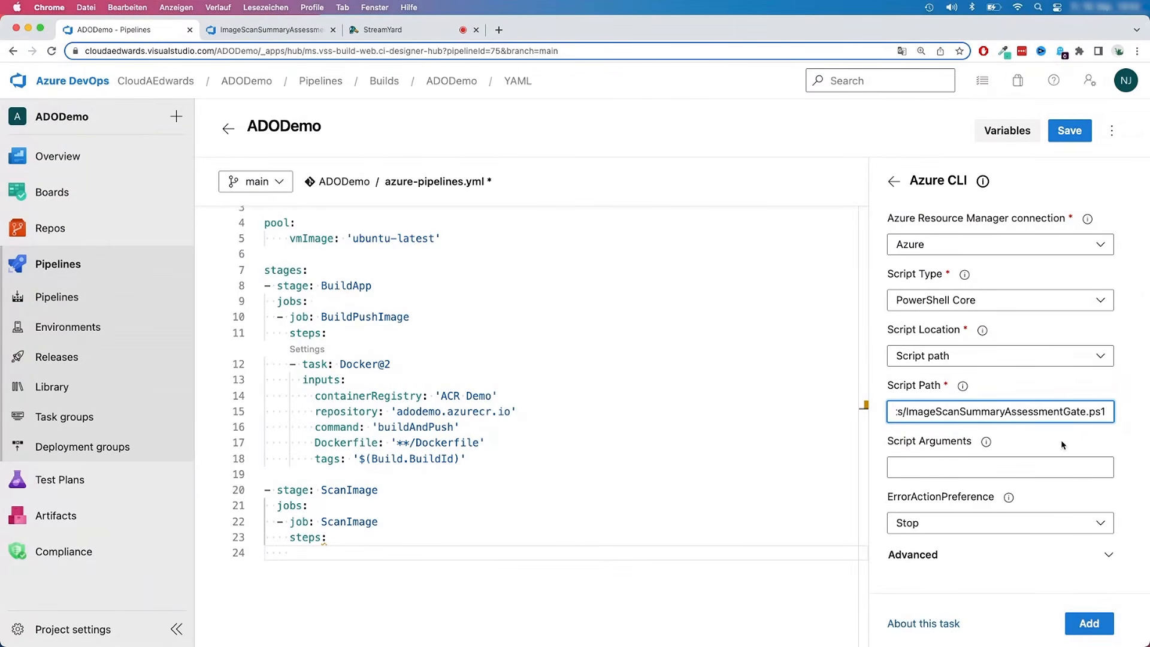
- Enter the script arguments -registryName ADODemo -repository adodemo.azurecr.io, copying the repository value from the Docker task in the YAML
left_click(950, 462)
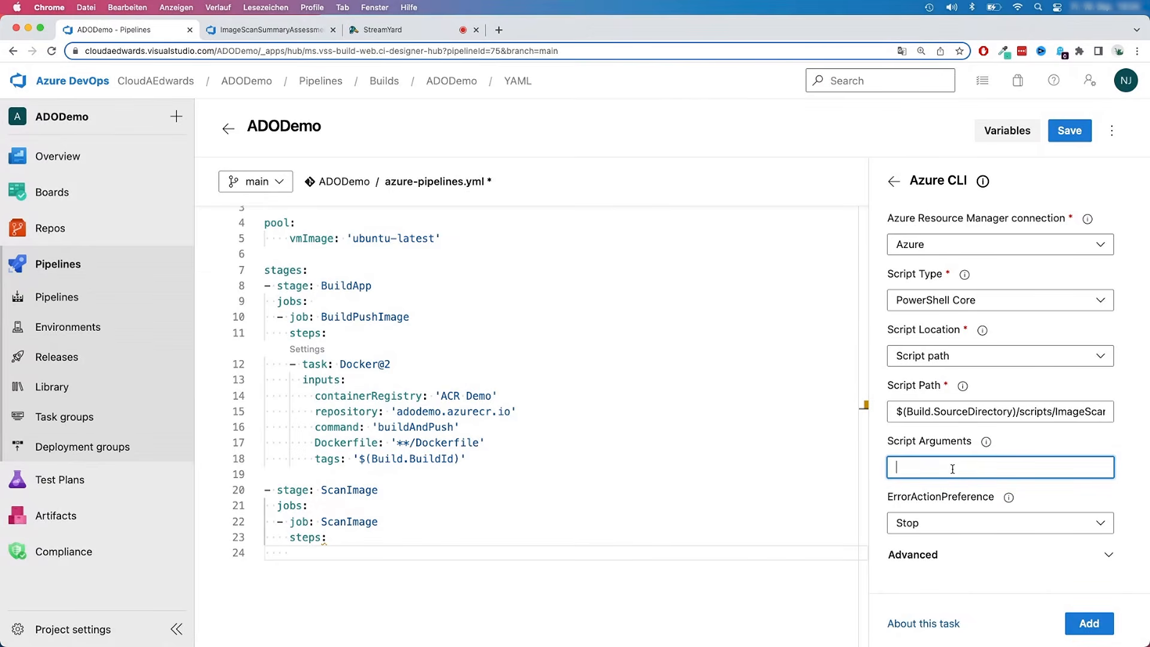
key("super+Tab")
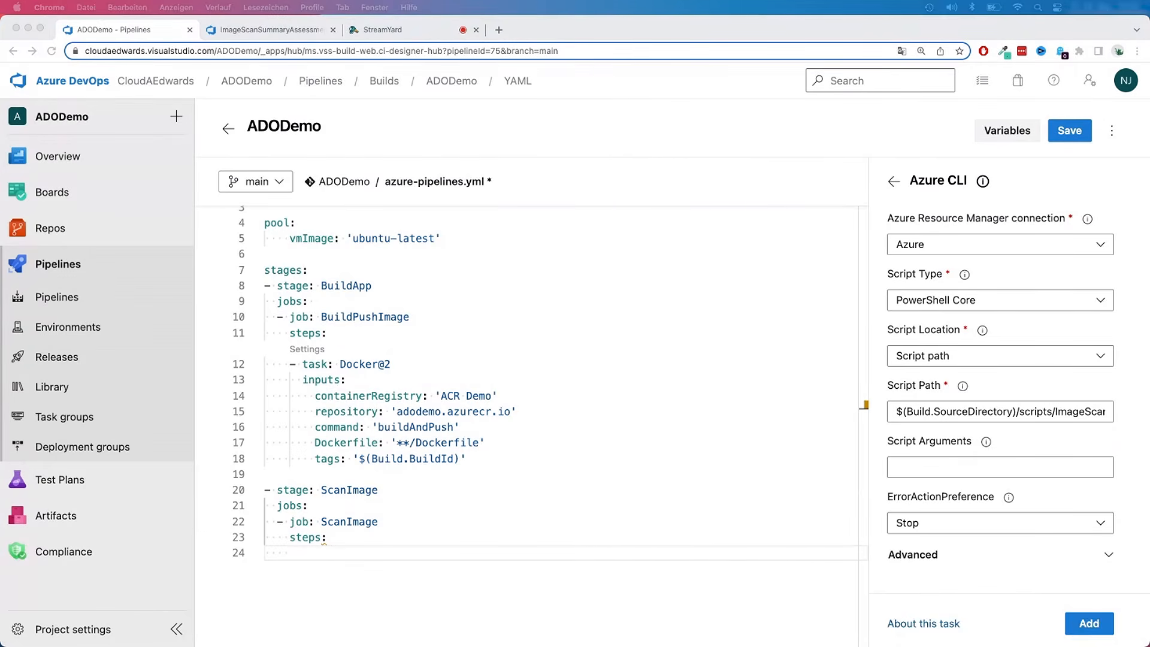
left_click(954, 468)
type("-registryName")
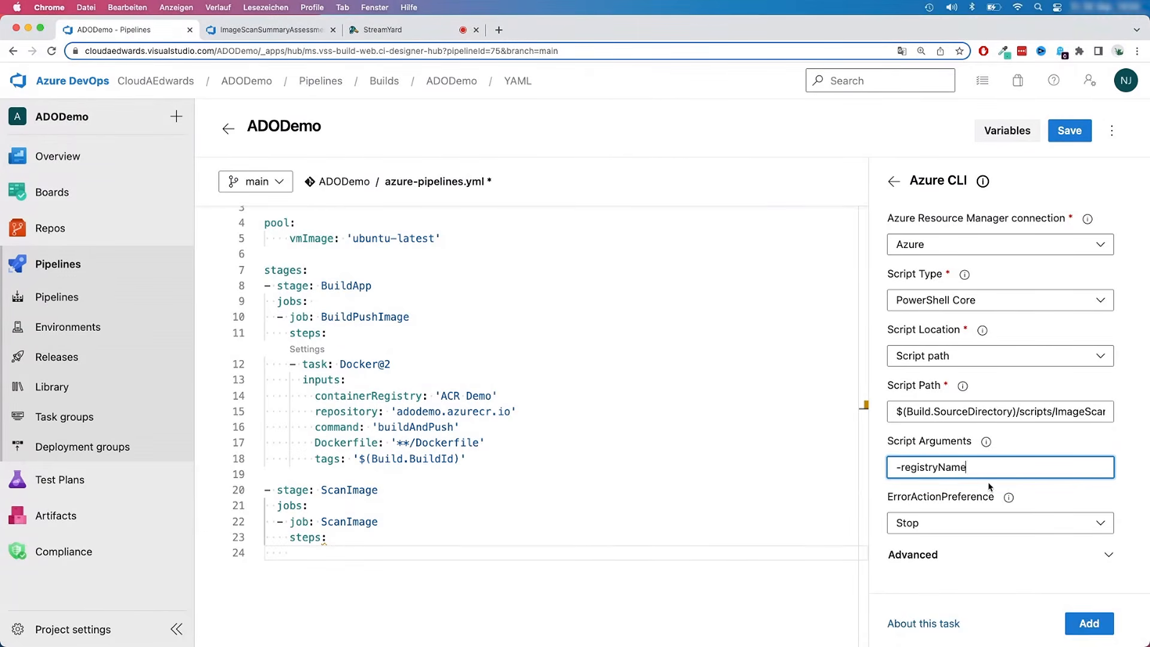
type("ADODemo -")
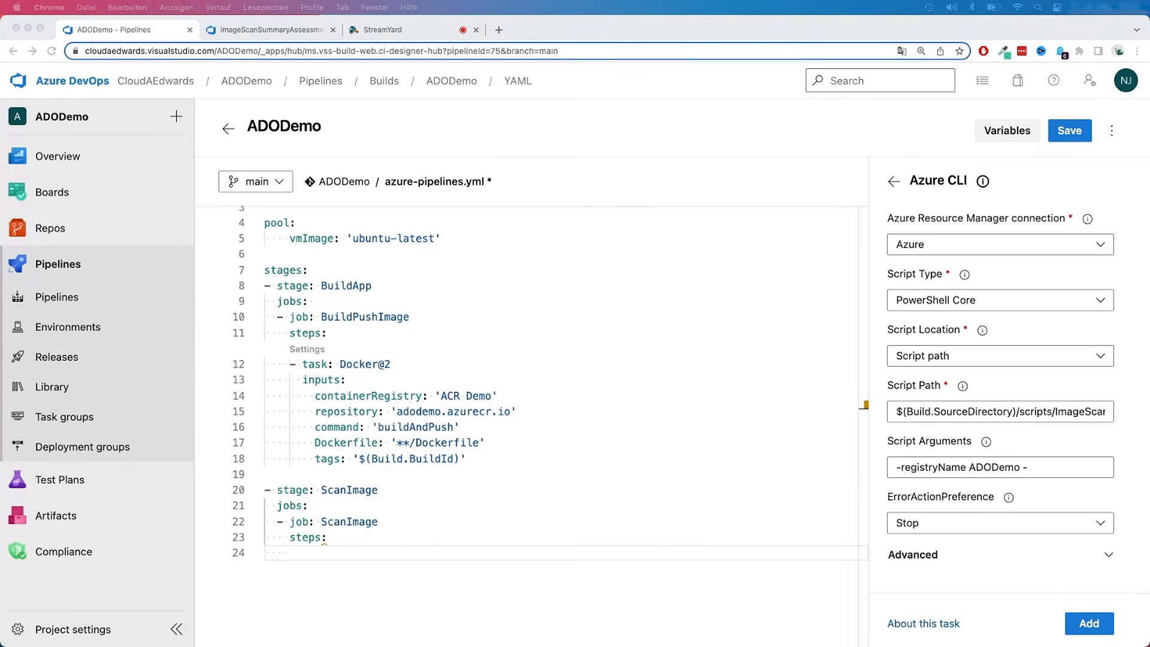
left_click(1062, 463)
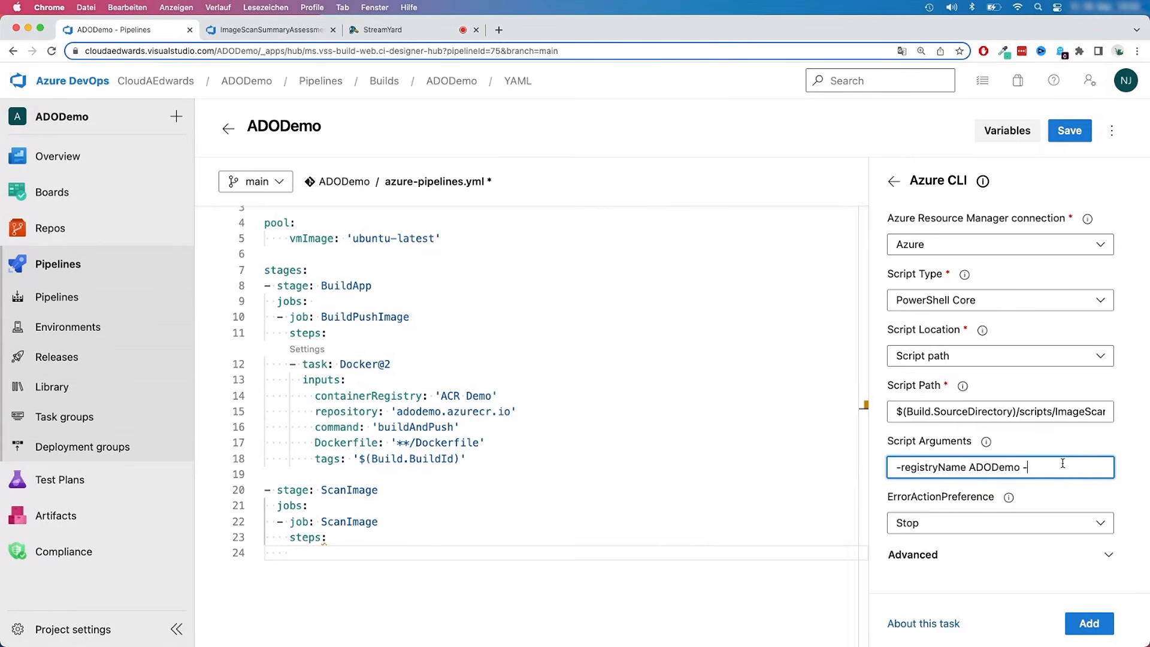
type("repository")
left_click(397, 413)
left_click_drag(397, 412, 511, 412)
key("super+c")
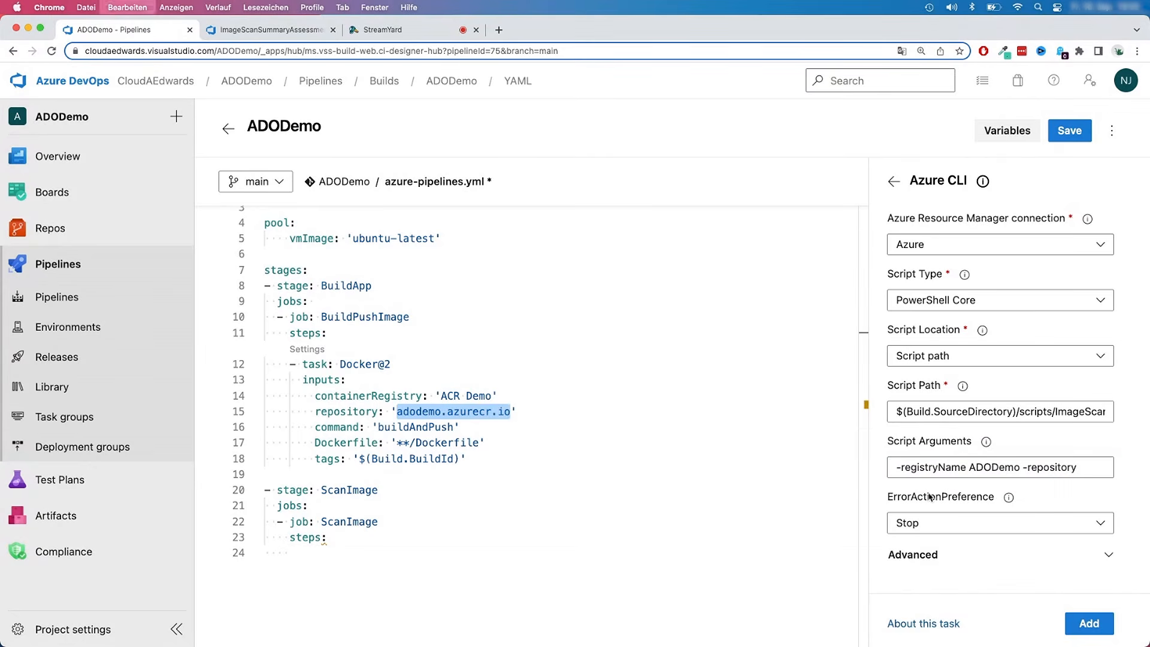
left_click(1092, 474)
key("super+v")
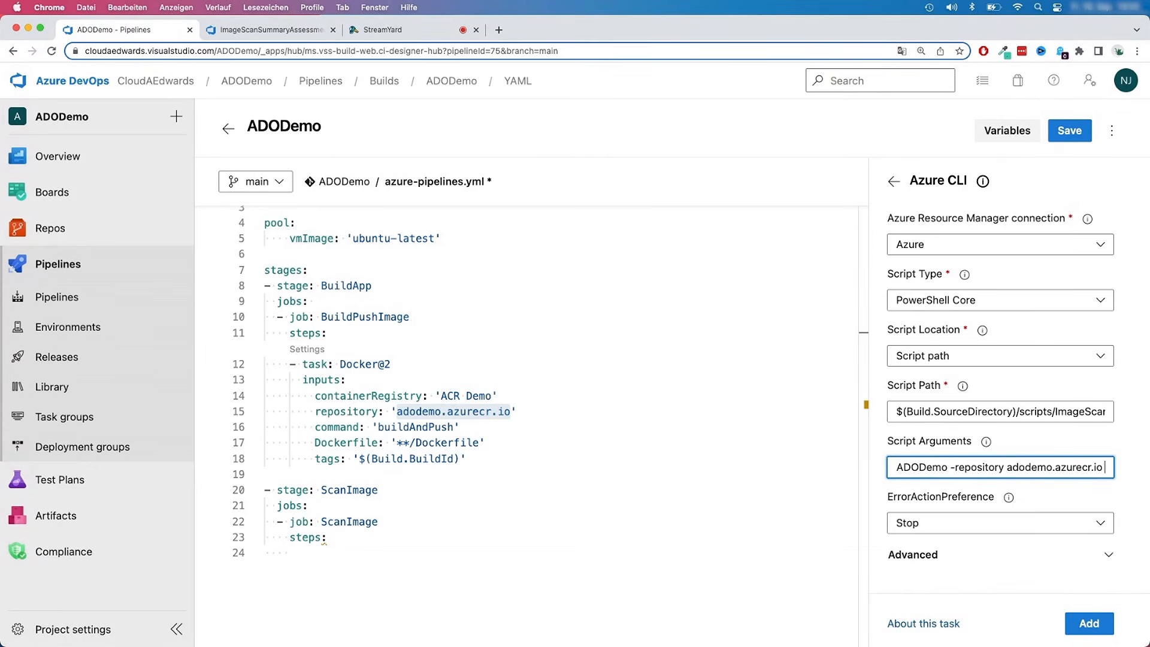
- Append -tag $(Build.BuildId) to the script arguments, copying the tag value from the Docker task
type("-tag")
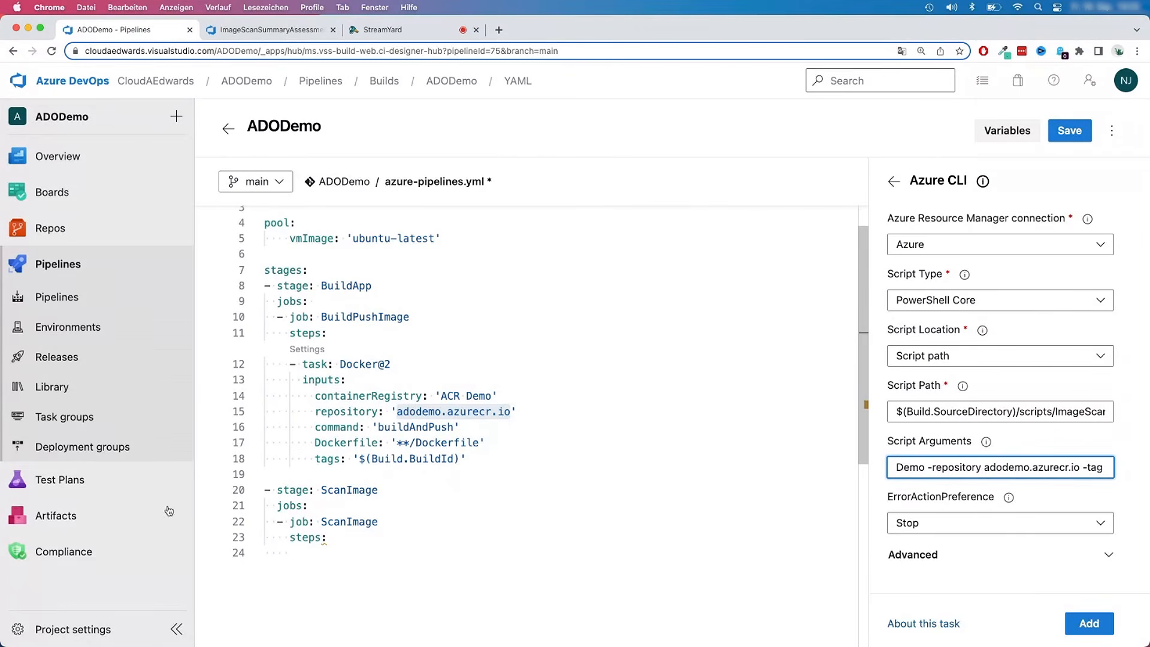
left_click_drag(360, 459, 464, 469)
key("super+c")
left_click(1104, 468)
key("super+Right")
key("super+v")
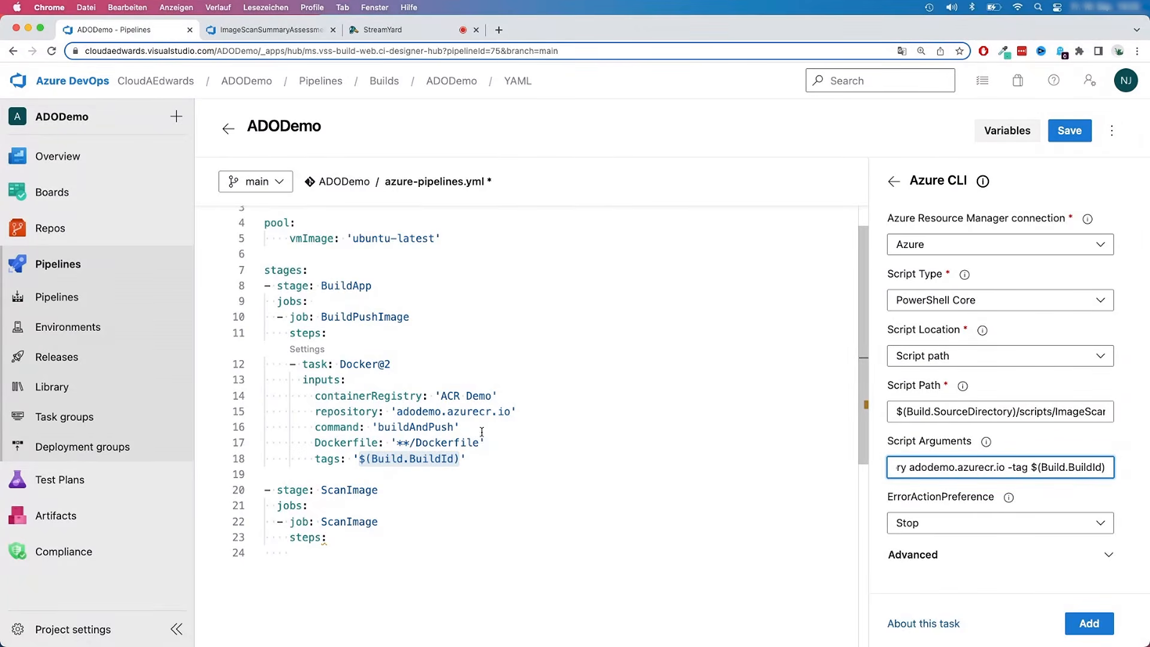
key("super+Tab")
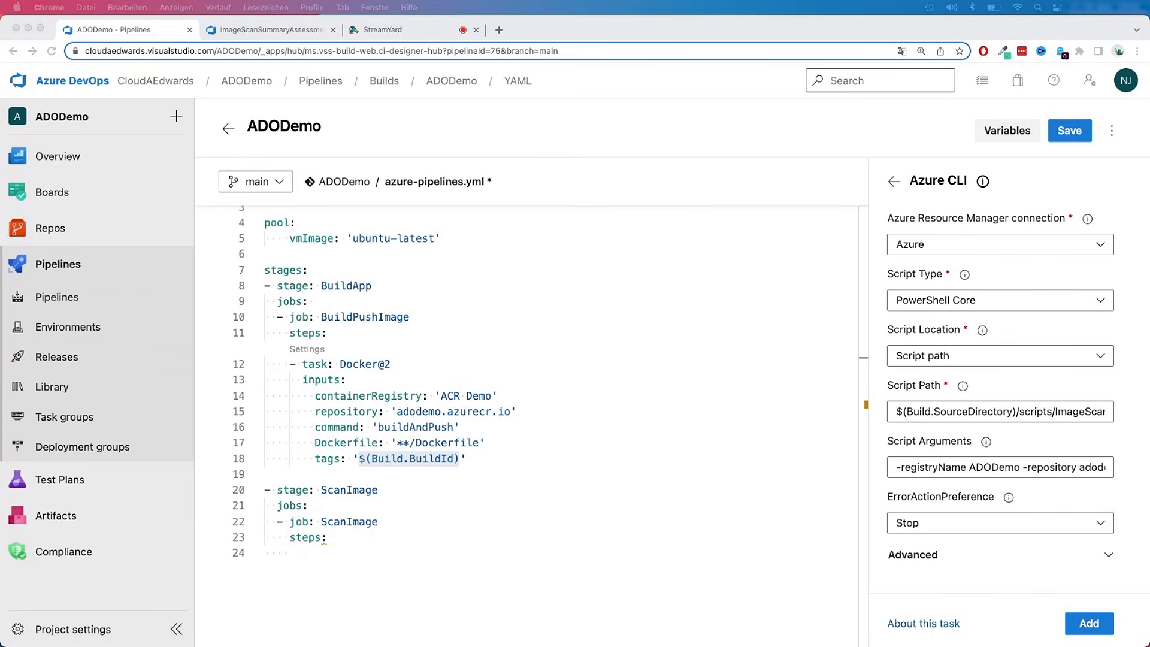
left_click(1072, 467)
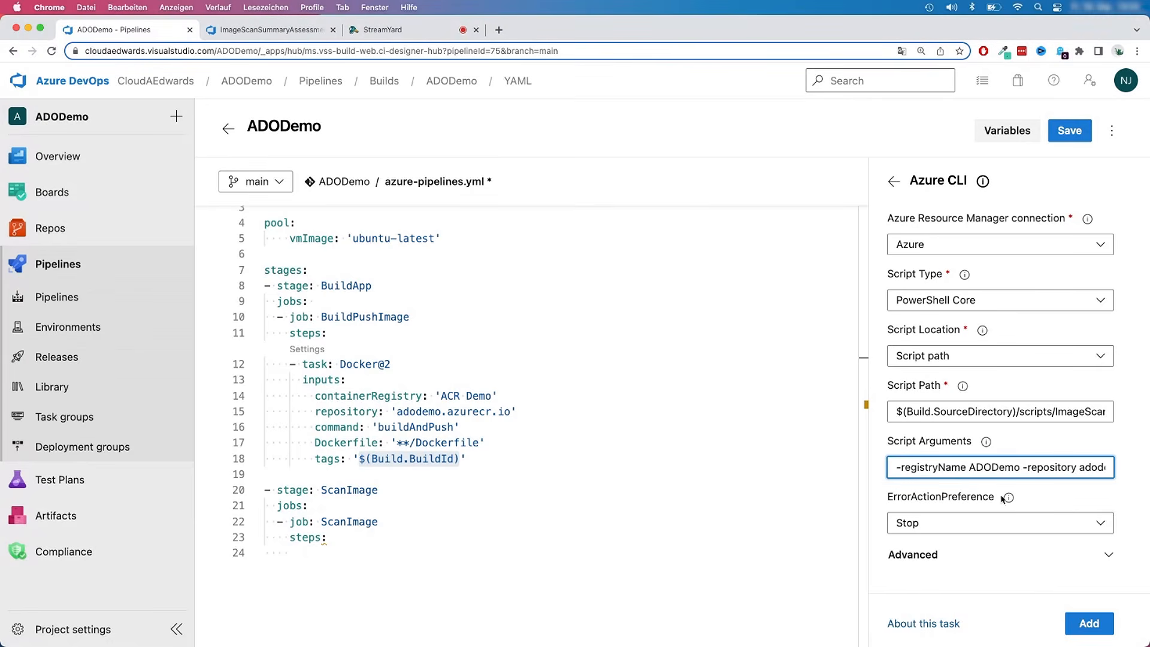
- Keep ErrorActionPreference at Stop and add the Azure CLI task on the empty line under the ScanImage job's steps
left_click(977, 529)
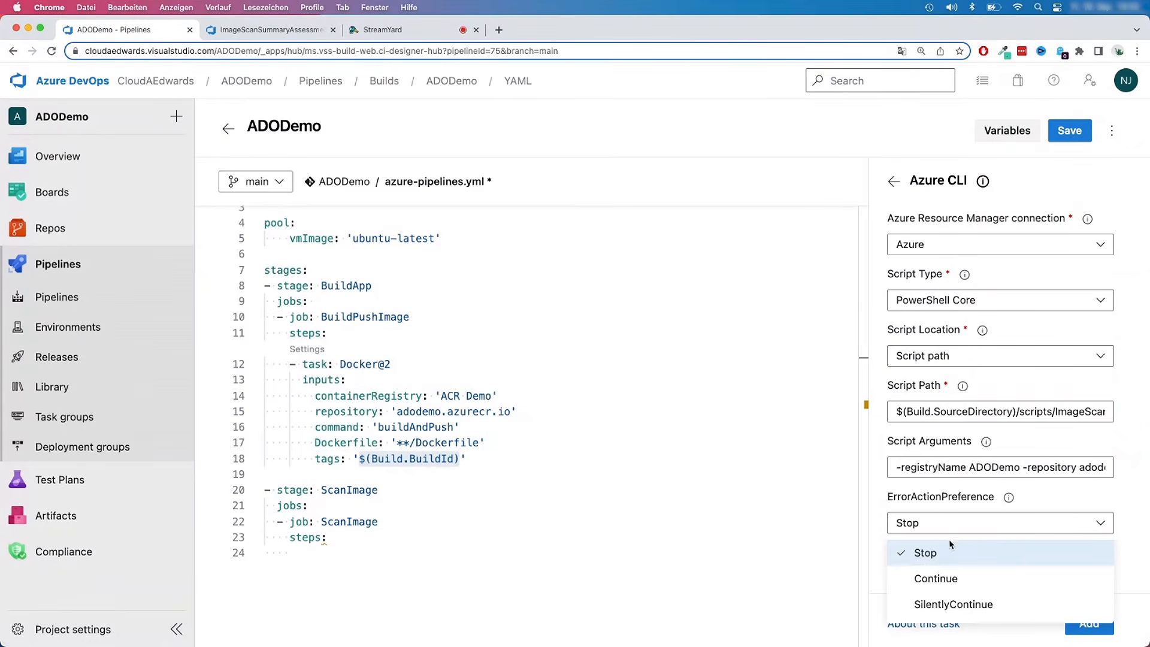
left_click(947, 554)
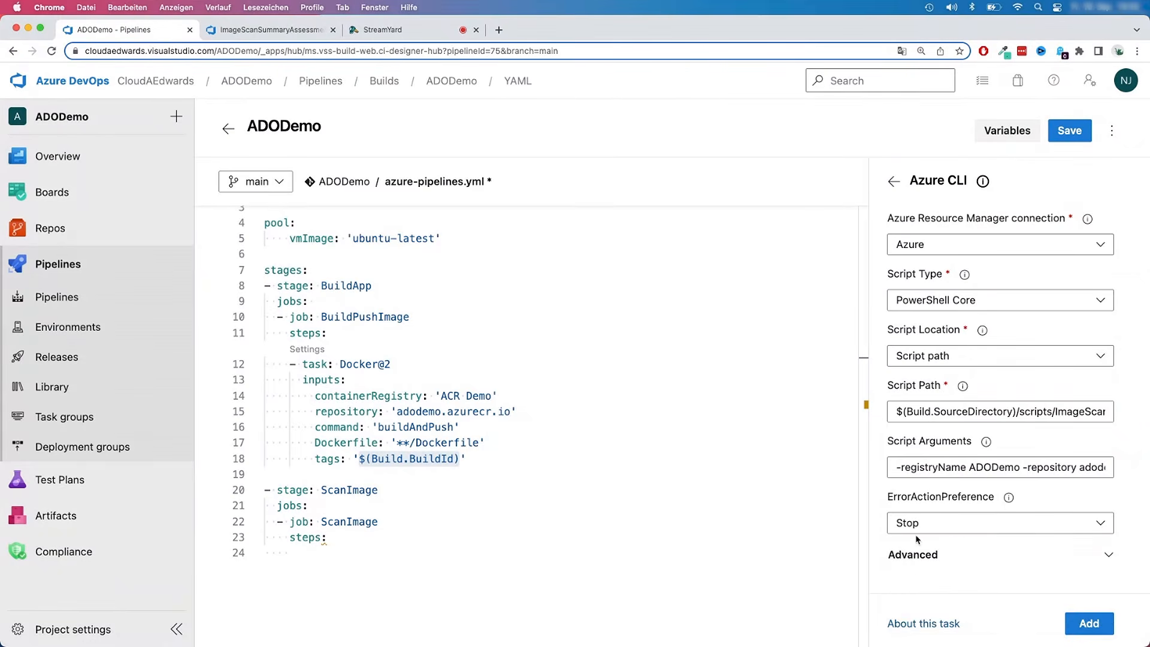
left_click(383, 552)
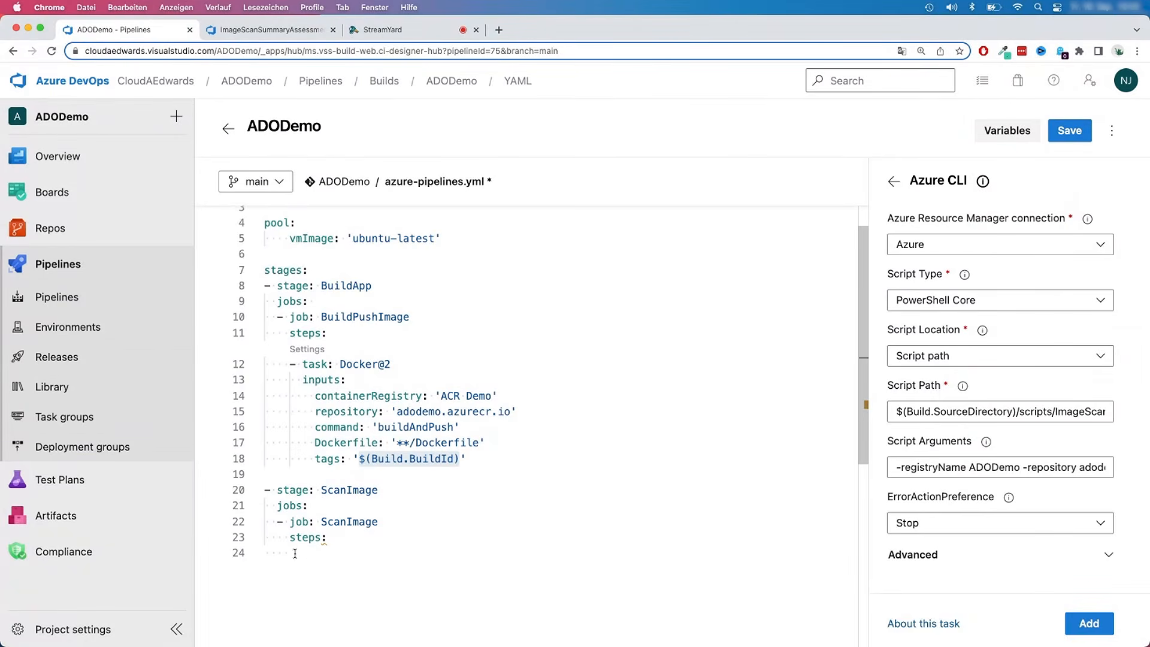
scroll(502, 542, "down", 5)
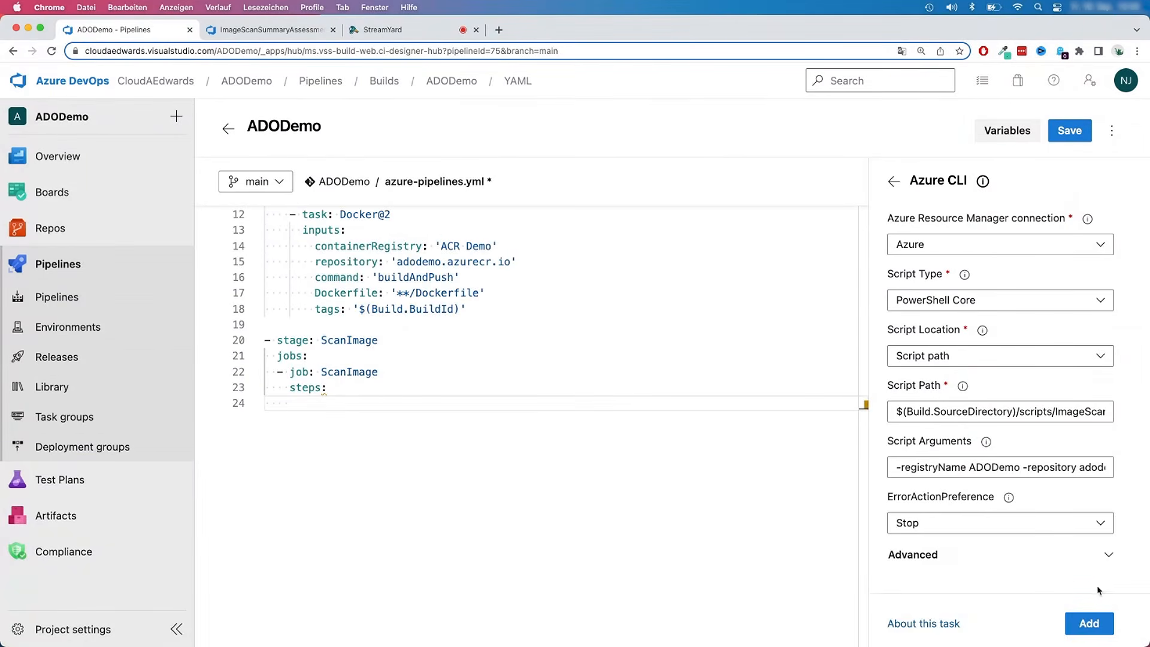
left_click(1088, 623)
- Review the inserted AzureCLI@2 task's inputs together with the Docker task and stages in the pipeline YAML
left_click(417, 466)
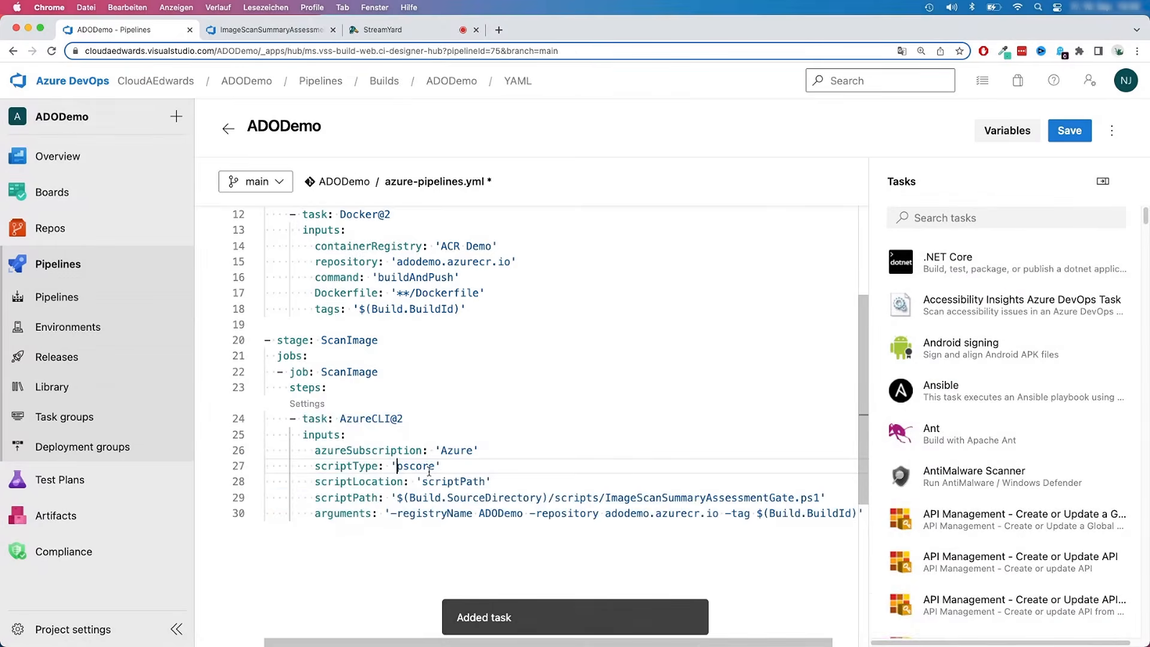
scroll(467, 479, "down", 3)
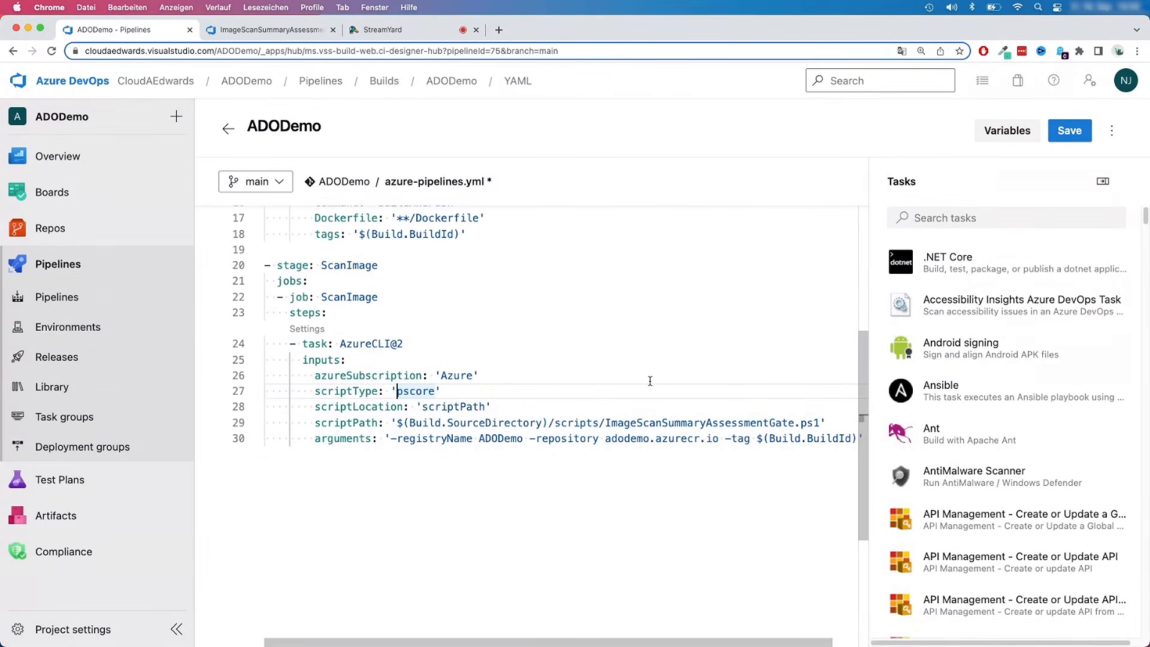
double_click(359, 343)
scroll(416, 371, "up", 4)
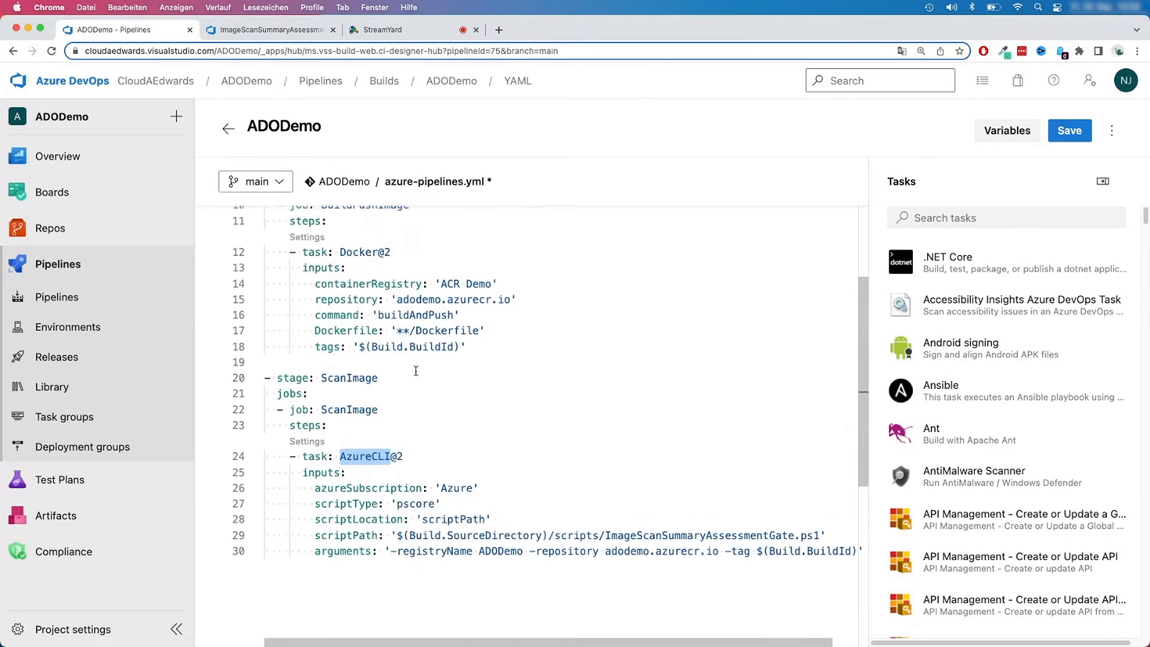
scroll(395, 449, "down", 4)
left_click(359, 344)
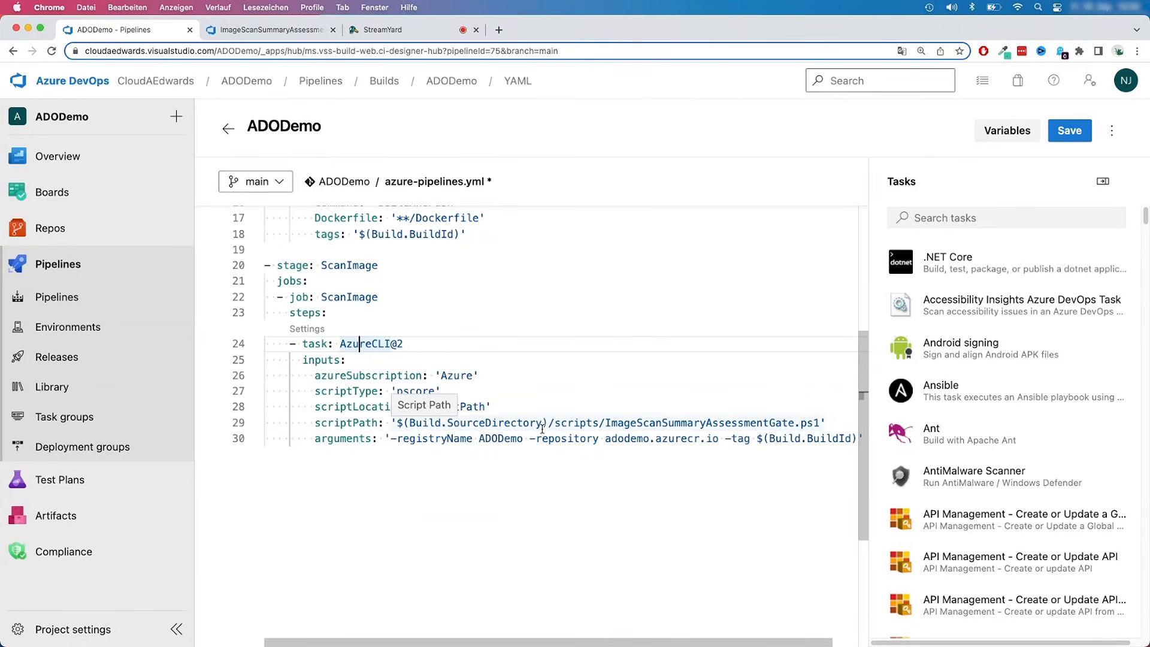
scroll(562, 418, "up", 5)
scroll(562, 417, "down", 2)
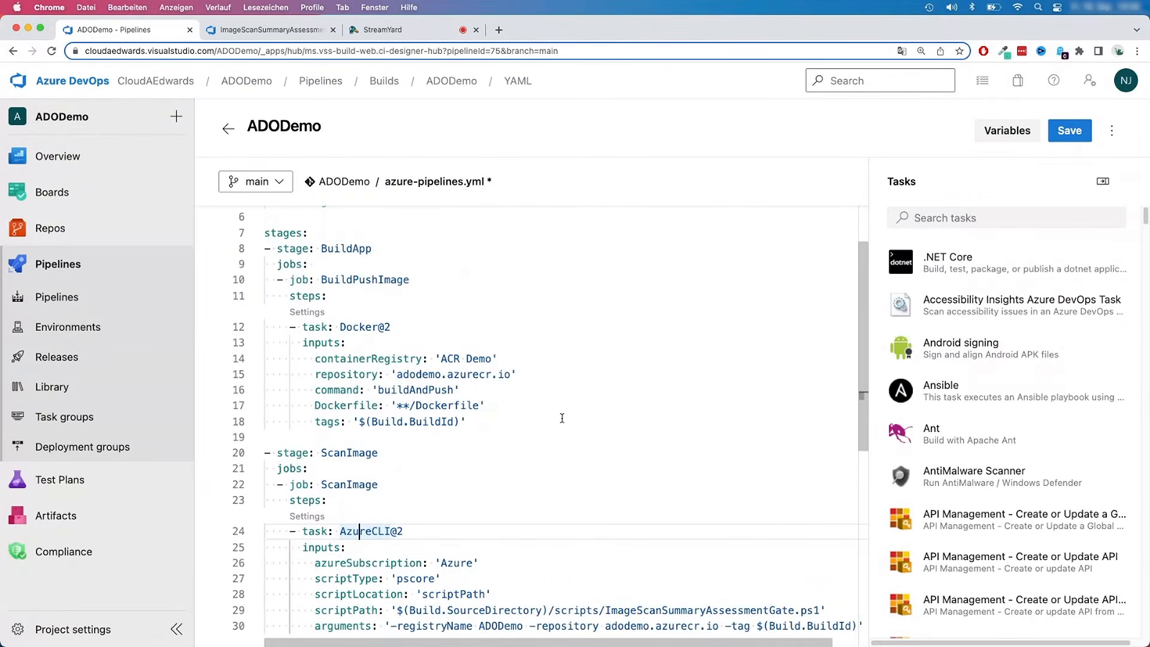
scroll(563, 417, "down", 2)
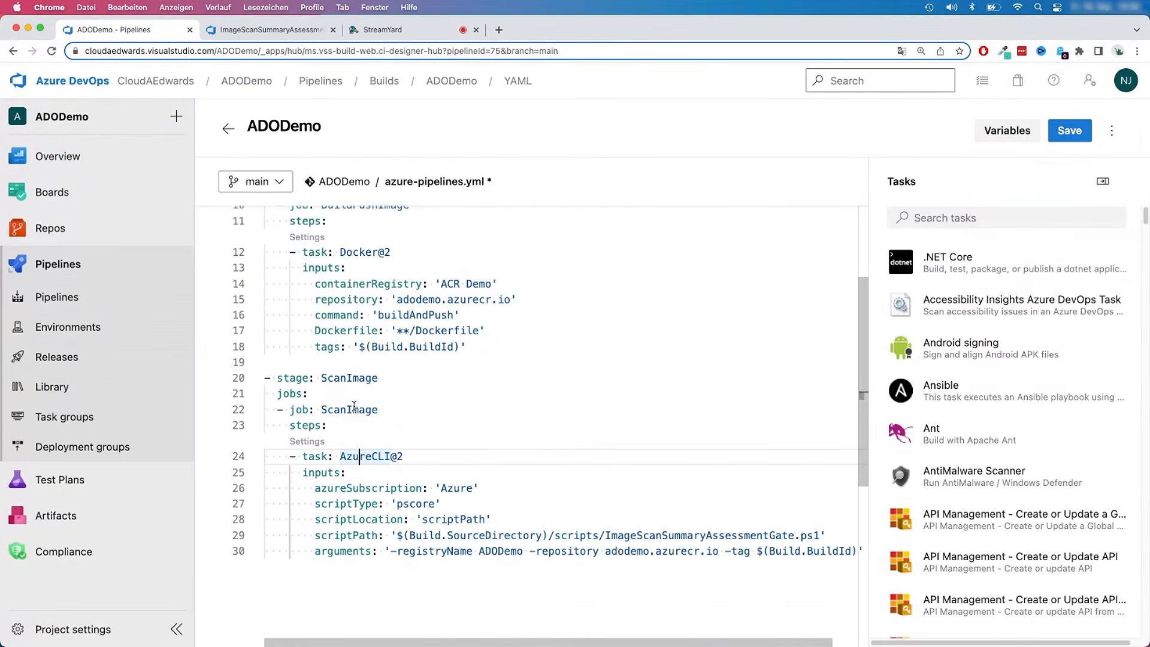
scroll(593, 559, "down", 1)
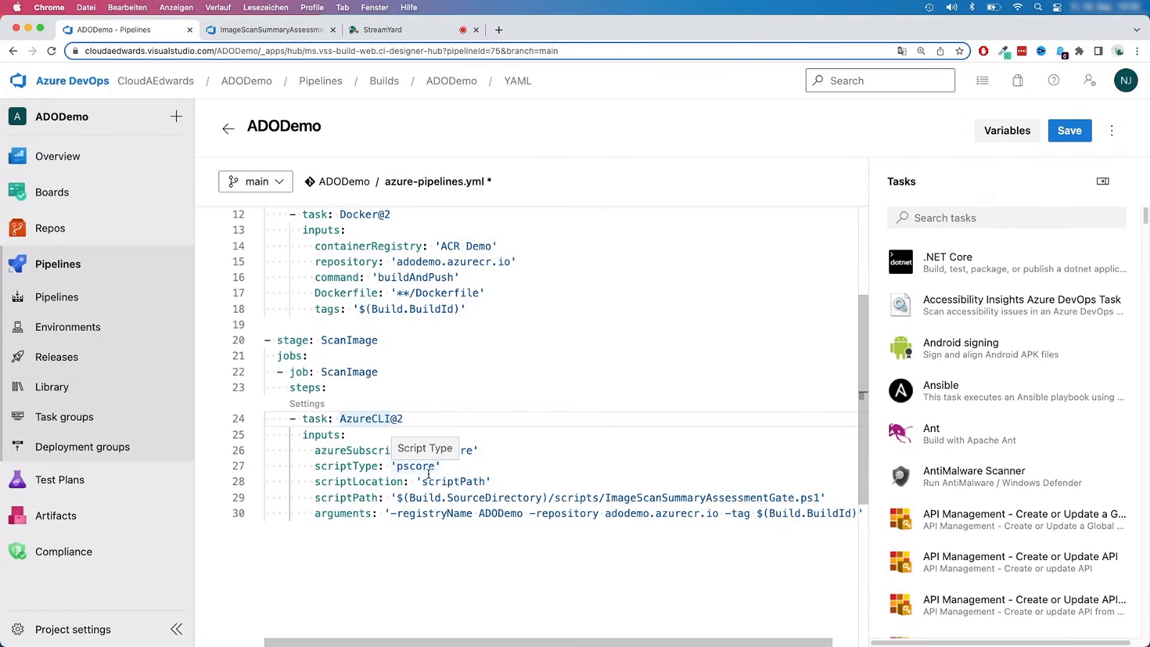
scroll(667, 476, "up", 5)
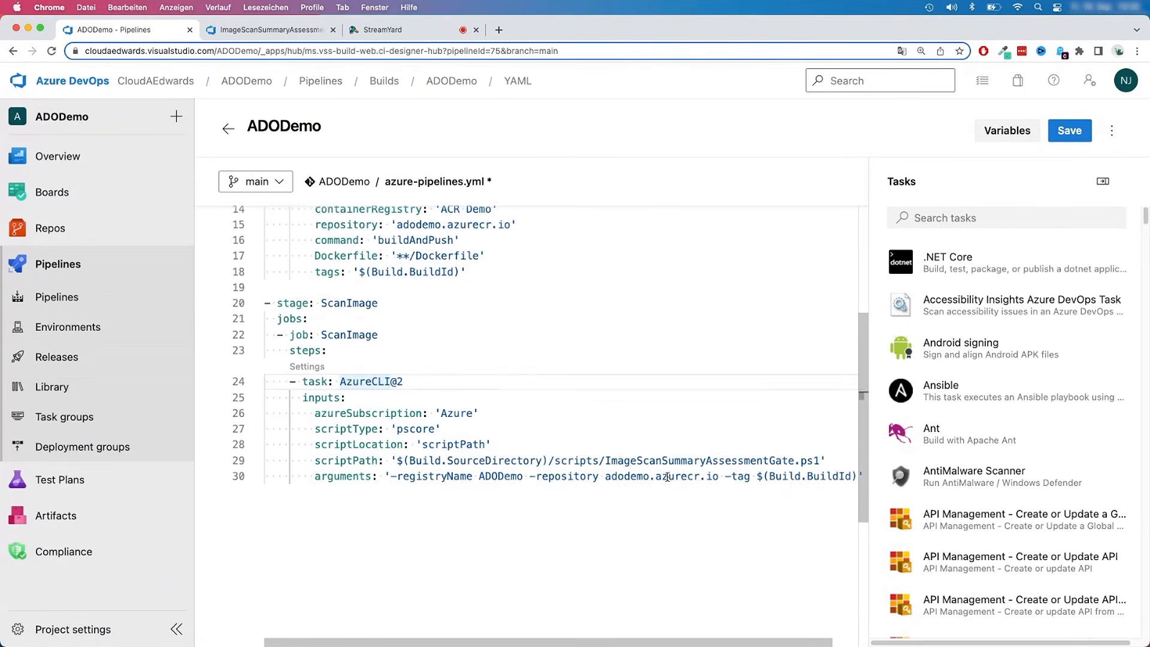
- Commit azure-pipelines.yml directly to the main branch and open the ADODemo pipeline run it triggered
left_click(1074, 136)
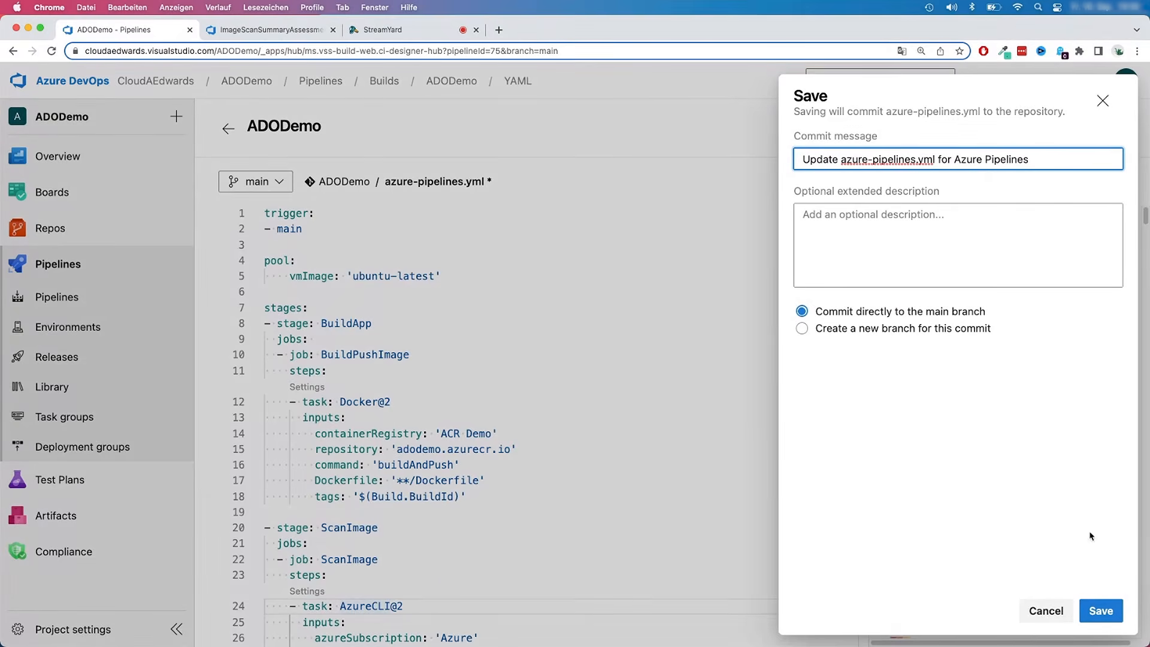
left_click(1102, 612)
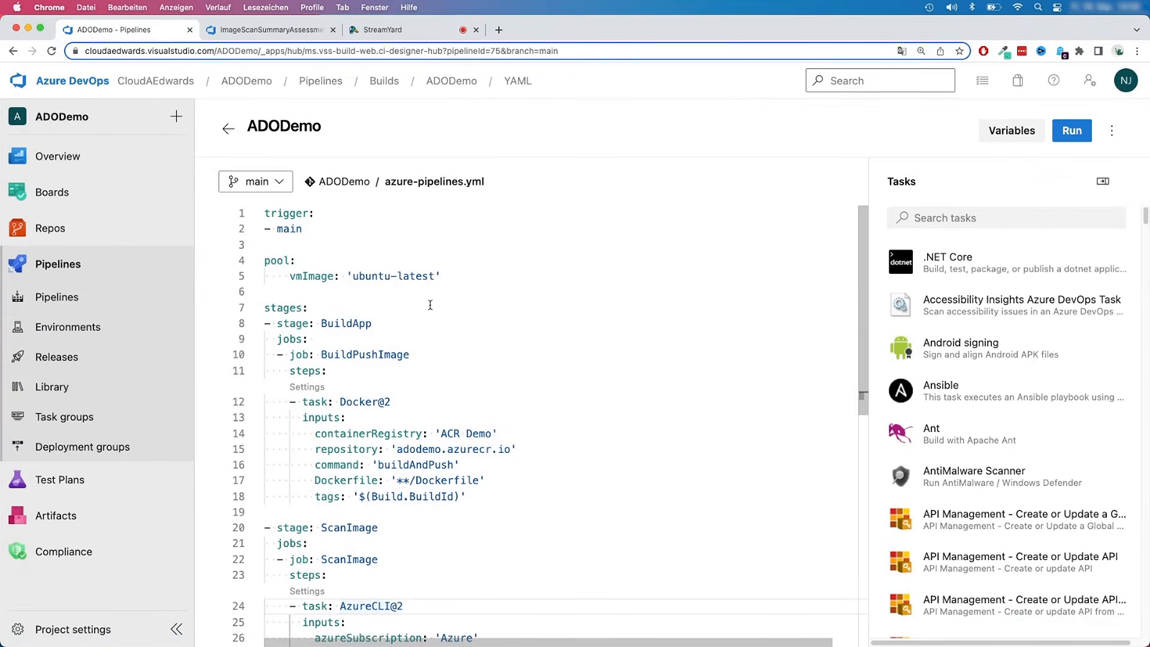
left_click(71, 297)
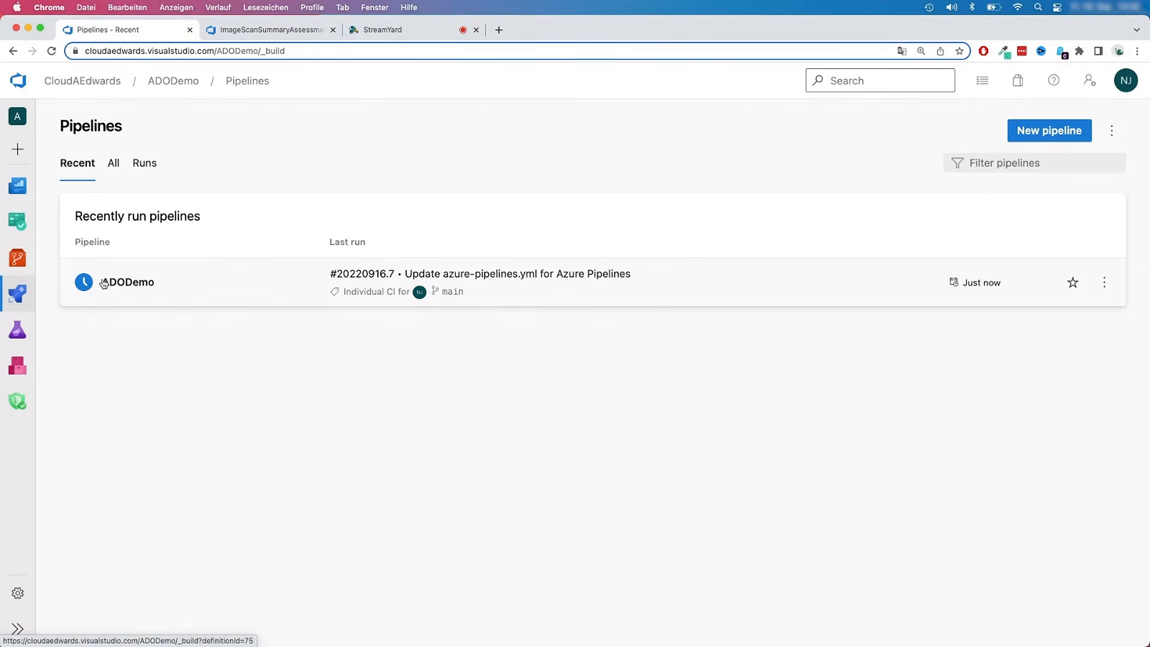
left_click(277, 295)
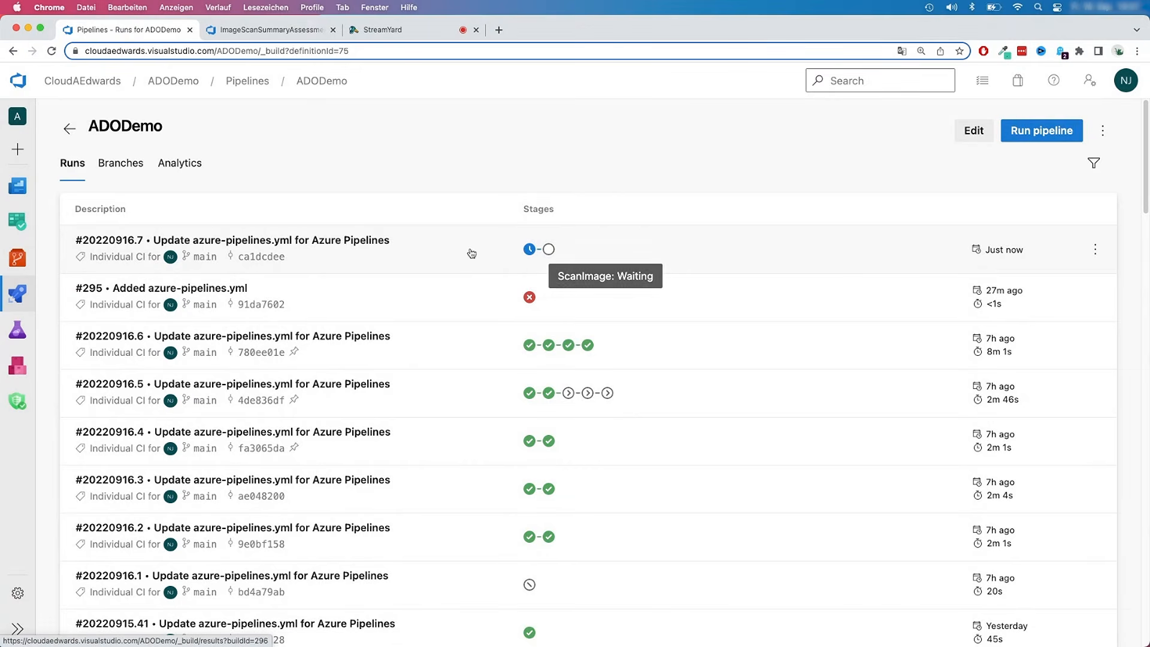
left_click(419, 251)
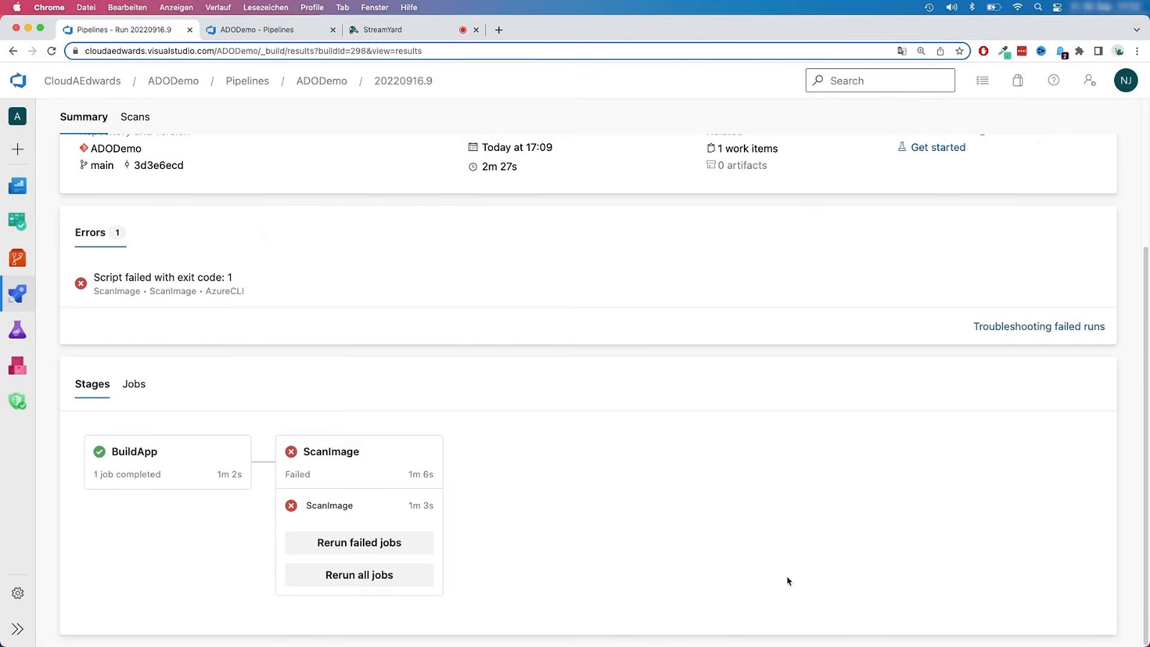
- Examine the Docker task log of the BuildPushImage job for the image build, its tag and the push to the registry
left_click(150, 455)
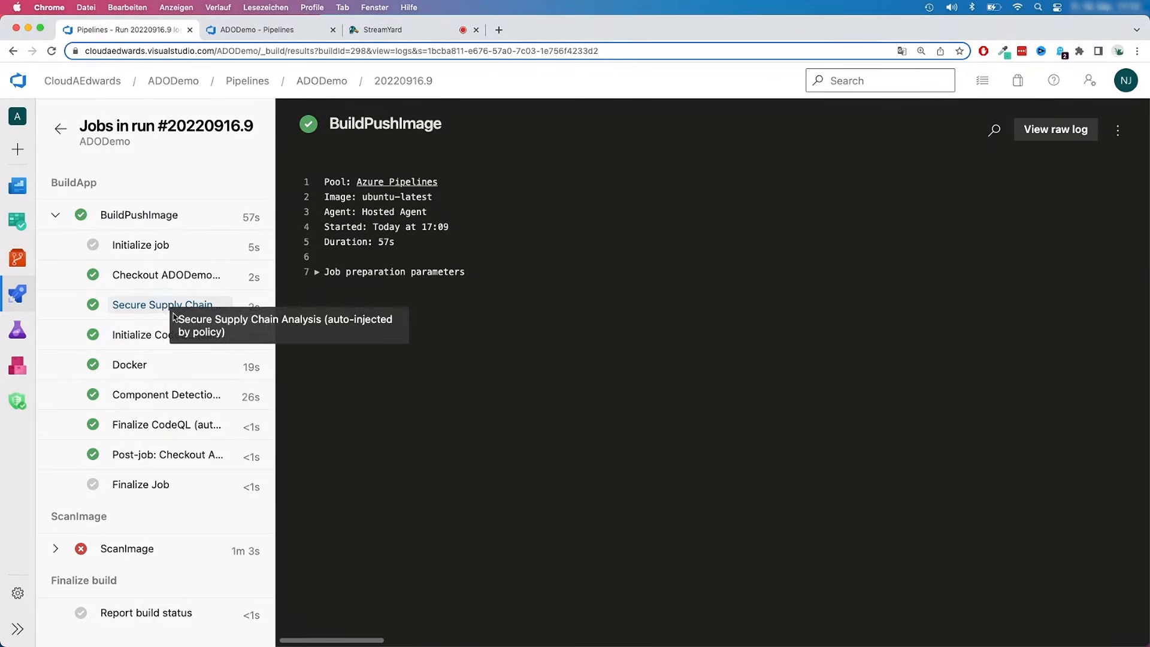
left_click(162, 366)
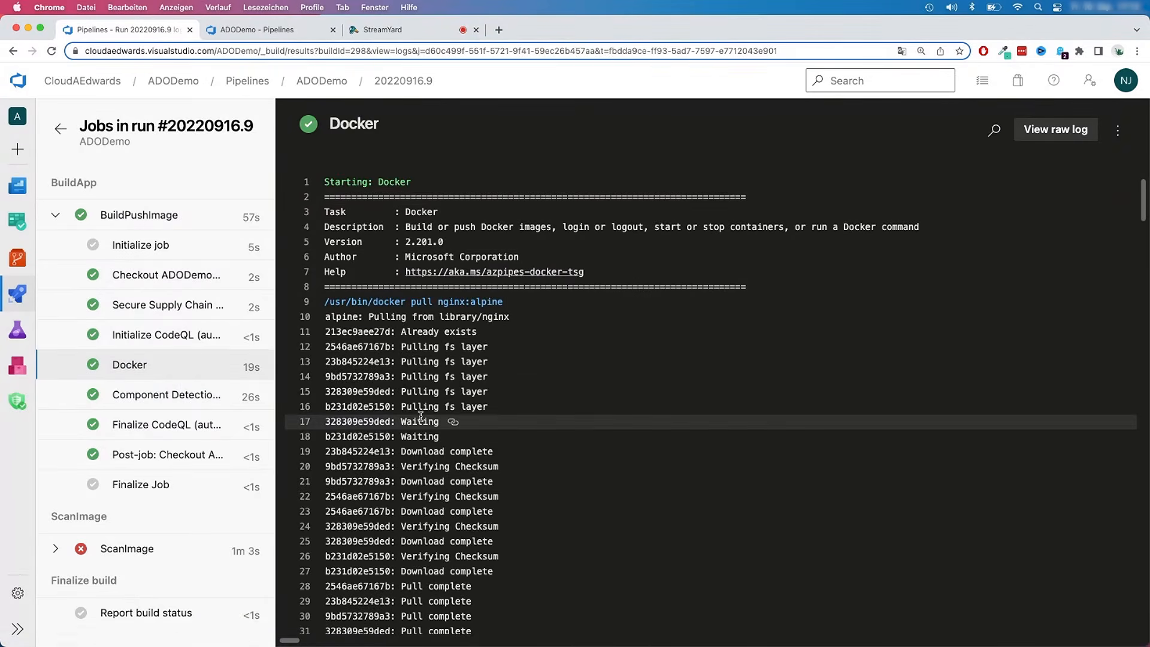
scroll(420, 416, "down", 1)
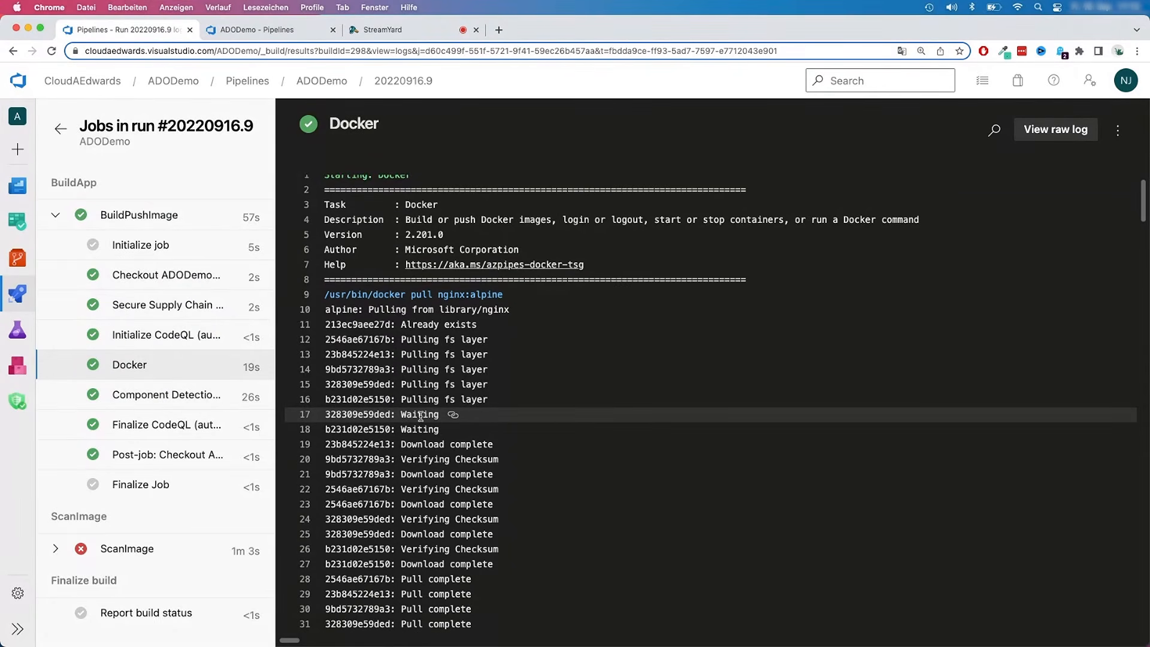
scroll(420, 415, "down", 8)
scroll(421, 416, "down", 20)
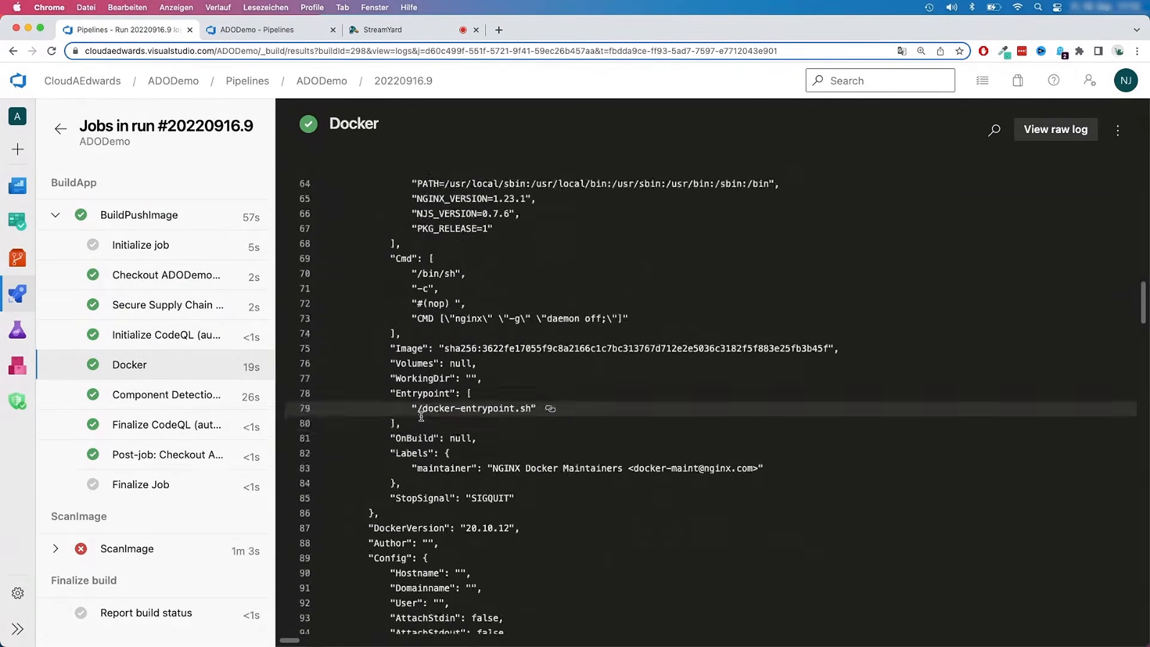
scroll(421, 415, "down", 20)
scroll(421, 416, "down", 20)
scroll(497, 398, "up", 8)
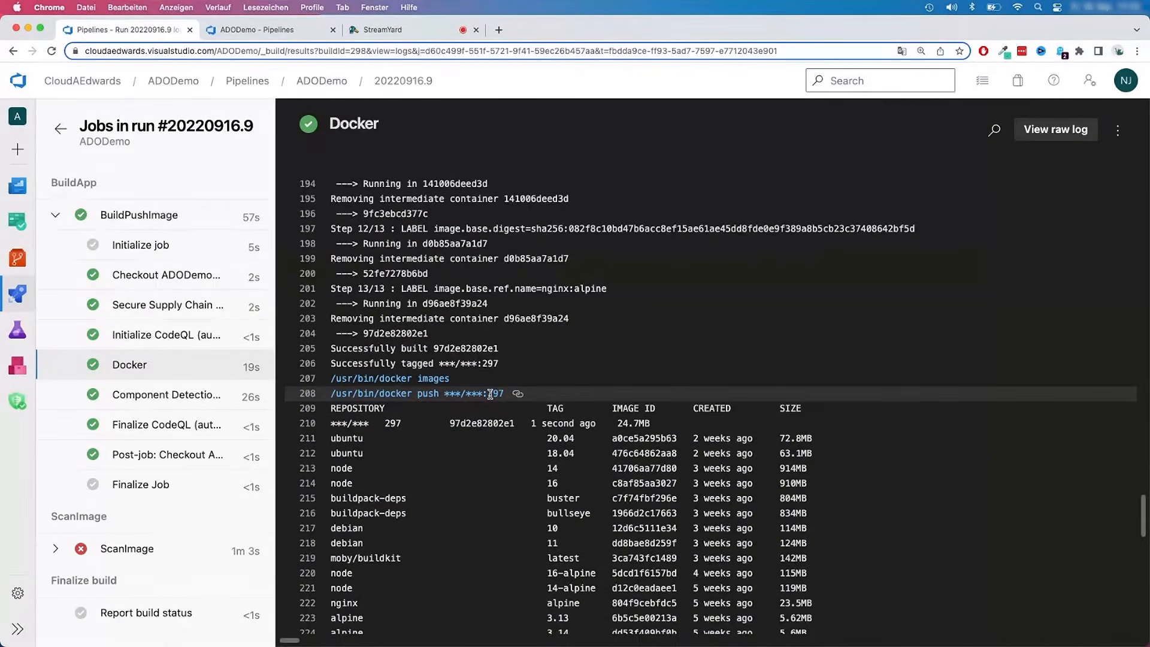
double_click(499, 394)
scroll(488, 386, "down", 1)
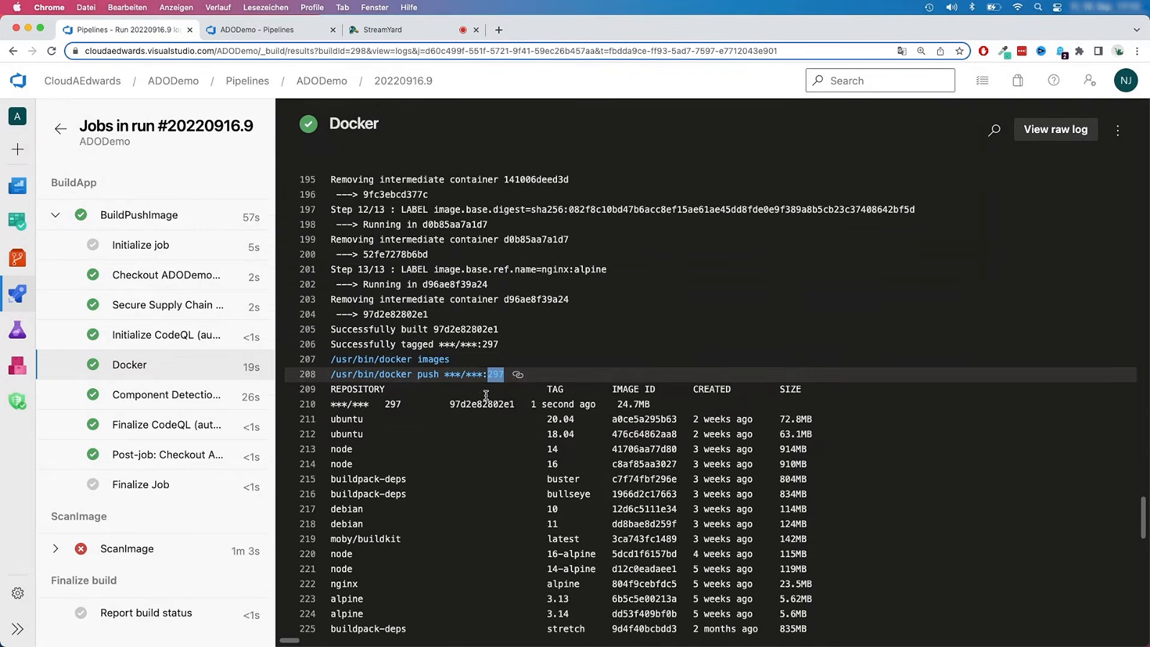
left_click(496, 370)
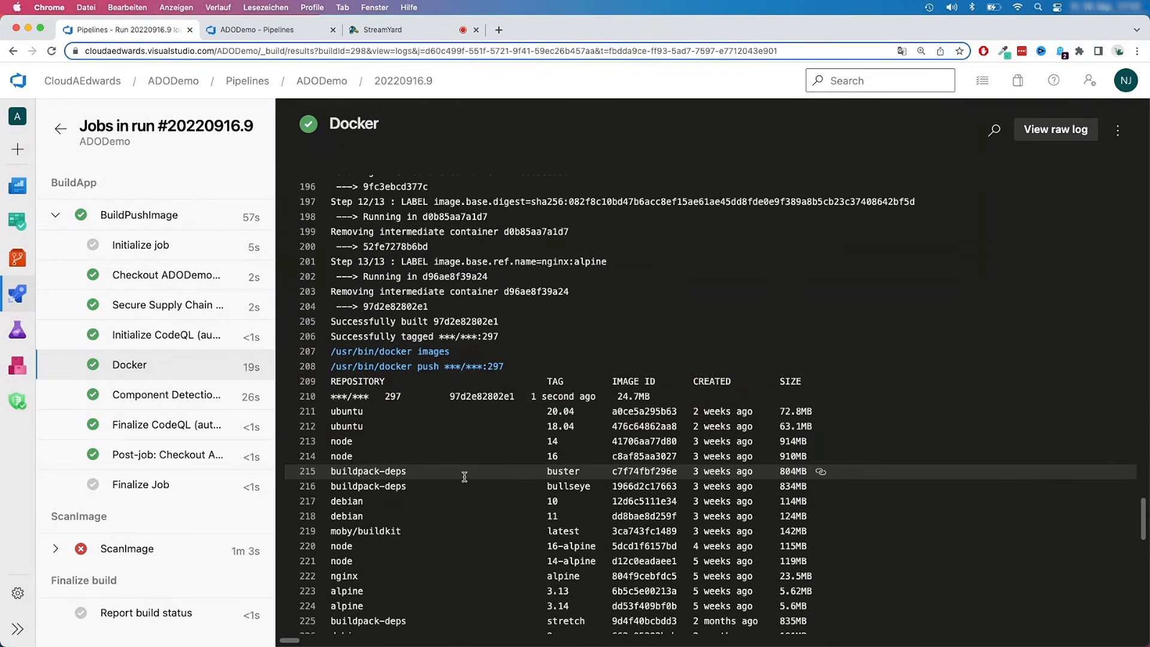
scroll(464, 476, "down", 9)
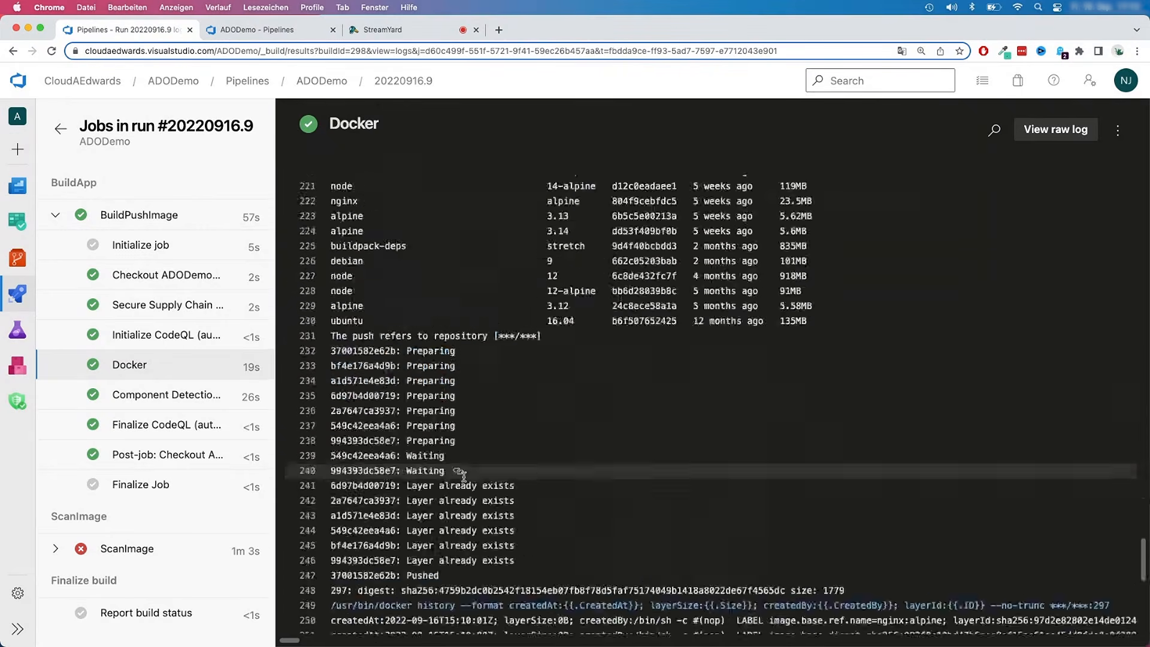
- Examine the AzureCLI task log of the failed ScanImage job for the cause of the script error
left_click(124, 554)
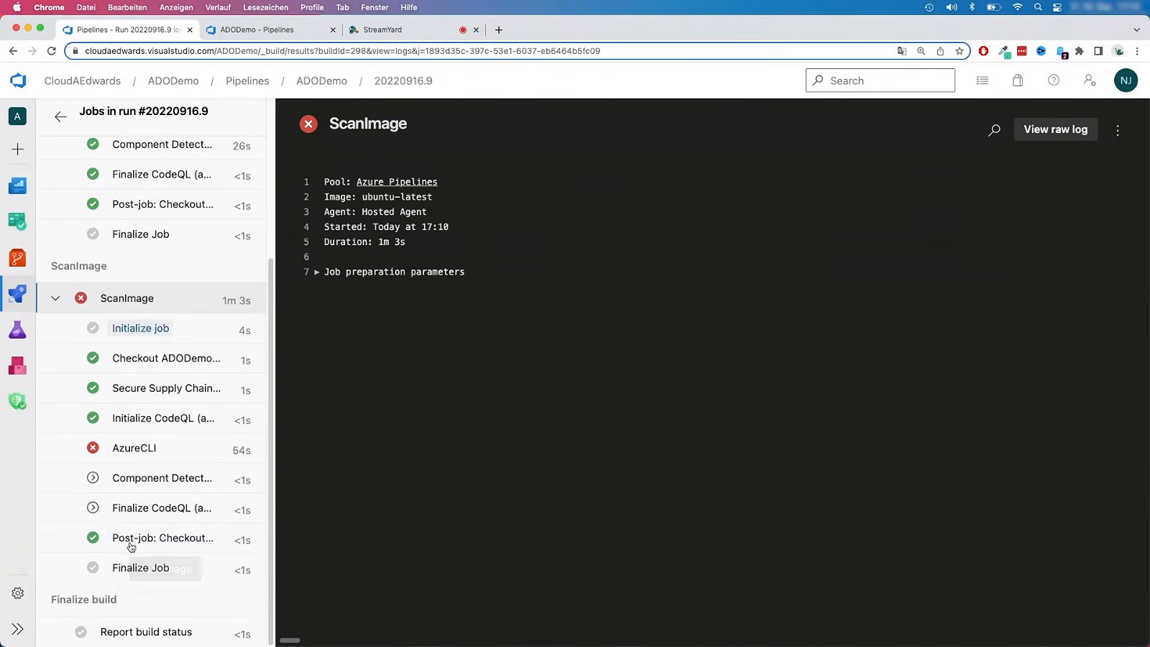
left_click(172, 448)
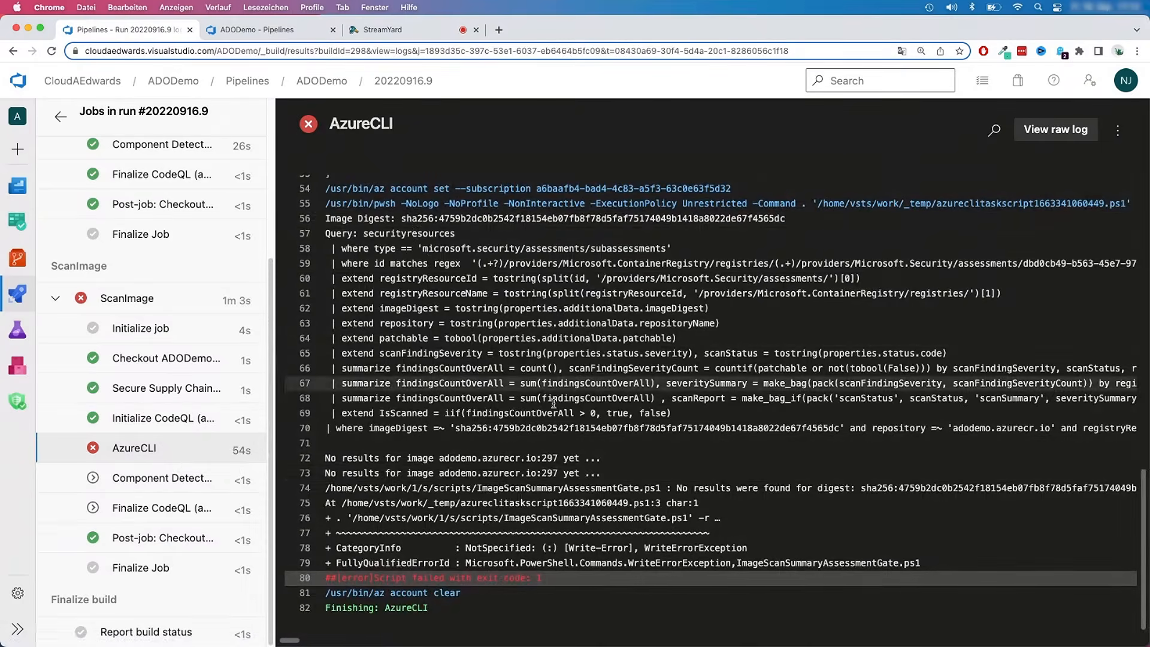
left_click(141, 448)
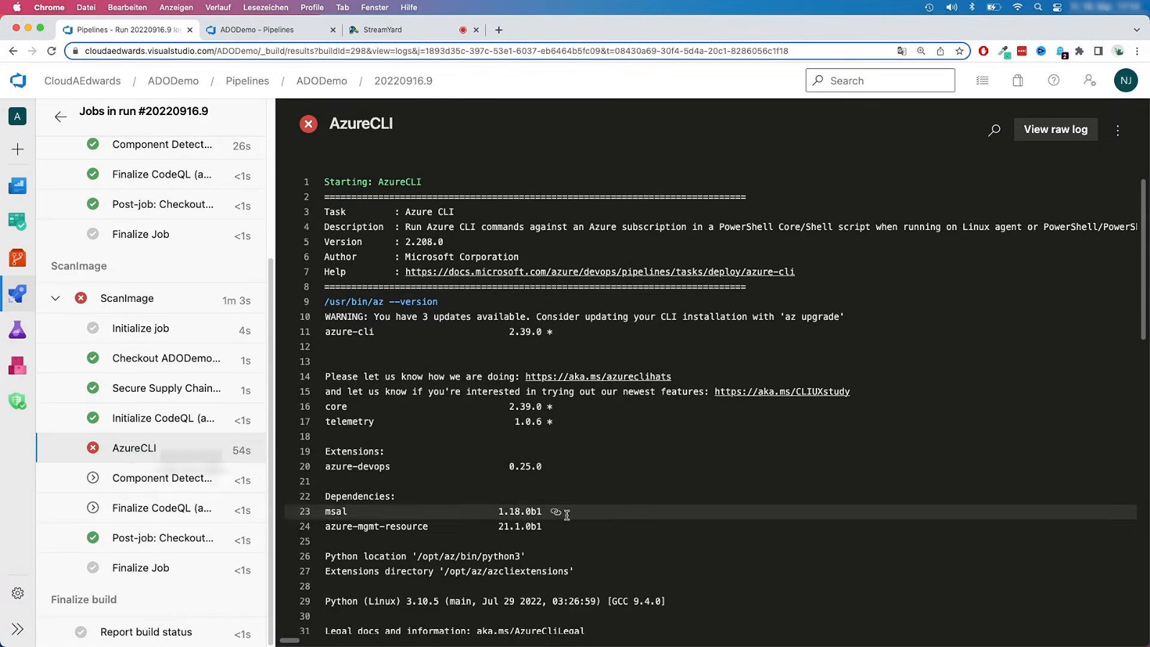
scroll(567, 515, "down", 10)
scroll(594, 506, "down", 3)
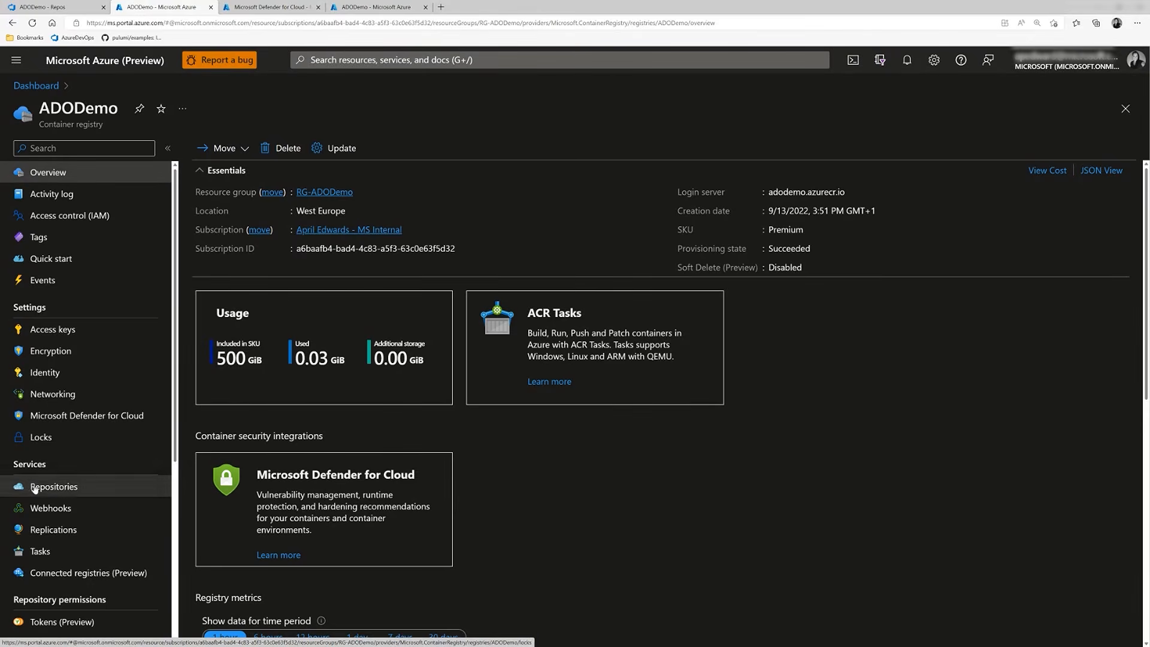
- In the ADODemo container registry, open the adodemo.azurecr.io repository and view the manifest details of image tag 297
left_click(124, 484)
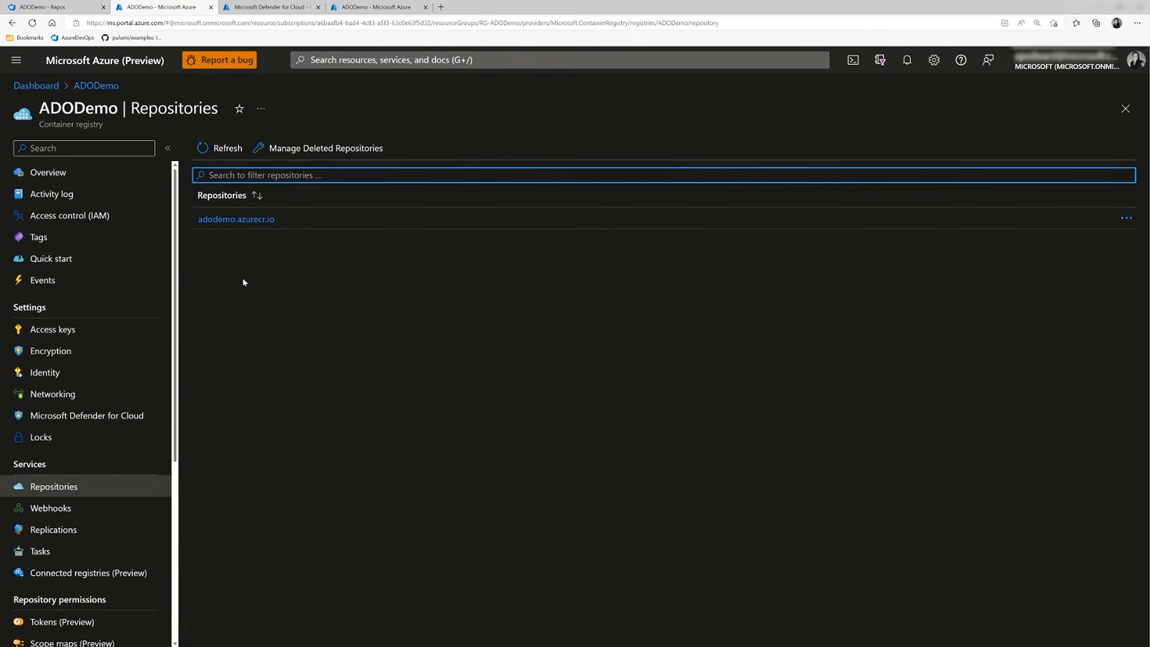
left_click(248, 220)
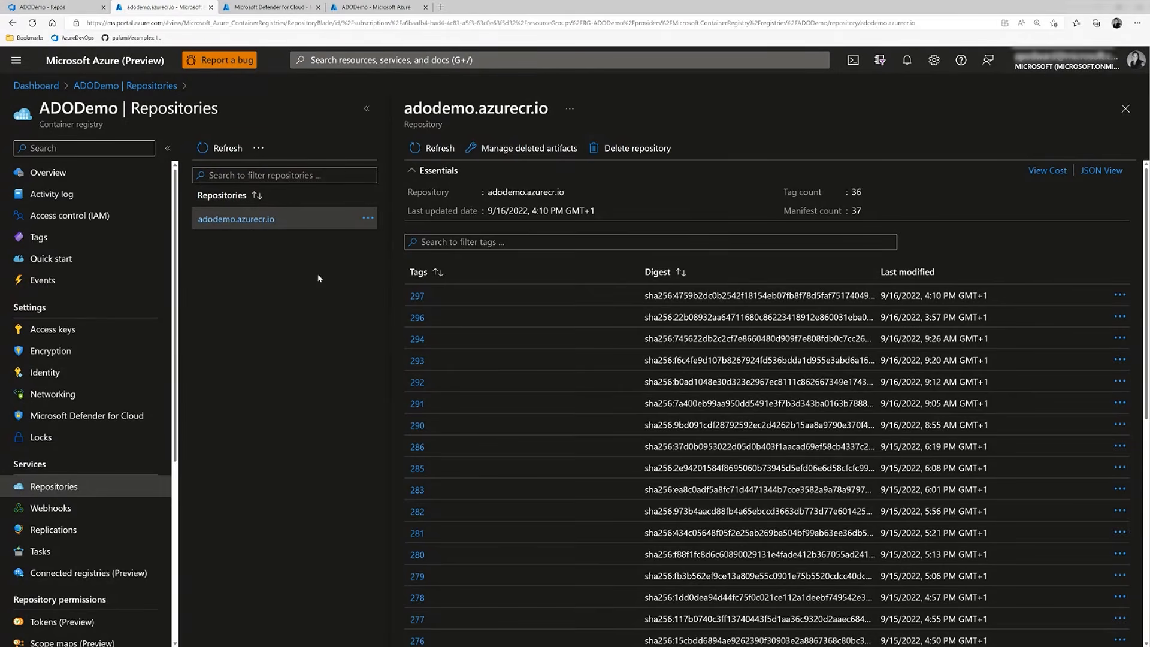
left_click(415, 296)
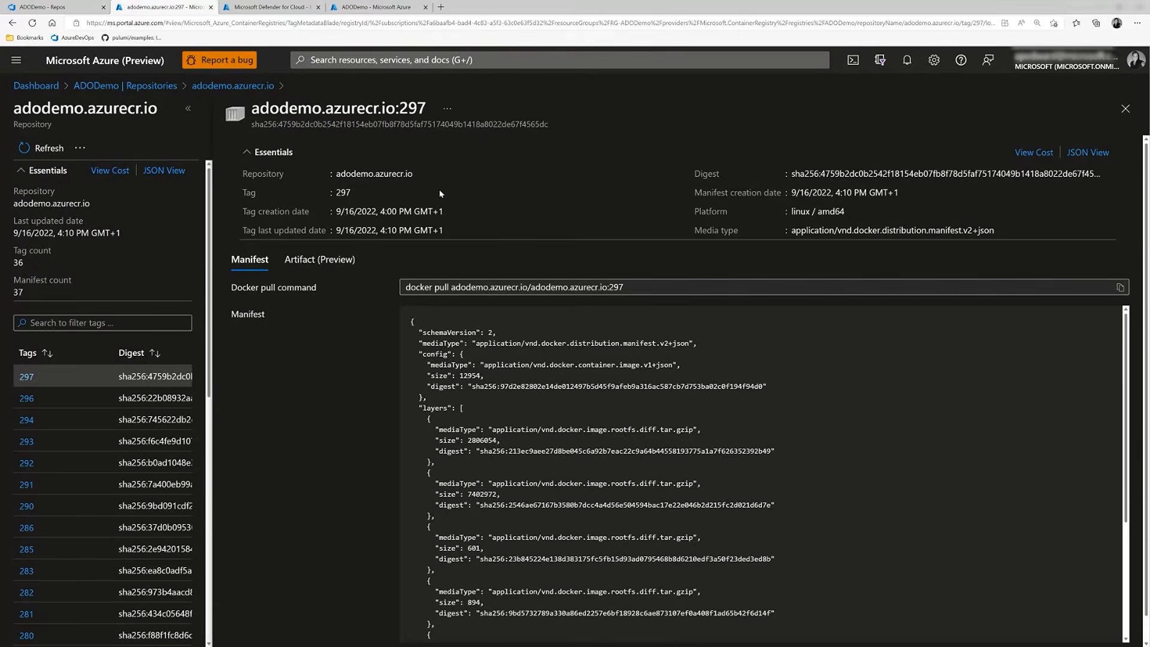
- Review the Microsoft Defender for Cloud overview, covering security posture, regulatory compliance and workload protections
left_click(278, 7)
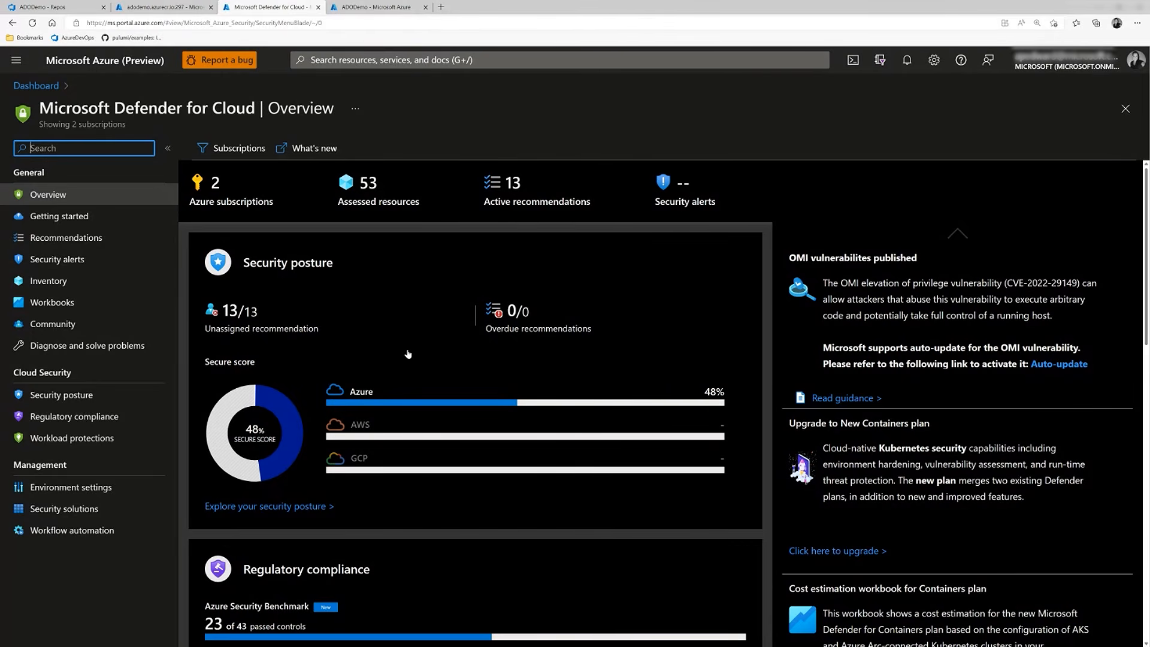
scroll(408, 353, "down", 1)
scroll(408, 352, "down", 1)
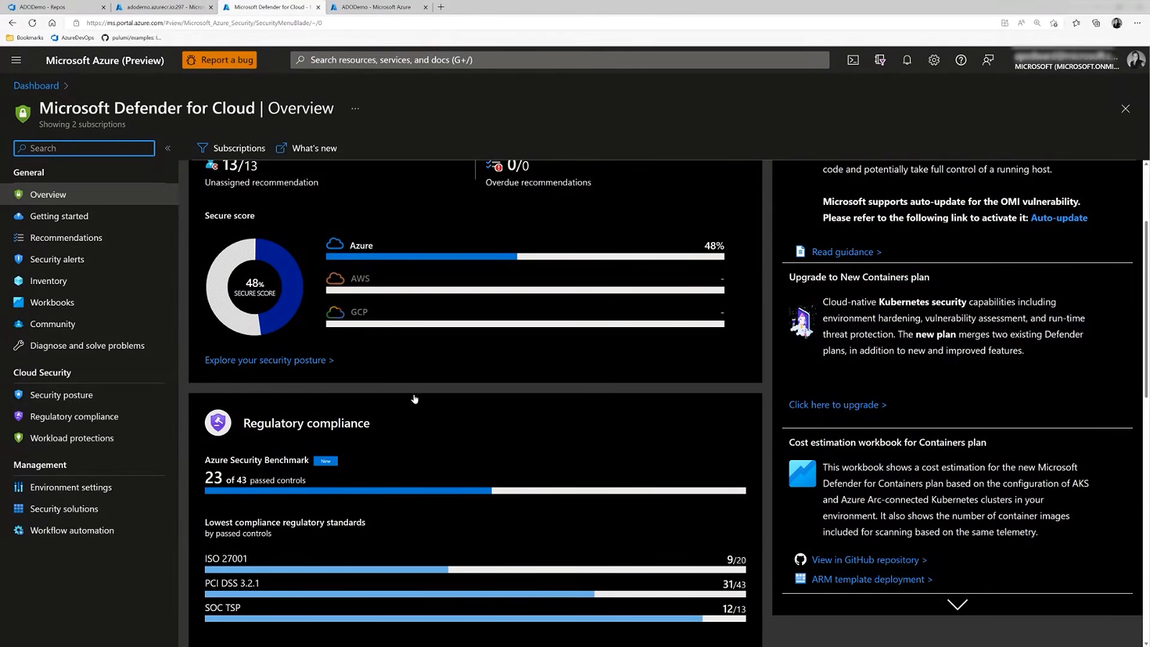
scroll(412, 397, "down", 5)
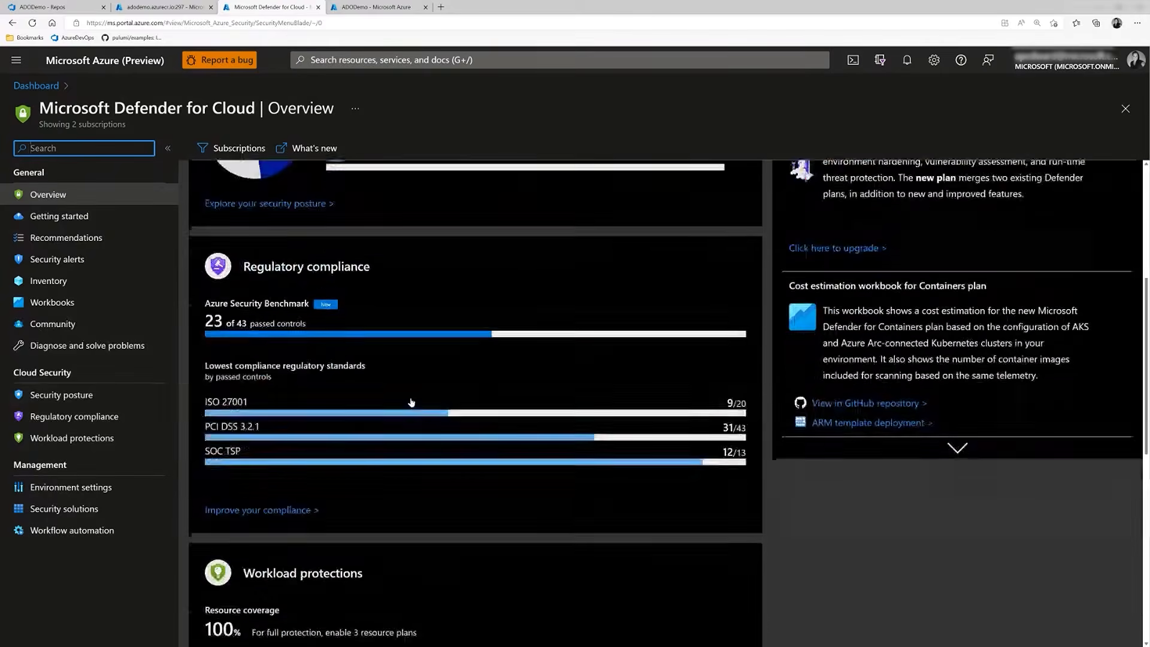
scroll(404, 403, "up", 7)
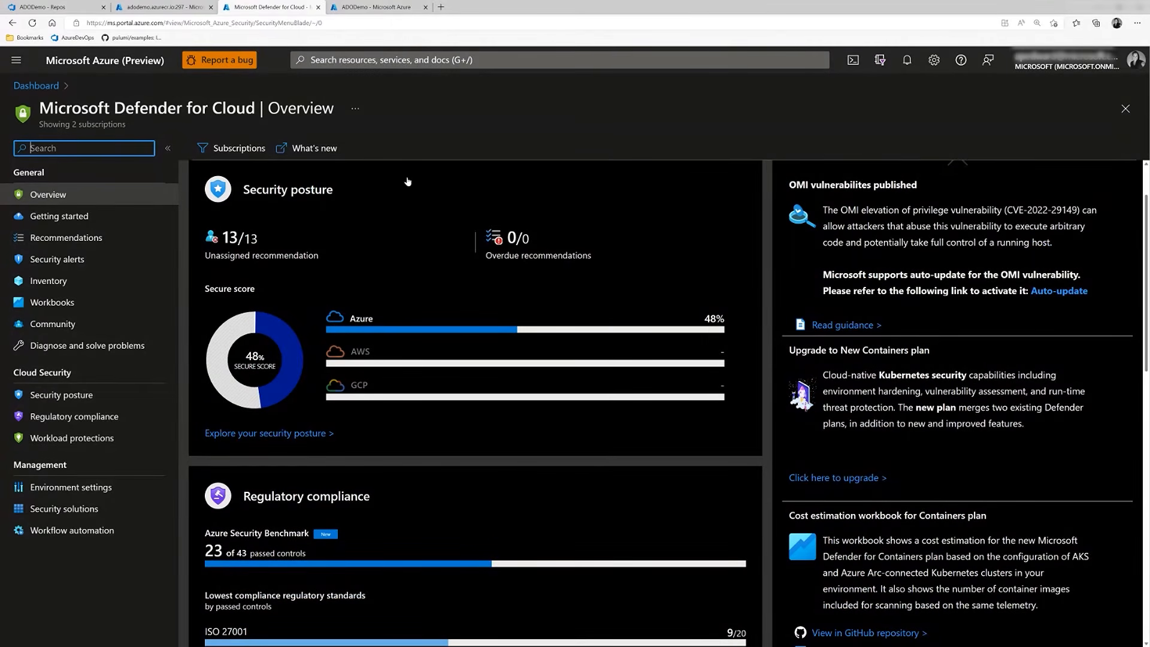
- Open the ADODemo registry's Defender for Cloud recommendation "Container registry images should have vulnerability findings resolved"
left_click(387, 12)
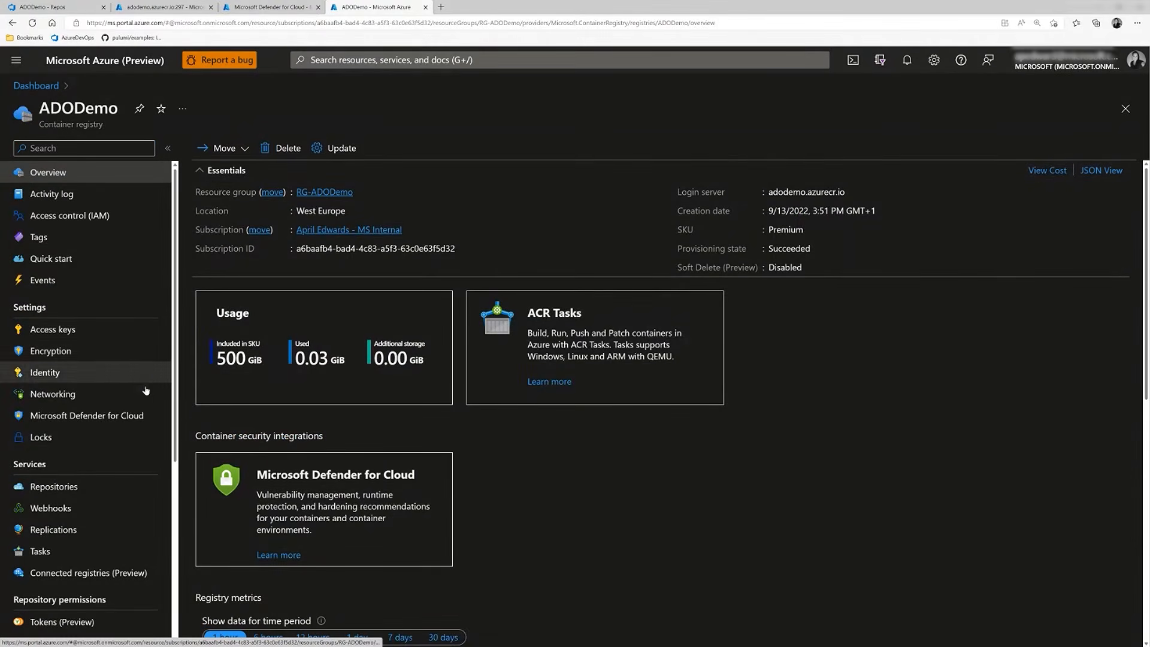
left_click(127, 415)
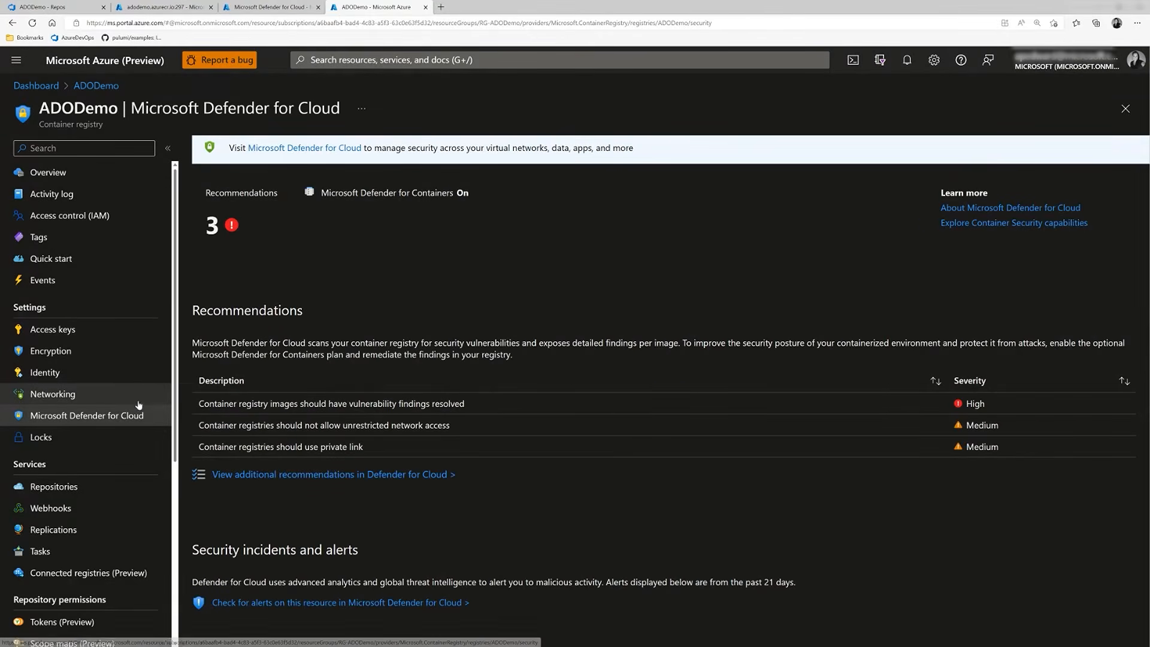
left_click(307, 404)
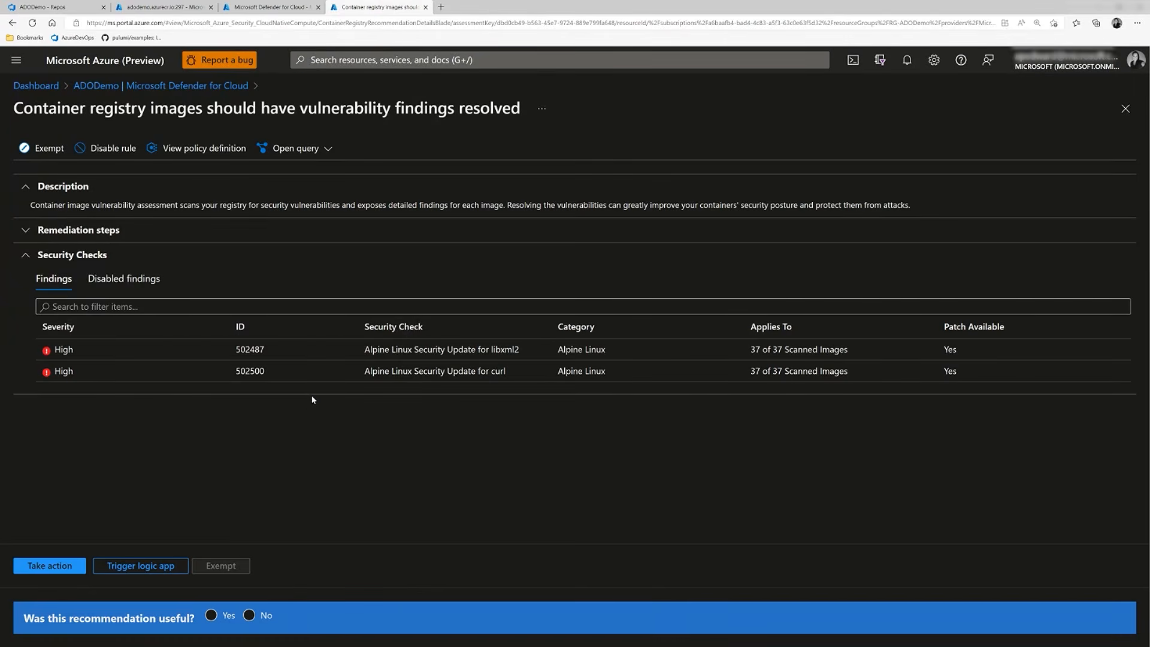
- Examine the libxml2 security update finding's remediation, fixed package version and affected resources, closing its details when done
left_click(319, 358)
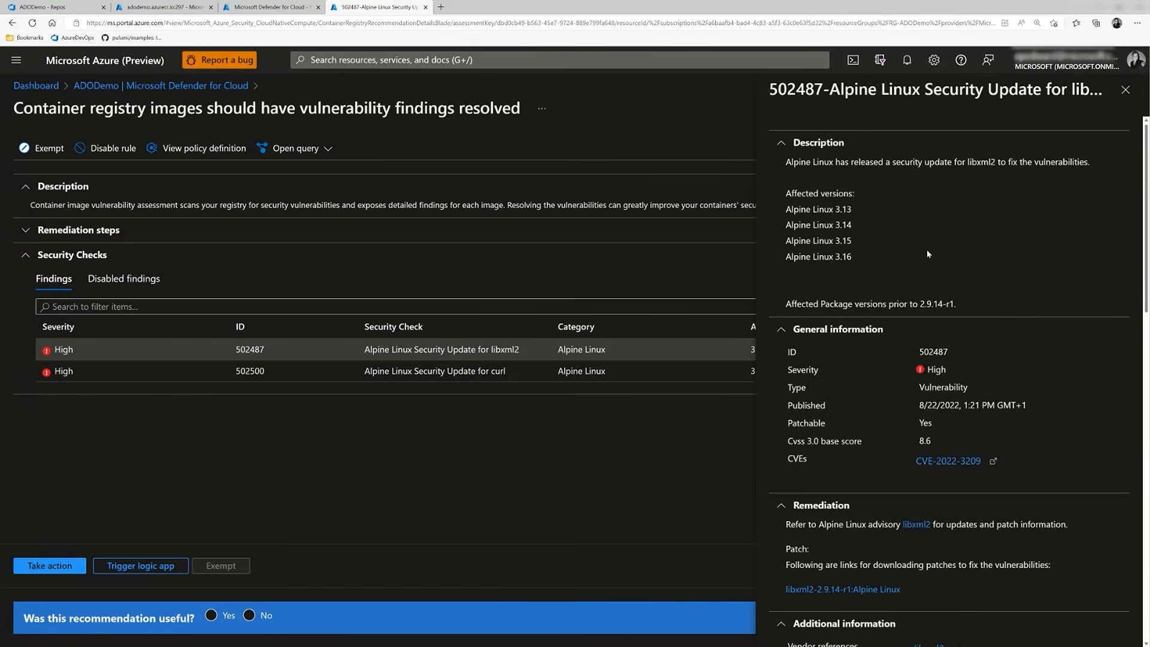
scroll(952, 277, "down", 1)
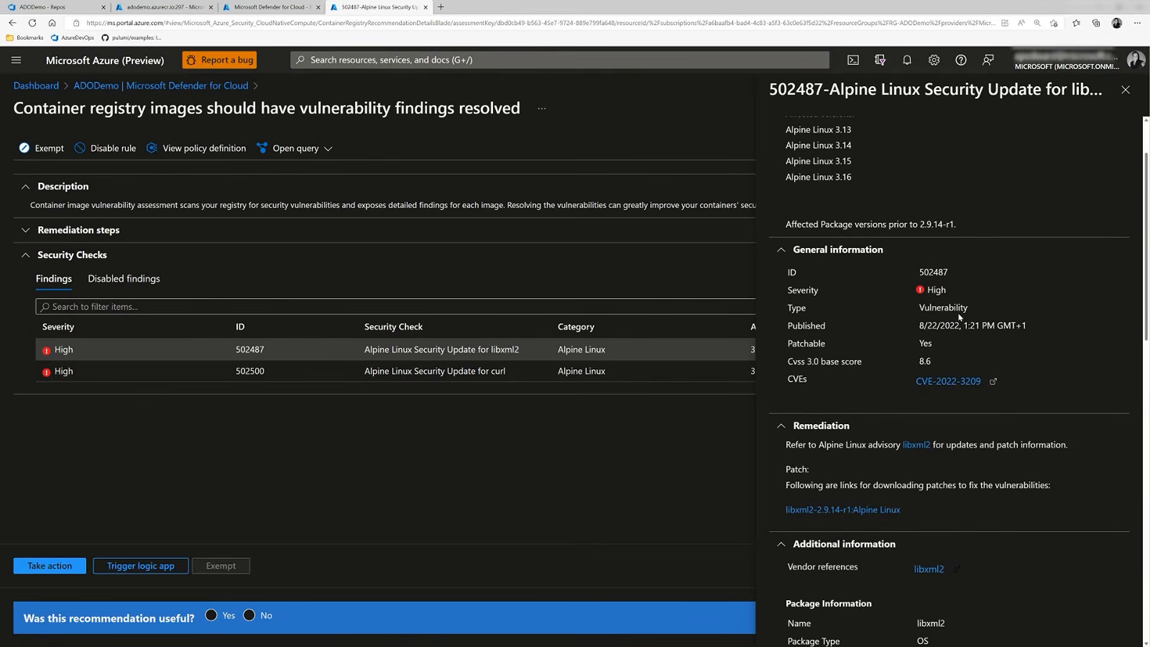
scroll(928, 401, "down", 3)
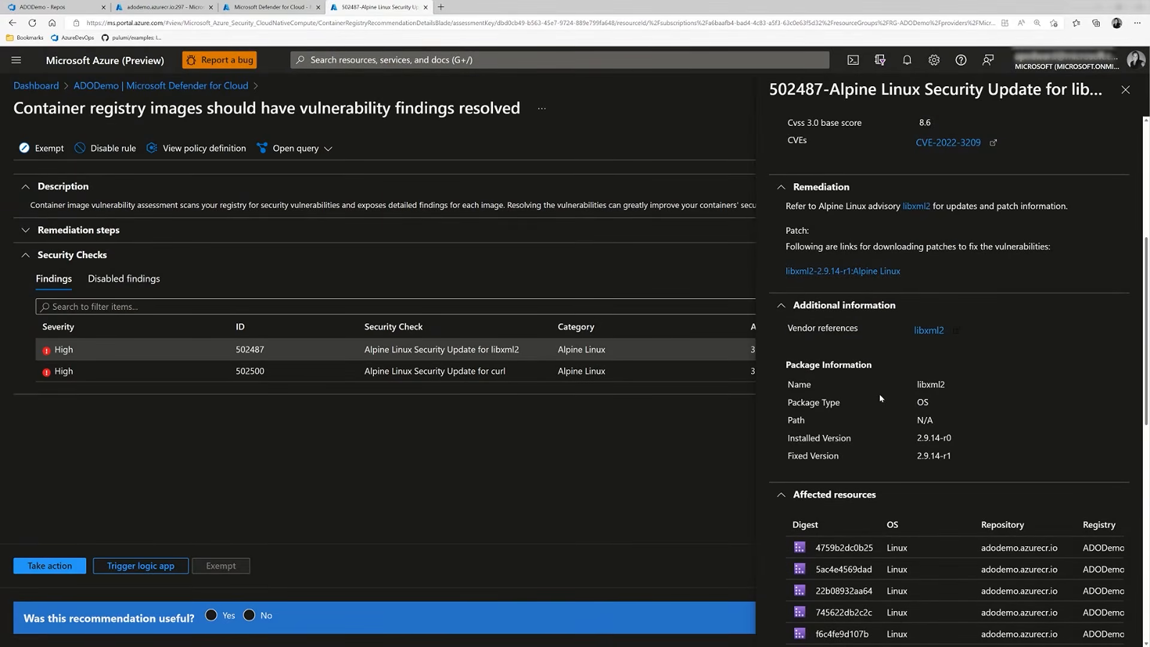
left_click_drag(916, 456, 959, 453)
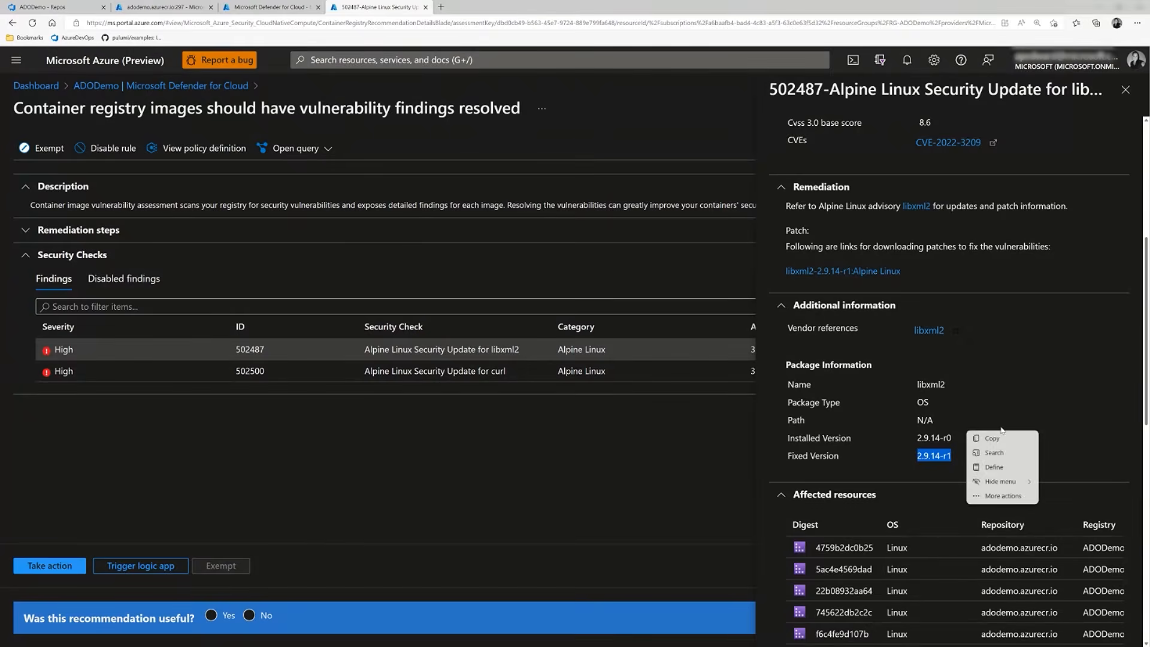
scroll(1021, 411, "down", 2)
scroll(1012, 407, "down", 1)
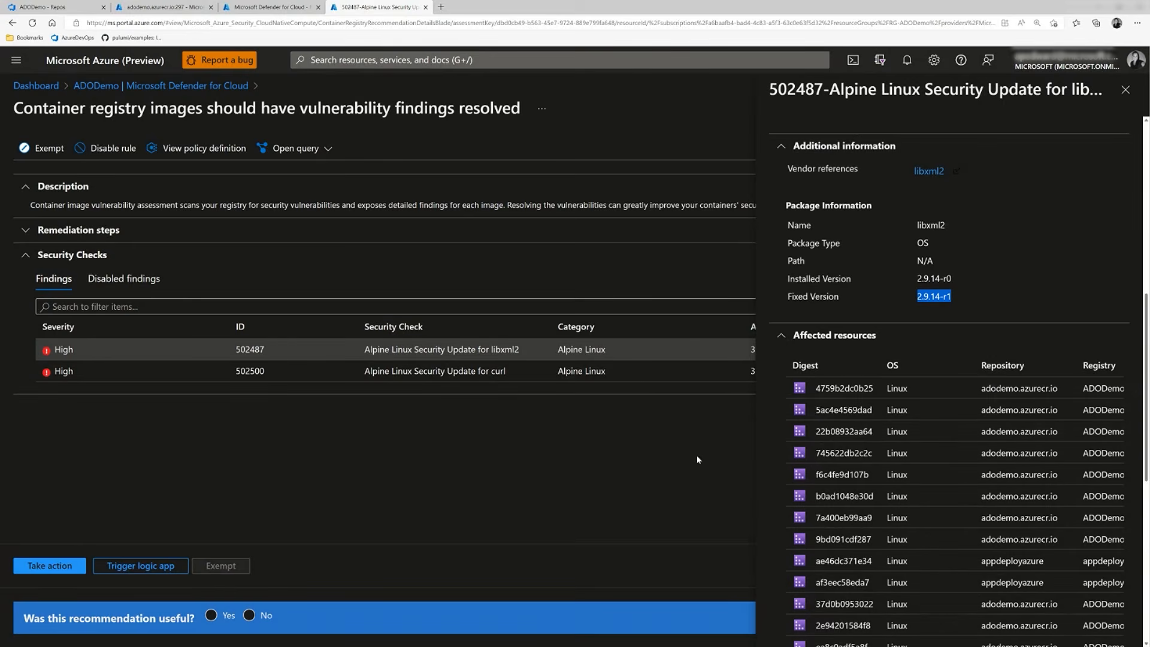
left_click(1125, 90)
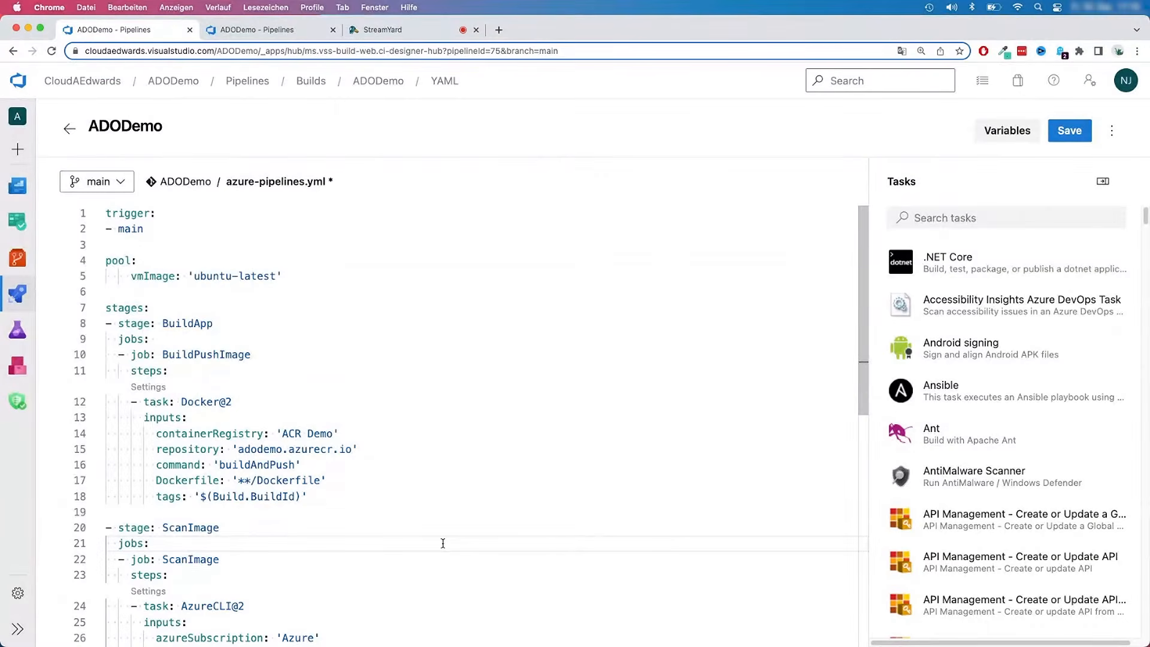
- Delete the entire ScanImage stage, including its AzureCLI@2 task, from azure-pipelines.yml
scroll(443, 543, "down", 5)
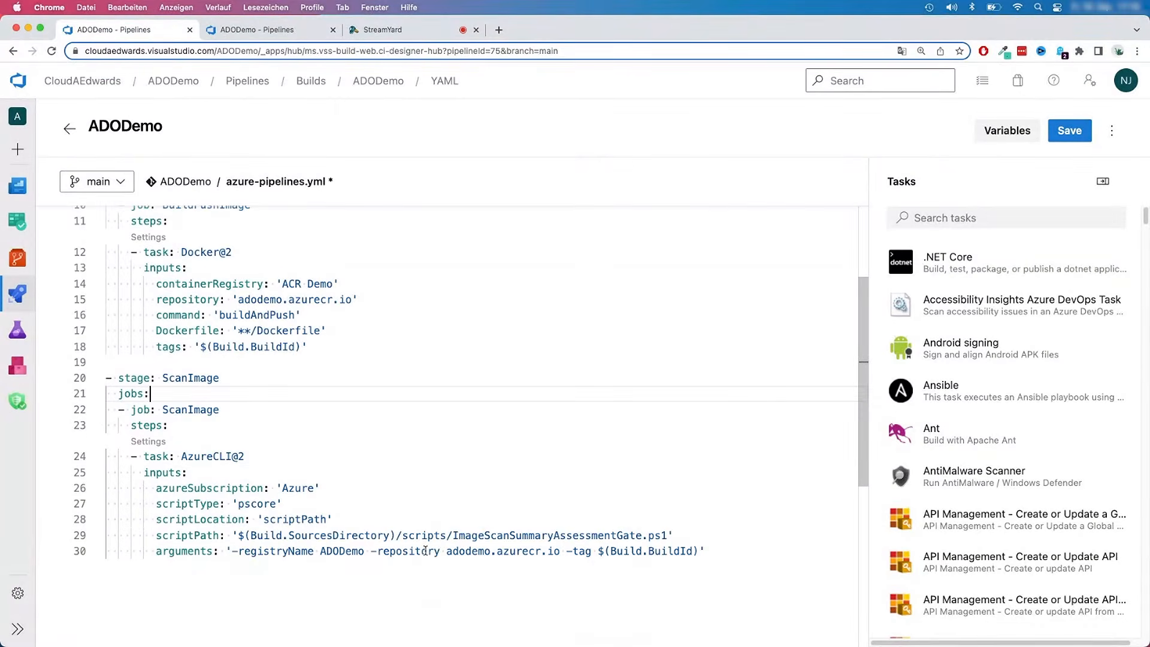
scroll(587, 532, "up", 1)
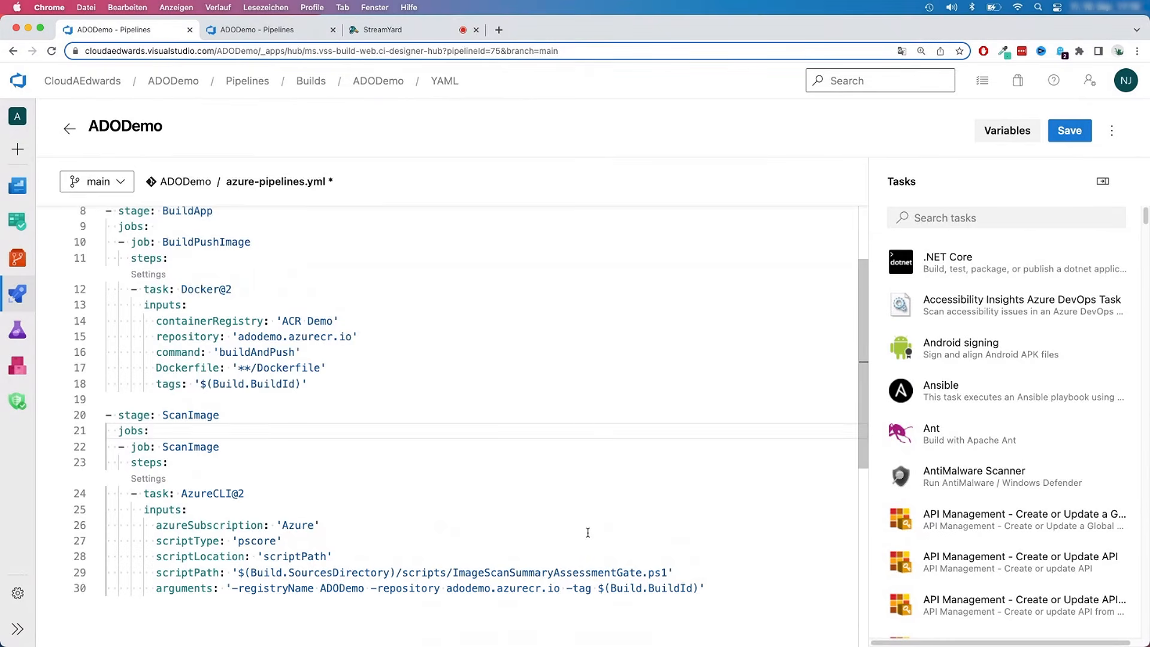
scroll(588, 533, "down", 1)
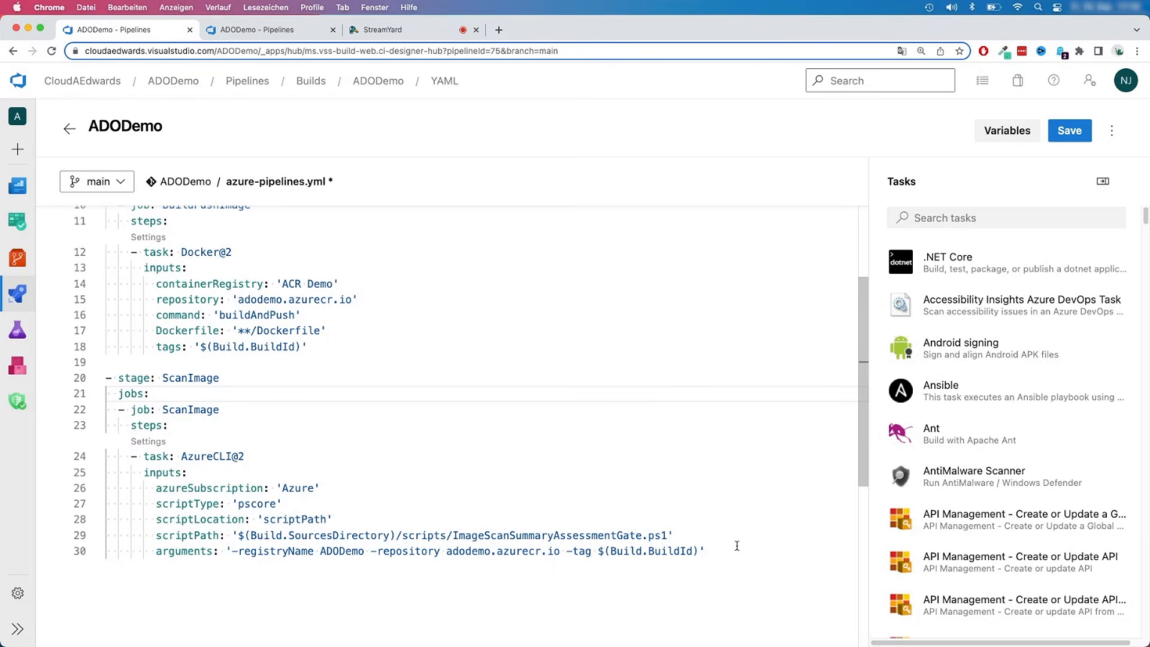
left_click_drag(733, 551, 103, 387)
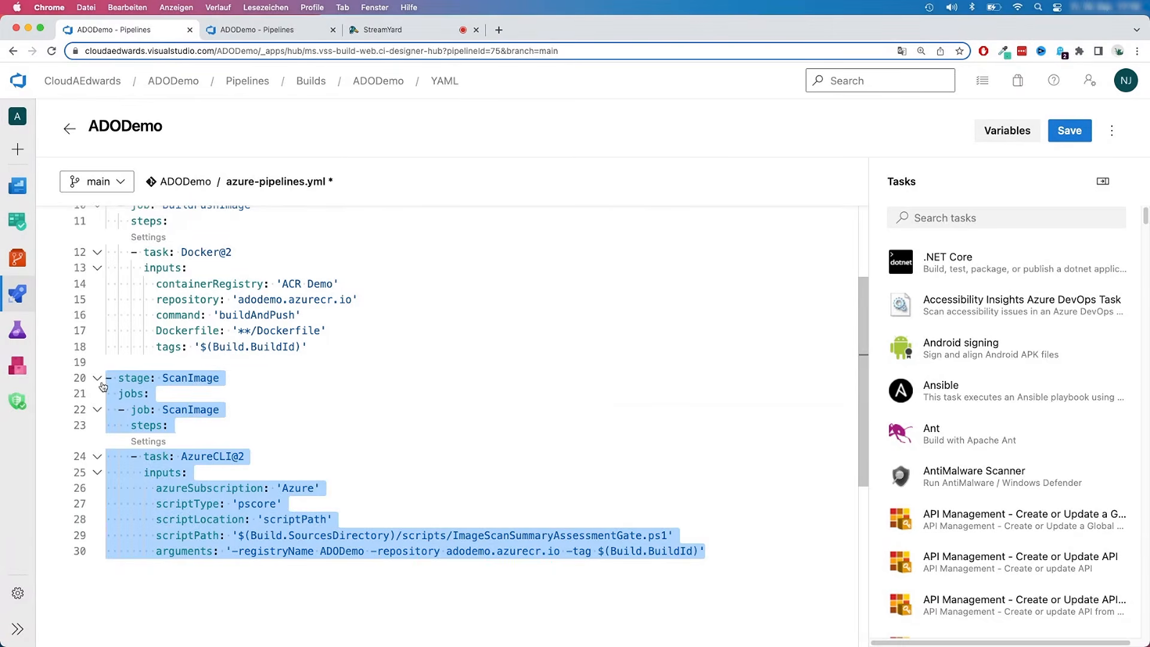
key("Delete")
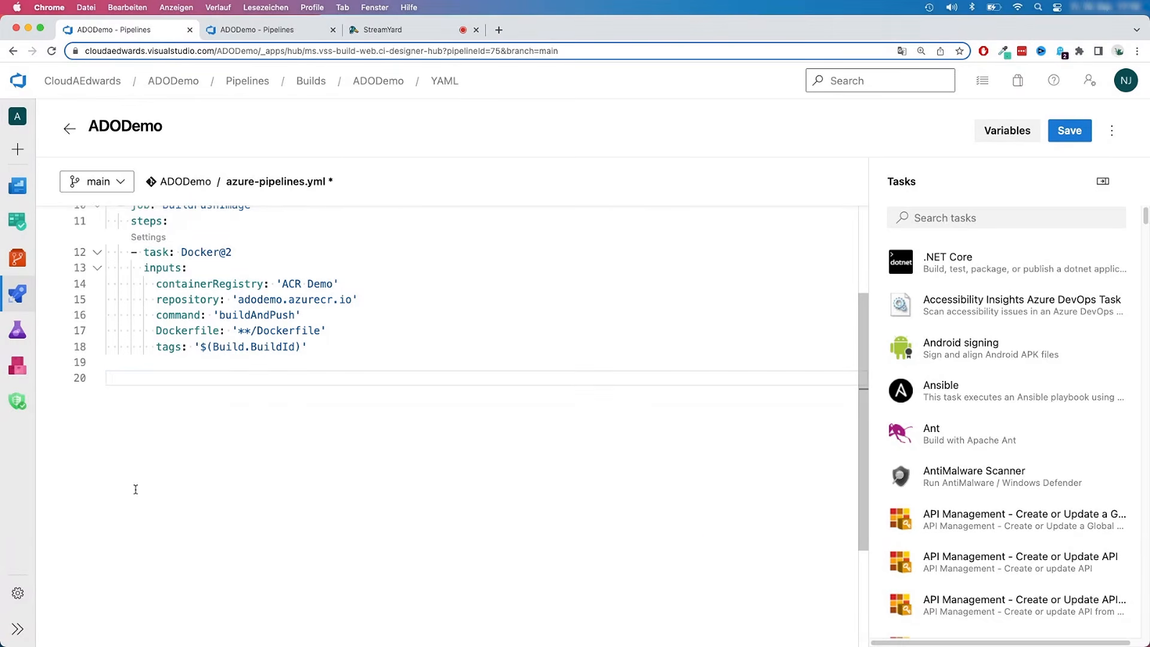
- Add a new stage named DeployDev below the BuildApp stage in the pipeline YAML
scroll(164, 547, "up", 3)
scroll(193, 582, "up", 2)
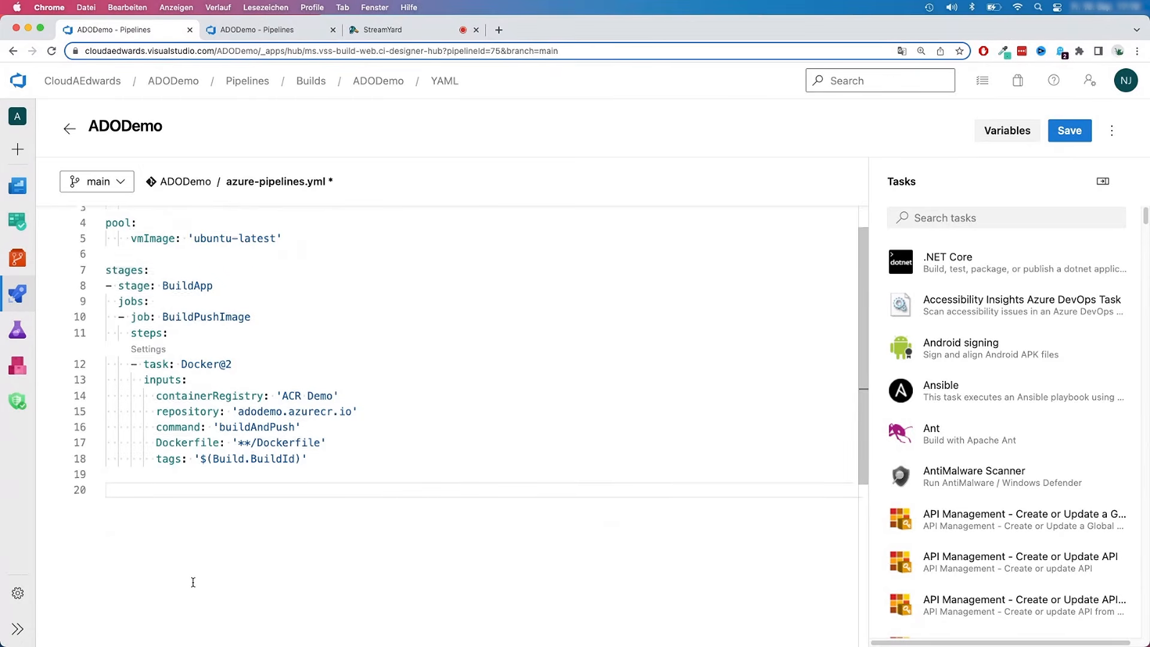
scroll(193, 582, "up", 2)
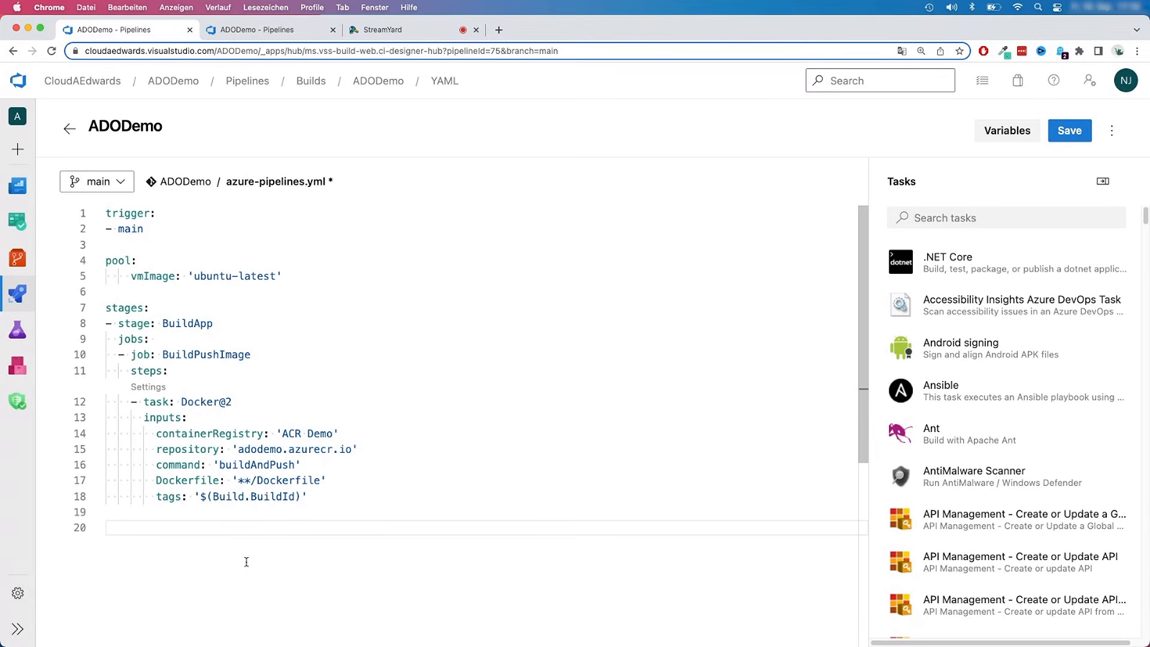
type("- stage")
key("Left")
key("Left")
key("Left")
key("Left")
key("Left")
key("End")
type(": DeployDev")
key("Return")
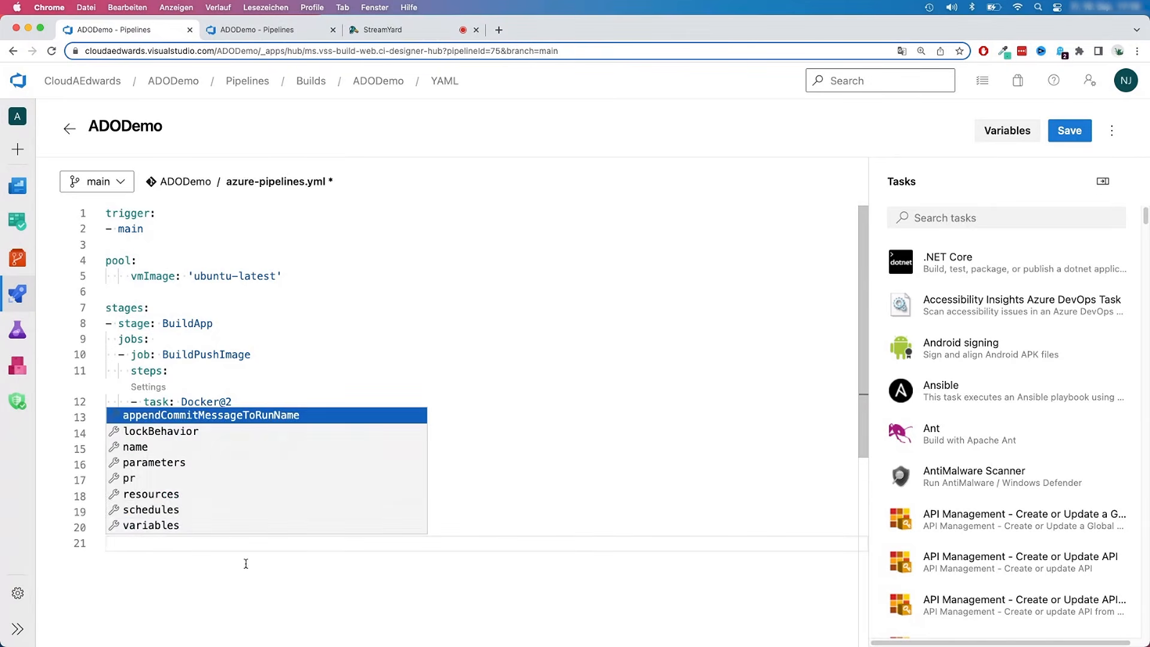
- Under the DeployDev stage, add a jobs section with a job named DeployDev and an empty steps section
key("Escape")
key("Tab")
type("jobs:")
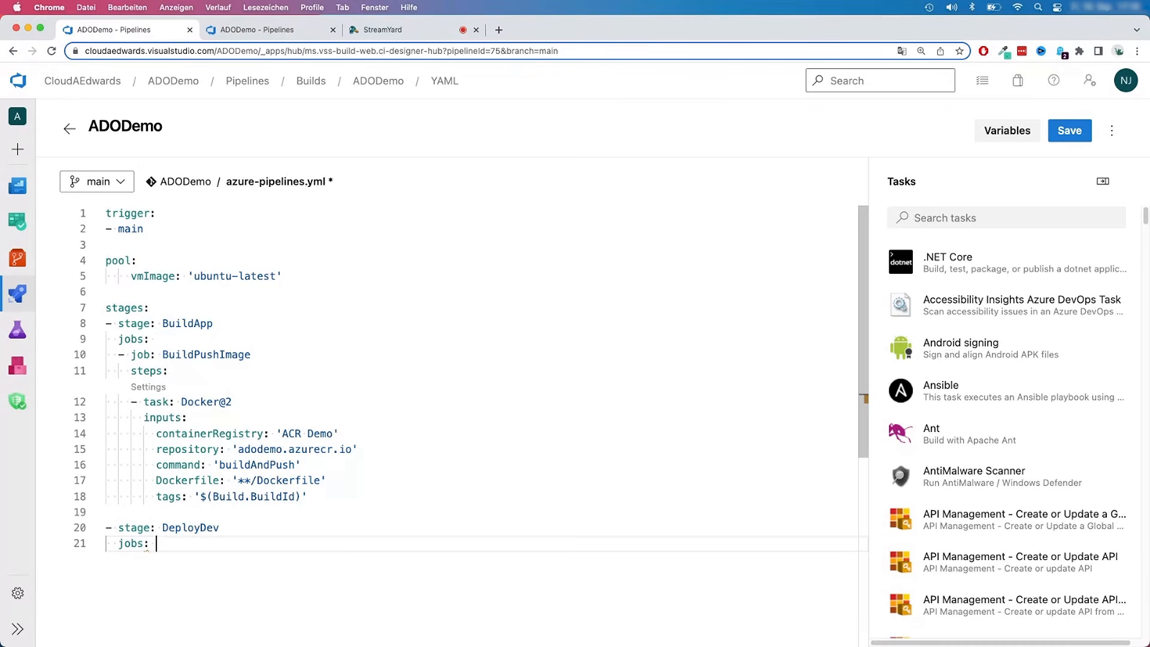
key("Return")
type("- ")
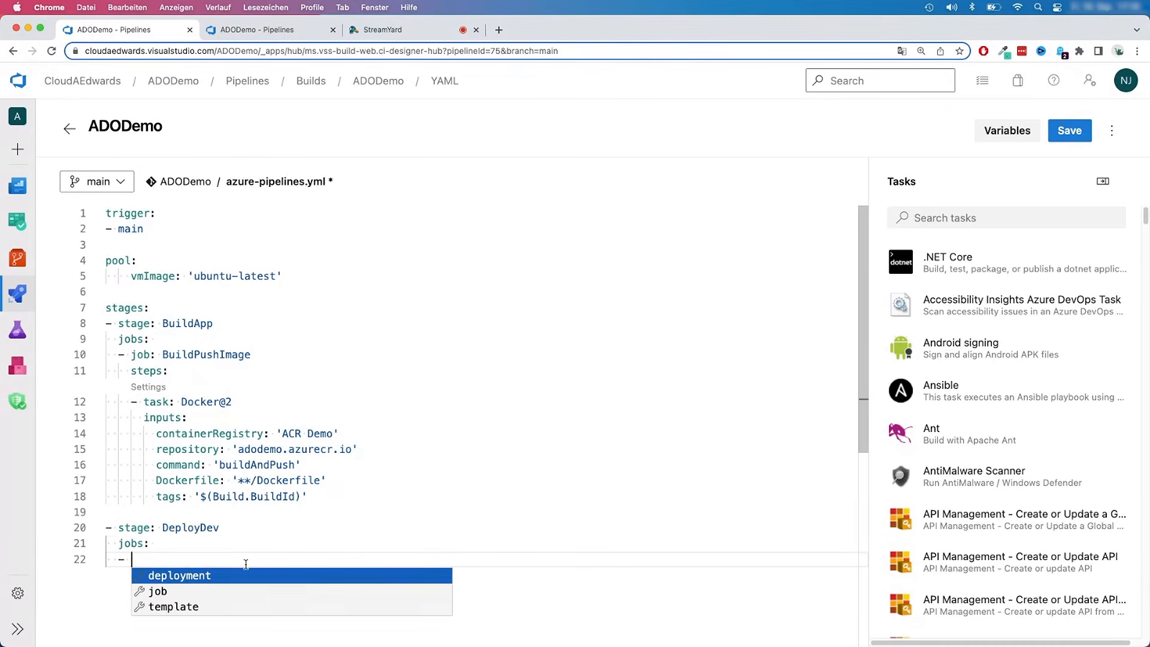
type("job: De")
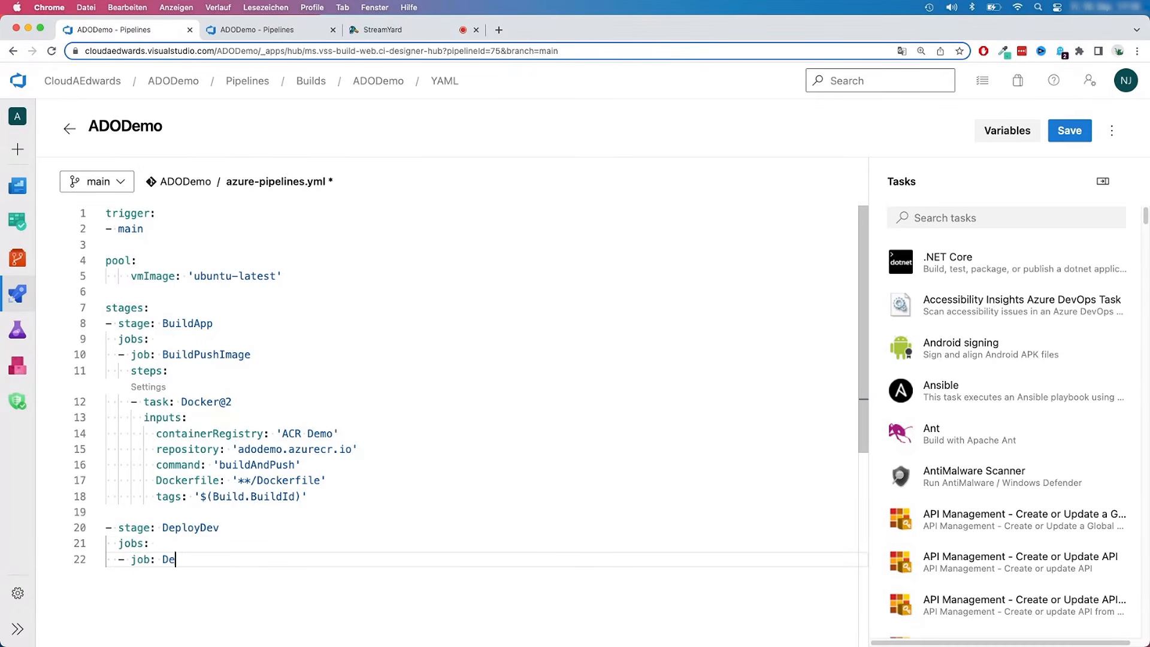
type("ployDev")
key("Return")
key("Escape")
type("steps:")
key("Return")
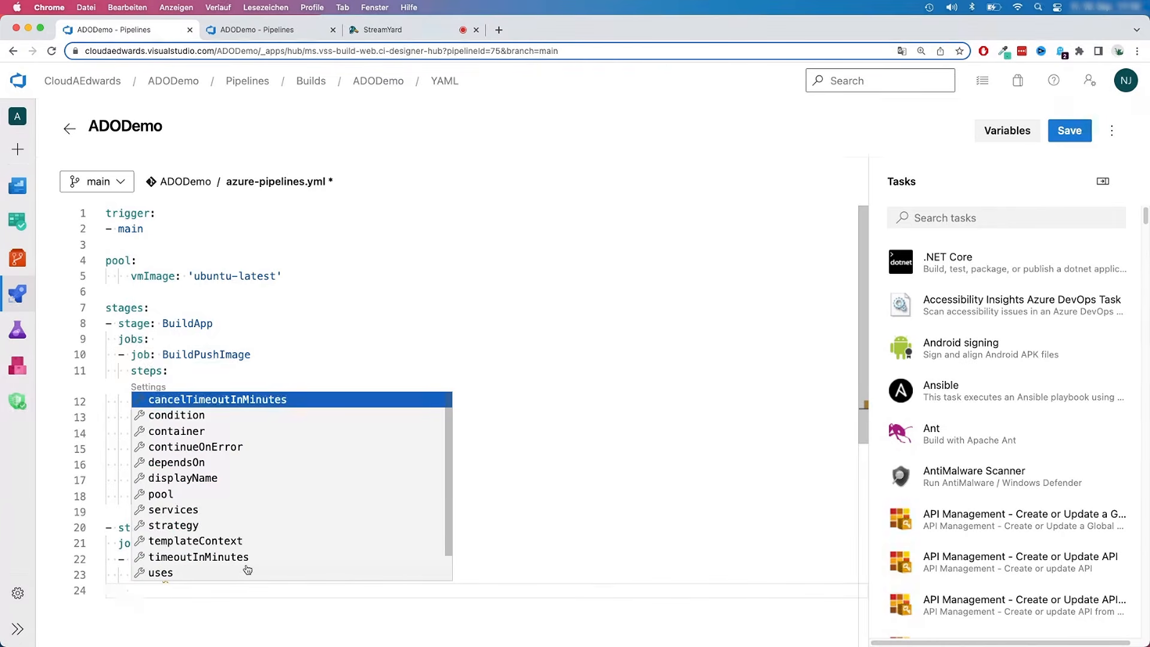
key("Escape")
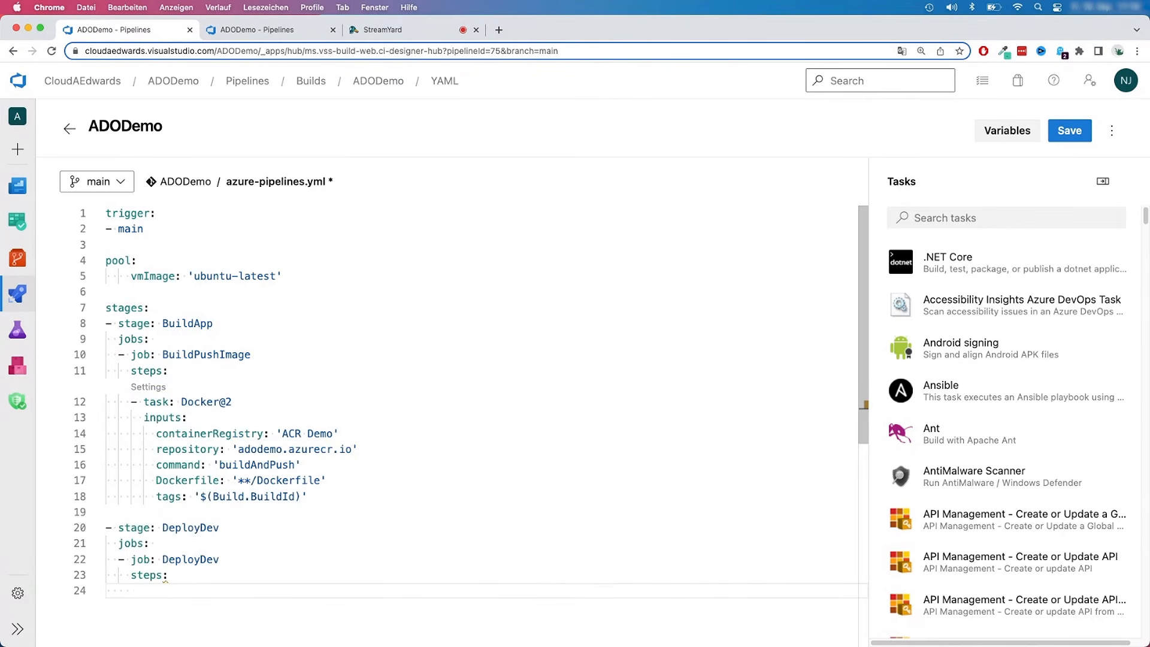
- Search the pipeline tasks for "azure web" and open the Azure App Service deploy task's settings
scroll(290, 587, "down", 5)
scroll(290, 585, "up", 3)
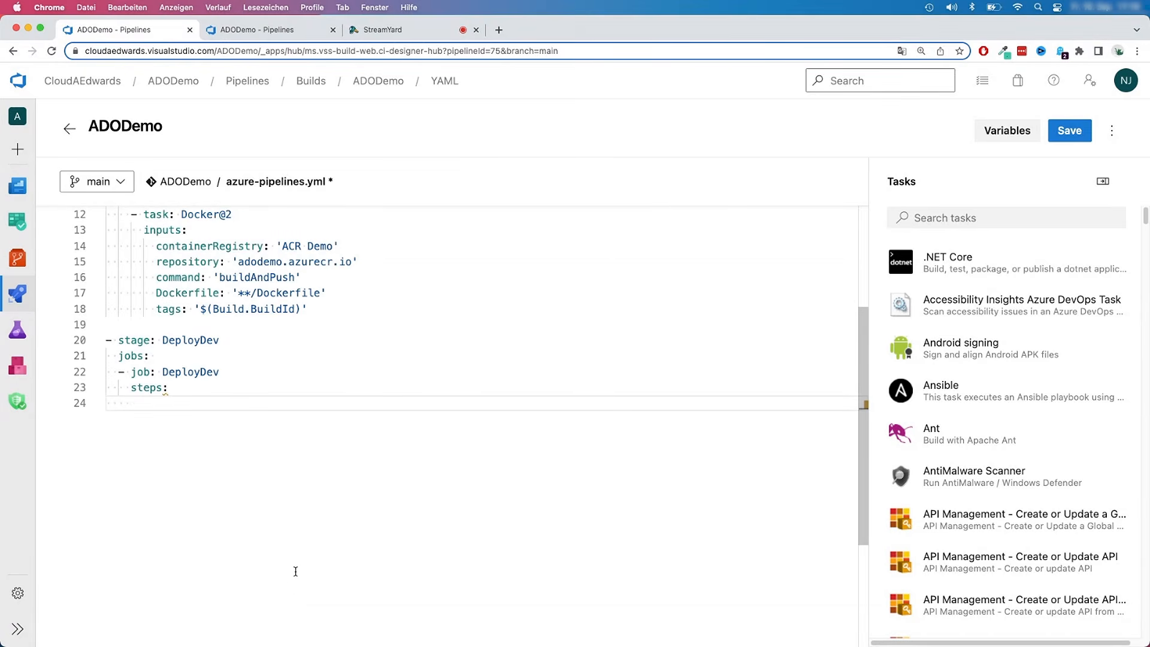
left_click(1044, 215)
type("deploy")
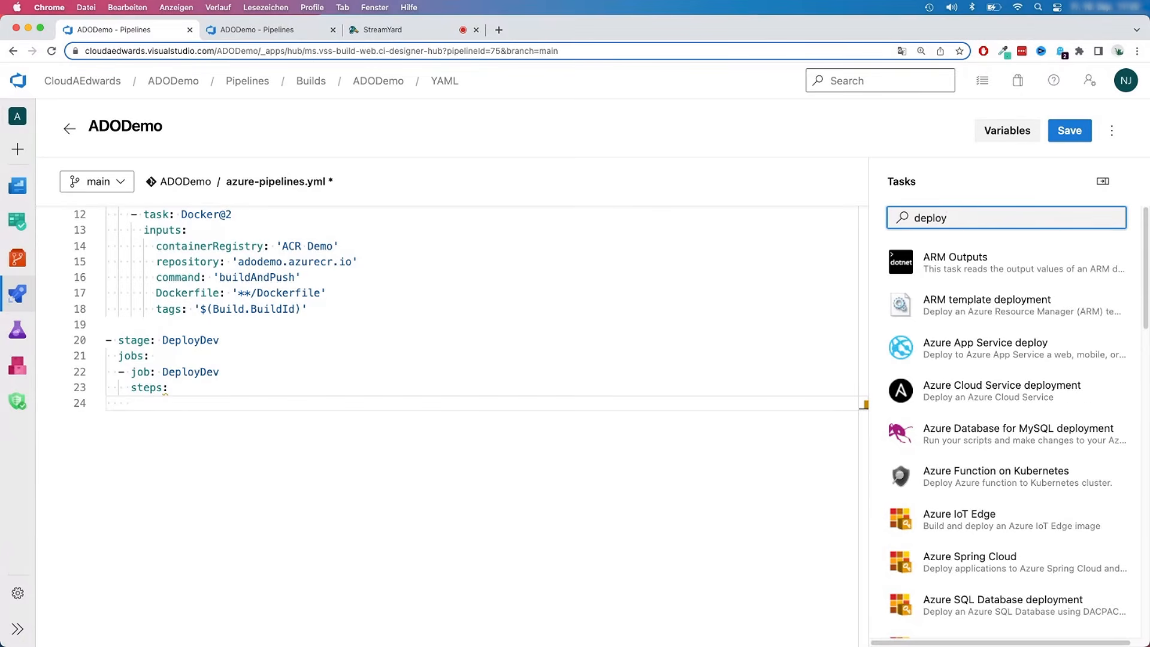
key("super+a")
type("azure ")
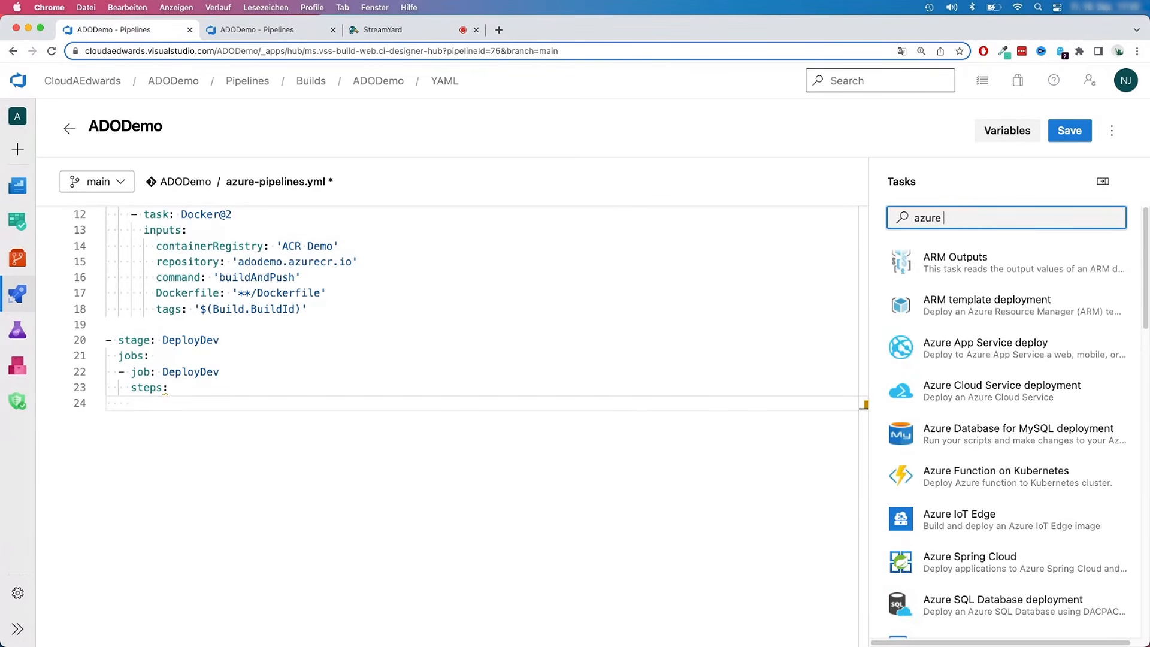
type("web")
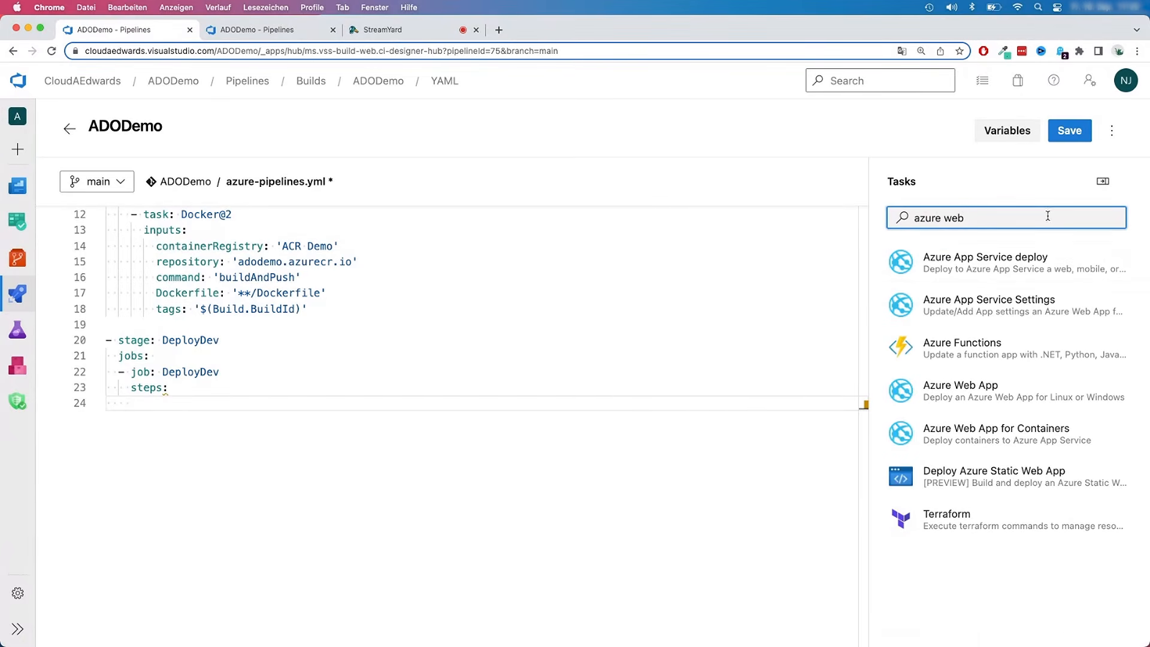
left_click(1016, 262)
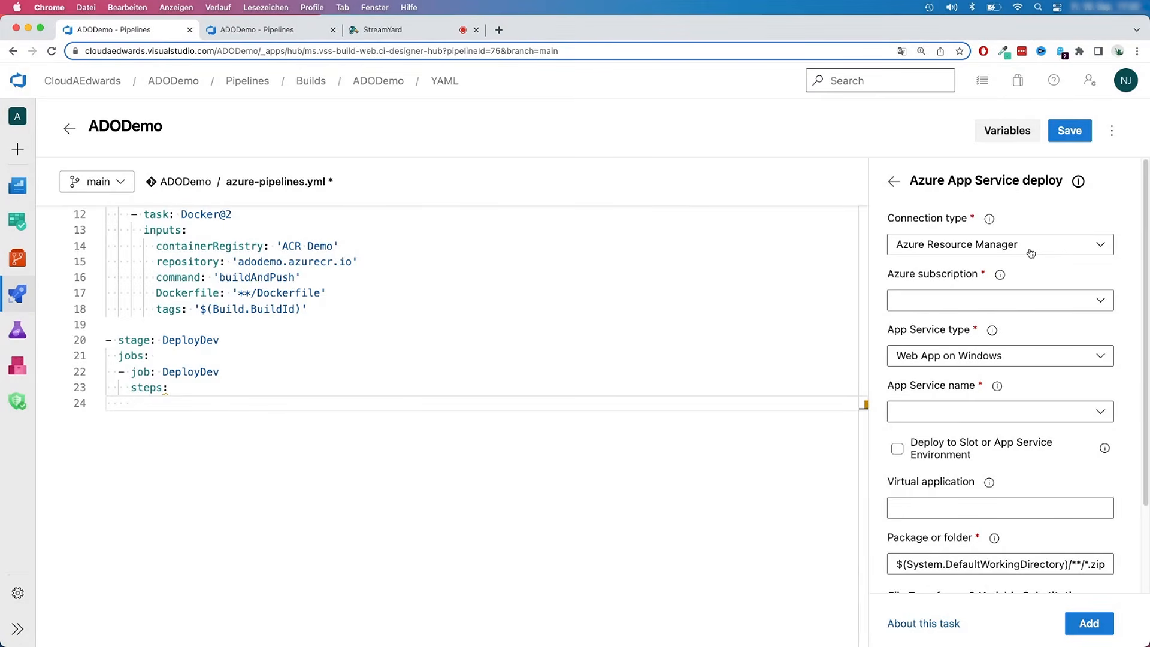
- Configure the deploy task with the Azure service connection, app type Web App for Containers (Linux) and App Service ADODemo-Dev
left_click(946, 251)
left_click(956, 302)
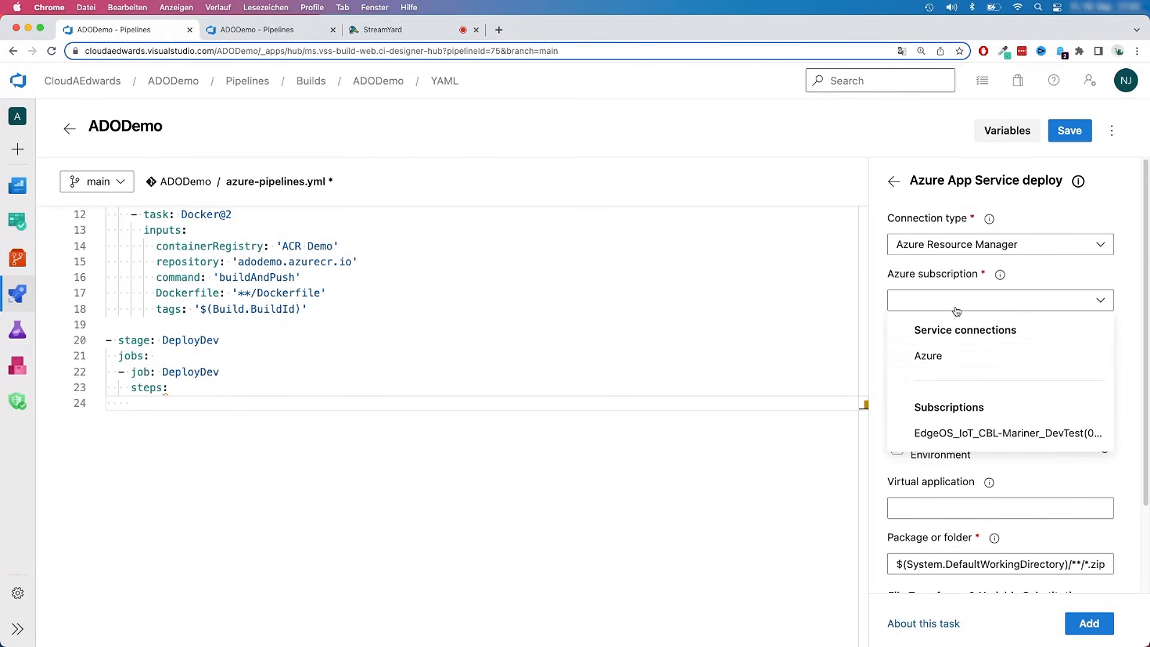
left_click(938, 357)
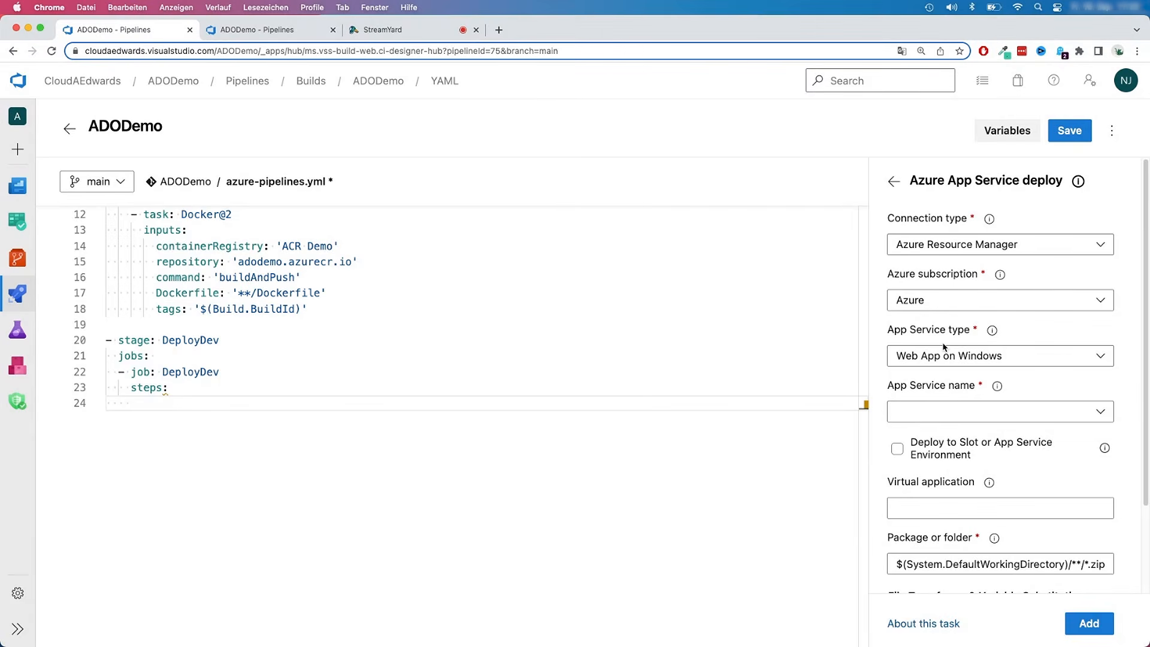
left_click(963, 355)
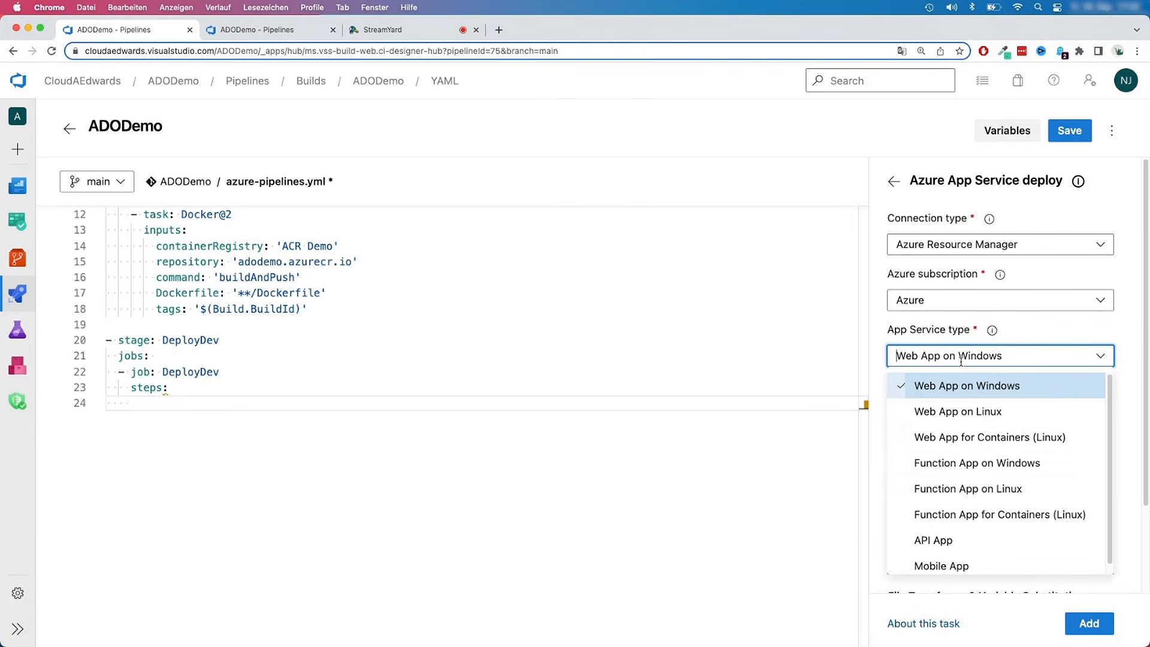
left_click(979, 442)
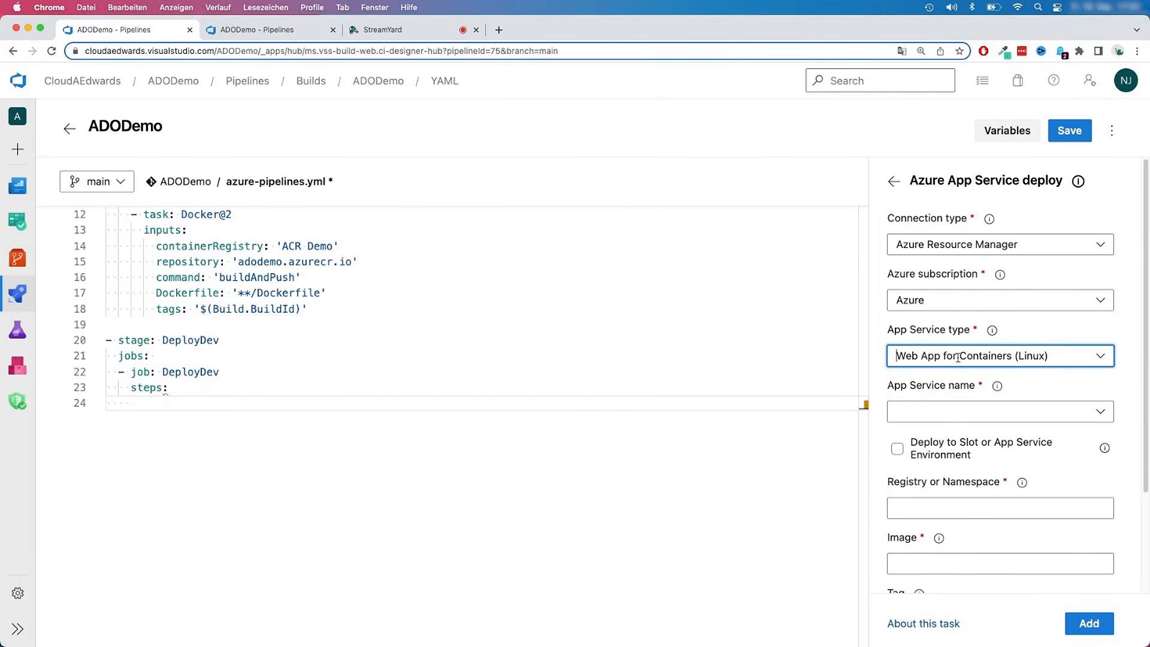
left_click(954, 413)
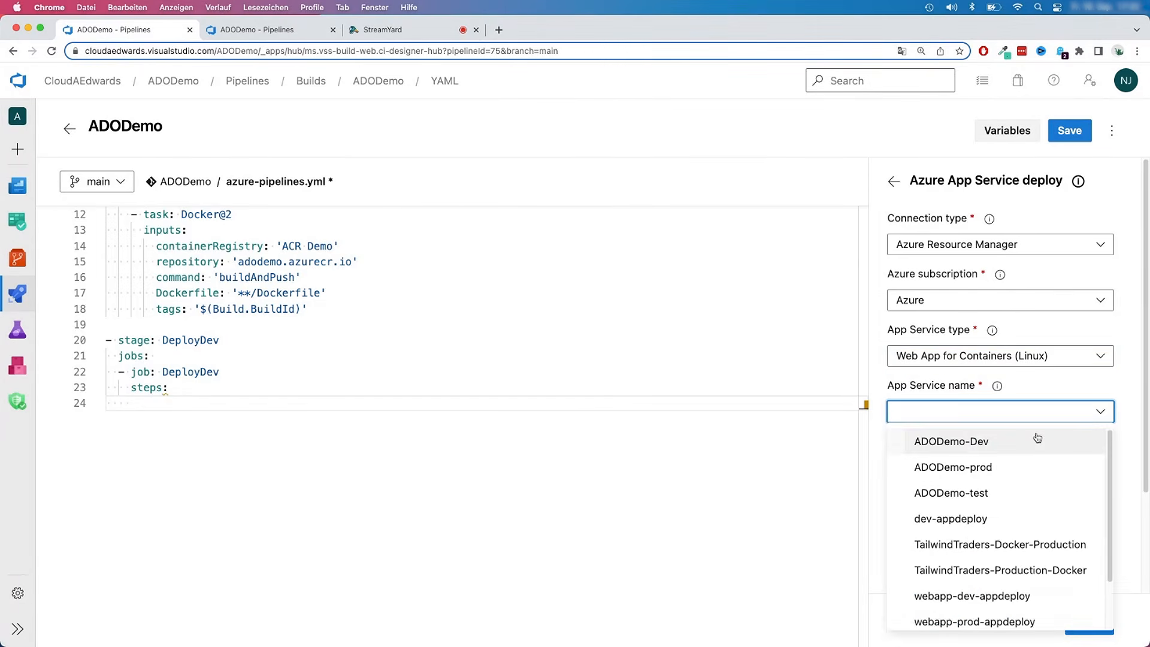
left_click(968, 443)
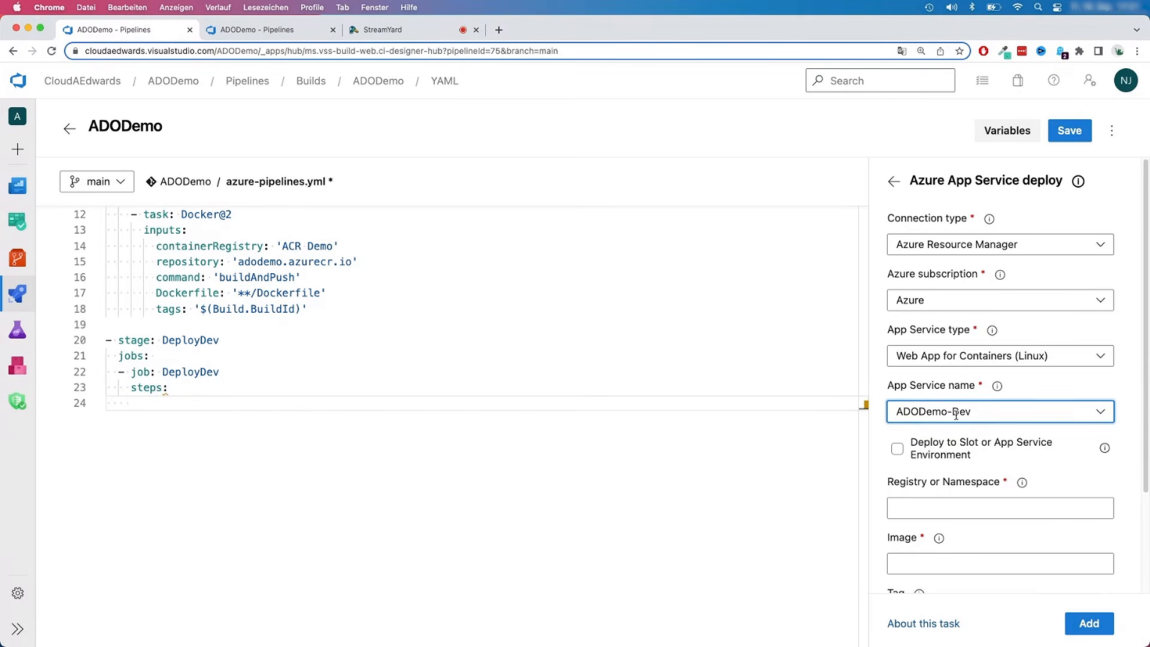
- Set the deploy task's registry or namespace to ACR Demo, consulting that field's help description
scroll(983, 537, "down", 1)
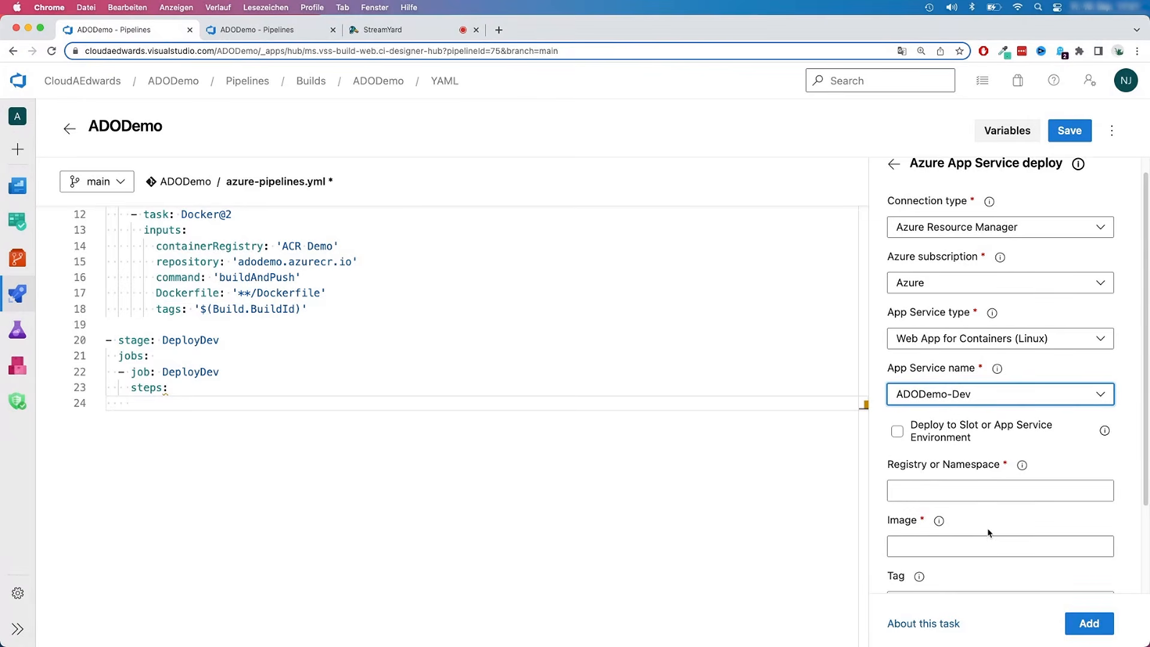
scroll(988, 532, "down", 3)
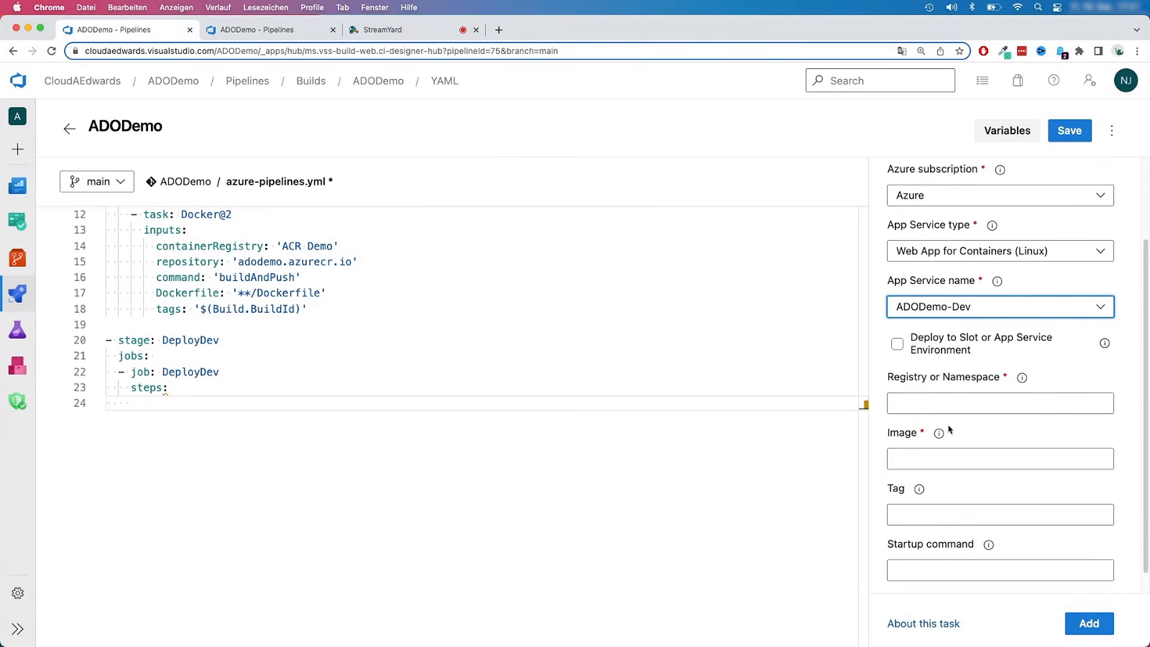
scroll(941, 417, "down", 1)
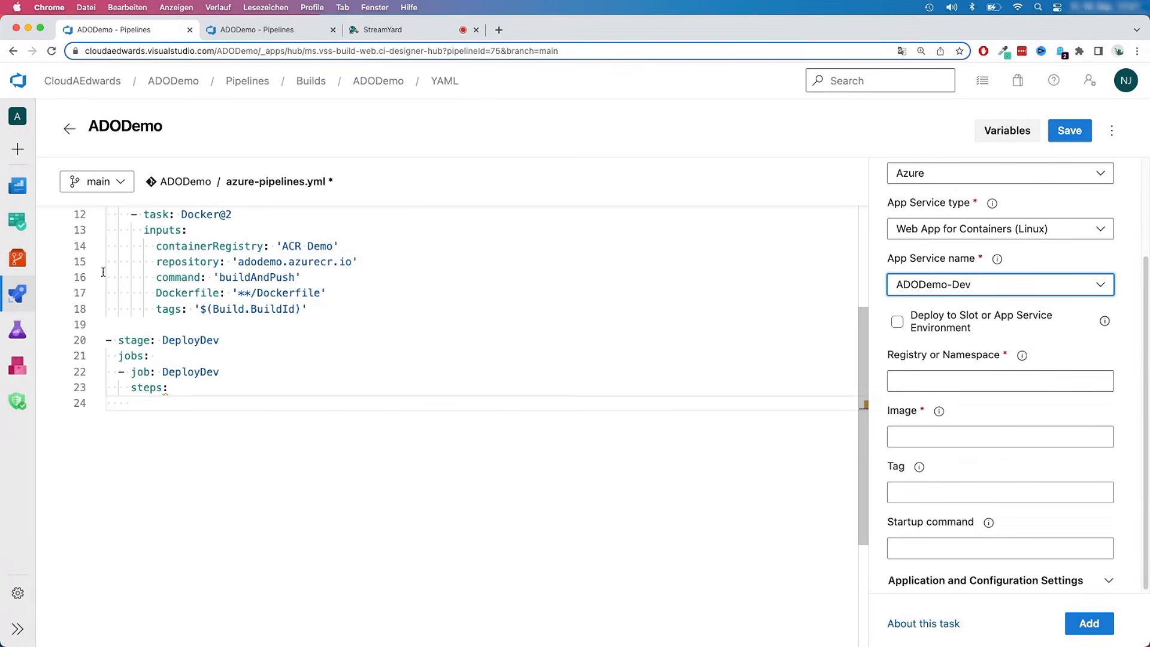
scroll(268, 305, "up", 3)
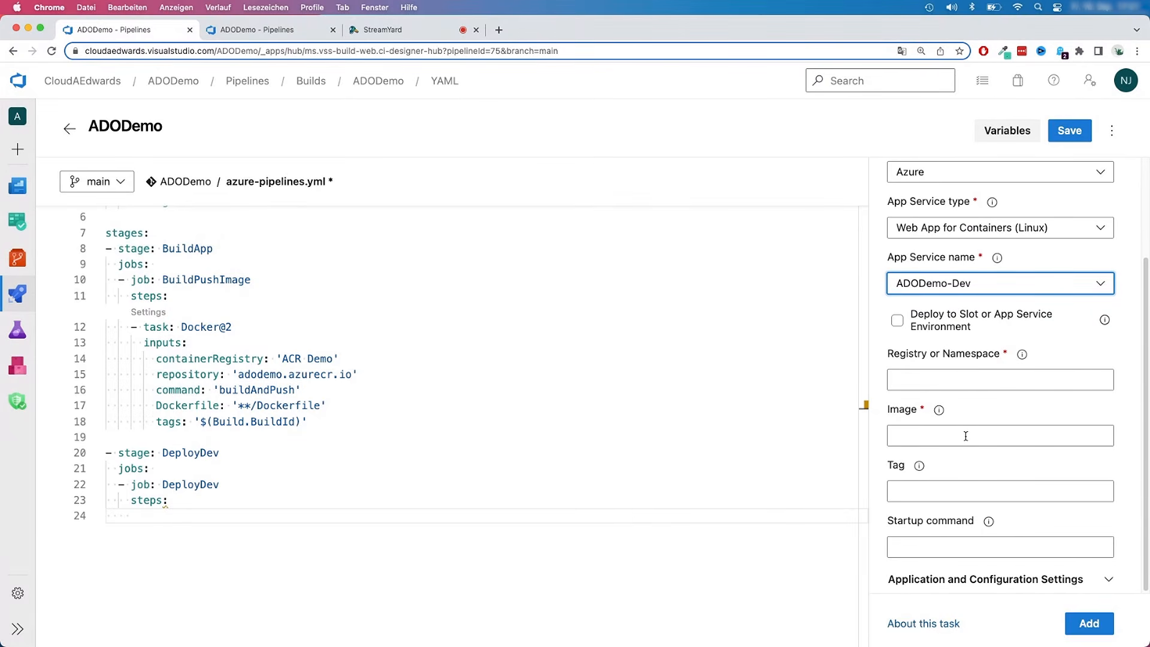
left_click(956, 384)
mouse_move(1022, 356)
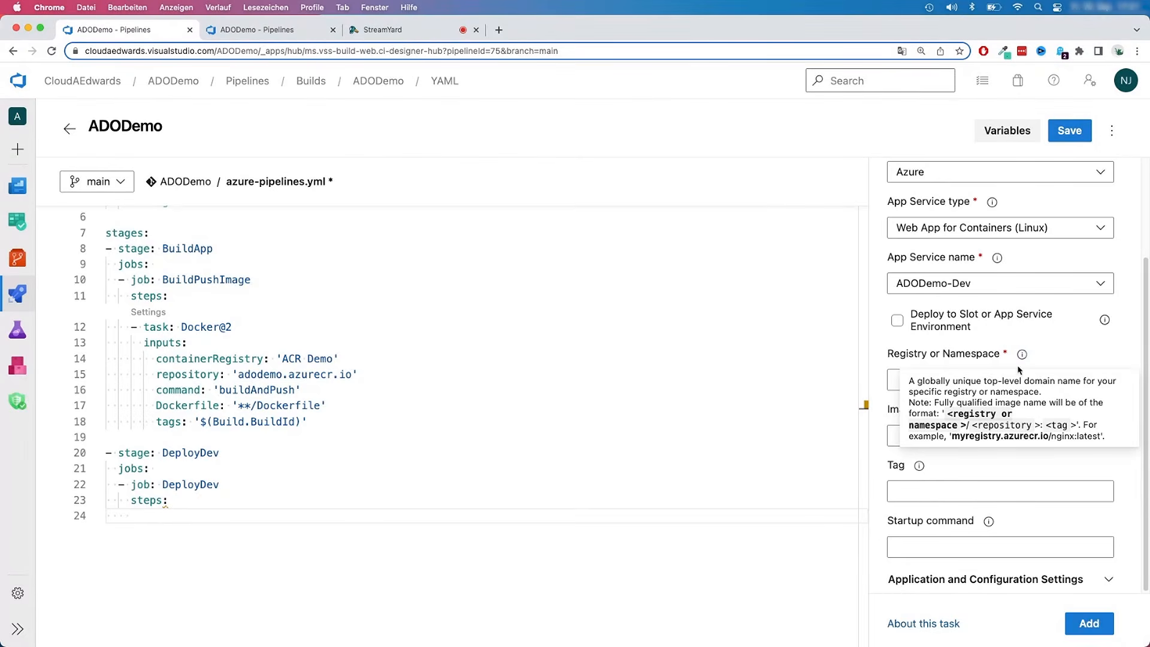
left_click(986, 381)
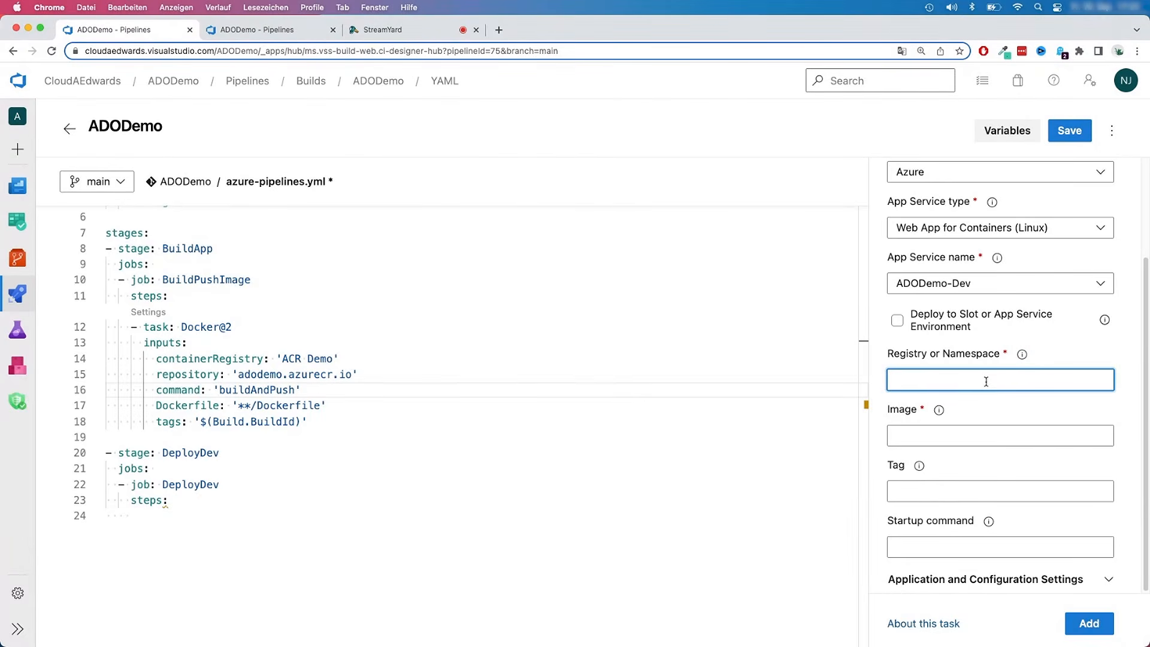
type("ACR Demo")
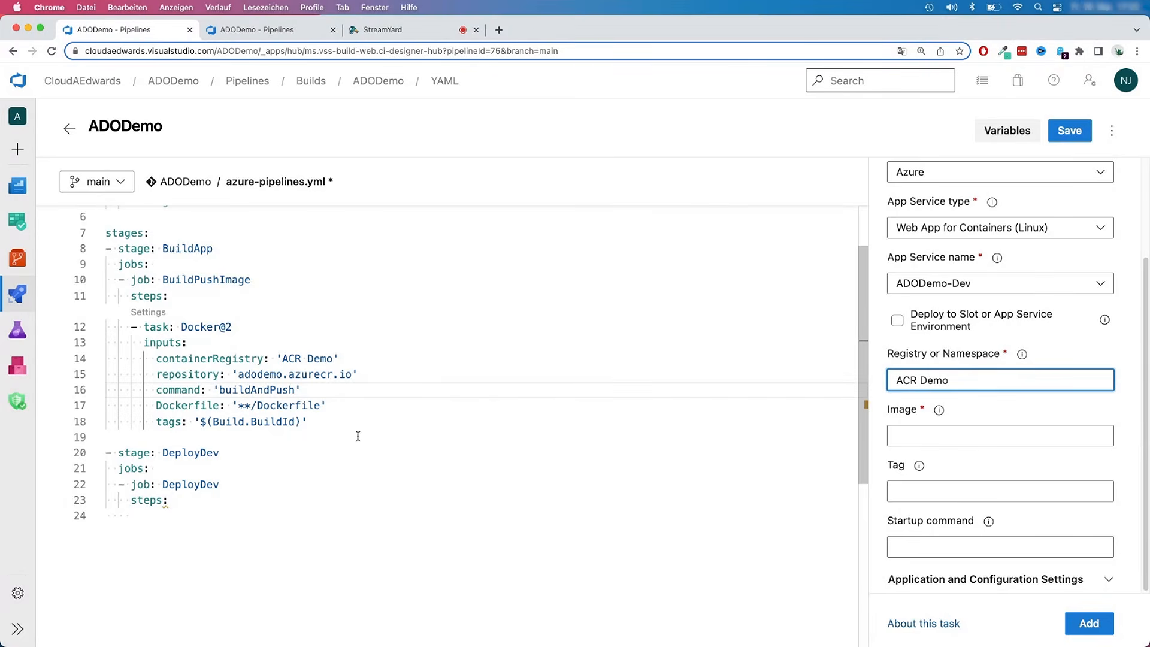
- Copy the Docker task's repository value adodemo.azurecr.io into the deploy task's image setting
left_click_drag(238, 374, 354, 375)
key("super+c")
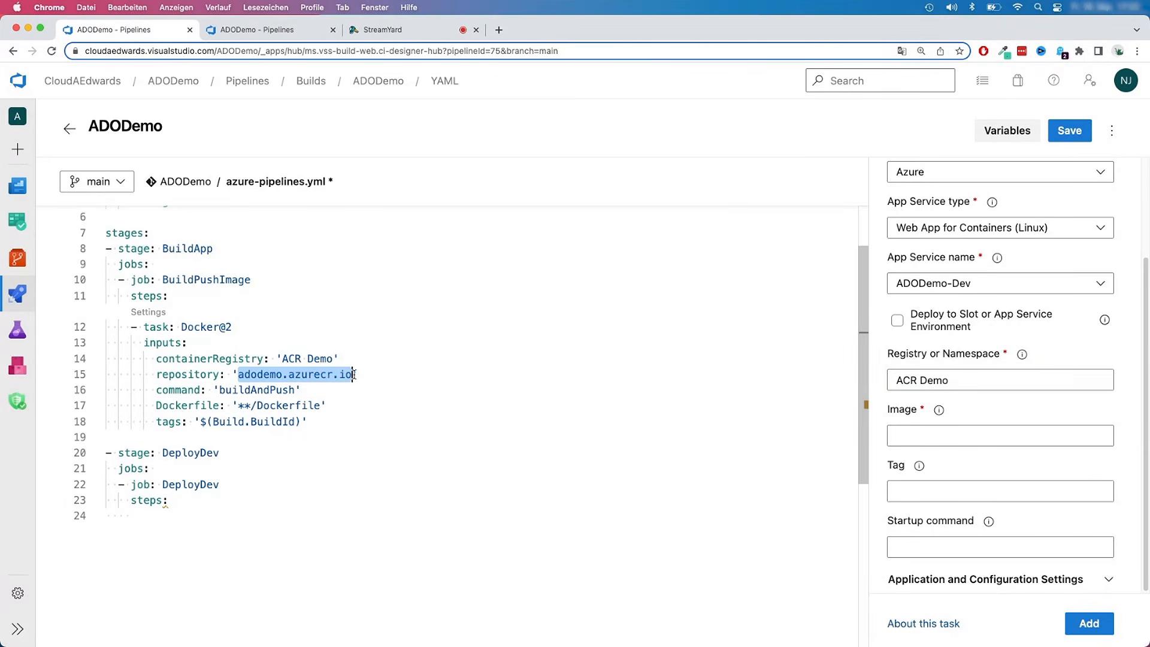
left_click(929, 436)
mouse_move(940, 413)
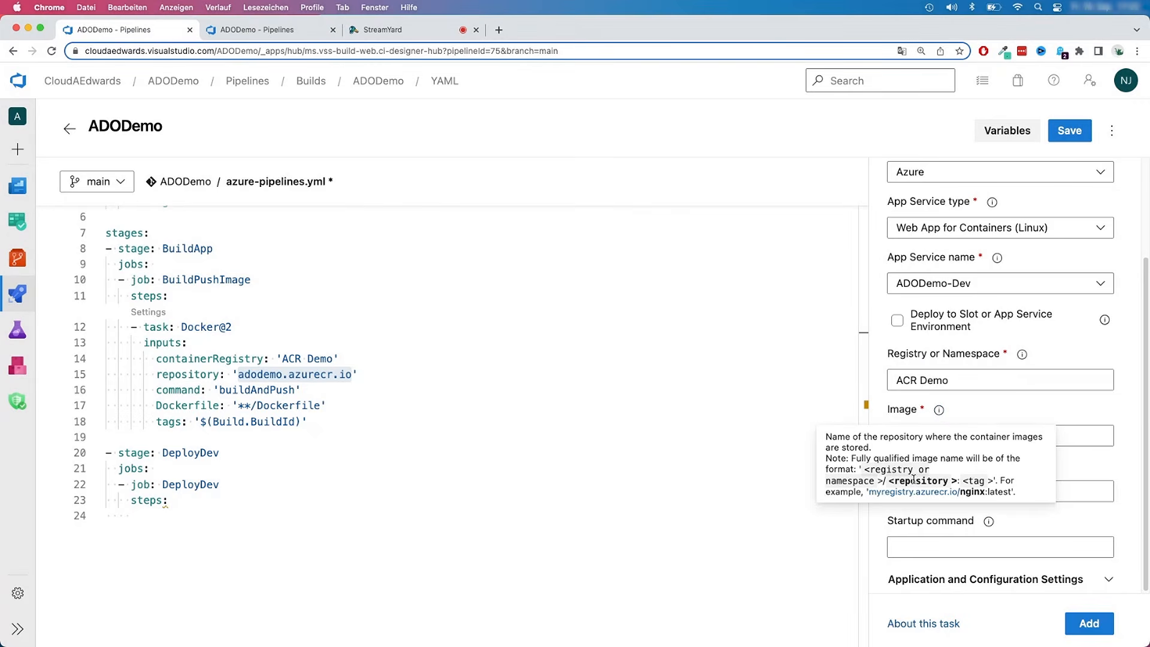
left_click(915, 437)
key("super+v")
- Copy the Docker task's tag $(Build.BuildId) into the deploy task's tag setting
left_click(927, 491)
left_click_drag(201, 421, 299, 421)
key("super+c")
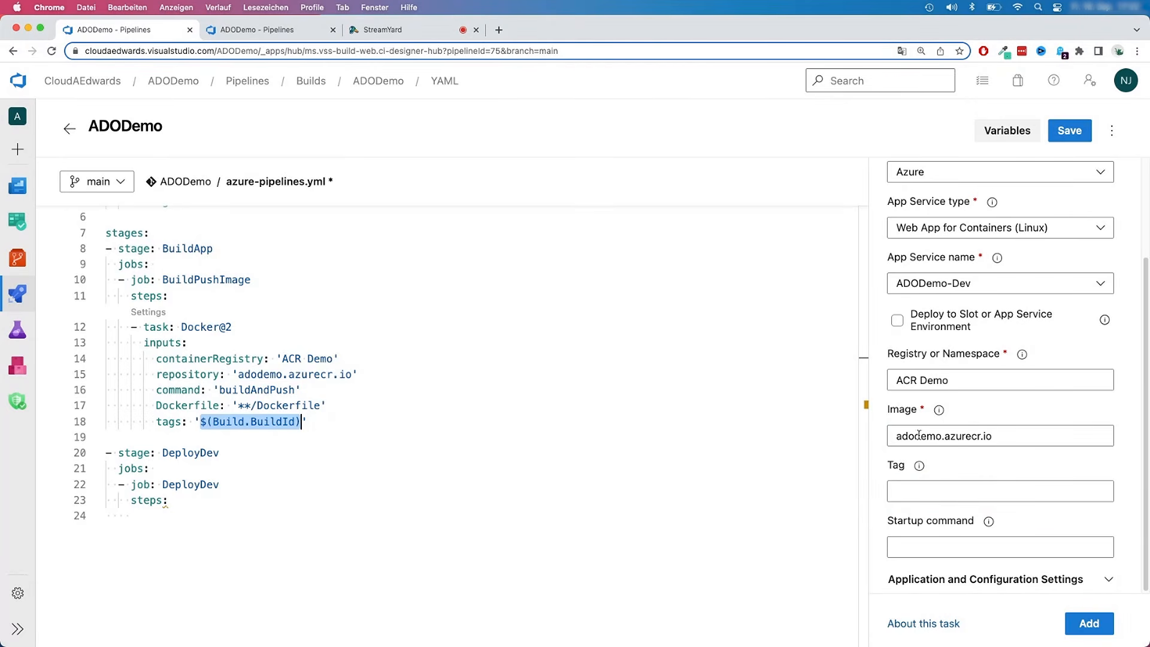
left_click(921, 489)
key("super+v")
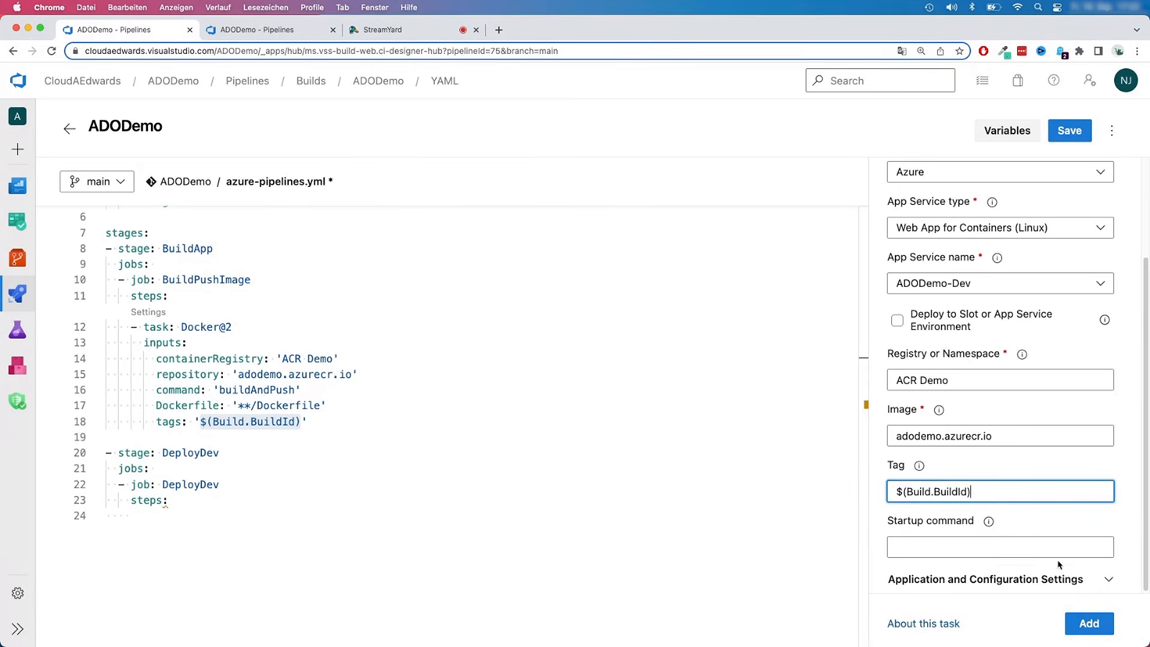
- Insert the configured AzureRmWebAppDeployment@4 task under the DeployDev job's steps
left_click(209, 508)
scroll(210, 508, "down", 5)
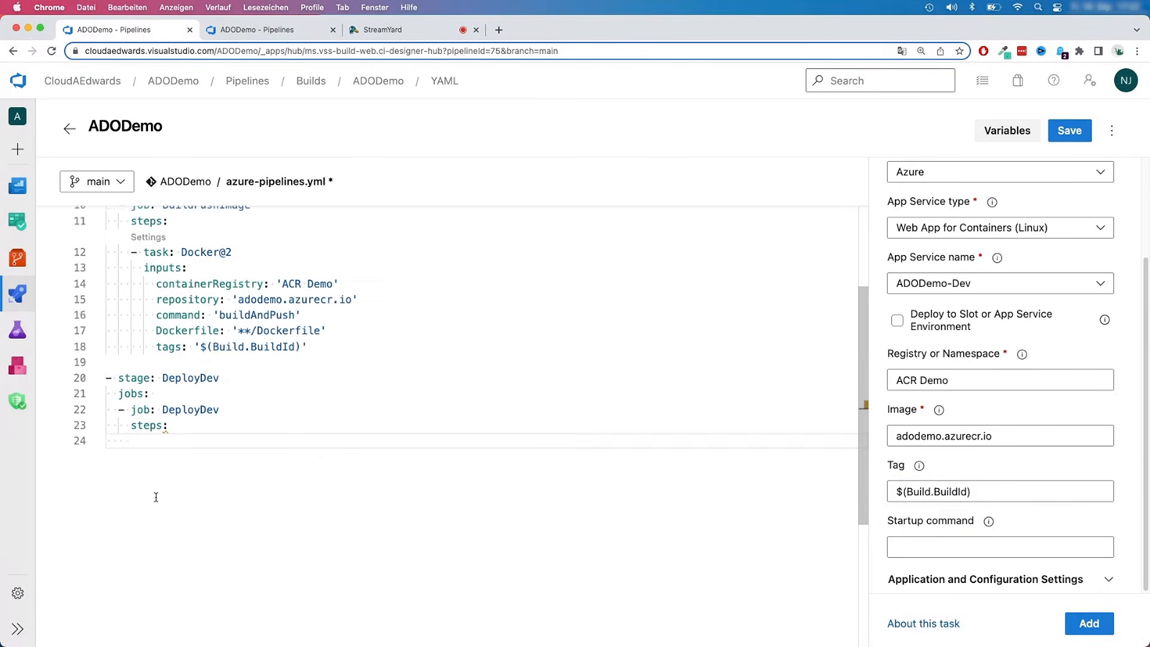
left_click(1089, 623)
left_click(384, 517)
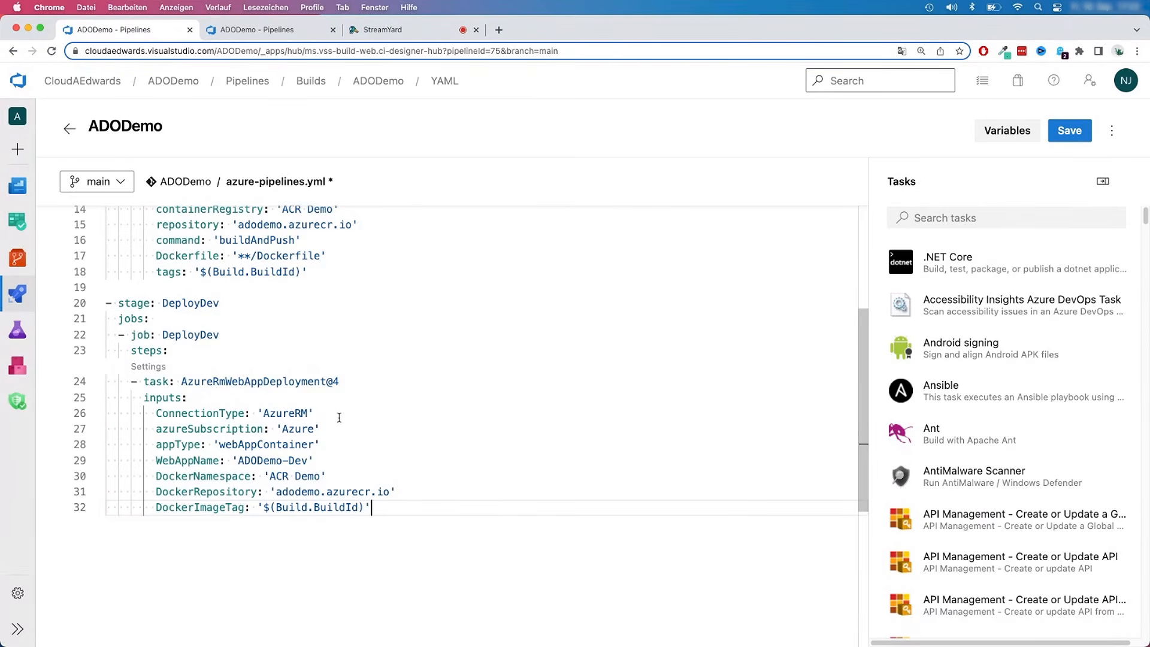
- Review the inserted deploy task's inputs against the Docker task and the rest of the pipeline YAML
mouse_move(259, 381)
left_click(336, 440)
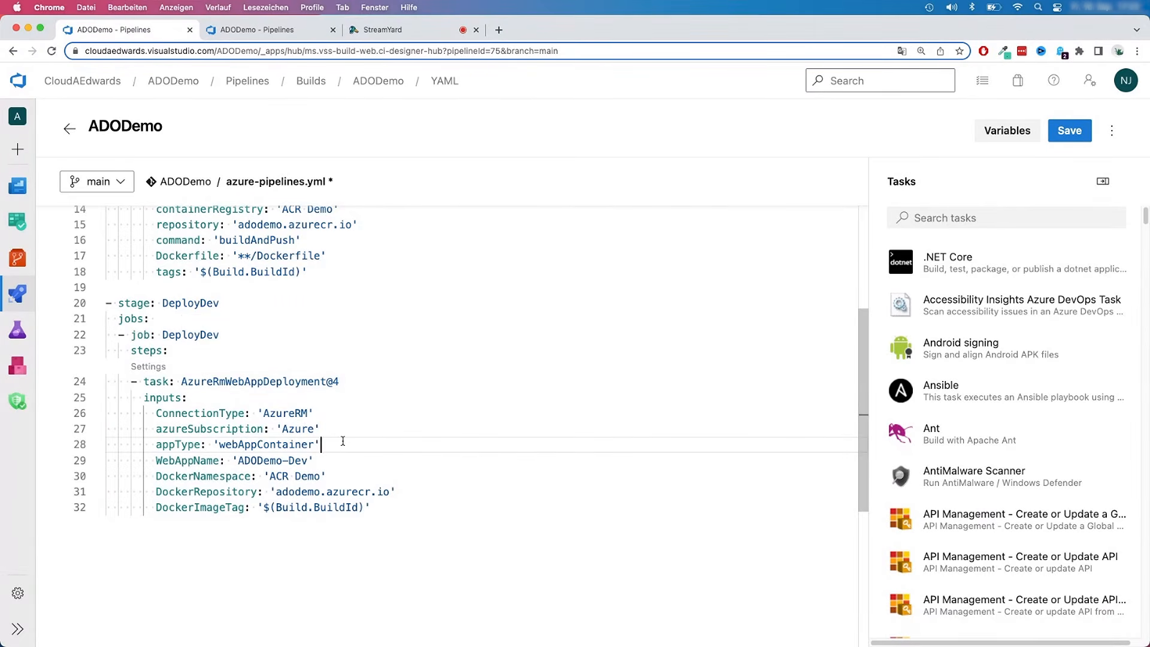
scroll(342, 440, "up", 1)
scroll(343, 440, "down", 1)
scroll(343, 440, "up", 1)
left_click(331, 482)
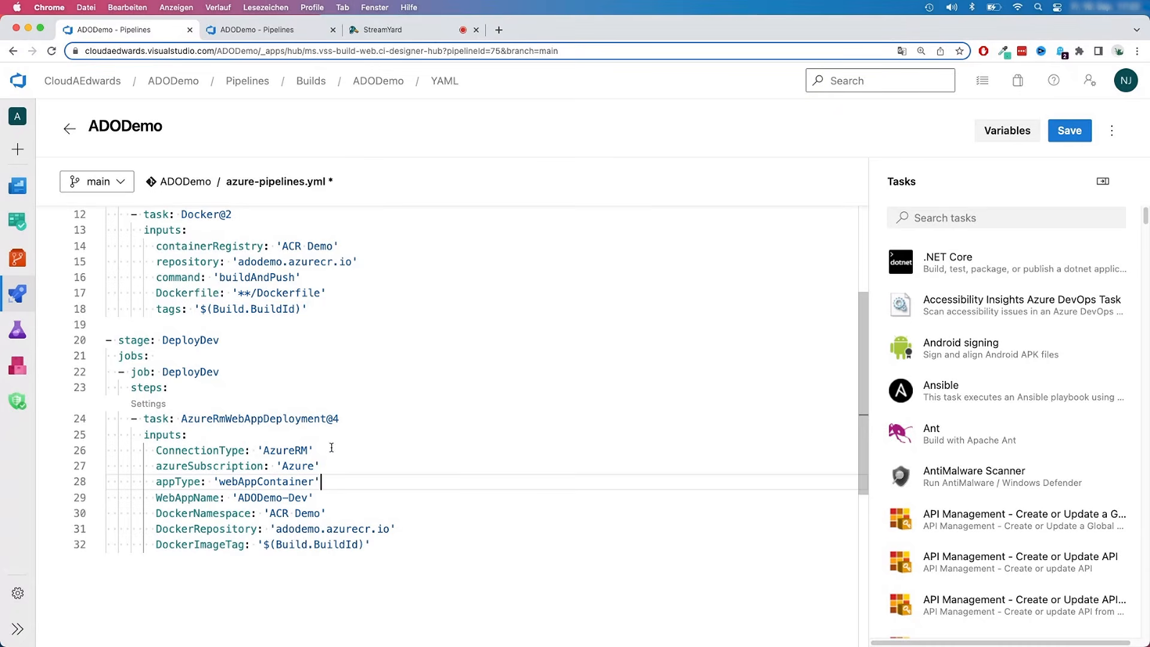
scroll(364, 524, "up", 1)
scroll(364, 525, "down", 1)
scroll(356, 613, "up", 3)
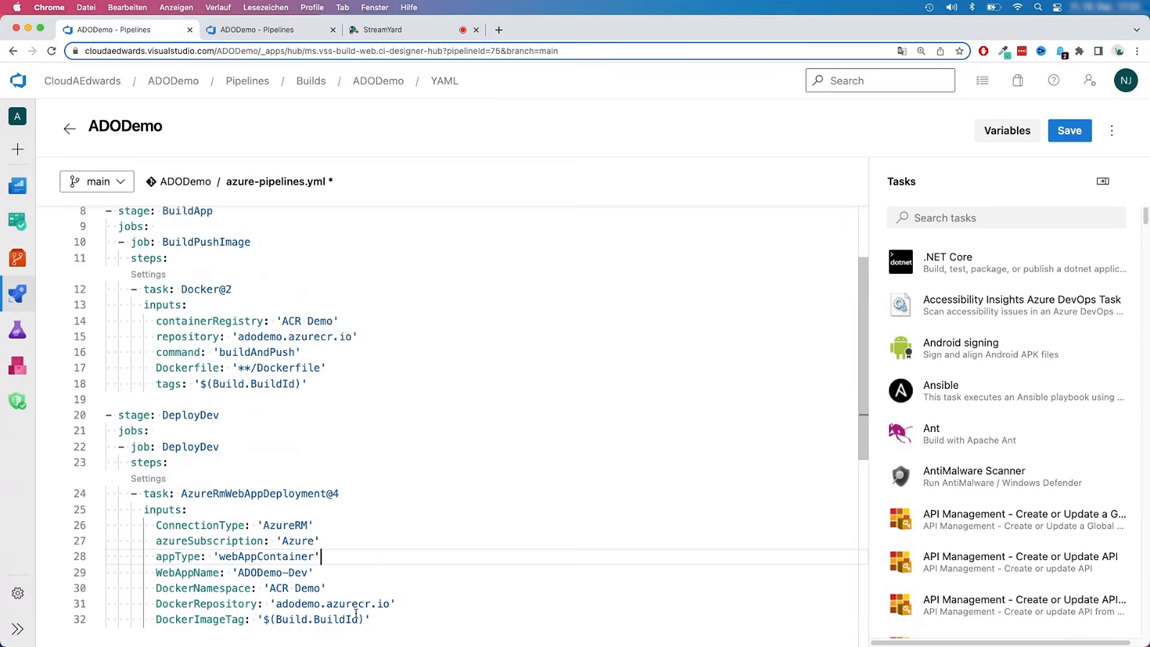
scroll(356, 614, "up", 3)
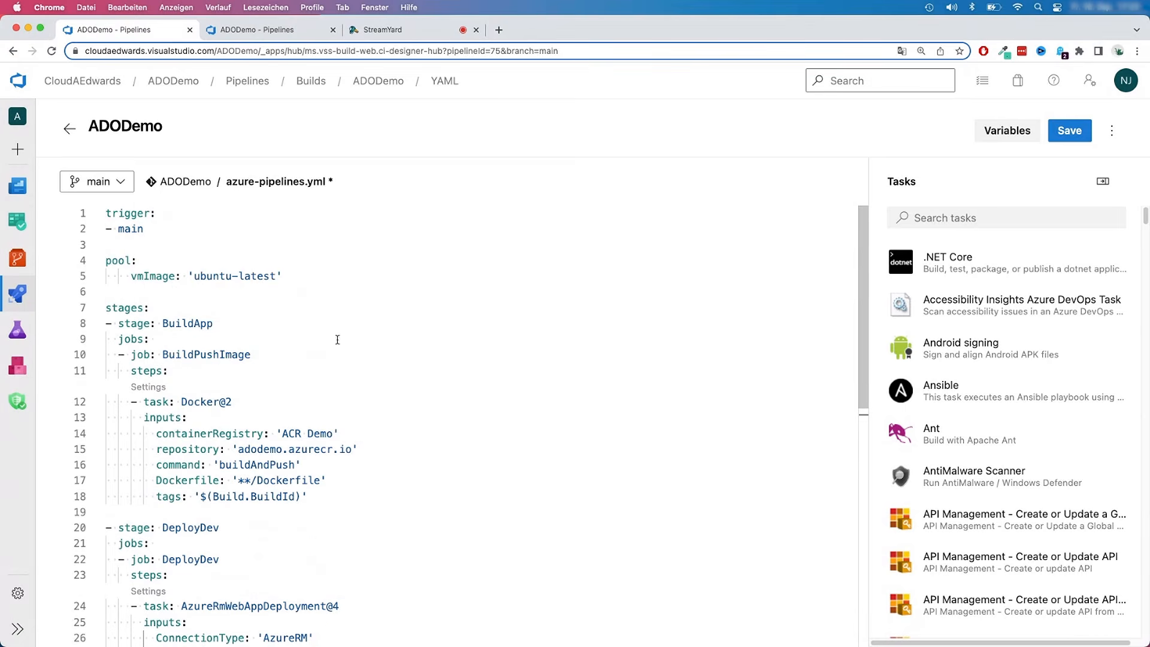
left_click(249, 292)
key("Return")
key("Return")
left_click(249, 292)
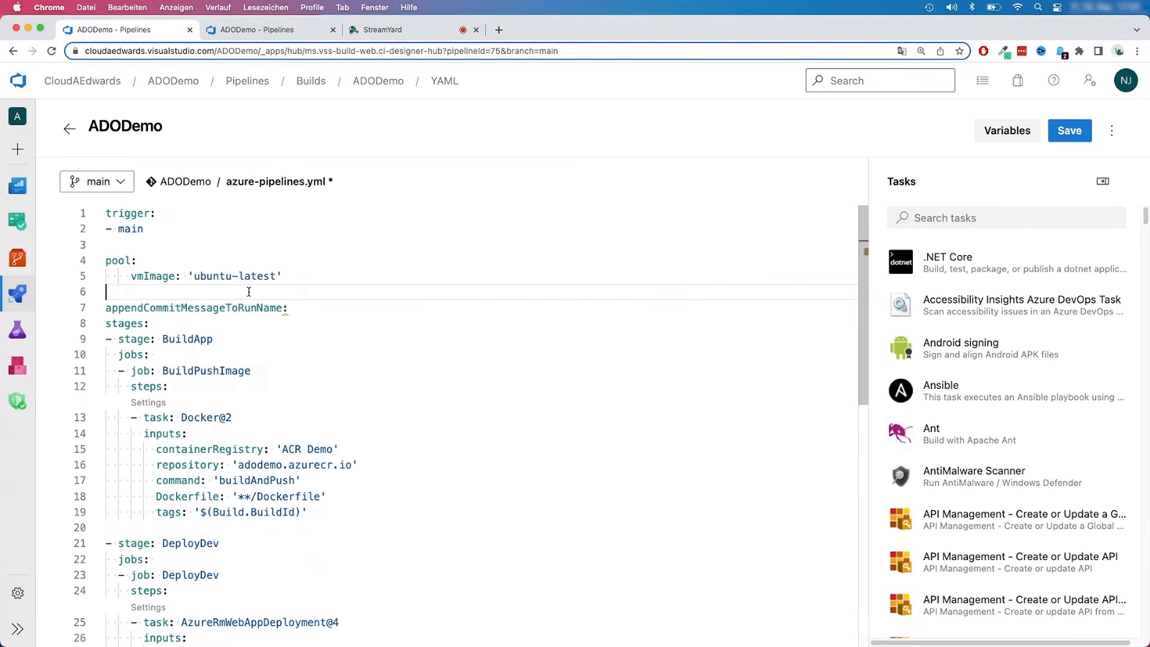
key("super+z")
- Add a top-level variables: section between the pool and stages sections
key("Return")
key("Up")
type("variables:")
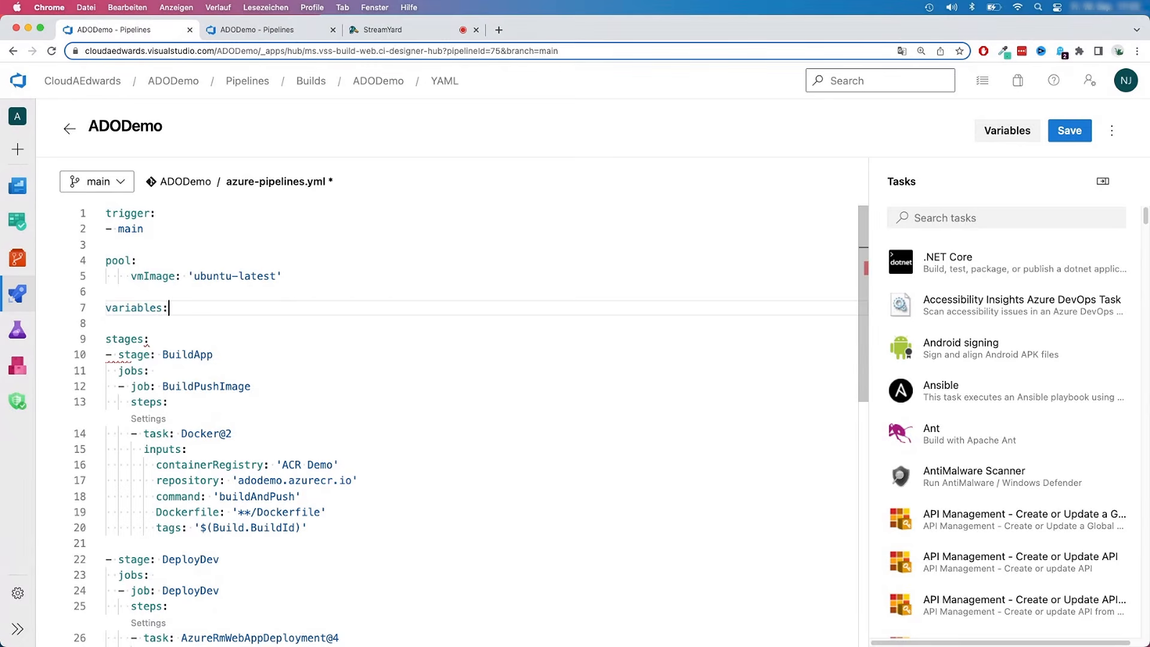
key("Return")
key("super+Tab")
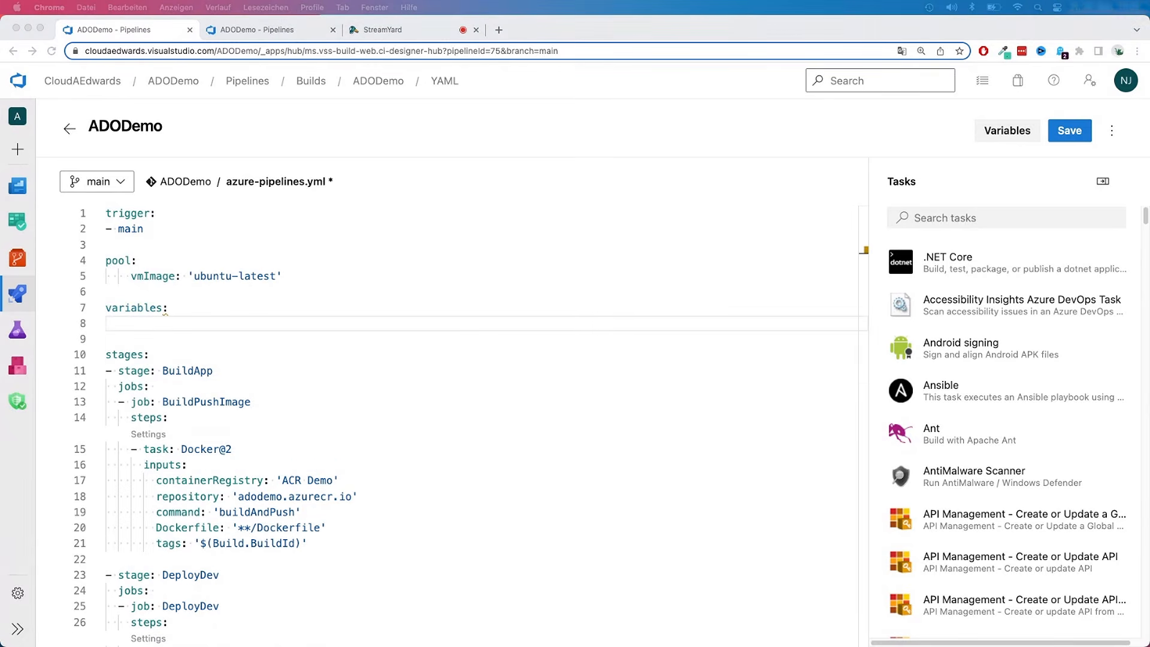
- Define the variable IMAGE_REGISTRY with the value 'ACR Demo', moving that value out of the Docker task's containerRegistry input
left_click(158, 323)
key("Tab")
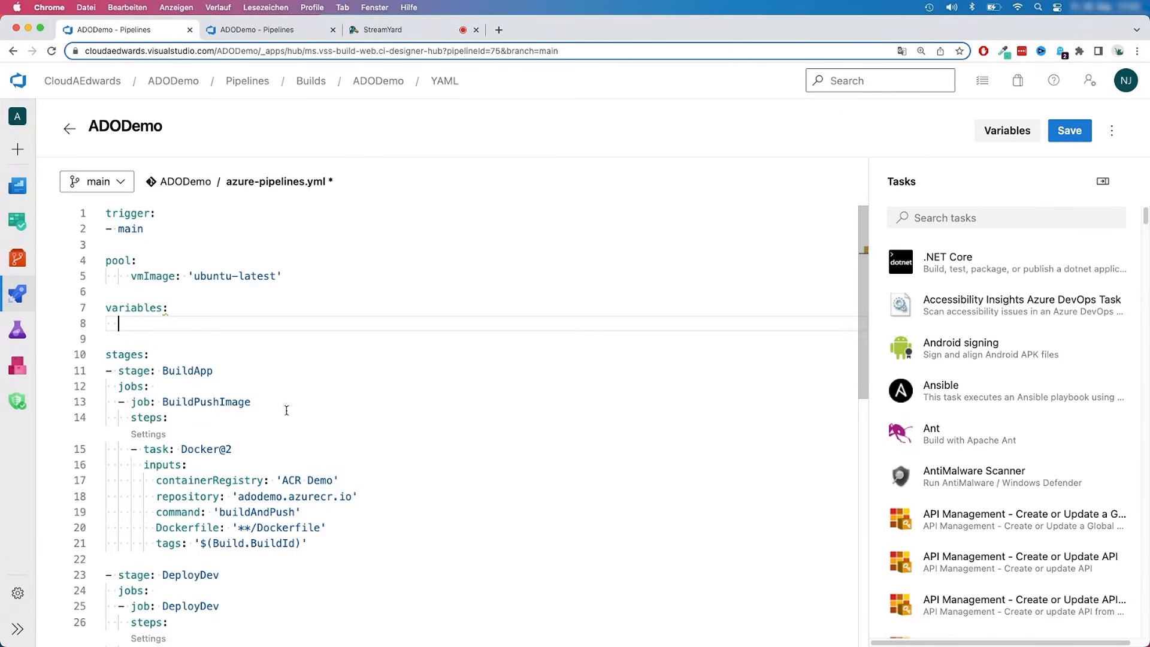
scroll(285, 405, "down", 5)
scroll(286, 588, "up", 5)
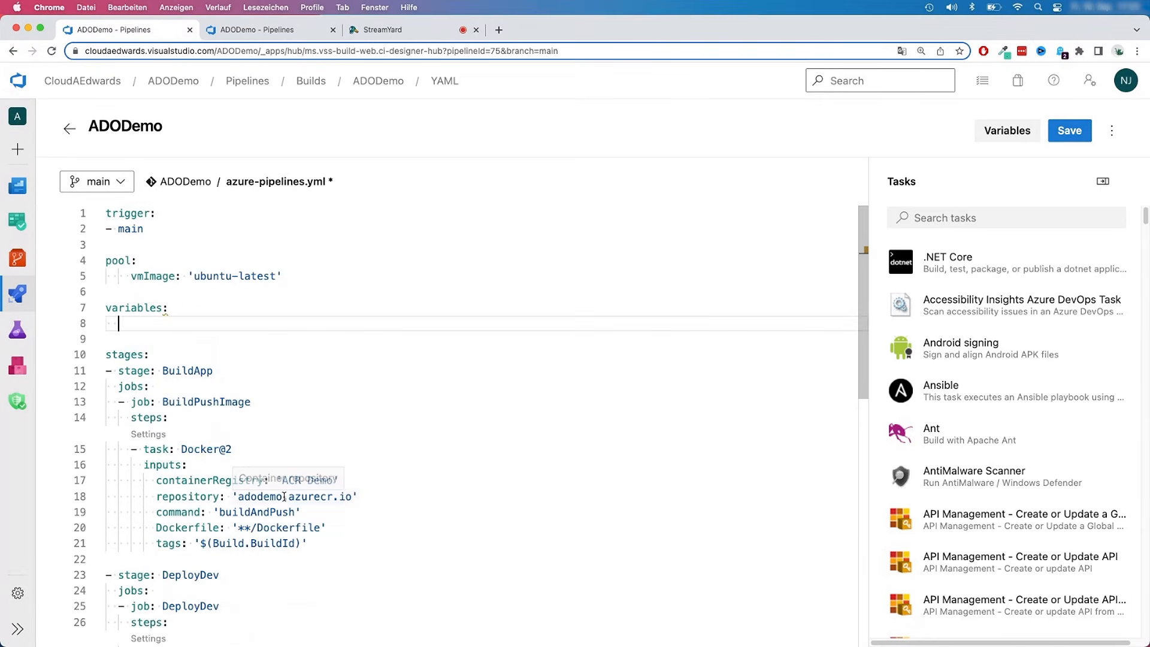
type("IMAGE")
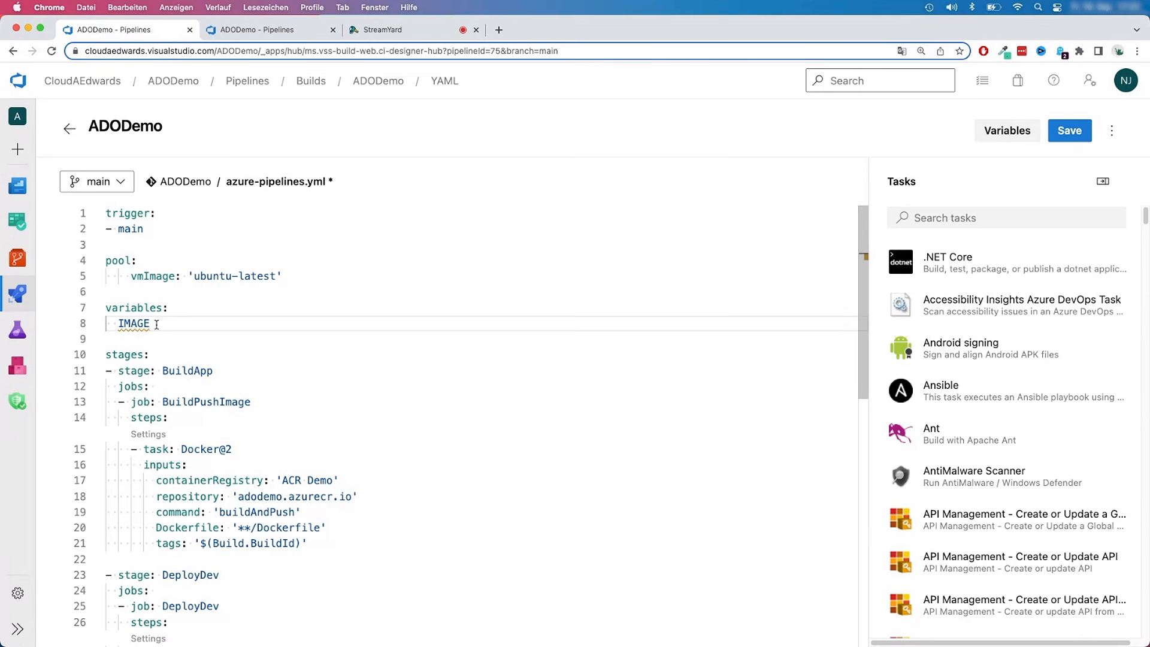
type("_REGISTRY: '")
left_click(283, 480)
left_click_drag(283, 480, 333, 481)
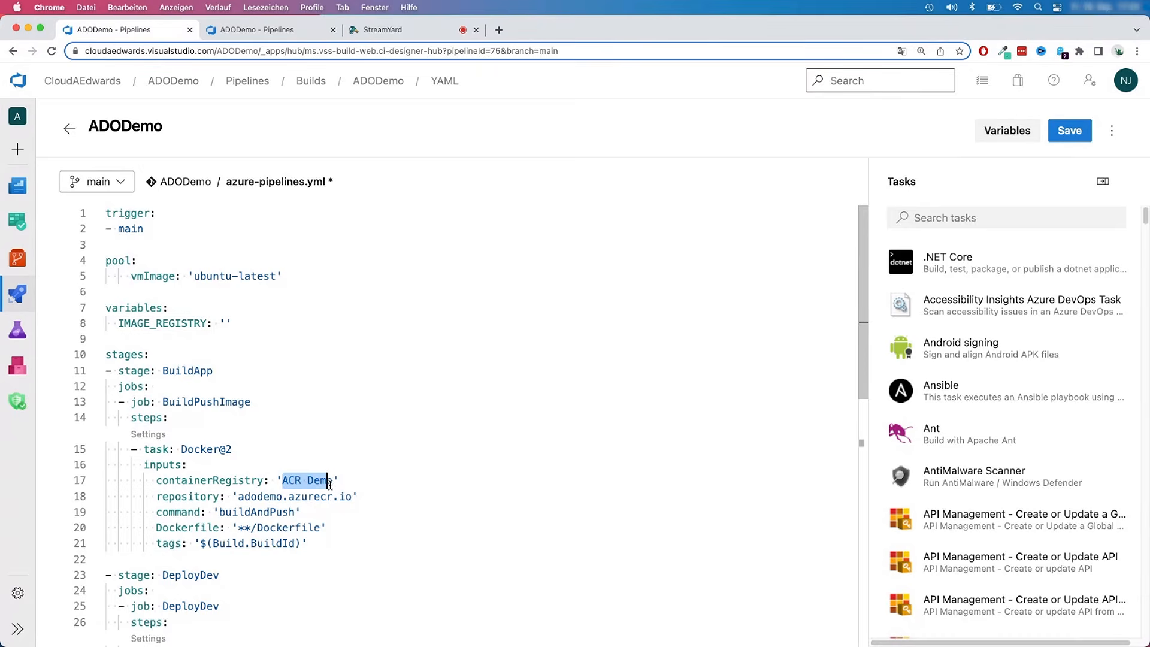
key("BackSpace")
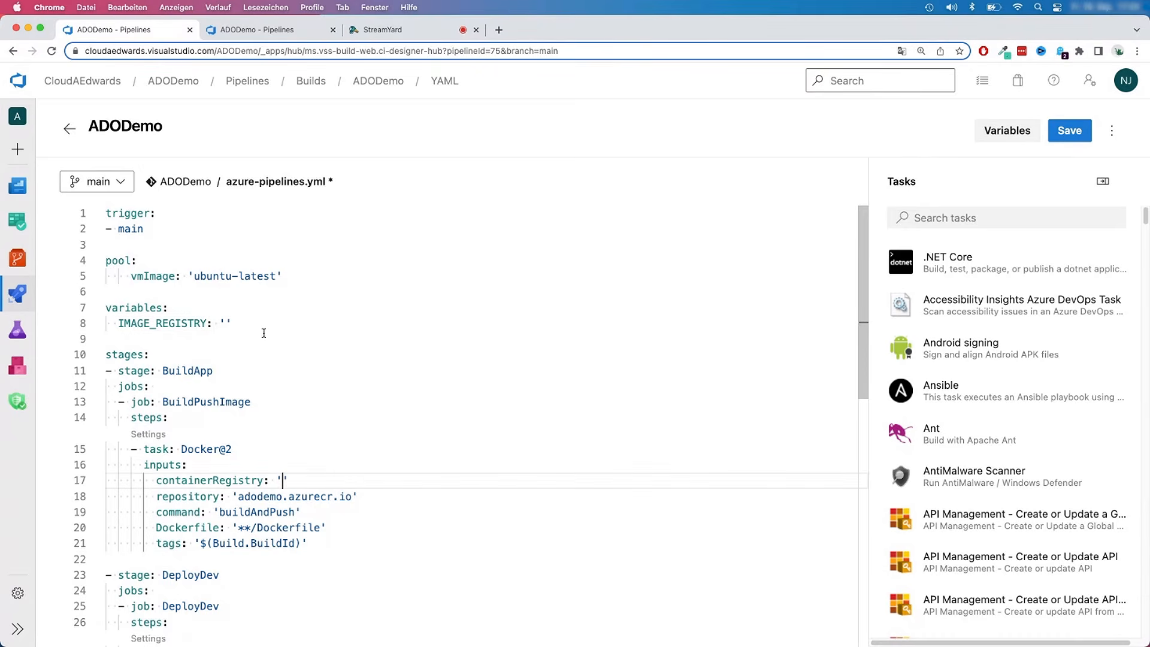
left_click(224, 323)
key("super+v")
left_click(292, 324)
- Define the variable IMAGE_REPOSITORY with the value 'adodemo.azurecr.io', moving that value out of the Docker task's repository input
key("Return")
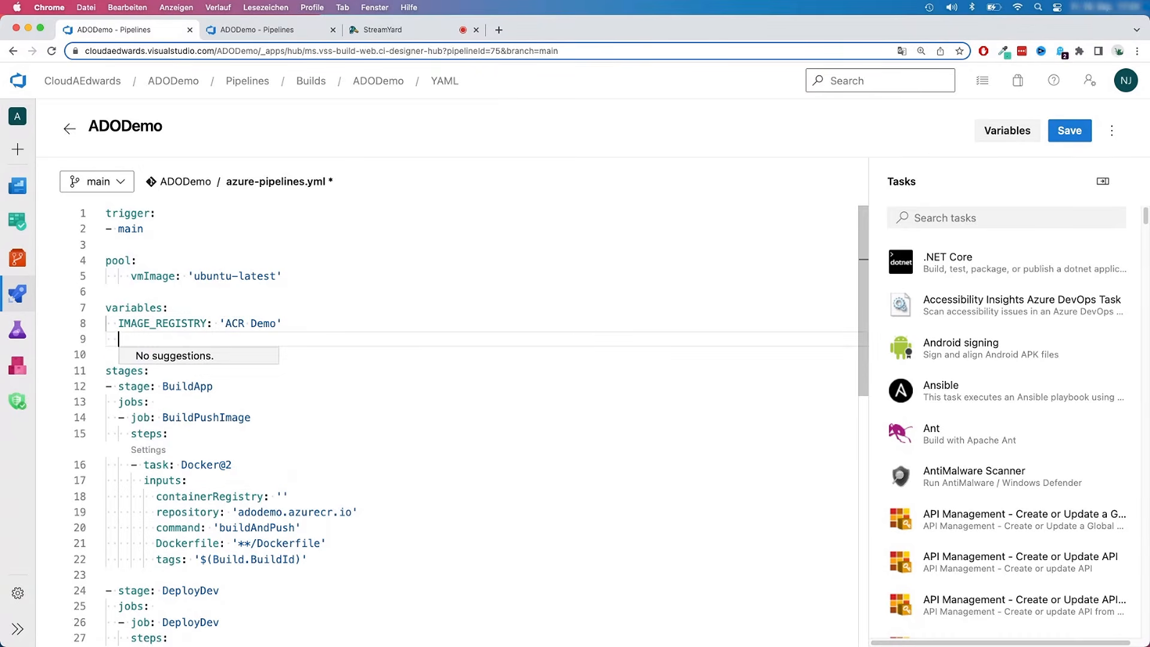
type("IMAGE")
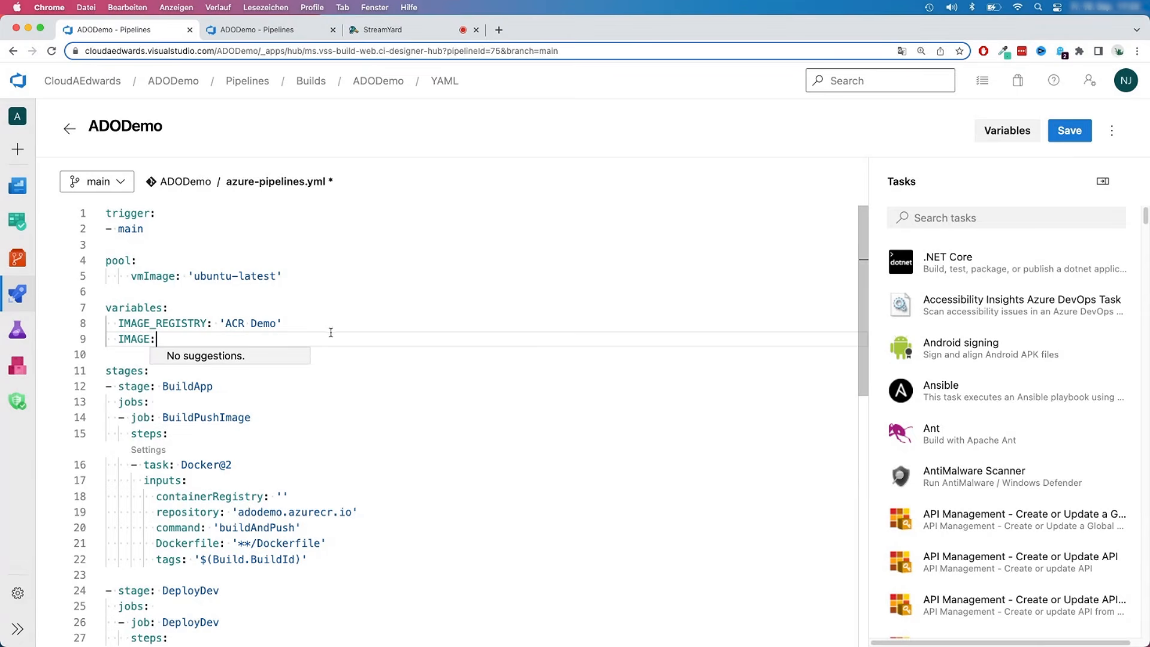
type("_REPOSITOR")
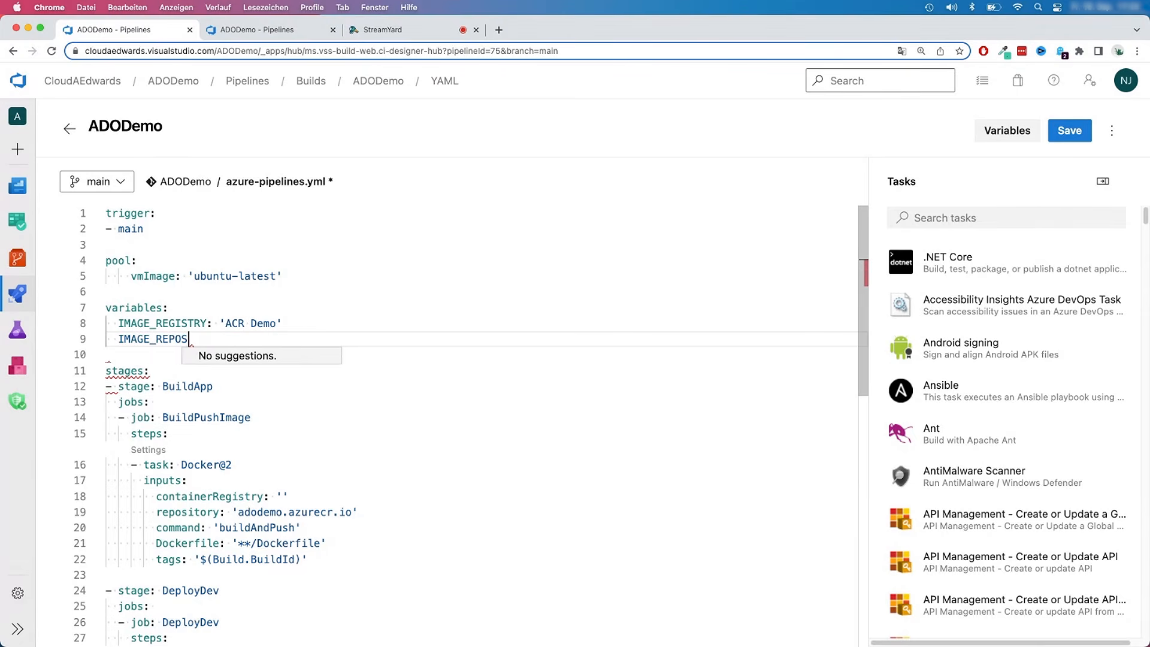
type(":")
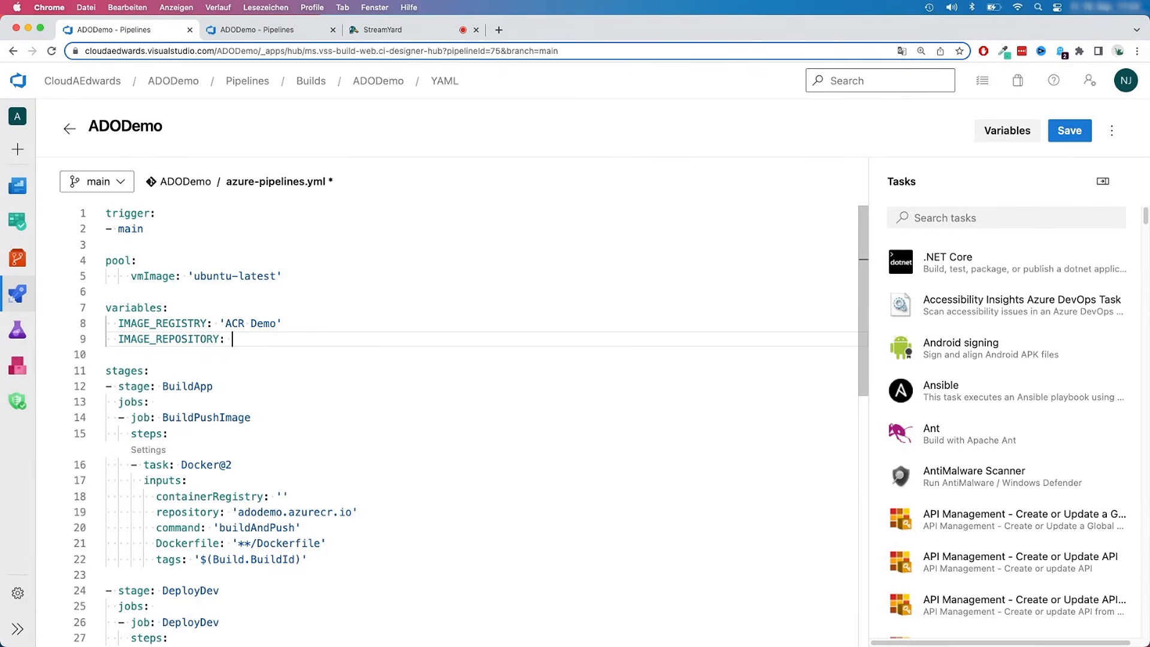
left_click_drag(238, 512, 352, 512)
key("super+x")
left_click(252, 336)
type("'")
key("super+v")
key("End")
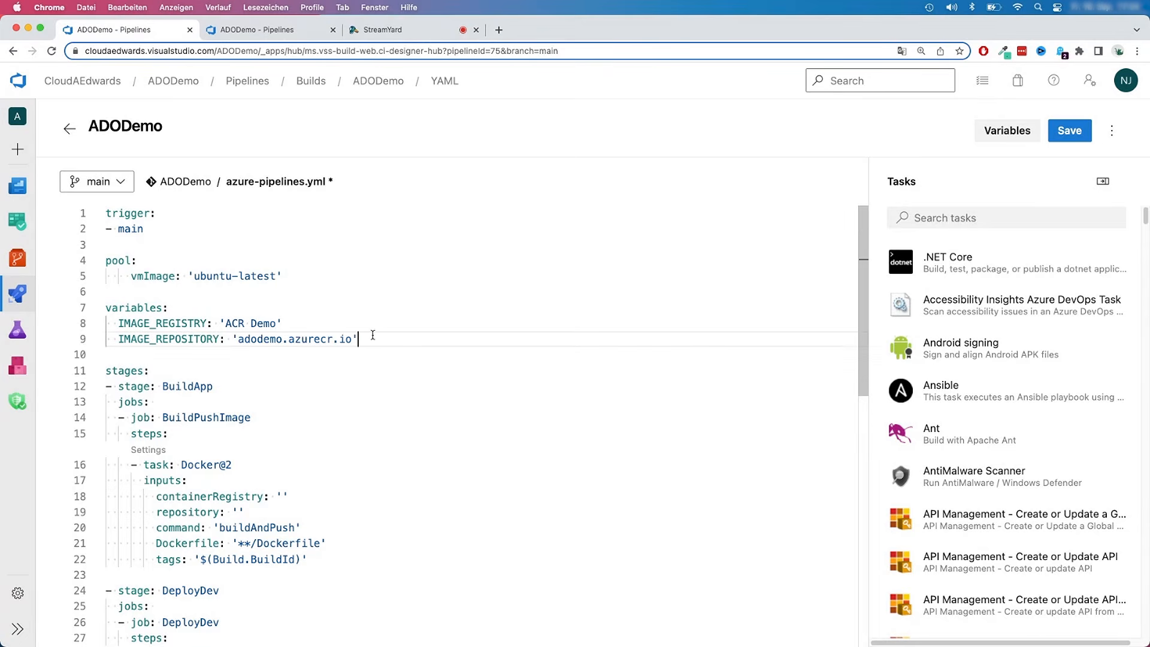
- Define the variable TAG with the value '$(Build.BuildId)', moving that value out of the Docker task's tags input
key("Return")
left_click_drag(199, 574, 301, 575)
key("super+x")
left_click(183, 354)
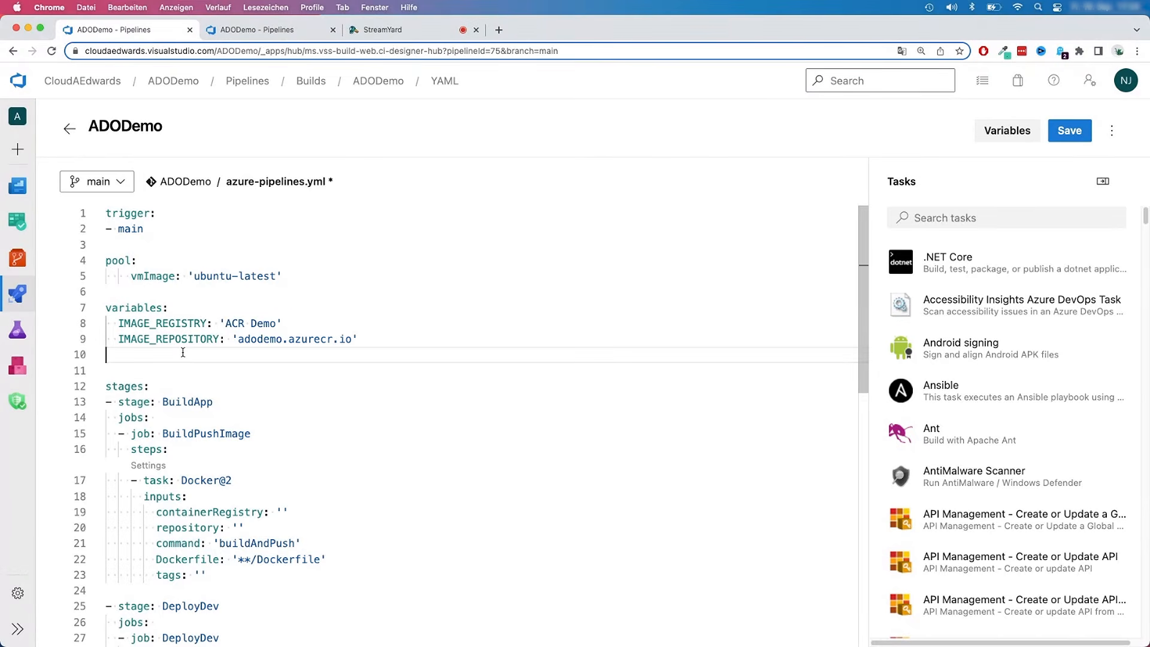
key("BackSpace")
key("ctrl+space")
type("TAG: '")
key("super+v")
left_click(132, 373)
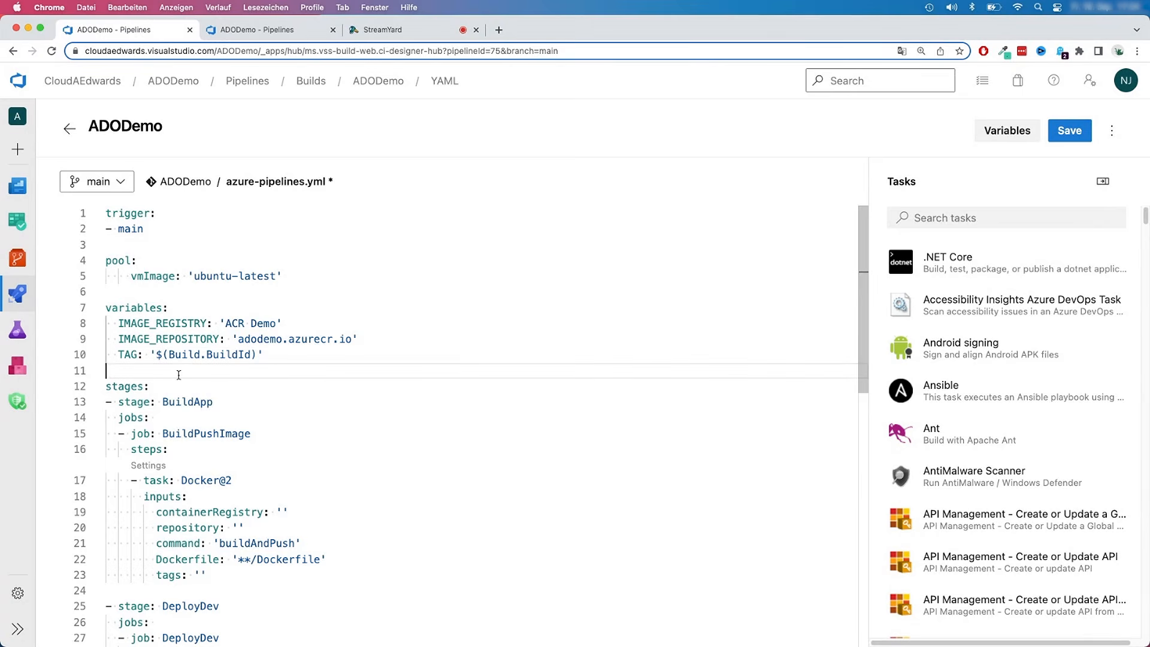
- Set the Docker task's containerRegistry to the variable reference '$(IMAGE_REGISTRY)'
double_click(170, 323)
key("super+c")
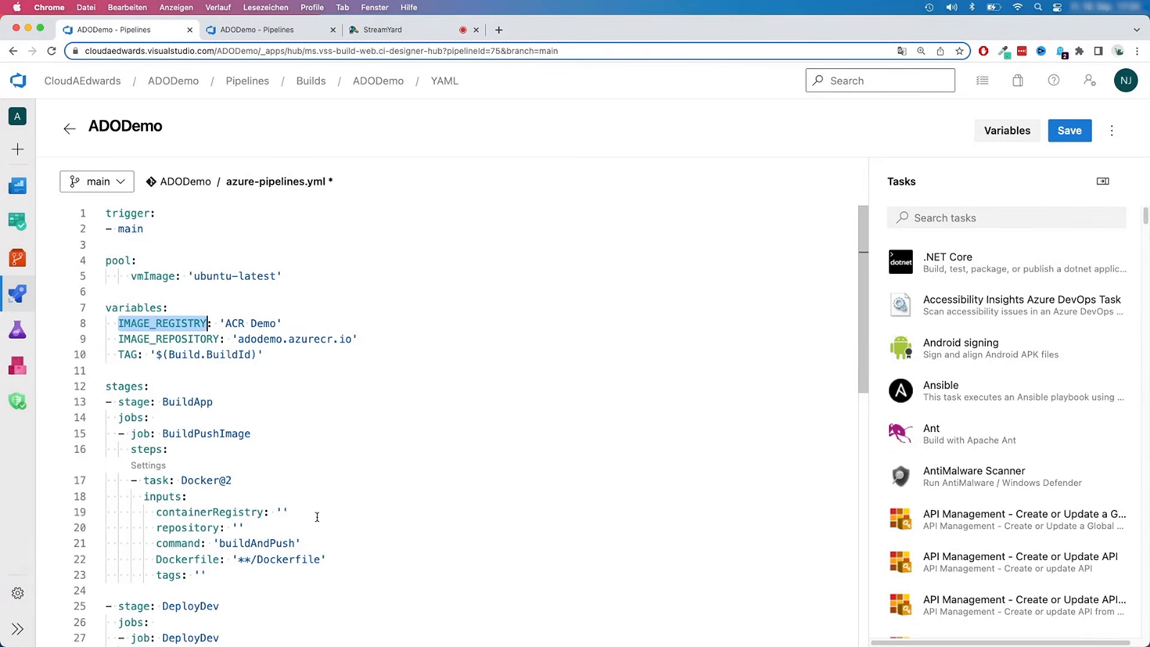
left_click(280, 513)
type("$()")
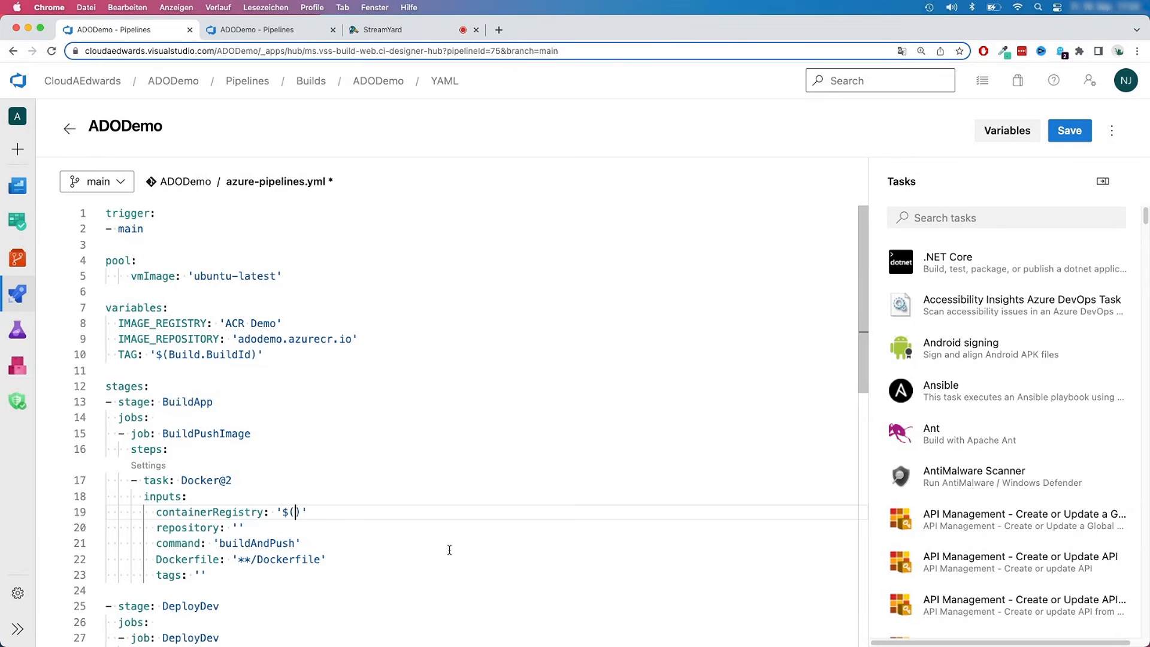
key("super+v")
left_click_drag(157, 351, 162, 352)
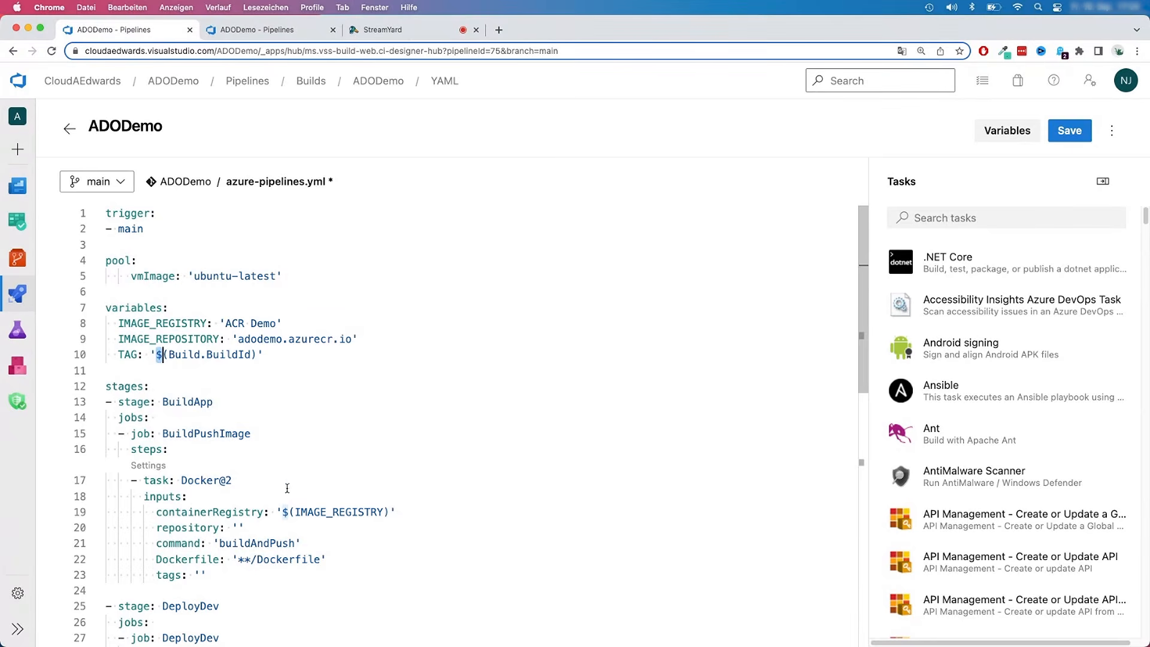
left_click(314, 507)
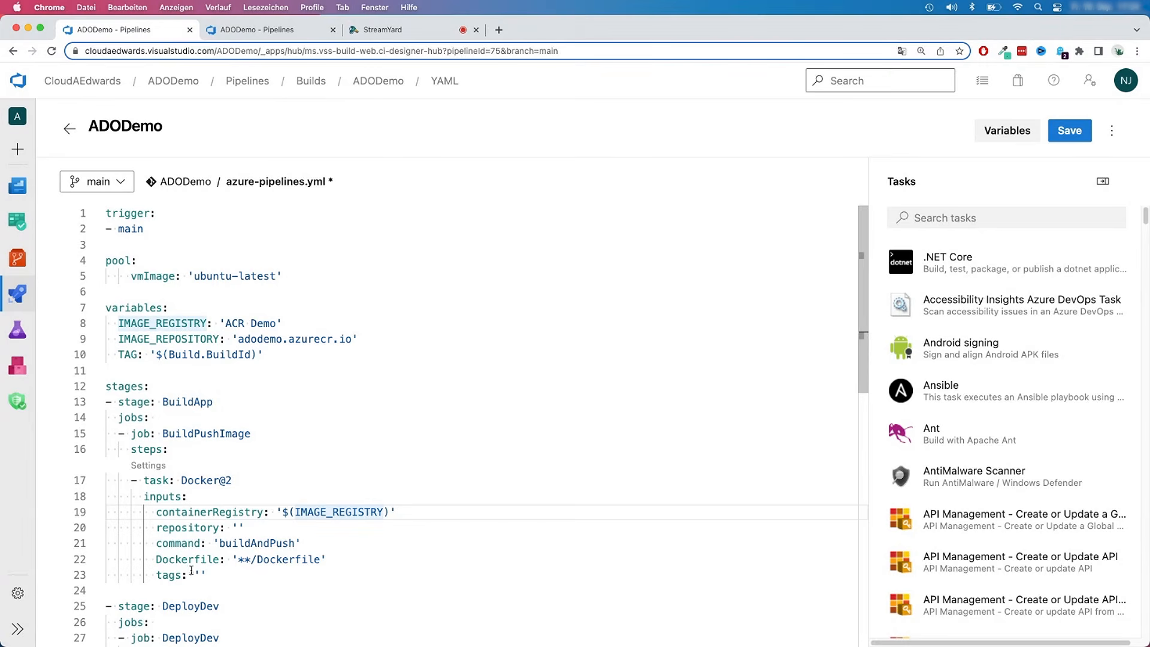
- Set the Docker task's repository to '$(IMAGE_REPOSITORY)' and its tags to '$(TAG)'
left_click(239, 527)
type("$(")
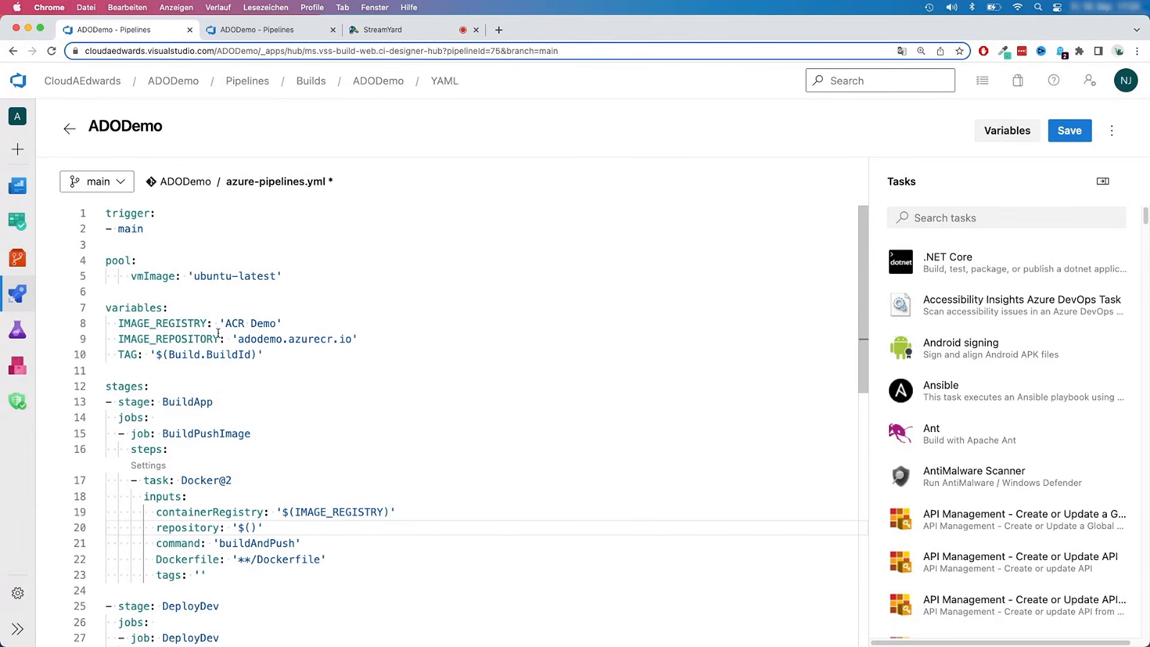
double_click(185, 339)
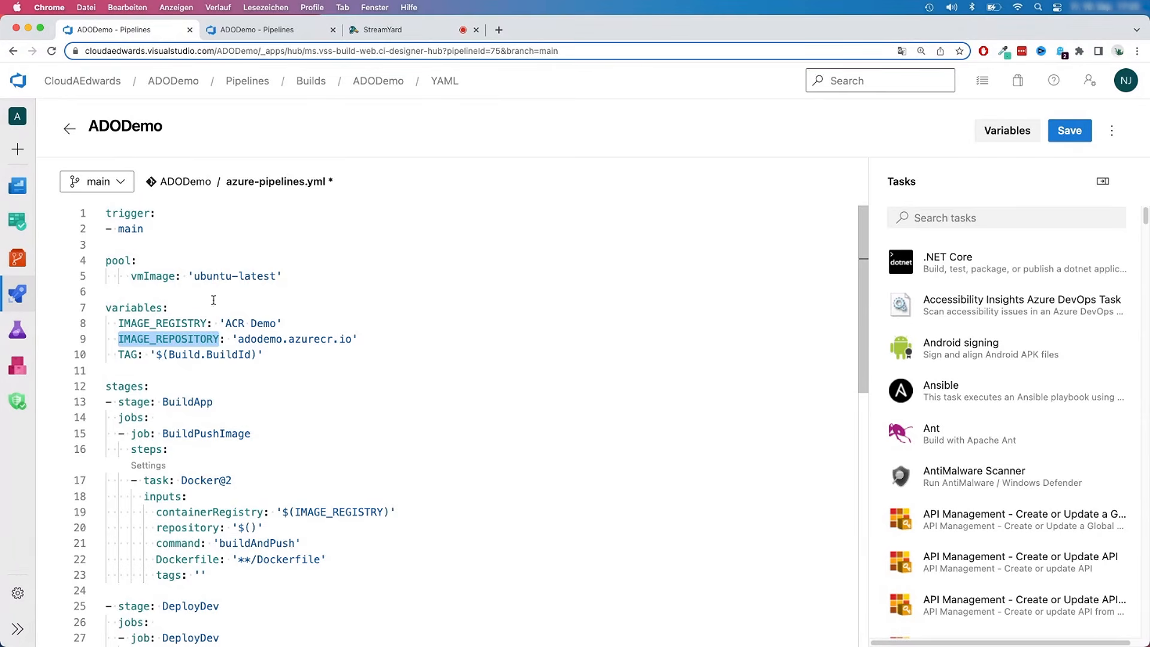
key("ctrl+c")
left_click(251, 527)
key("ctrl+v")
left_click(198, 573)
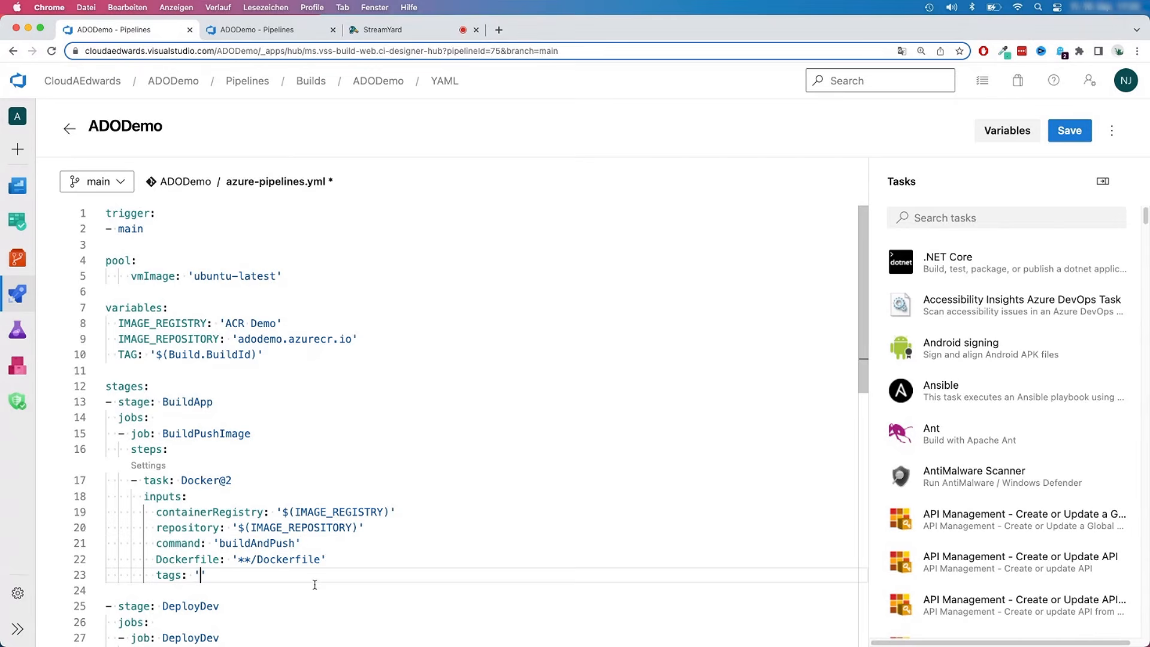
type("$(TAG")
- Replace the deploy task's DockerNamespace value with the Docker task's '$(IMAGE_REGISTRY)' reference
scroll(315, 584, "down", 8)
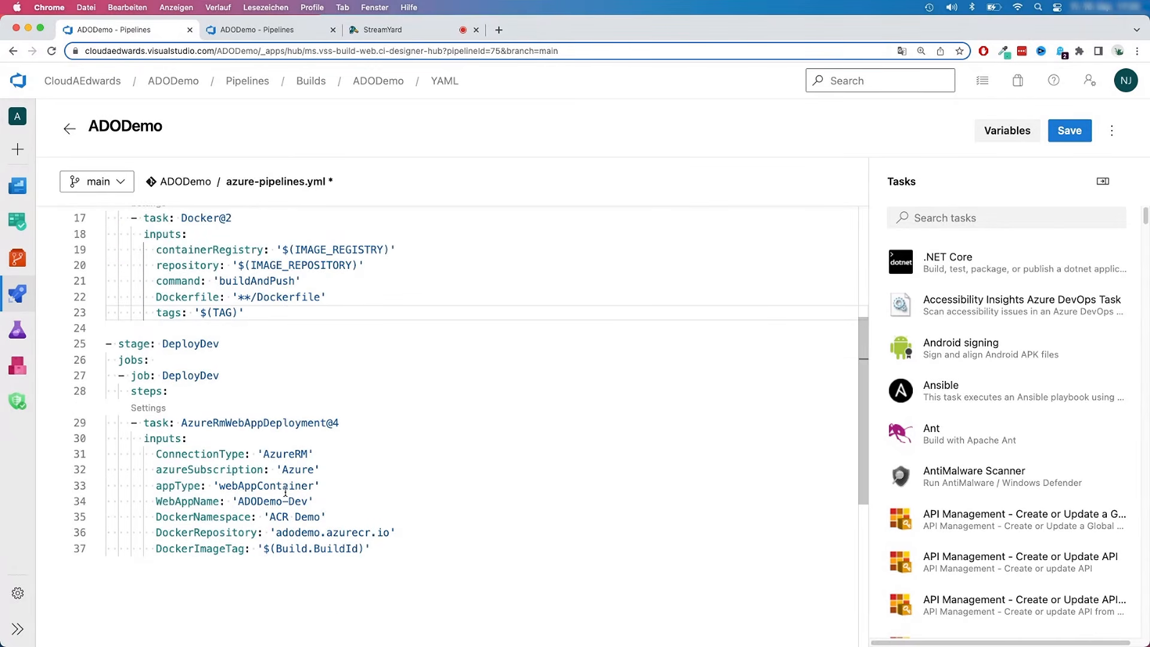
left_click_drag(282, 249, 388, 250)
key("super+c")
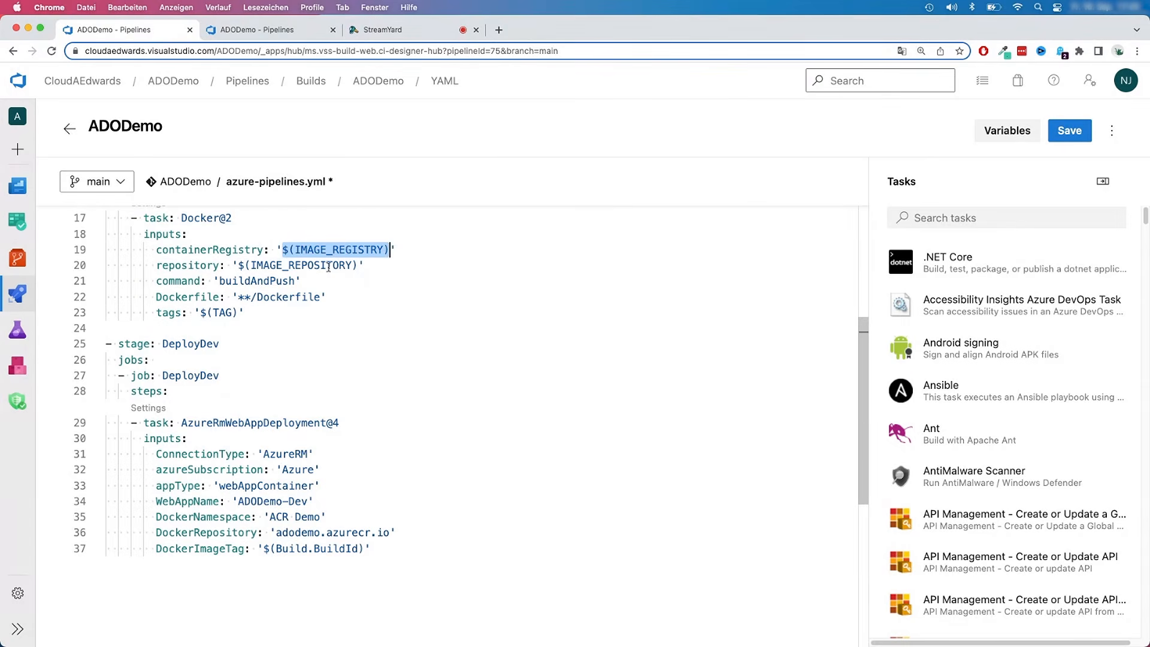
left_click_drag(269, 516, 324, 516)
key("super+v")
- Replace the deploy task's DockerRepository value with '$(IMAGE_REPOSITORY)' and its DockerImageTag value with '$(TAG)'
left_click_drag(238, 265, 359, 266)
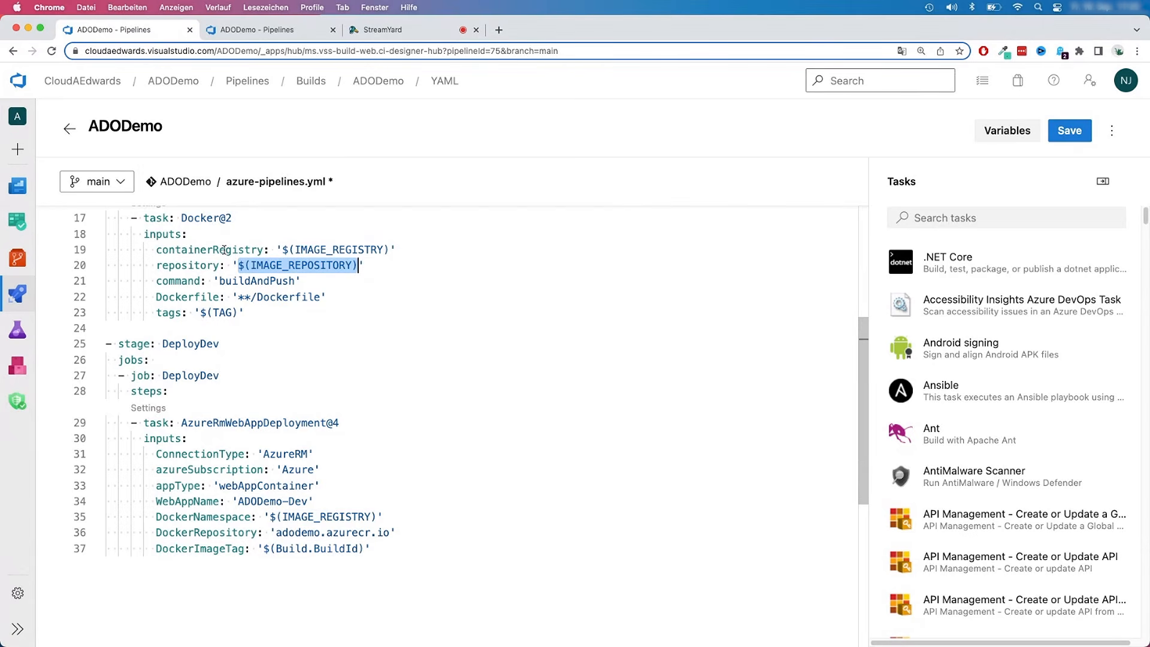
left_click_drag(273, 532, 398, 532)
key("super+v")
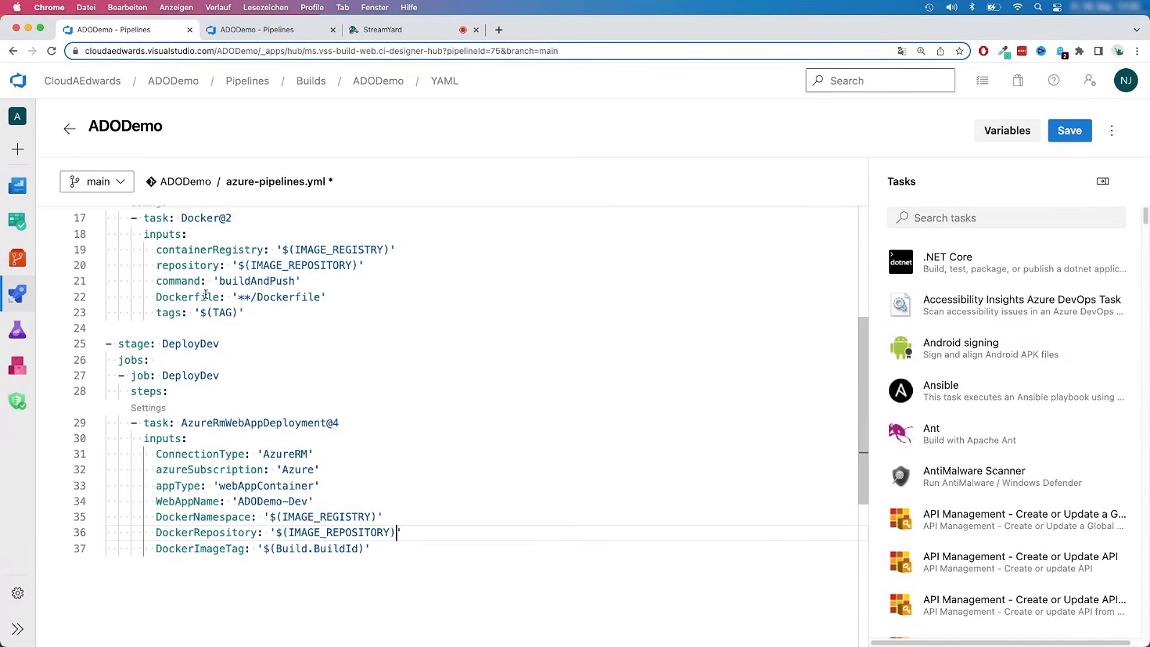
left_click_drag(200, 313, 240, 314)
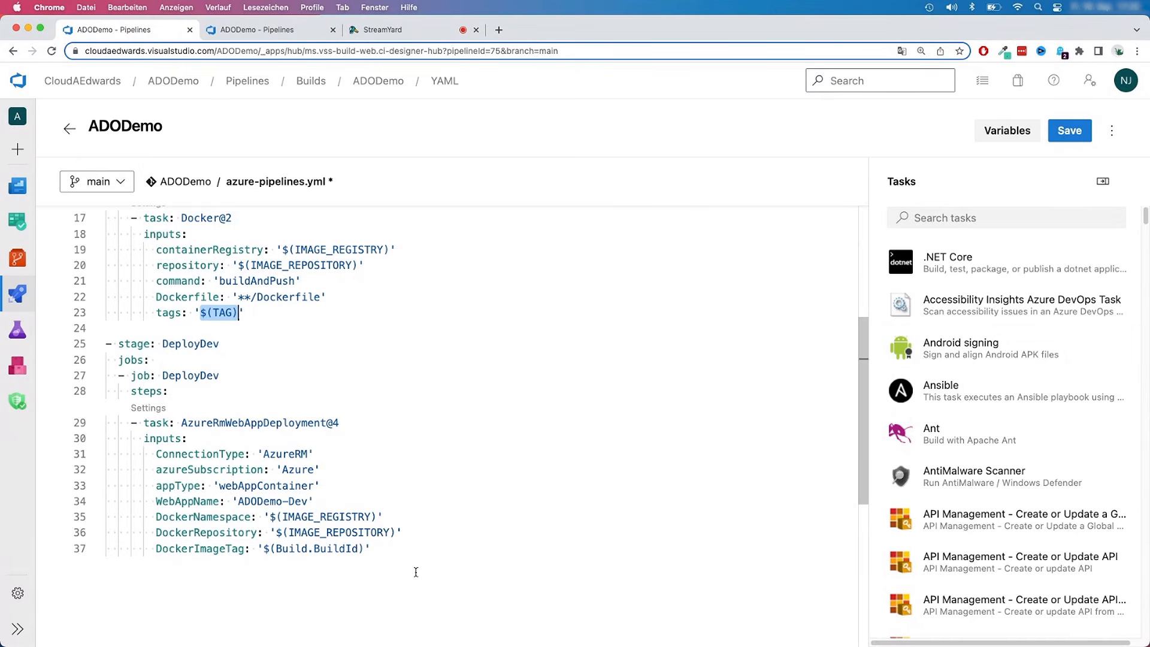
left_click_drag(264, 548, 365, 550)
key("super+v")
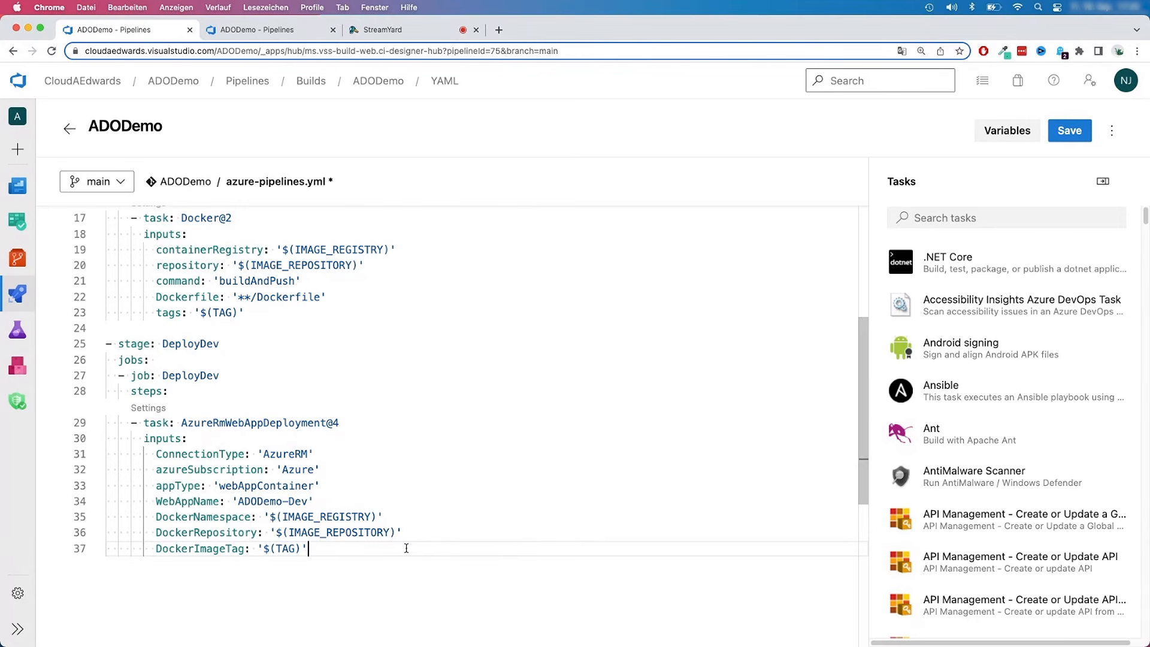
scroll(288, 482, "up", 1)
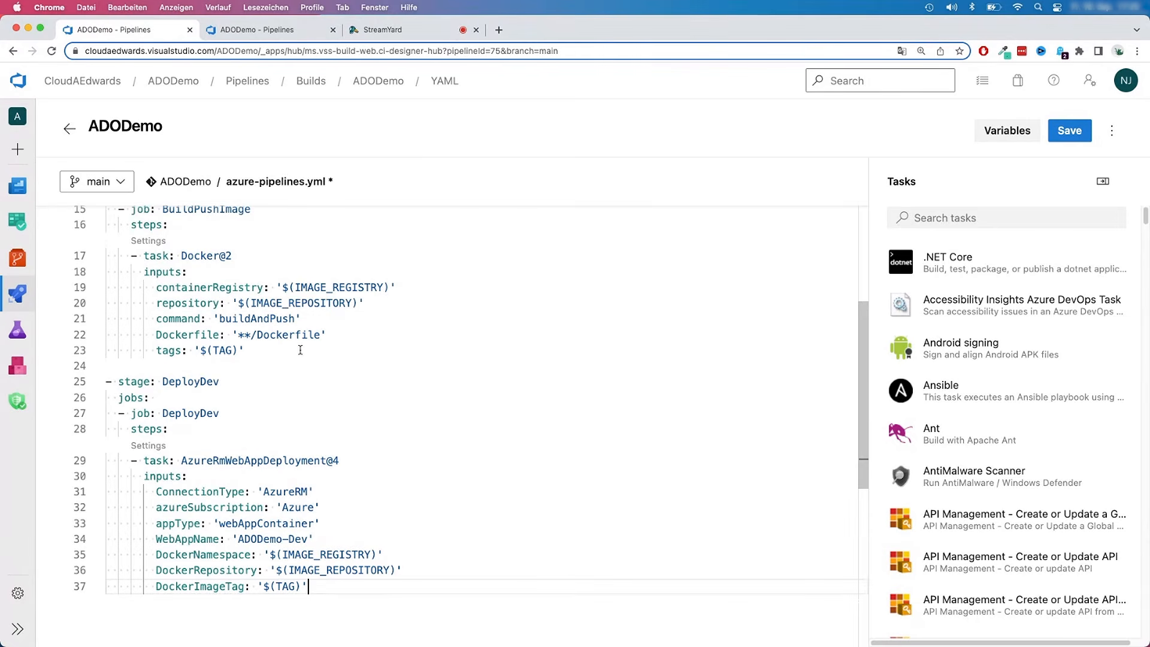
- Review the DeployDev stage's AzureRmWebAppDeployment@4 inputs, including the azureSubscription value, alongside the Docker task's inputs
scroll(305, 558, "down", 1)
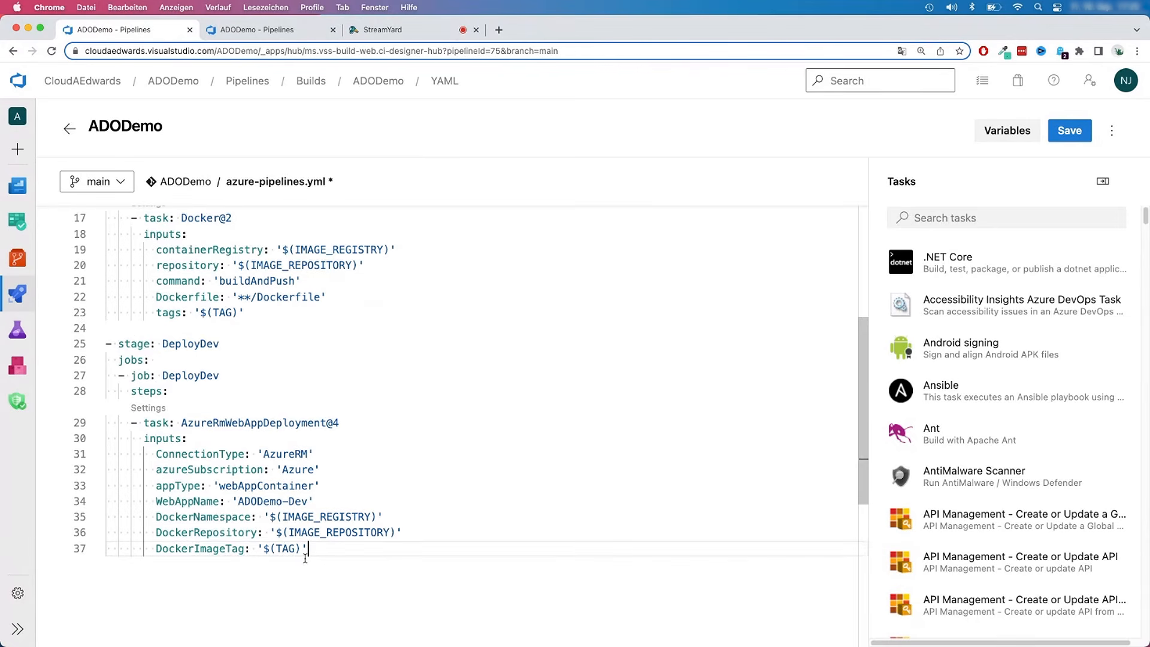
scroll(305, 558, "up", 2)
scroll(352, 571, "down", 2)
double_click(295, 469)
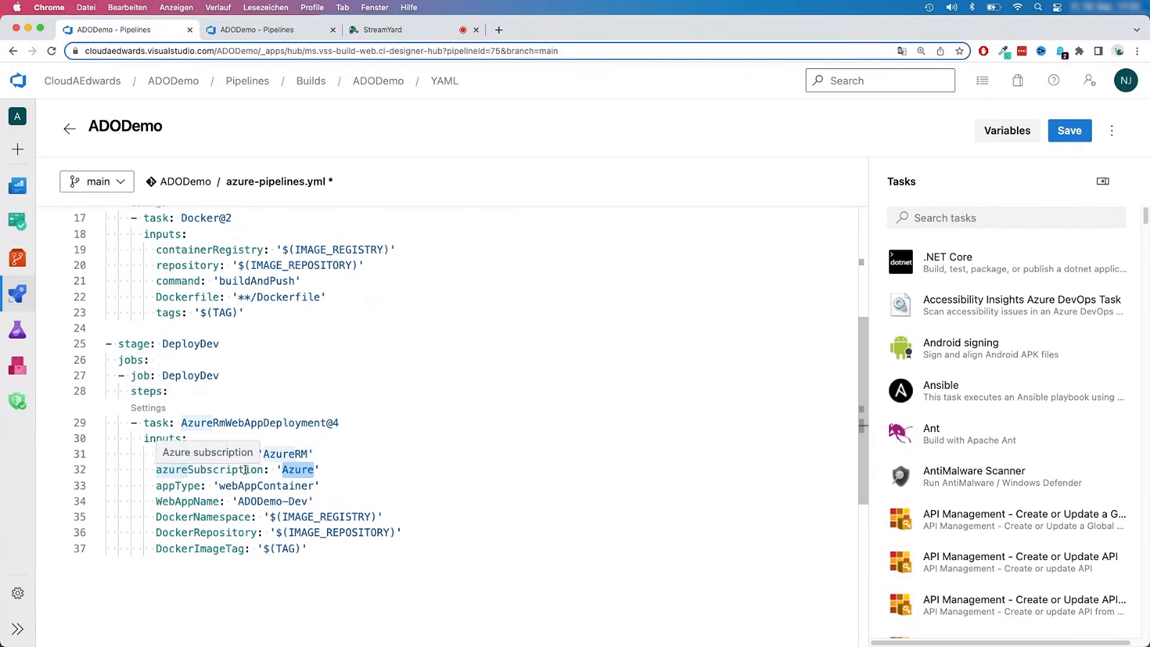
key("Right")
key("Right")
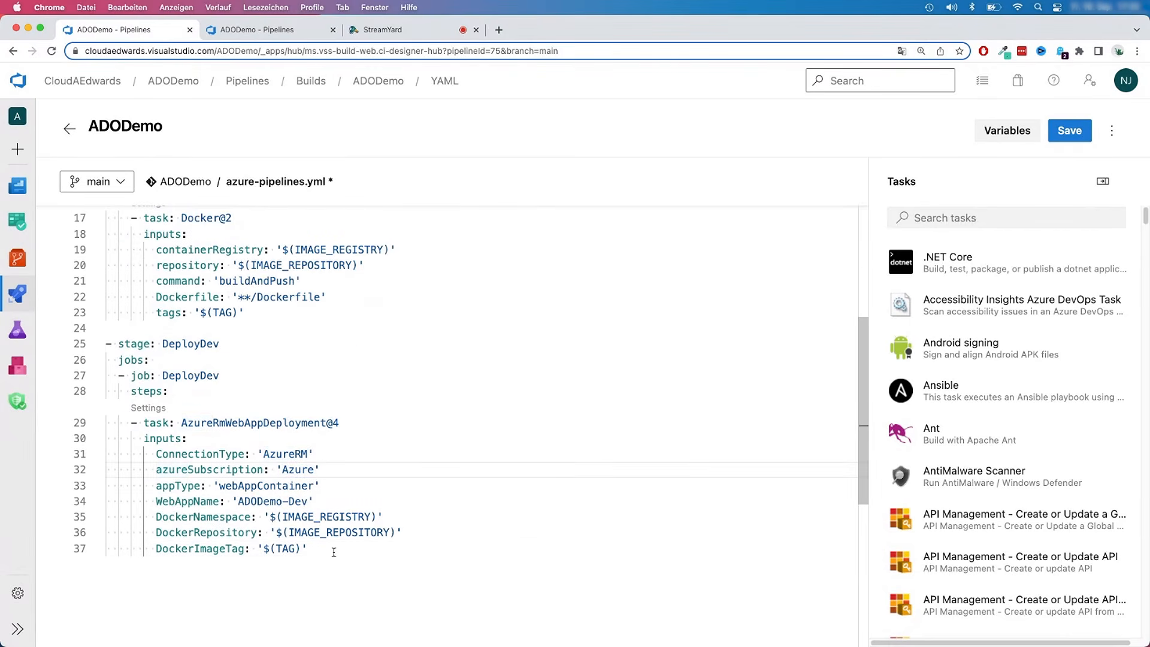
scroll(333, 552, "up", 2)
scroll(334, 552, "down", 1)
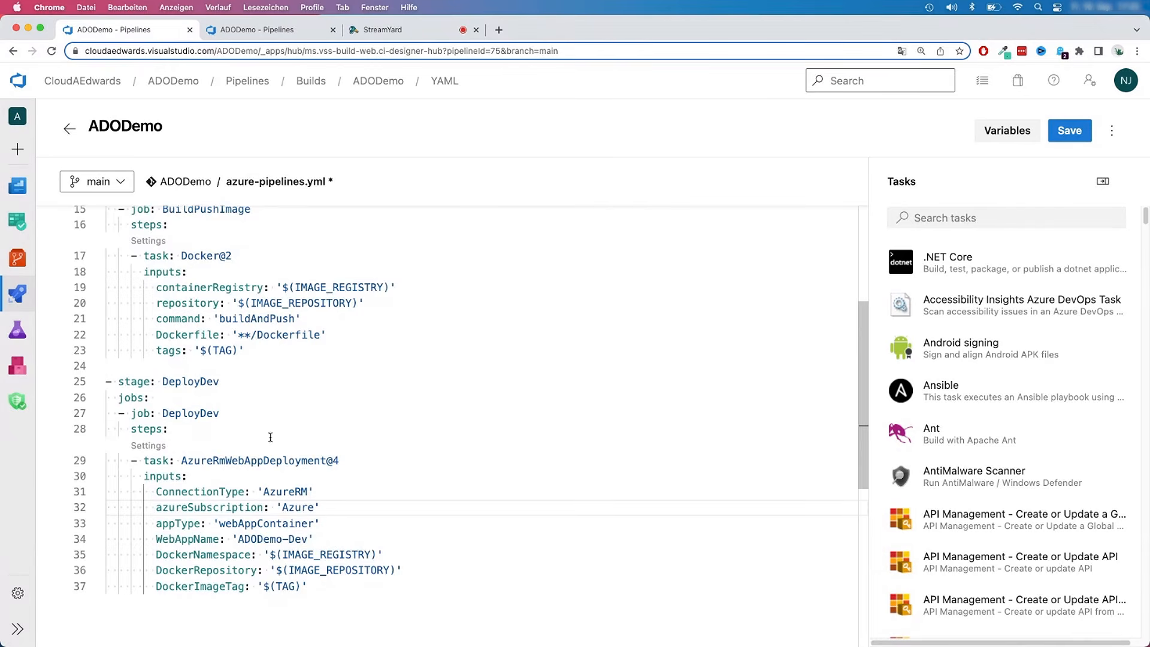
scroll(334, 552, "down", 2)
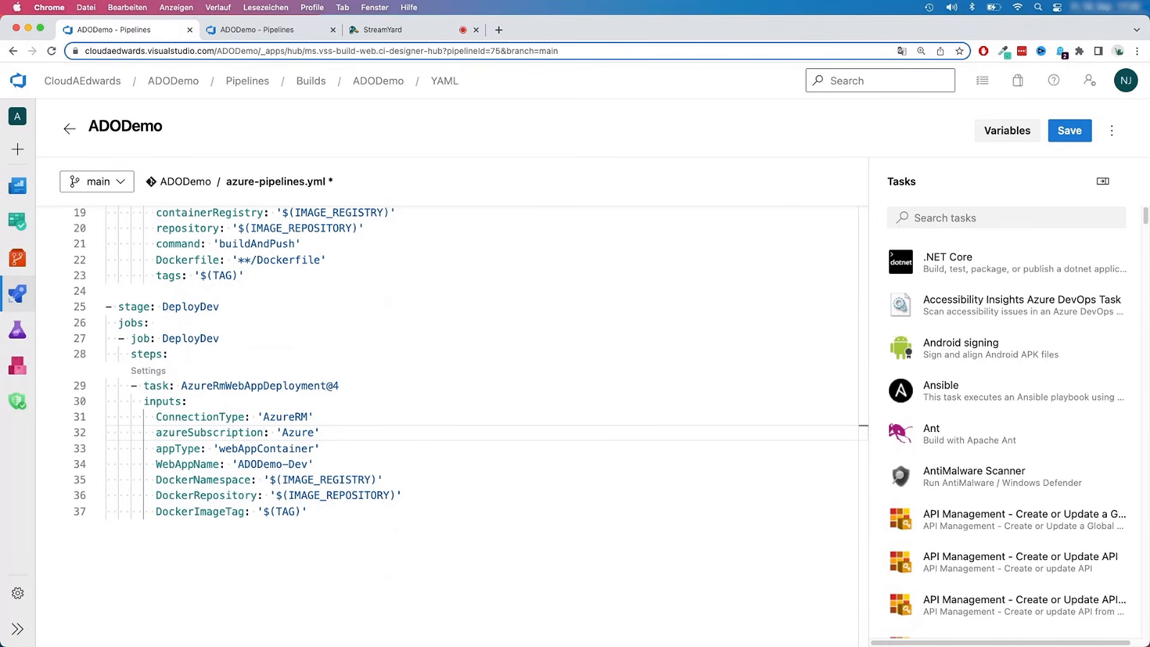
- Save azure-pipelines.yml by committing directly to the main branch with the default commit message
left_click(399, 454)
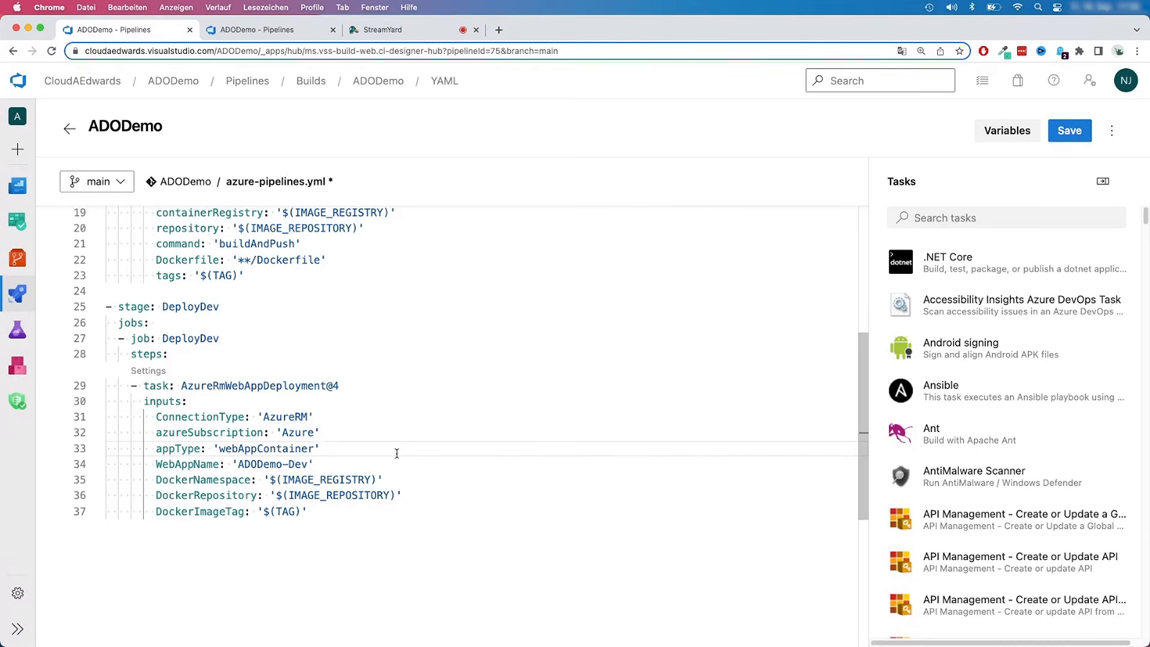
key("Down")
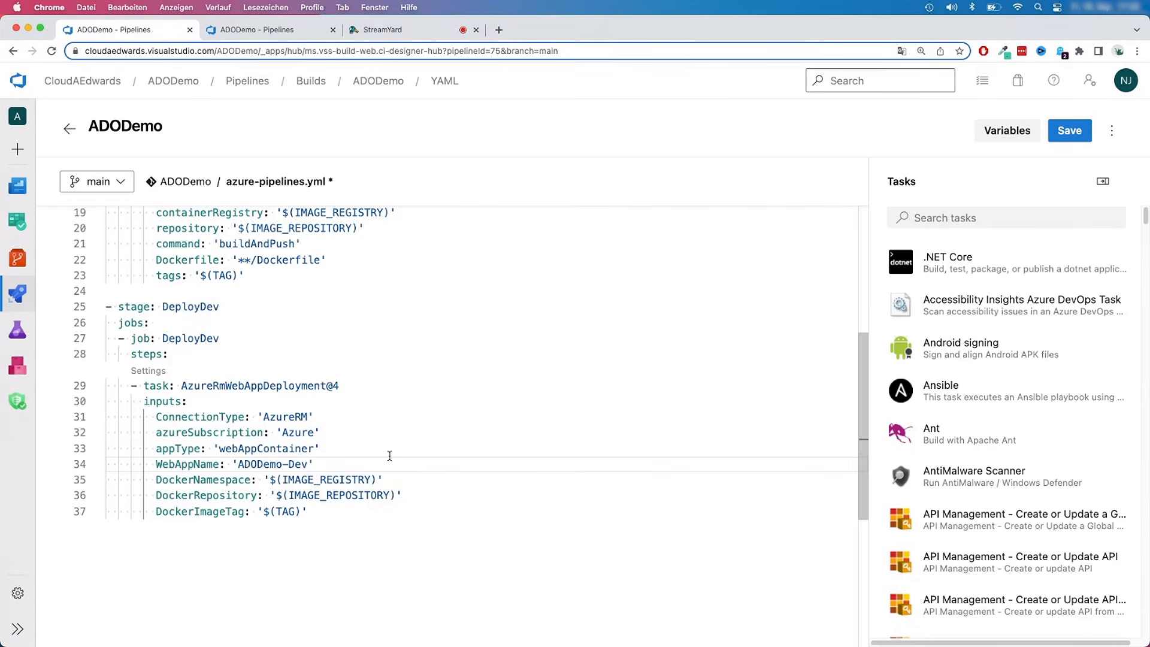
left_click(1072, 132)
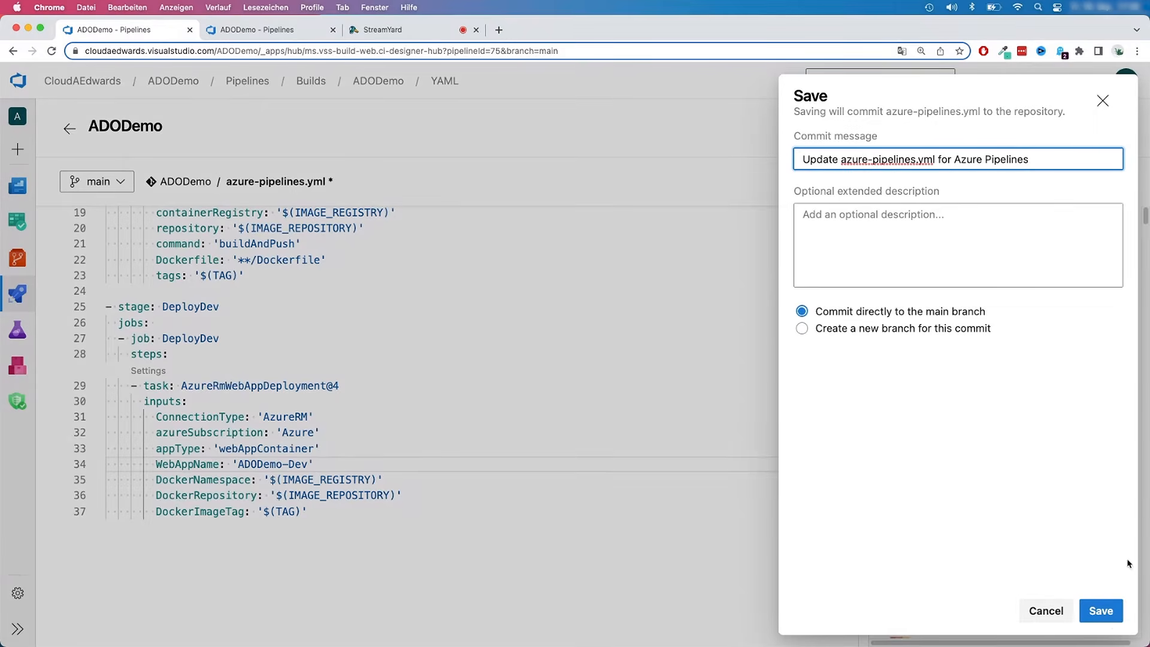
left_click(1108, 618)
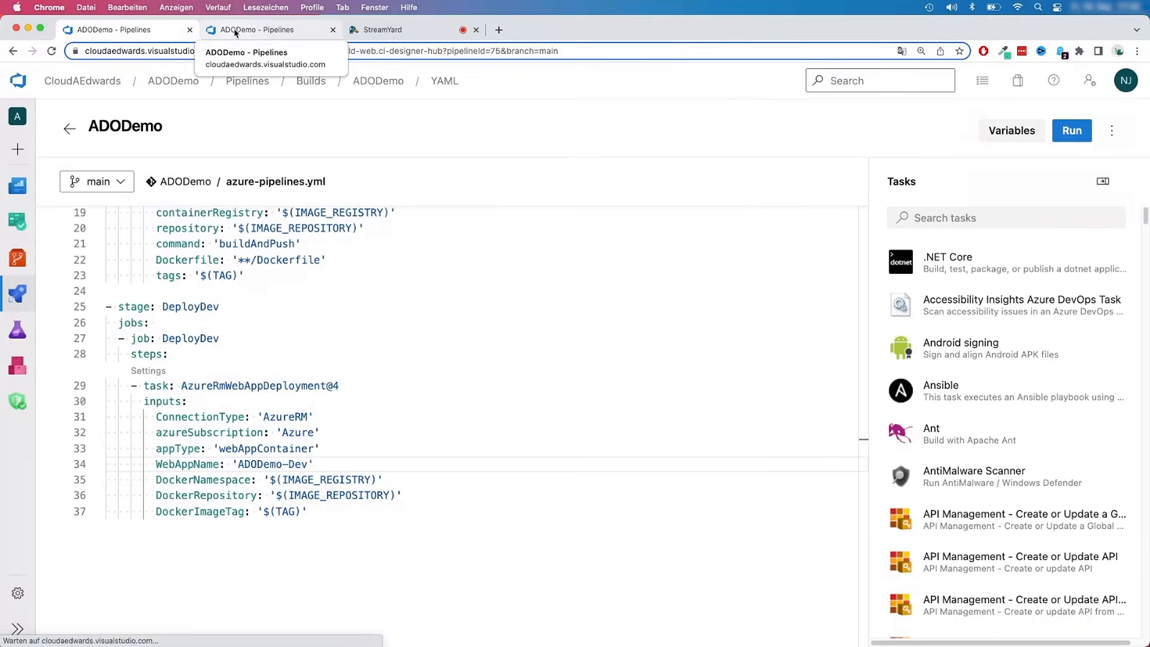
- Switch to the other ADODemo browser tab and open the ADODemo pipeline's runs from the pipelines list
left_click(234, 31)
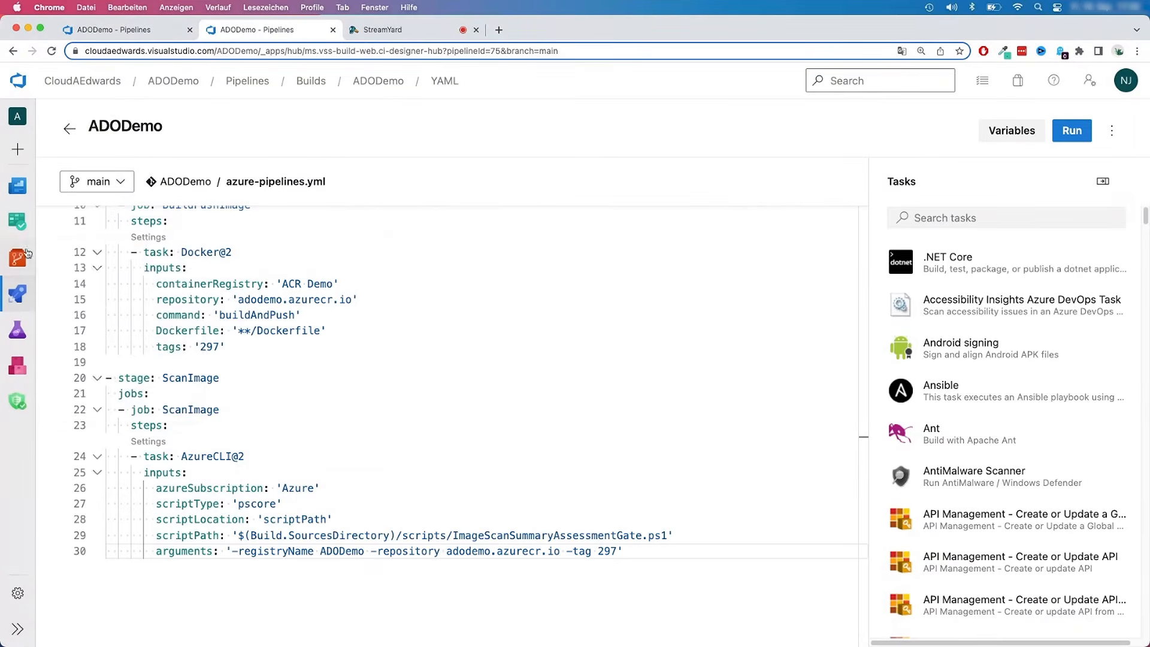
left_click(17, 294)
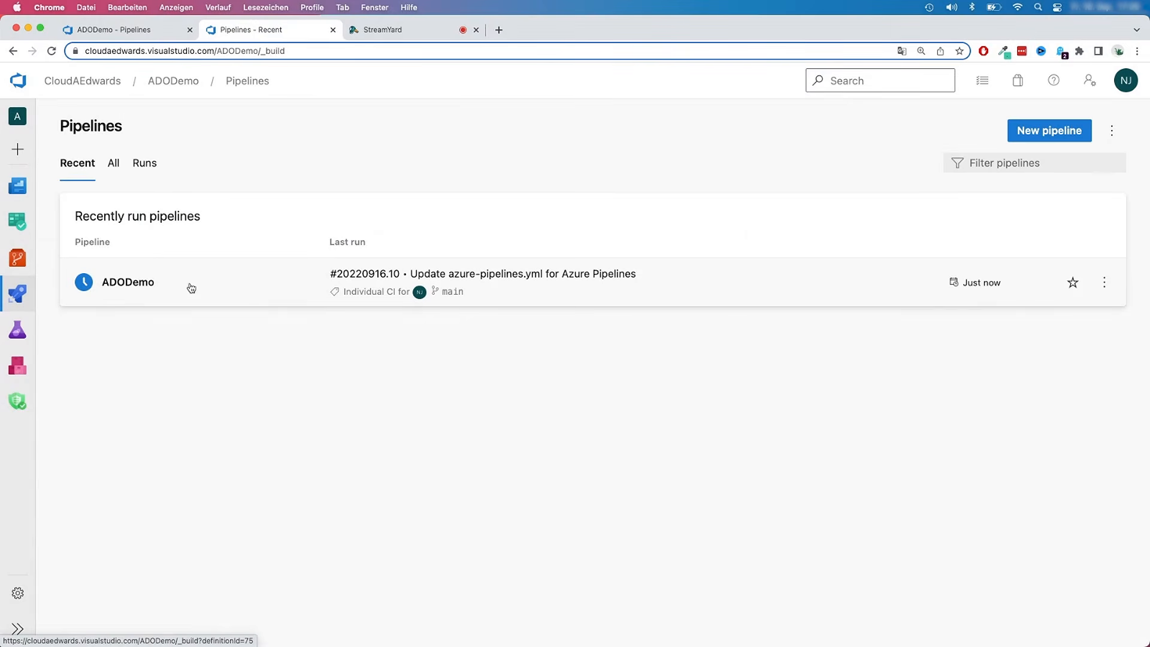
left_click(198, 287)
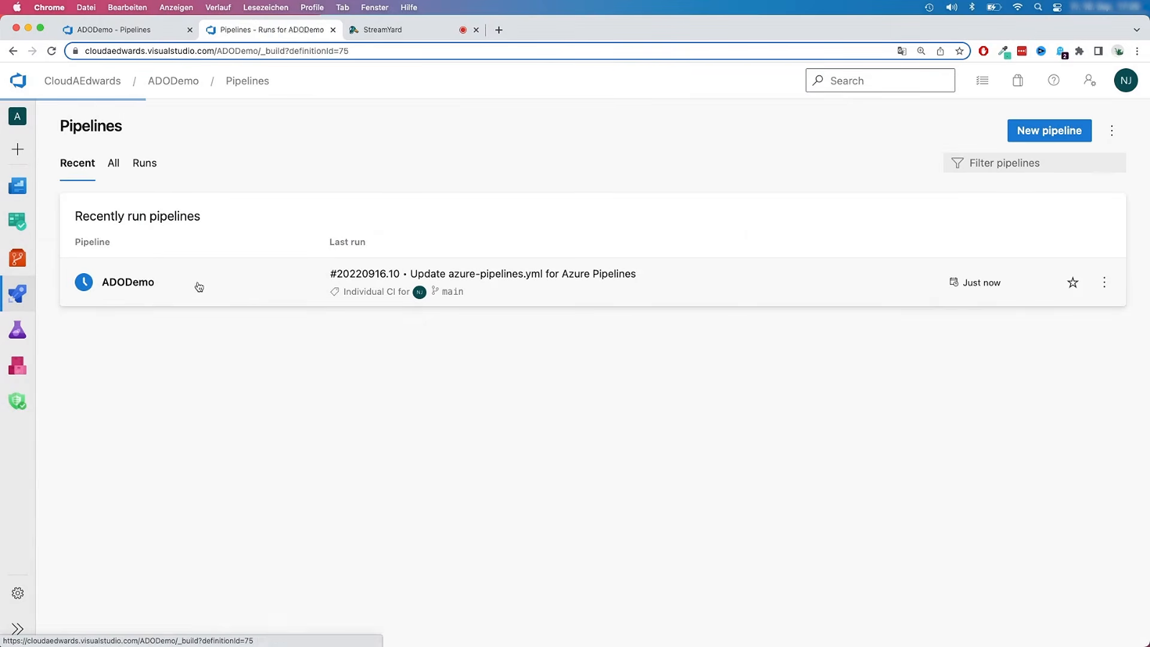
left_click(466, 252)
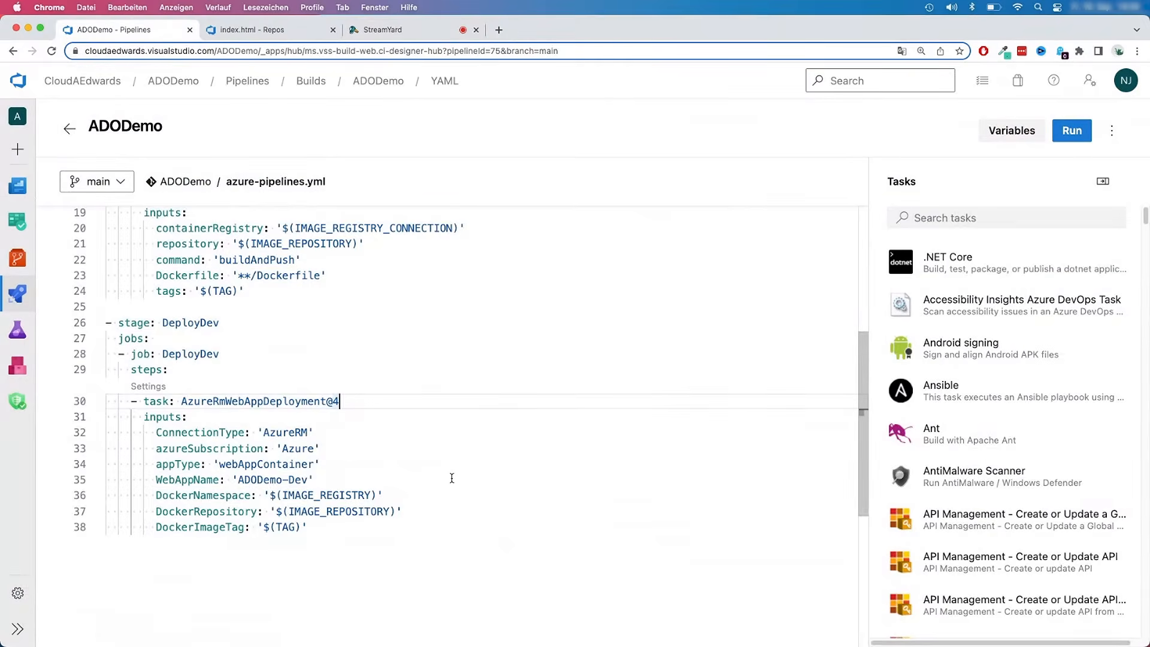
- Review azure-pipelines.yml from the variables block through the BuildApp and DeployDev stages
scroll(451, 477, "up", 5)
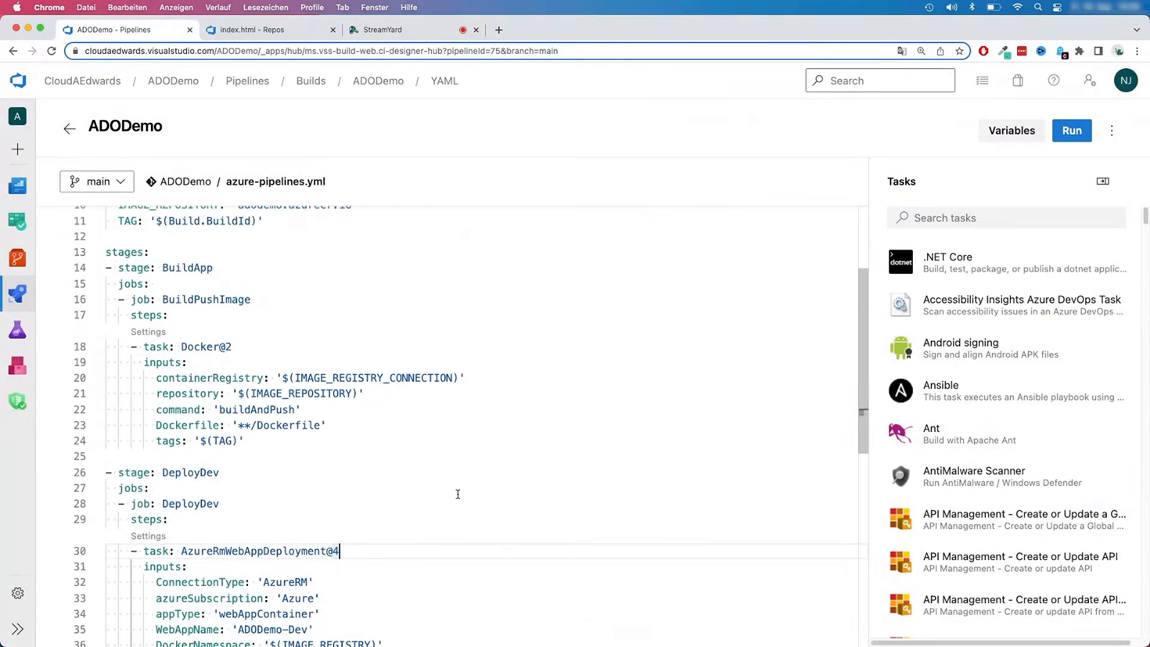
scroll(455, 497, "up", 5)
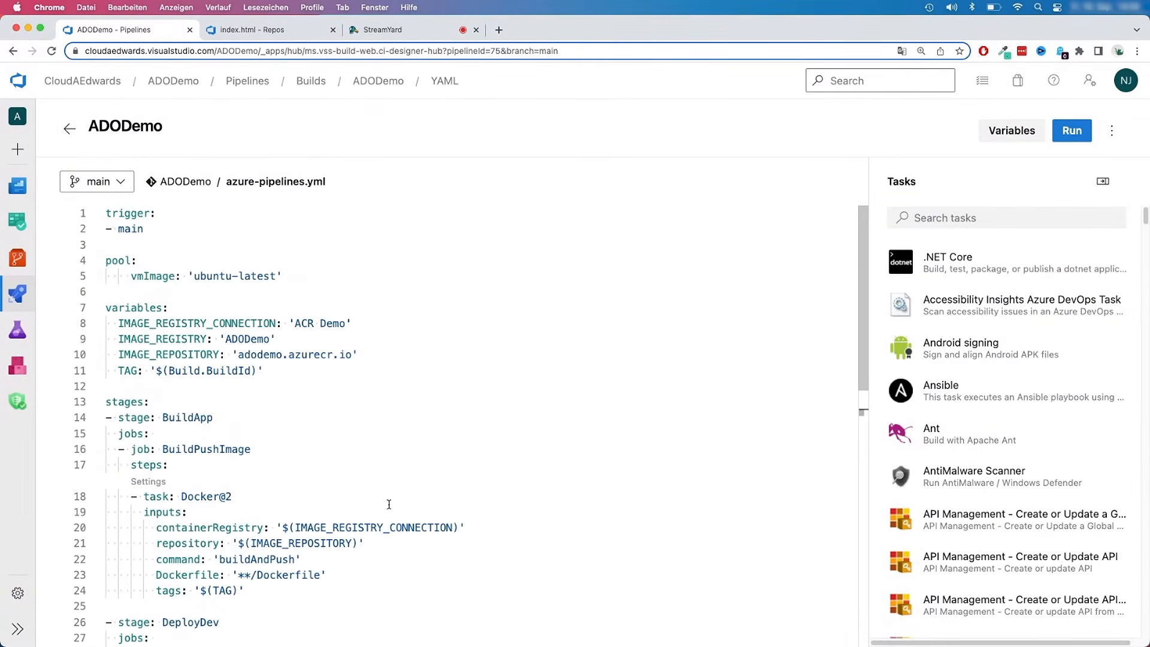
scroll(388, 504, "down", 1)
scroll(388, 505, "down", 5)
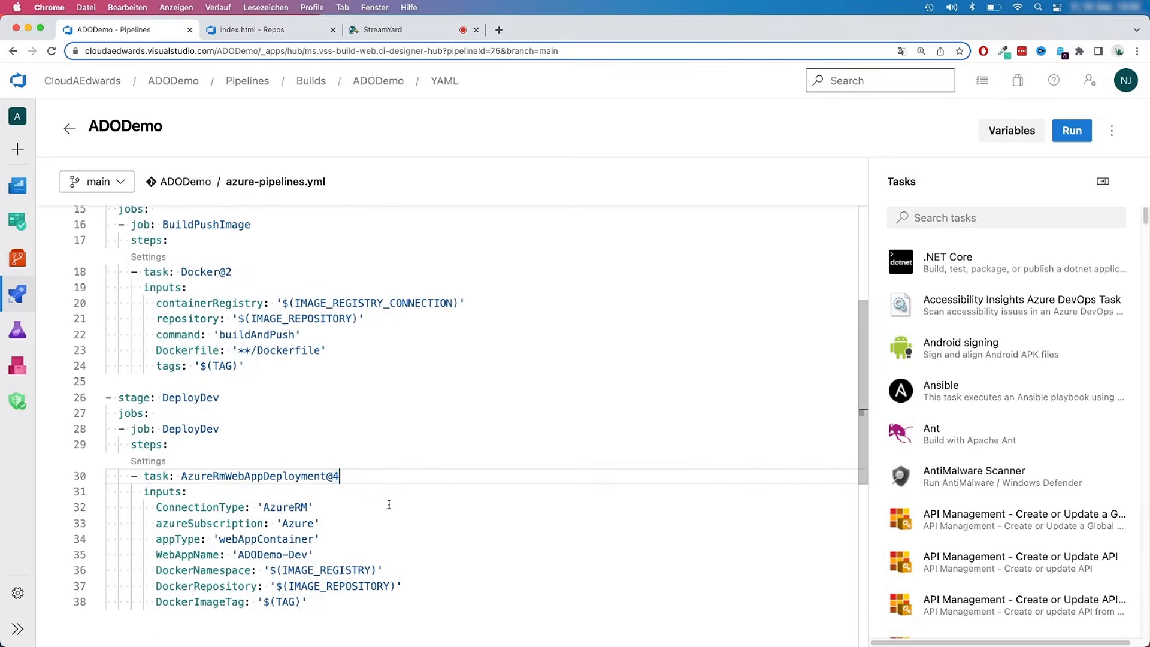
scroll(388, 504, "up", 4)
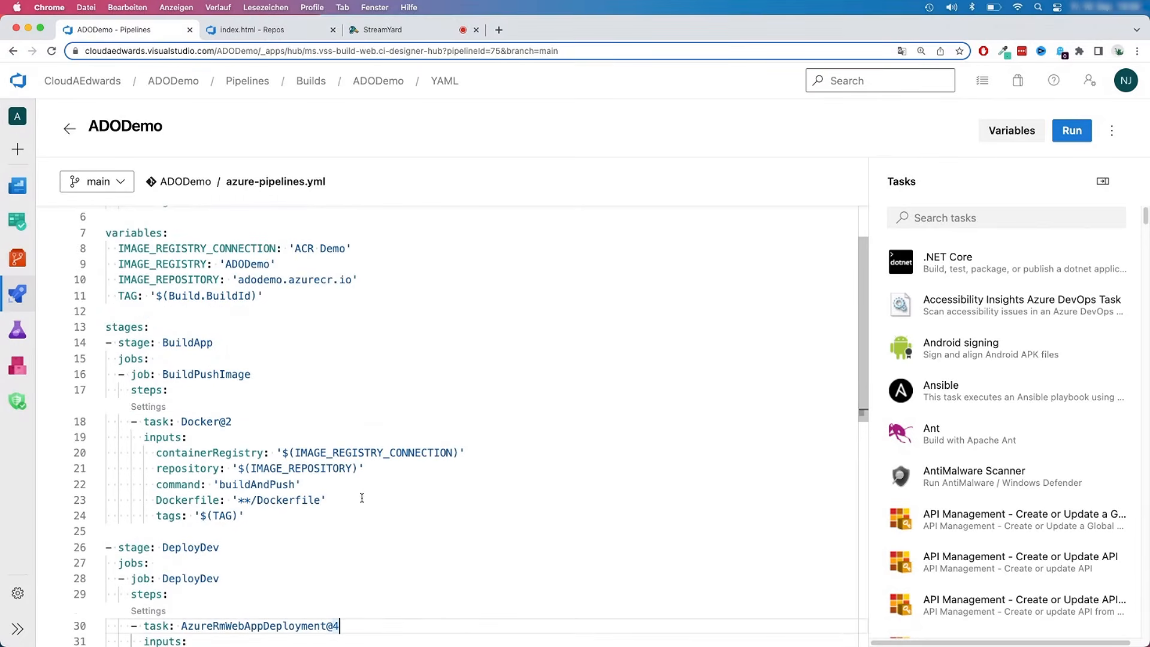
scroll(331, 482, "up", 2)
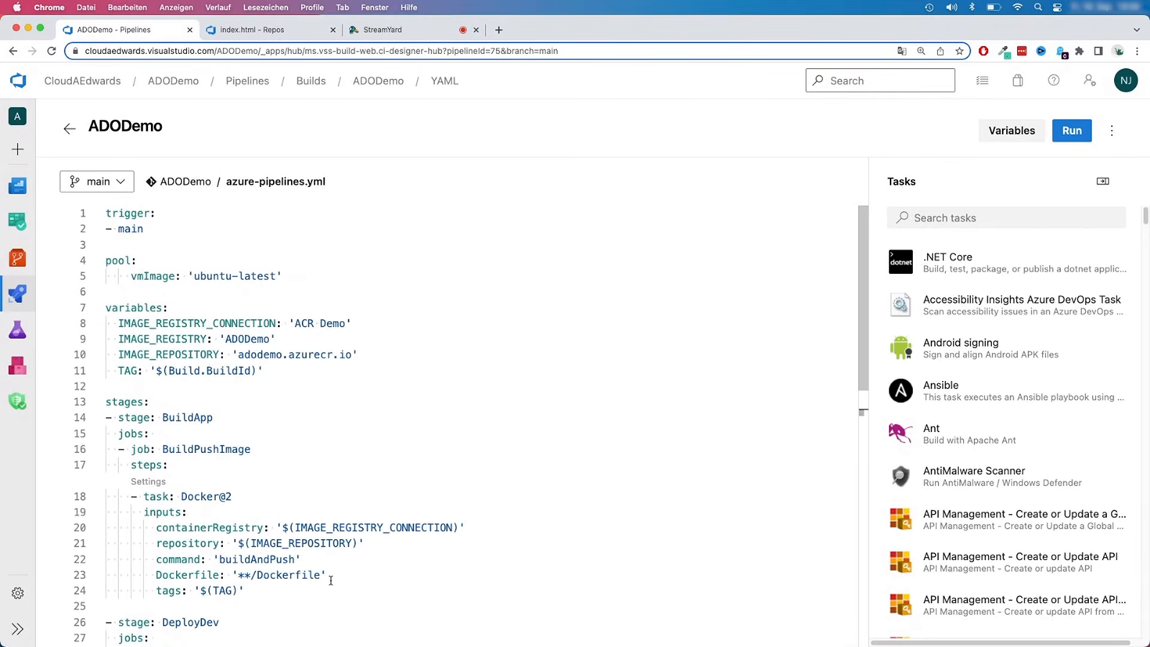
scroll(330, 581, "down", 2)
scroll(330, 580, "up", 1)
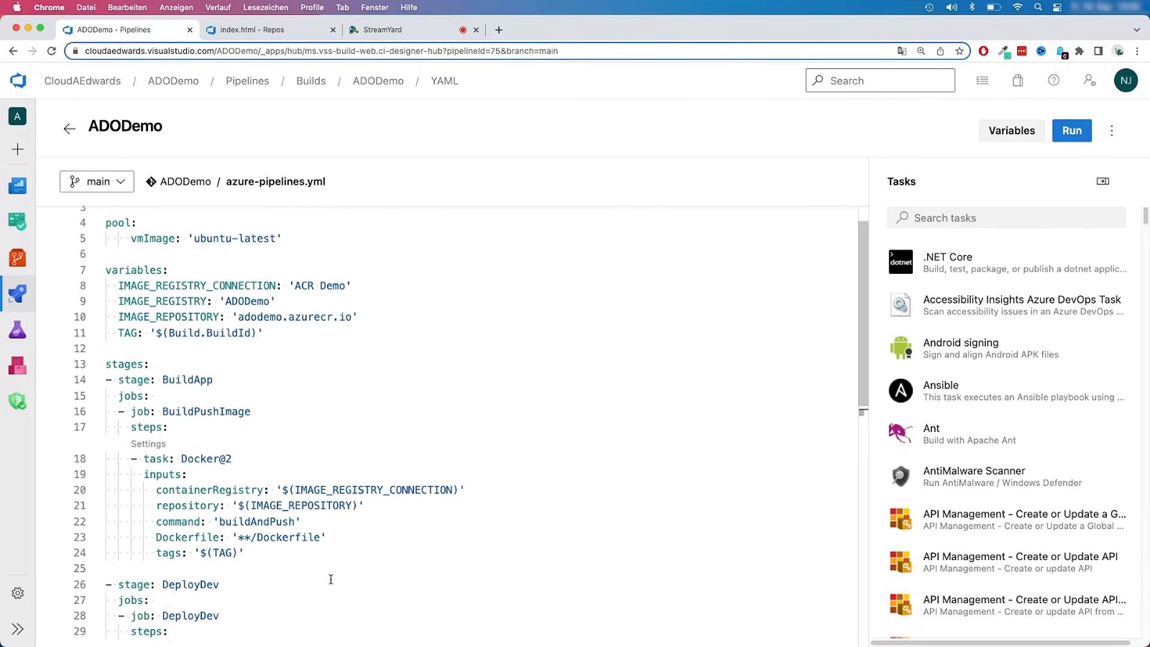
- Examine how the Docker@2 task's containerRegistry input uses the IMAGE_REGISTRY_CONNECTION variable and which connection value it defines
double_click(271, 489)
scroll(296, 537, "down", 1)
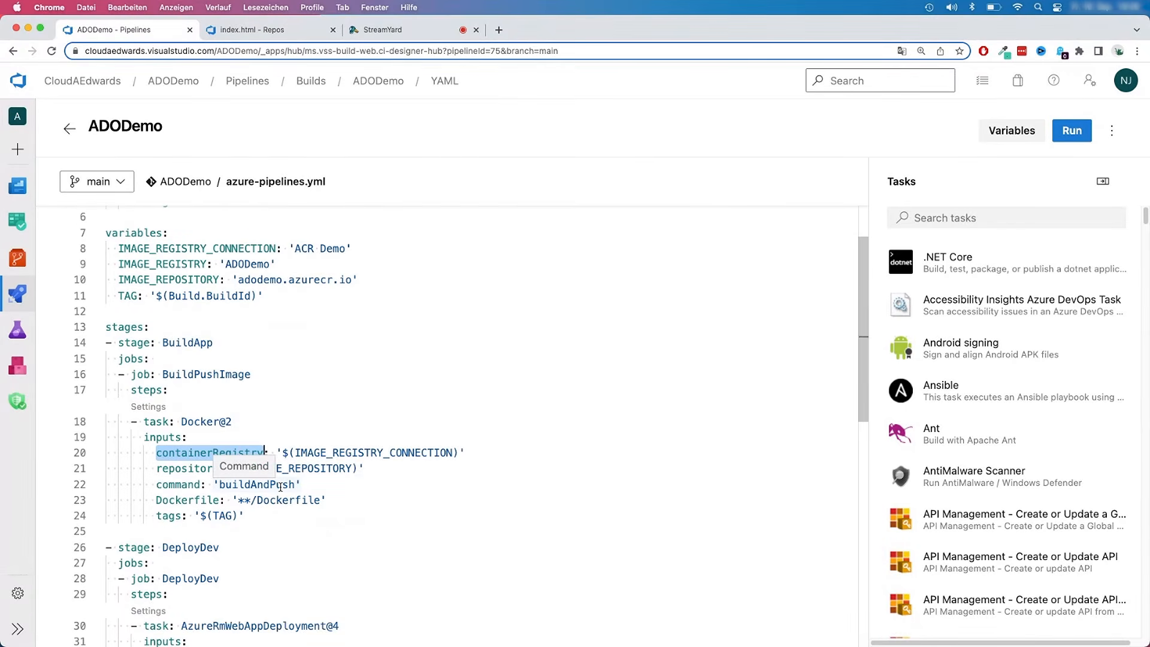
left_click(189, 457)
double_click(189, 458)
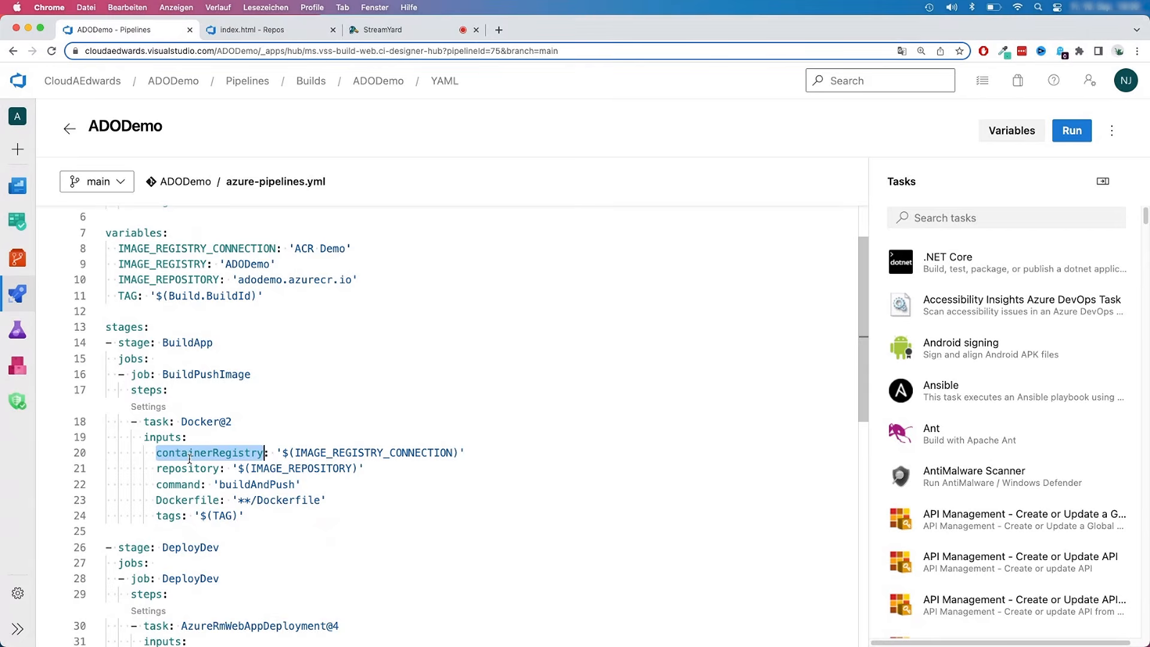
left_click(245, 456)
double_click(193, 422)
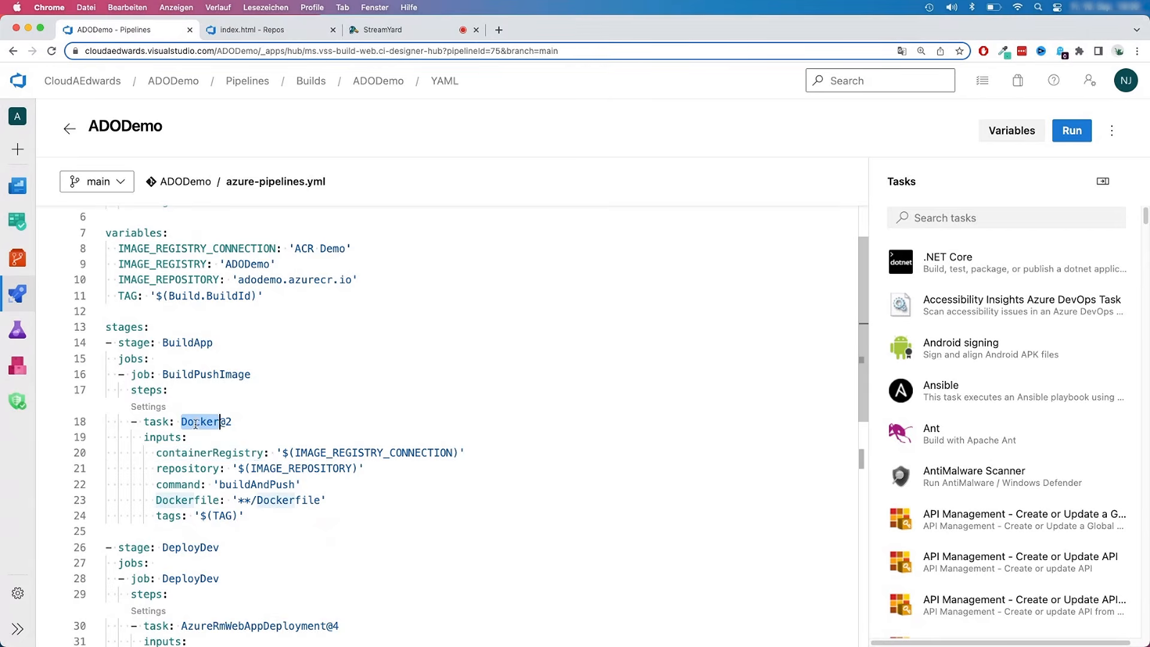
left_click_drag(295, 453, 434, 454)
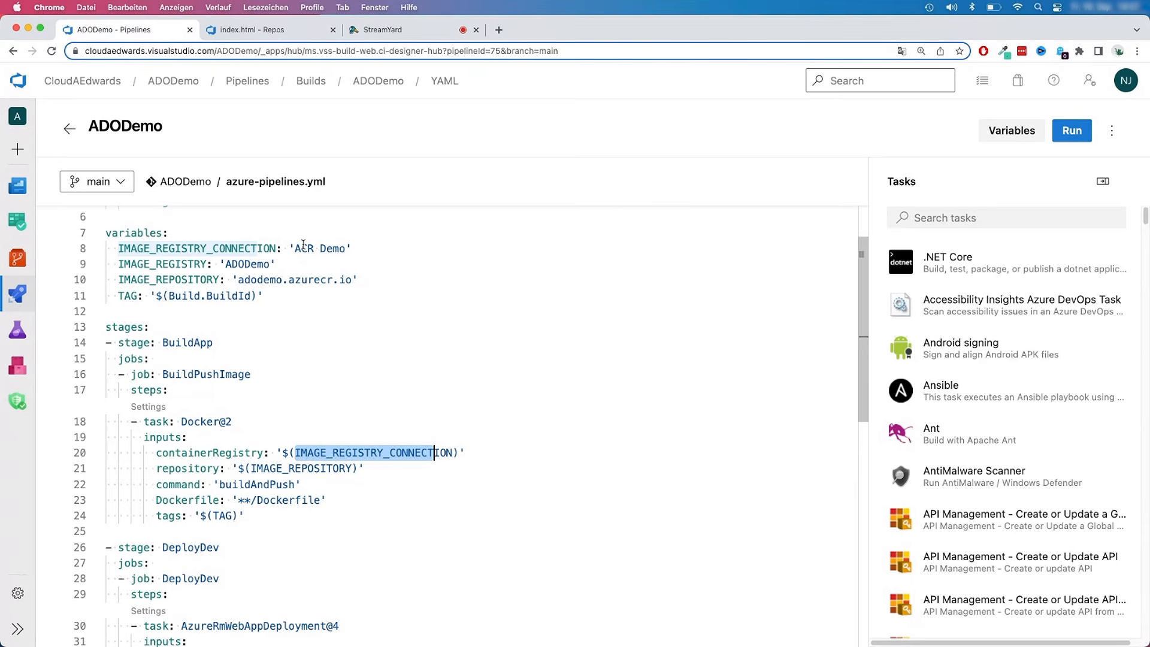
left_click_drag(293, 248, 347, 248)
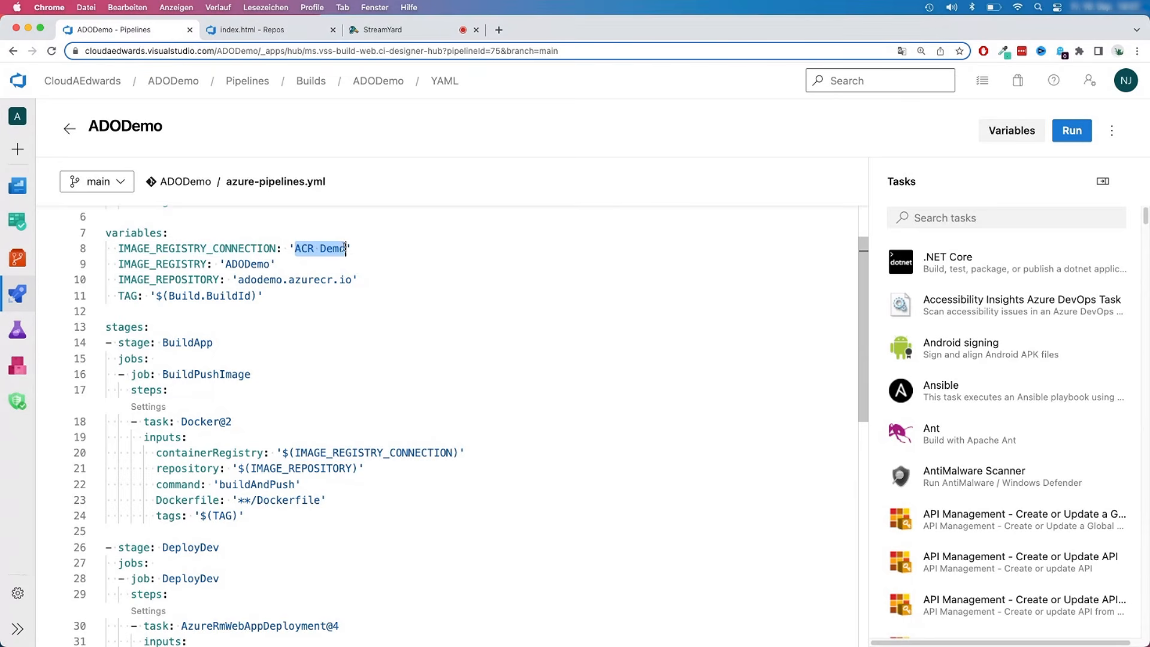
left_click(275, 248)
left_click(238, 247)
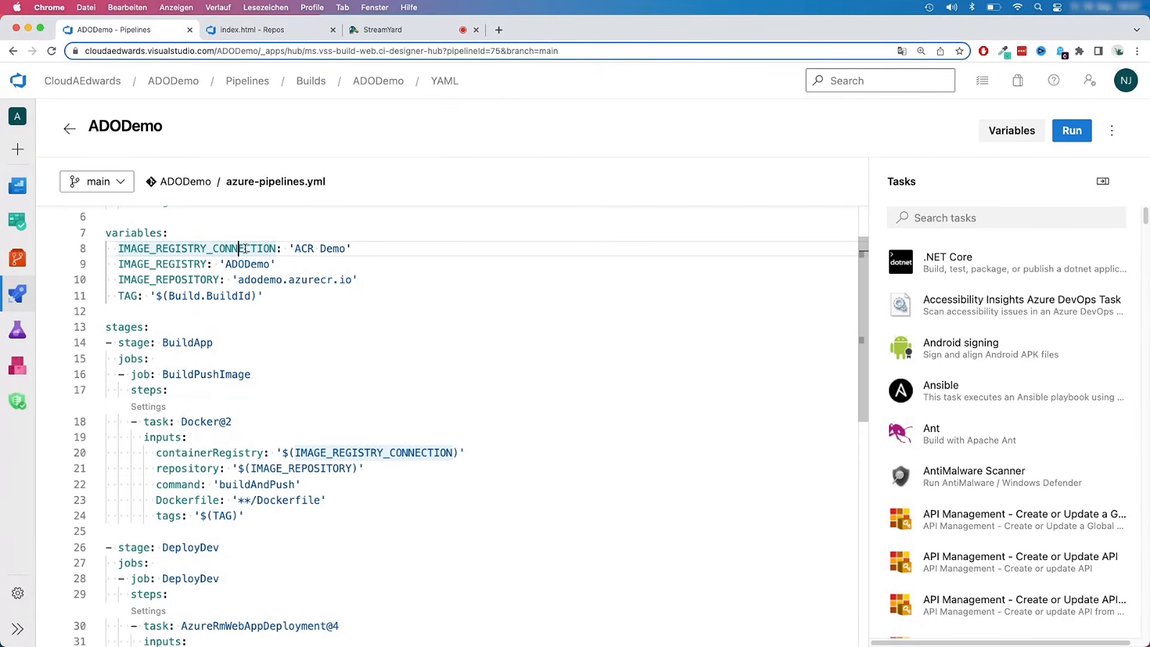
double_click(245, 248)
left_click_drag(340, 248, 298, 251)
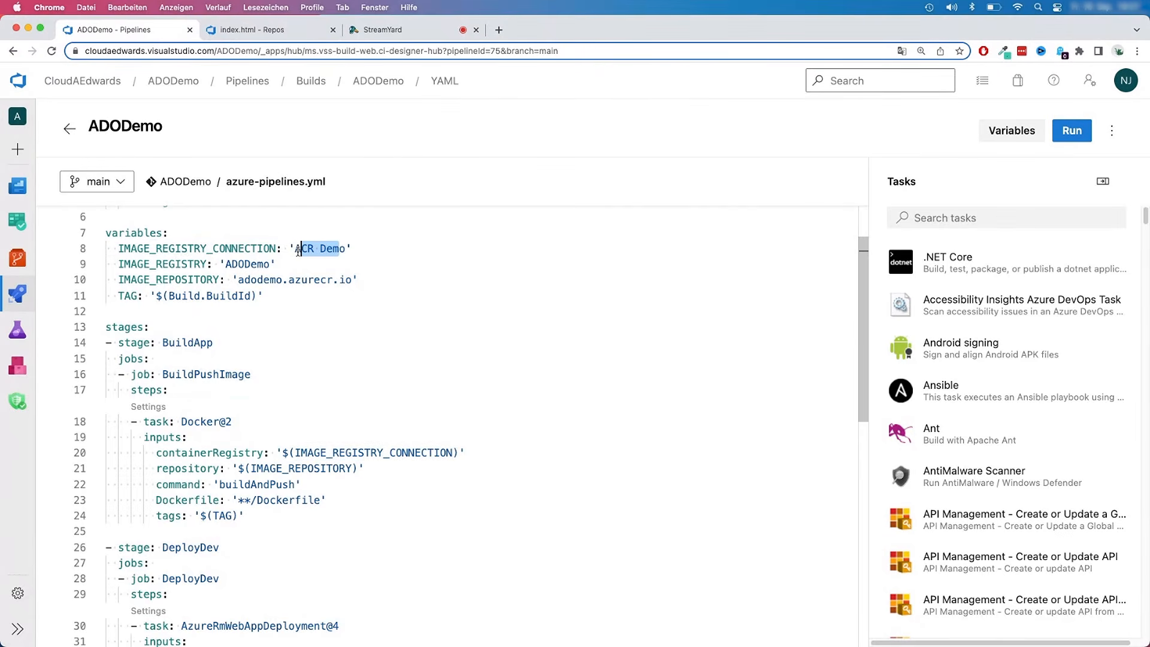
- Examine the deploy task's DockerNamespace input and trace its IMAGE_REGISTRY reference back to the variables block
scroll(287, 419, "down", 5)
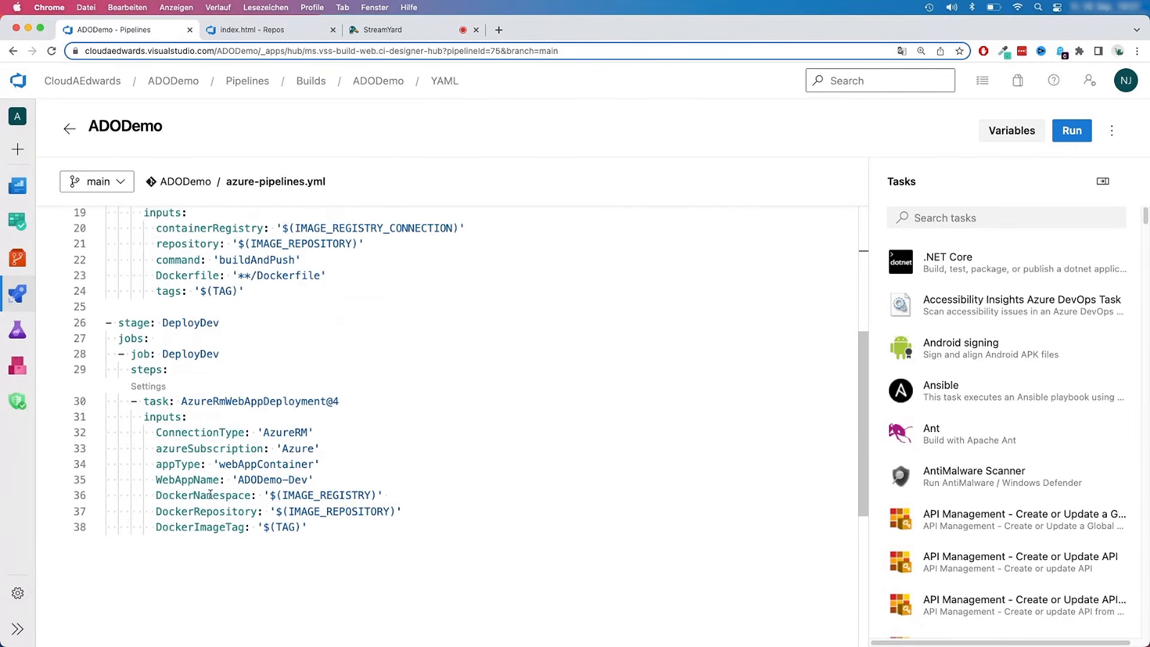
double_click(210, 494)
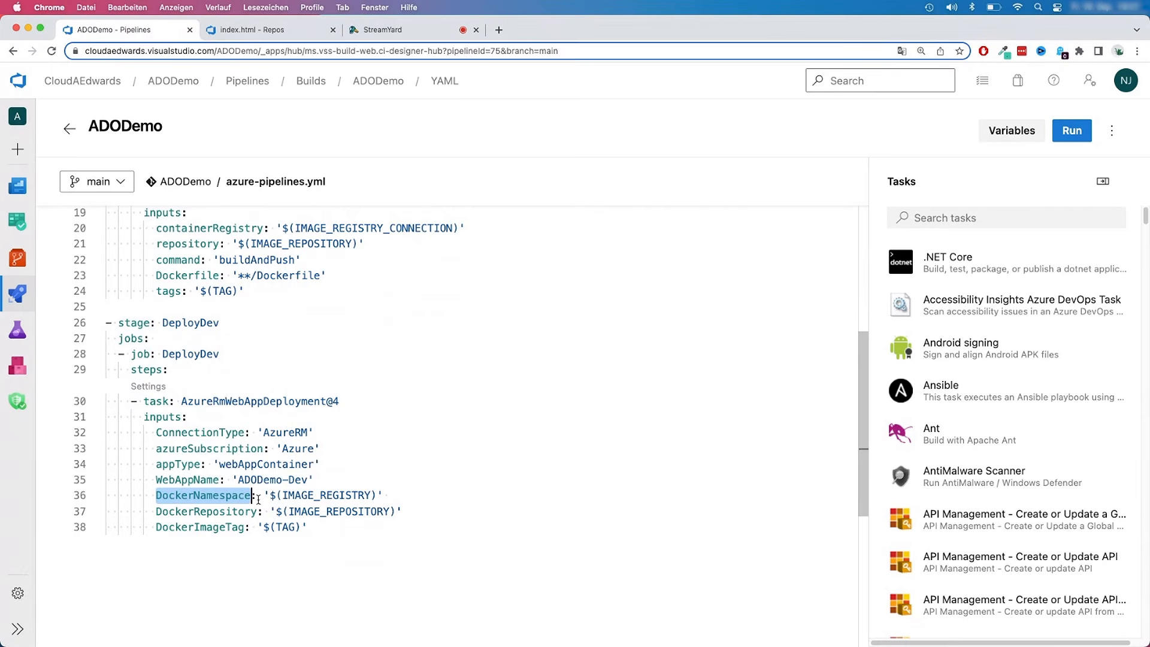
double_click(296, 495)
scroll(239, 359, "up", 5)
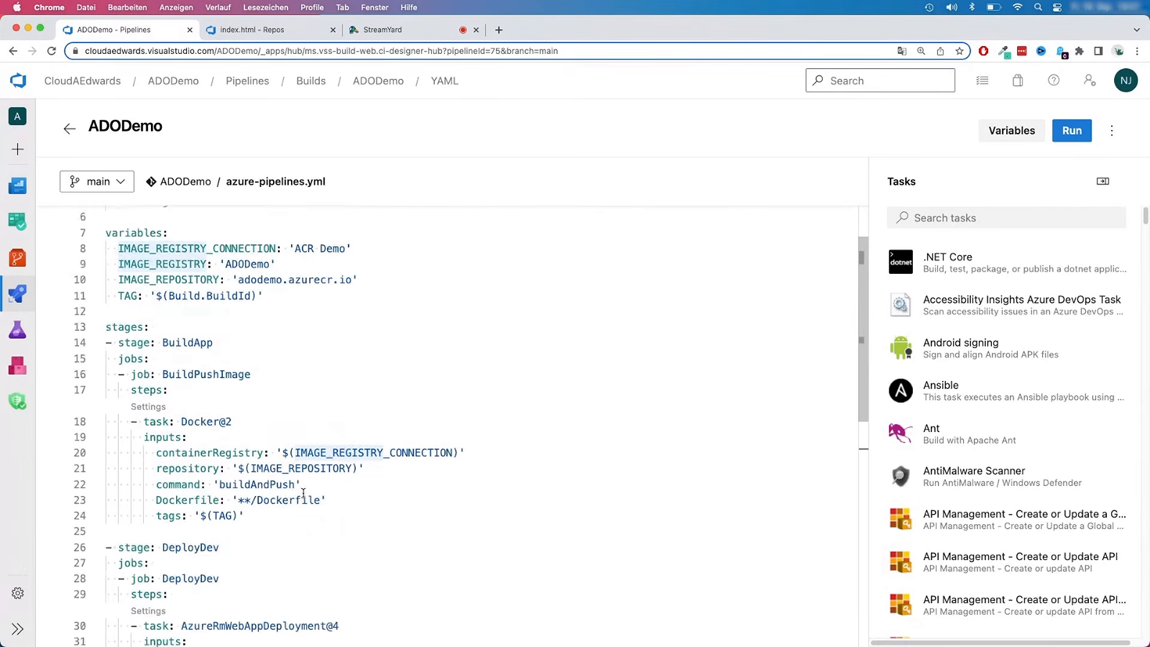
left_click(188, 339)
double_click(155, 341)
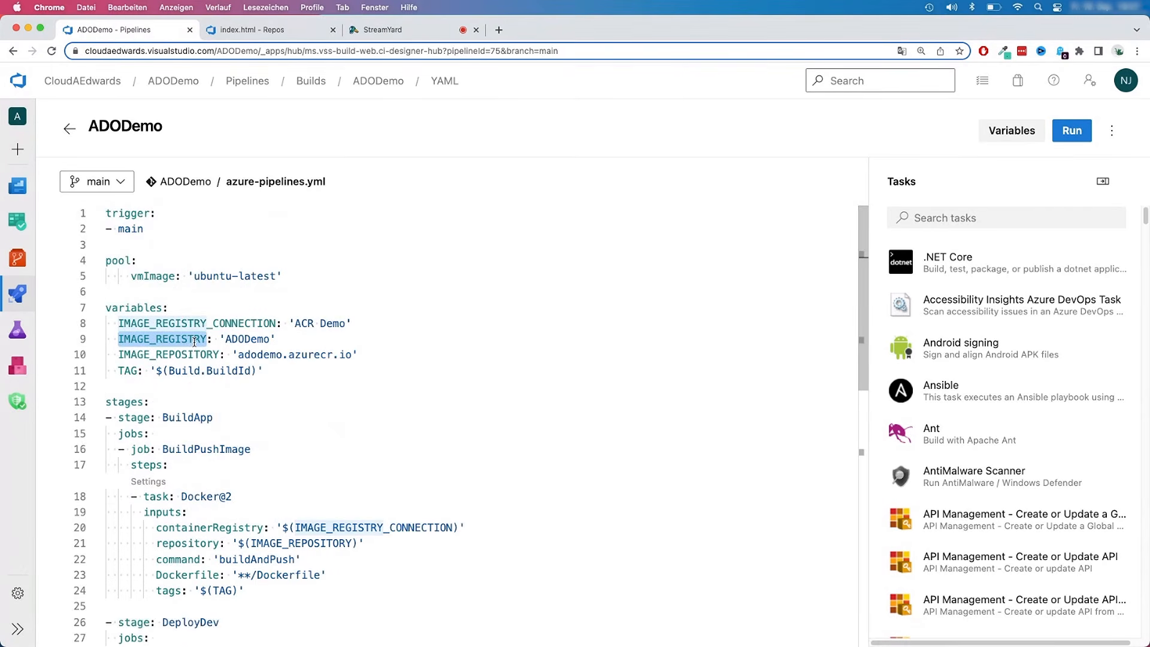
double_click(246, 338)
left_click(272, 340)
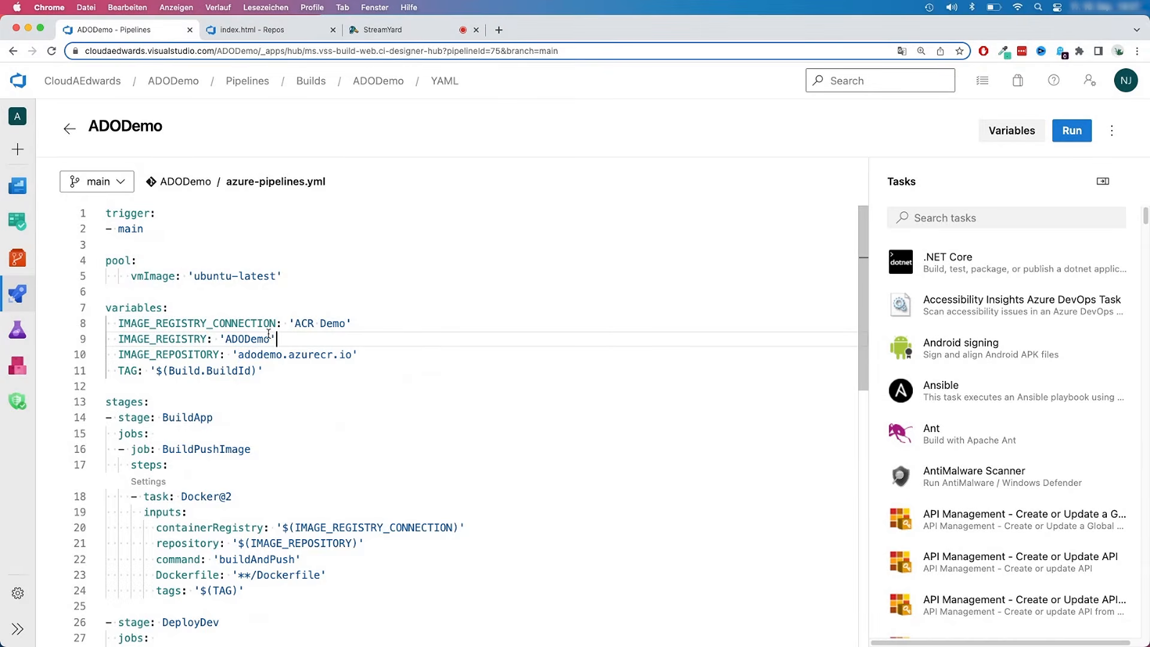
double_click(183, 338)
- Compare the variable references in the Docker task's containerRegistry input and the deploy task's DockerNamespace input
scroll(253, 340, "down", 2)
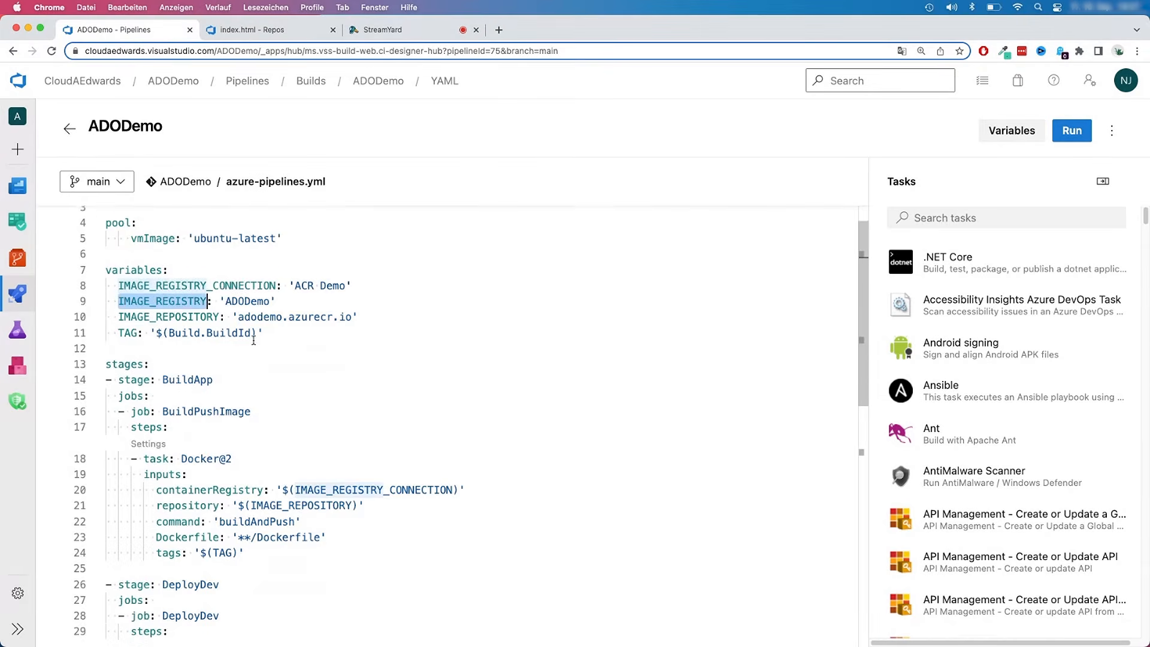
scroll(253, 339, "down", 5)
double_click(225, 378)
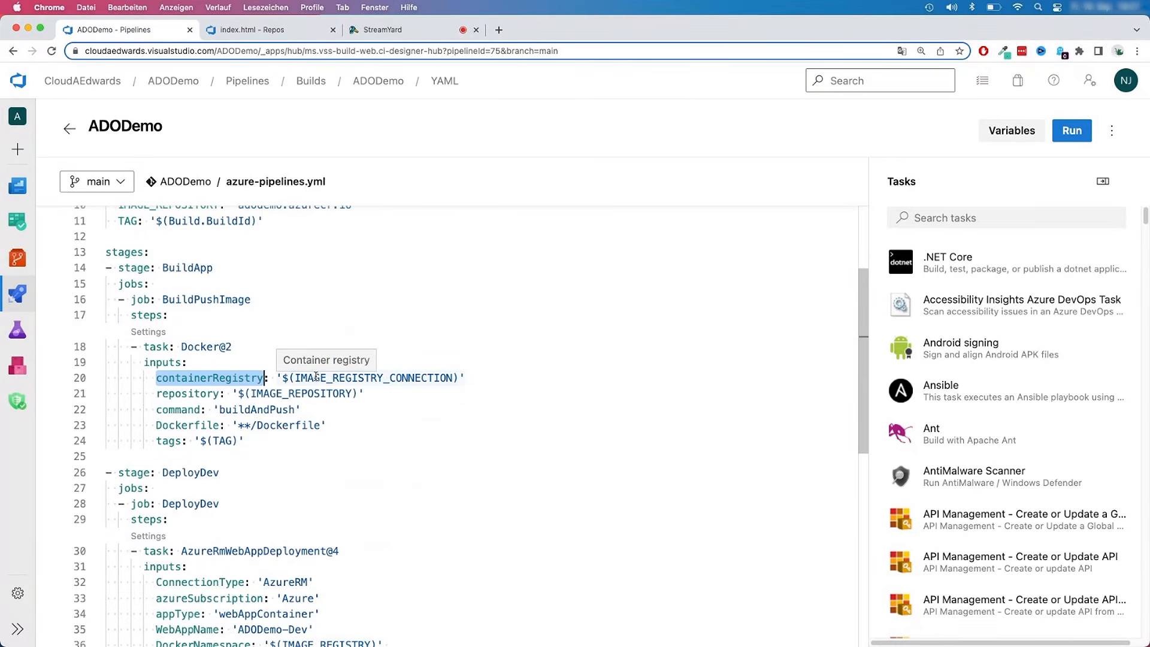
scroll(316, 376, "down", 6)
double_click(252, 495)
left_click(317, 491)
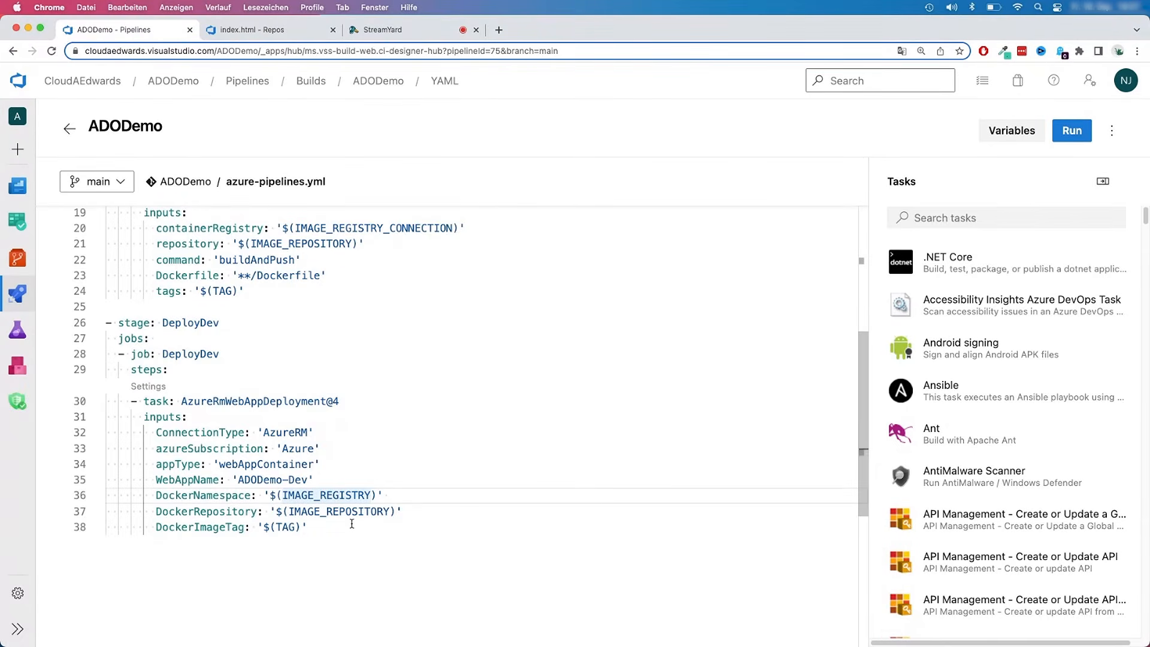
scroll(353, 515, "up", 5)
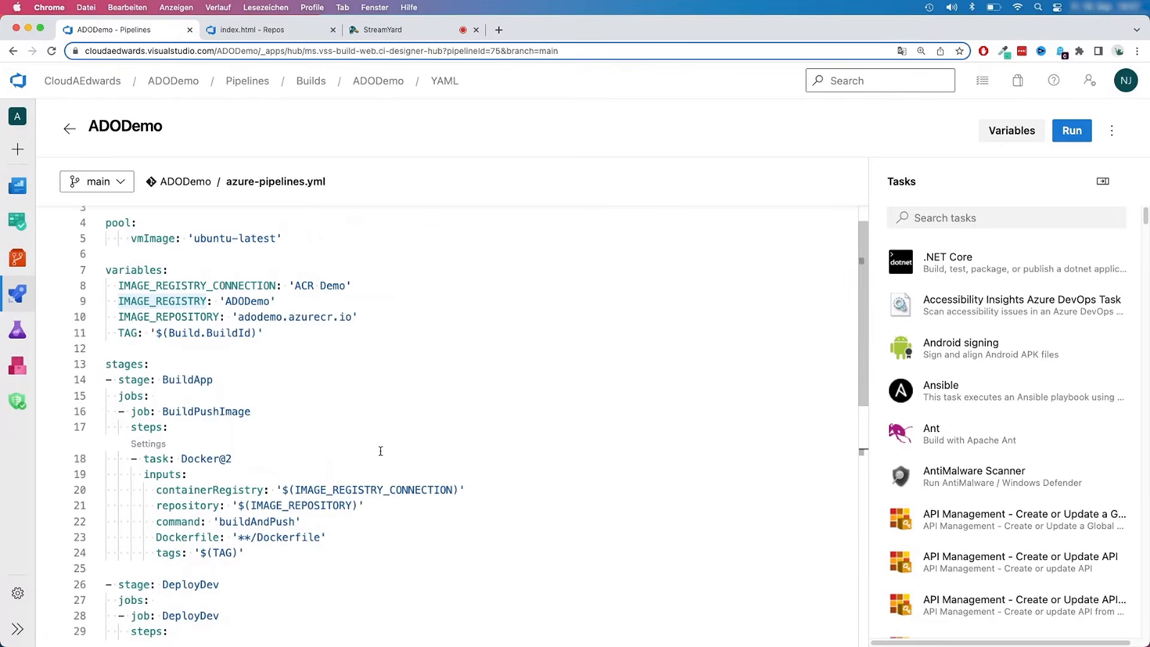
- Check the deployed demo website's header text and the latest production build in the ADODemo-Dev app's deployment history in the Azure portal
scroll(380, 451, "down", 5)
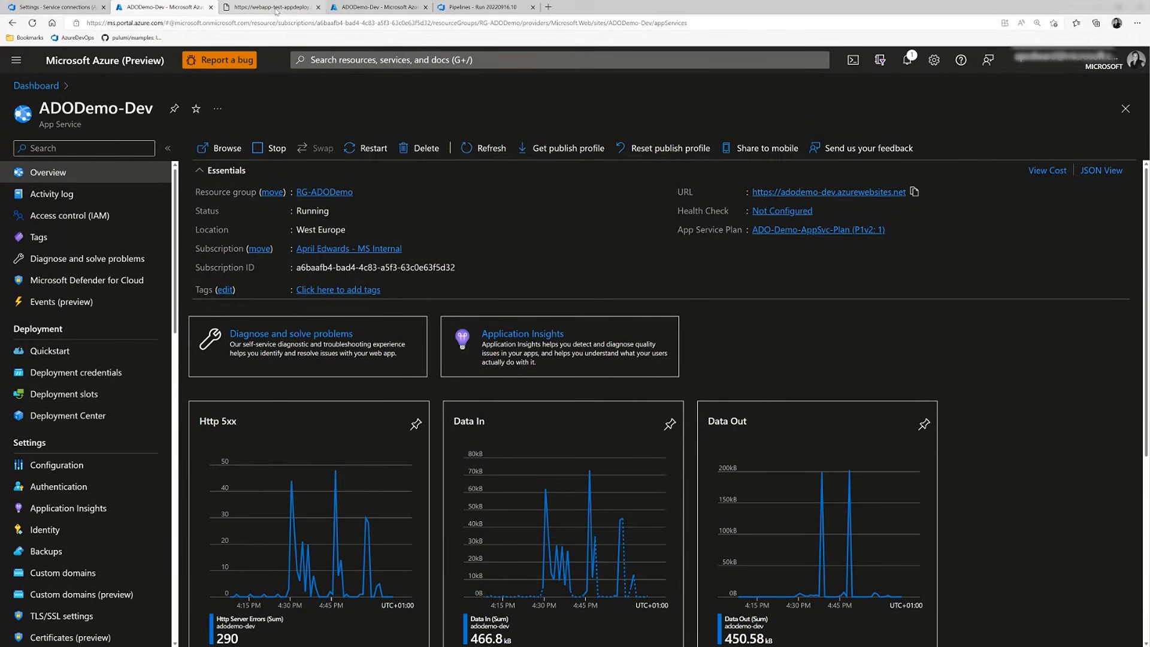
left_click(275, 8)
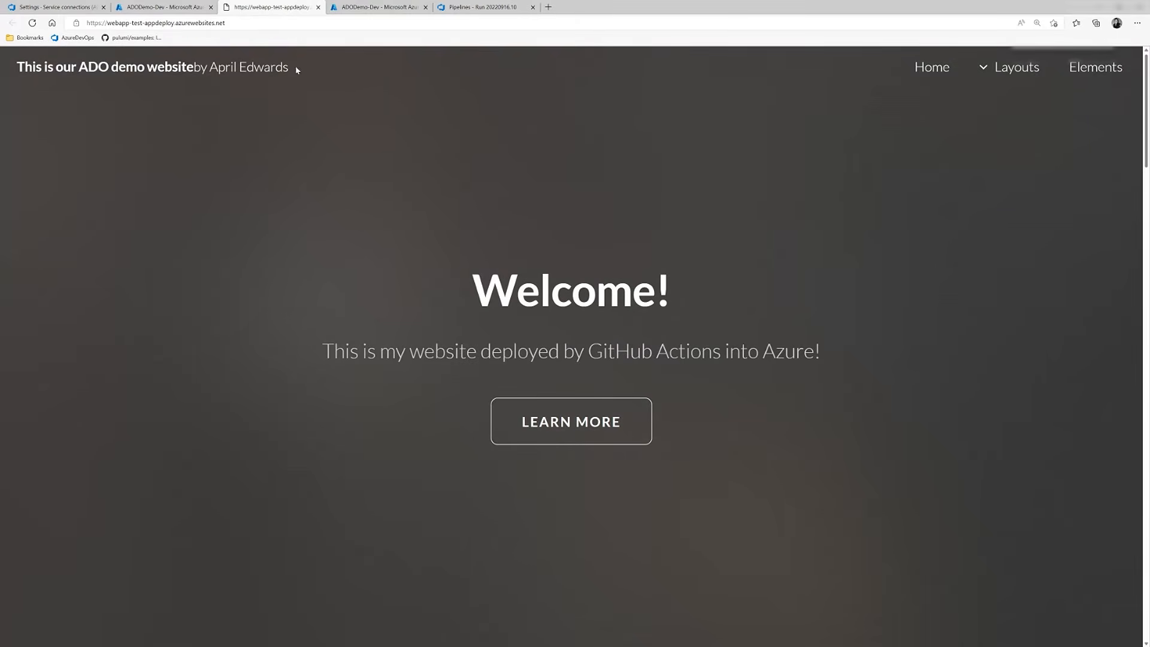
mouse_move(281, 69)
left_mouse_down()
mouse_move(188, 72)
mouse_move(290, 72)
mouse_move(278, 77)
left_mouse_up()
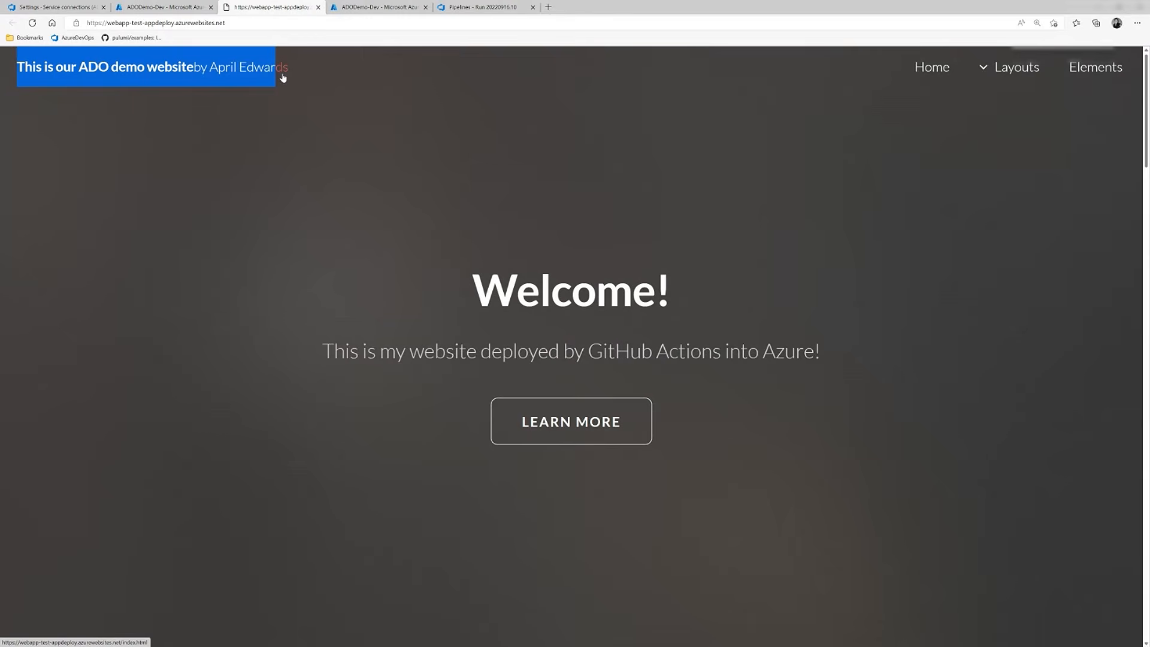
left_click(367, 6)
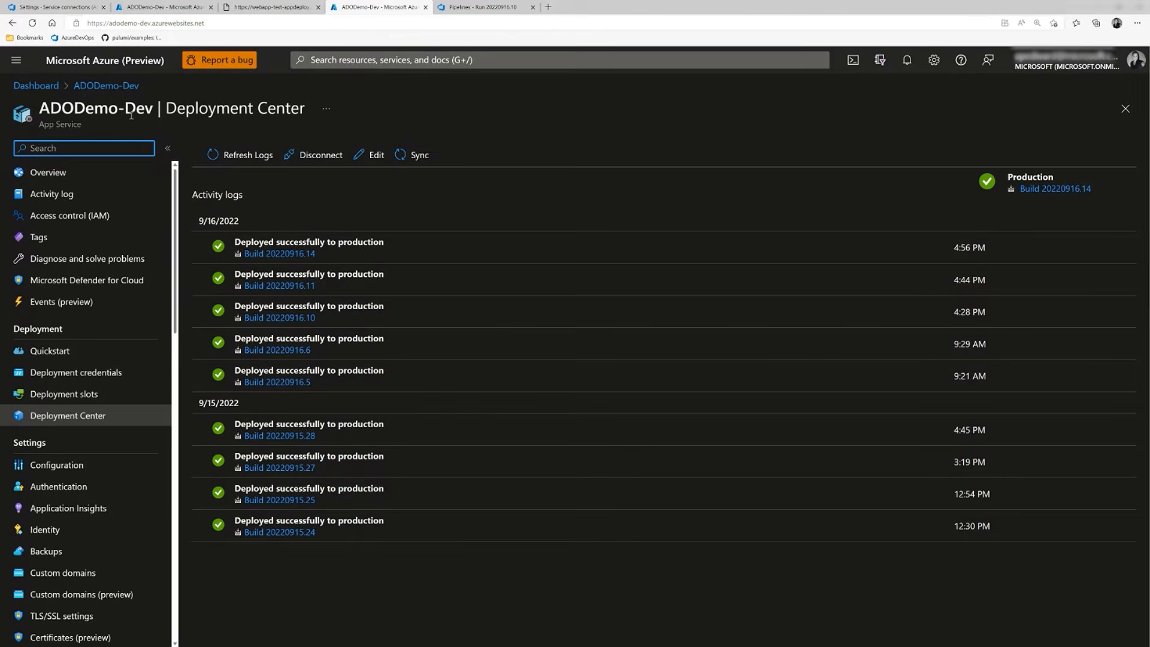
left_click(286, 254)
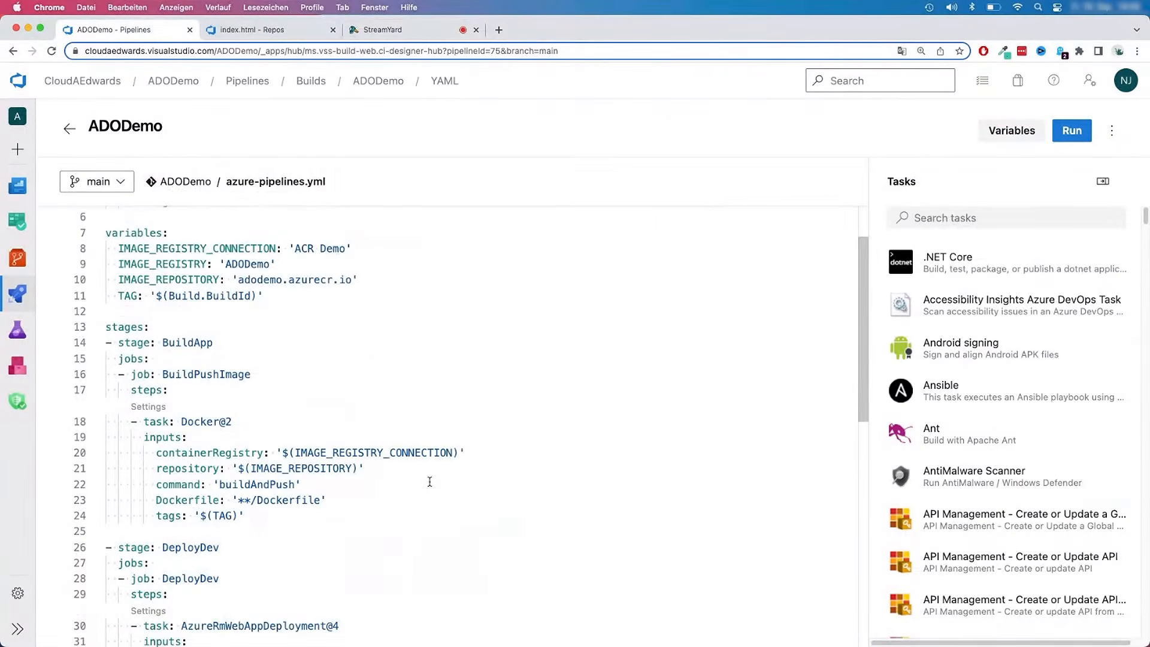
- Add a copy of the complete DeployDev stage at the end of azure-pipelines.yml, separated by a blank line and without indentation
scroll(429, 482, "down", 6)
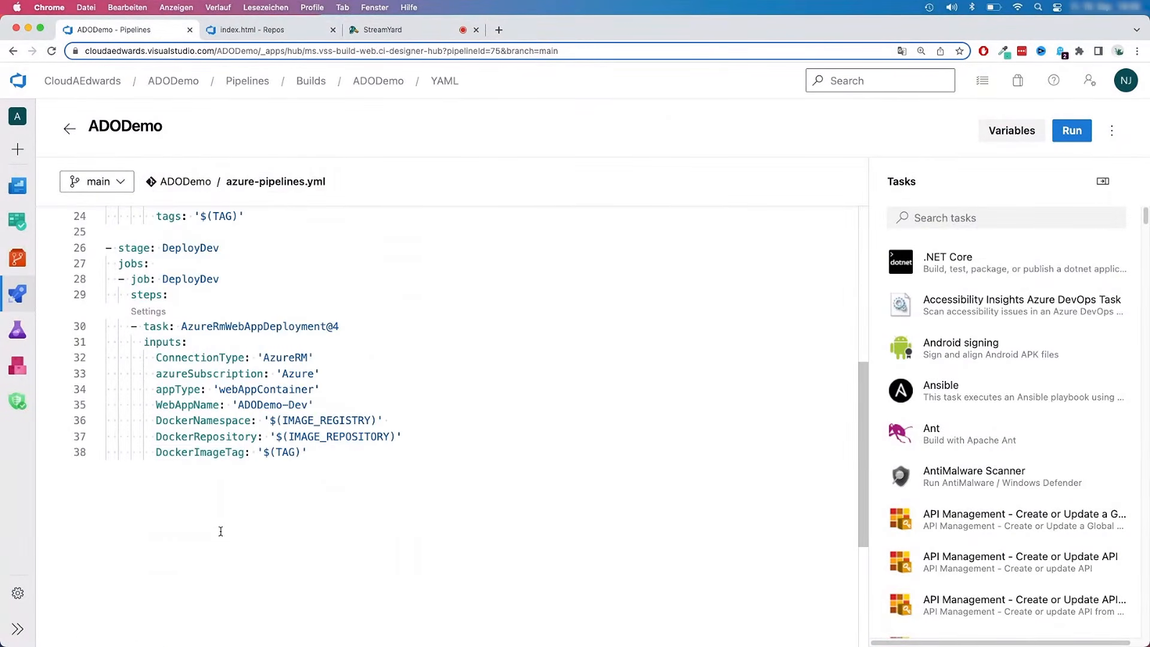
left_click(220, 531)
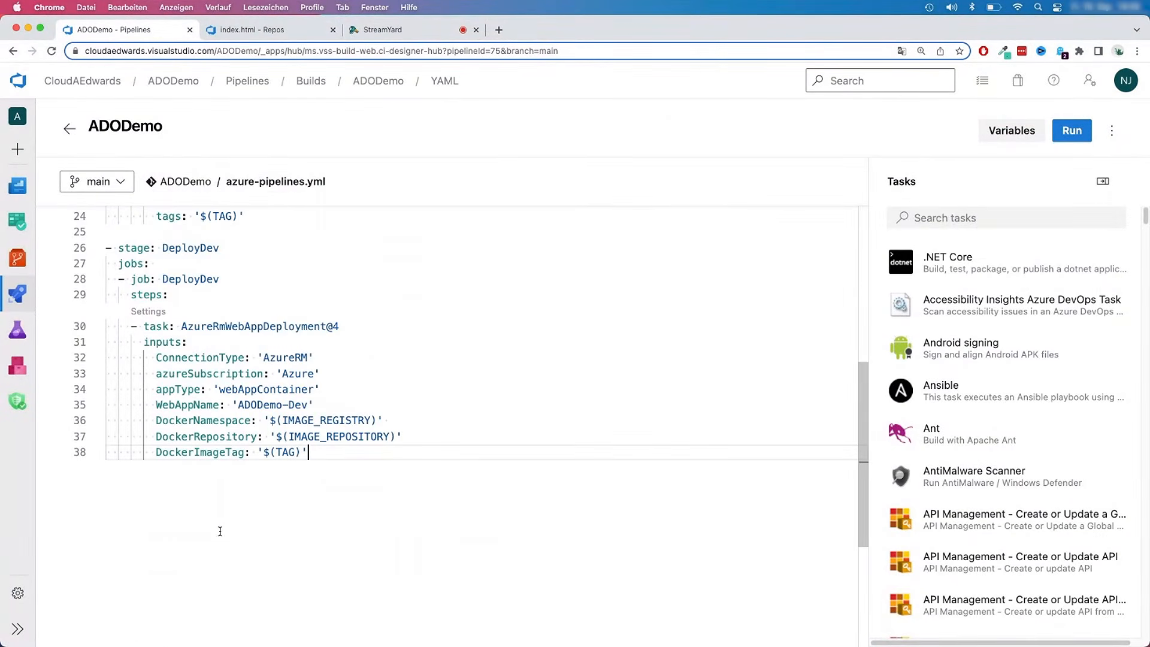
key("Return")
key("Escape")
key("BackSpace")
key("BackSpace")
key("BackSpace")
key("BackSpace")
key("Return")
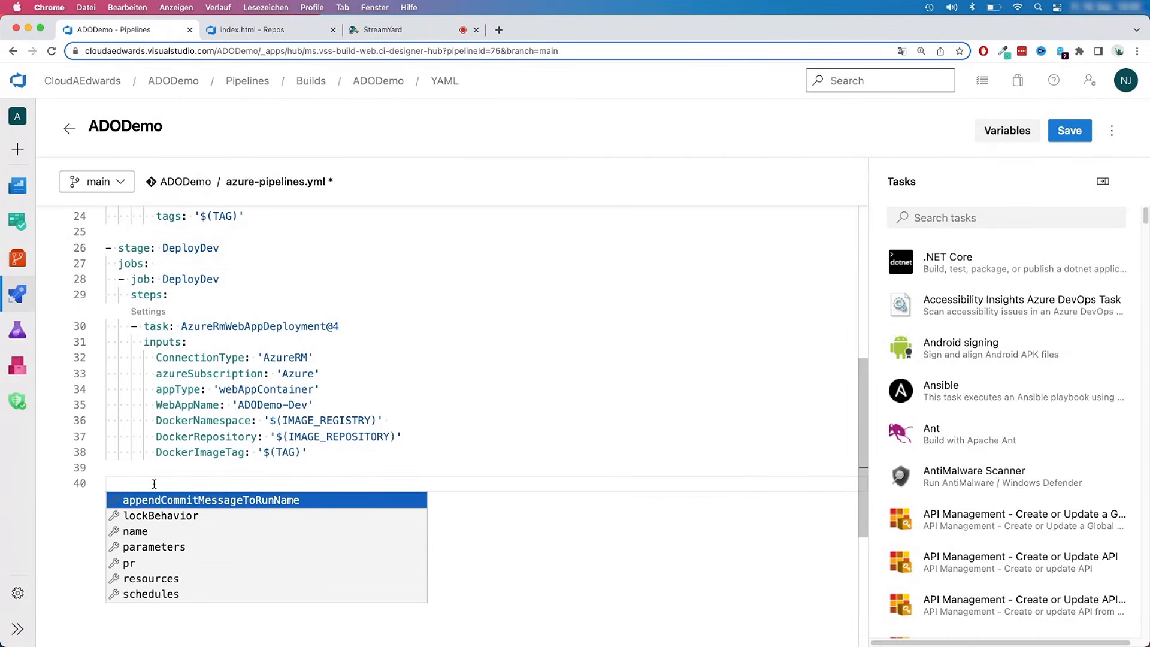
left_click_drag(106, 248, 317, 452)
key("super+c")
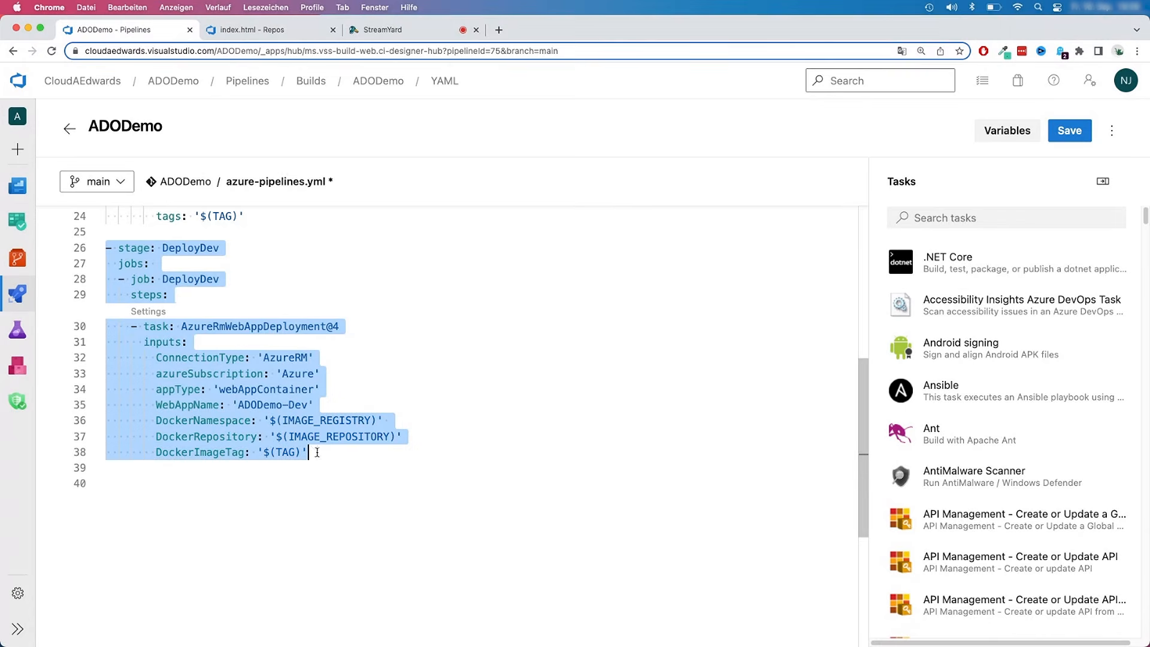
left_click(134, 501)
key("super+v")
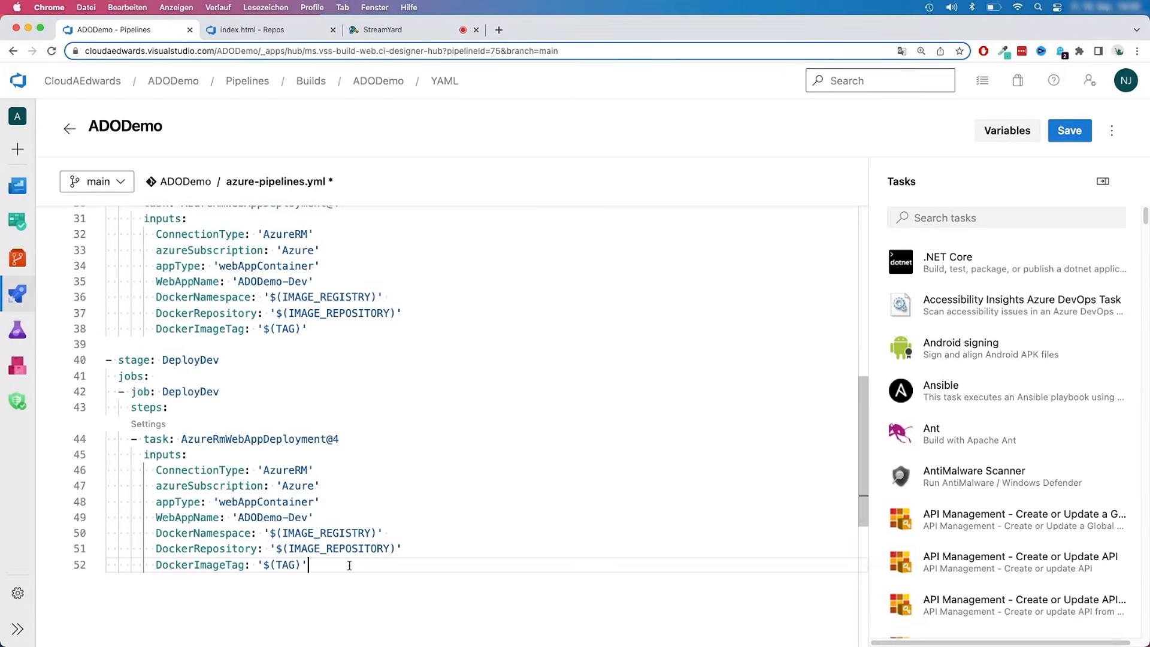
- Rename both the stage and the job in the copied block to DeployTest
left_click(200, 360)
left_click_drag(200, 360, 218, 361)
key("BackSpace")
type("Test")
left_click_drag(200, 391, 219, 391)
type("Test")
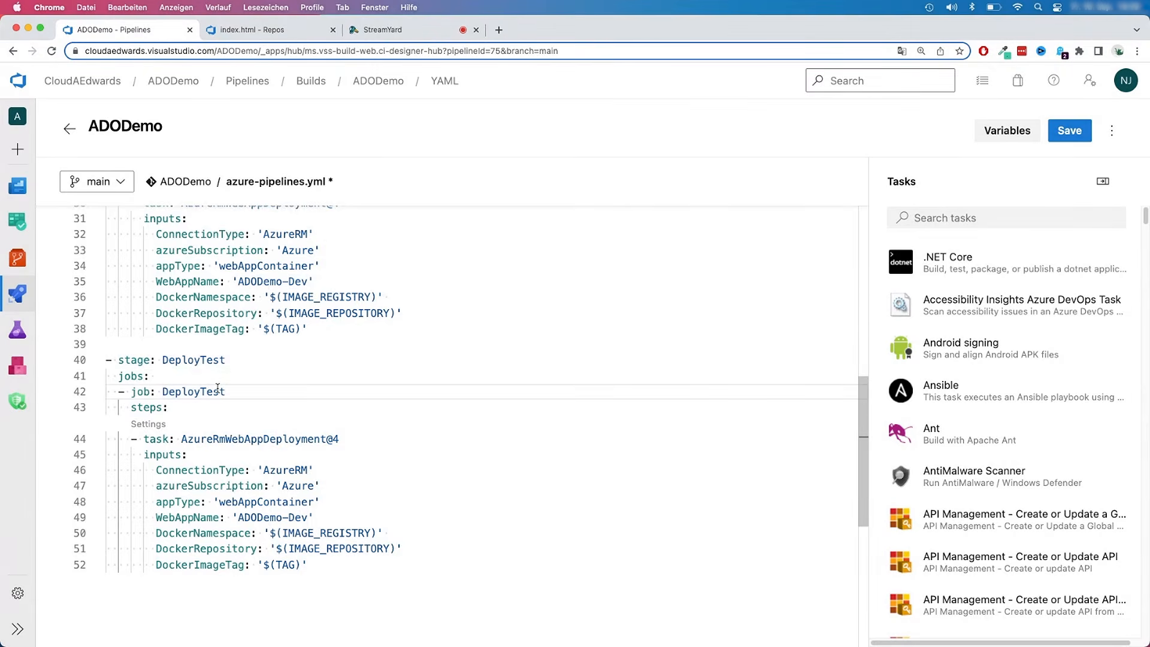
- Set the WebAppName of the DeployTest stage's AzureRmWebAppDeployment@4 task to 'ADODemo-test'
scroll(252, 457, "down", 2)
scroll(252, 457, "down", 4)
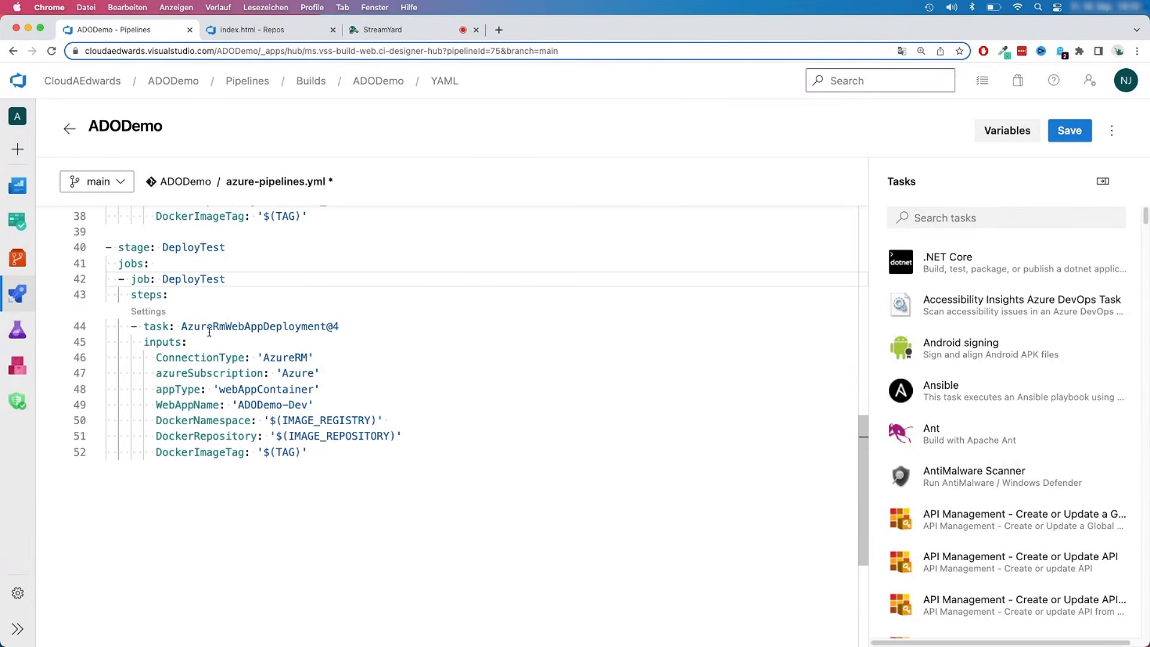
mouse_move(221, 323)
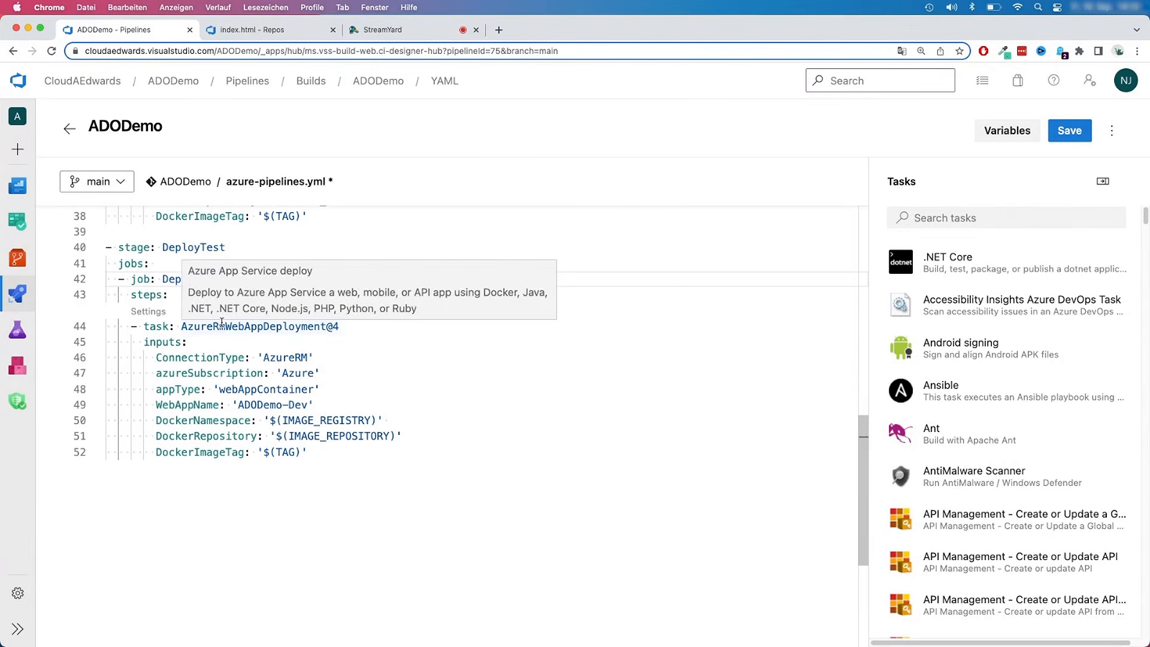
double_click(272, 330)
left_click_drag(289, 407, 309, 408)
type("test")
left_click(339, 436)
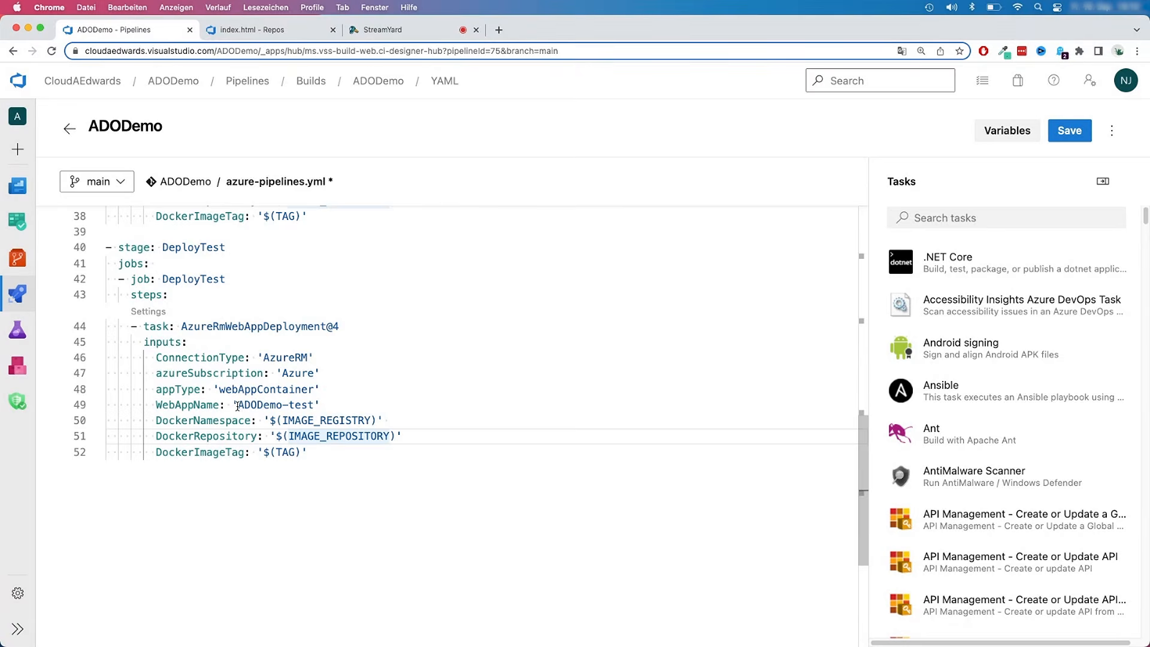
- Review the DeployTest task's WebAppName, azureSubscription and Docker inputs and compare them with the DeployDev stage
left_click_drag(238, 404, 312, 405)
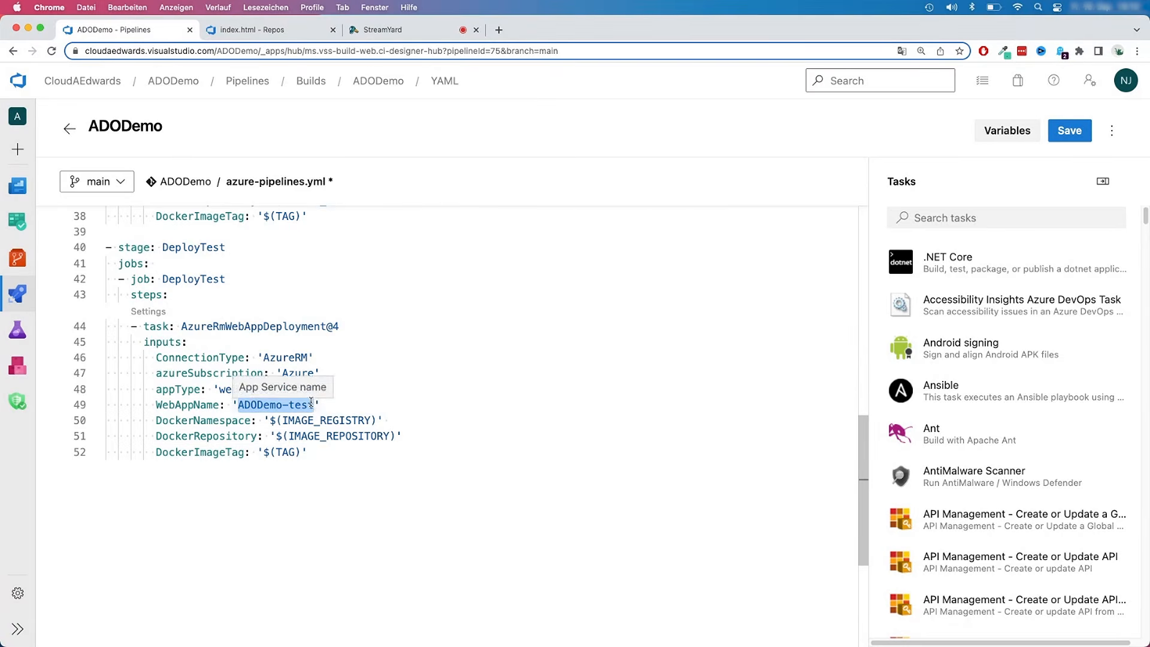
left_click(326, 422)
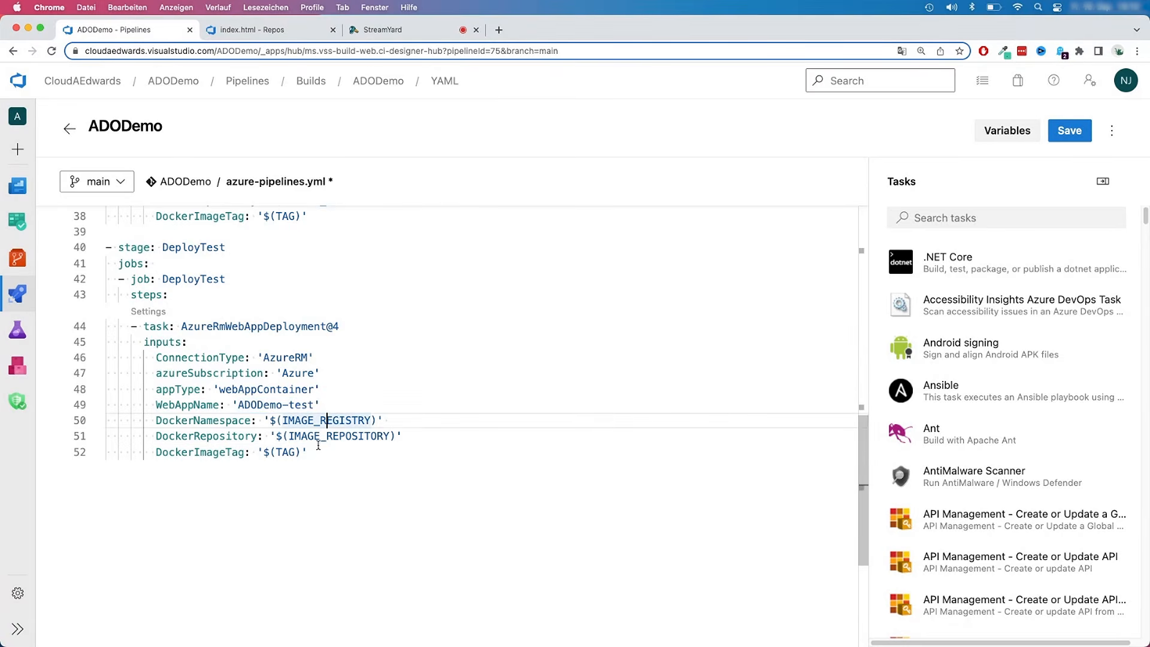
double_click(298, 375)
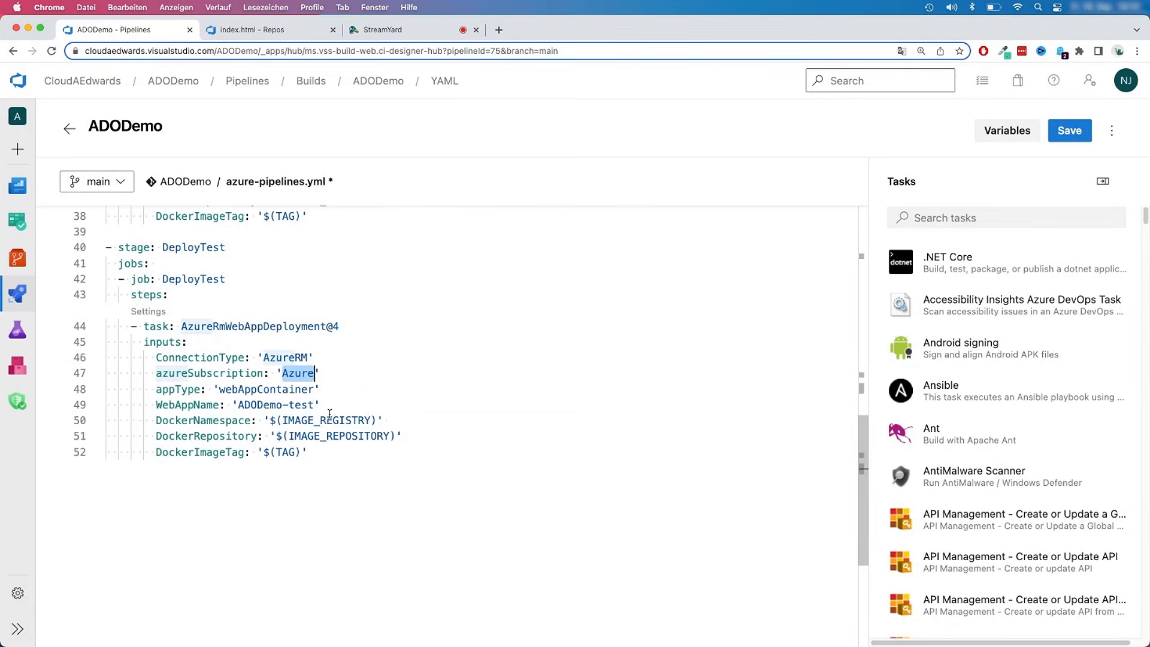
left_click(311, 446)
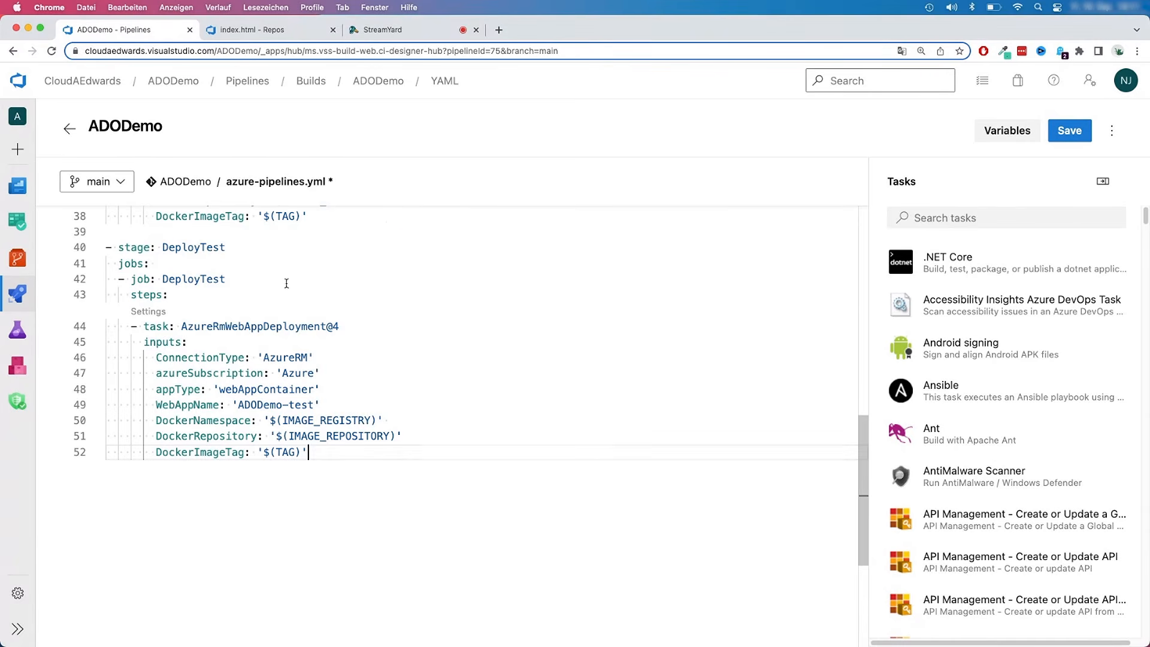
scroll(303, 328, "up", 5)
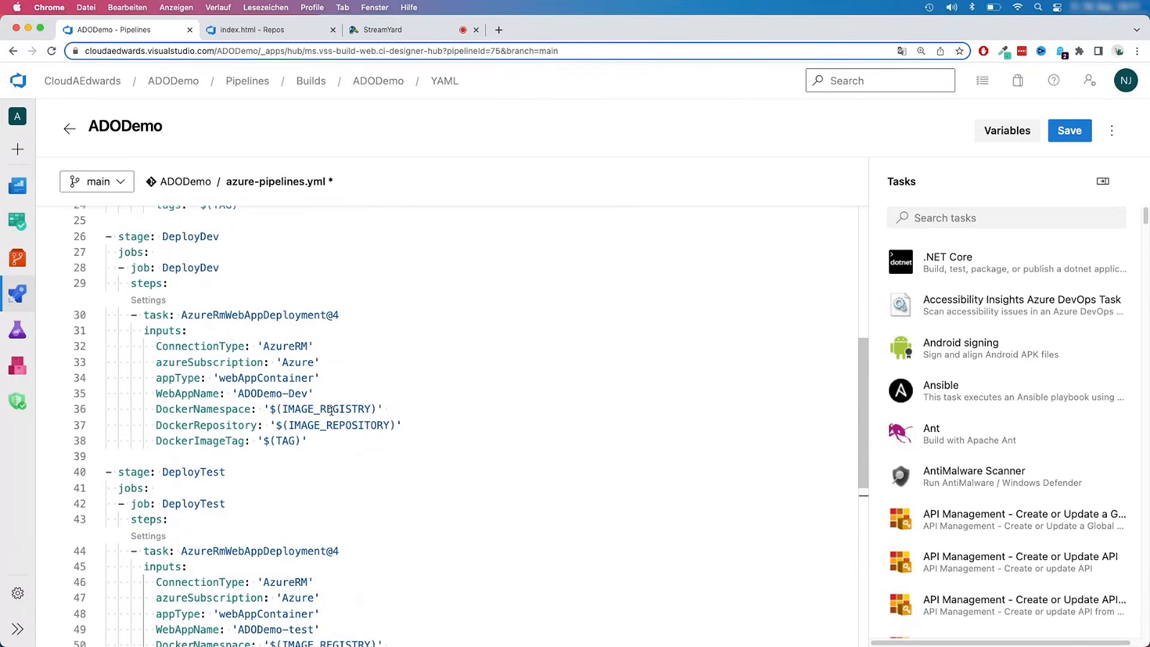
scroll(331, 413, "down", 3)
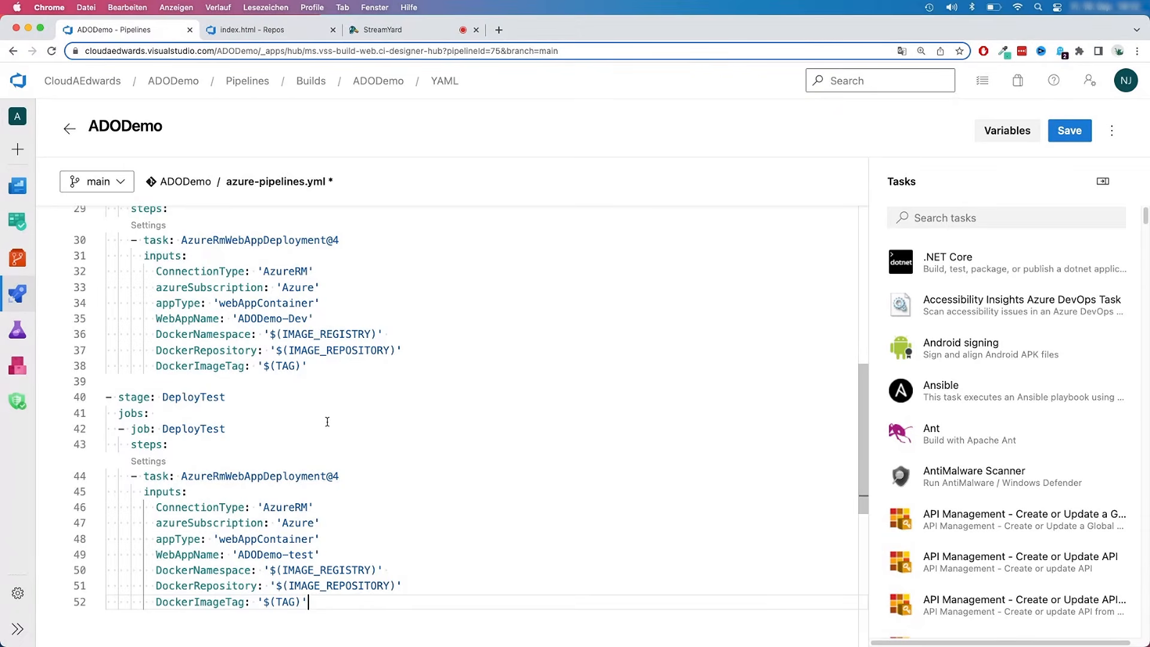
scroll(327, 421, "down", 1)
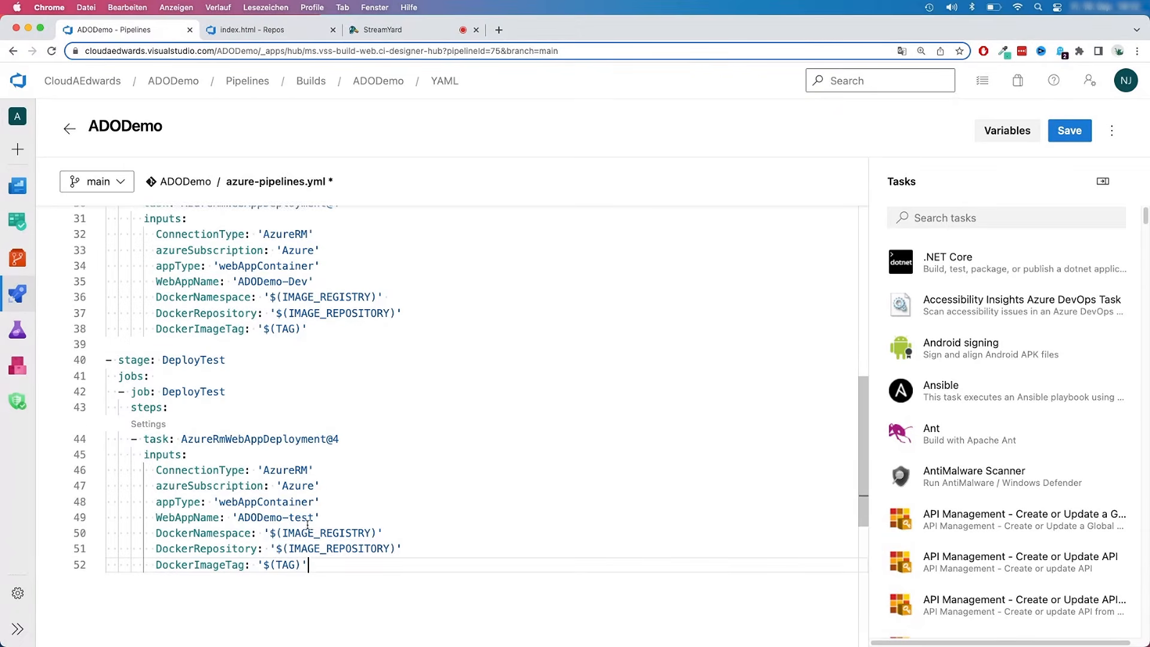
left_click(333, 506)
left_click(344, 521)
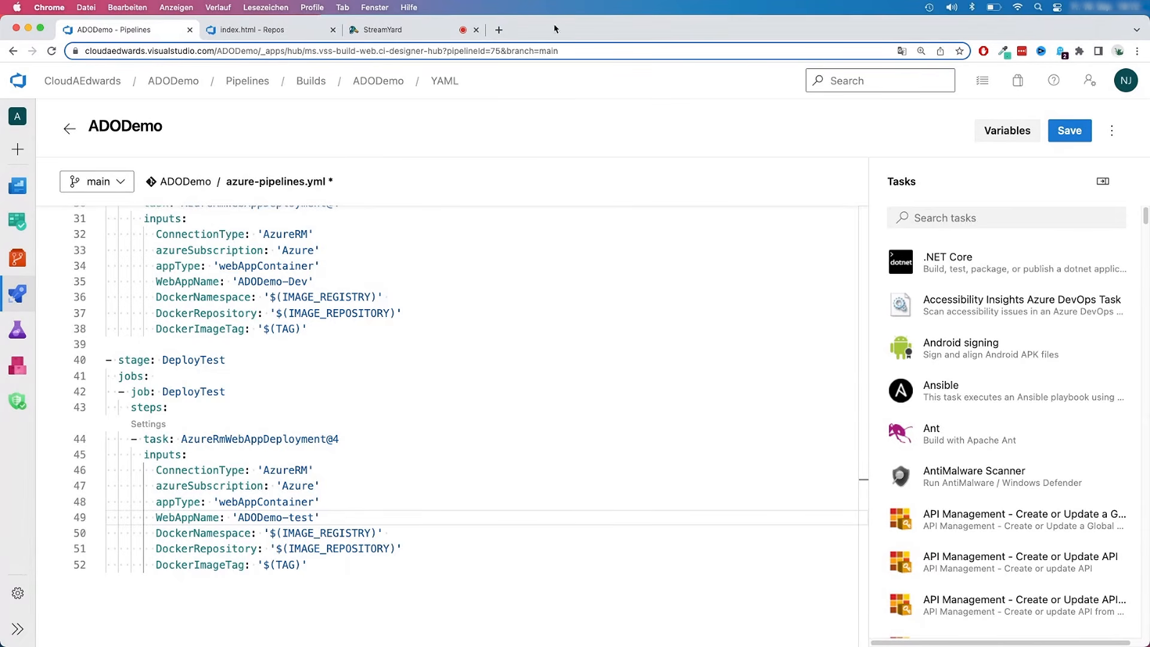
- Add the condition and(succeeded(), eq(variables['Build.Reason'], 'Schedule')) to the DeployTest stage, above its jobs
left_click(264, 382)
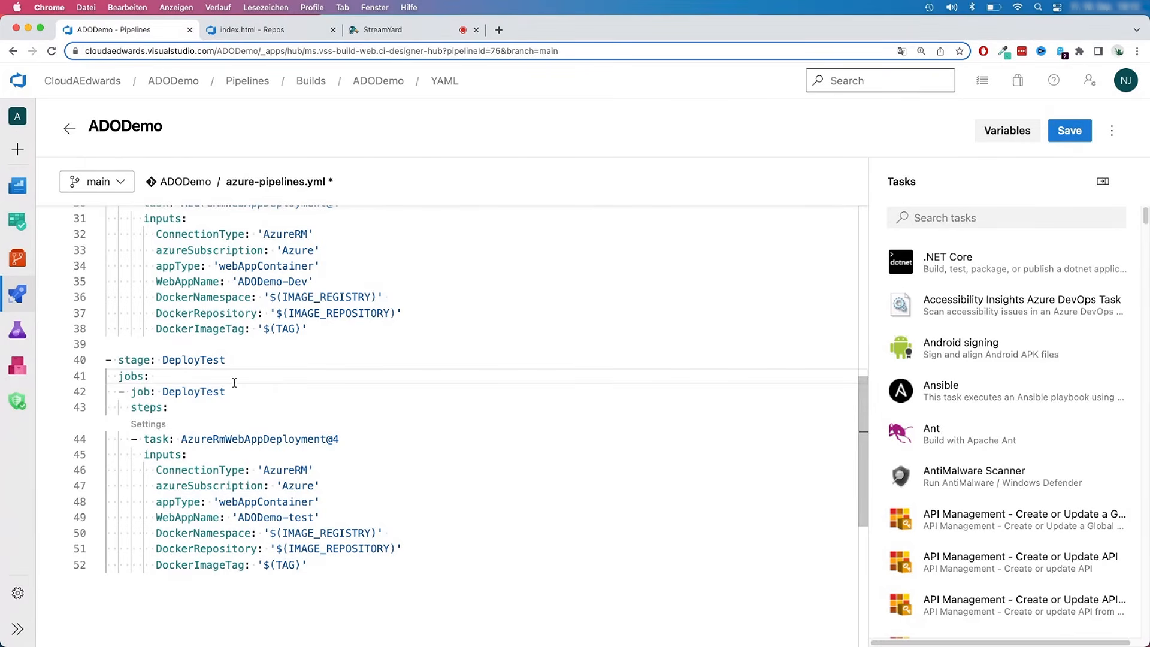
key("Return")
key("ctrl+space")
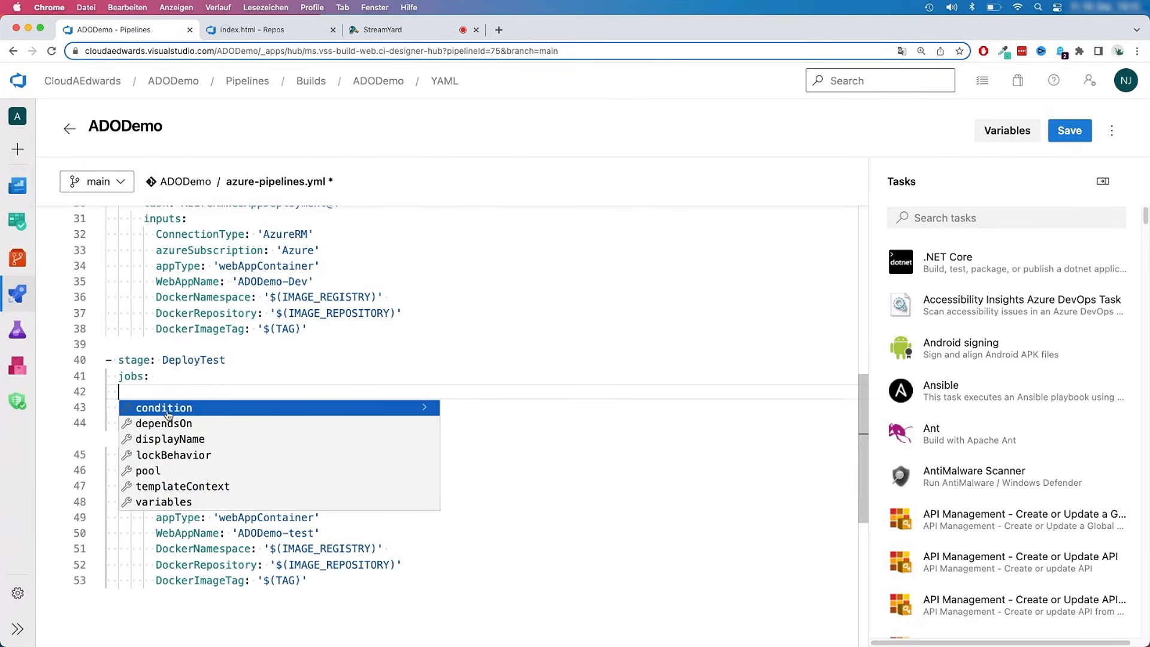
left_click(168, 413)
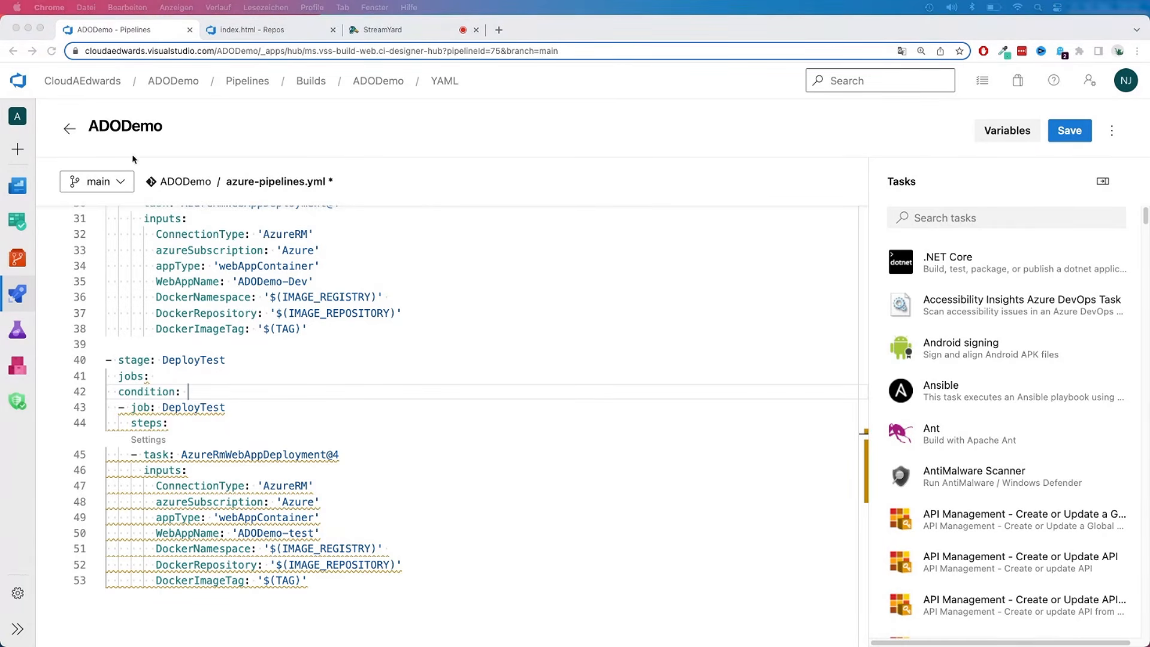
left_click(220, 389)
type("and(succeeded(), eq(variables['Build.Reason'], 'Schedule'))")
left_click(359, 423)
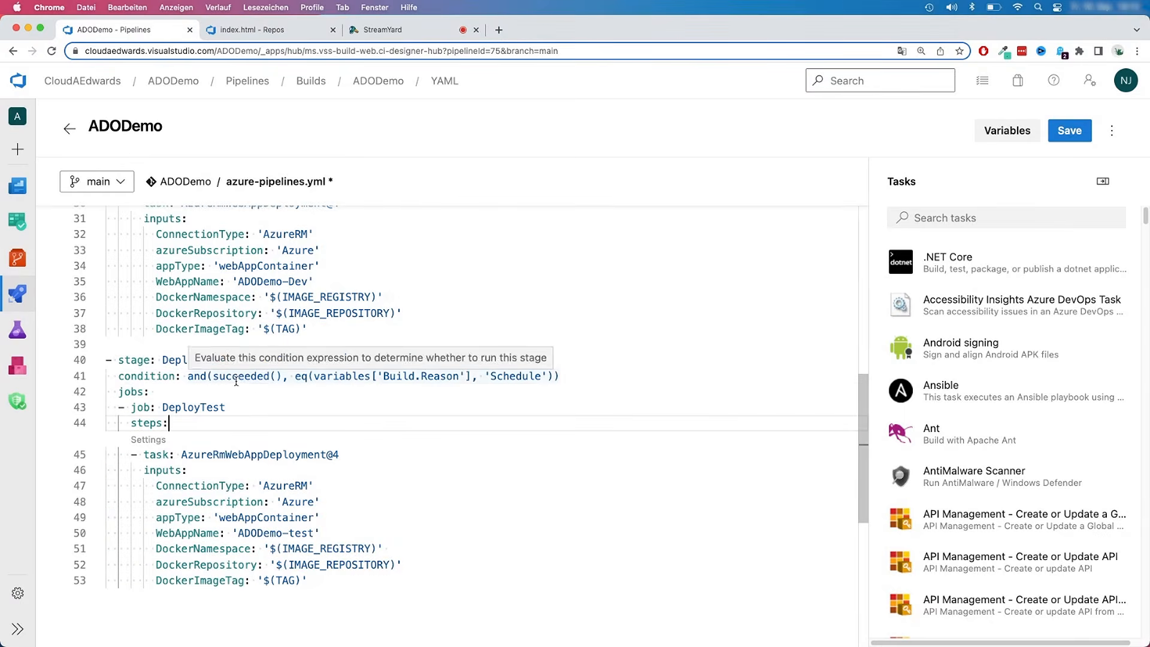
- Examine the succeeded() and 'Schedule' parts of the DeployTest condition in relation to the preceding DeployDev stage
left_click(236, 382)
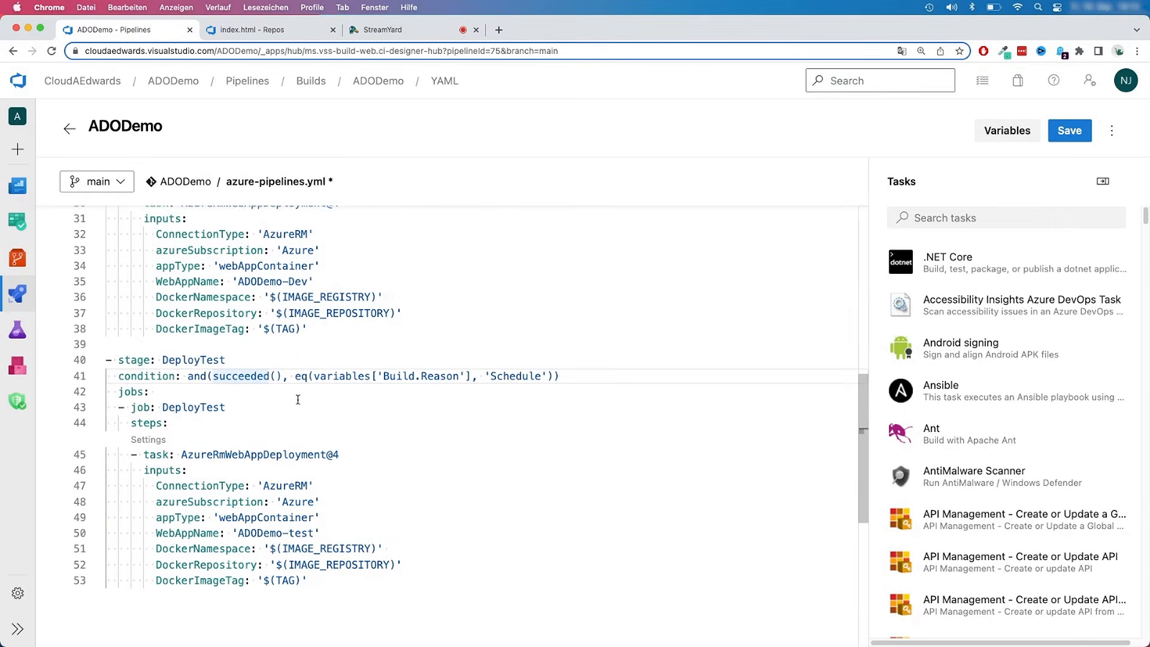
scroll(298, 400, "up", 5)
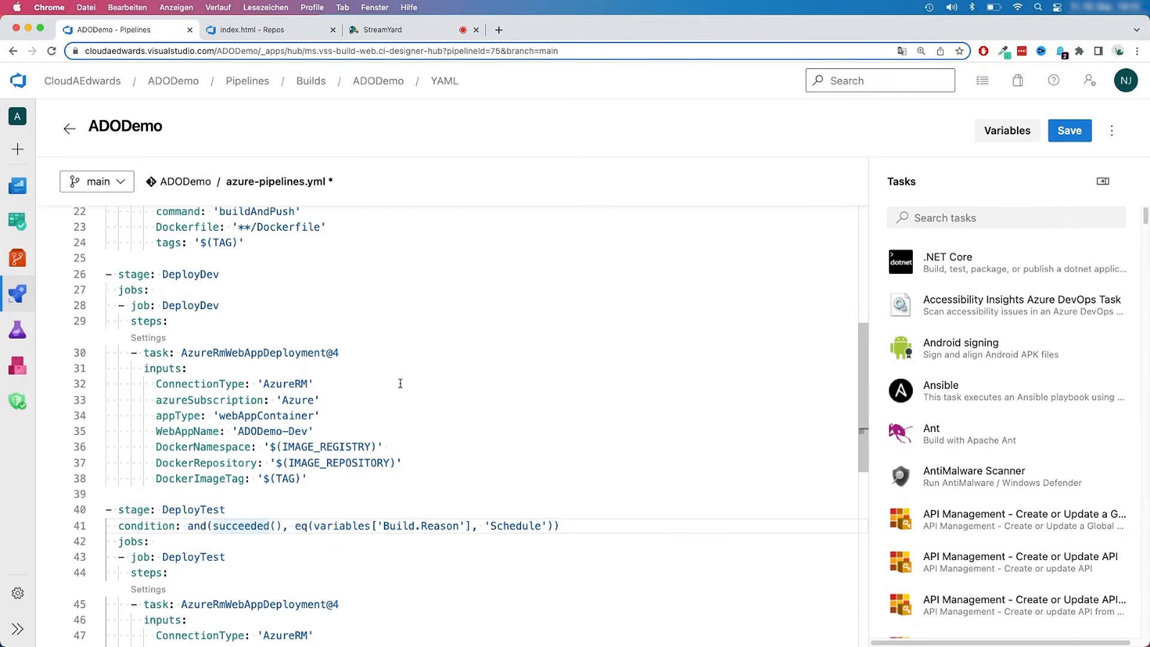
scroll(400, 383, "down", 3)
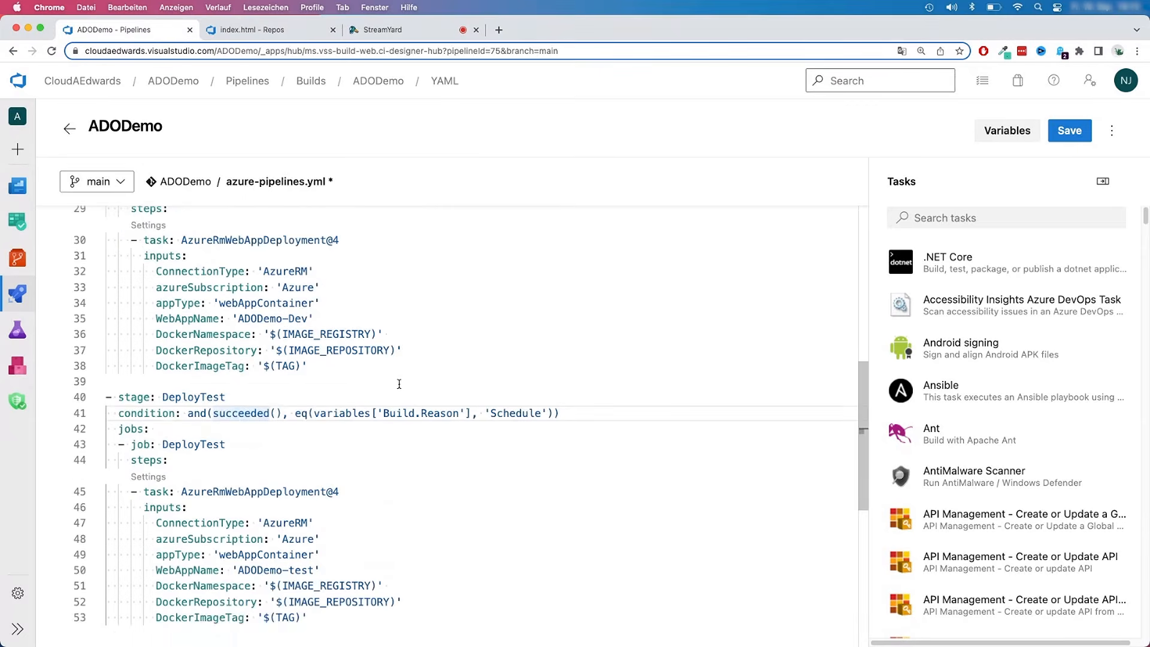
left_click(521, 417)
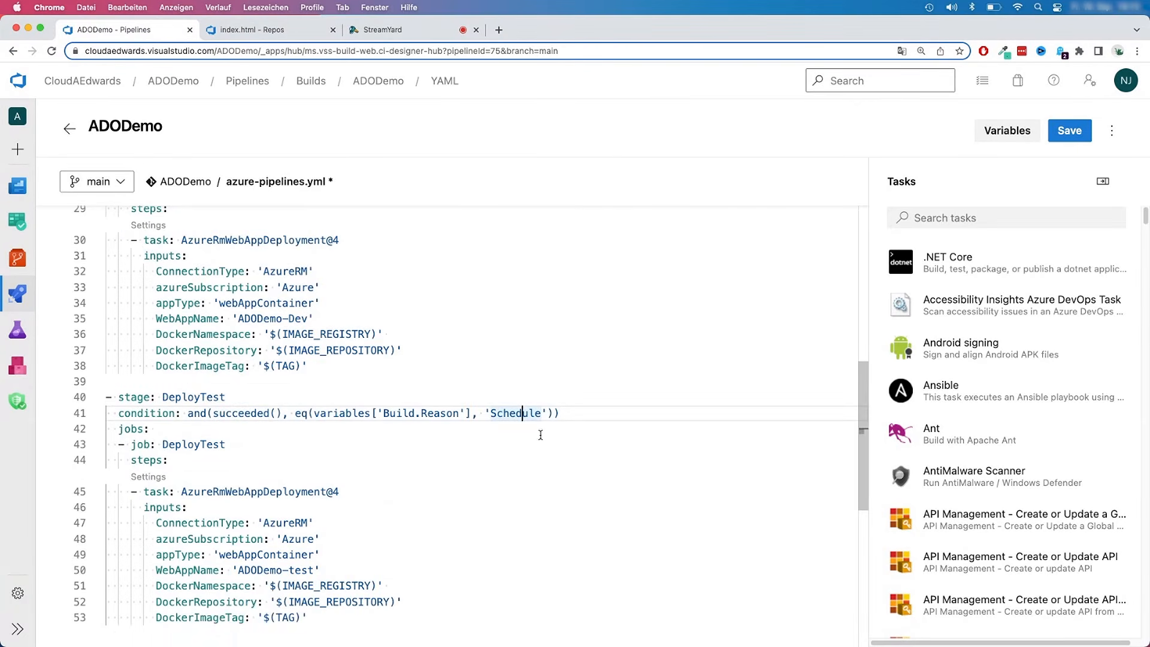
scroll(538, 433, "down", 3)
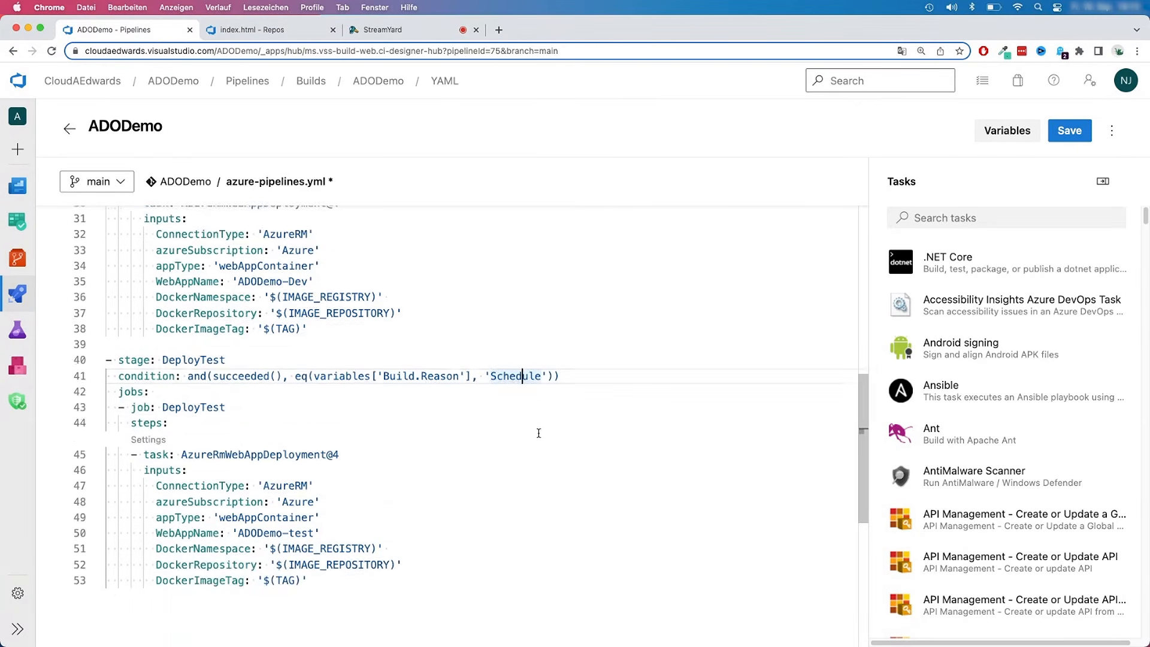
scroll(539, 433, "down", 2)
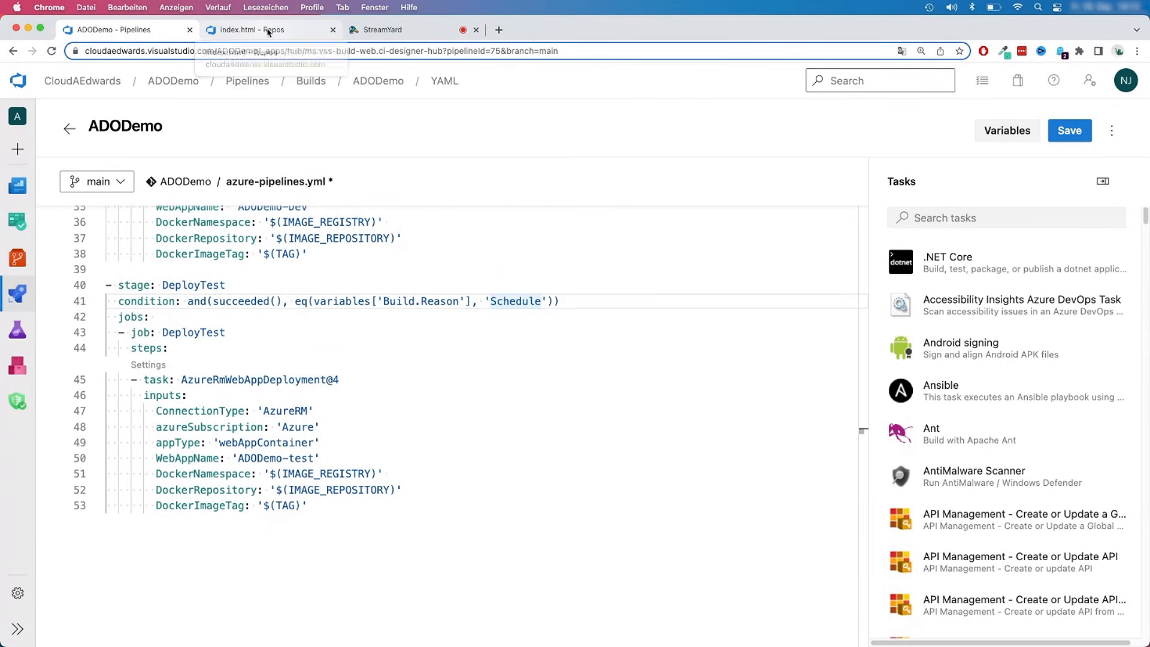
- Open the ADODemo pipeline's YAML for editing in the second browser tab, which holds the repository's index.html
left_click(267, 30)
left_click(22, 286)
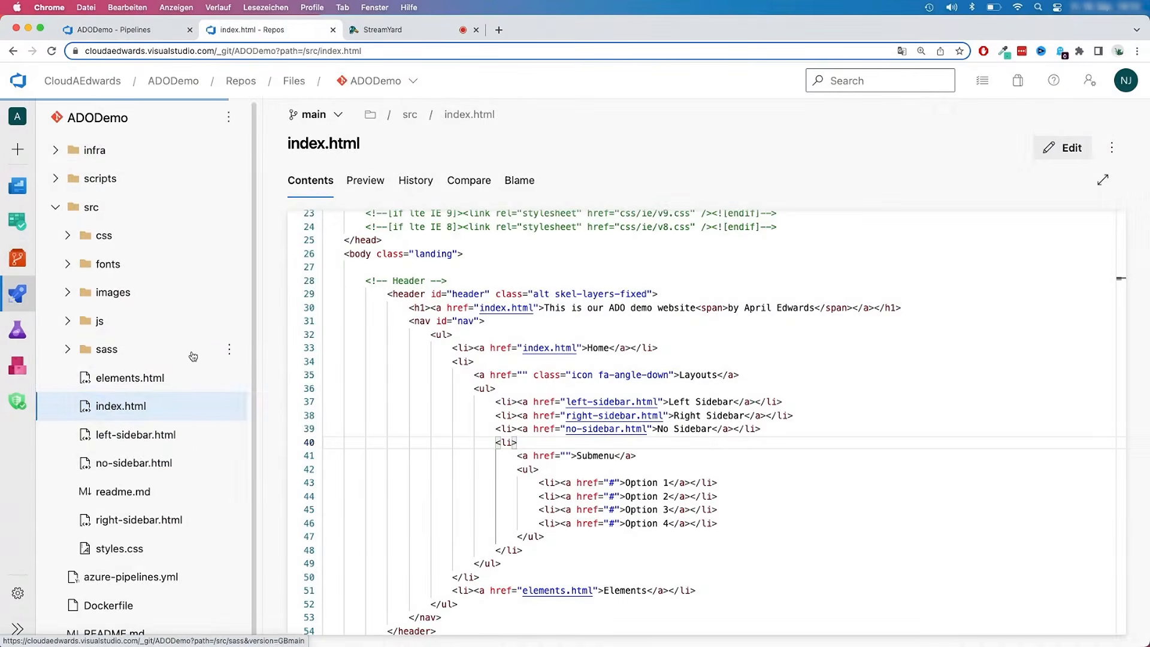
left_click(1104, 282)
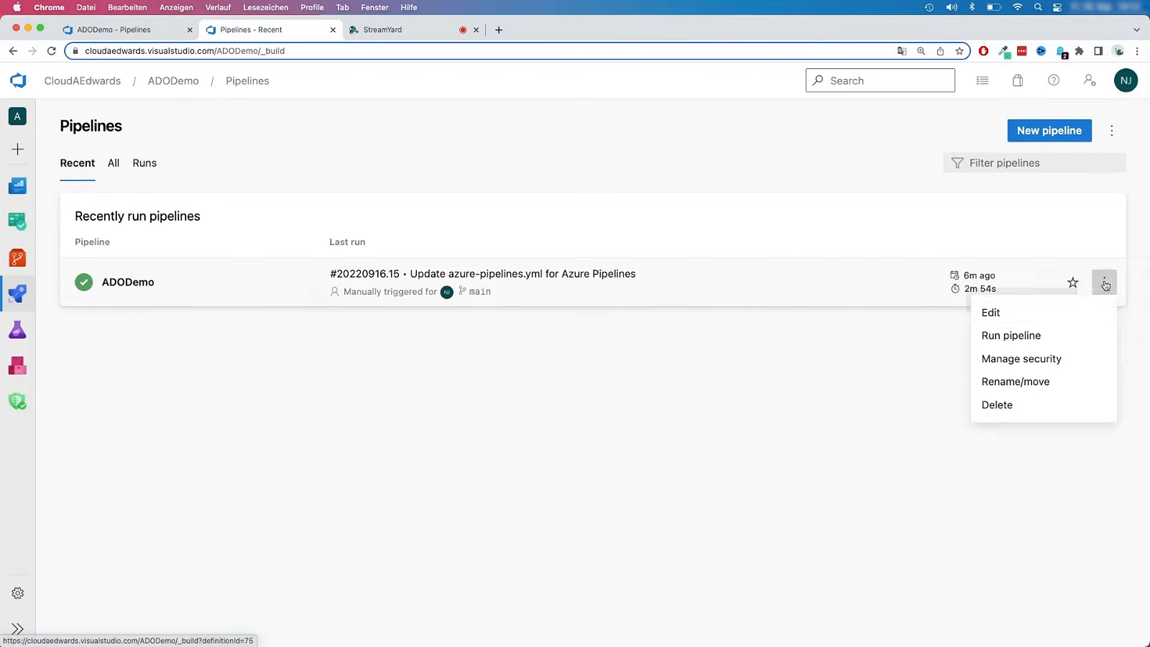
left_click(1040, 316)
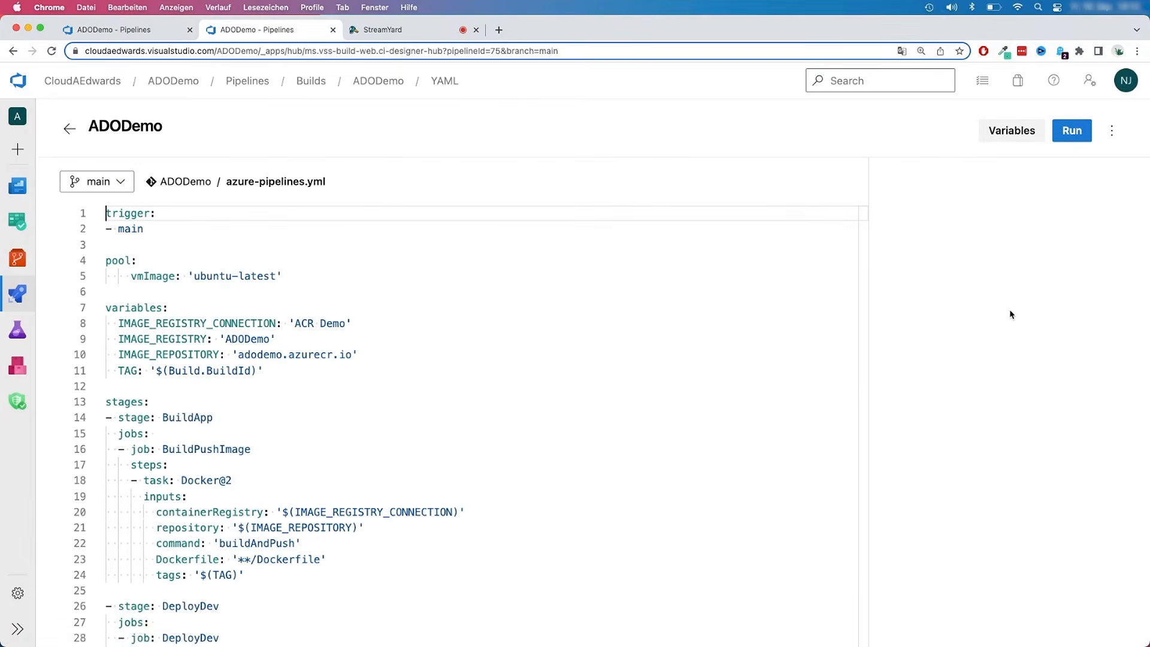
- Add a scheduled build trigger to the ADODemo pipeline and set its hour to 03h
left_click(1111, 131)
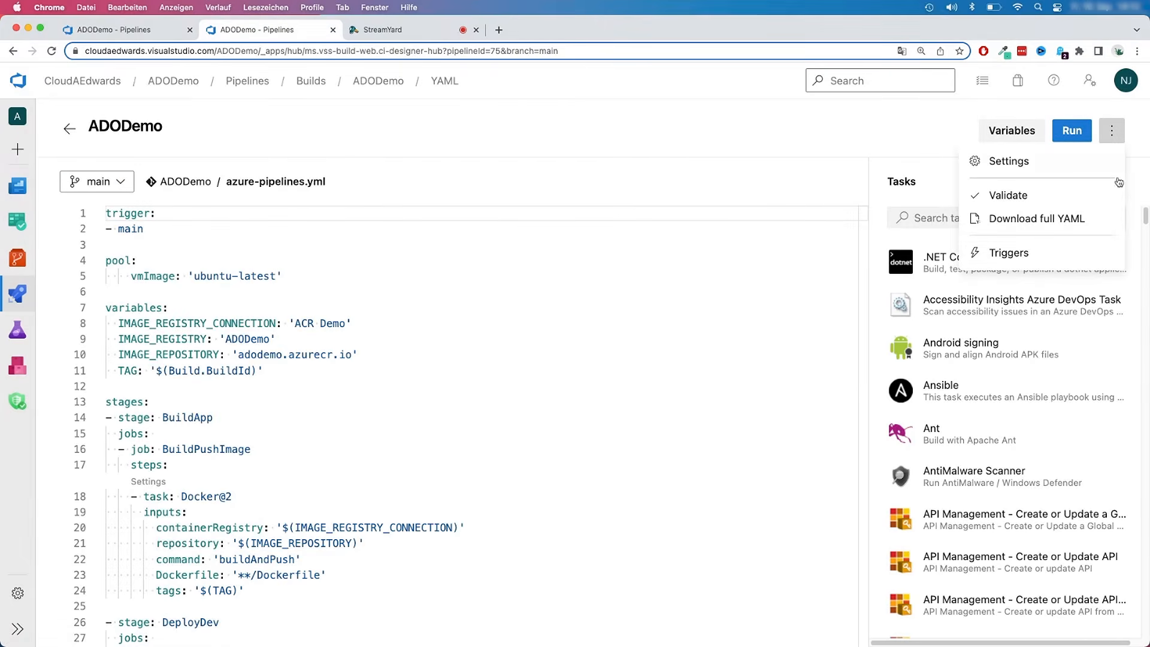
left_click(1004, 254)
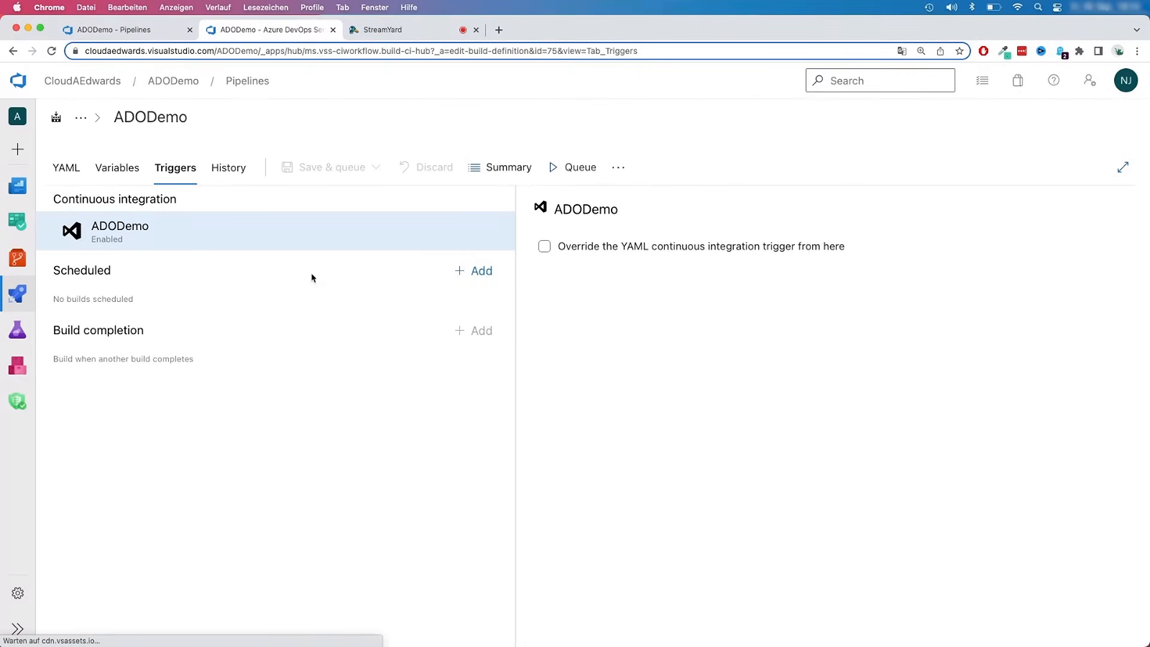
left_click(484, 275)
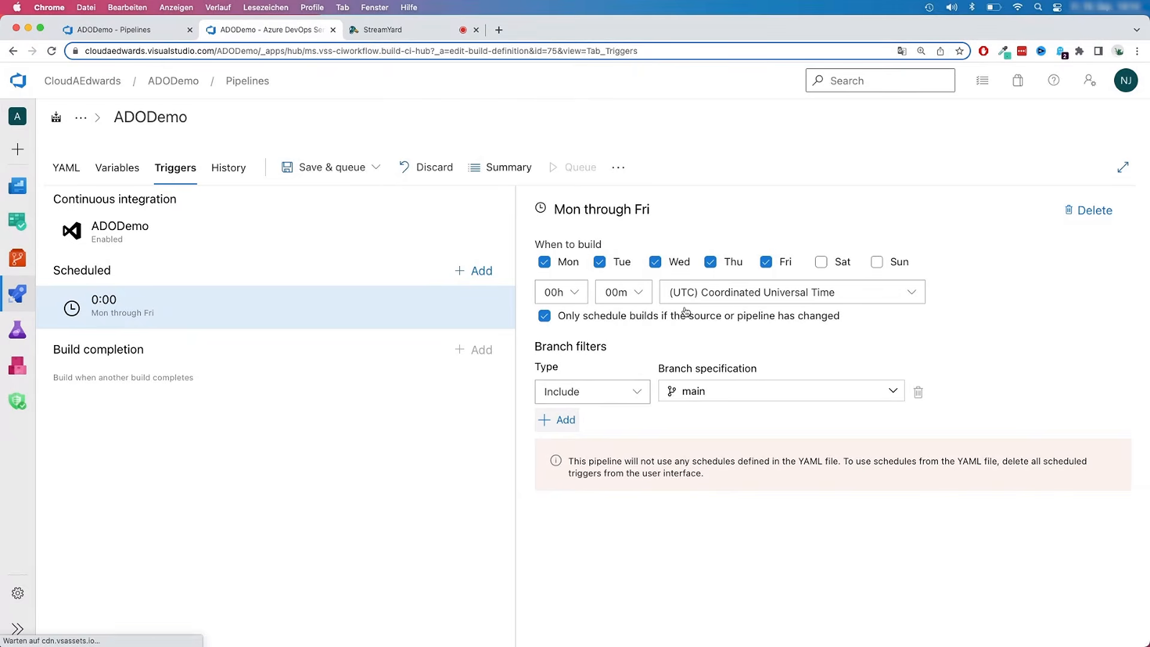
left_click(568, 295)
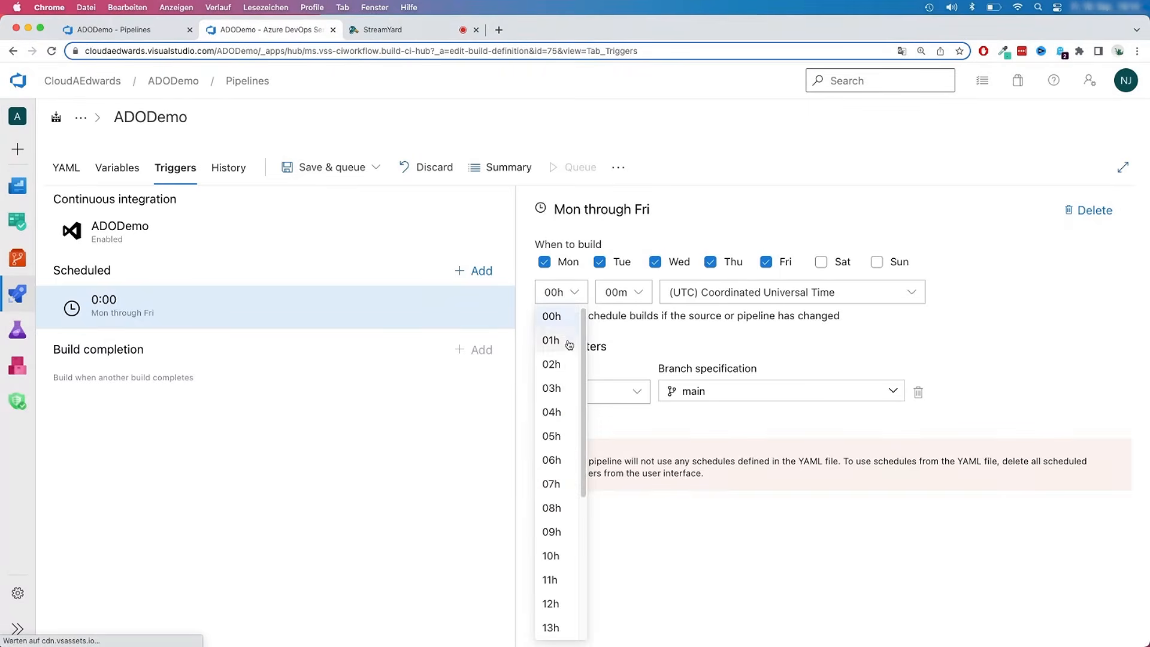
left_click(560, 395)
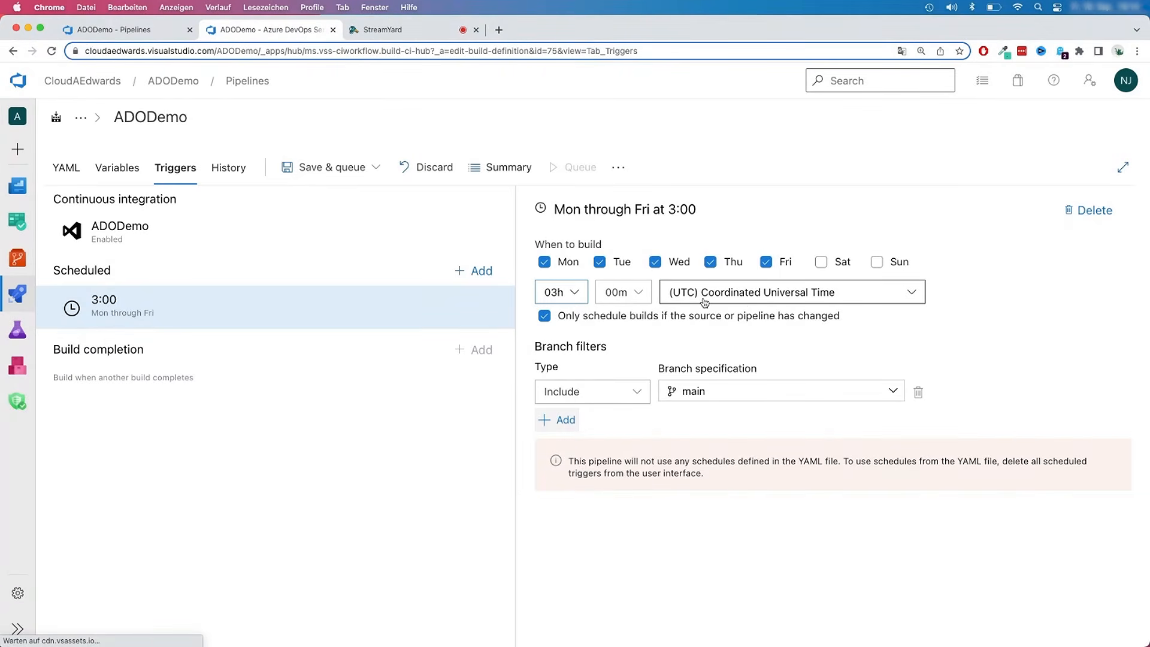
- Set the scheduled trigger's time zone to the (UTC+01:00) Belgrade, Bratislava, Budapest entry
left_click(749, 303)
scroll(743, 419, "down", 10)
scroll(752, 592, "down", 7)
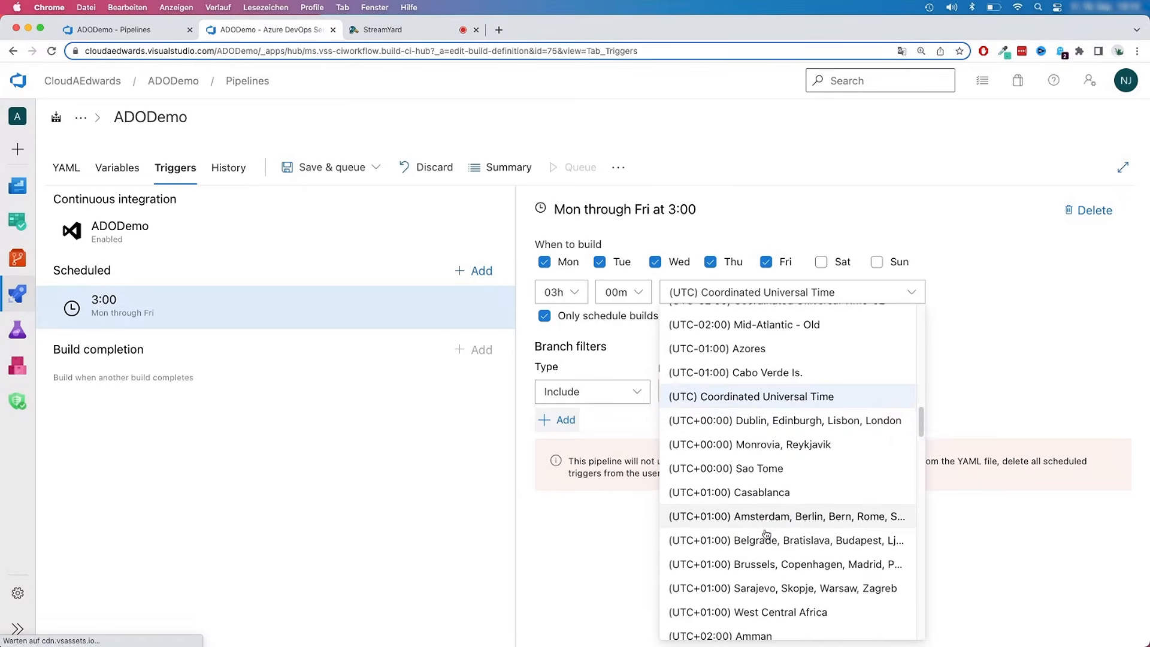
scroll(767, 533, "down", 3)
left_click(748, 436)
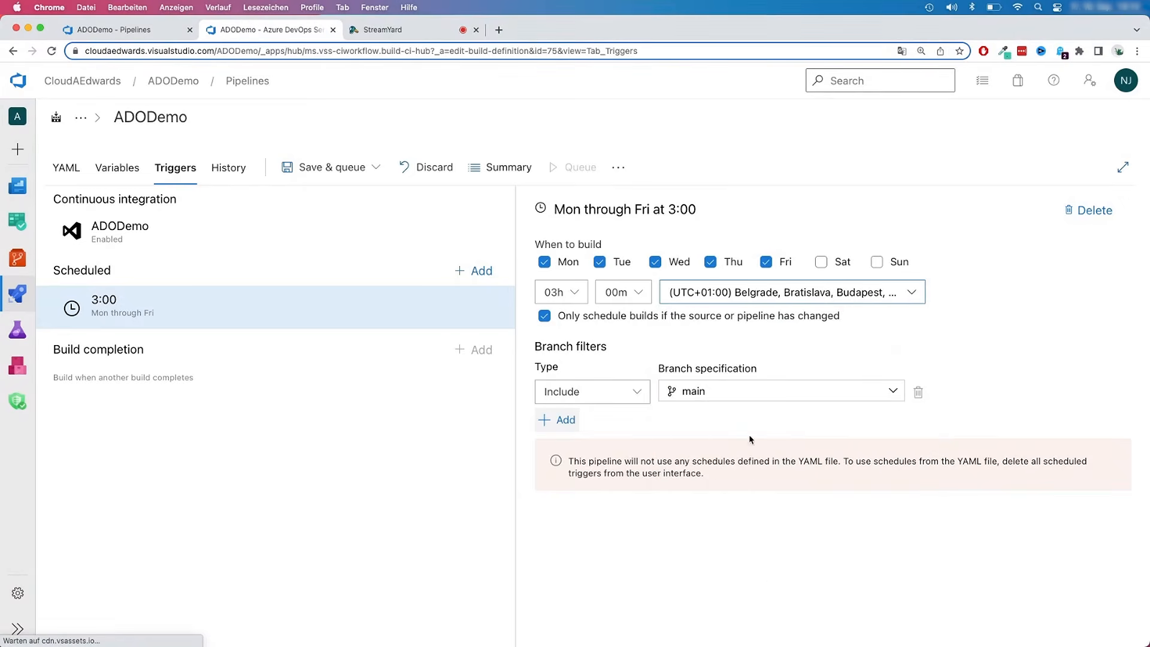
left_click(992, 299)
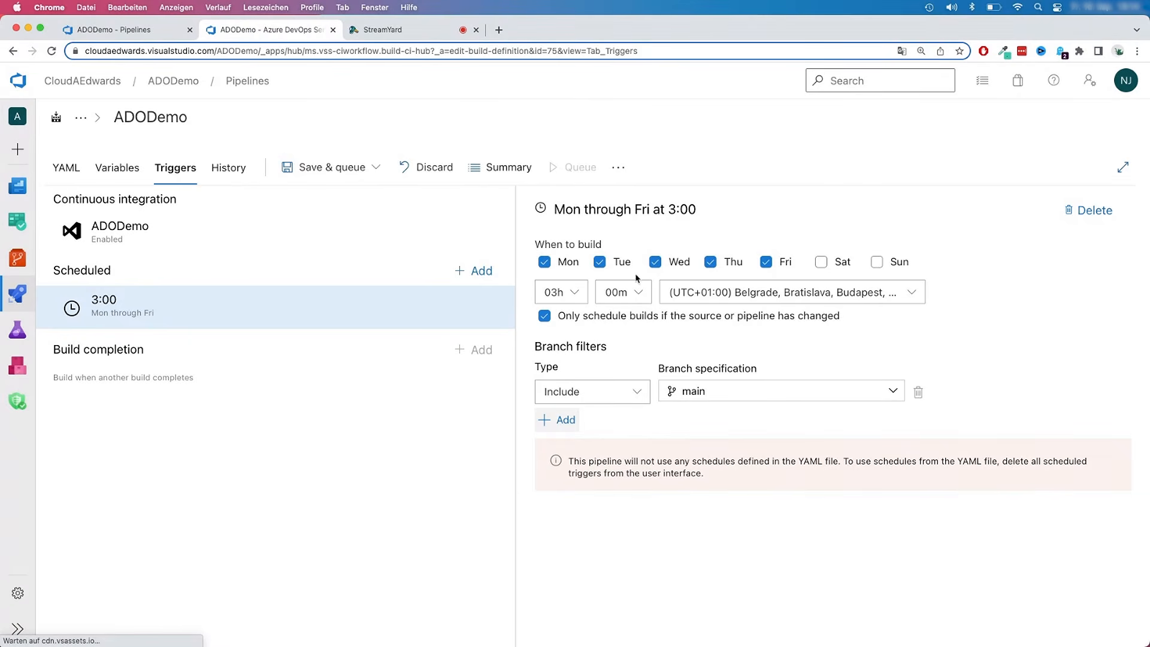
- Set the scheduled trigger's build time to 18h and 17m
left_click(566, 292)
scroll(551, 481, "down", 5)
left_click(552, 516)
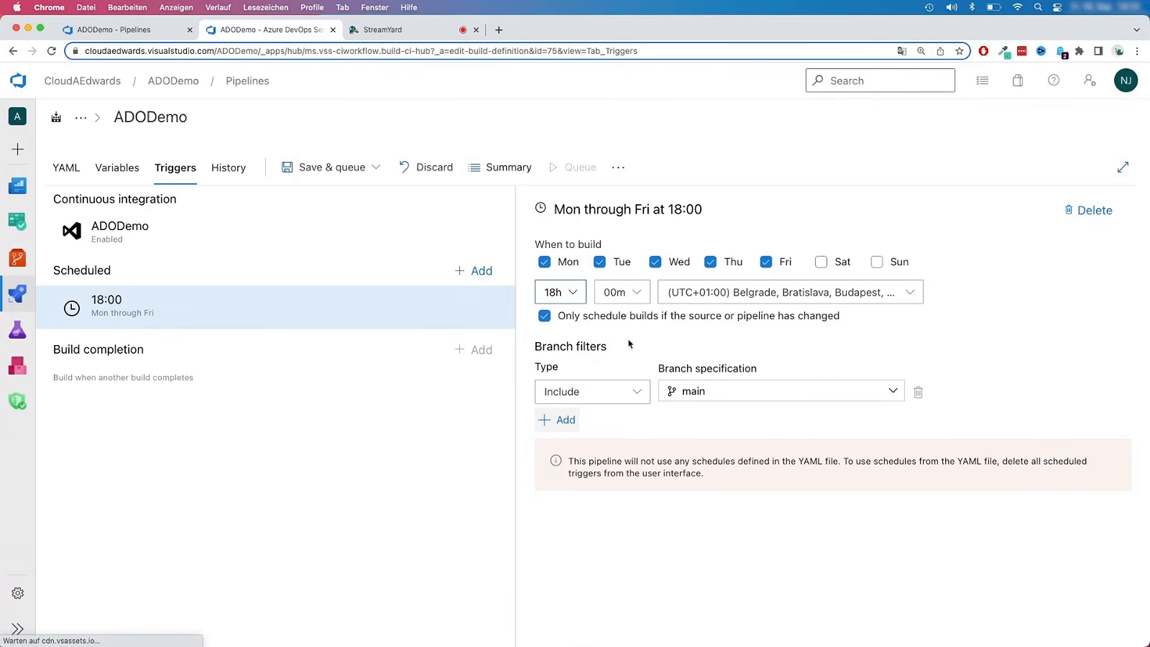
left_click(623, 291)
scroll(626, 555, "down", 5)
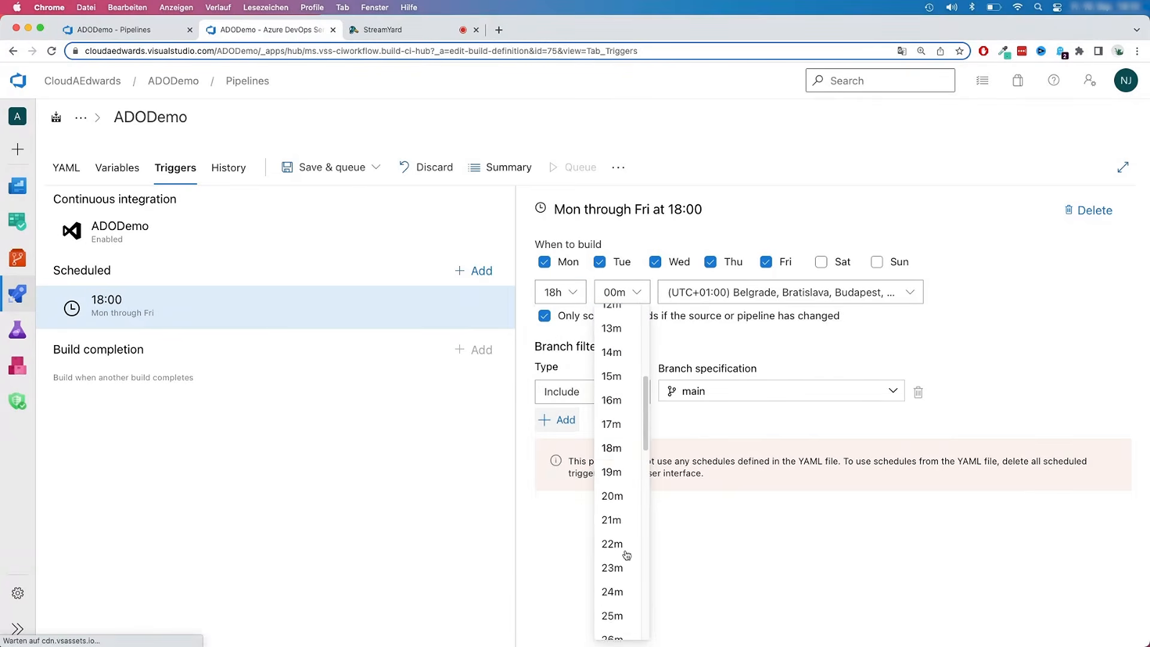
left_click(611, 417)
left_click(1006, 331)
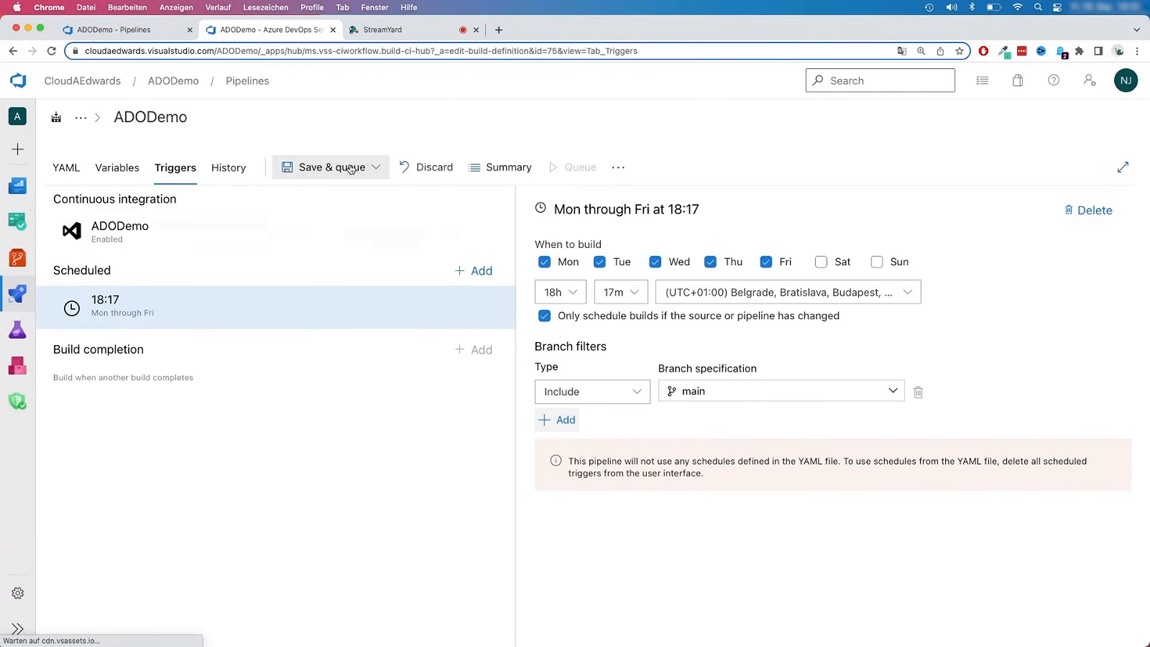
- Save the pipeline's trigger settings without queuing a run or adding a comment, and return to the browser tab with the edited azure-pipelines.yml
left_click(323, 171)
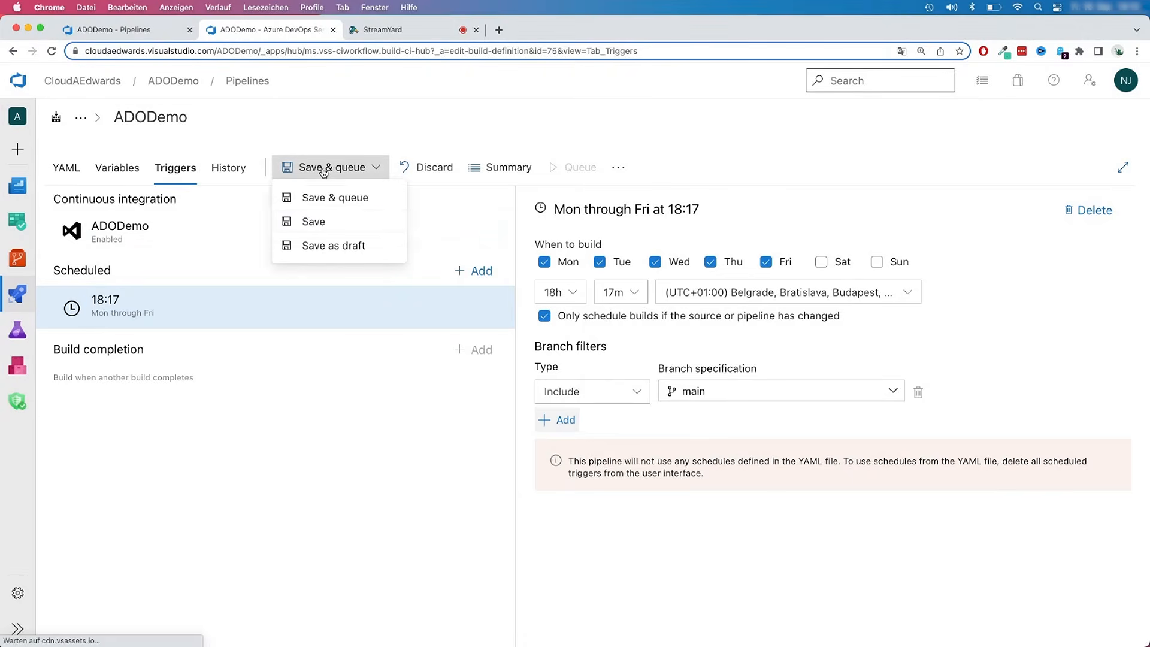
left_click(320, 224)
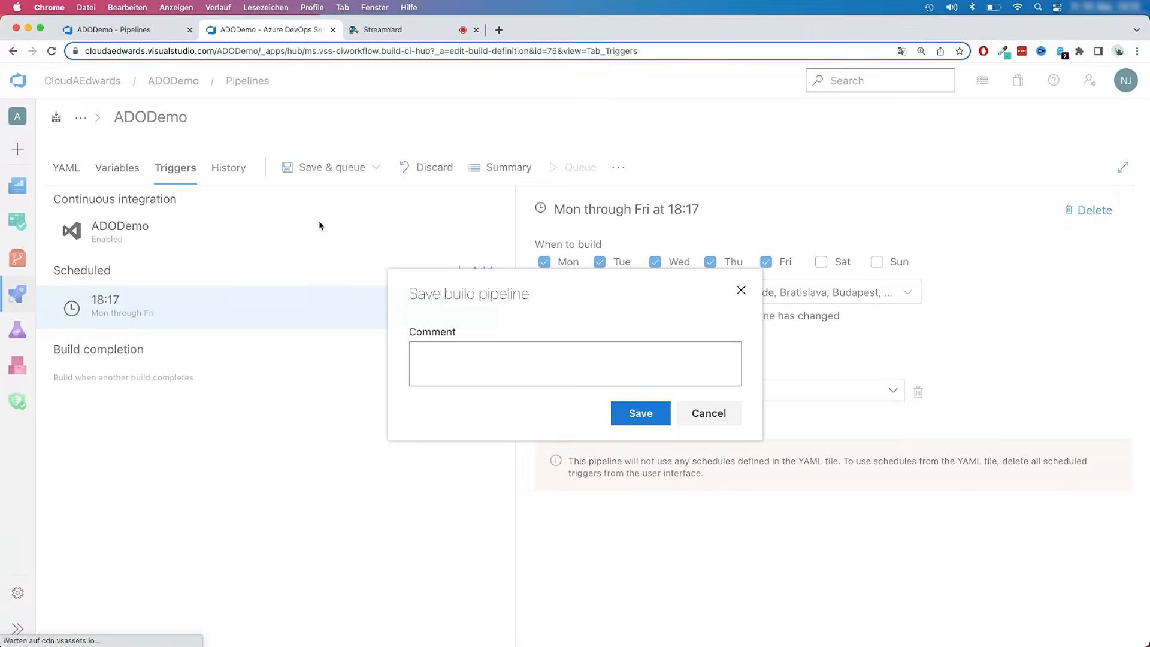
left_click(639, 412)
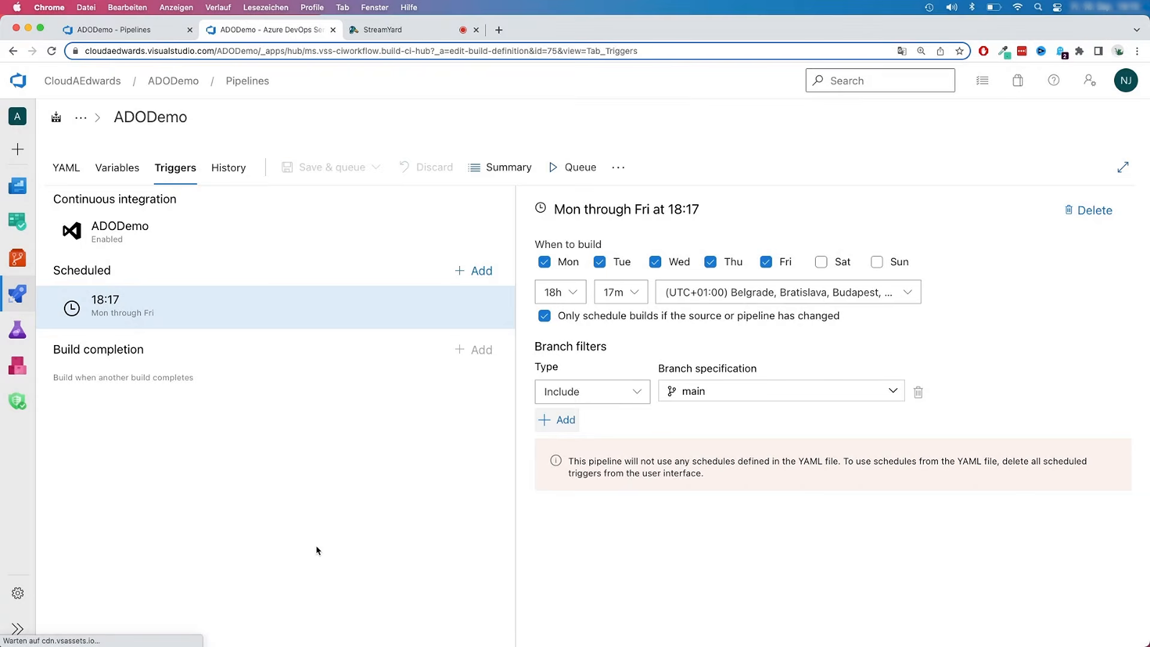
left_click(141, 30)
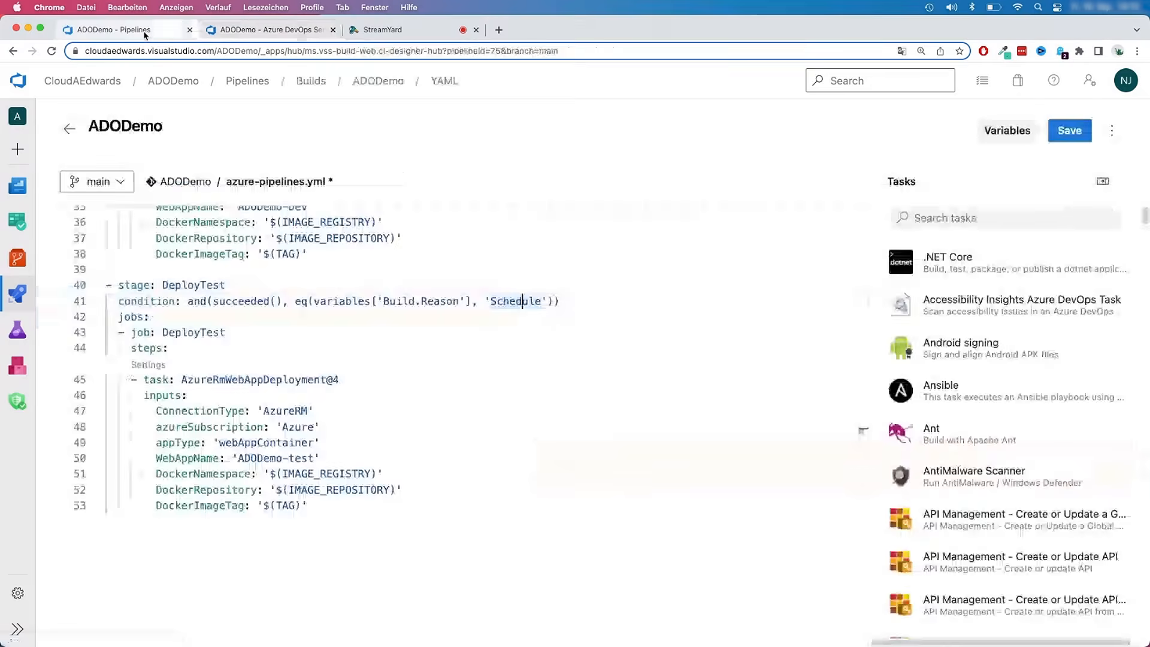
- Duplicate the entire DeployTest stage at the end of azure-pipelines.yml, separated from the original by a blank line
scroll(331, 455, "up", 2)
scroll(384, 557, "down", 4)
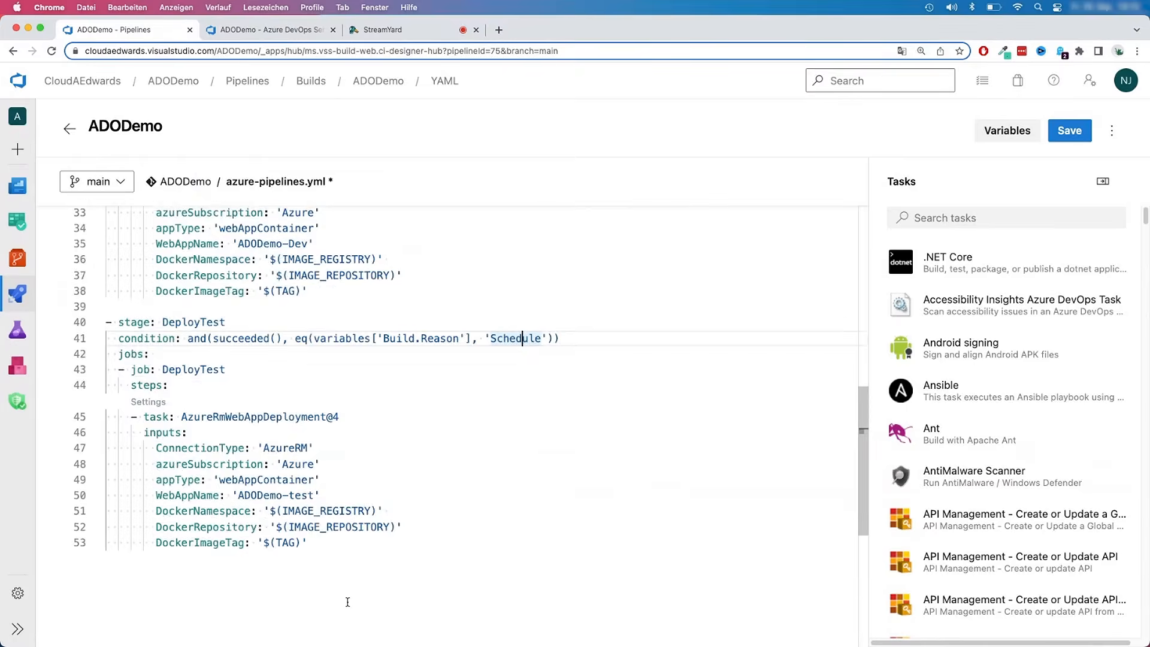
left_click(165, 543)
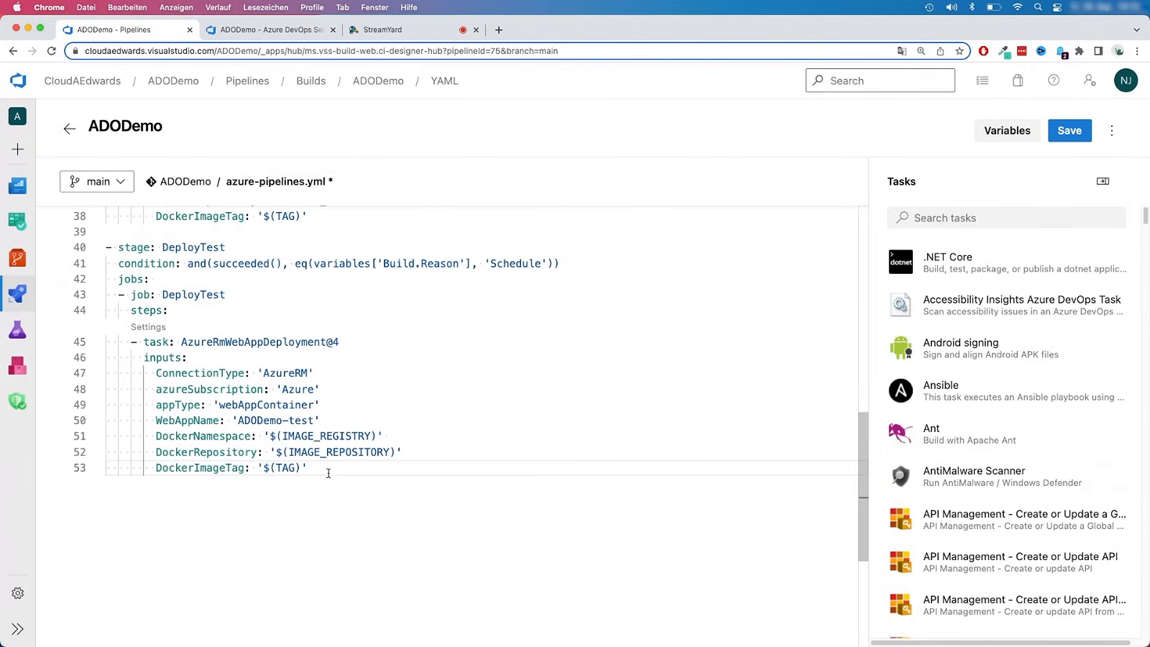
left_click_drag(329, 473, 105, 247)
key("super+c")
left_click(146, 512)
key("Return")
key("Escape")
key("BackSpace")
key("BackSpace")
key("BackSpace")
key("BackSpace")
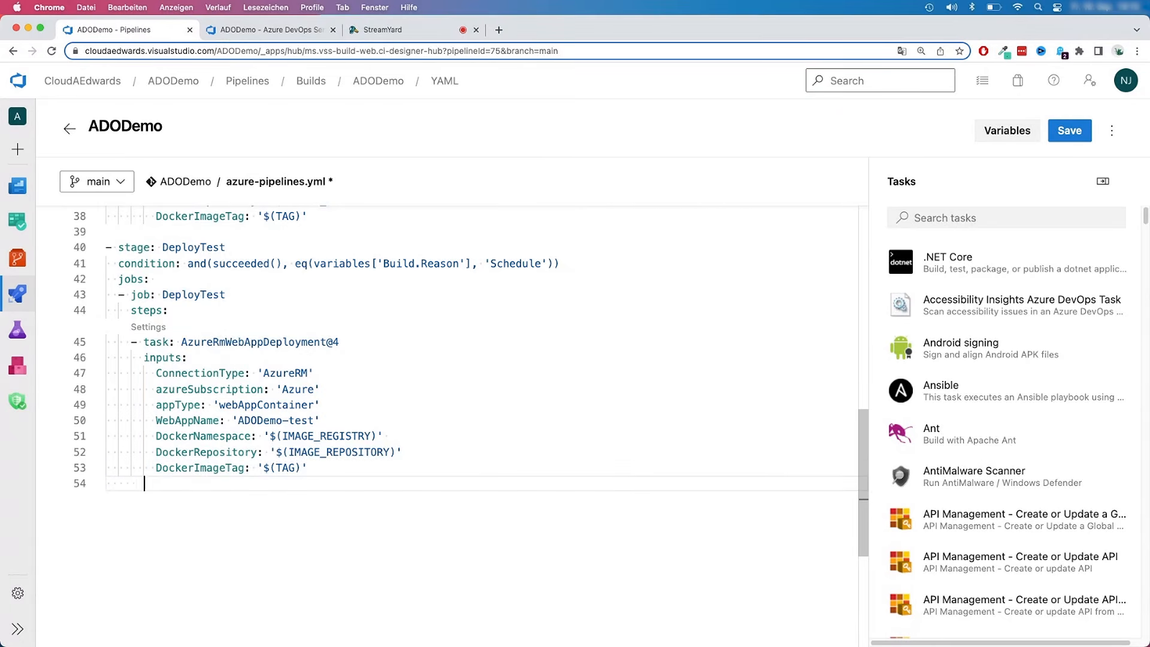
key("Return")
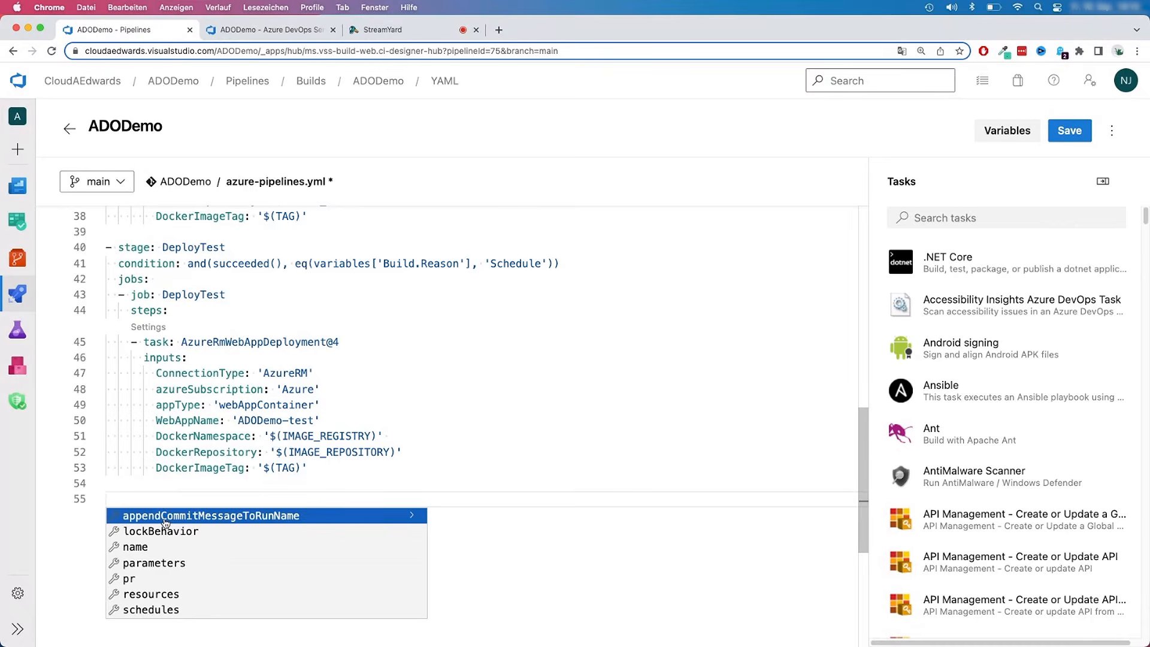
key("super+v")
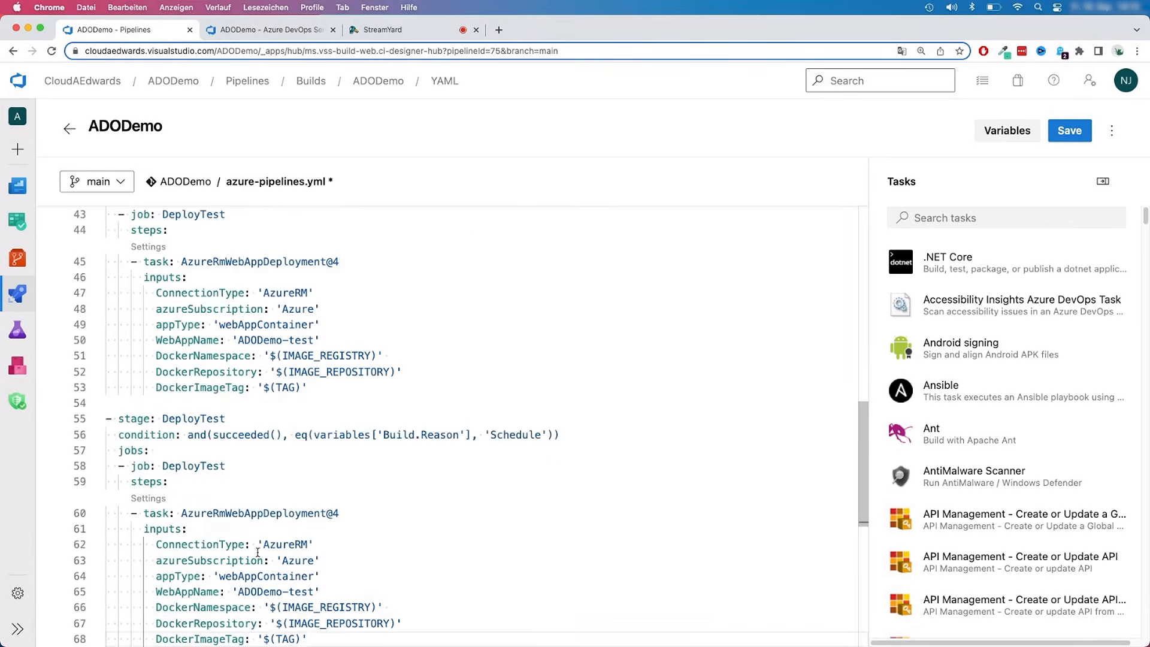
- Rename both the stage and the job in the duplicated block to DeployProd
scroll(210, 489, "up", 2)
left_click_drag(200, 456, 223, 456)
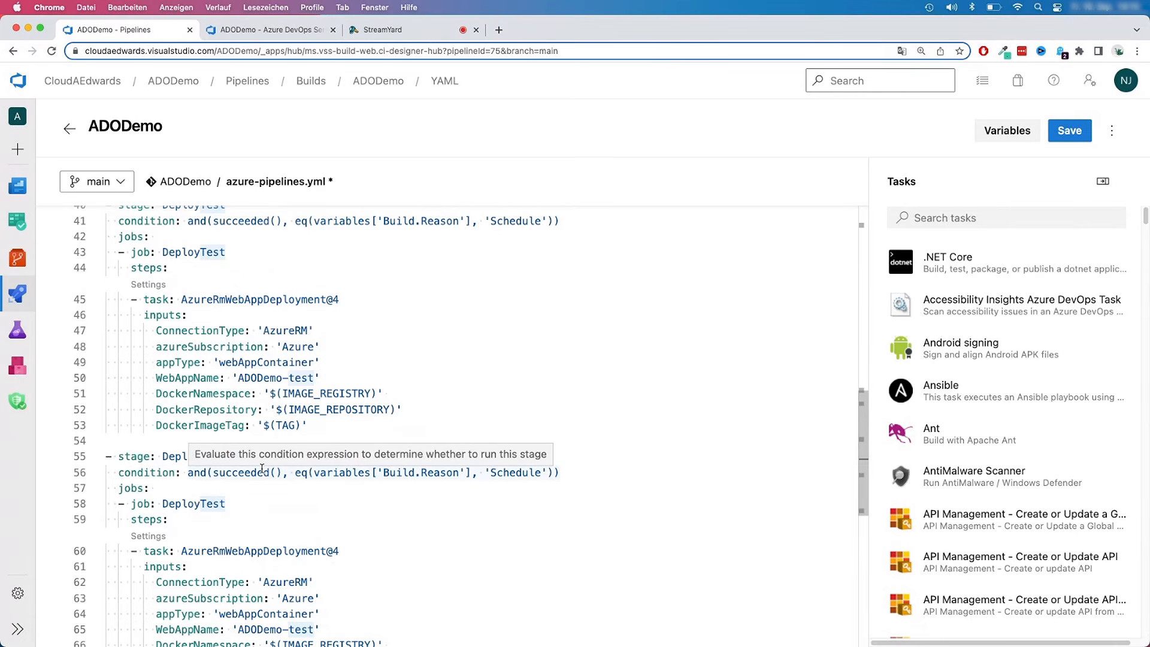
type("Prod")
scroll(262, 469, "down", 3)
left_click_drag(201, 391, 239, 391)
type("Prod")
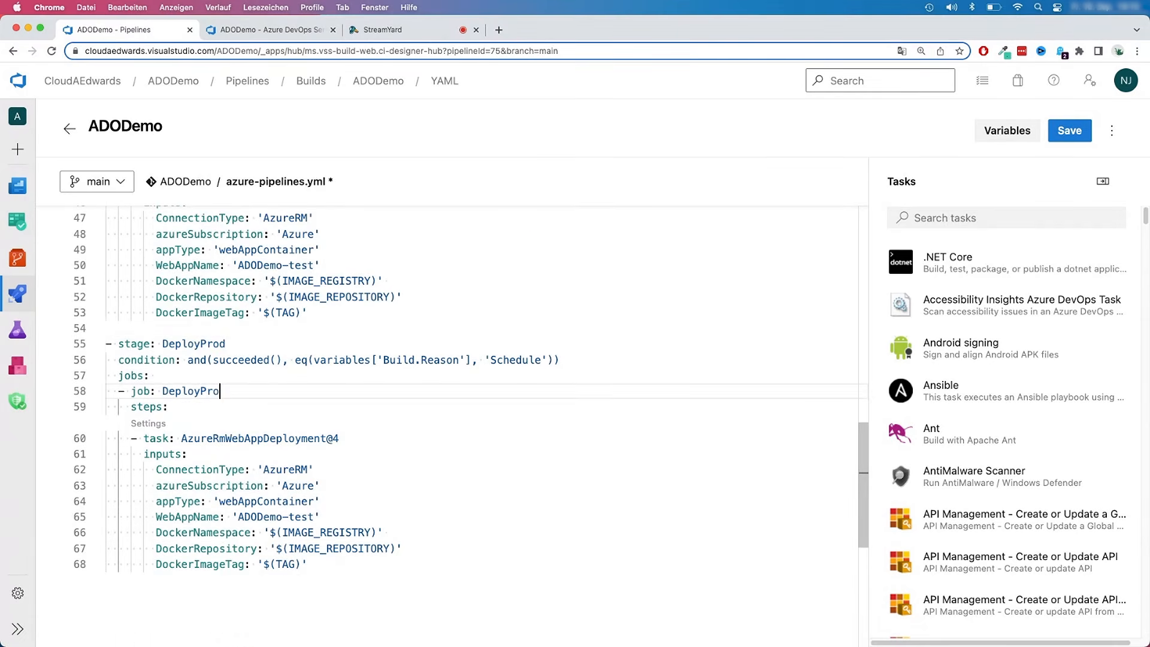
- Delete the condition line from the DeployProd stage, leaving no empty line
left_click(230, 360)
key("Home")
key("shift+End")
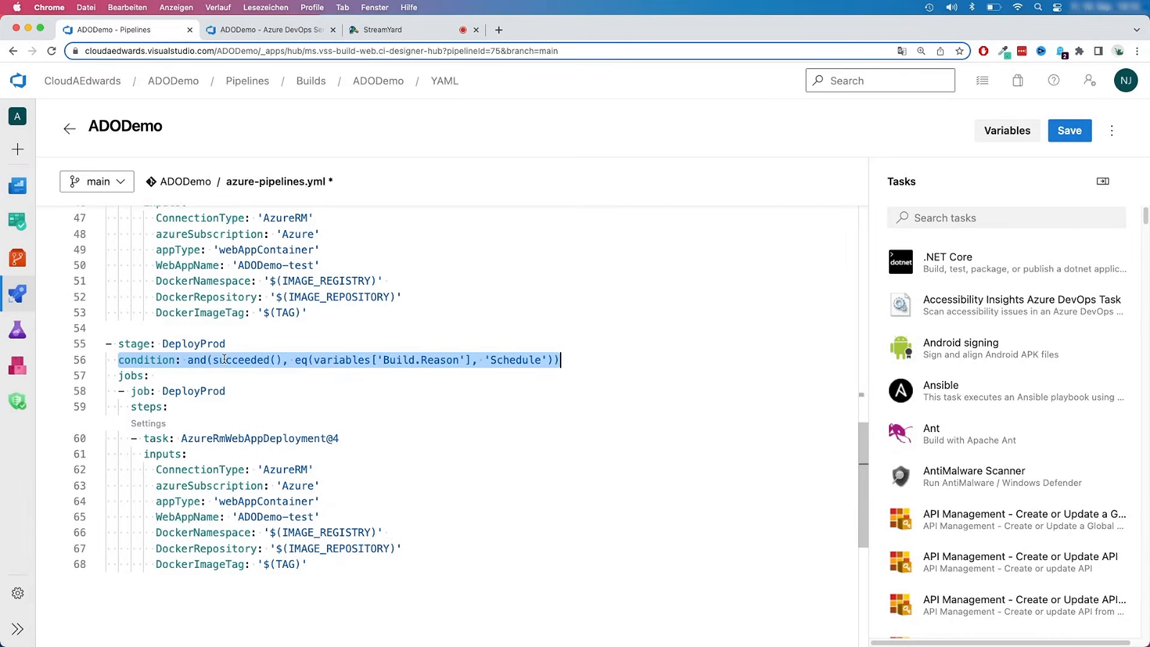
key("BackSpace")
key("BackSpace")
key("BackSpace")
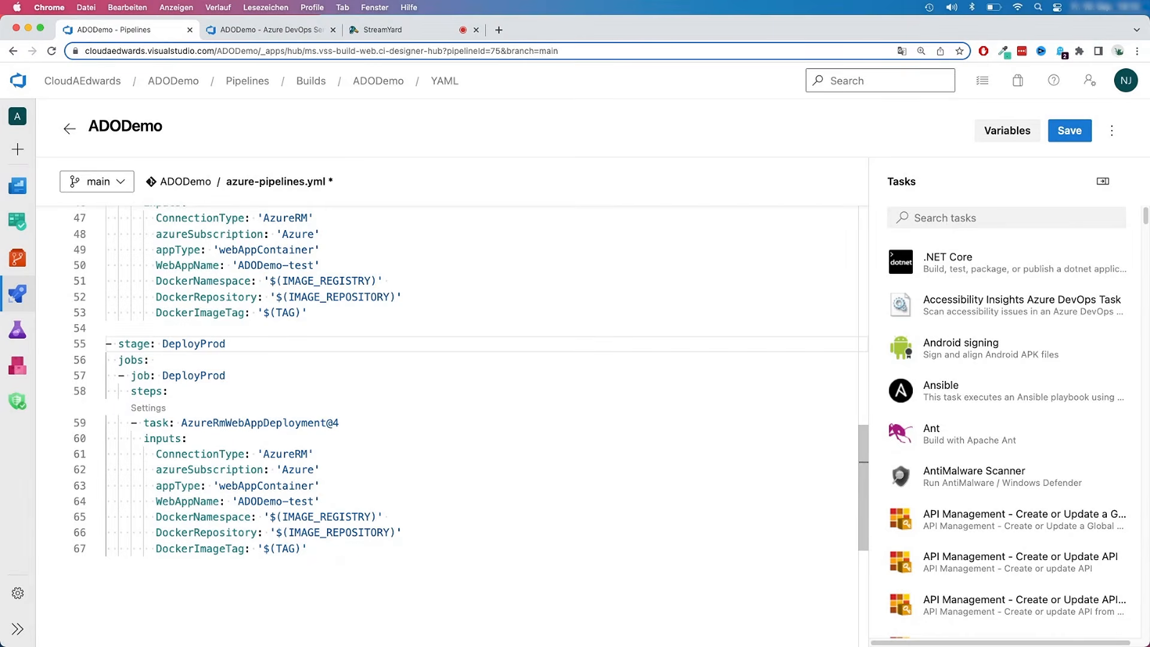
- Set the WebAppName in the DeployProd deployment task to 'ADODemo-prod'
left_click(238, 375)
scroll(261, 613, "down", 2)
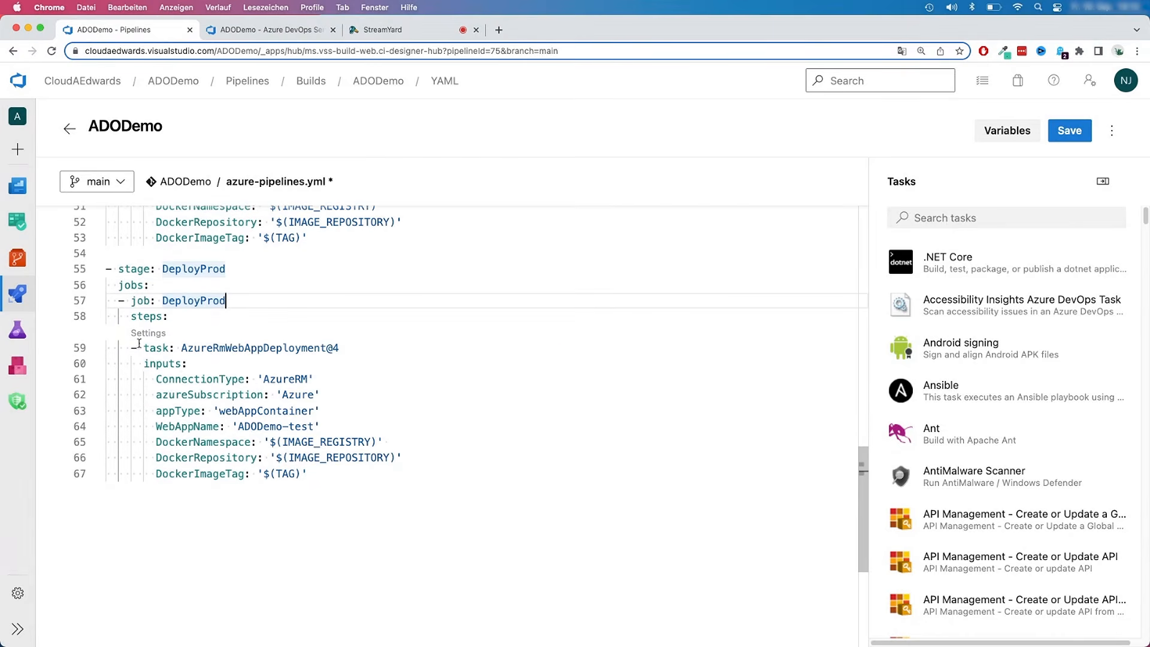
left_click_drag(288, 427, 313, 426)
type("prod")
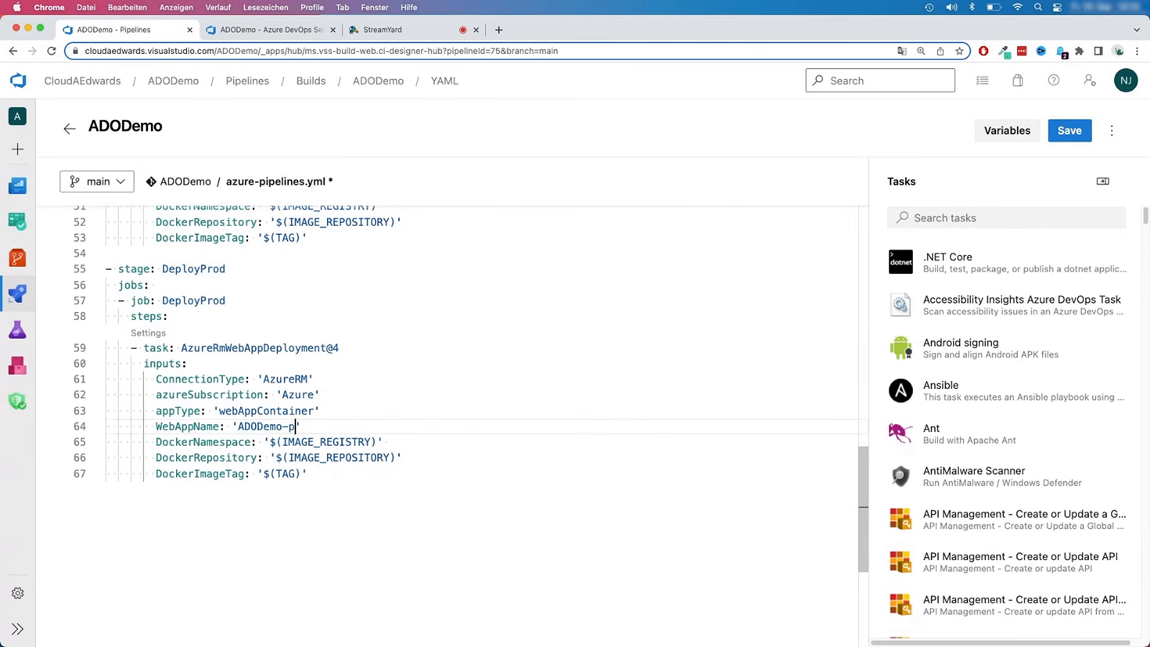
left_click(314, 478)
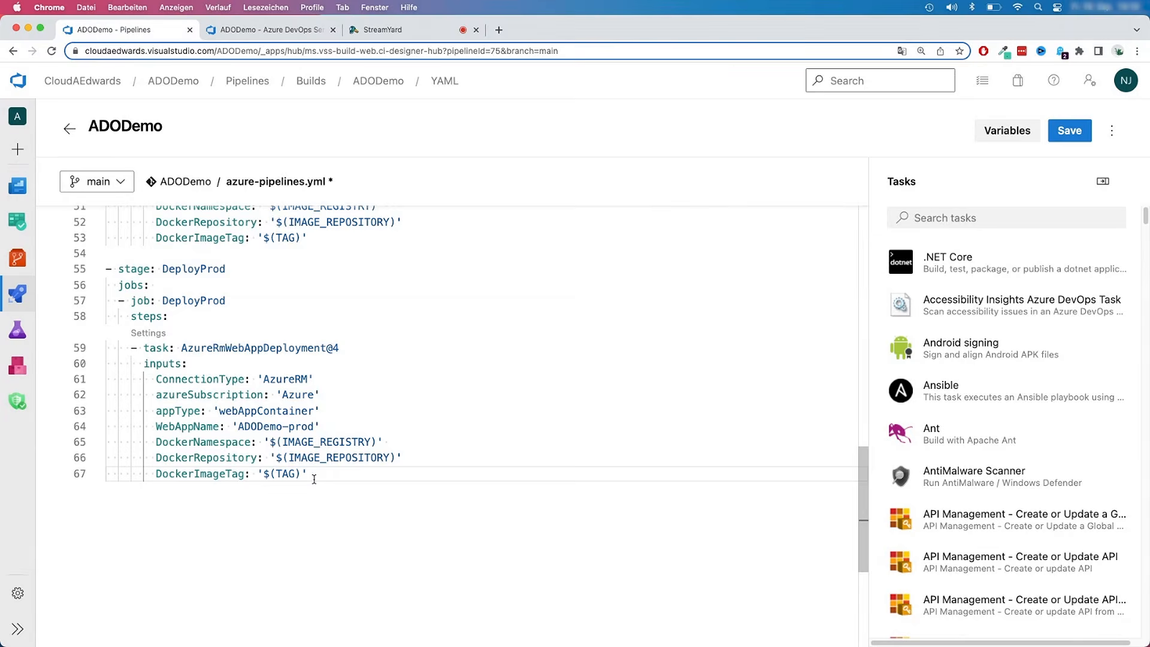
- Review the DeployTest stage with its condition alongside the DeployProd stage
scroll(379, 511, "up", 4)
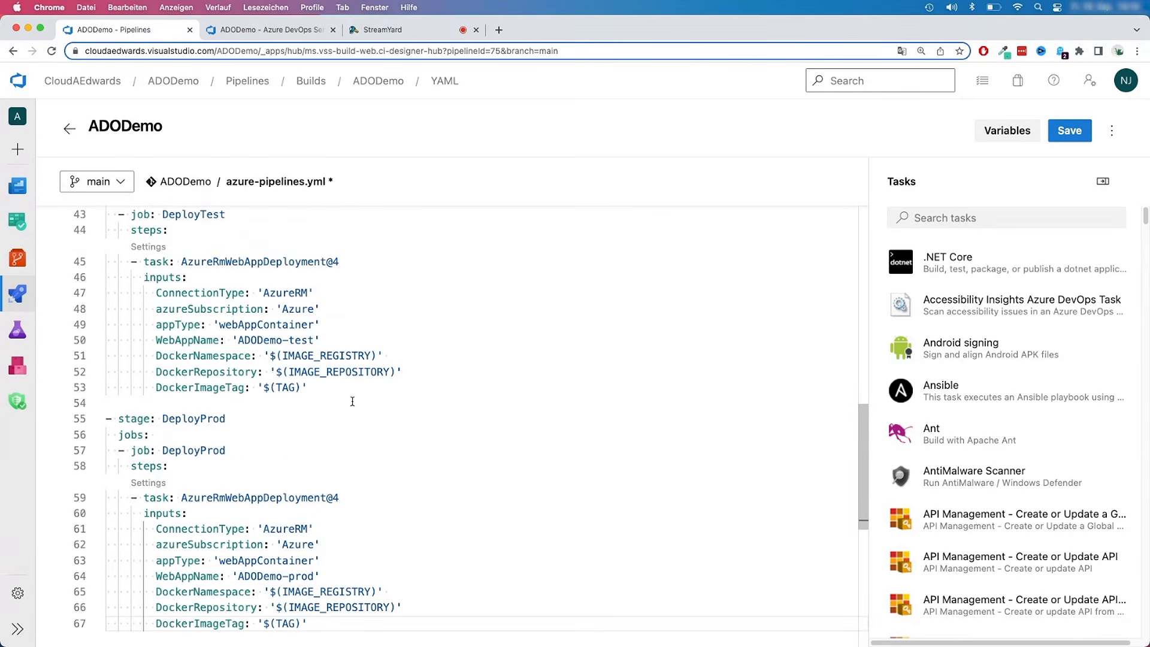
scroll(352, 402, "down", 2)
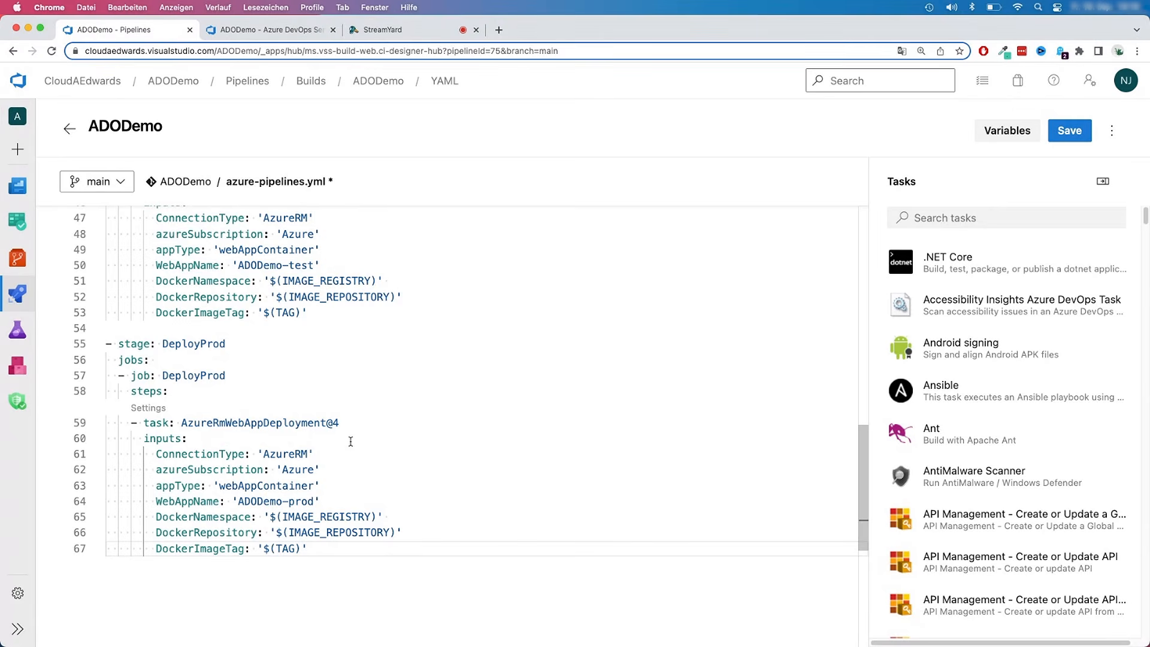
left_click(316, 361)
left_click(303, 339)
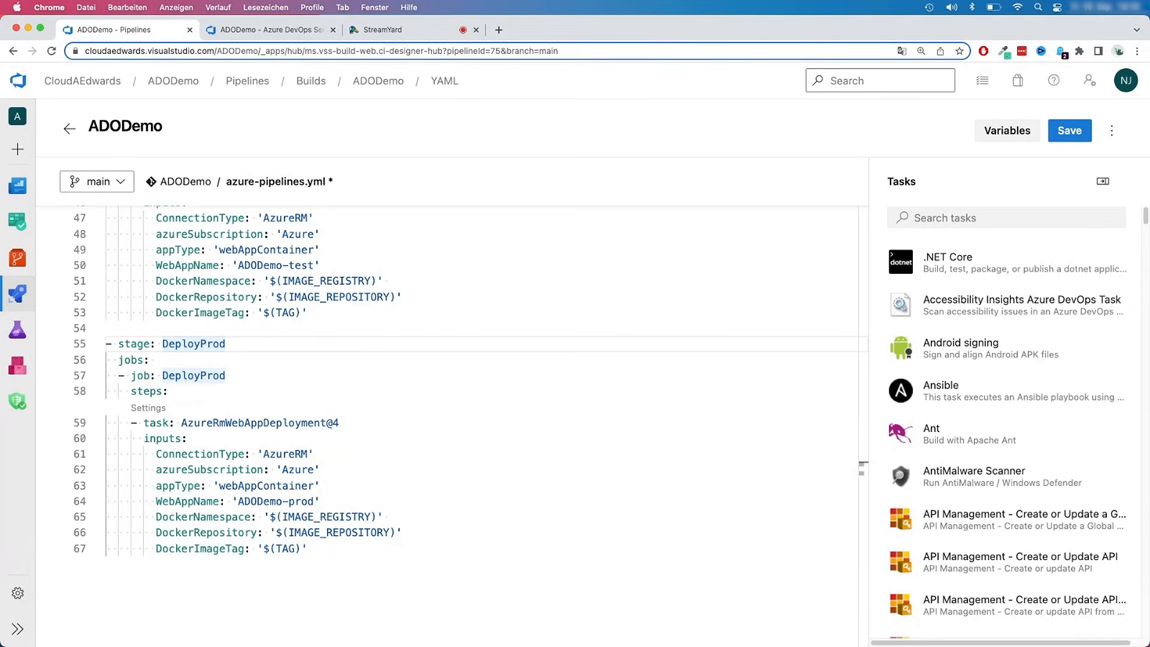
scroll(183, 300, "up", 5)
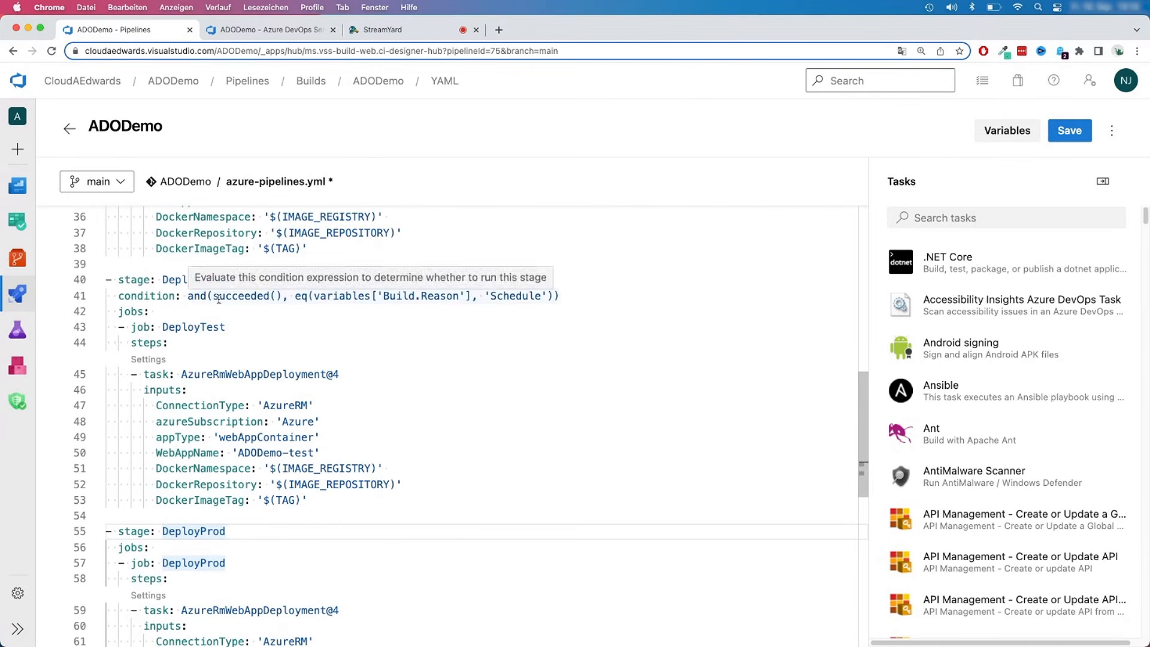
scroll(346, 544, "down", 4)
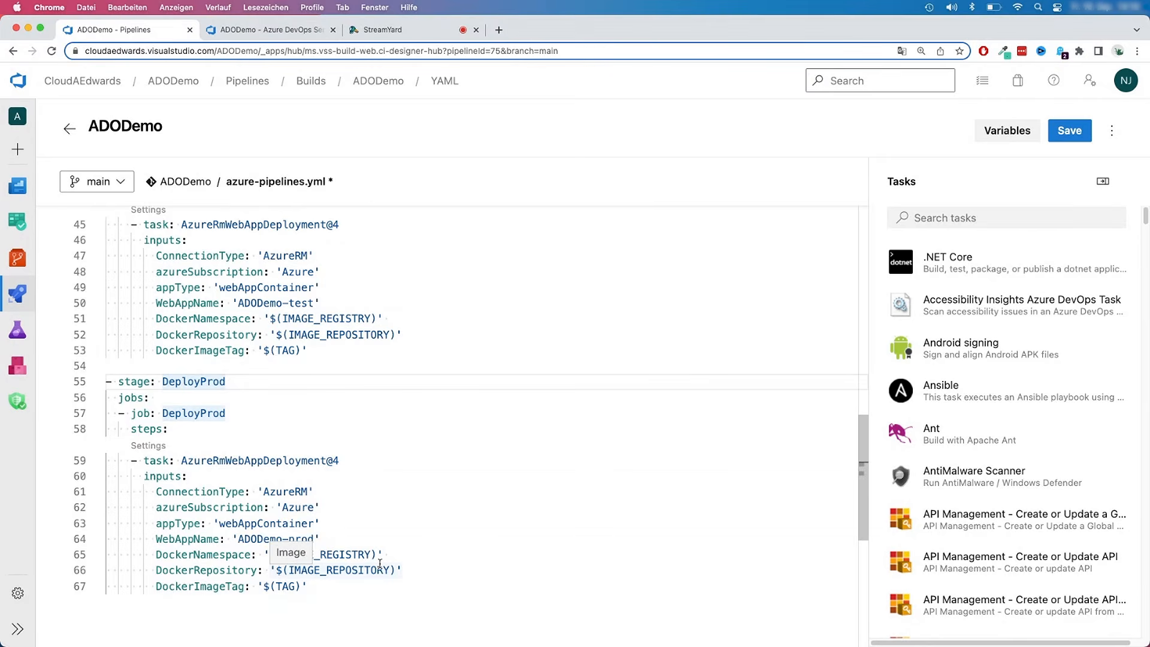
scroll(380, 563, "down", 2)
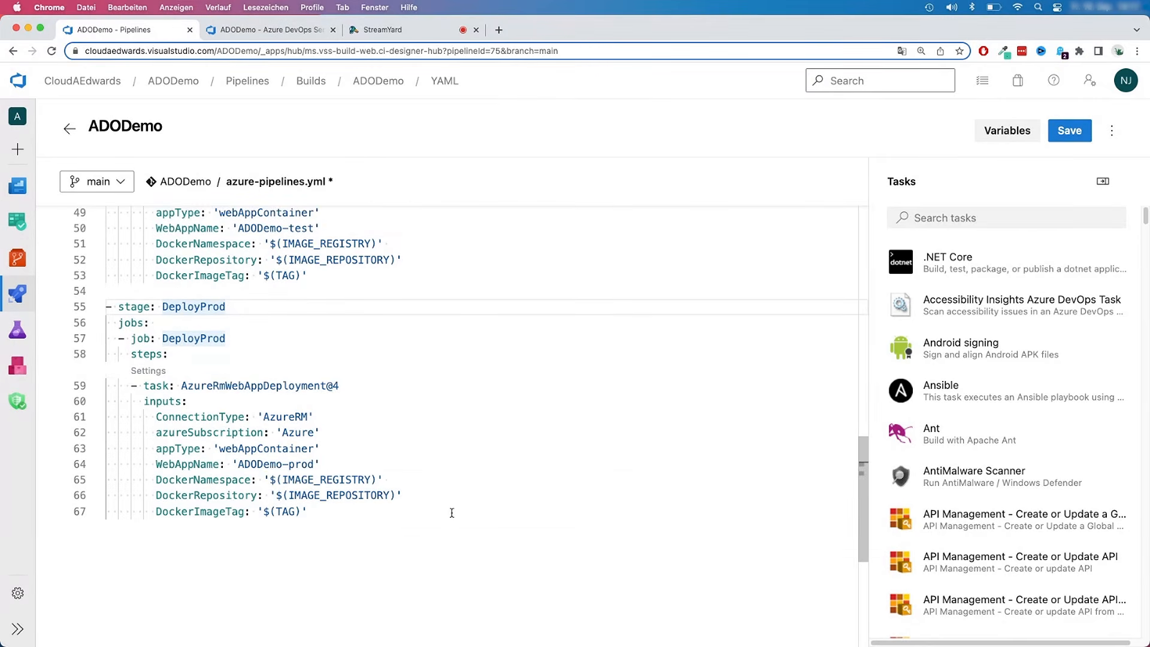
- Add a job named ApproveRelease to the DeployProd stage, above the DeployProd job
left_click(172, 324)
key("Return")
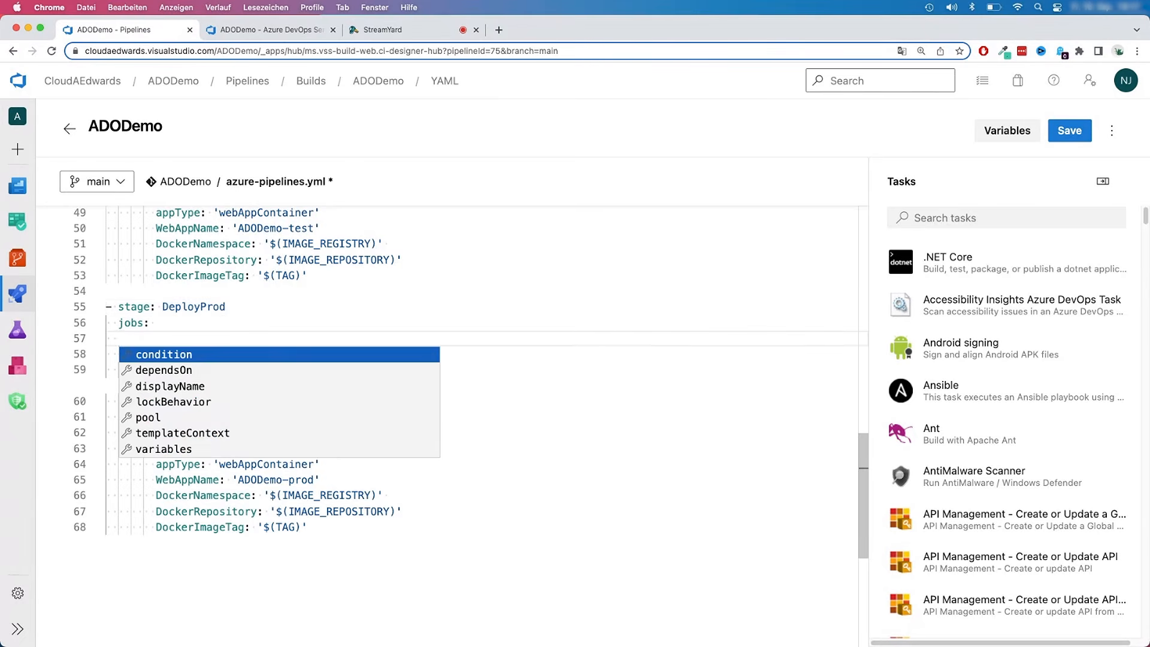
left_click(302, 510)
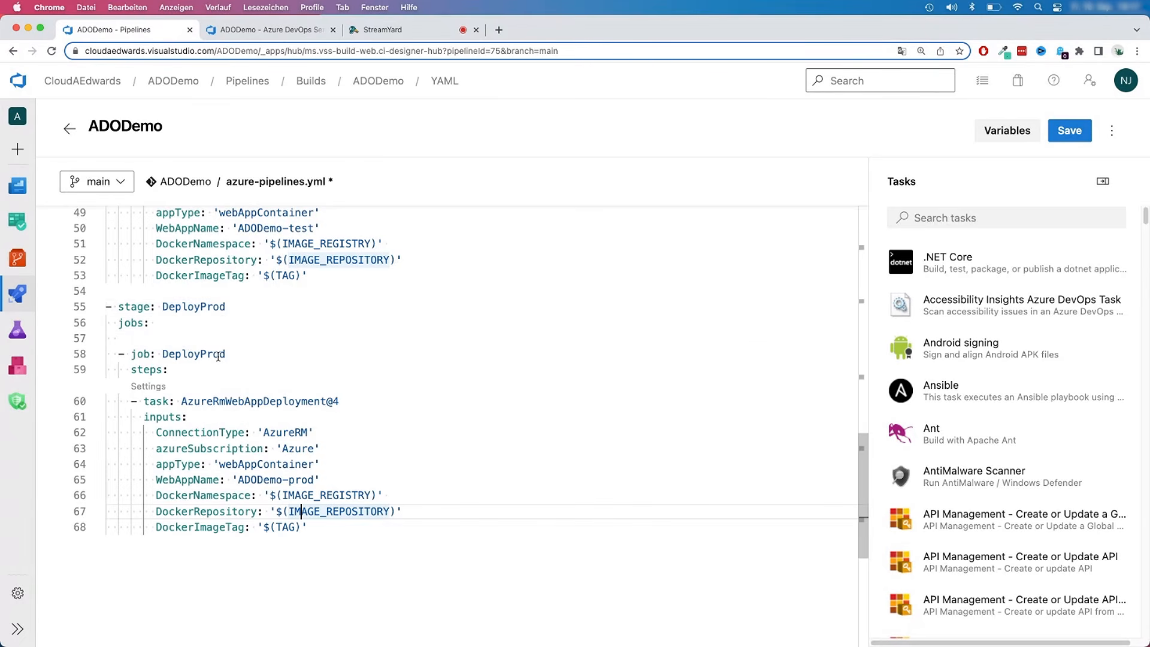
left_click(151, 336)
type("- job")
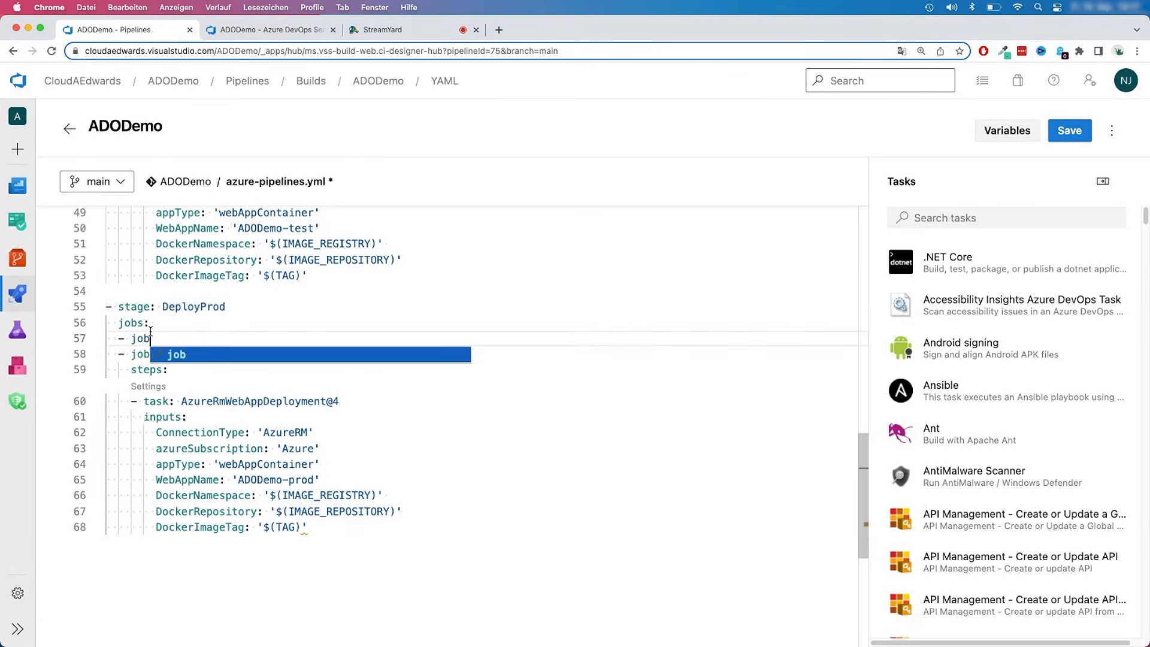
type(": Appro")
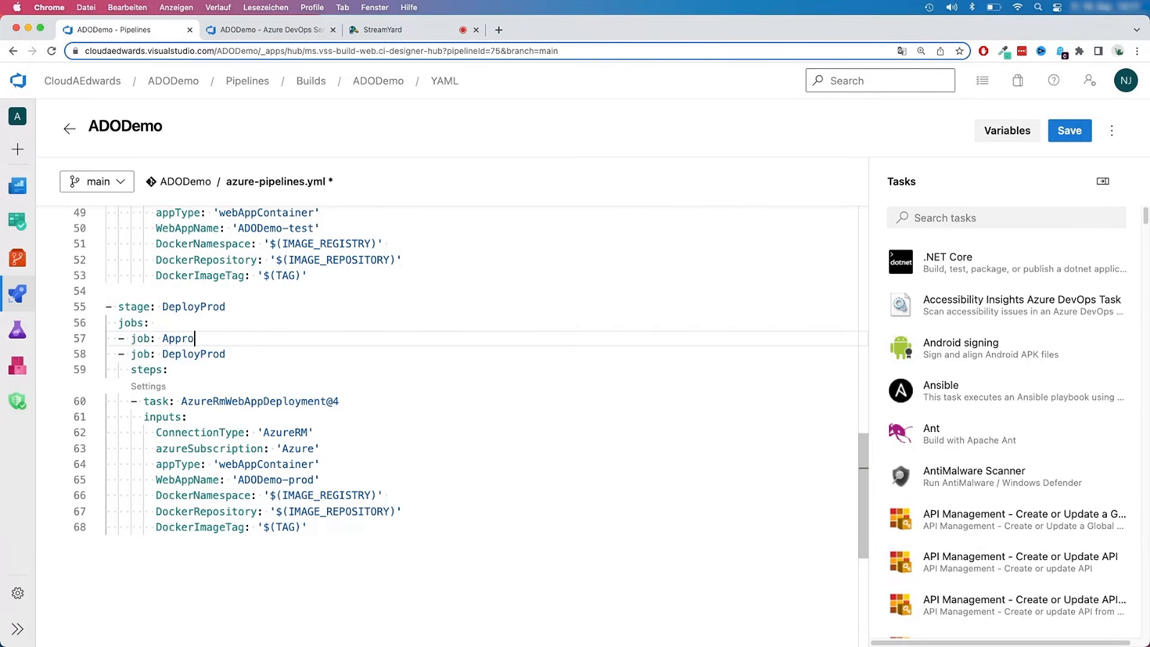
type("veRelease")
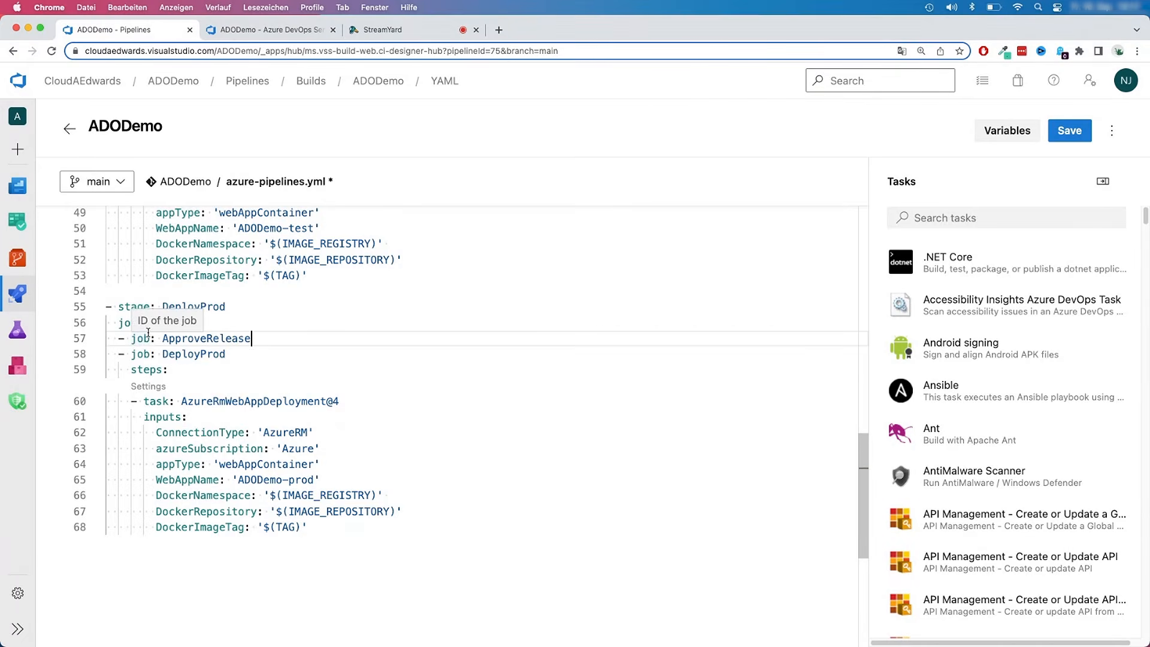
- Add a steps section to the ApproveRelease job with an empty line below it for a task
key("Return")
key("ctrl+space")
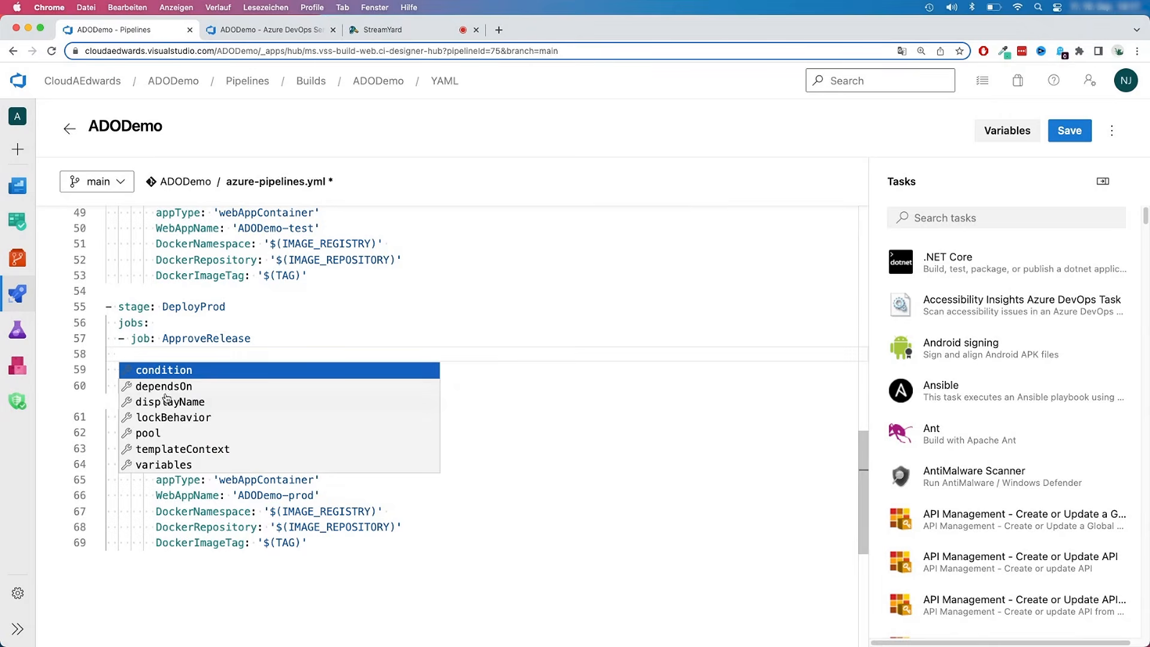
key("Return")
key("super+shift+Left")
key("BackSpace")
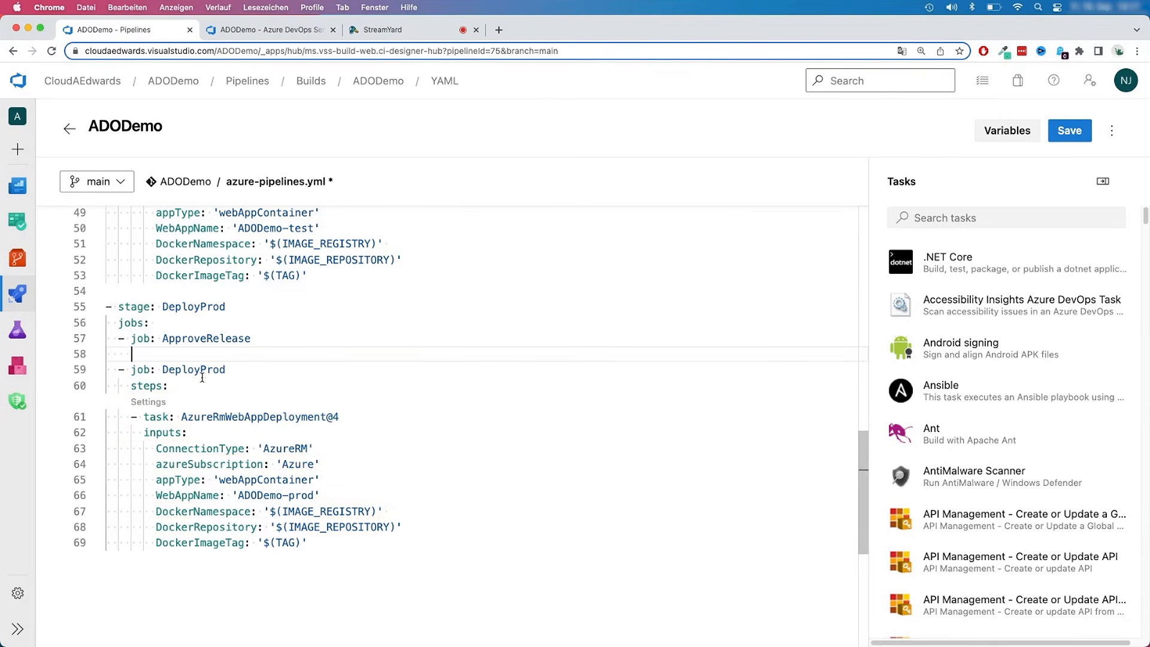
type("steps:")
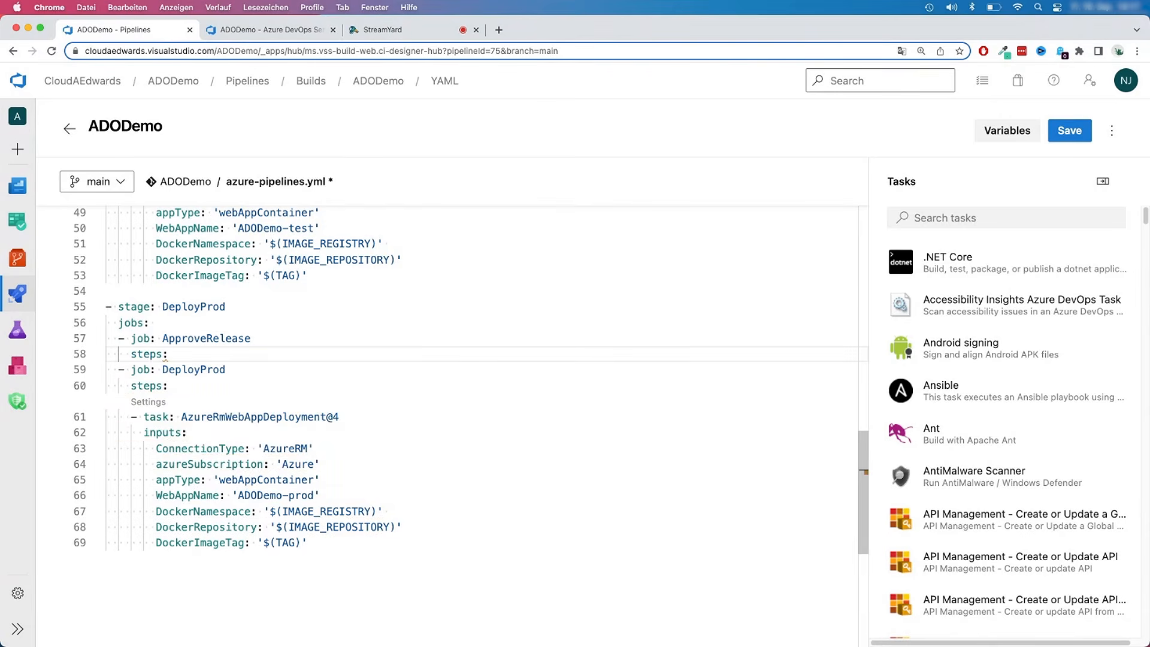
key("Return")
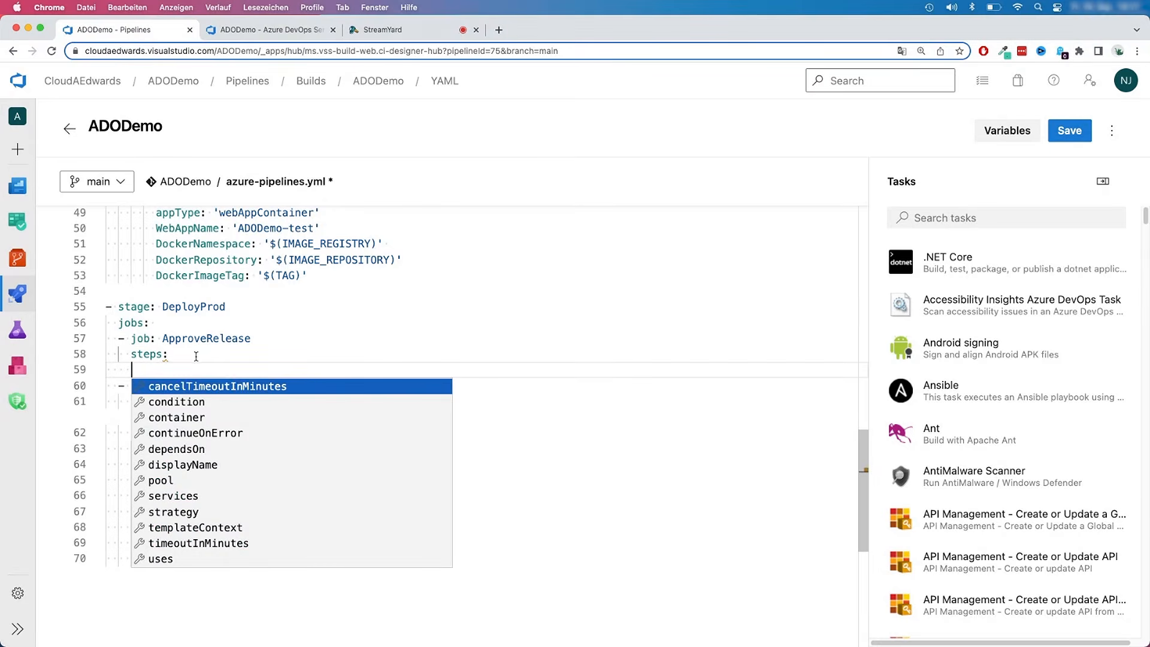
key("Escape")
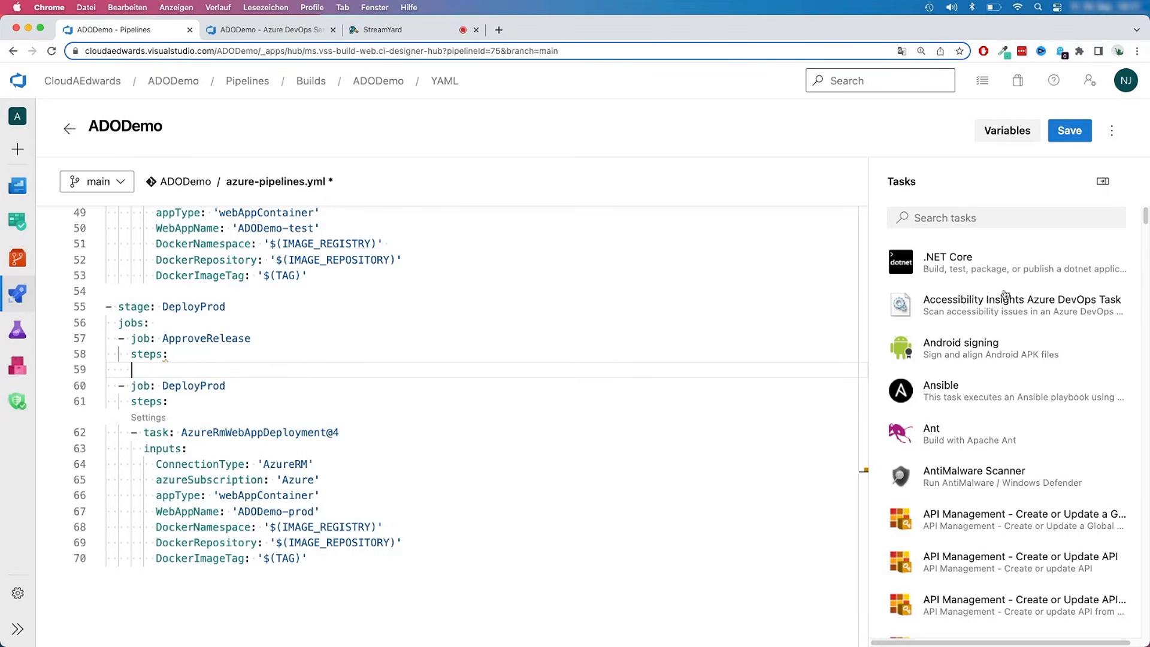
- Search the task list for "manual" and open the Manual validation task's settings
left_click(994, 218)
type("manual")
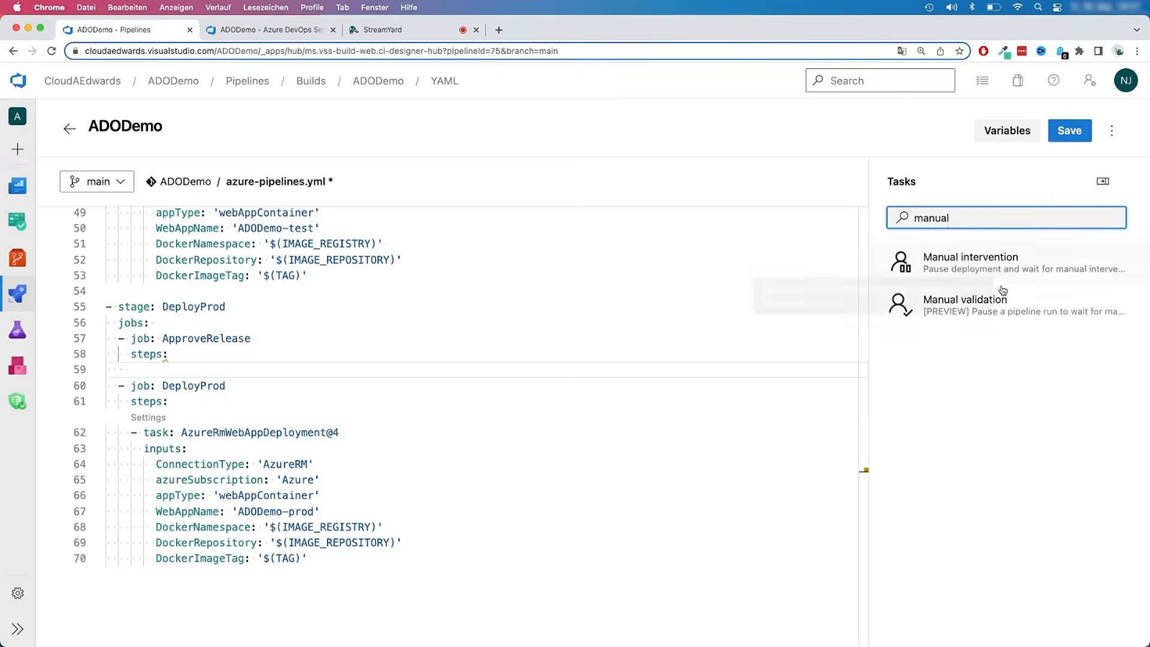
left_click(1006, 310)
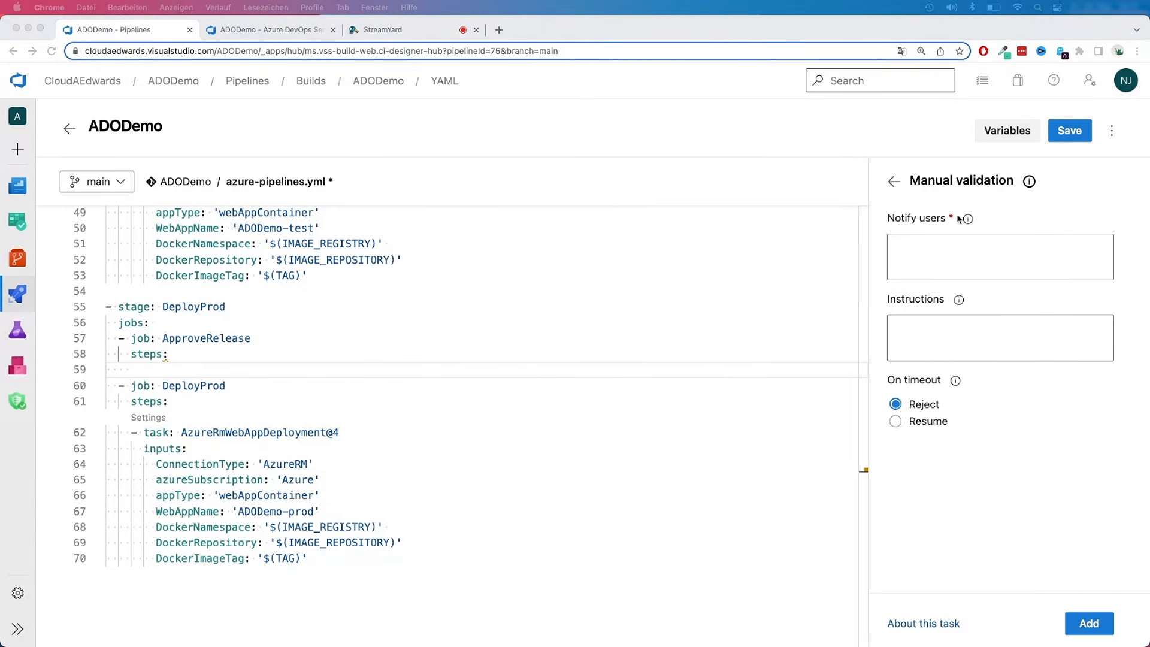
- Enter the approver's e-mail as the user to notify and "Please validate and approve deployment to prod" as the instructions
left_click(946, 262)
key("super+v")
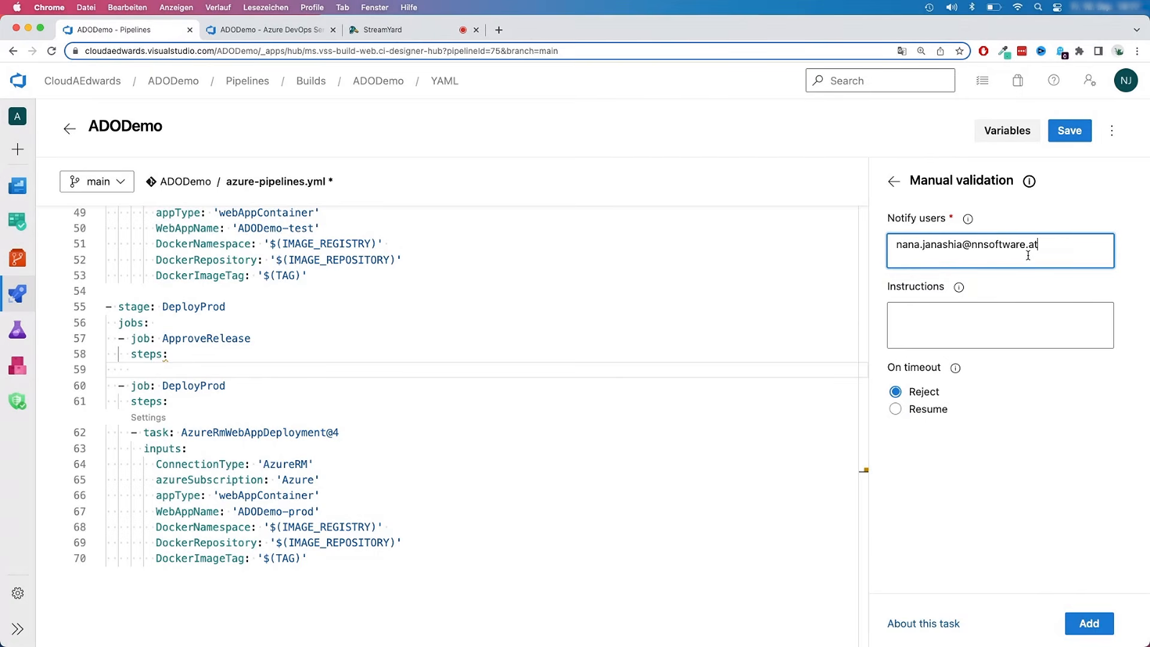
left_click(944, 331)
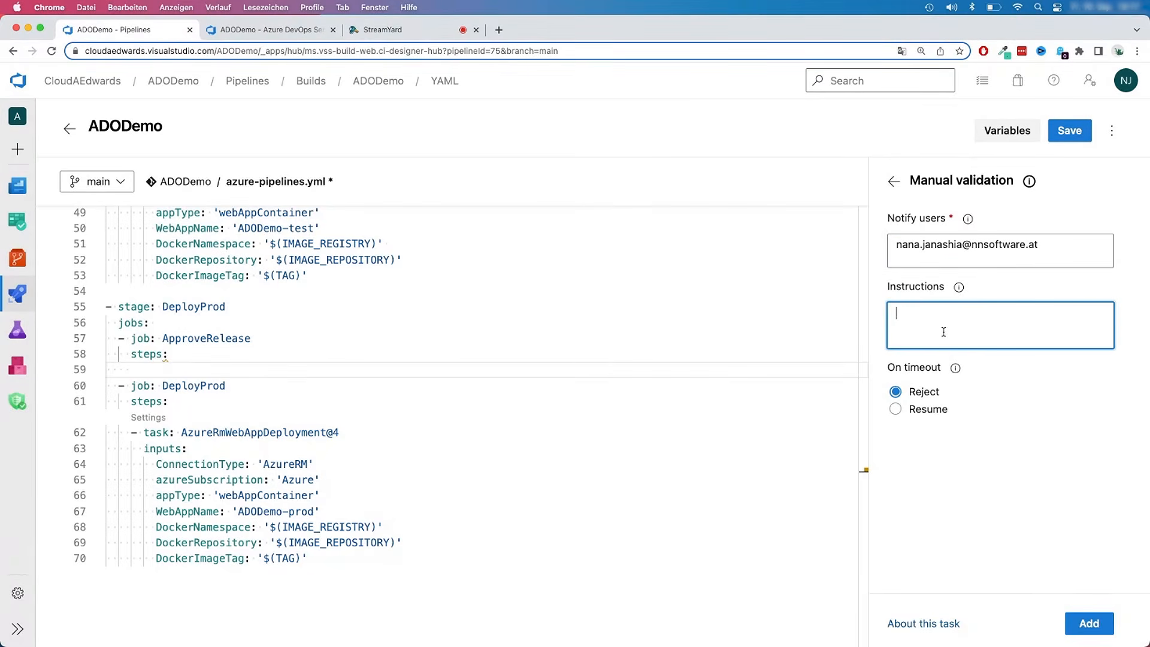
type("Please validate")
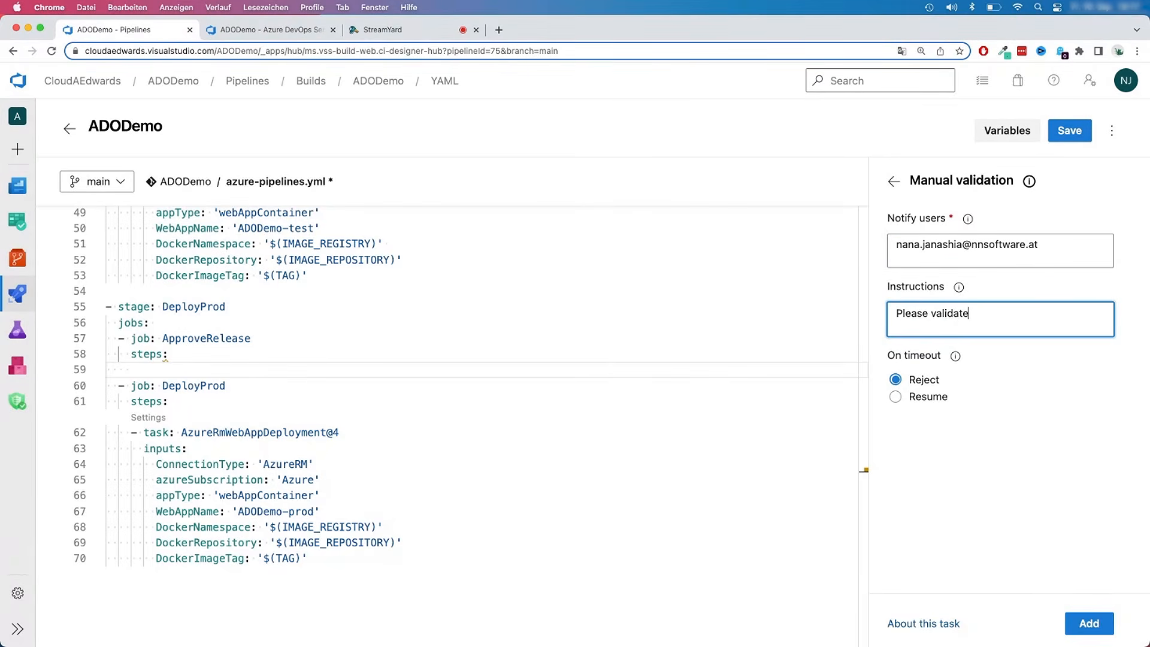
type(" and approve deployment to prod")
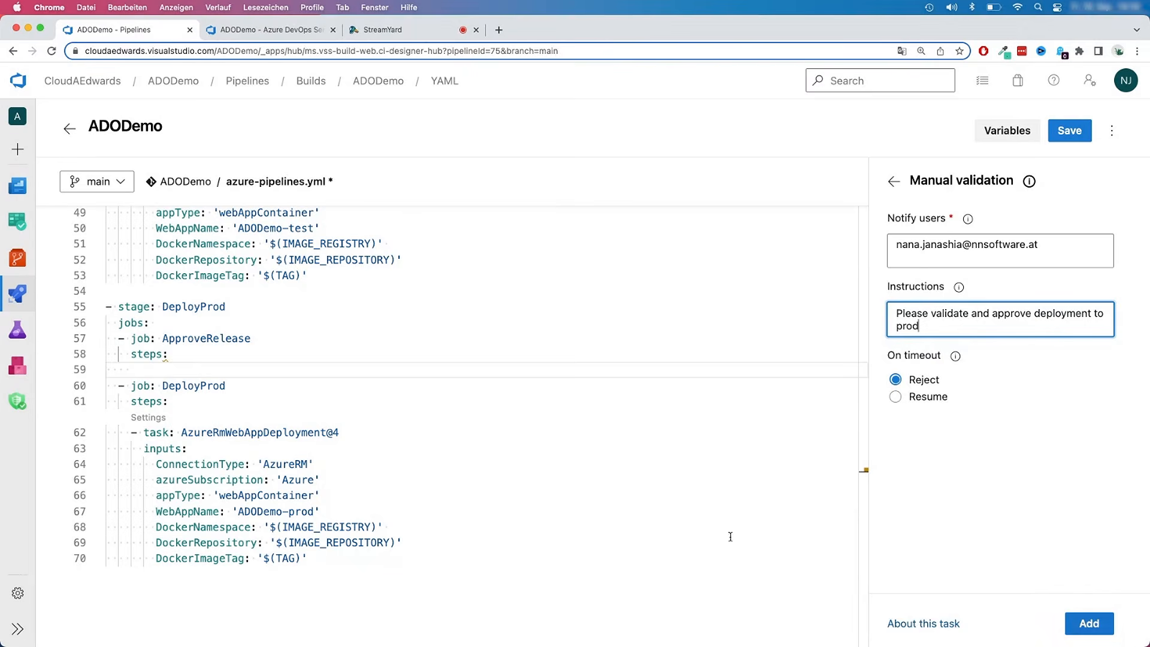
- Add the configured ManualValidation@0 task on the empty line under the ApproveRelease job's steps
left_click(179, 376)
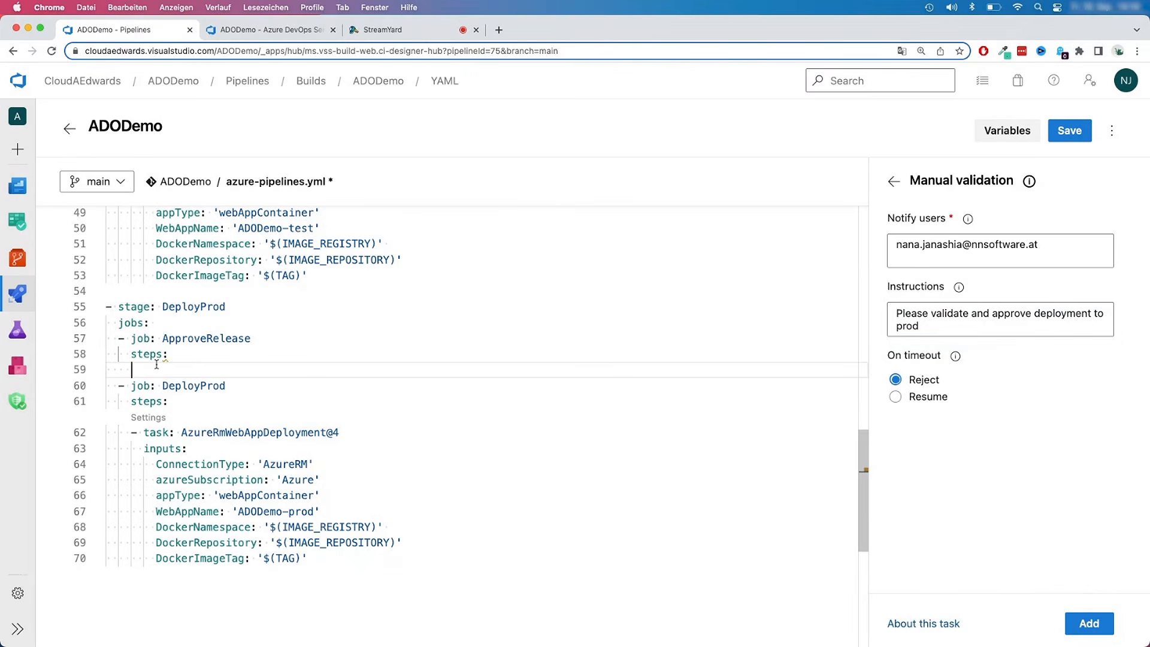
left_click(1089, 623)
left_click(288, 449)
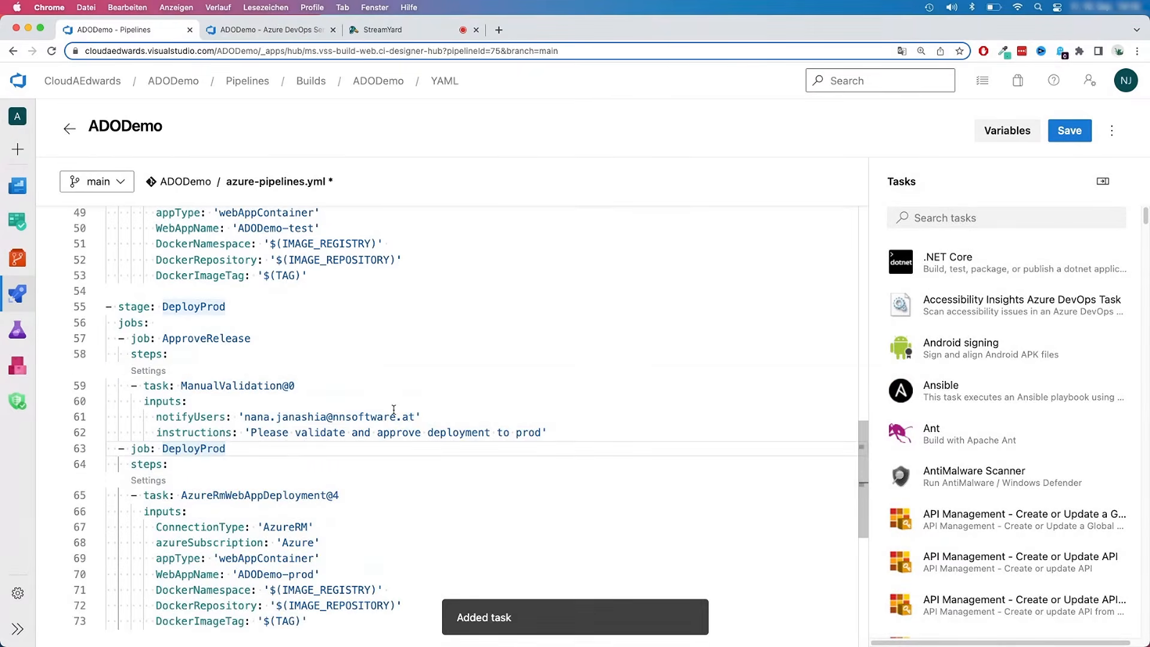
left_click(460, 416)
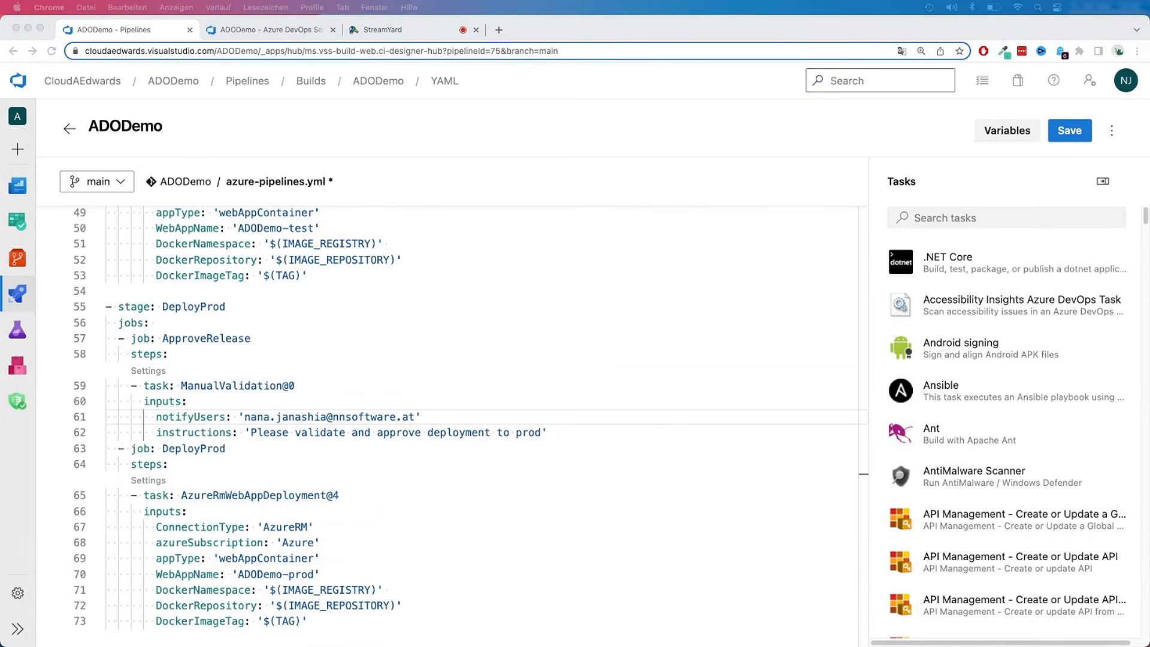
- Add "timeoutInMinutes: 4320 # job times out in 3 days" to the ApproveRelease job, above its steps
left_click(442, 423)
left_click(294, 338)
key("Return")
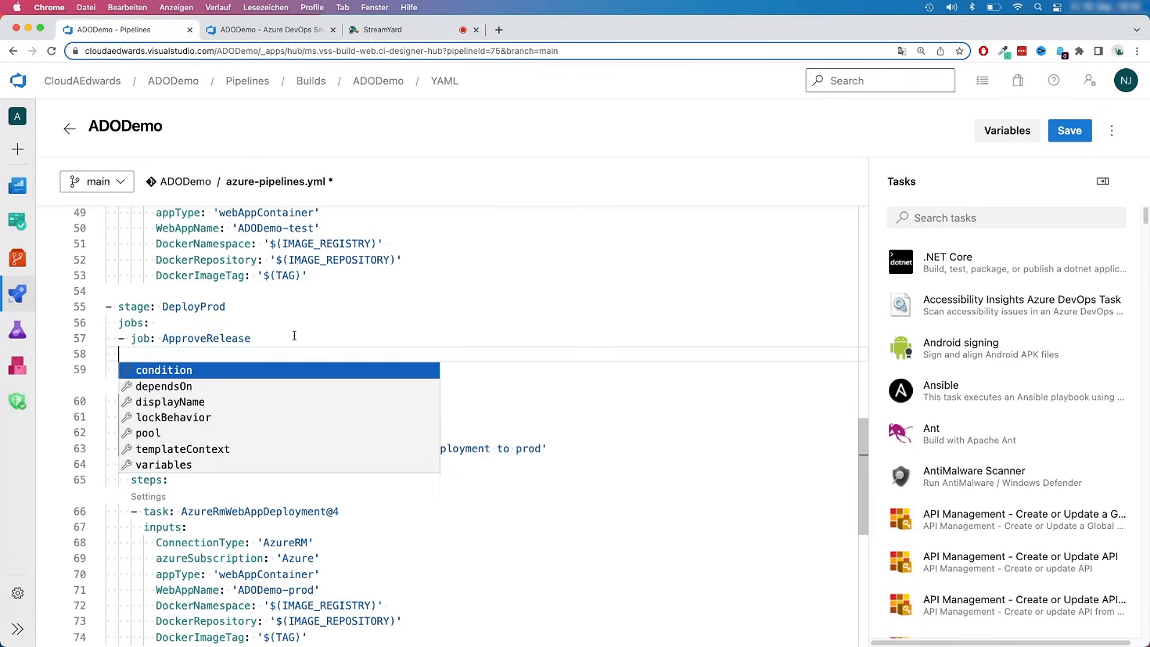
key("Escape")
type("timeoutInMinutes: 4320 # job times out in 3 days")
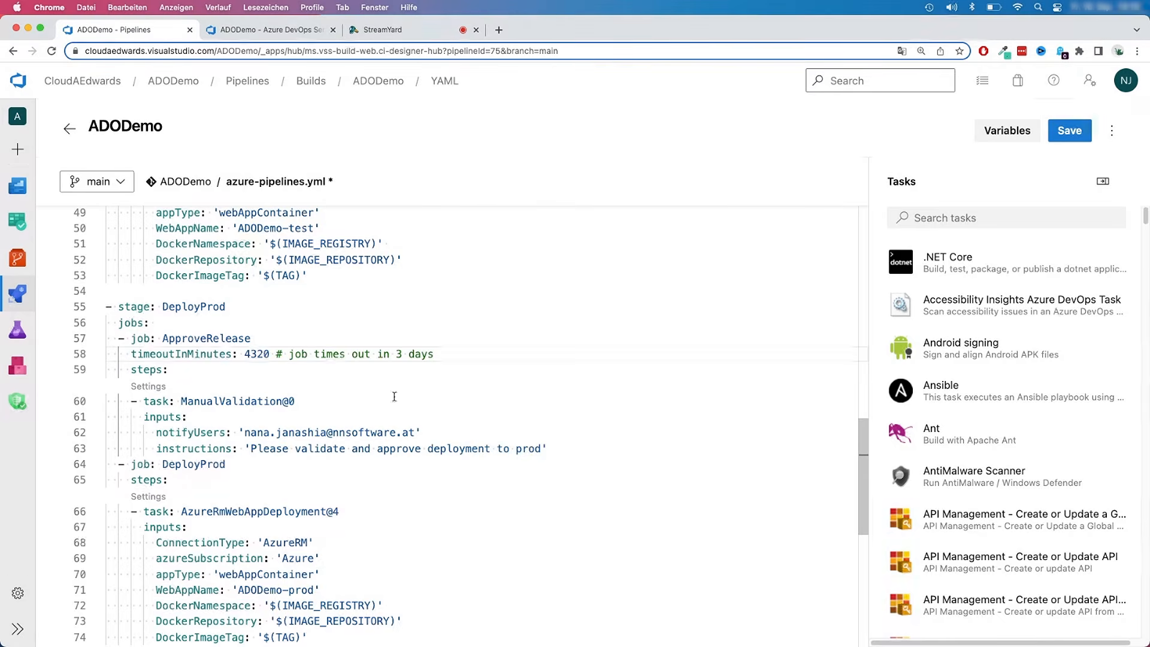
left_click(313, 465)
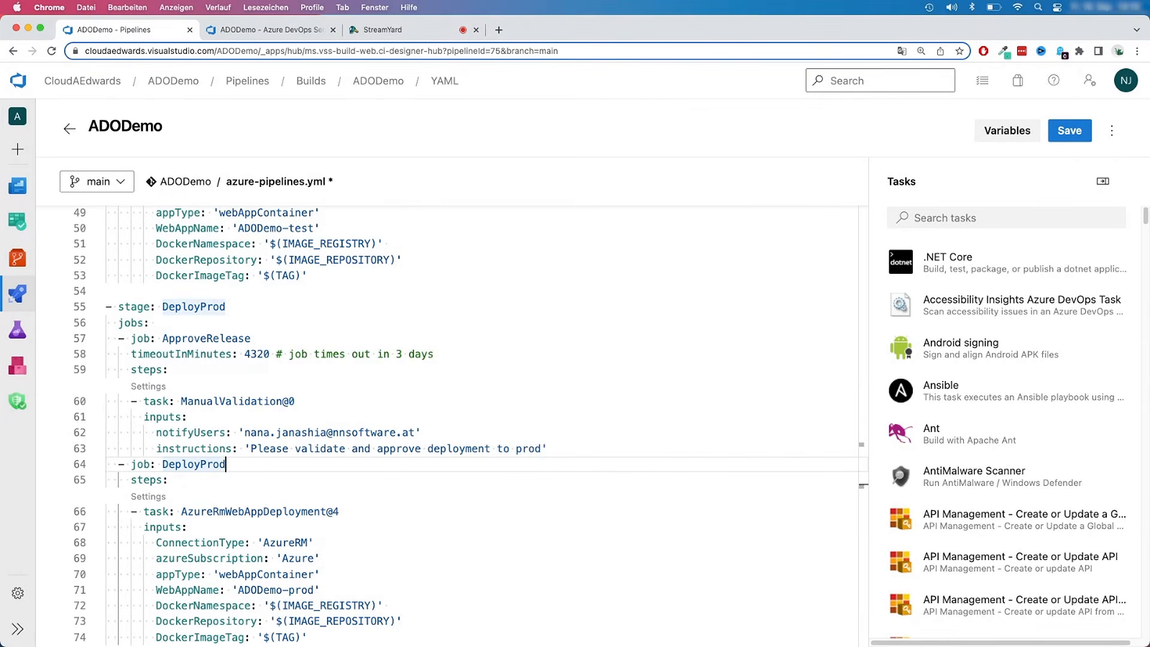
- Add "timeoutInMinutes: 1440 # task times out in 1 day" to the ManualValidation task, above its inputs
key("super+Tab")
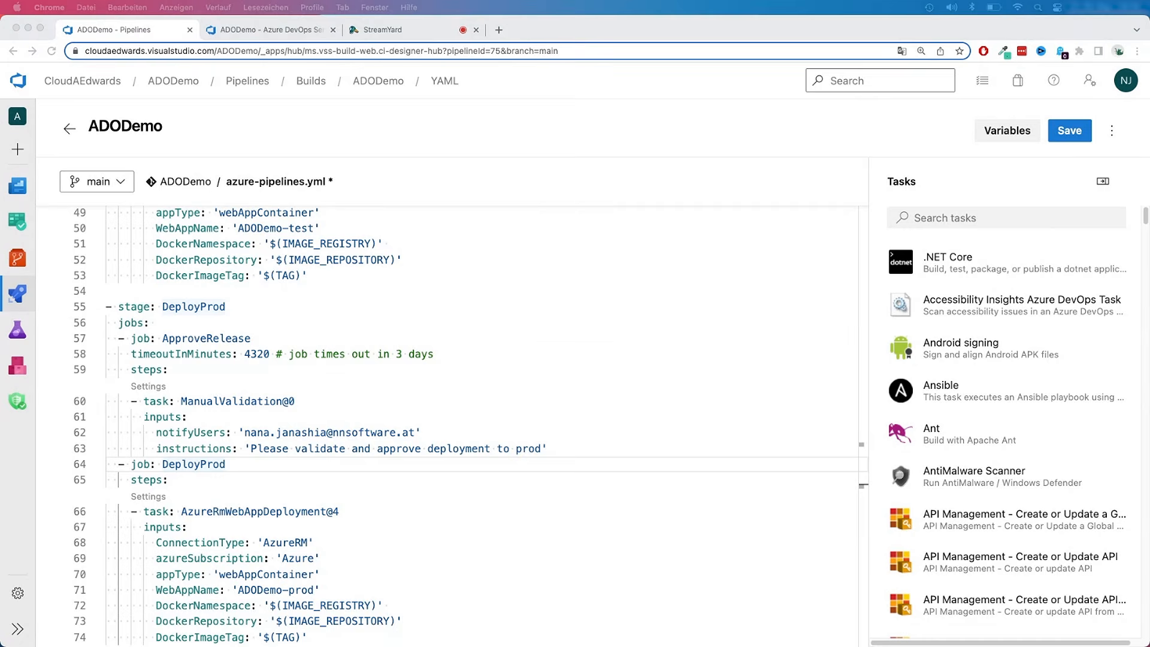
left_click(348, 402)
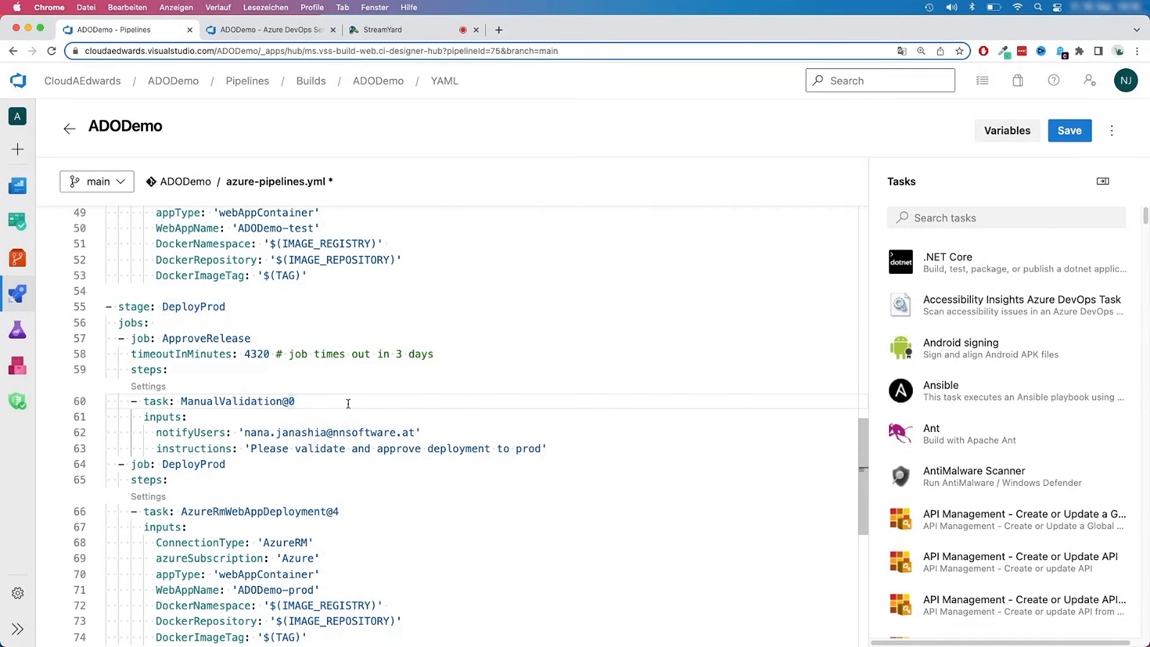
key("Return")
key("Escape")
type("timeoutInMinutes: 1440 # task times out in 1 day")
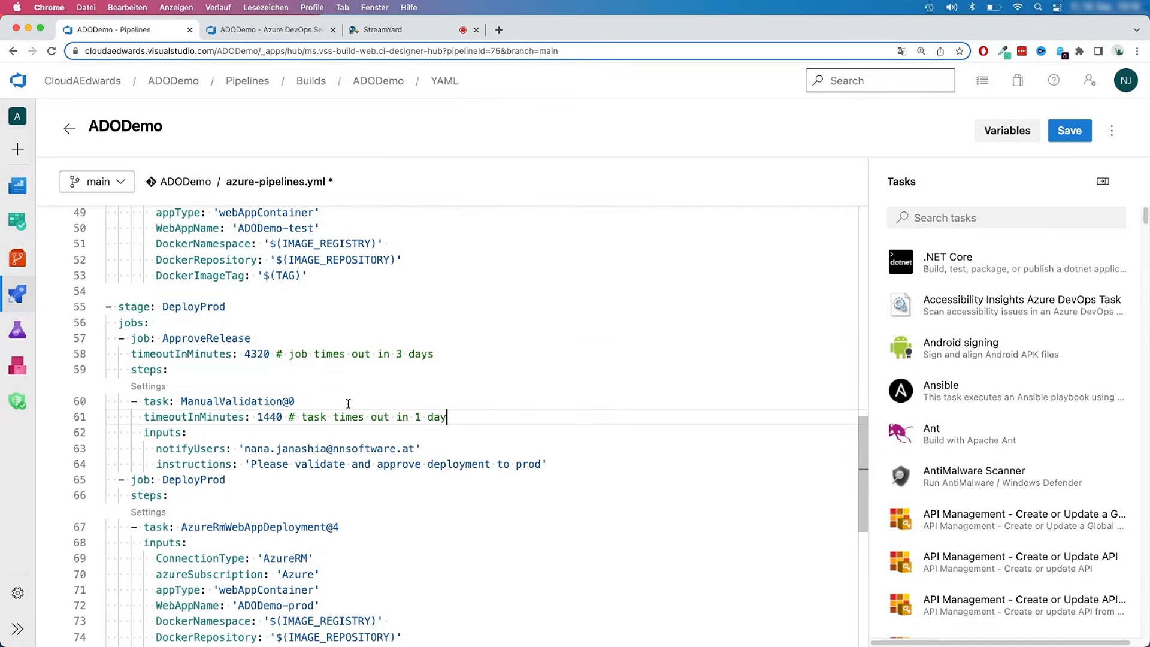
left_click(437, 432)
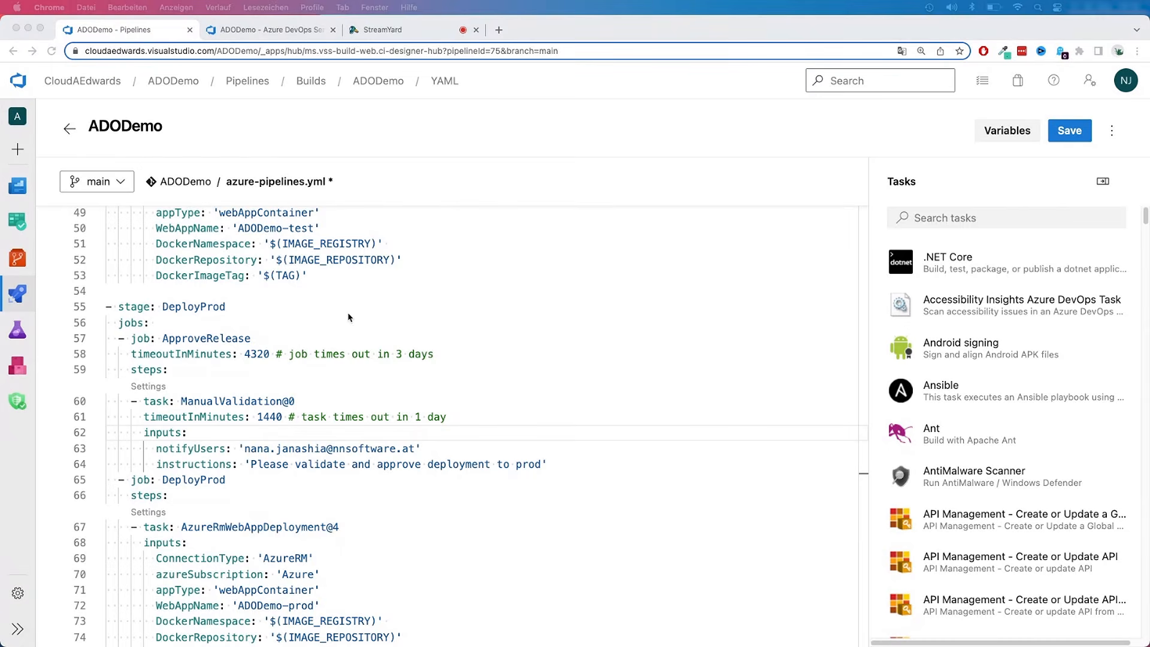
- Add "pool: server" to the ApproveRelease job between its timeout and steps
left_click(454, 354)
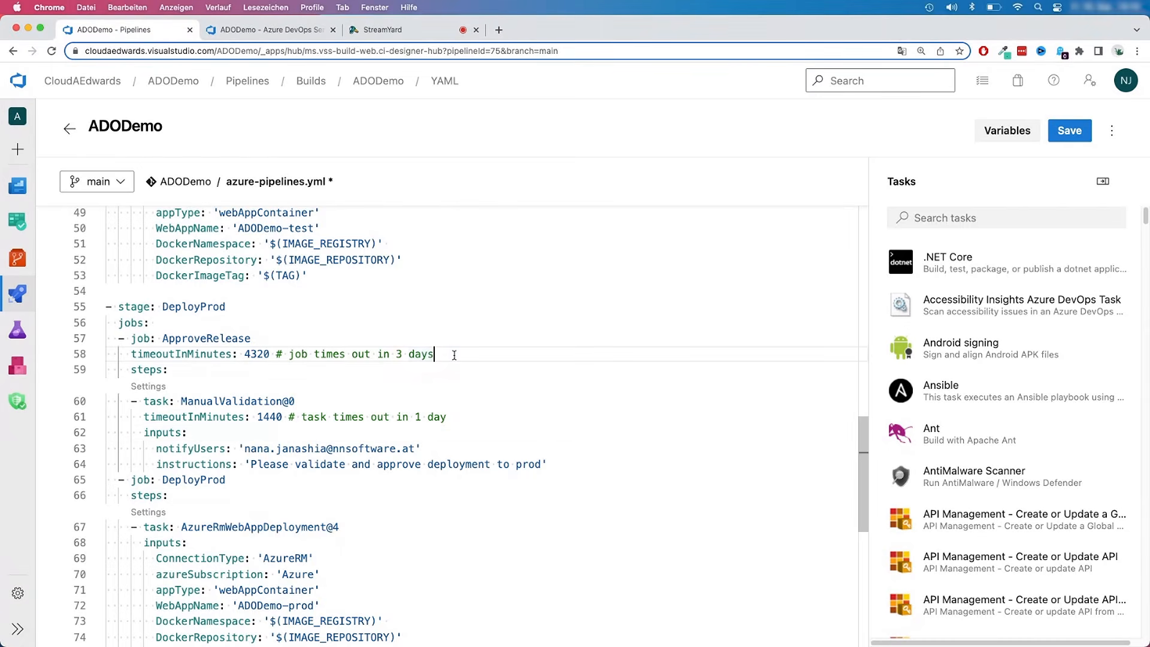
key("Return")
key("ctrl+space")
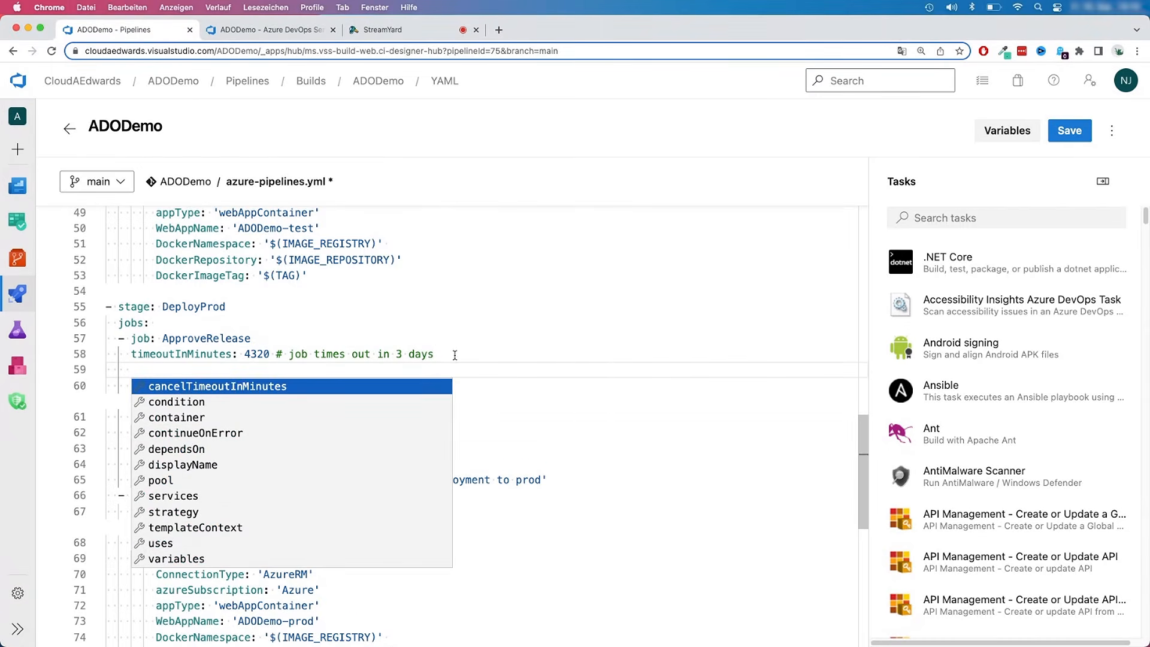
key("Escape")
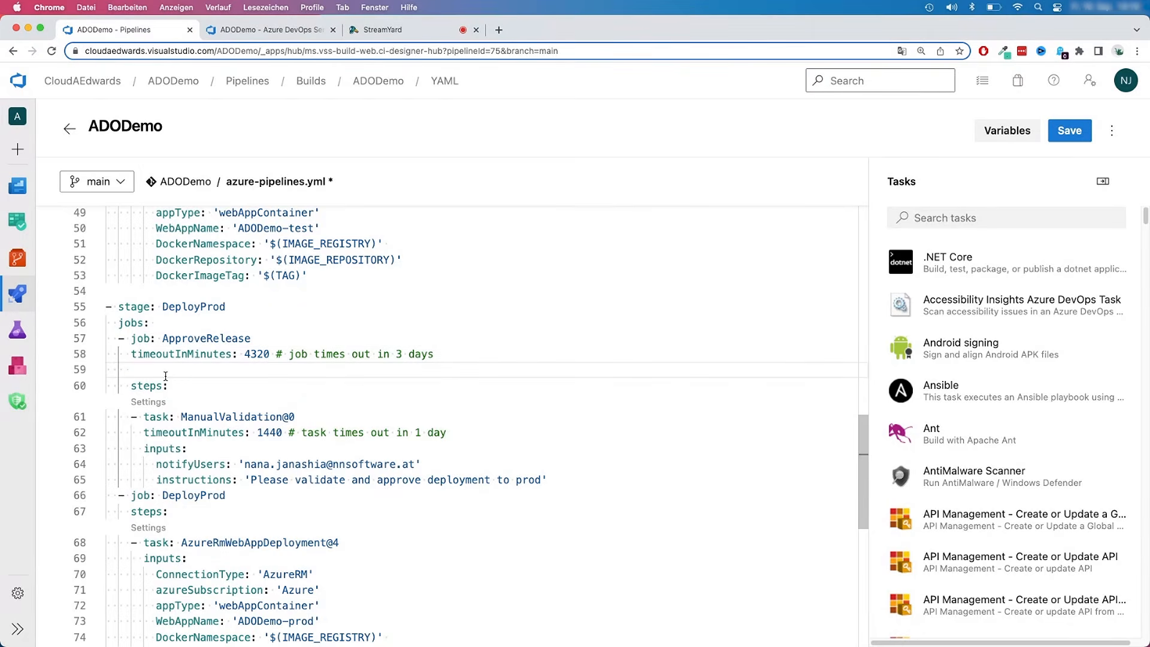
type("pool: server")
- Review the ApproveRelease job's pool and manual validation task together with the DeployProd job that follows
left_click(314, 433)
left_click(226, 447)
left_click(254, 484)
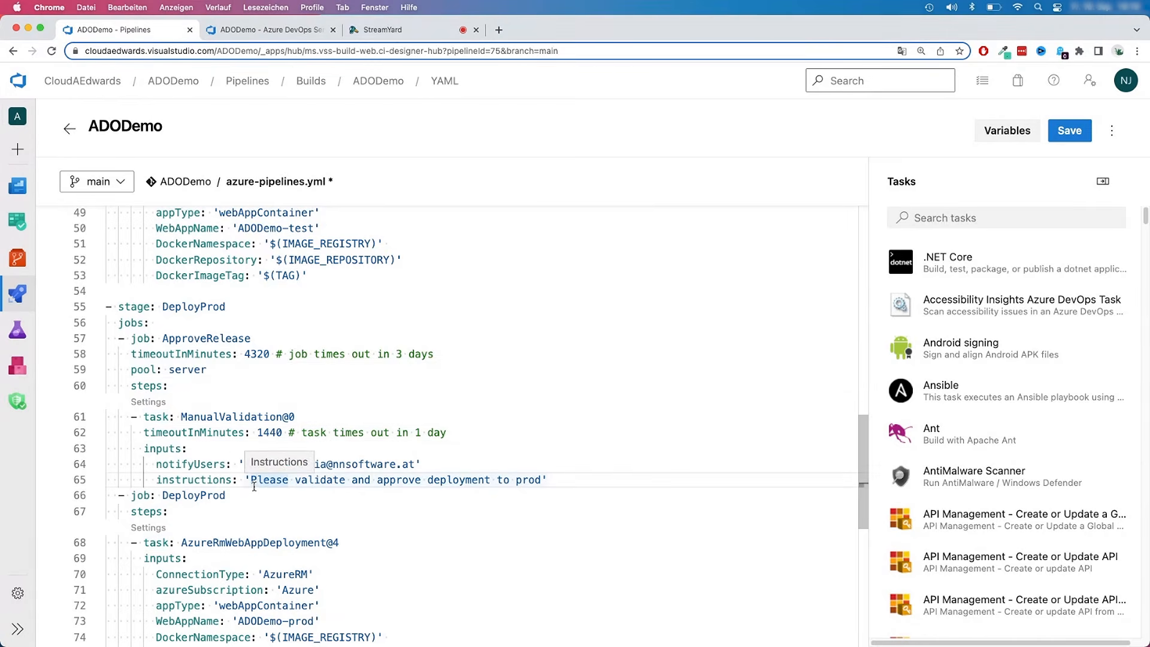
left_click(207, 452)
left_click(252, 497)
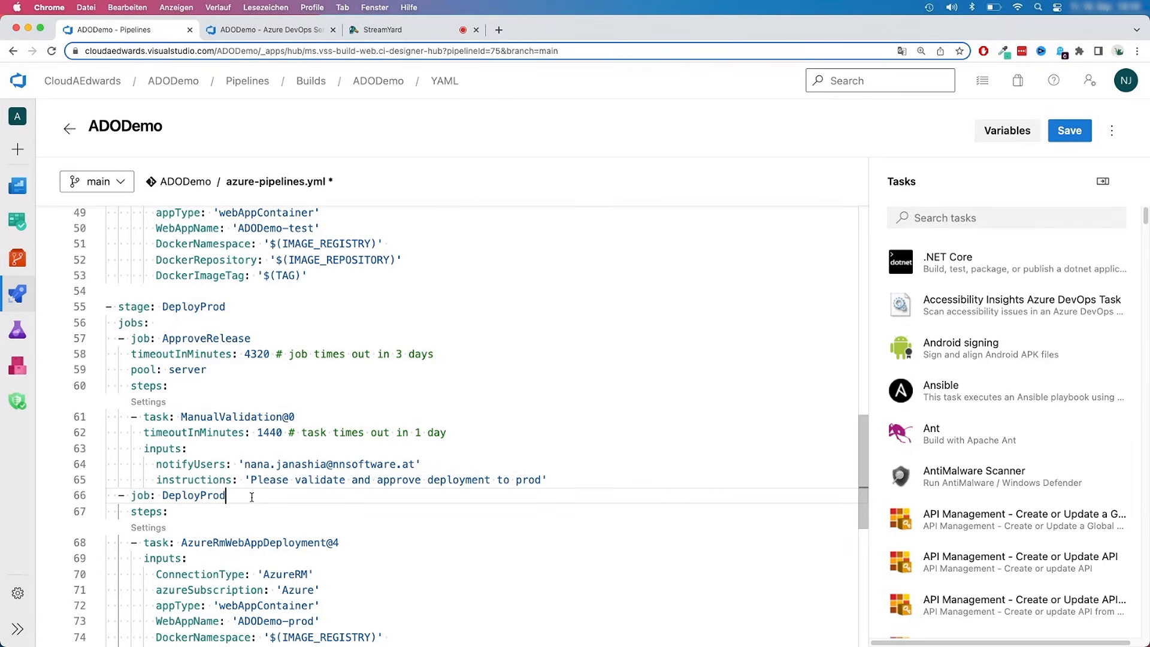
left_click_drag(134, 368, 227, 358)
left_click(167, 382)
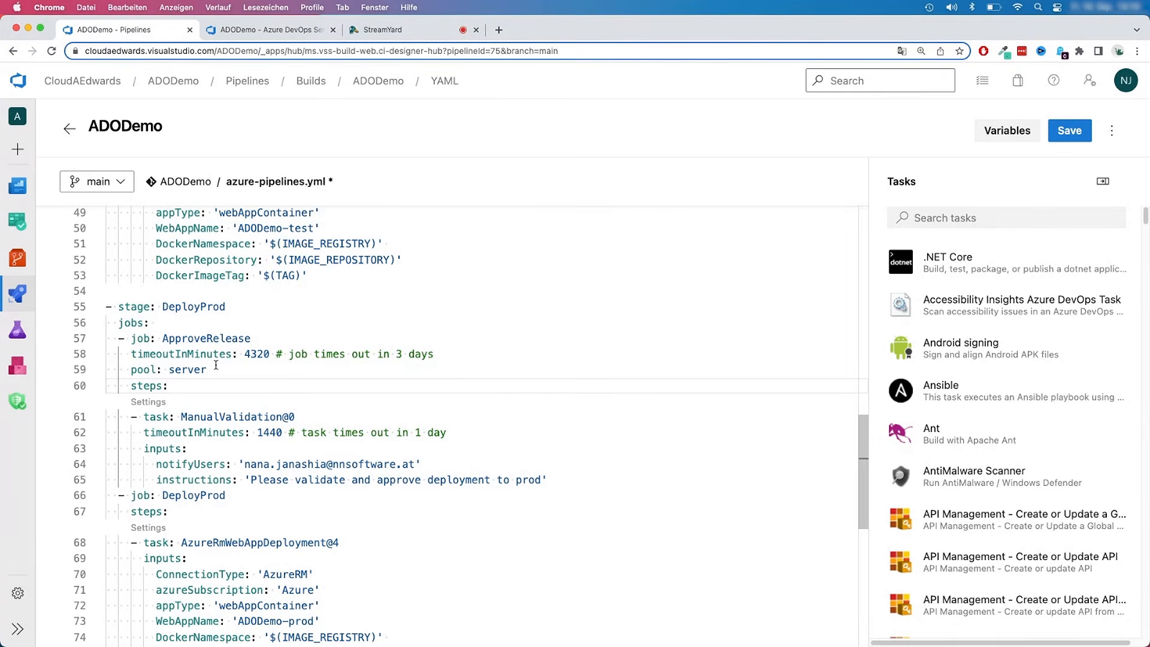
left_click(419, 446)
scroll(310, 501, "down", 3)
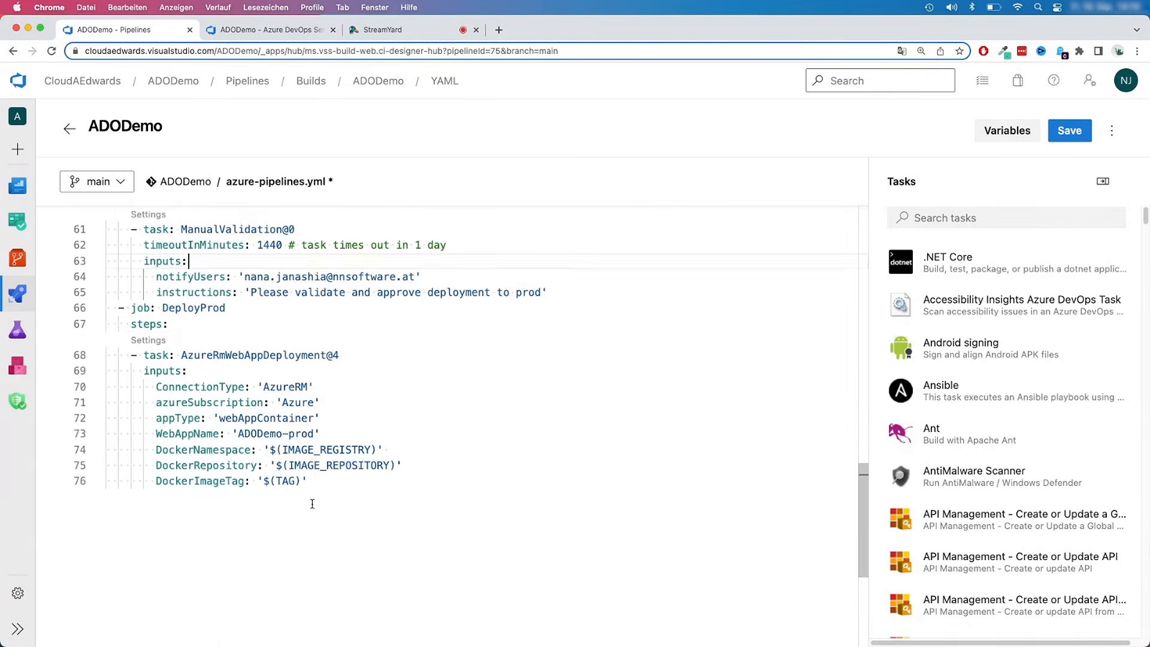
- Review the DeployDev and DeployTest stages, including the DeployTest schedule condition, in comparison with the DeployProd stage
scroll(286, 421, "up", 4)
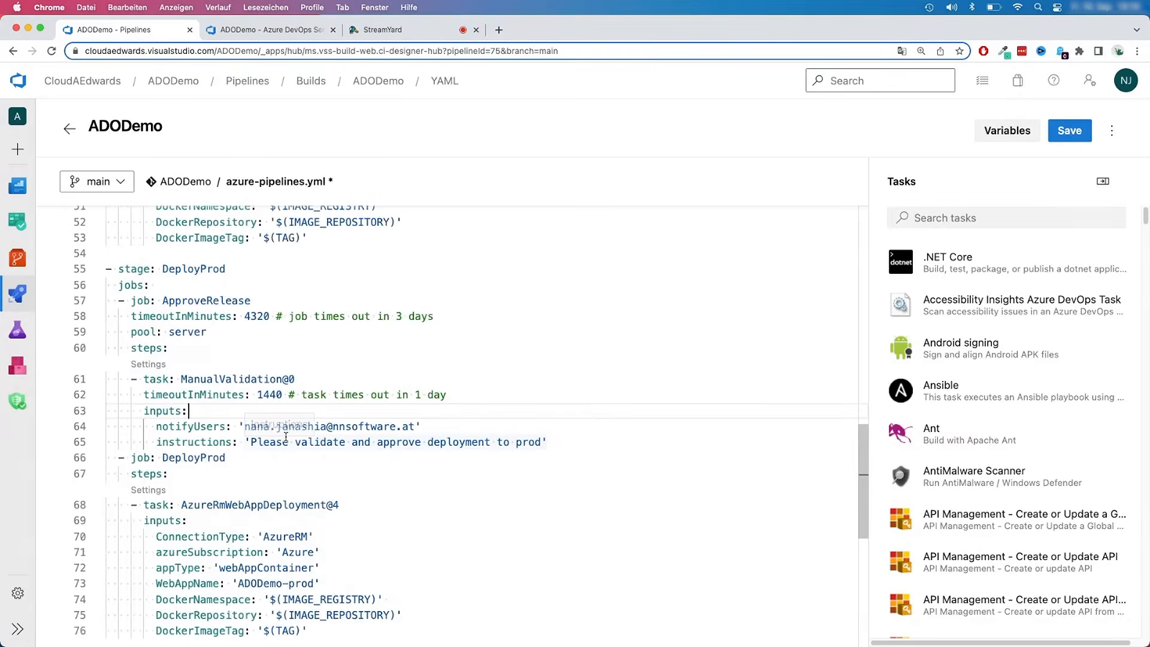
scroll(285, 437, "up", 10)
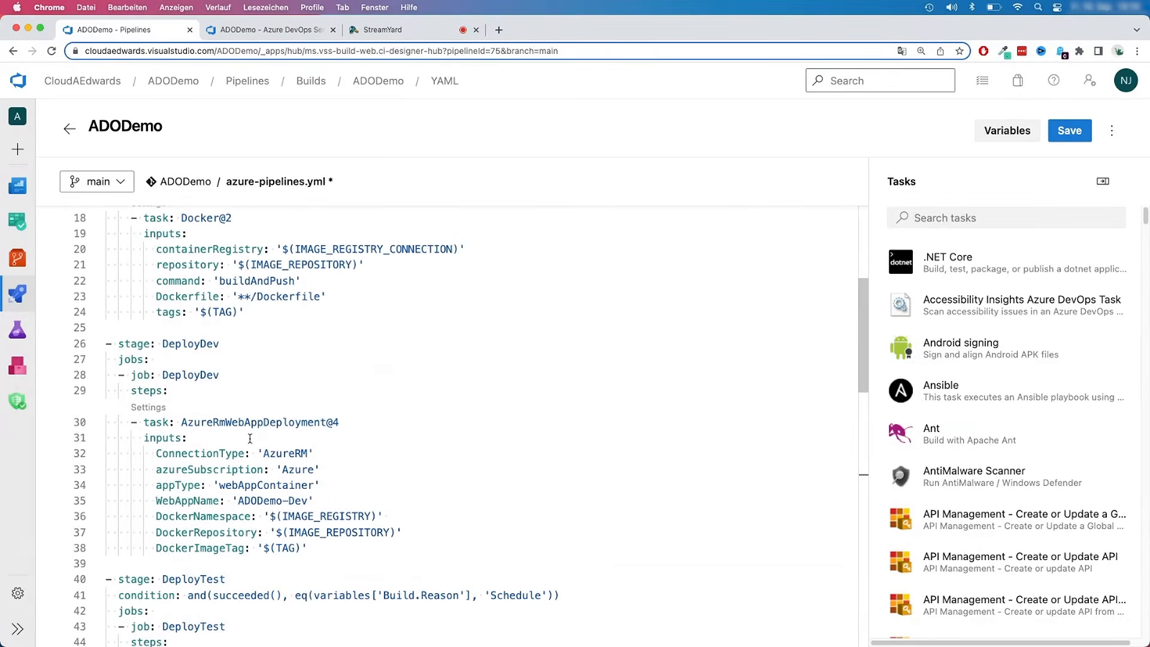
scroll(235, 401, "down", 3)
scroll(233, 377, "up", 1)
scroll(234, 377, "down", 2)
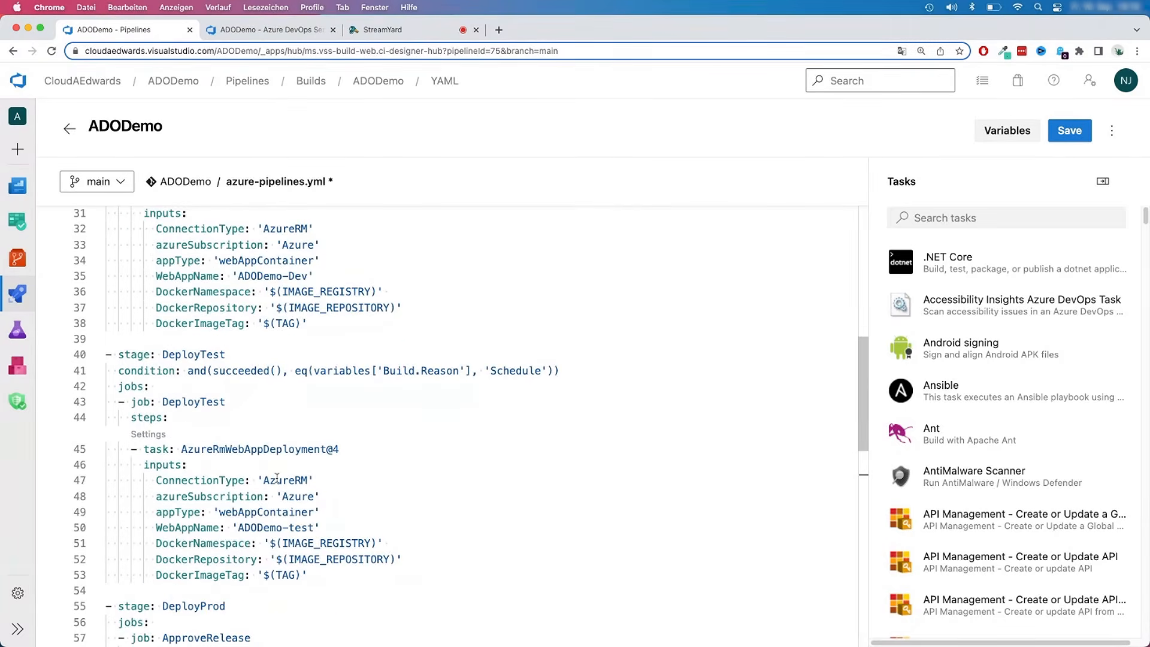
left_click_drag(619, 369, 252, 388)
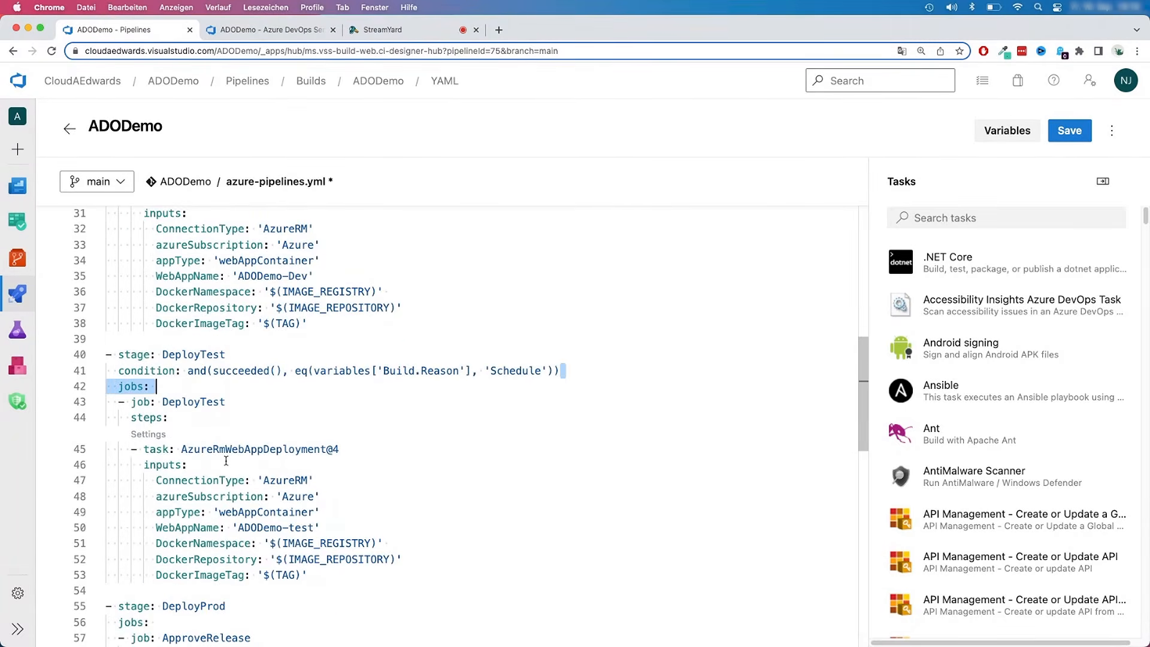
left_click(226, 461)
scroll(287, 555, "down", 5)
scroll(287, 555, "down", 3)
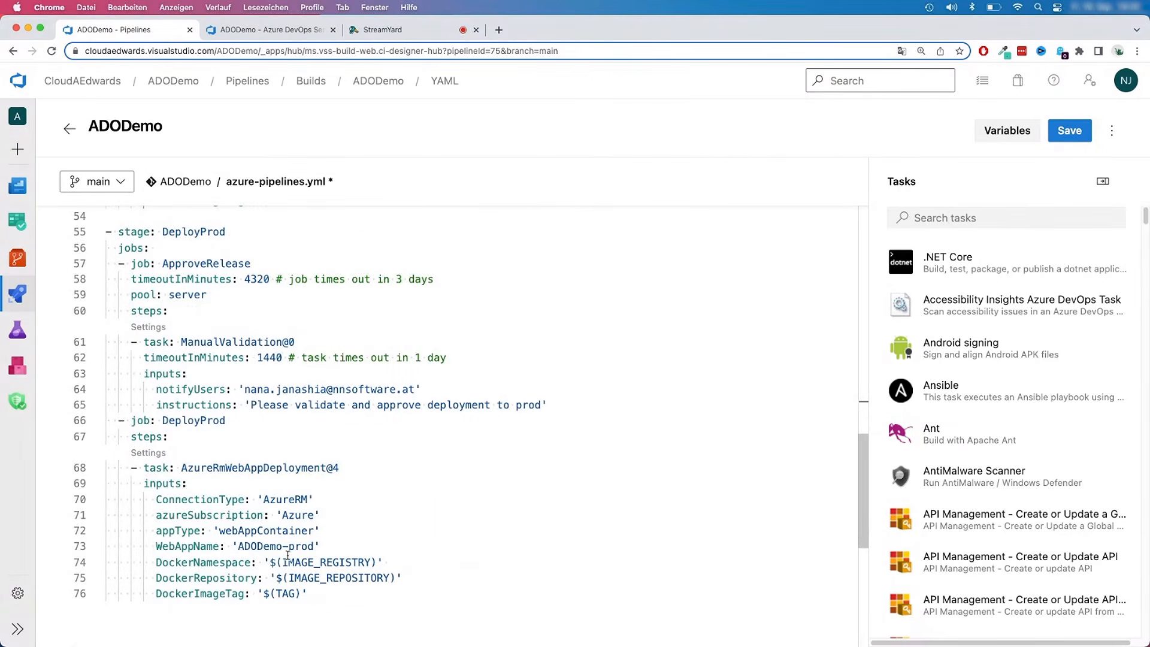
- Save the pipeline by committing azure-pipelines.yml directly to the main branch with the default commit message
left_click(302, 407)
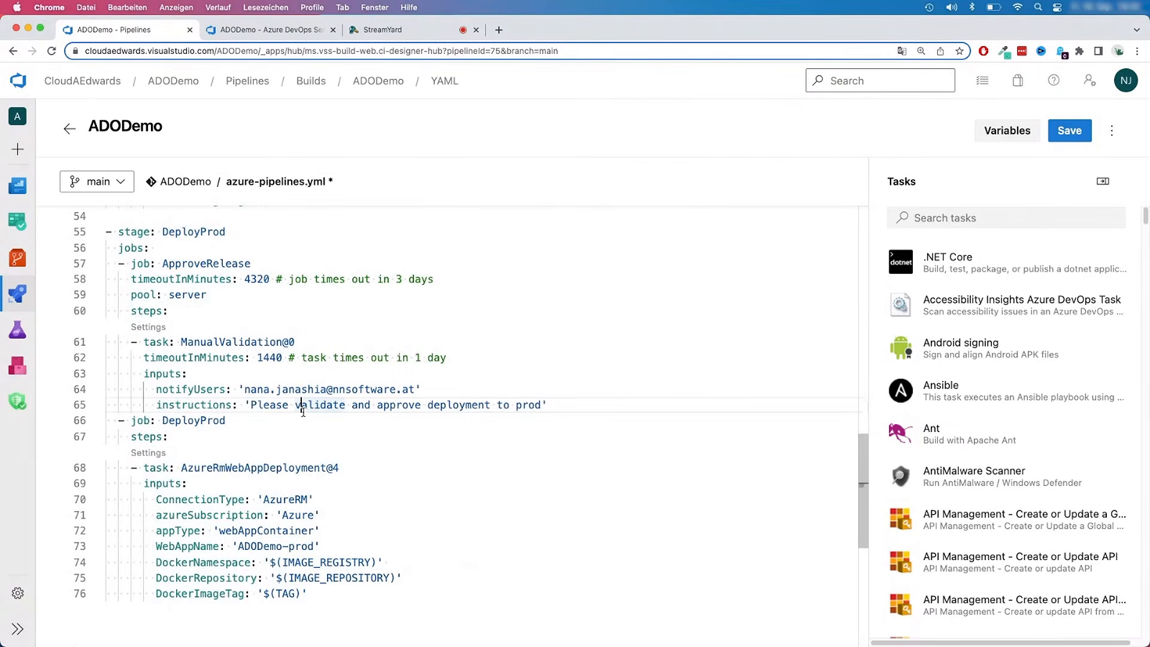
scroll(302, 411, "down", 2)
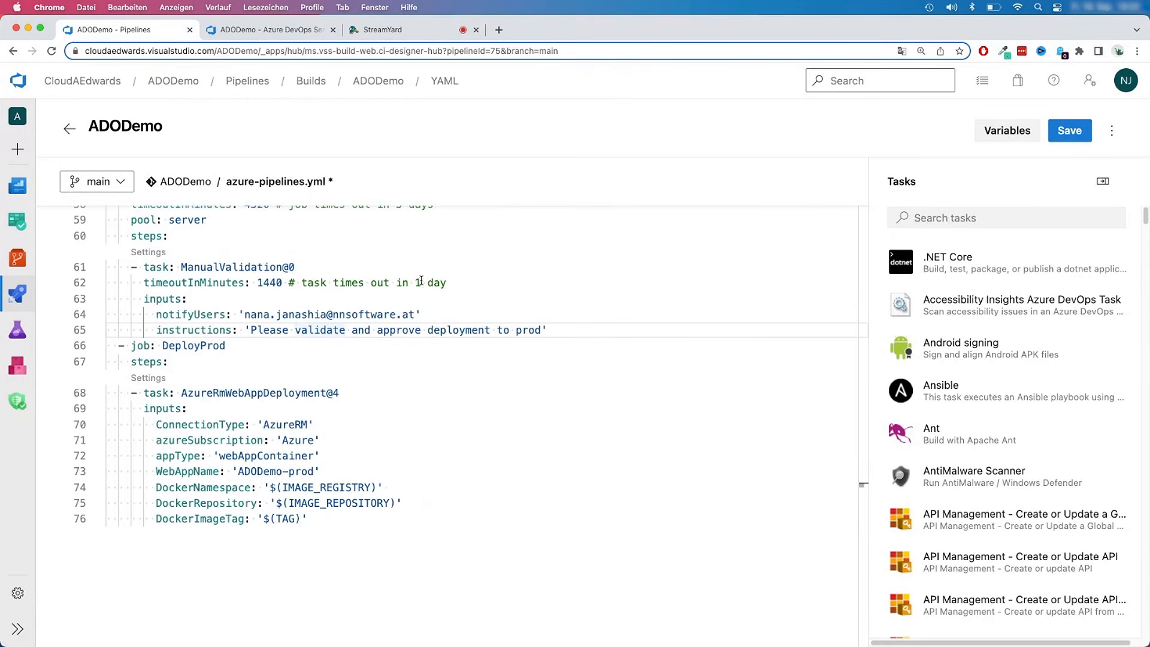
left_click(407, 426)
scroll(443, 515, "up", 4)
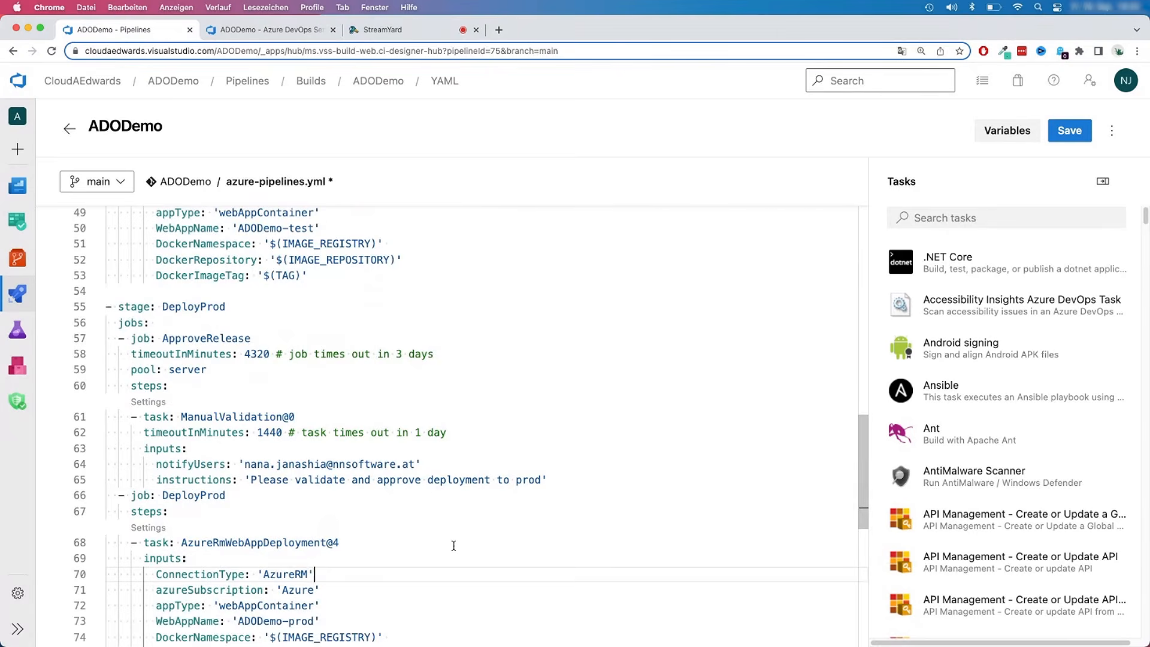
left_click(1069, 130)
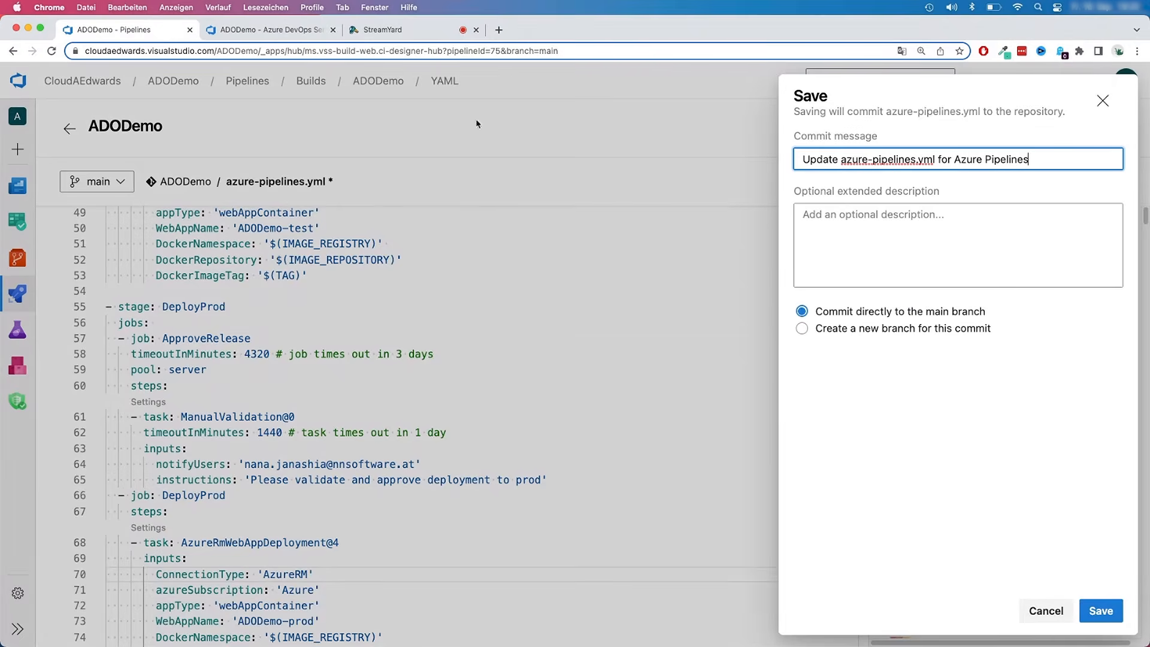
left_click(1101, 611)
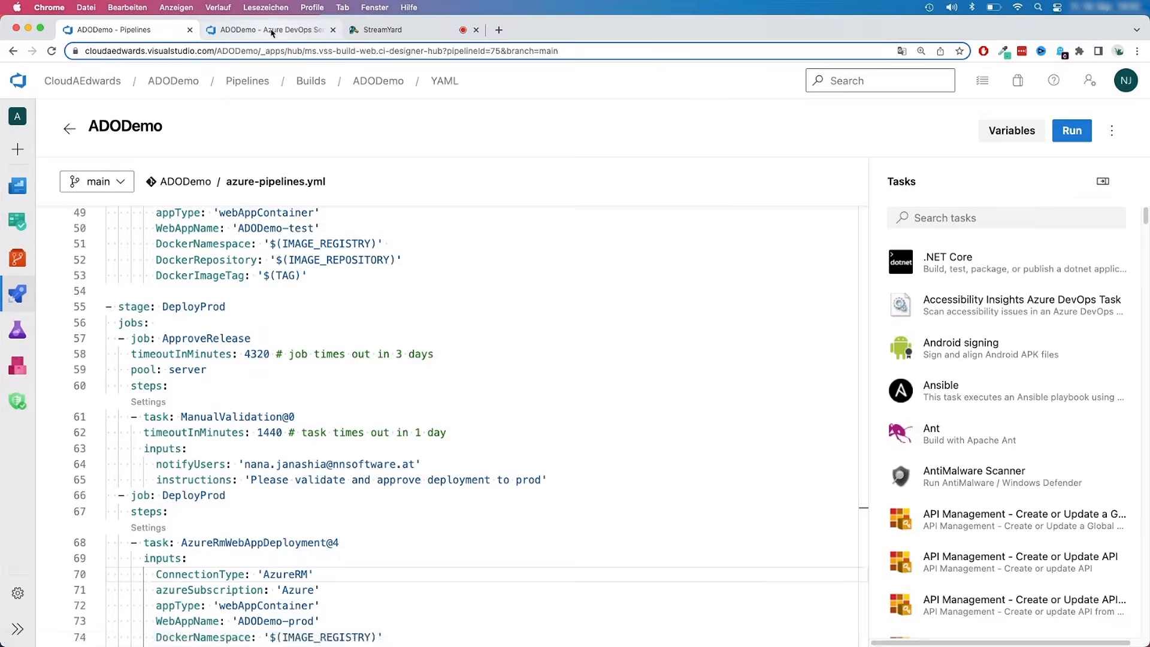
- Open the ADODemo pipeline's run list in the other Azure DevOps tab and check the stages of the two latest runs
left_click(271, 30)
left_click(22, 289)
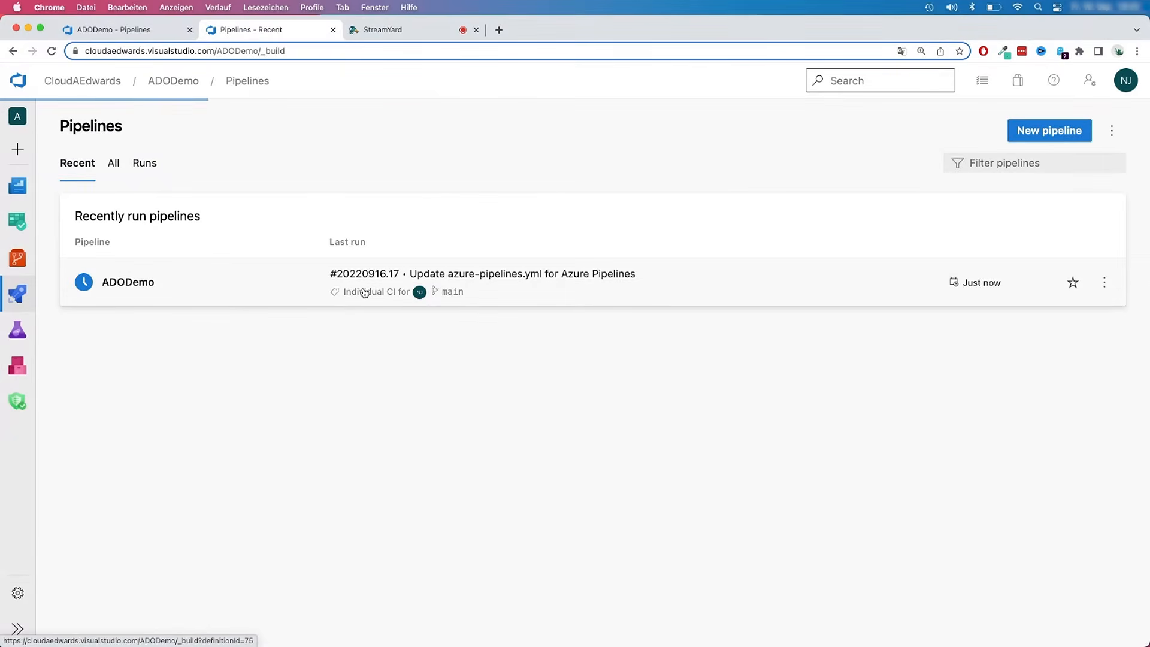
left_click(365, 291)
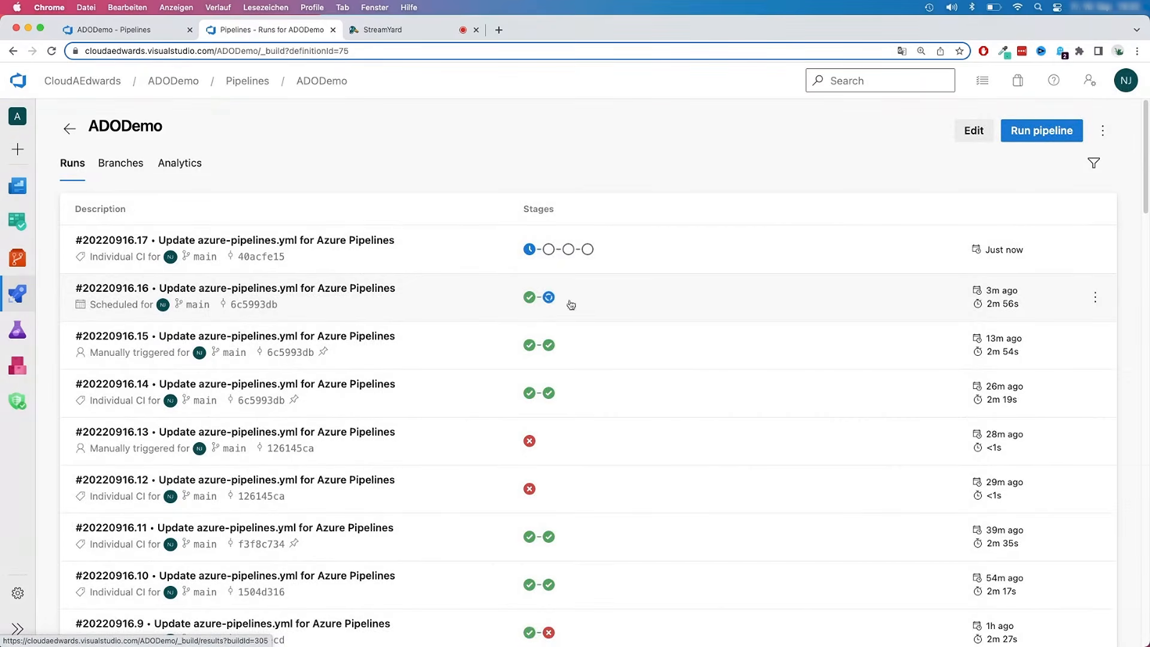
mouse_move(549, 302)
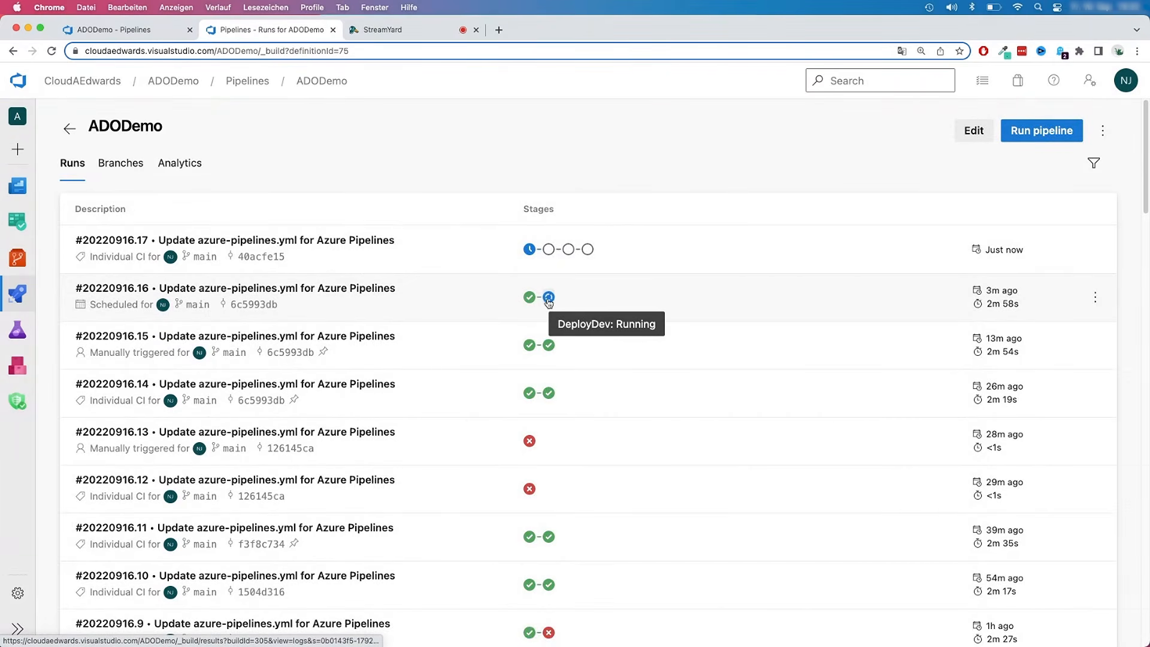
mouse_move(548, 251)
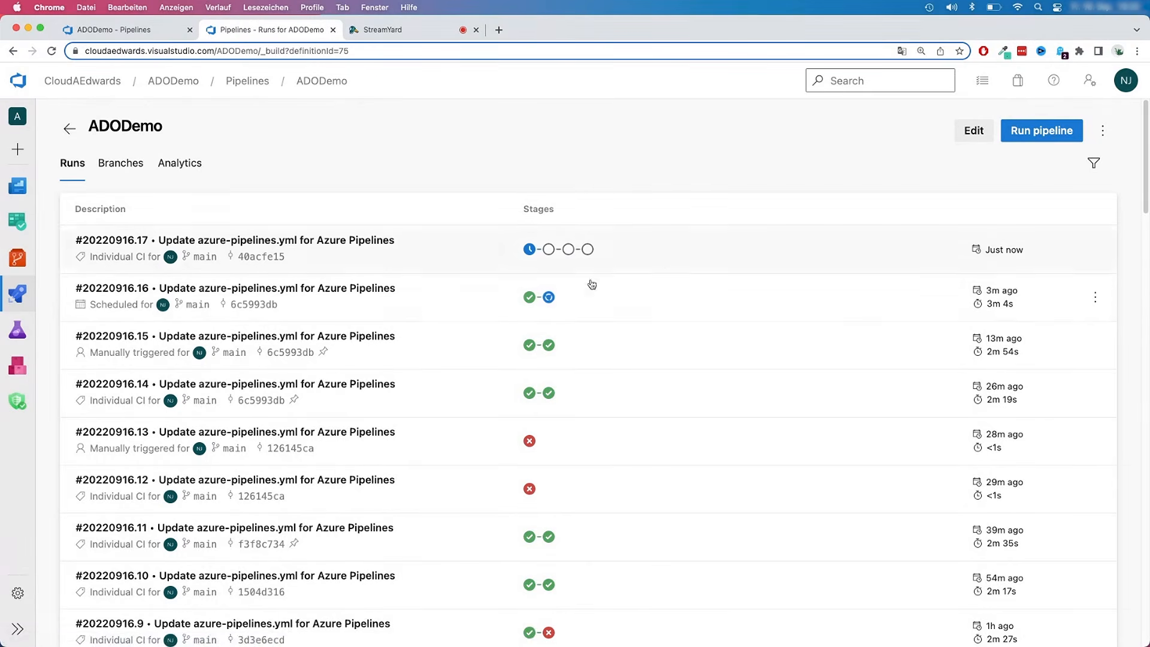
- Cancel the scheduled run #20220916.16 in the ADODemo run list
left_click(1095, 297)
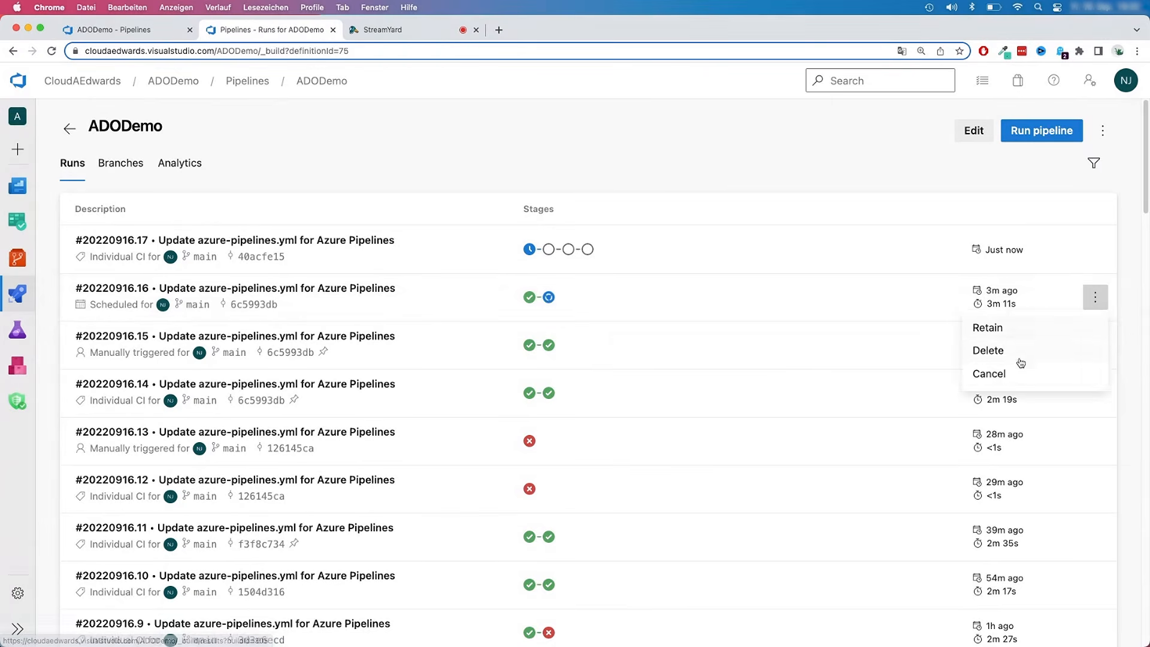
left_click(1003, 375)
left_click(721, 391)
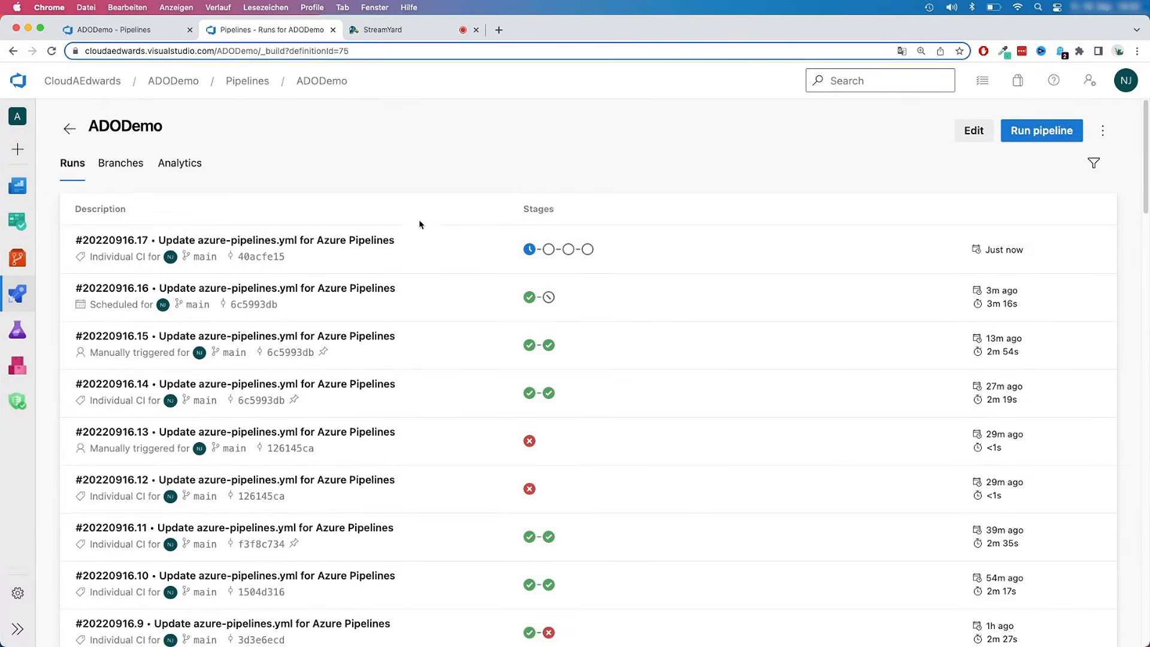
- Review the stages of run #20220916.17 and cancel that run from the ADODemo run list
left_click(447, 250)
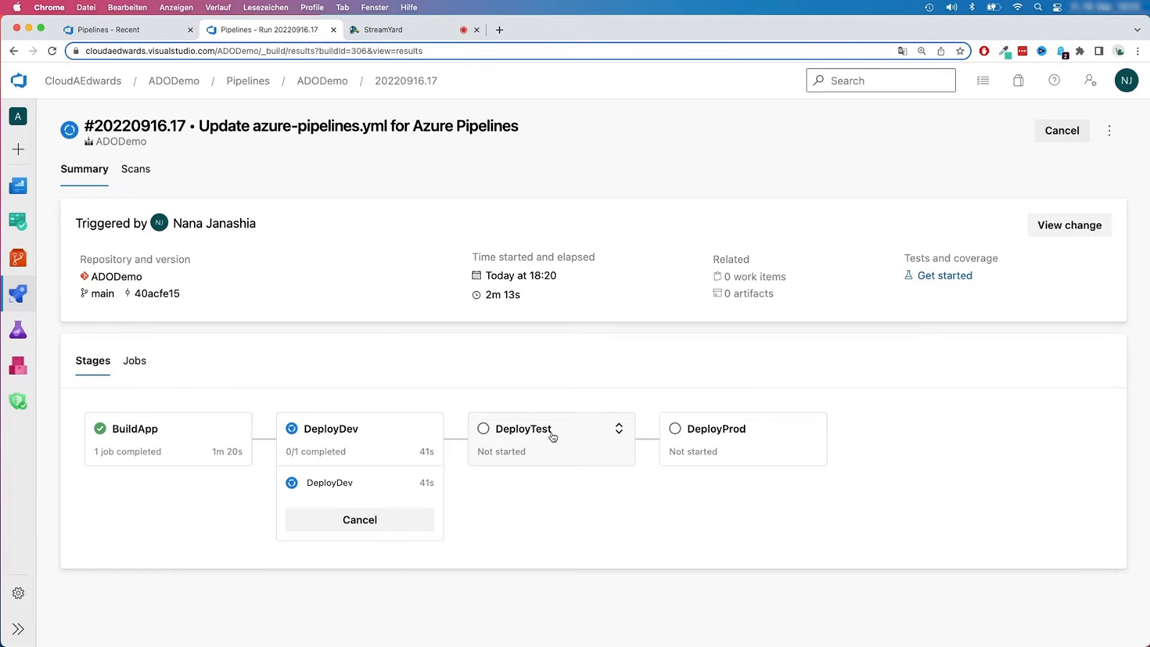
left_click(18, 293)
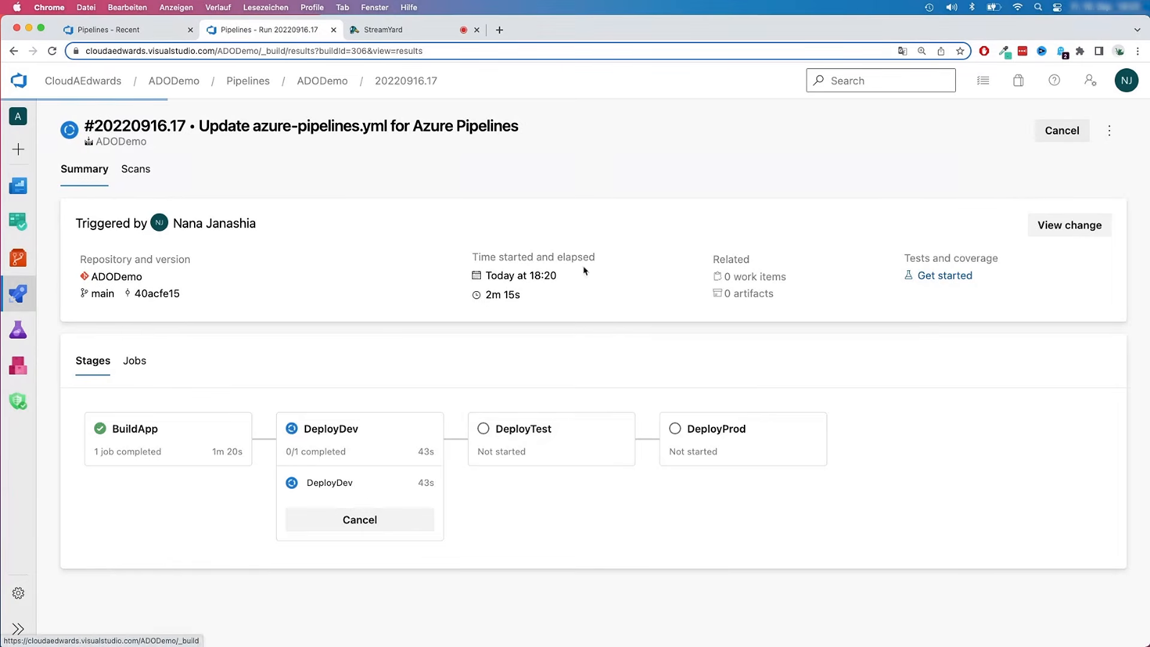
left_click(1105, 282)
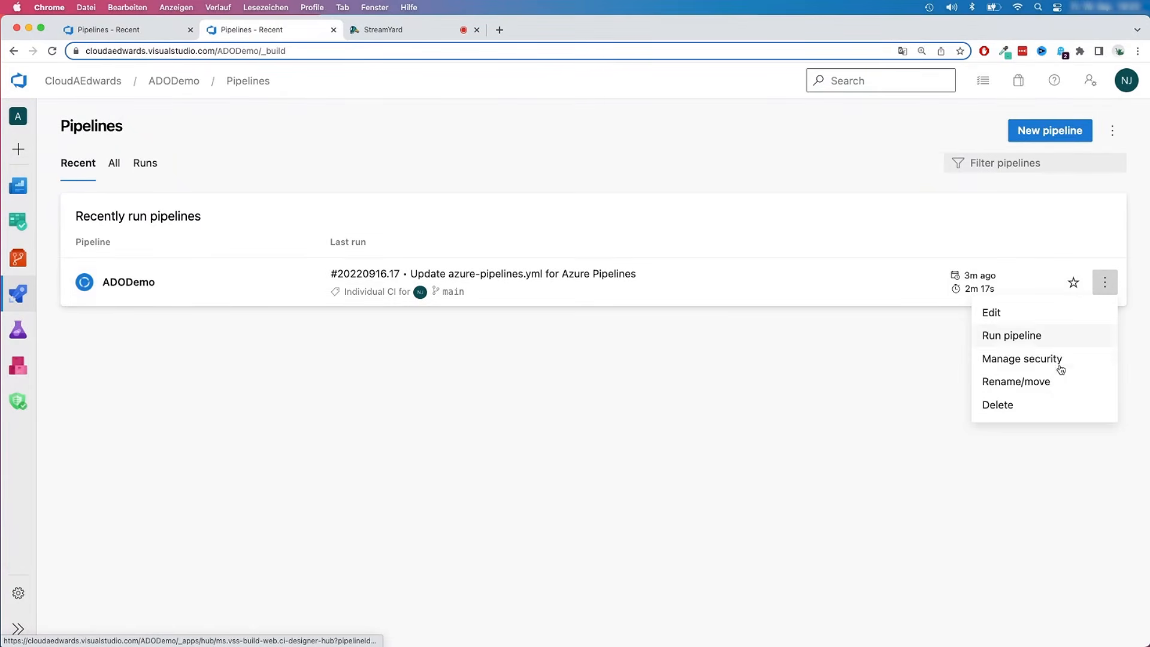
left_click(910, 357)
left_click(222, 290)
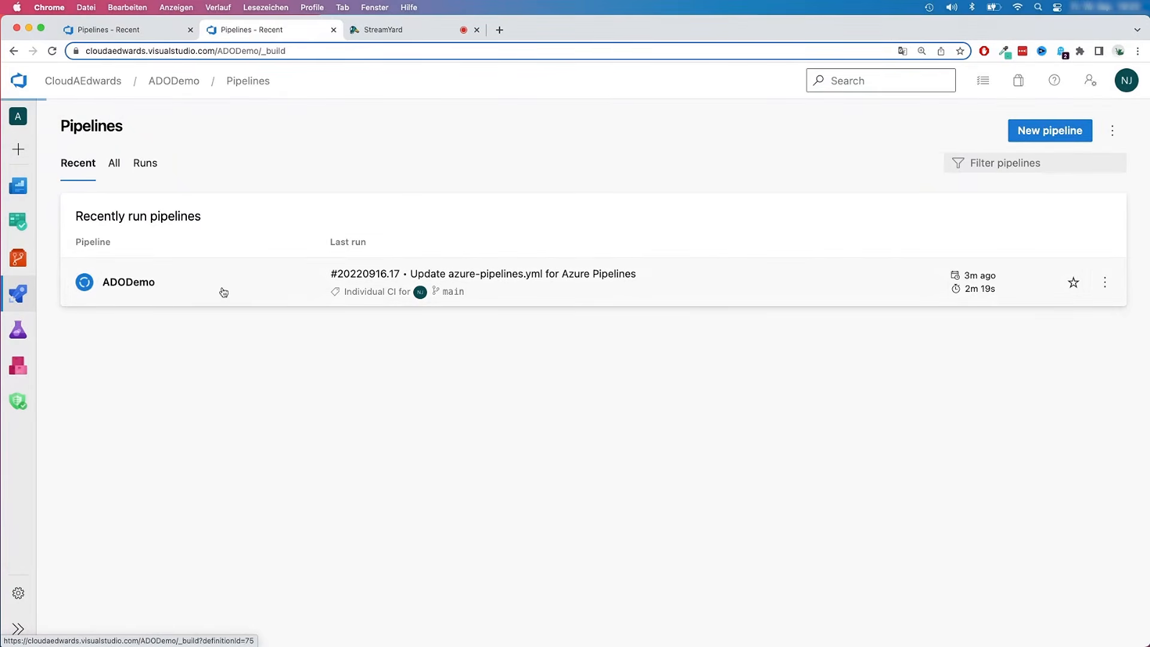
left_click(1096, 249)
left_click(1031, 325)
left_click(722, 392)
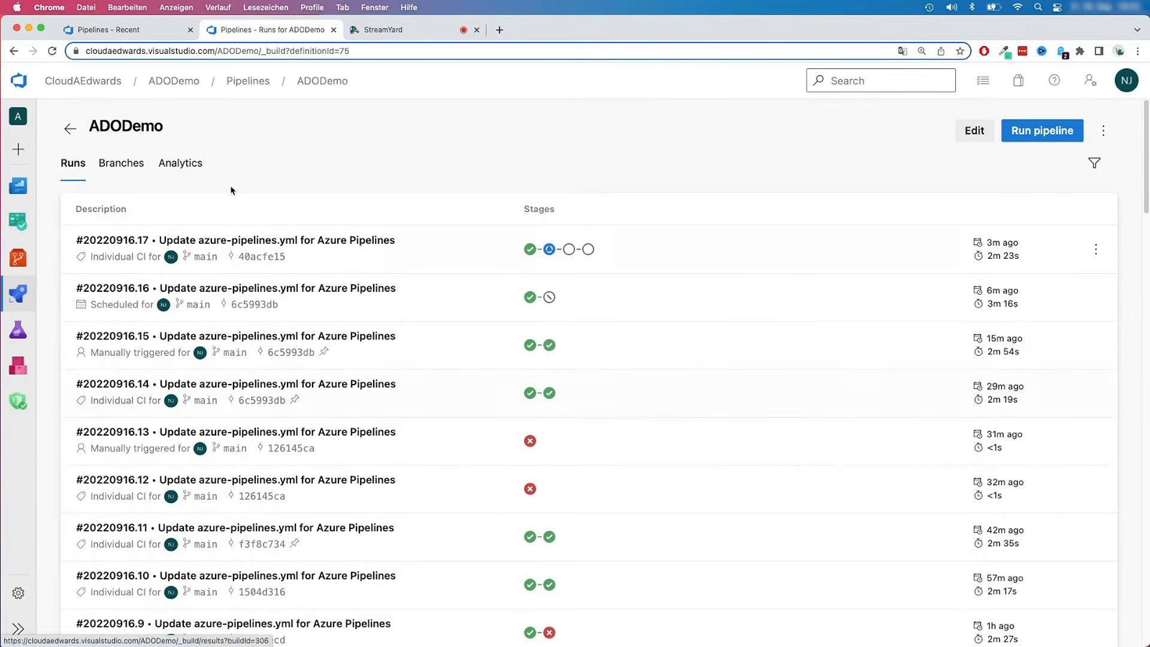
- Open the ADODemo pipeline's trigger settings in the other Azure DevOps tab and select its weekday schedule
left_click(146, 30)
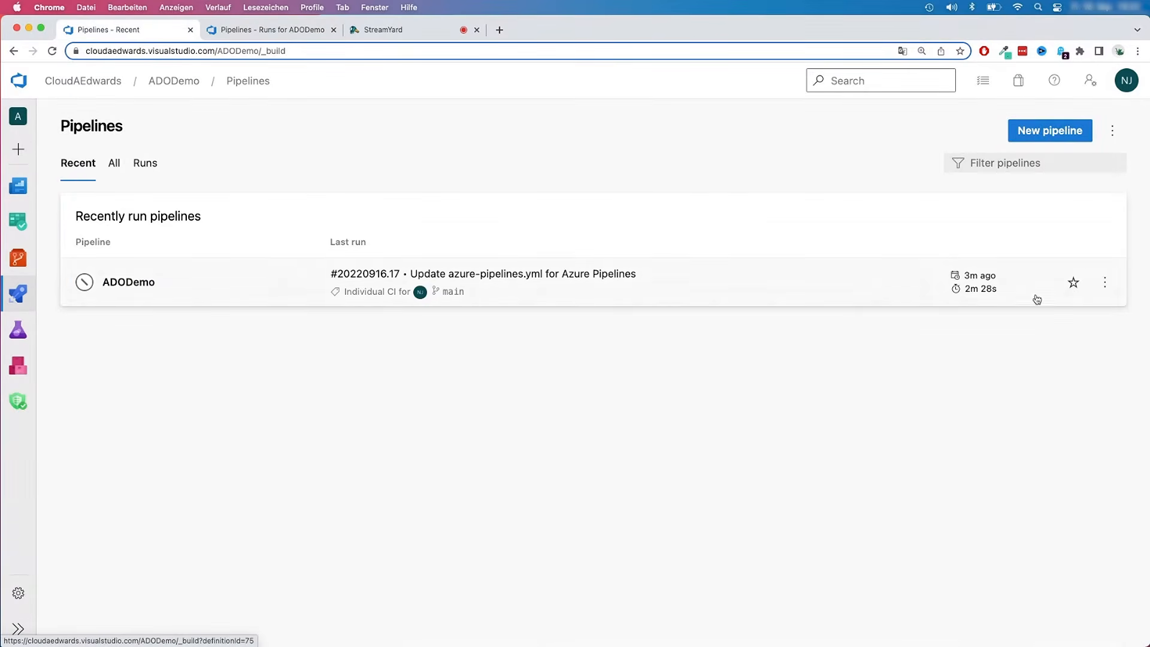
left_click(1104, 282)
left_click(1000, 316)
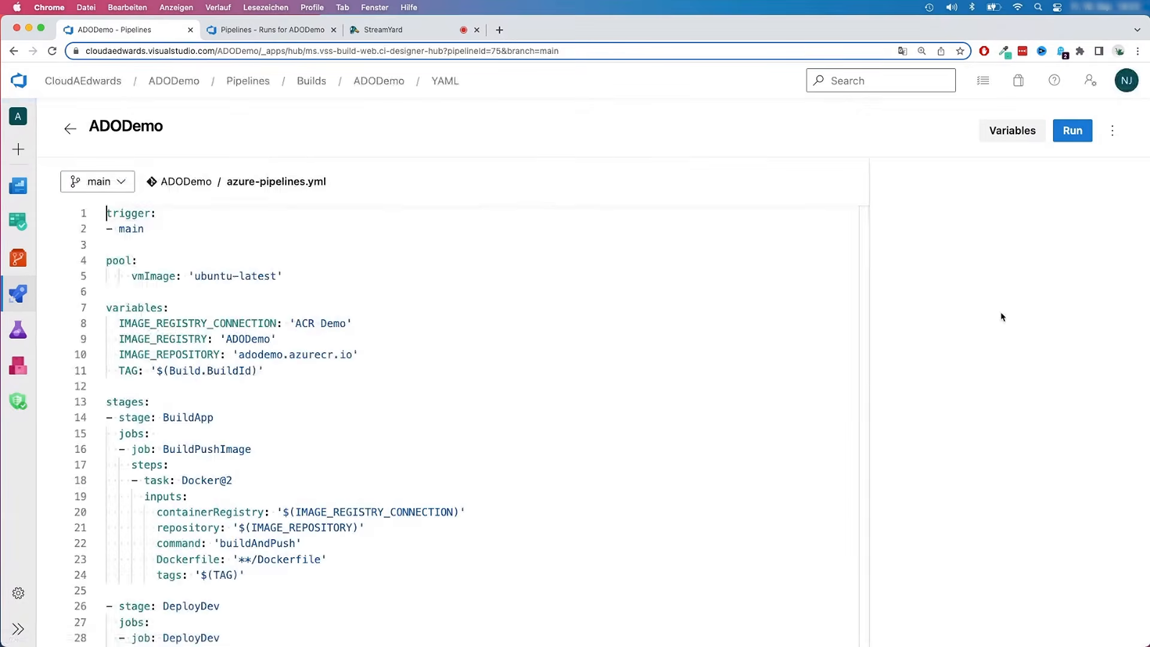
left_click(1112, 130)
left_click(1008, 252)
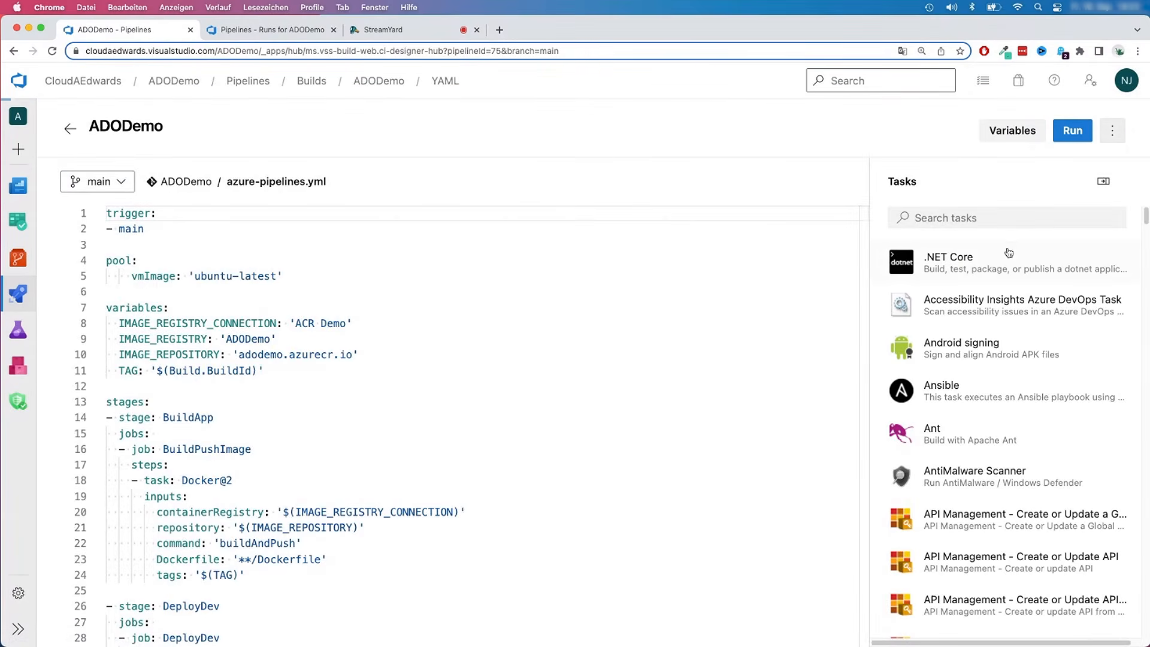
left_click(150, 302)
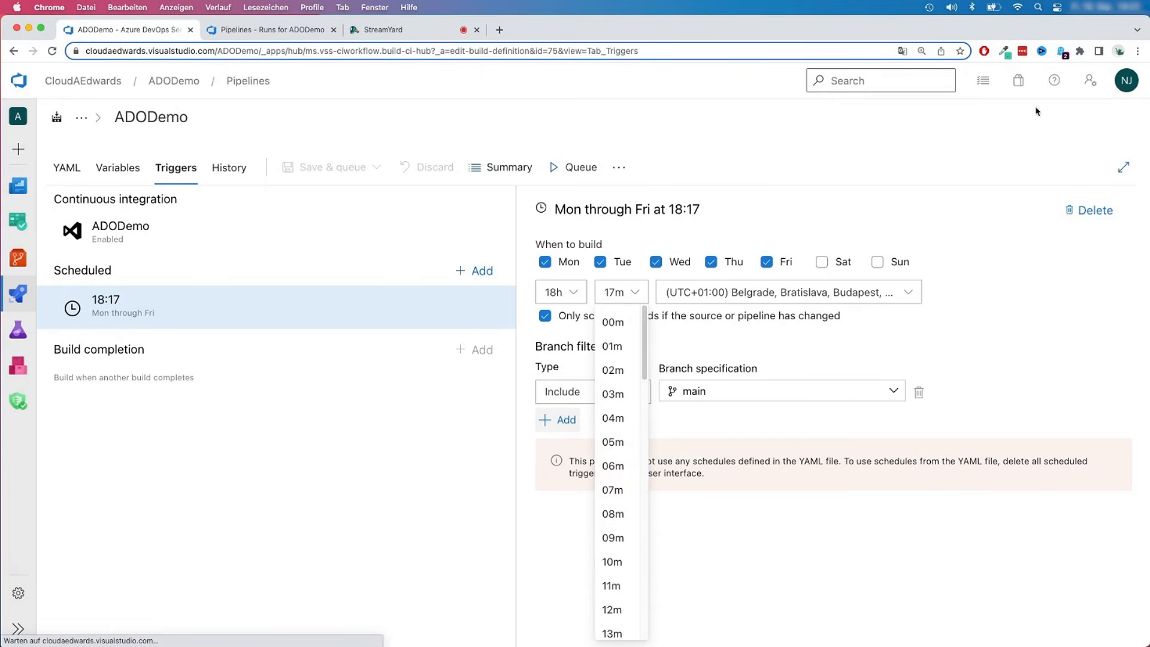
- Set the Monday-to-Friday schedule to 18:24 and save the trigger settings
scroll(620, 521, "down", 5)
scroll(620, 521, "down", 3)
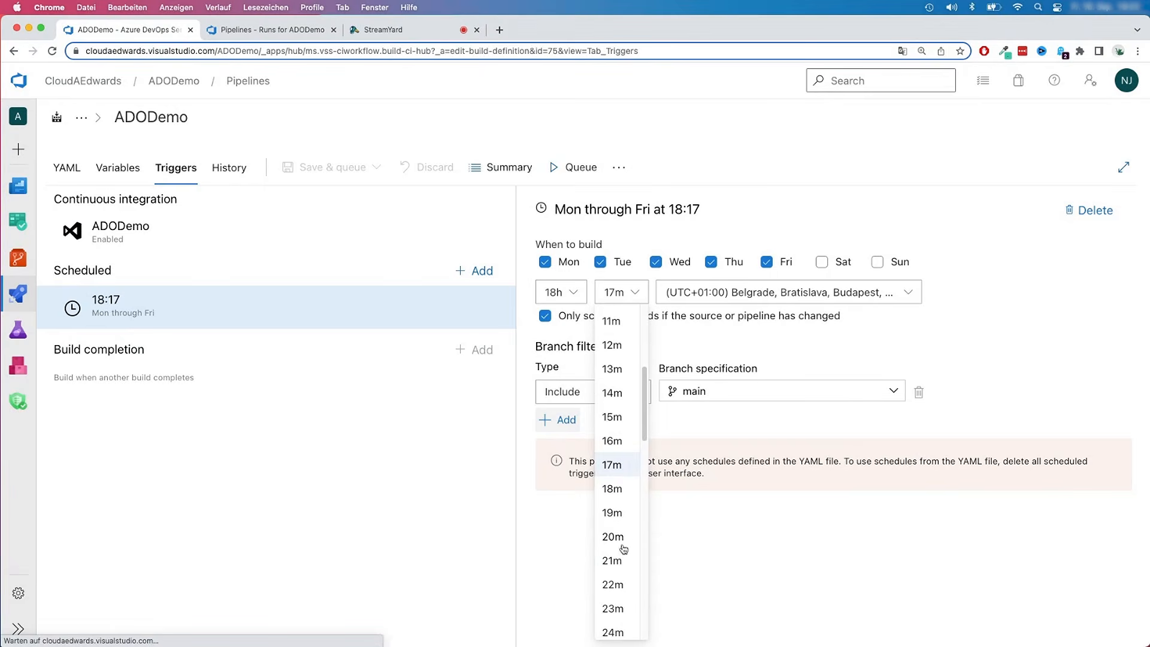
left_click(613, 604)
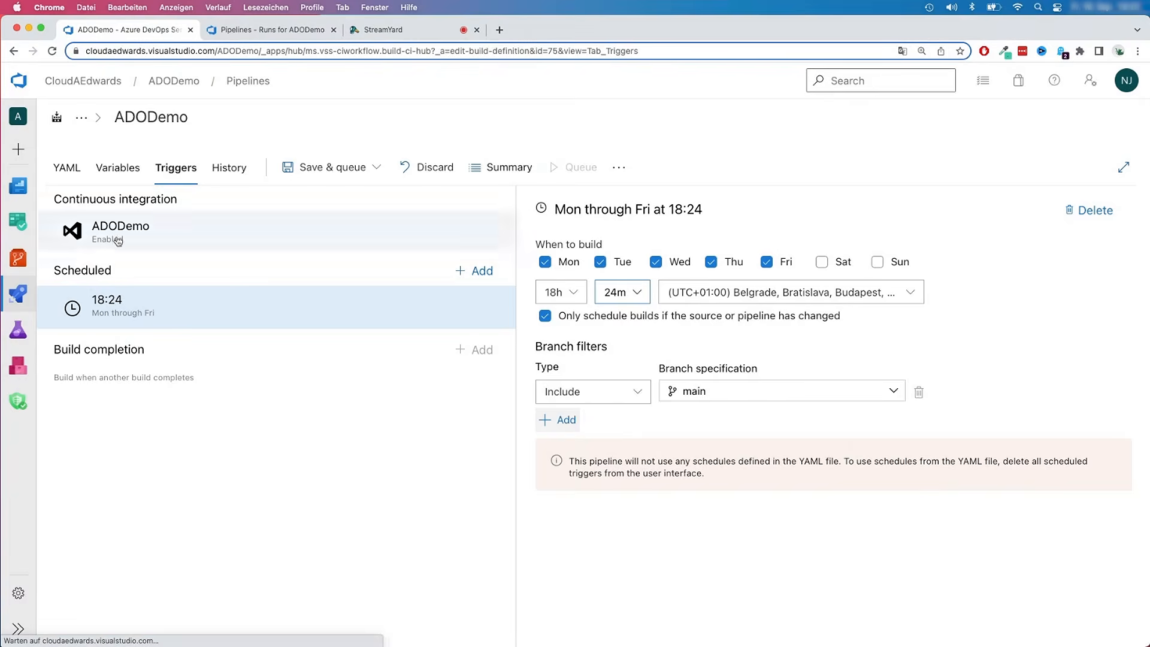
left_click(324, 168)
left_click(331, 222)
left_click(630, 413)
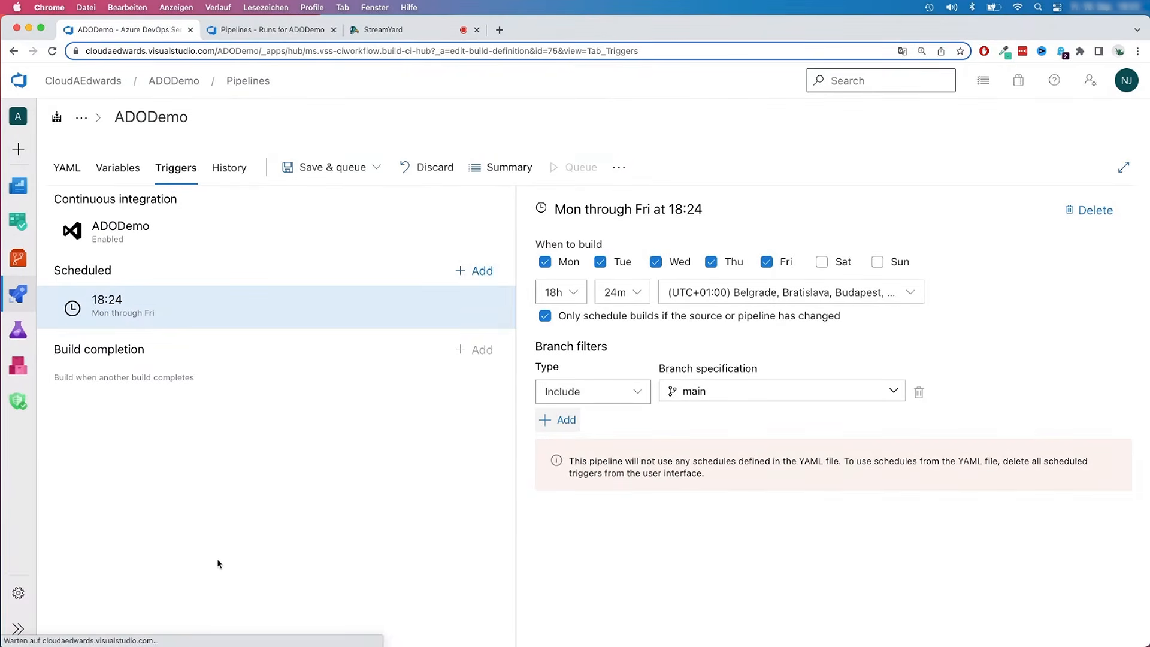
- Reload the ADODemo run list in the other tab and open scheduled run #20220916.18 to follow its stages
left_click(251, 29)
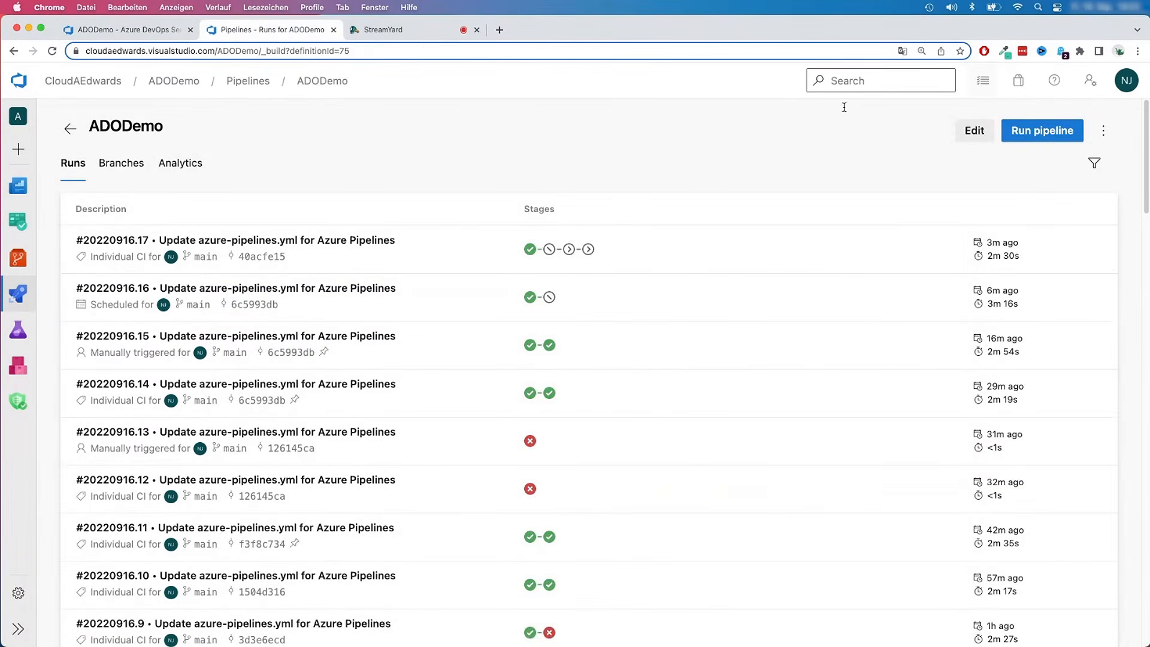
left_click(19, 293)
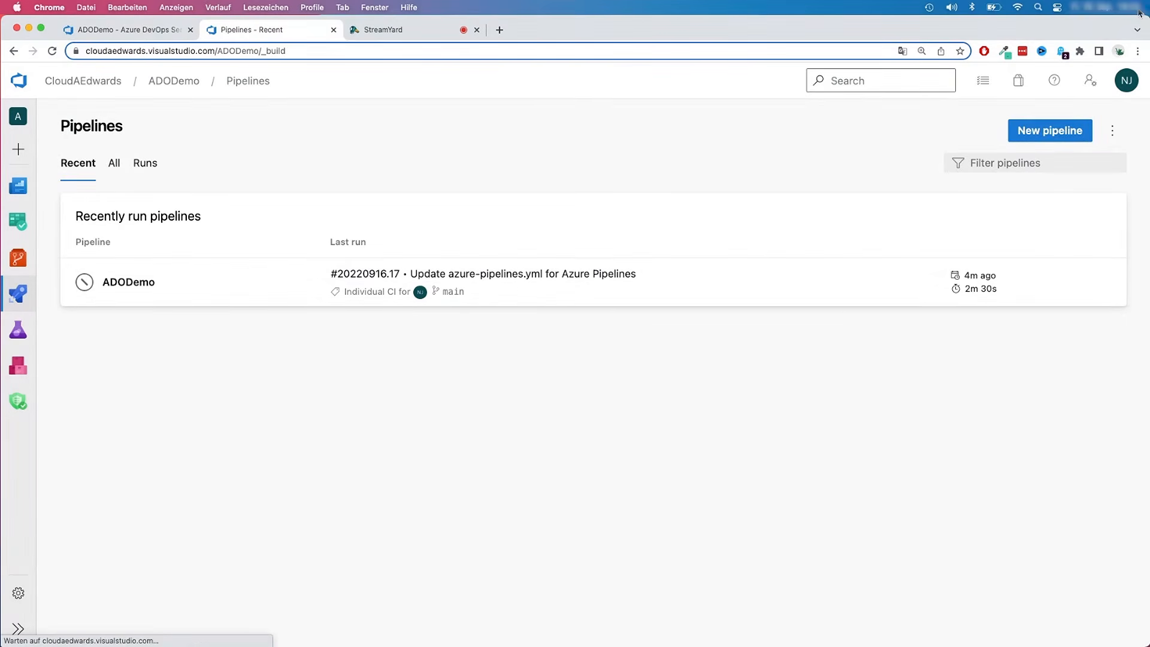
left_click(270, 290)
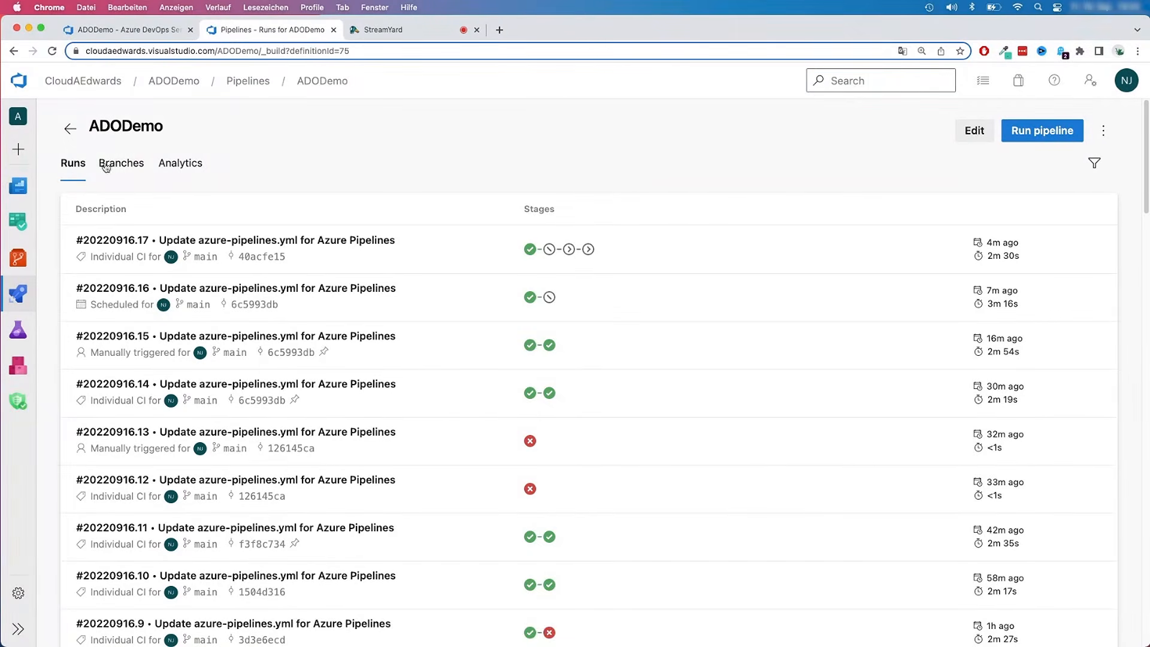
left_click(70, 129)
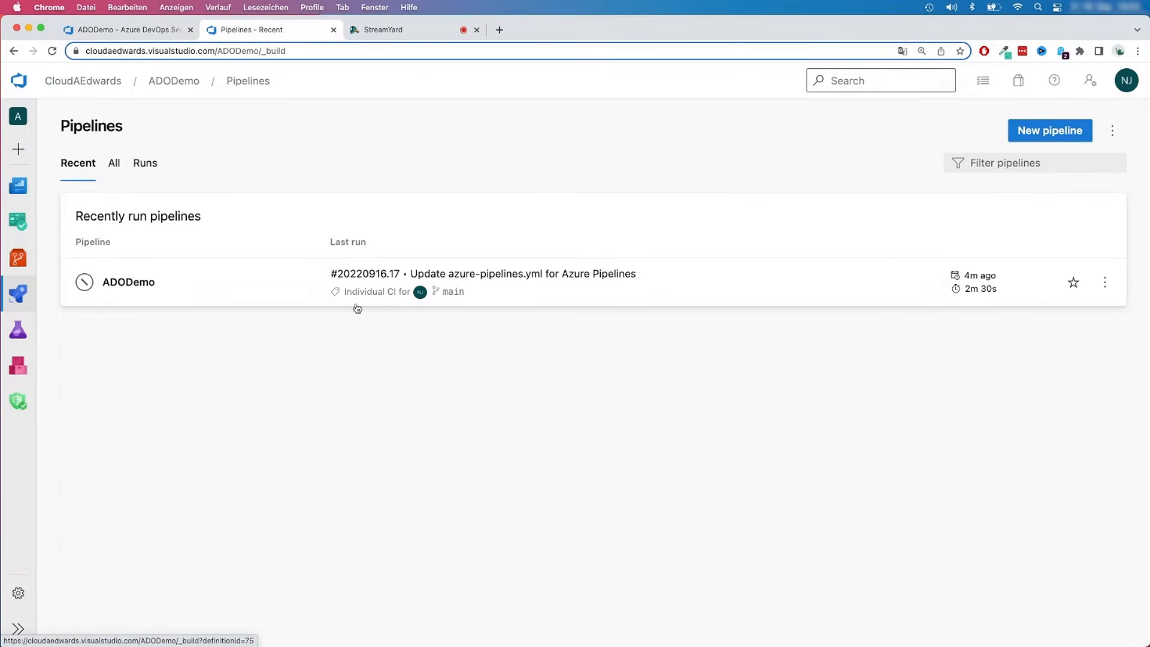
left_click(277, 288)
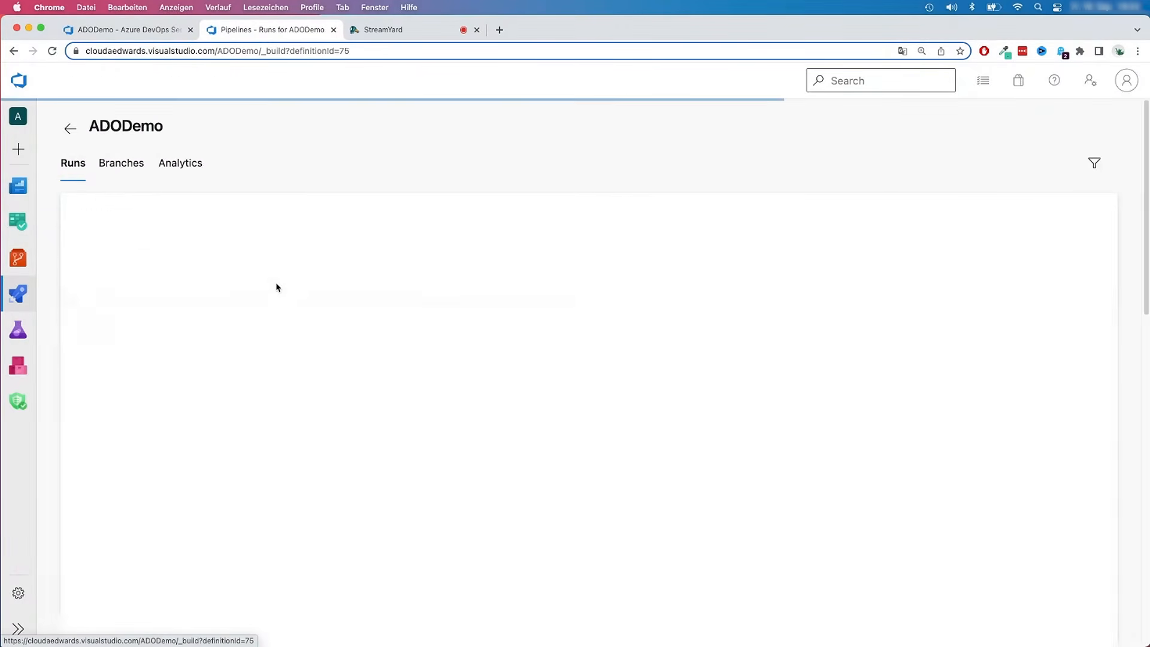
left_click(446, 260)
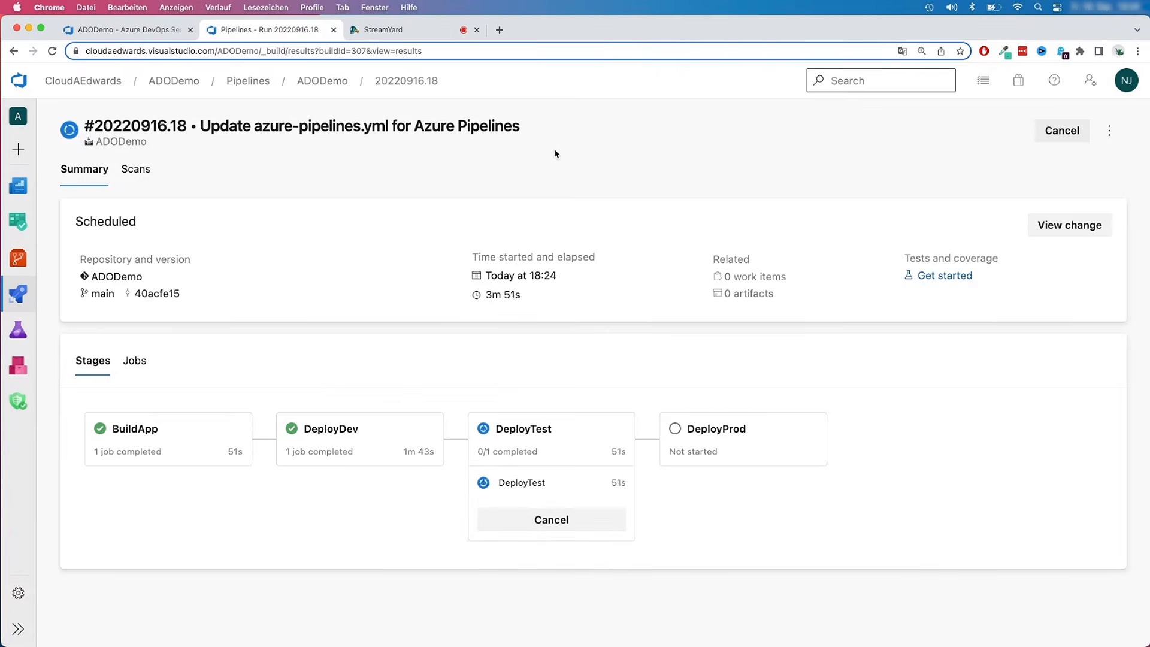
- Open the DeployProd stage's manual validation, read its instructions, and resume the ApproveRelease job without a comment
scroll(684, 189, "down", 1)
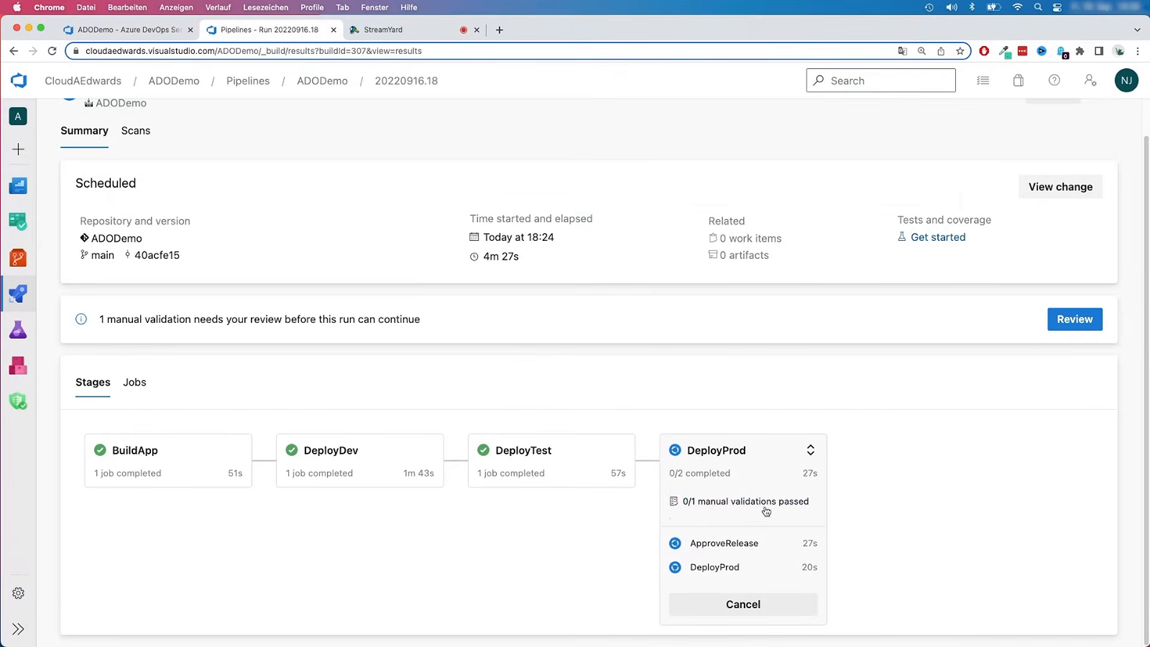
left_click(721, 501)
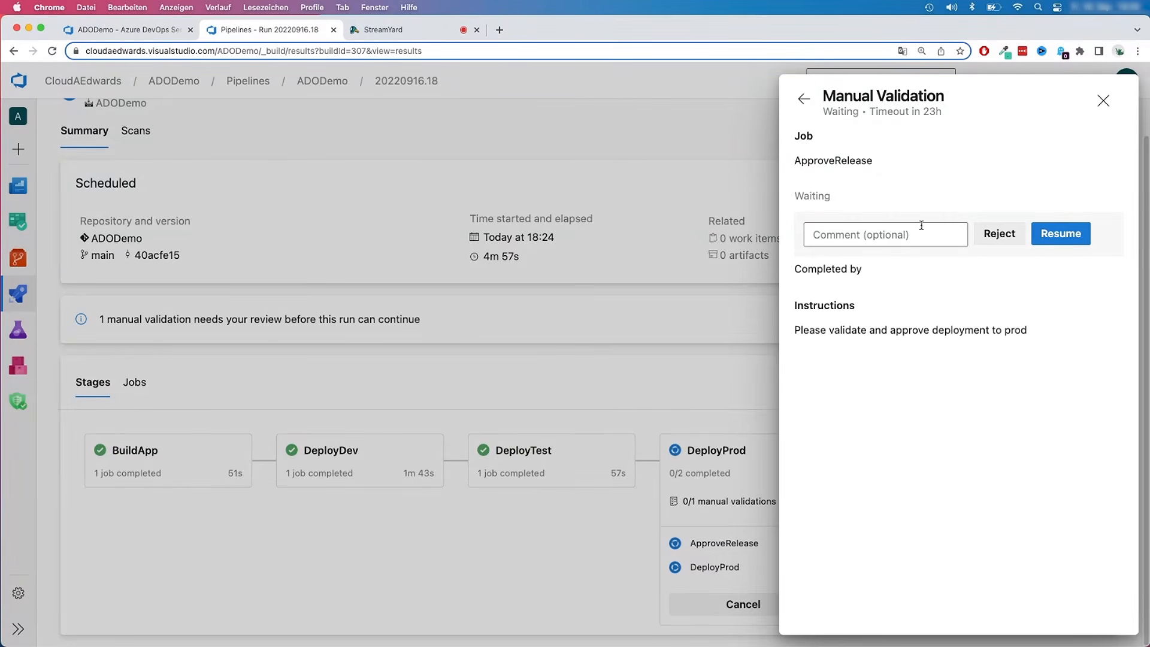
left_click(860, 238)
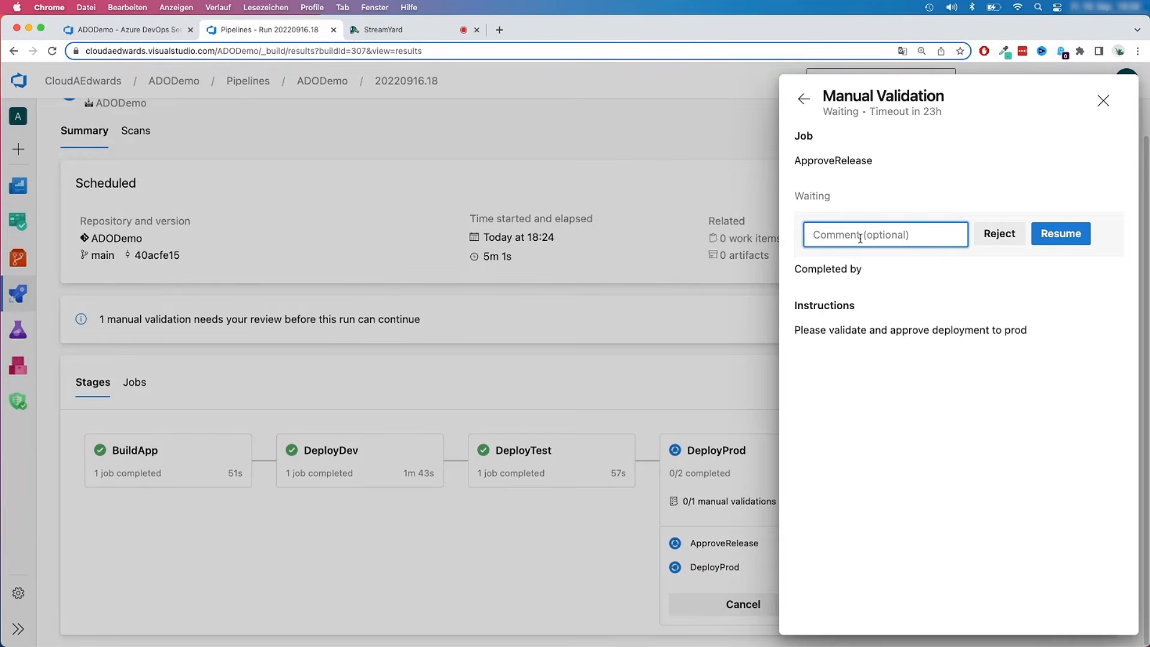
left_click(1015, 444)
scroll(1015, 444, "up", 1)
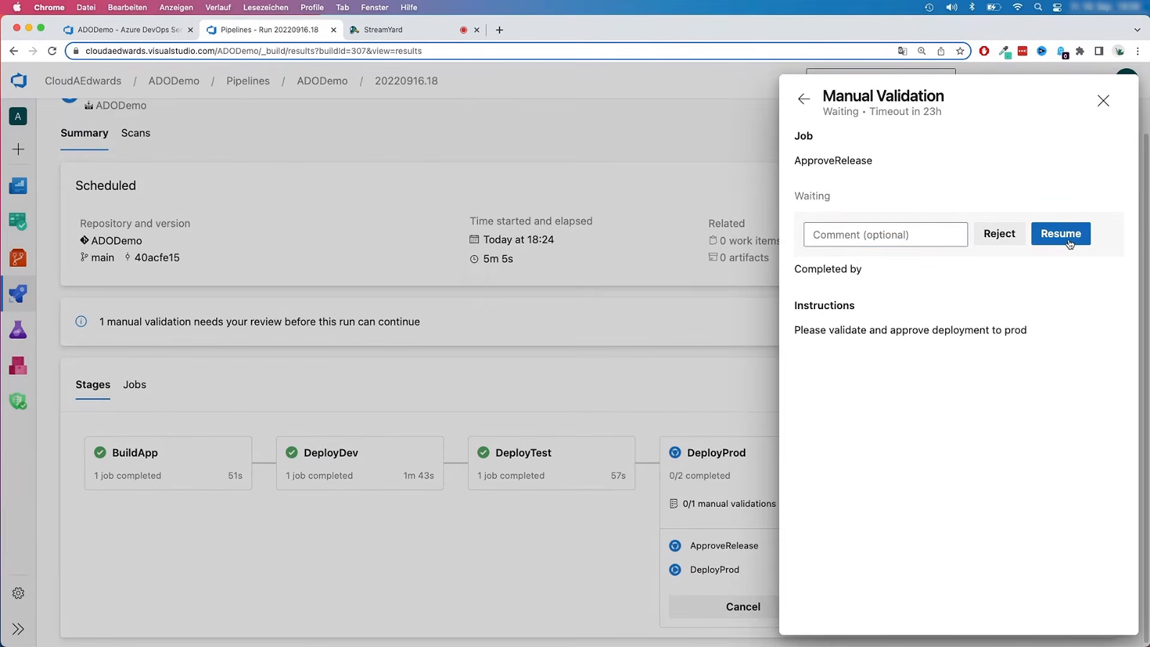
left_click(1068, 239)
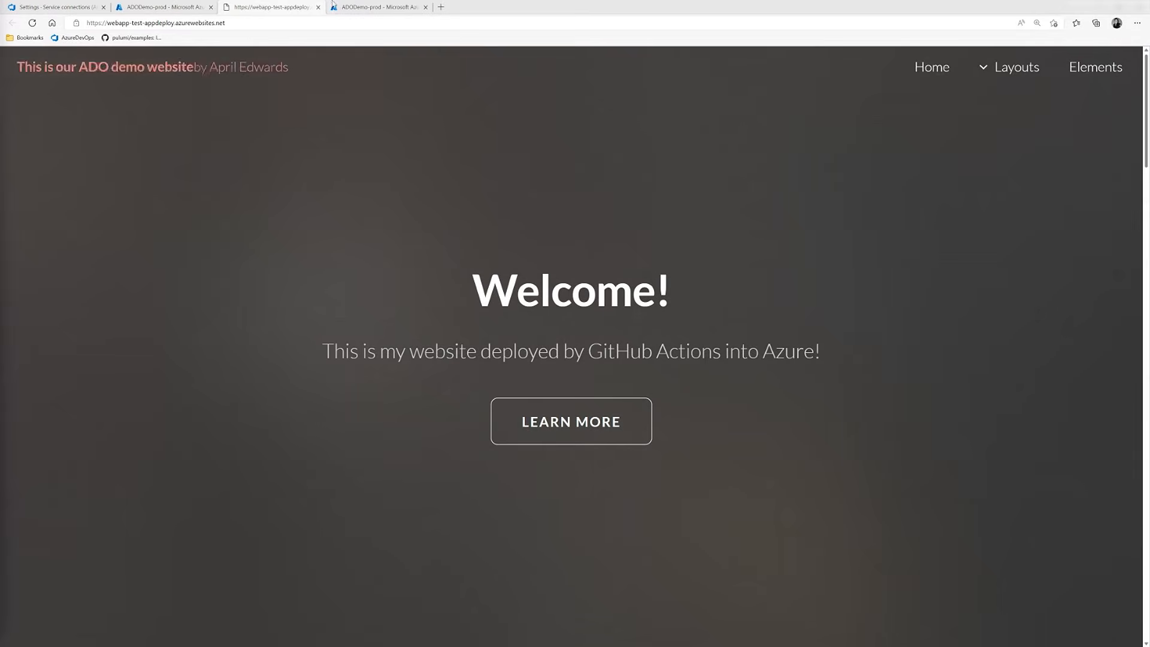
- Check the ADODemo-prod deployment logs in the Azure portal for build 20220916.18 and review that run's stages in Azure DevOps
left_click(367, 7)
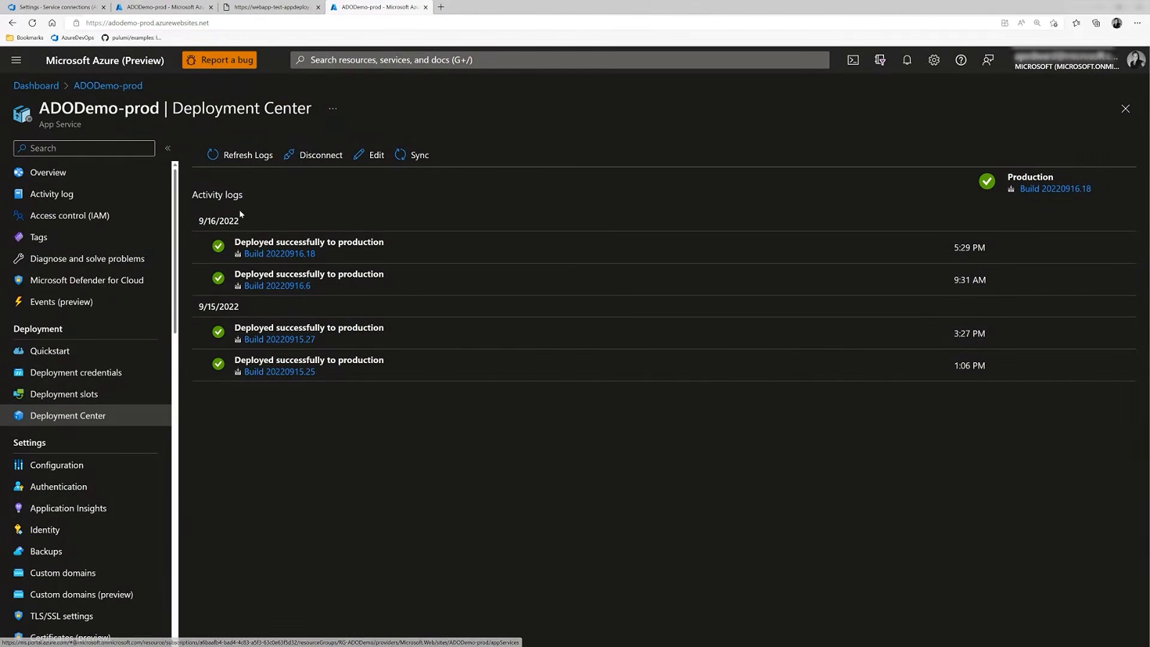
left_click(282, 254)
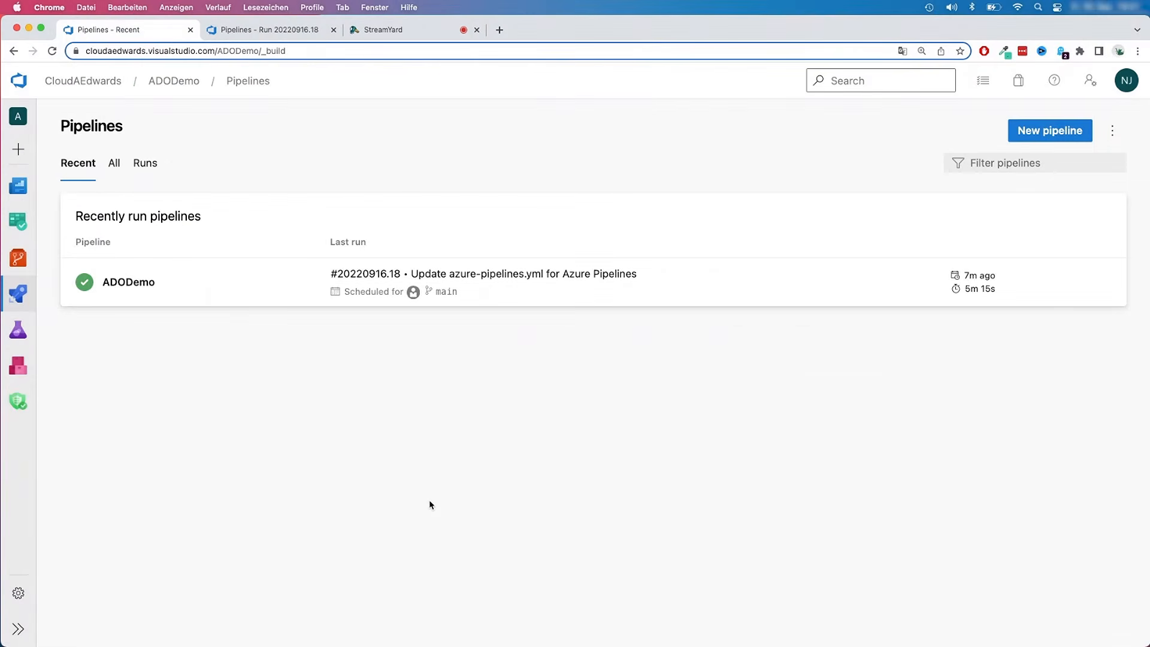
left_click(196, 285)
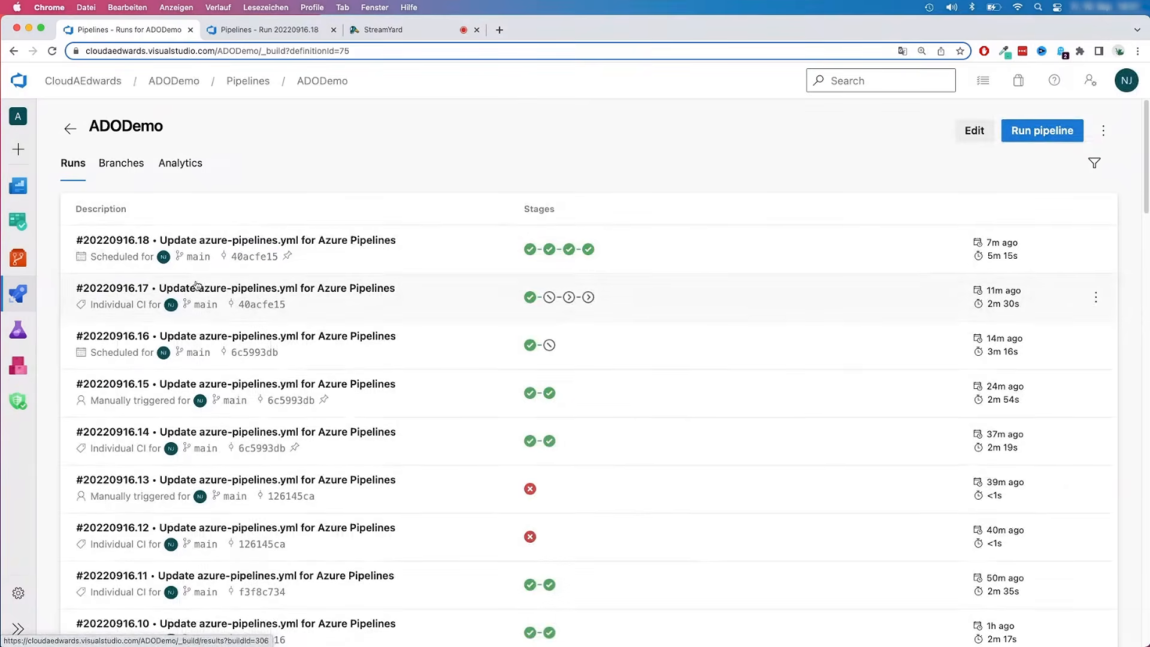
left_click(440, 252)
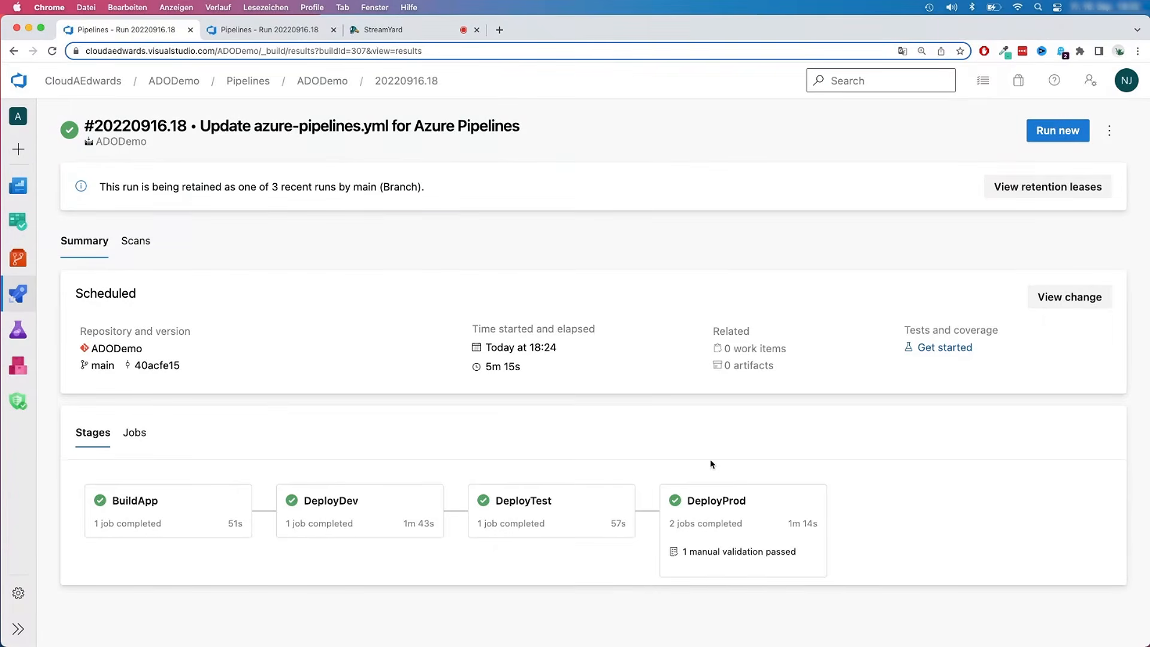
- Open the ADODemo pipeline's YAML file for editing in the second Azure DevOps tab
mouse_move(11, 297)
left_click(263, 29)
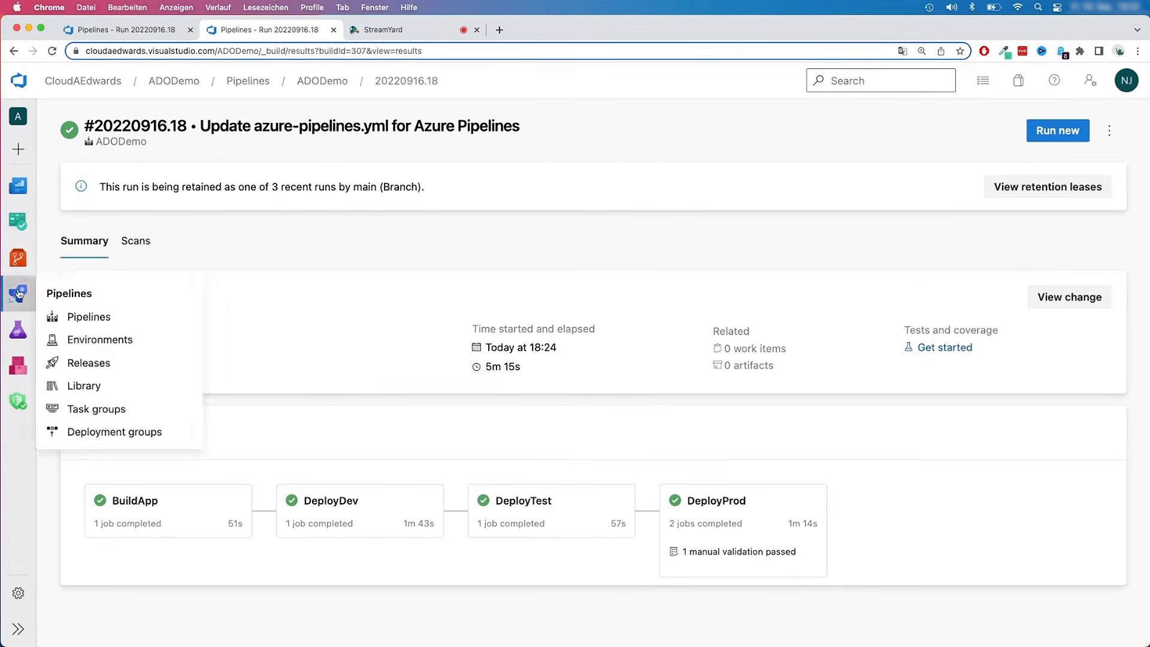
left_click(1105, 282)
left_click(1042, 315)
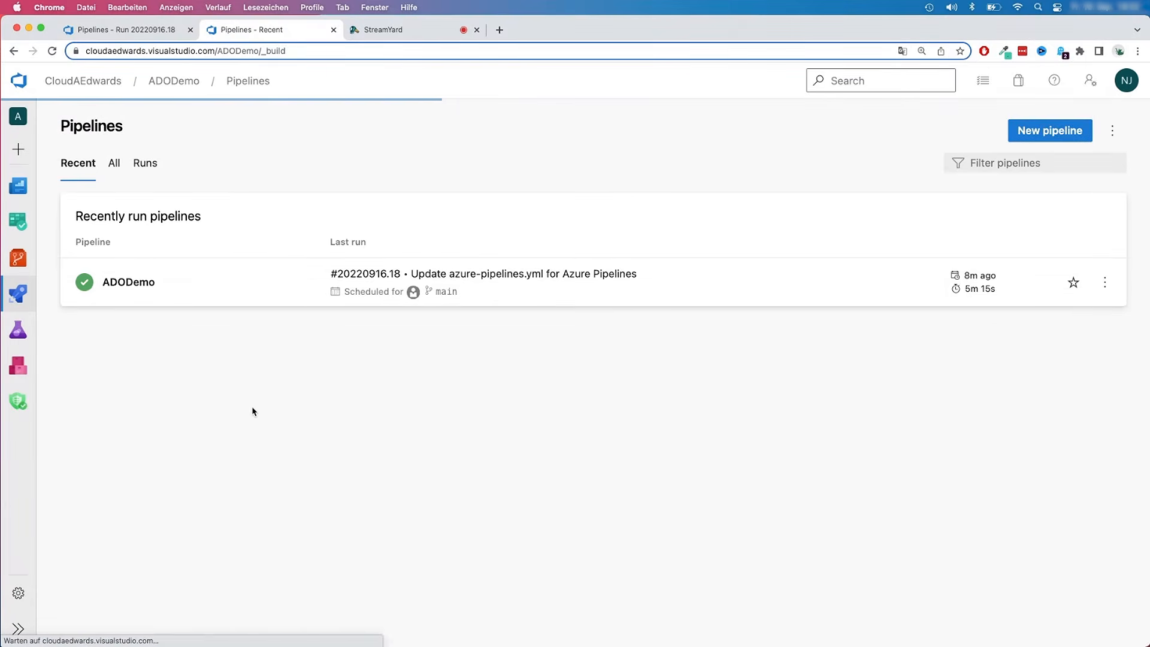
- Copy the entire DeployProd stage from azure-pipelines.yml, from its stage line through the final DockerImageTag line
scroll(405, 541, "down", 20)
scroll(370, 521, "up", 5)
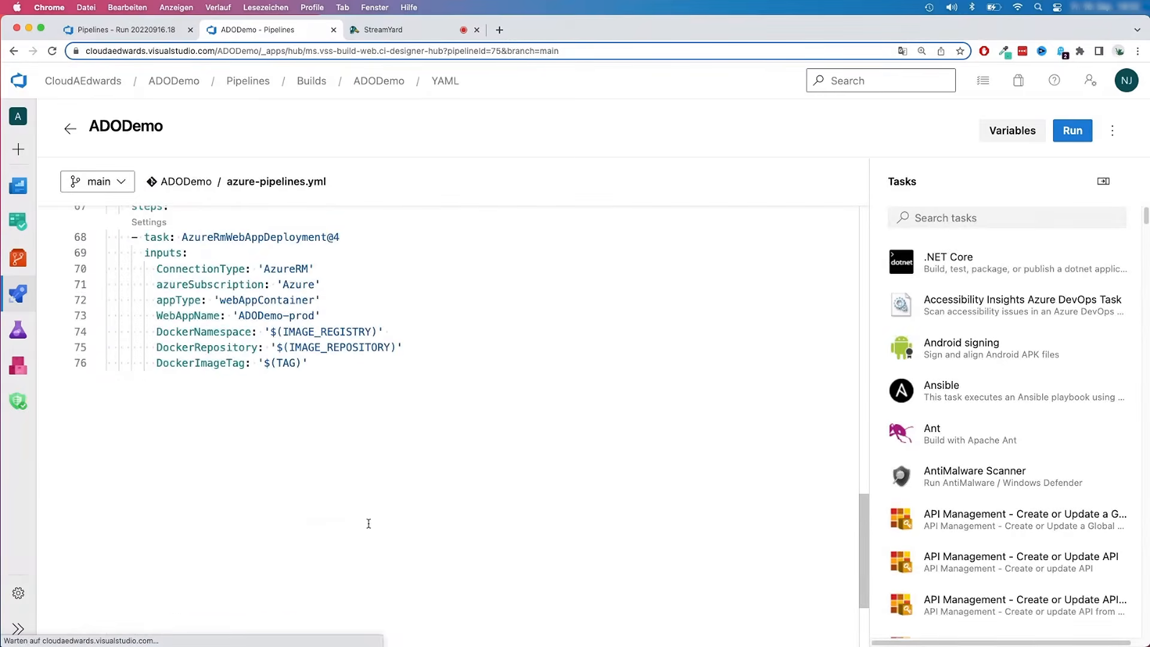
scroll(351, 506, "up", 5)
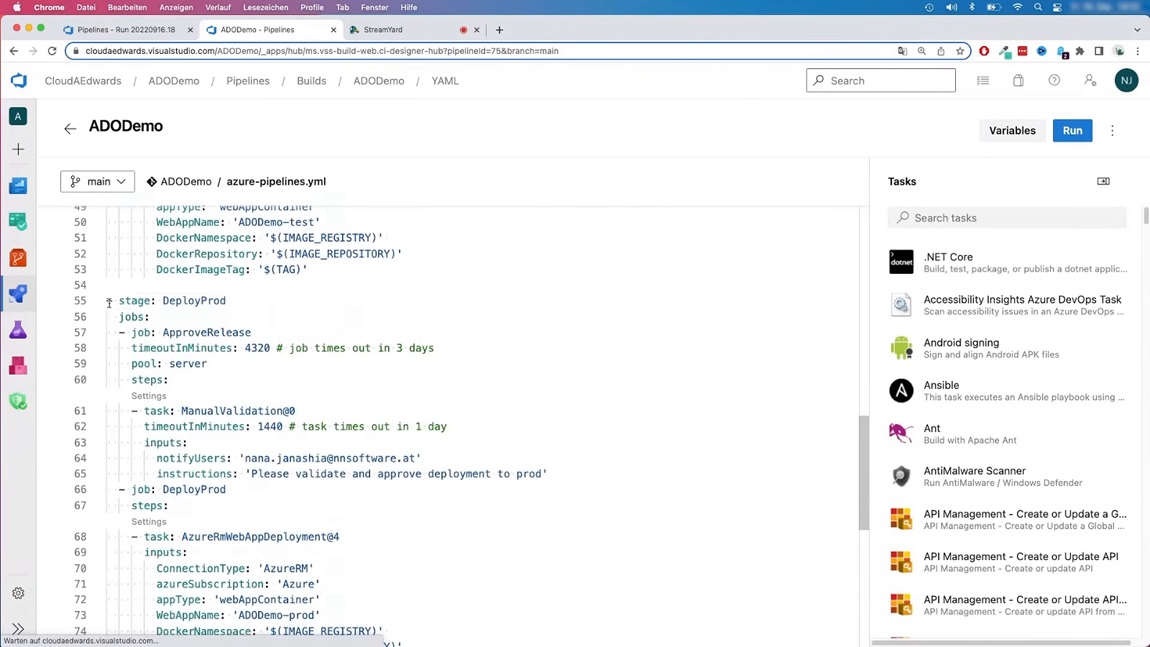
scroll(229, 421, "down", 4)
left_click(334, 479, "shift")
key("super+c")
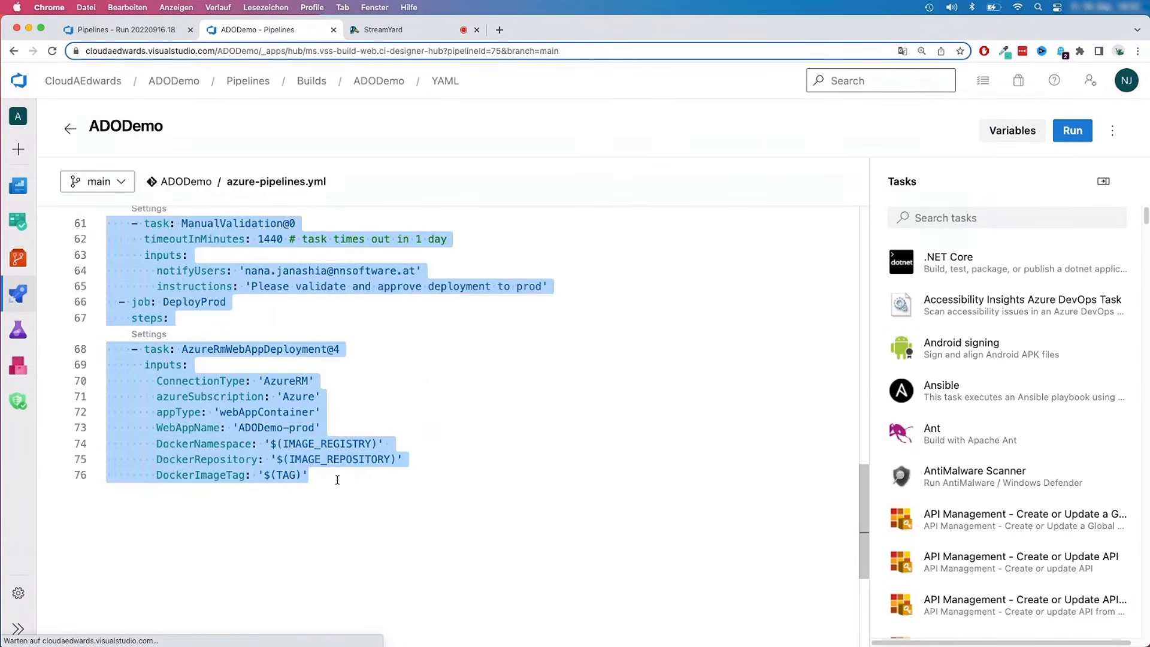
- Paste the copied stage at the end of the file as a second top-level stage, separated by a blank line
left_click(228, 552)
key("Return")
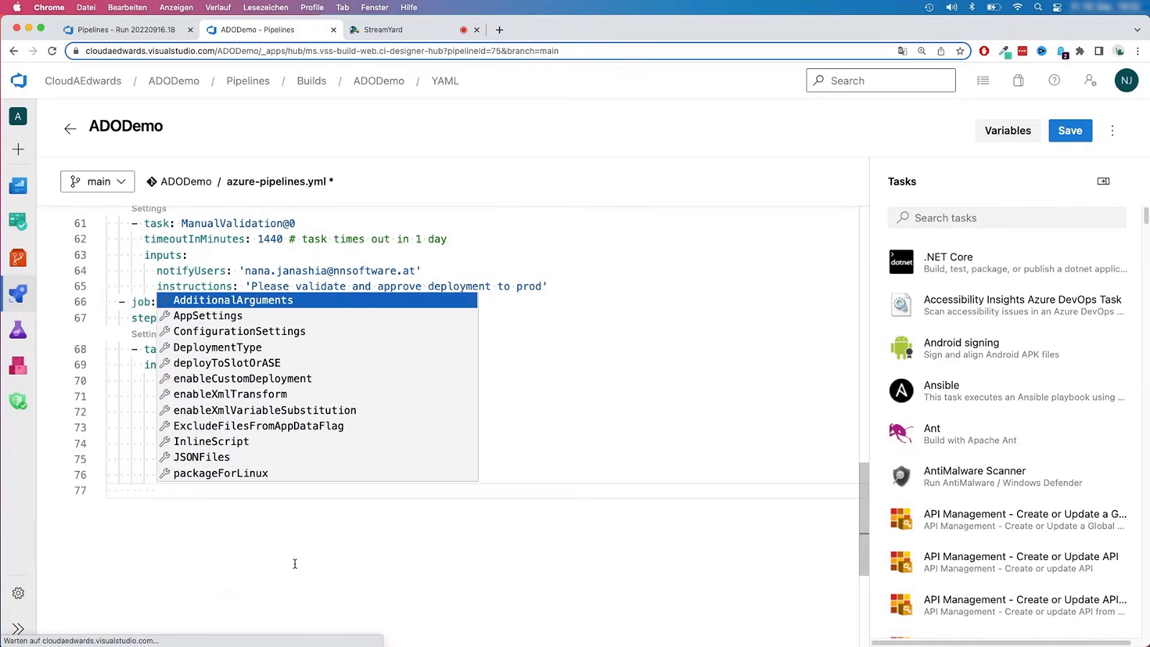
key("Escape")
key("Return")
key("Escape")
key("BackSpace")
key("BackSpace")
key("BackSpace")
key("BackSpace")
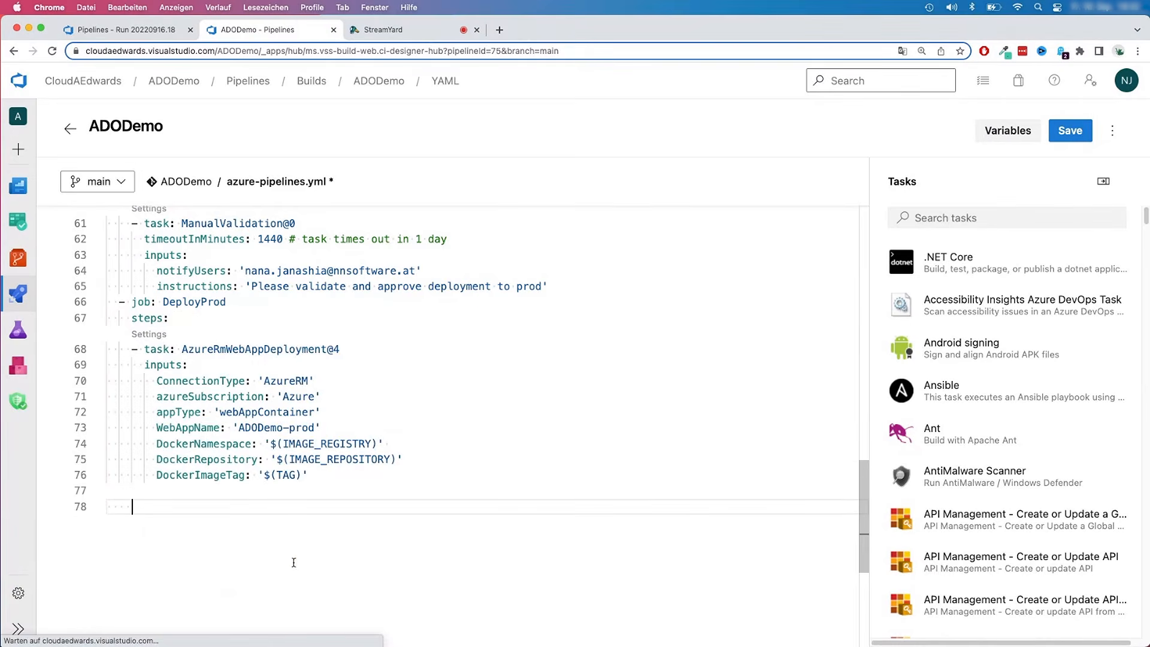
key("super+v")
- Rename the original production stage to DeployProdAzure and the pasted duplicate stage to DeployProdAWS
scroll(486, 352, "up", 2)
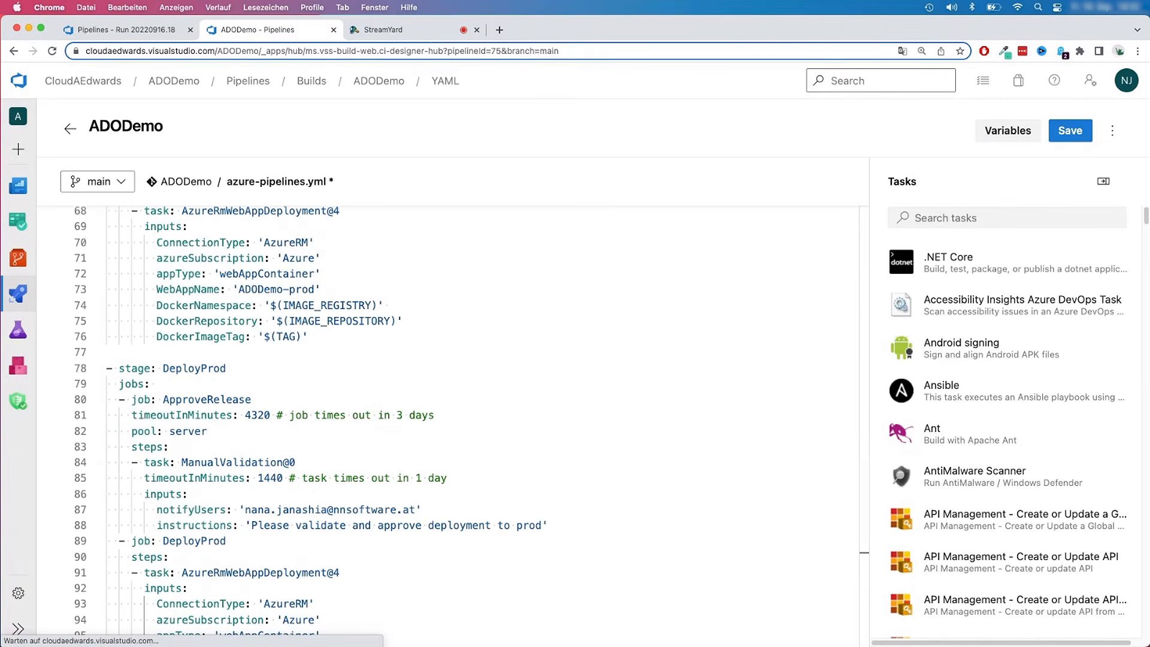
scroll(487, 352, "up", 9)
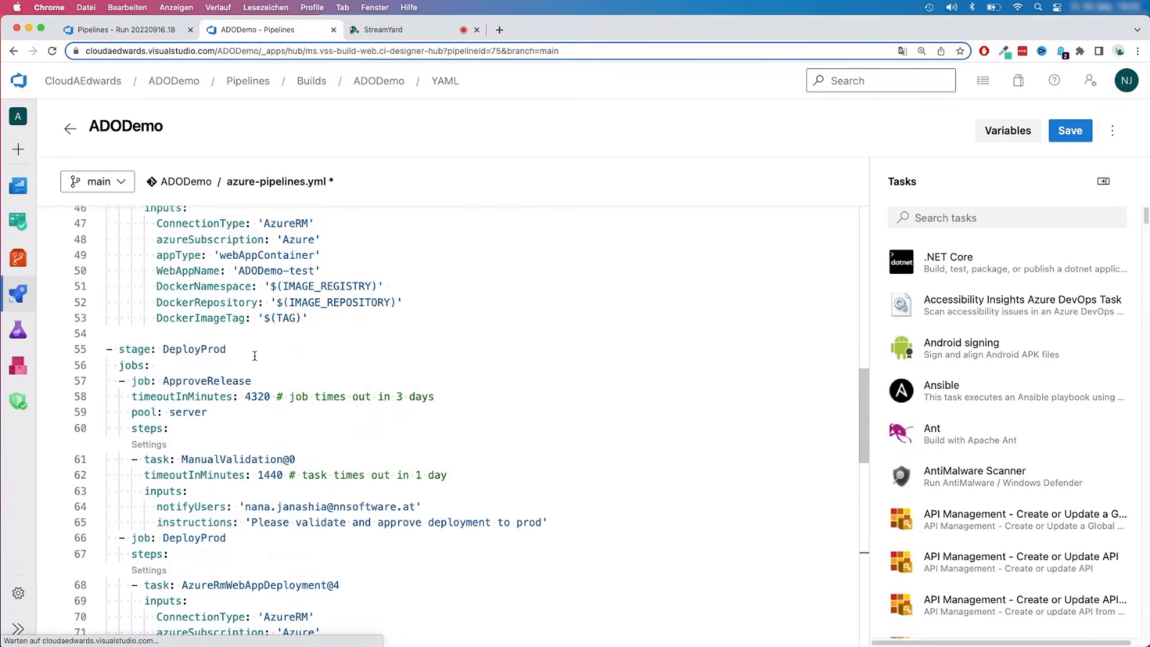
left_click(252, 350)
type("Azure")
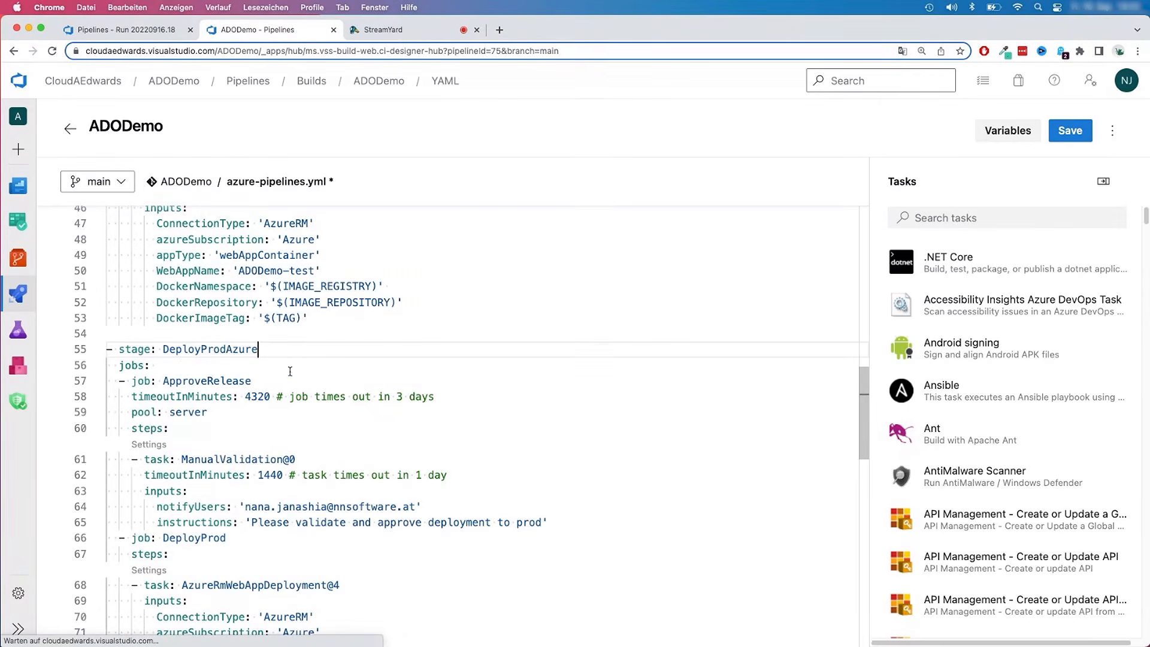
scroll(303, 365, "down", 4)
scroll(275, 455, "down", 2)
left_click(247, 442)
type("AWS")
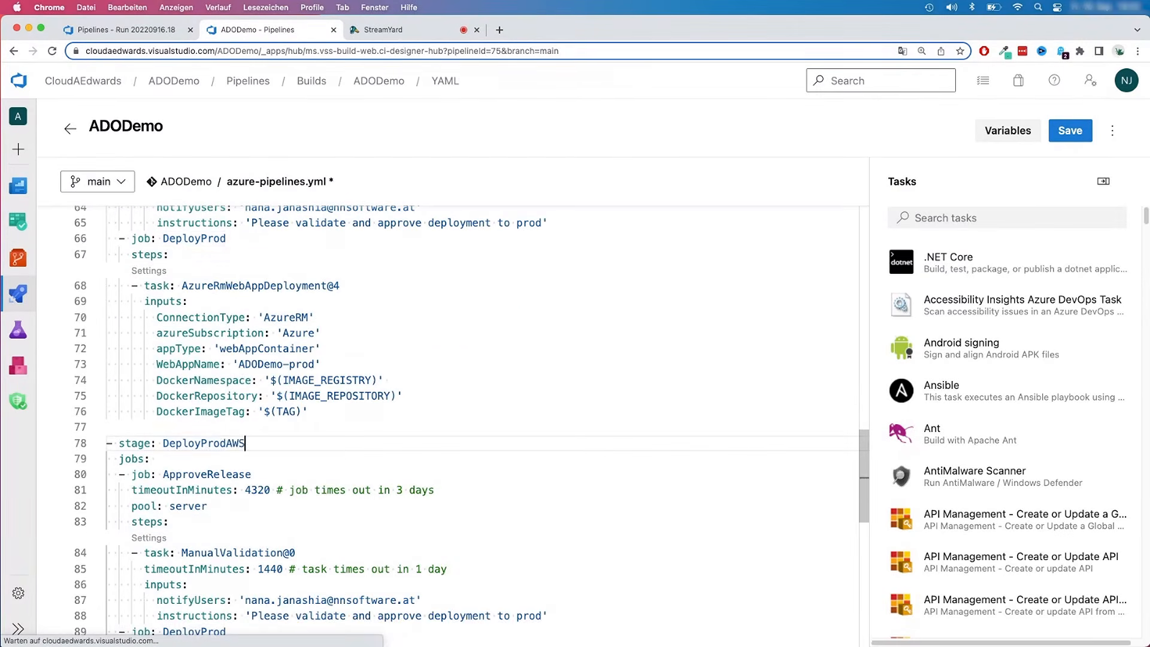
- Delete the AzureRmWebAppDeployment@4 task and all its inputs from the DeployProd job of the DeployProdAWS stage
scroll(307, 416, "down", 3)
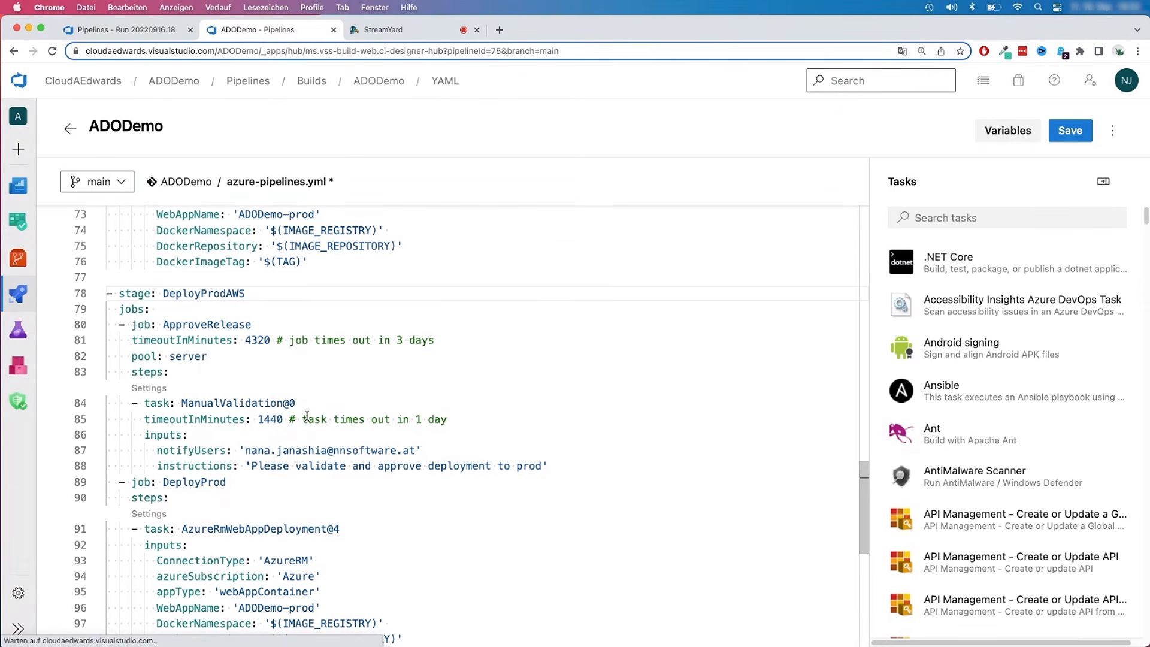
scroll(333, 449, "down", 1)
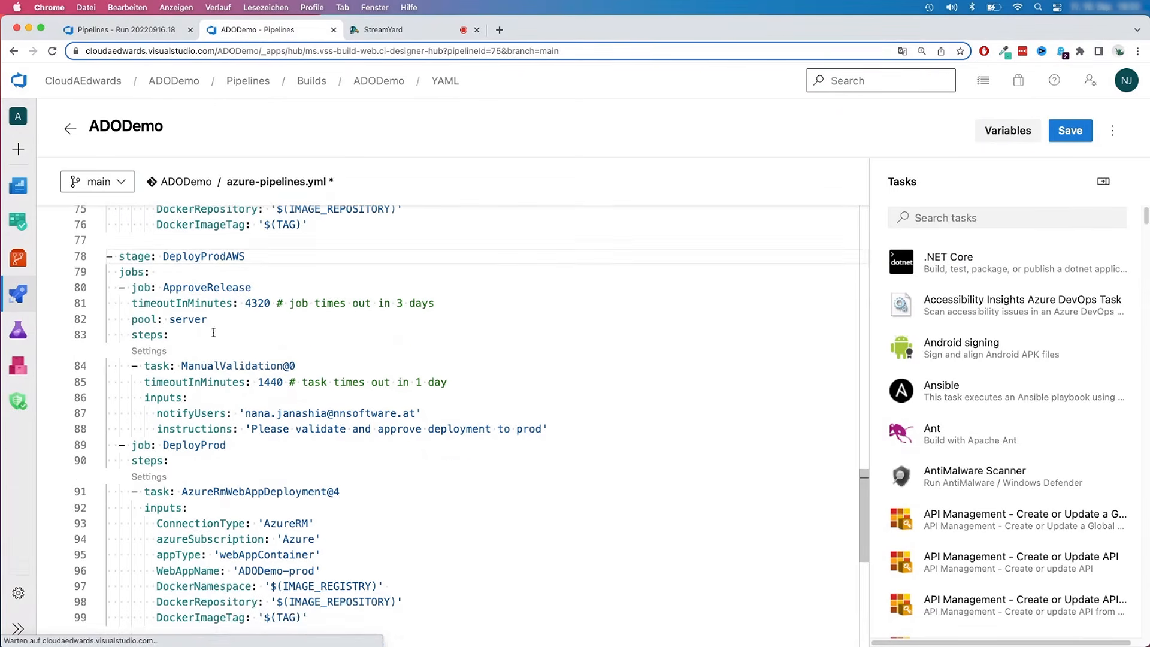
scroll(305, 400, "down", 2)
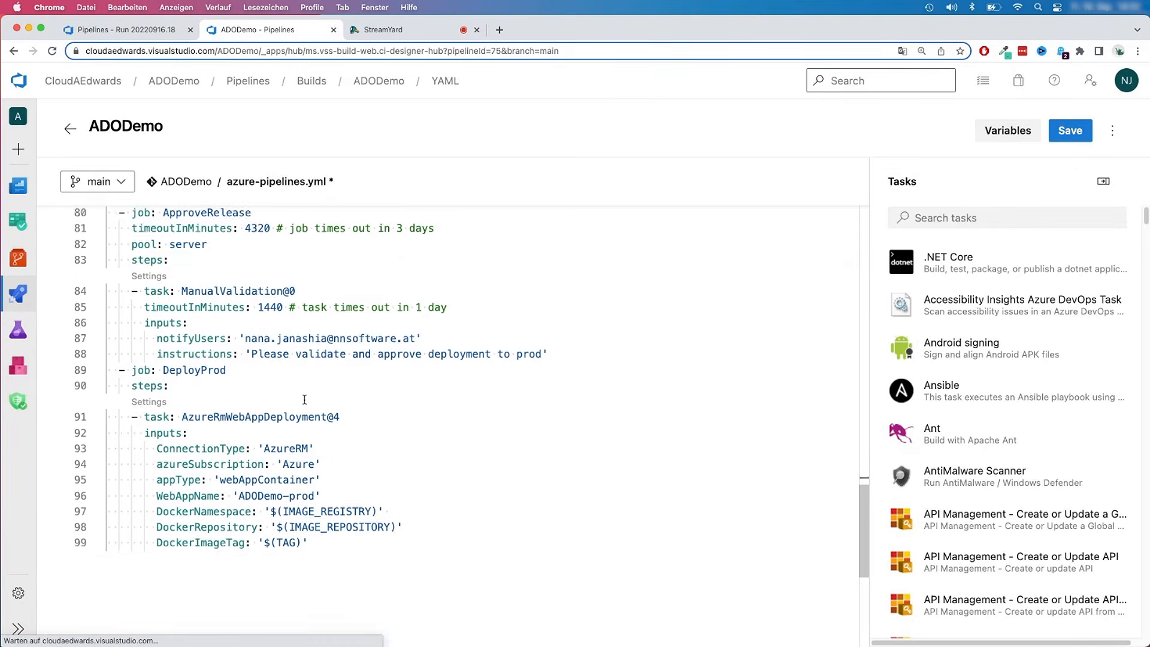
scroll(304, 399, "up", 1)
scroll(304, 437, "down", 1)
left_click(188, 420)
left_click_drag(182, 416, 297, 418)
left_click(297, 417)
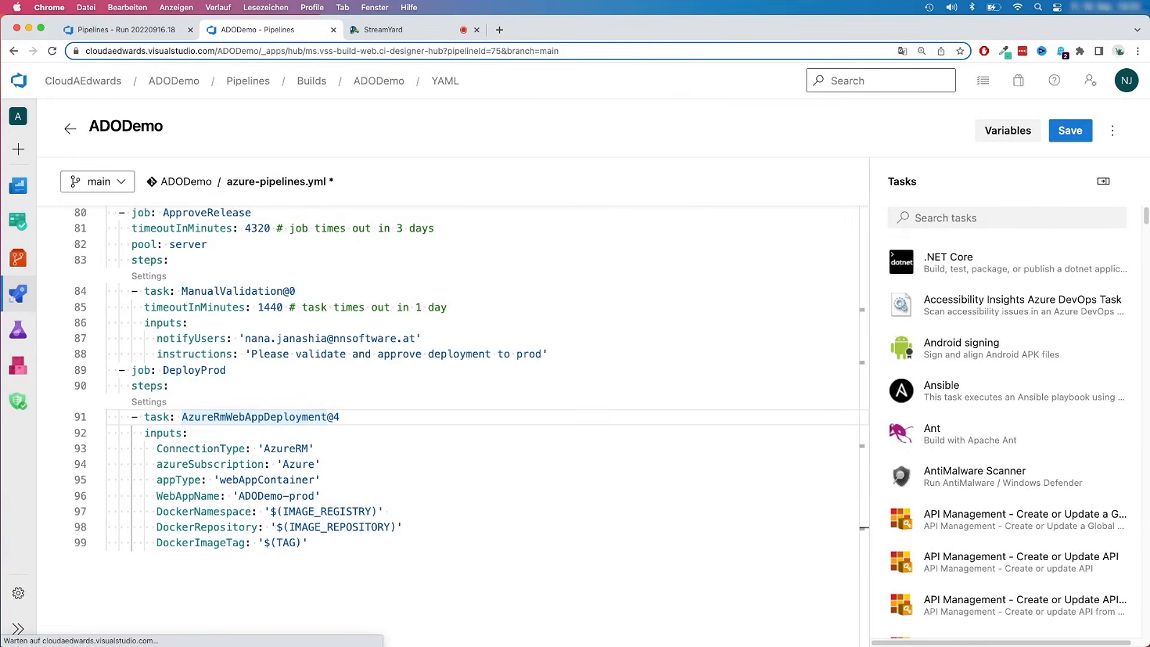
key("Down")
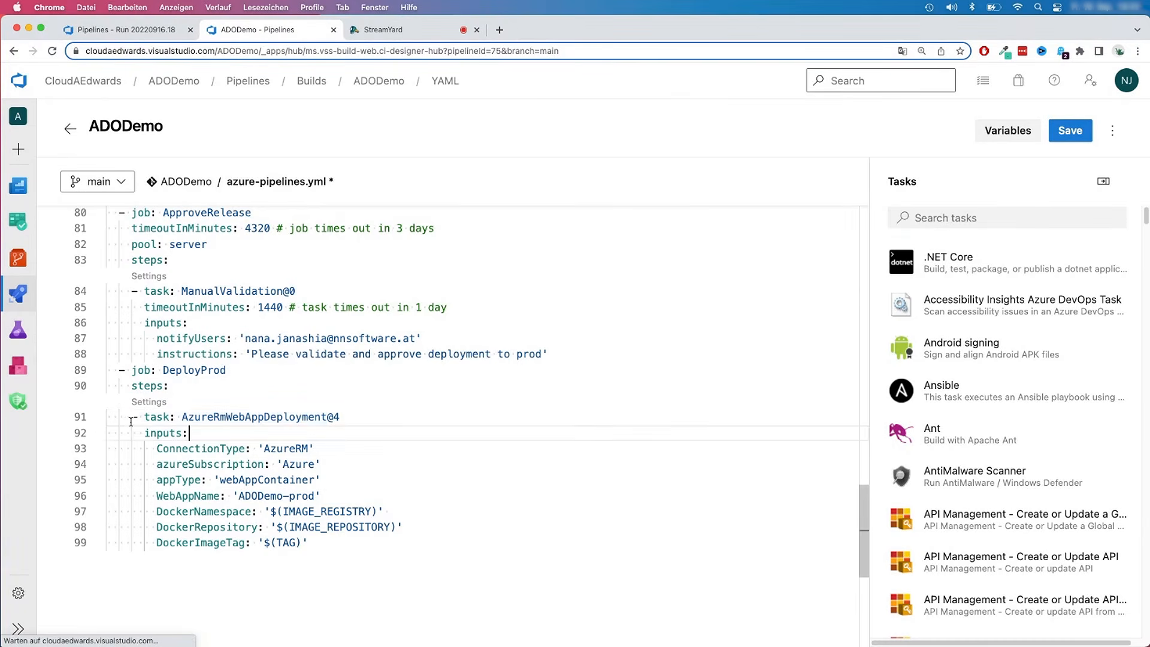
left_click_drag(131, 417, 328, 552)
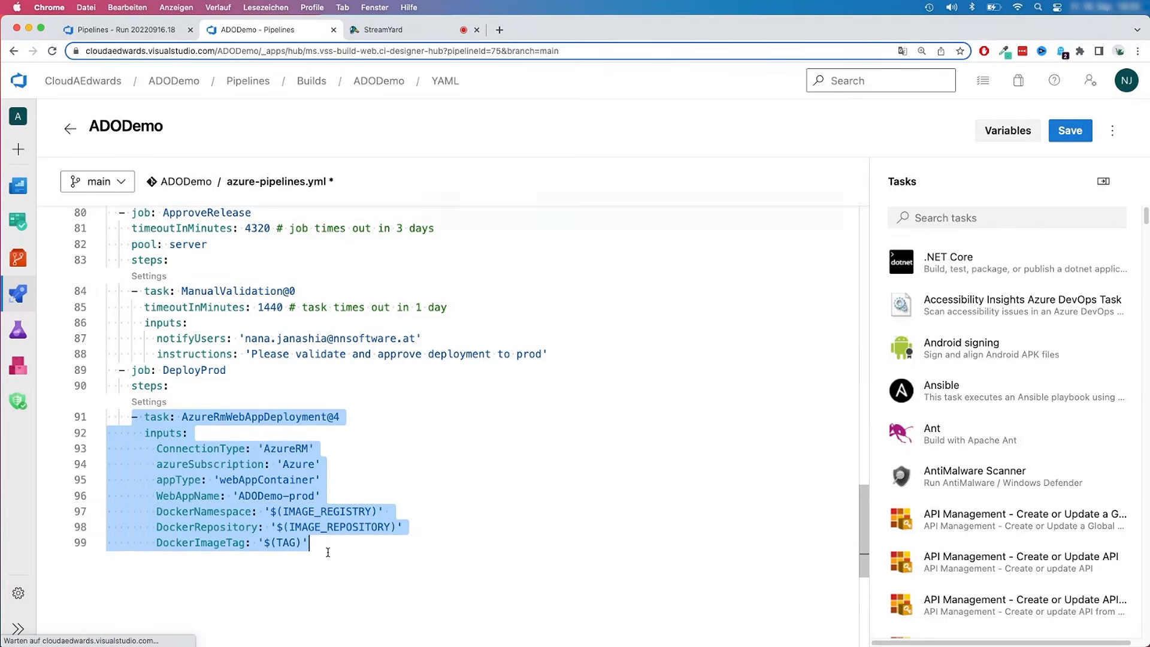
key("BackSpace")
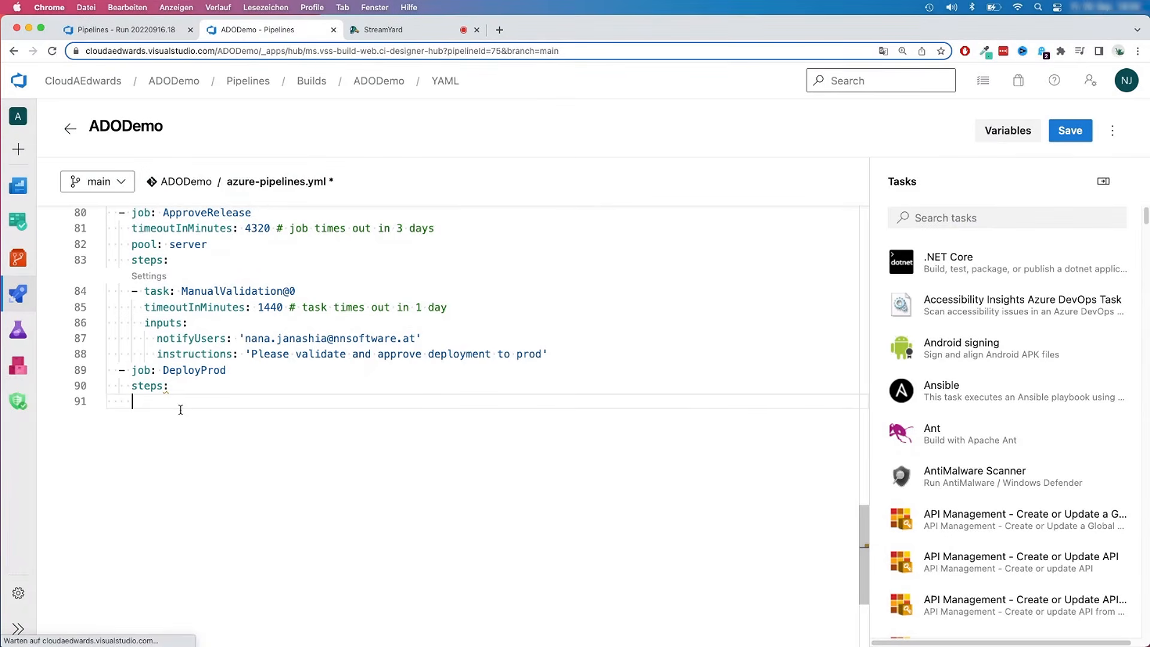
- Add a "- script:" step to the DeployProd job of DeployProdAWS and compare it with the ManualValidation task's keyword
type("- script")
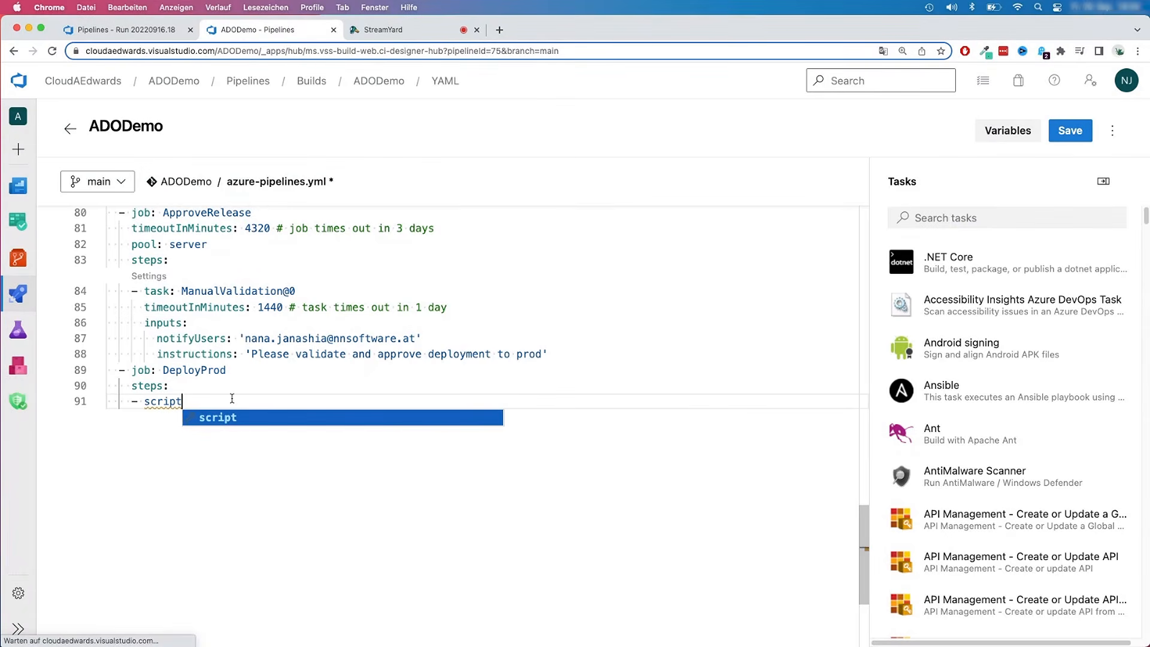
type(":")
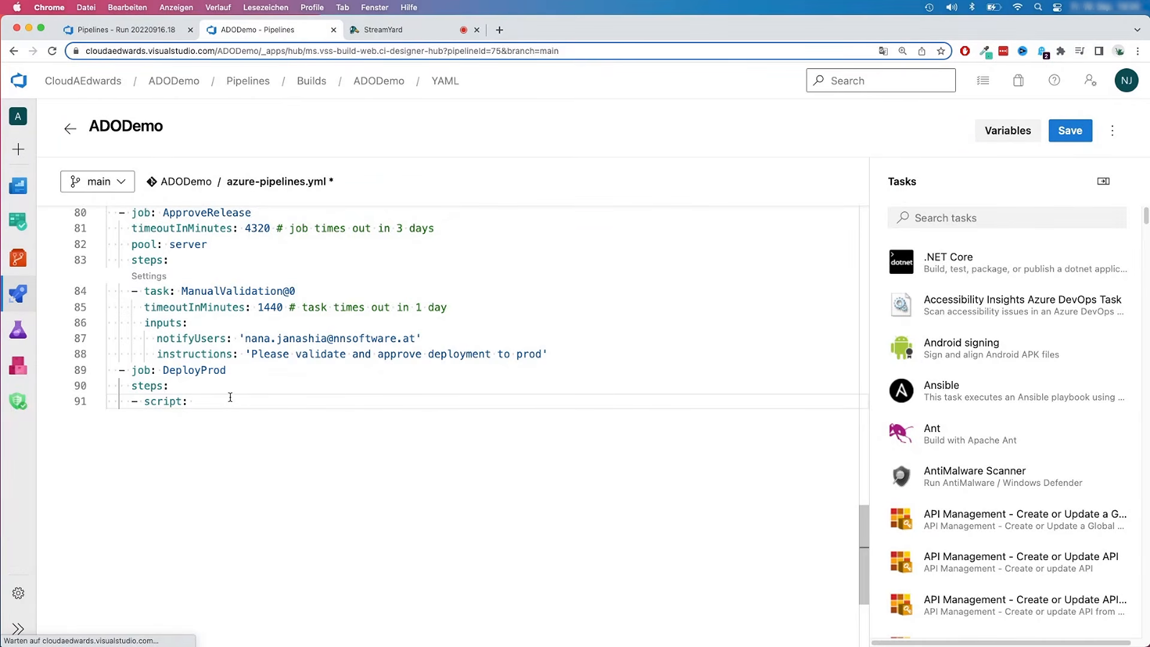
left_click(170, 403)
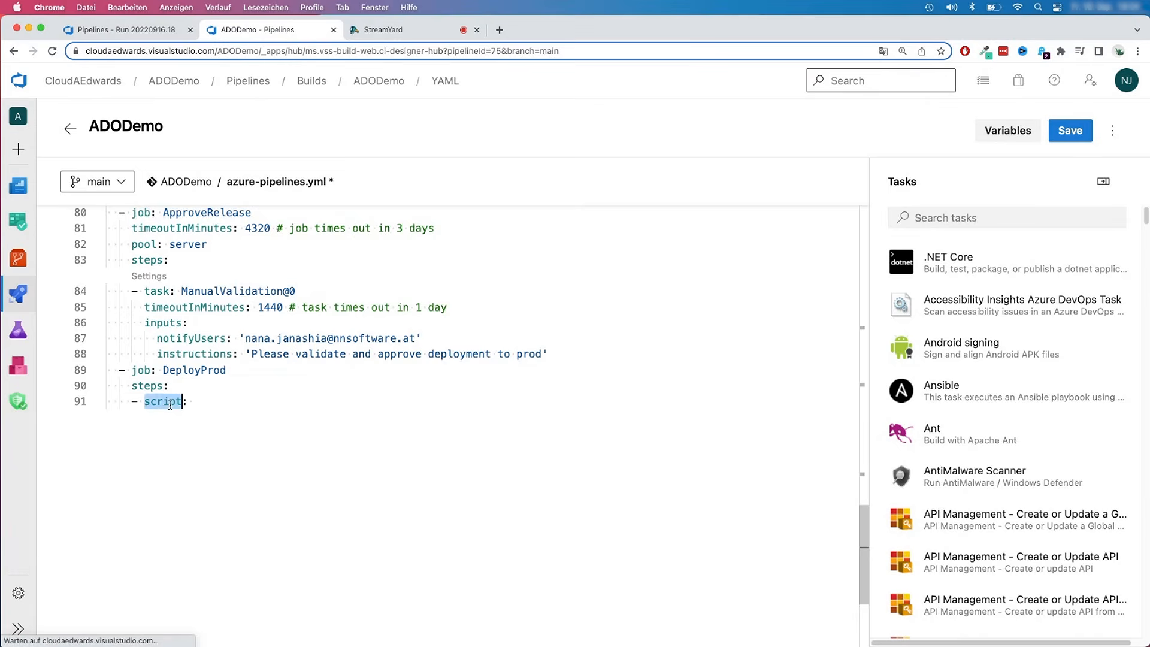
double_click(171, 403)
scroll(170, 402, "up", 3)
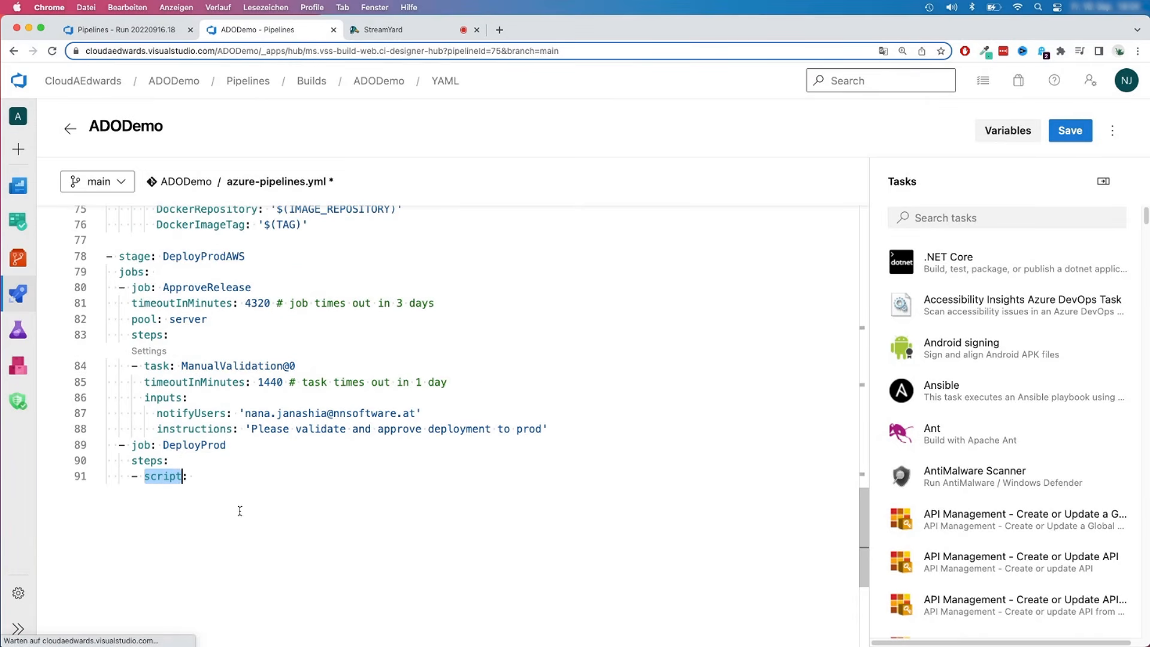
scroll(233, 506, "up", 1)
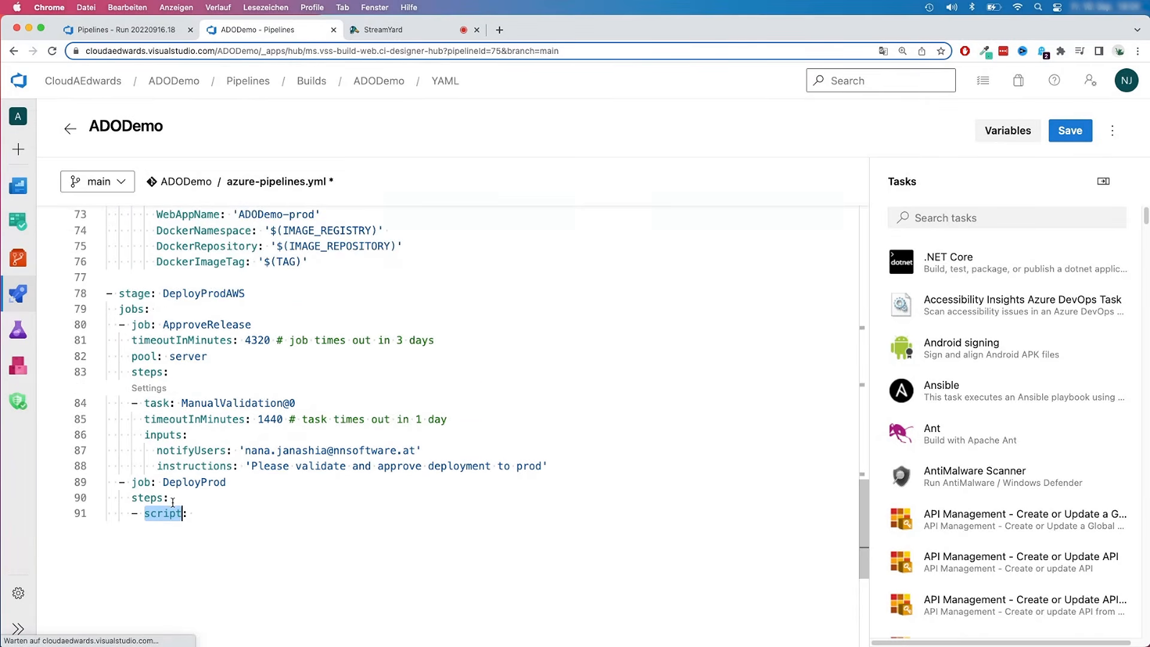
double_click(160, 403)
scroll(180, 383, "down", 3)
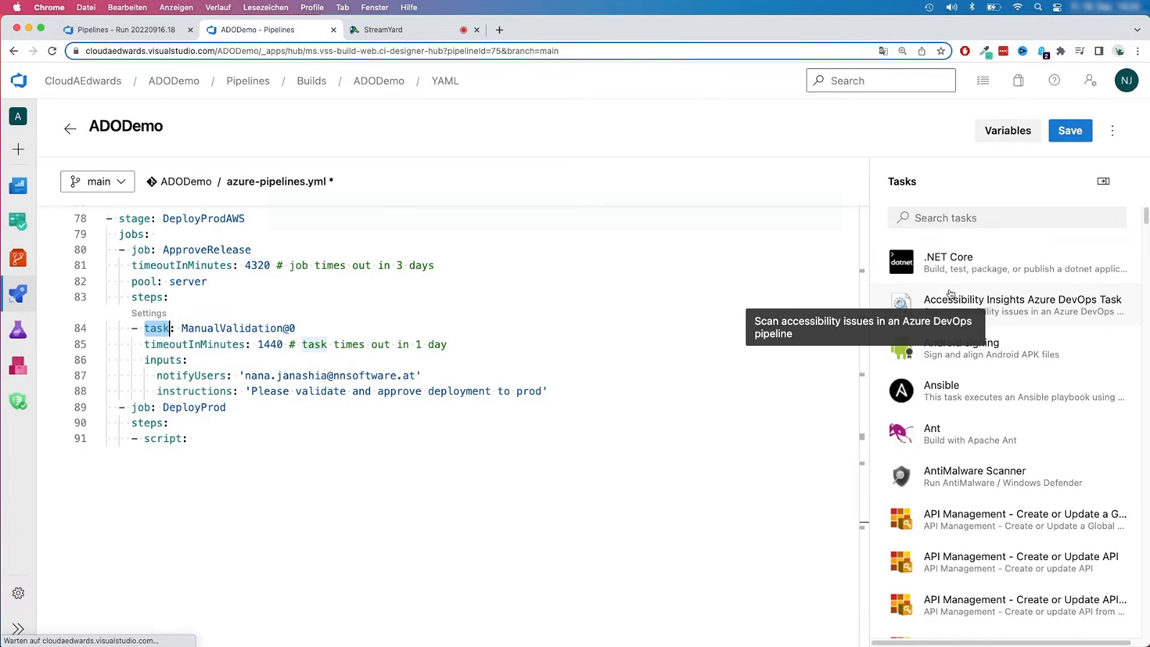
double_click(163, 437)
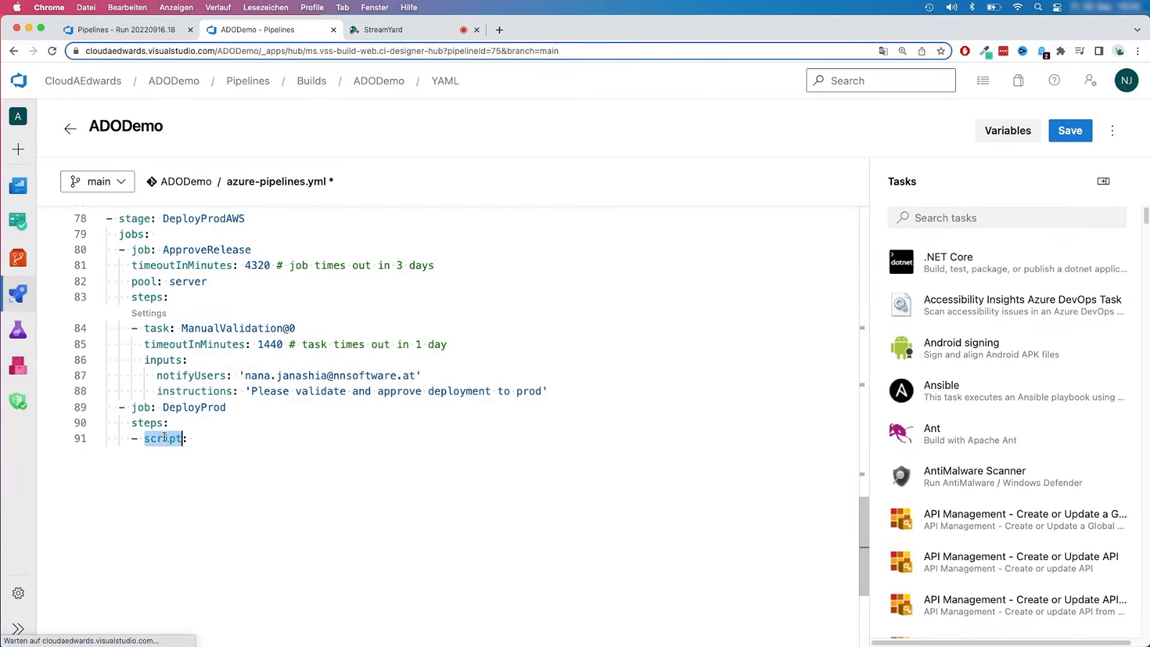
left_click(210, 439)
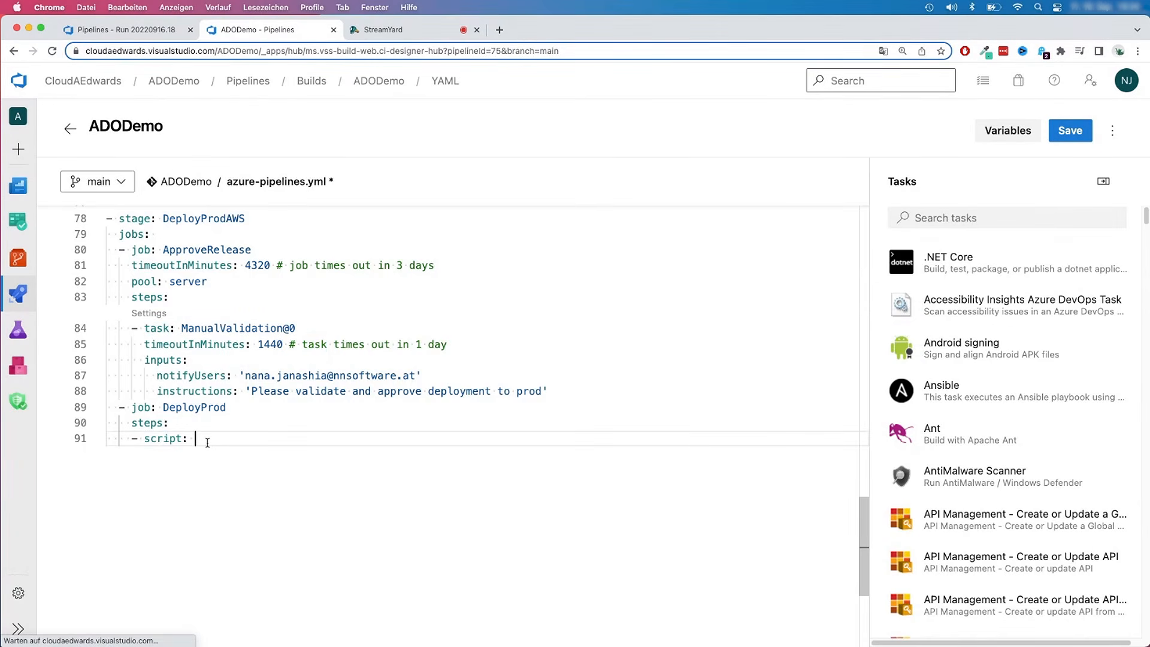
- Make the script a multi-line block with "|" and begin its indented first command with "ssh"
type("\\")
key("BackSpace")
key("BackSpace")
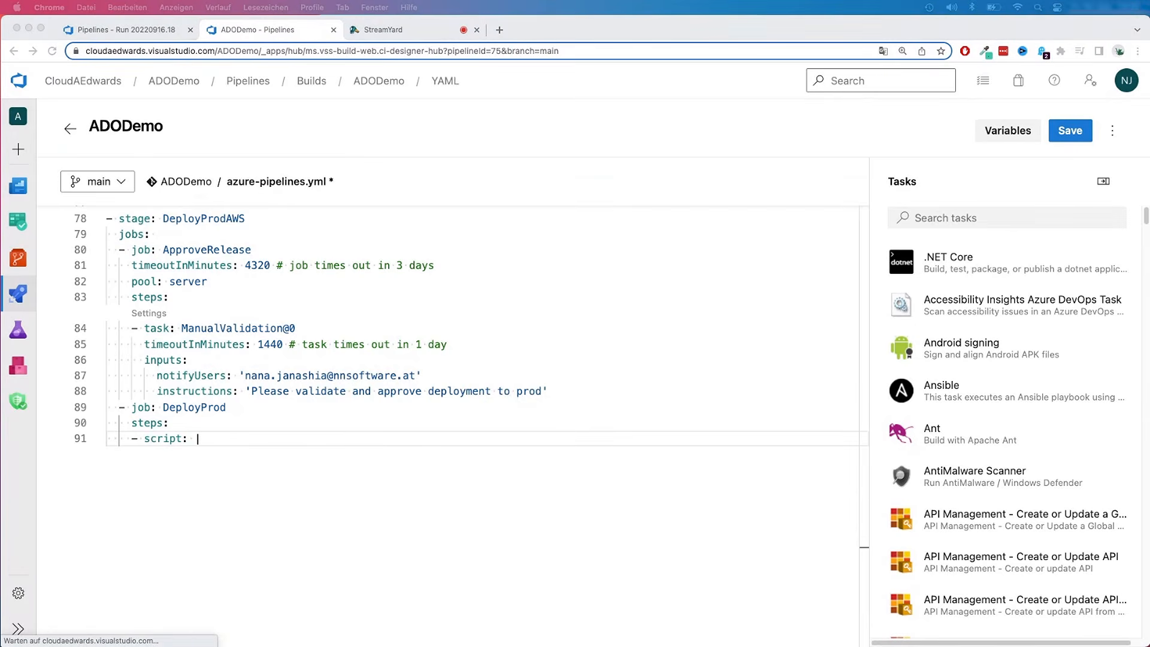
left_click(258, 453)
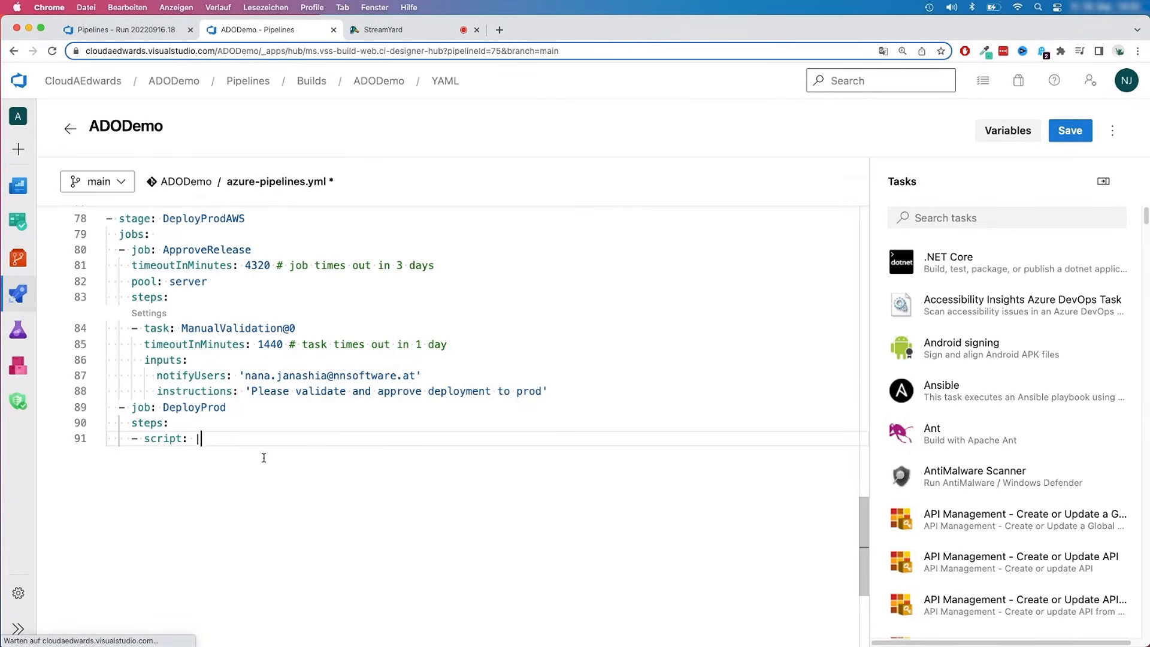
key("Return")
key("Escape")
key("Tab")
type("ssh")
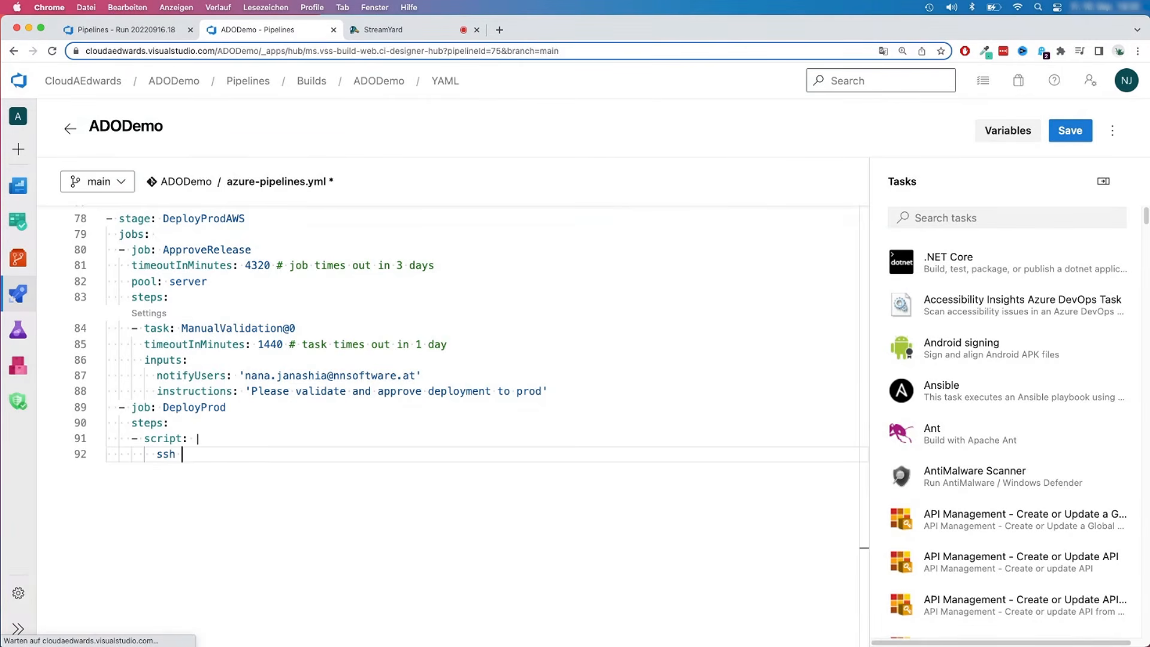
- Extend the ssh command with the identity option and login user: "-i $(private-key) ubuntu@"
key("super+Tab")
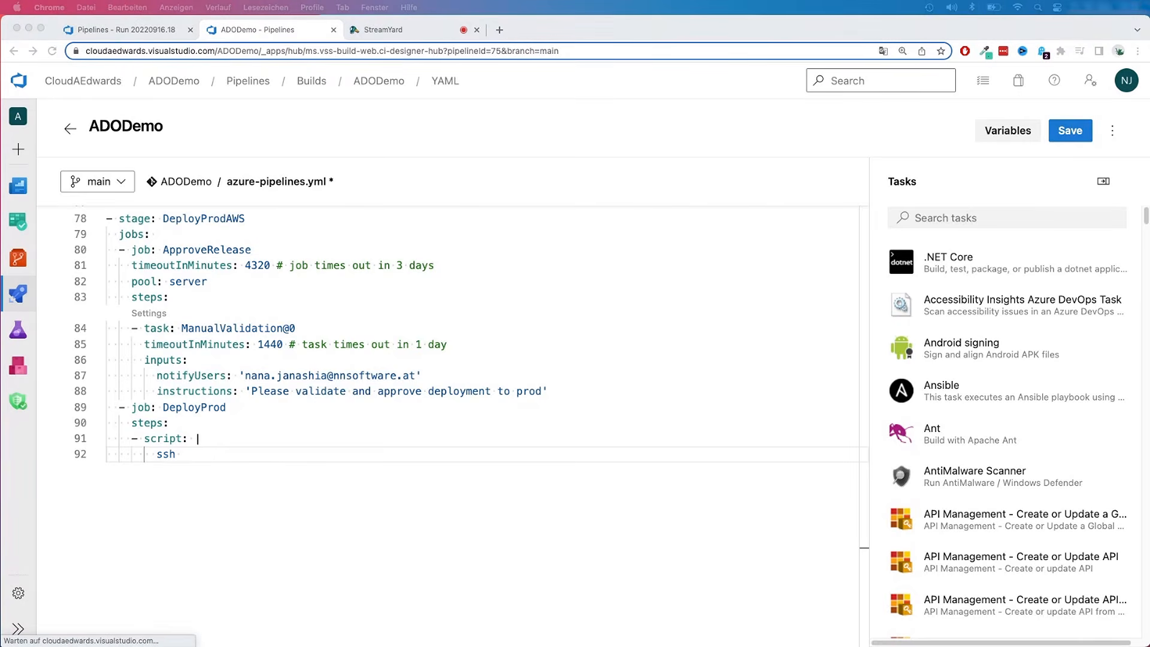
left_click(185, 455)
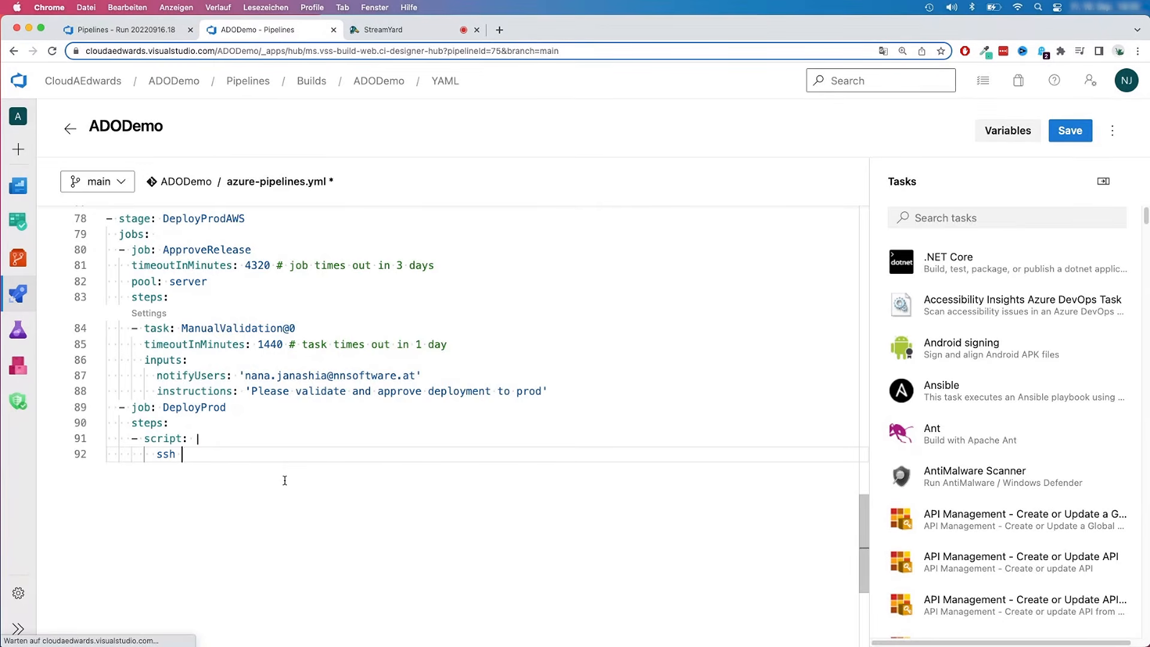
type("-i")
type("$(private-key")
type("ubuntu@")
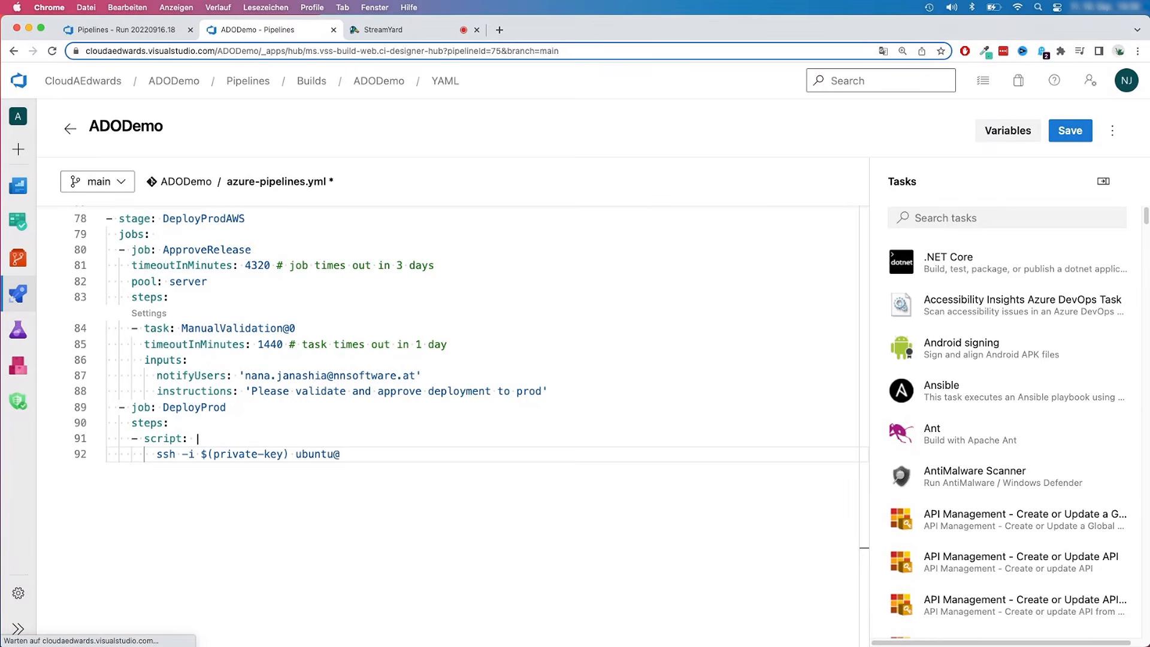
- Complete the ssh target with the server address 35.180.100.164 and check the command's address, user and private-key variable
key("super+Tab")
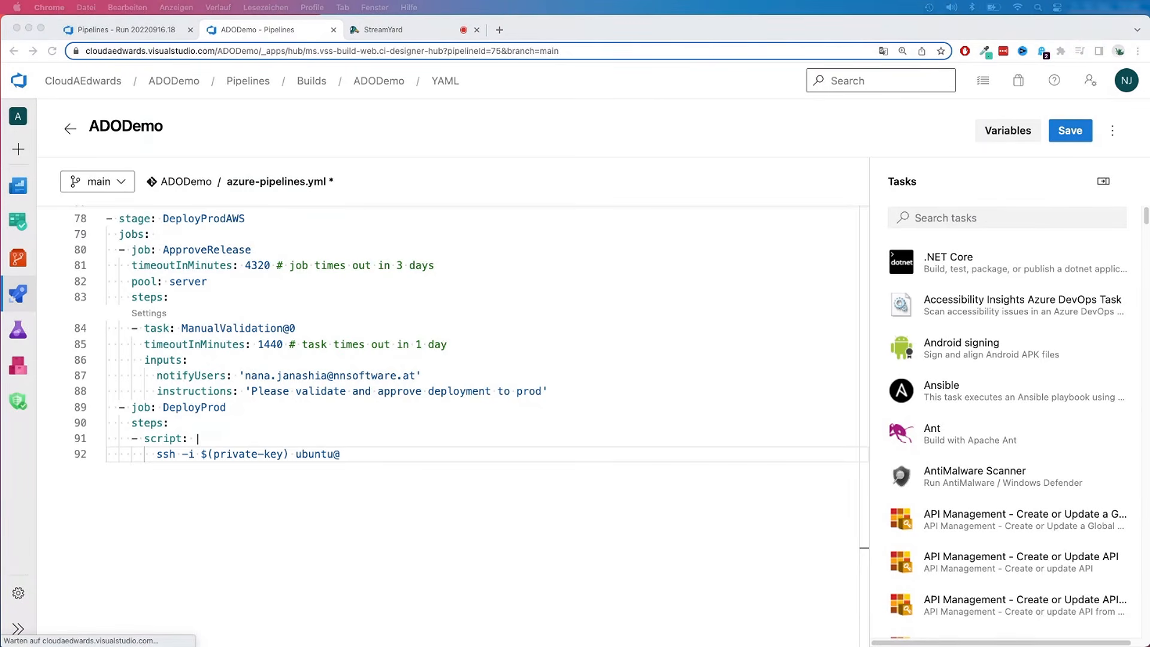
left_click(380, 462)
type("http://35.180.100.164/")
key("super+Tab")
left_click(367, 459)
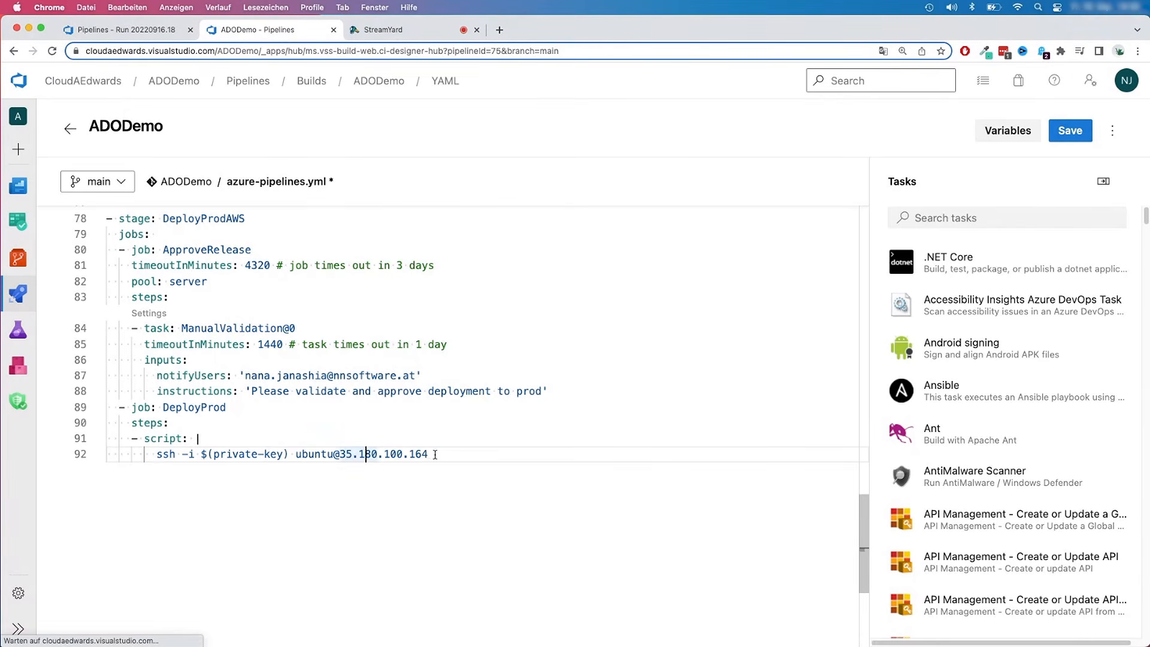
left_click_drag(435, 455, 335, 455)
double_click(333, 454)
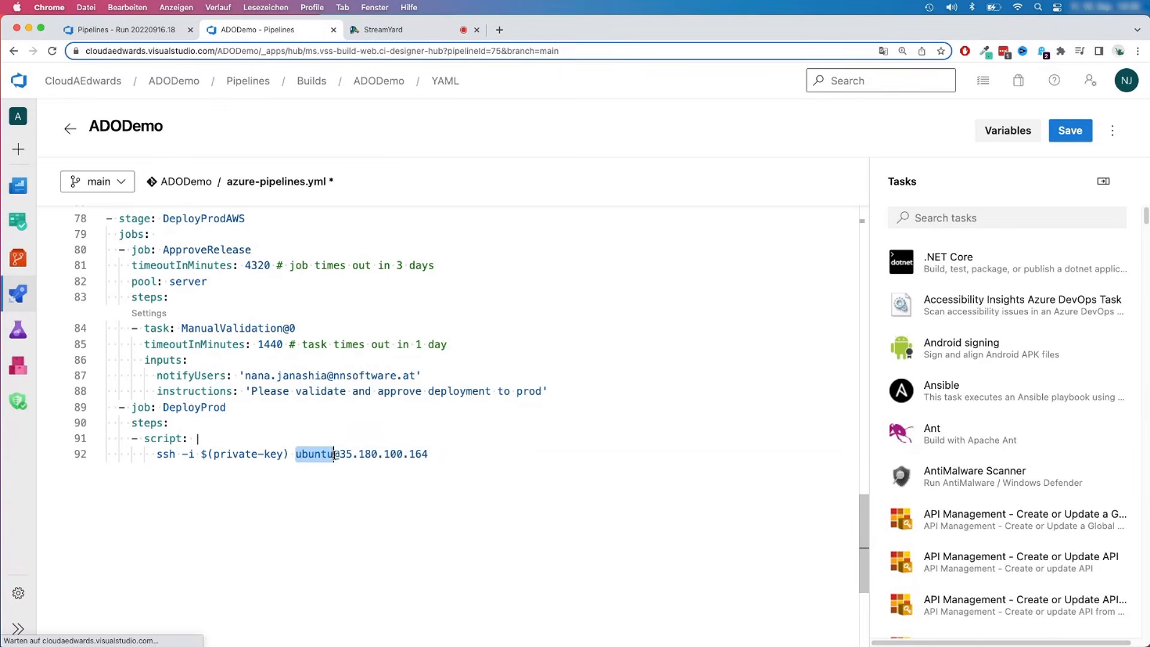
left_click(248, 455)
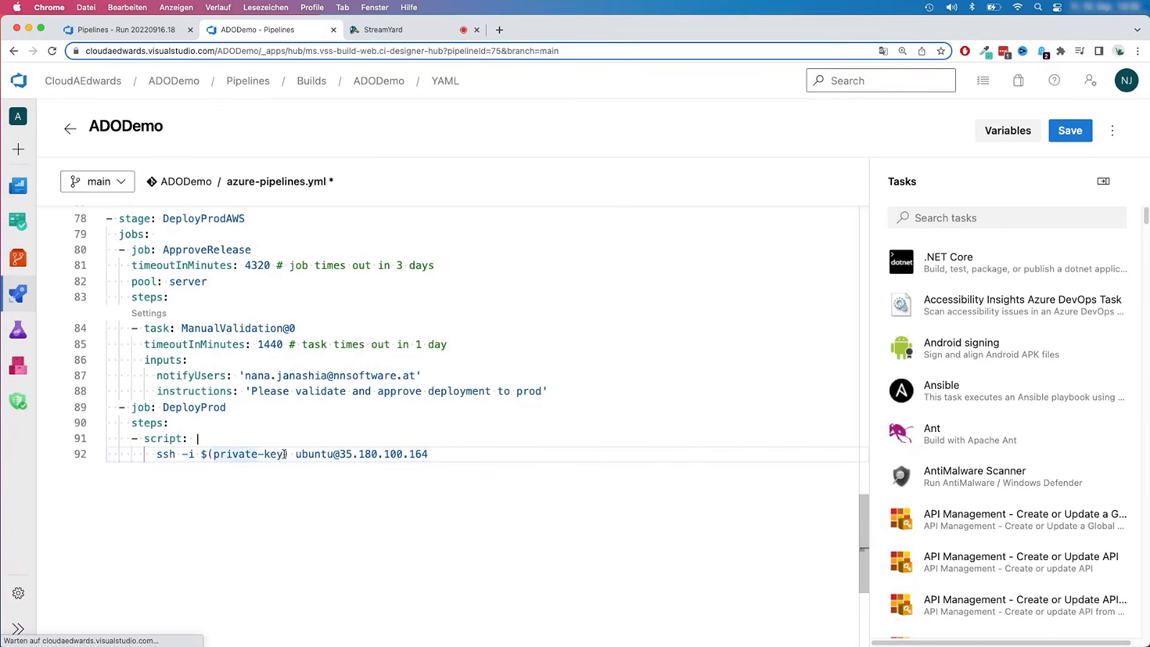
left_click(296, 454)
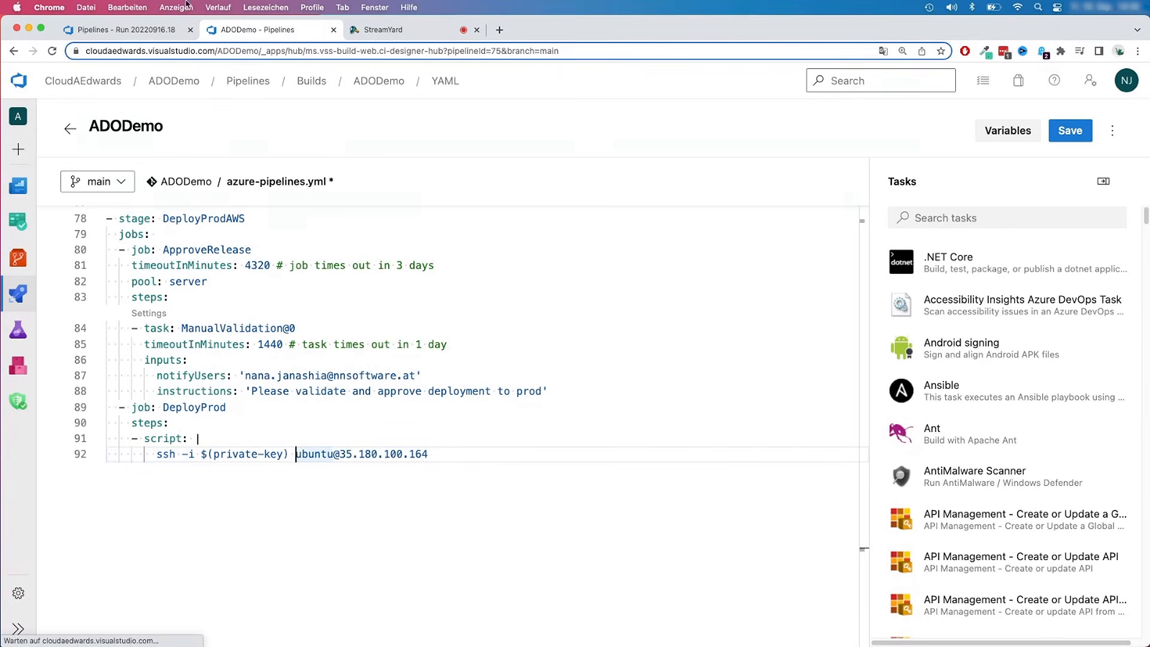
- Check which secure files are stored in the Pipelines Library and return to the azure-pipelines.yml editor
left_click(141, 30)
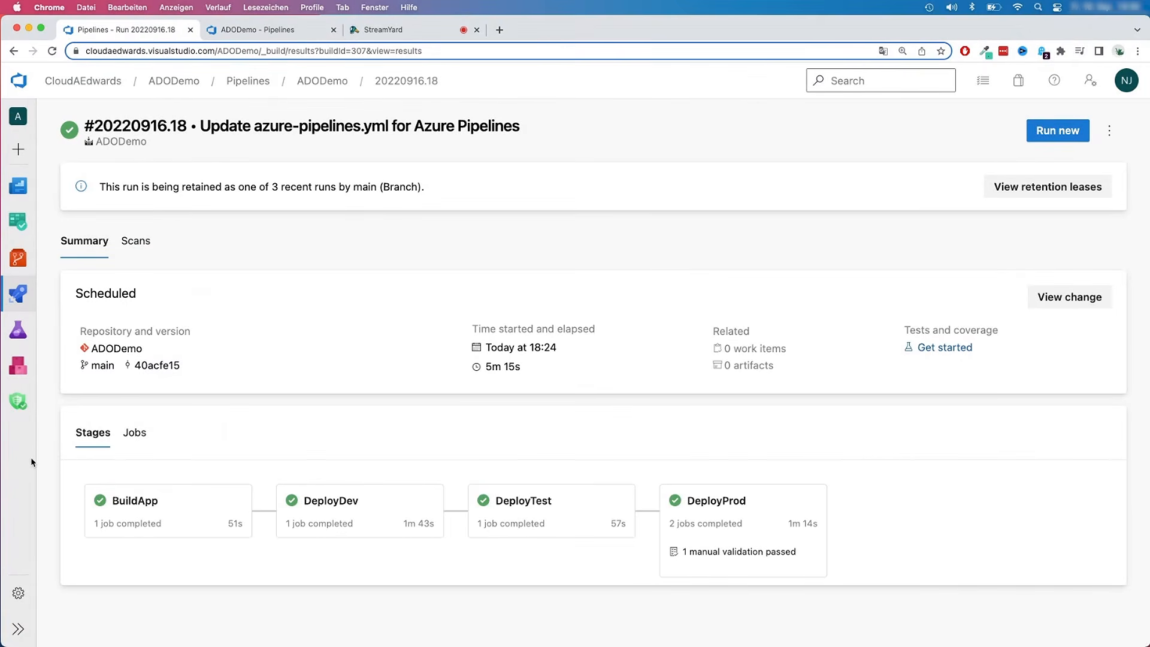
left_click(17, 294)
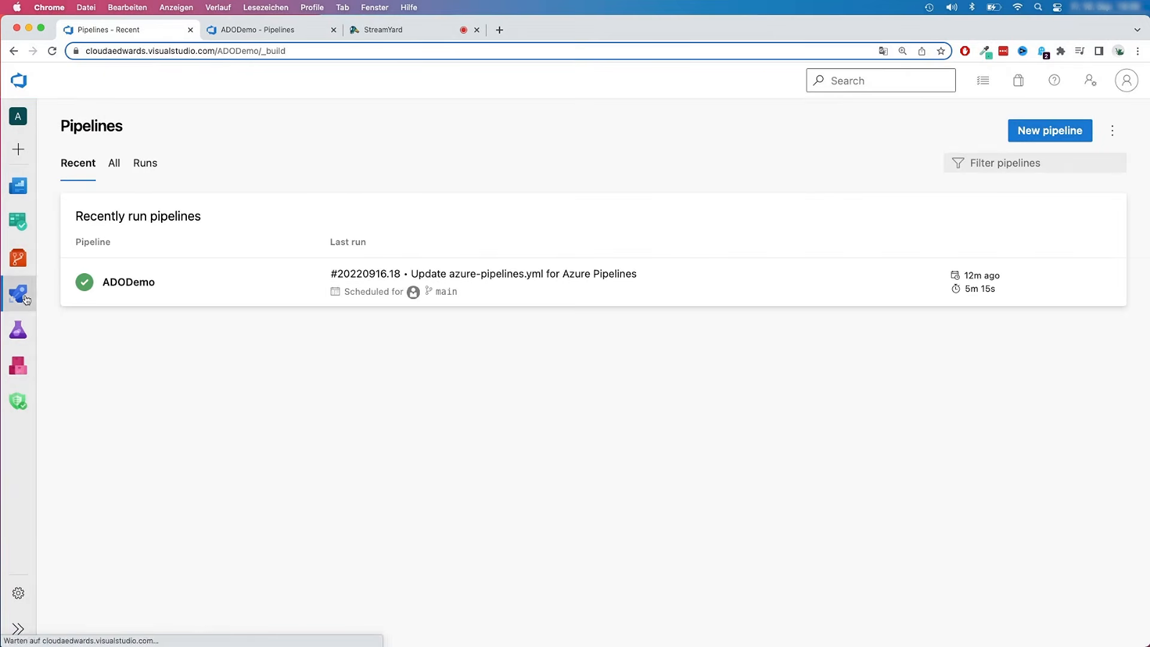
left_click(12, 632)
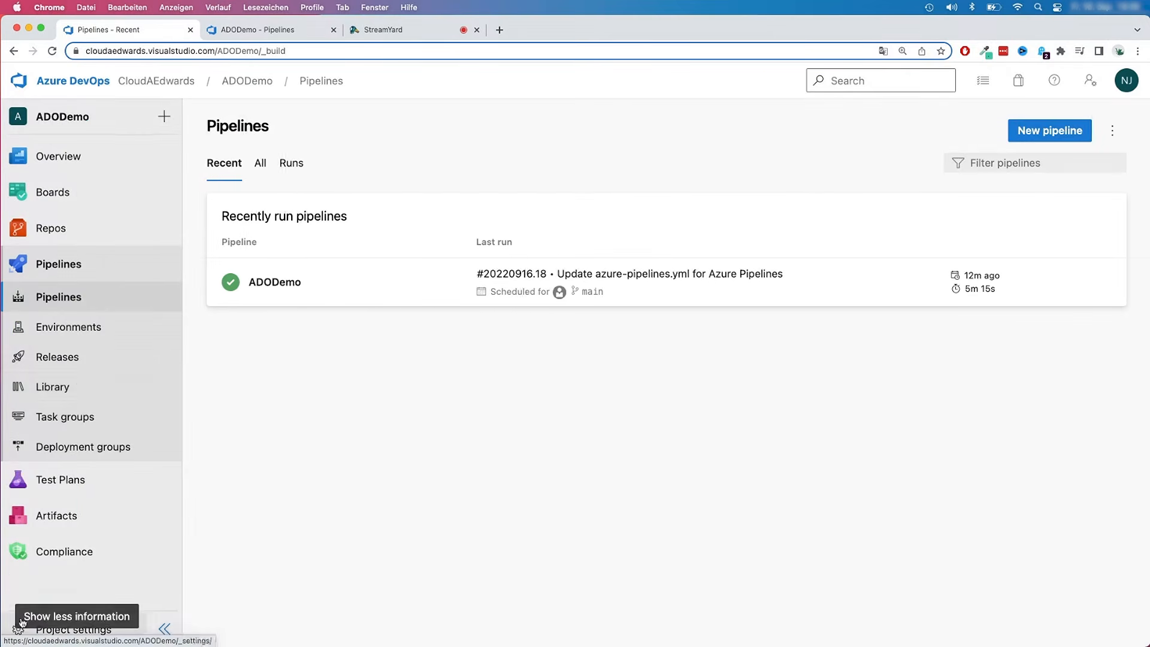
left_click(68, 390)
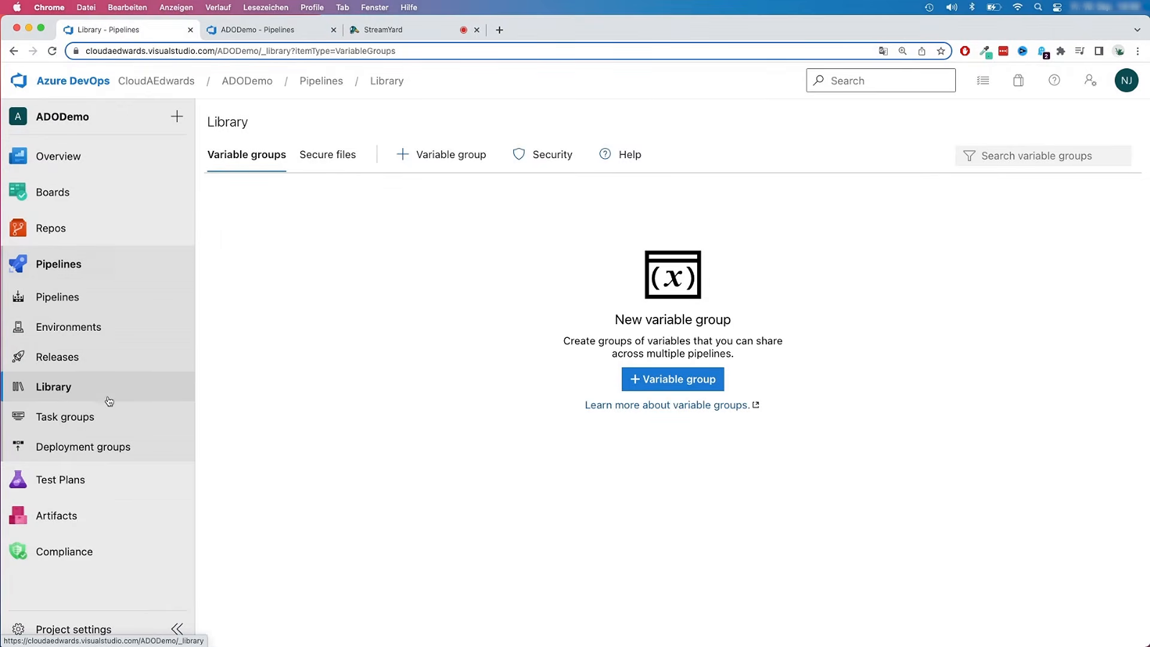
left_click(353, 158)
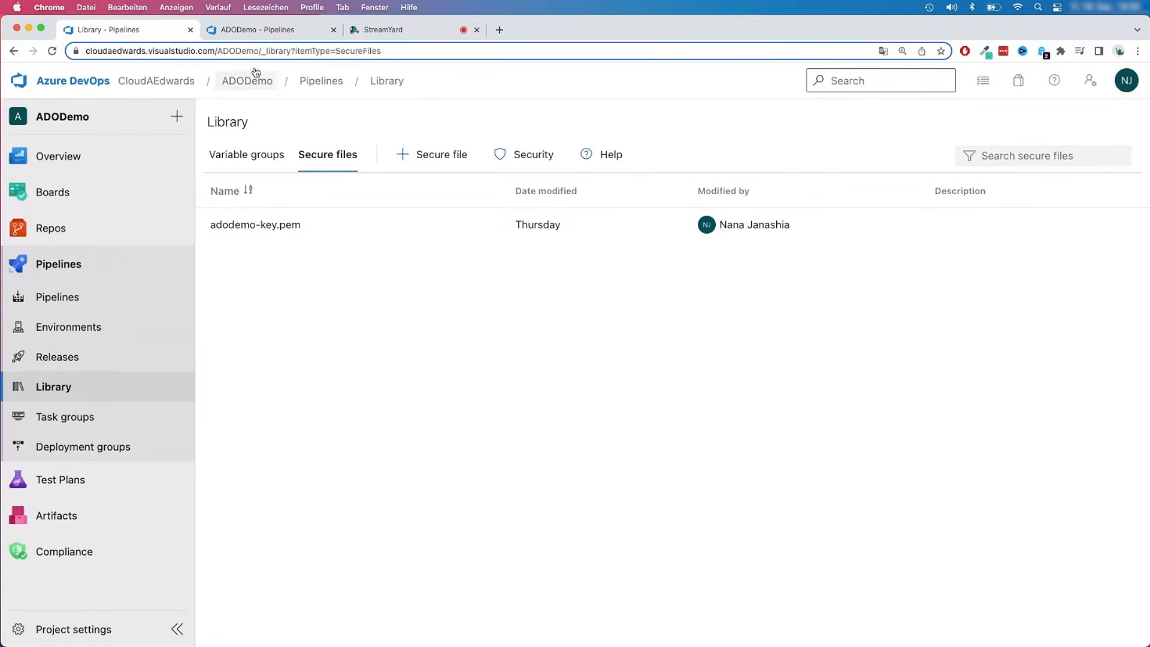
left_click(258, 29)
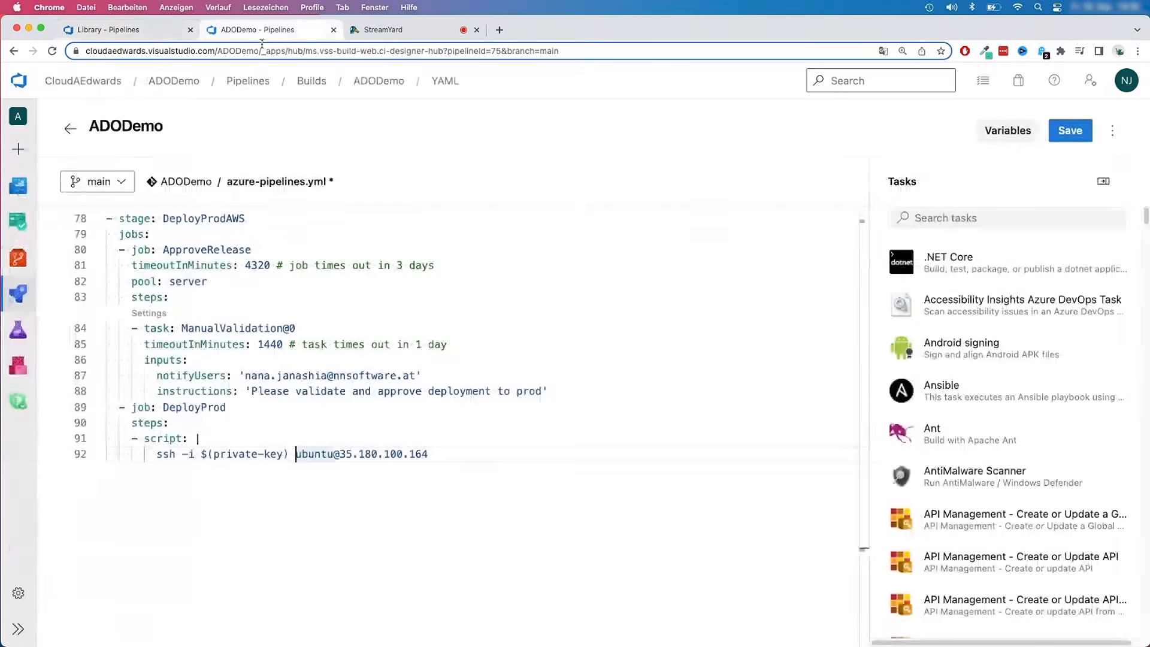
- Insert an empty line above the script step in the DeployProd job of the DeployProdAWS stage
left_click(255, 407)
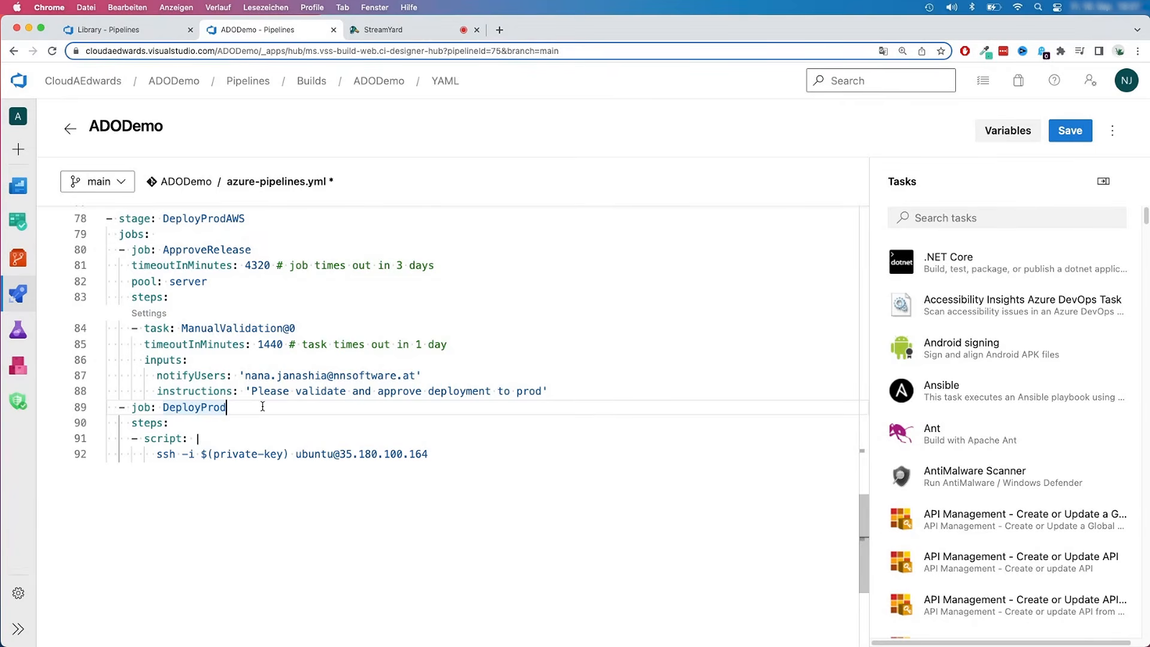
left_click(234, 422)
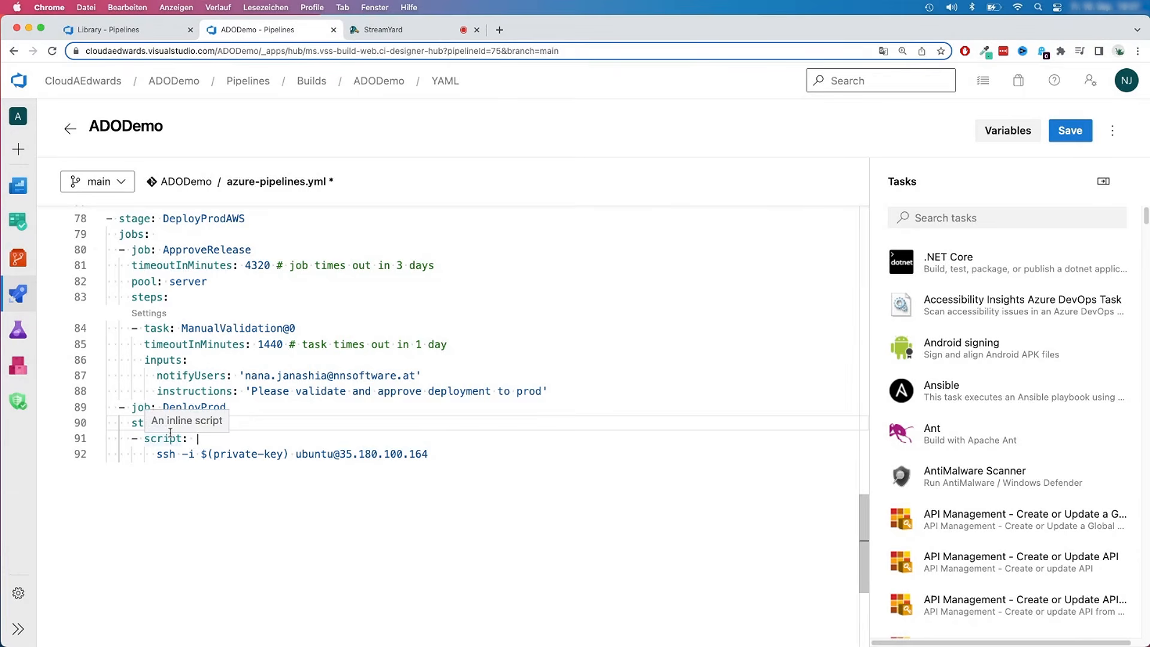
key("Return")
key("ctrl+space")
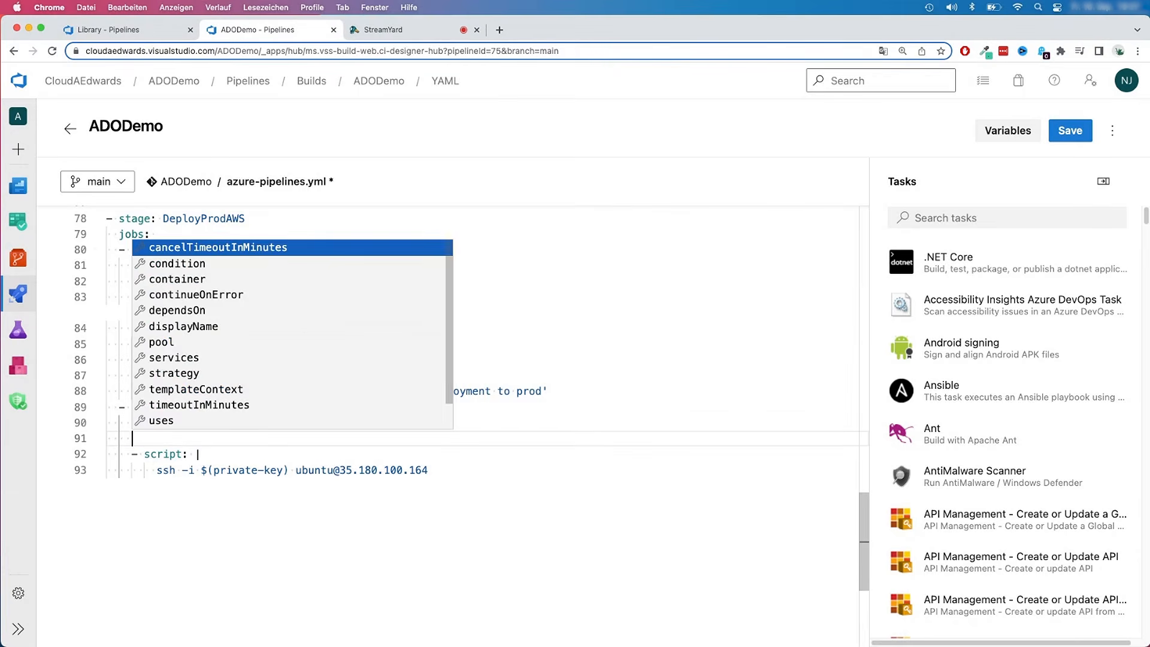
type("- task")
key("BackSpace")
key("BackSpace")
key("BackSpace")
key("BackSpace")
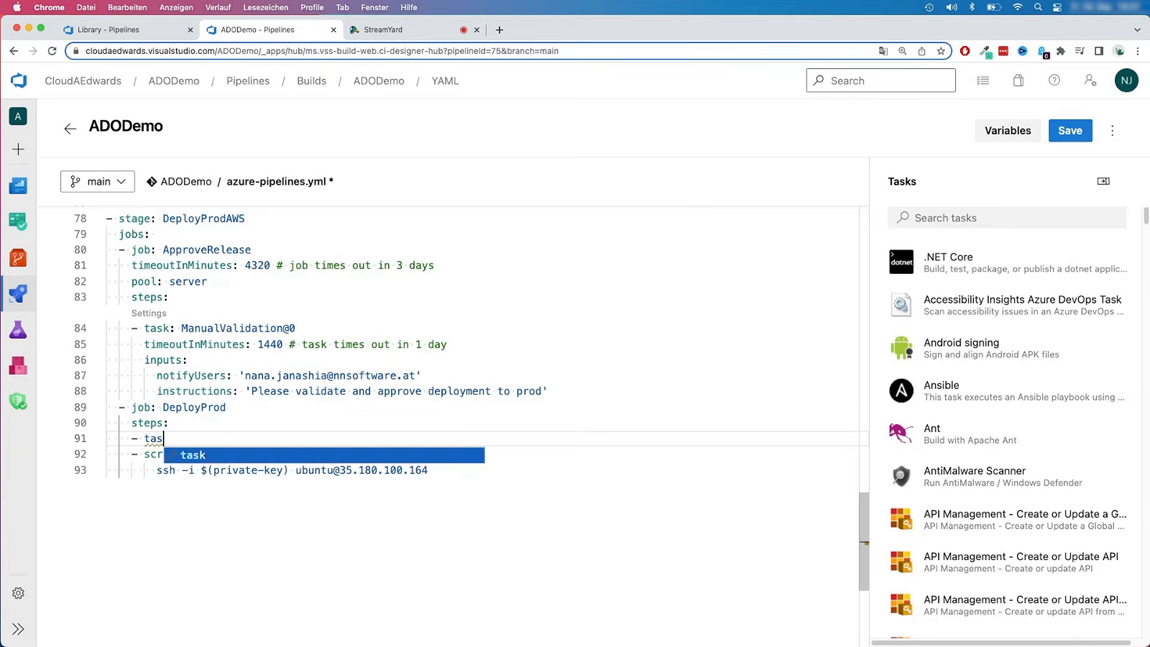
key("BackSpace")
key("BackSpace")
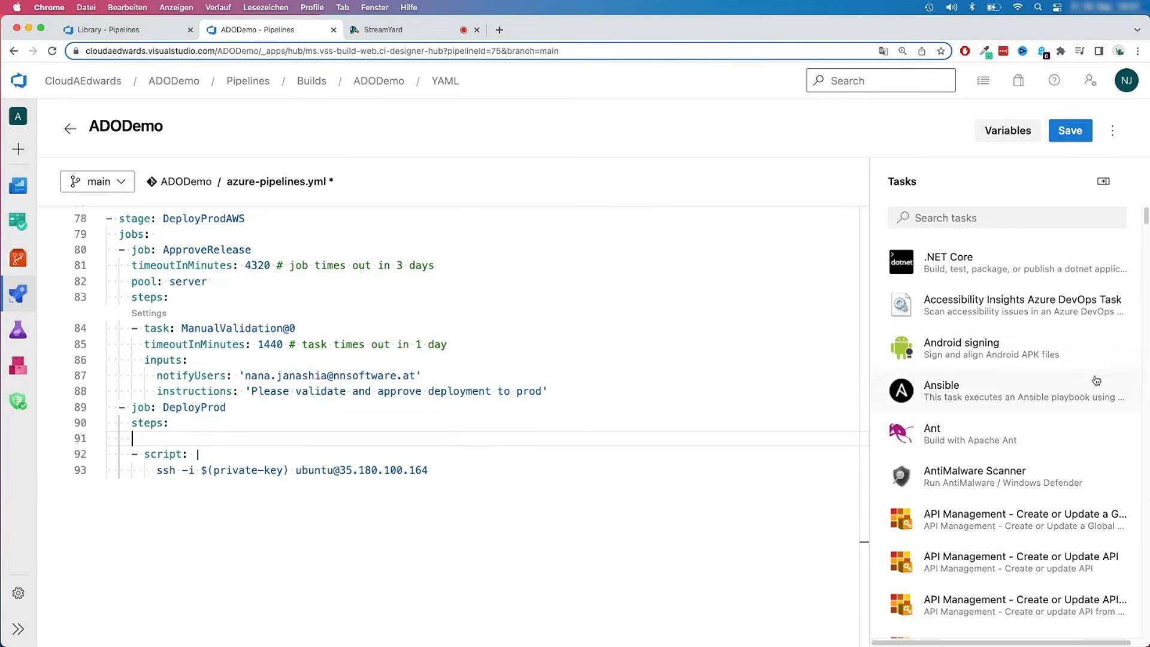
- Search the task assistant for "Download sec" and open the Download secure file task's settings
left_click(987, 221)
type("Download")
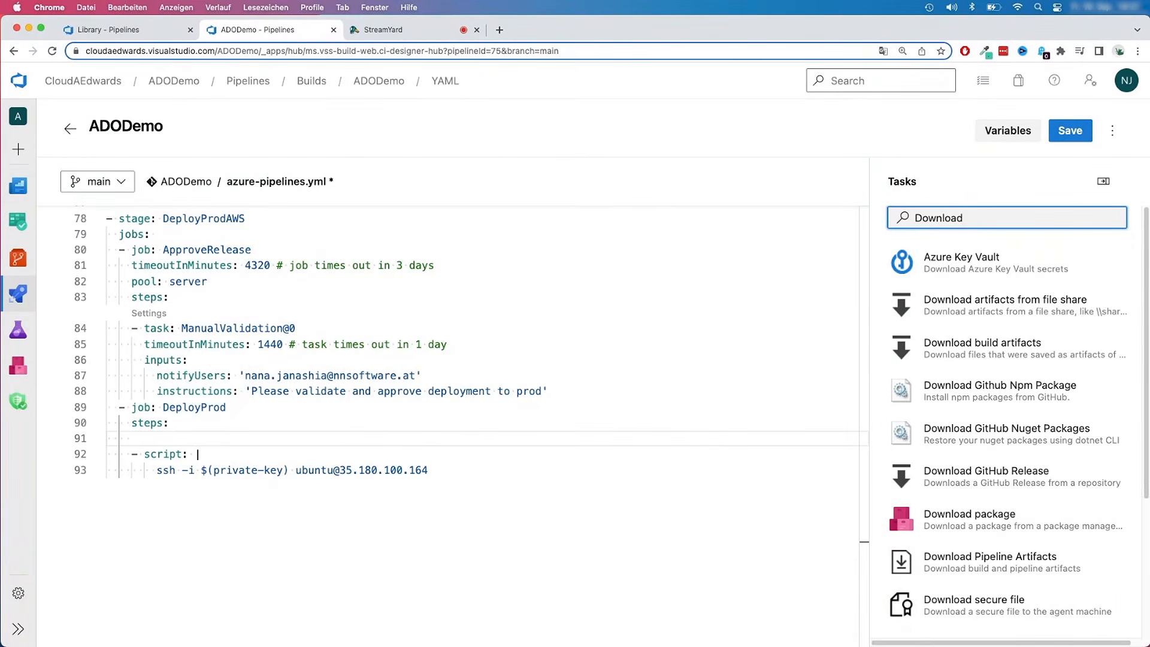
type("secu")
key("BackSpace")
key("BackSpace")
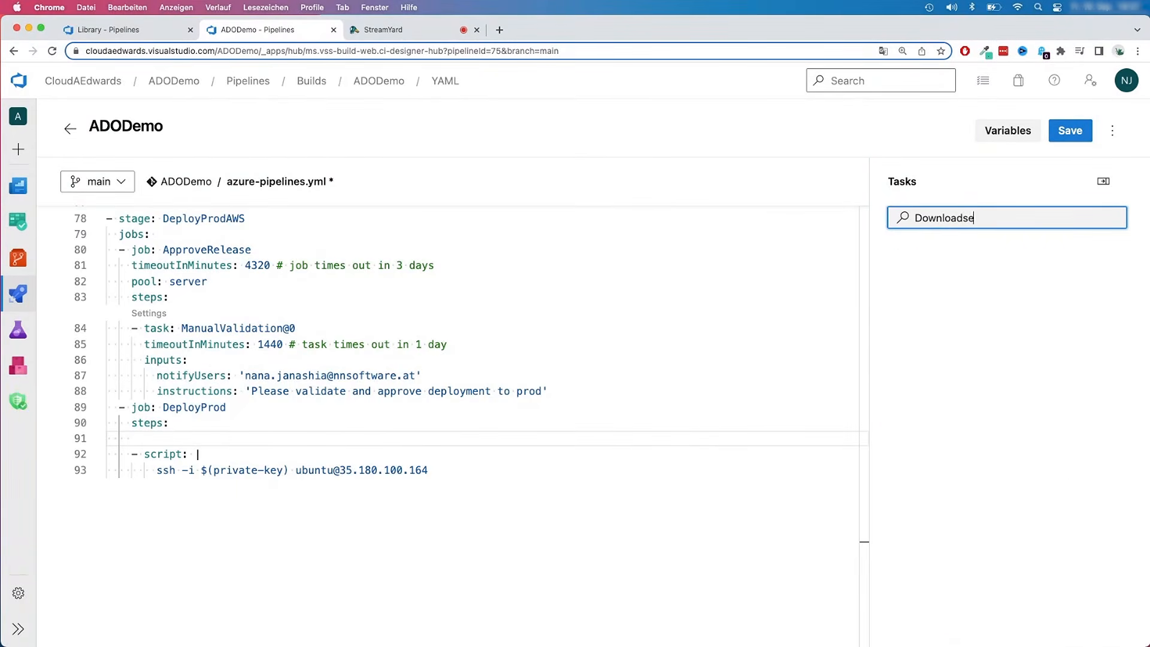
key("BackSpace")
key("BackSpace")
type("sec")
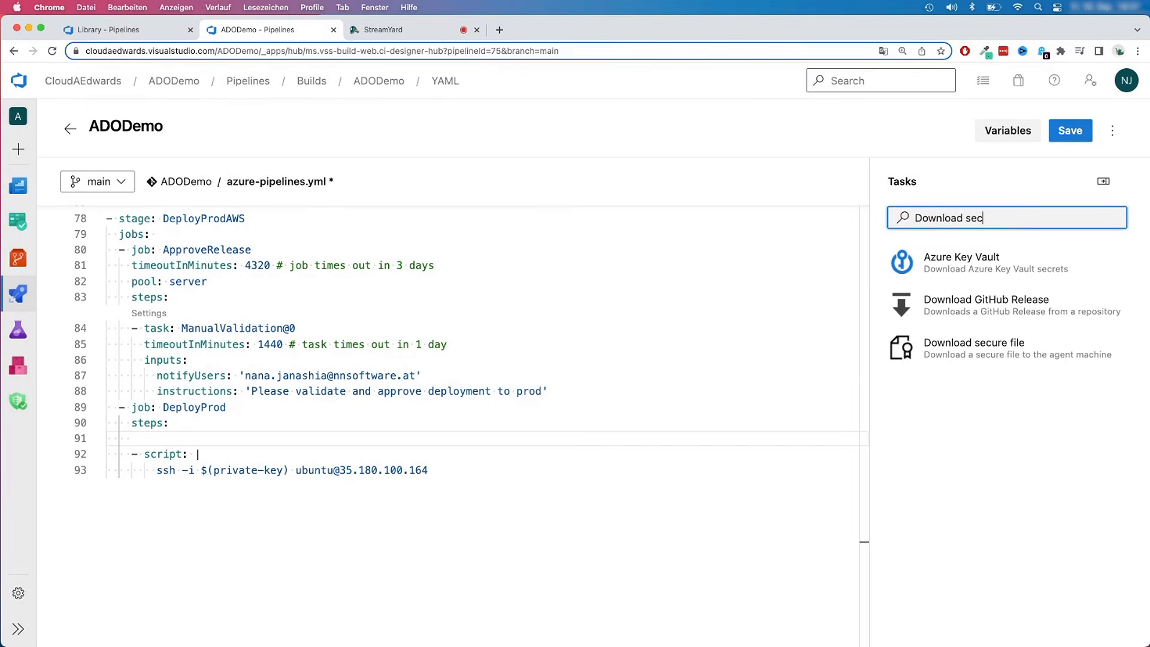
left_click(1073, 288)
left_click(963, 248)
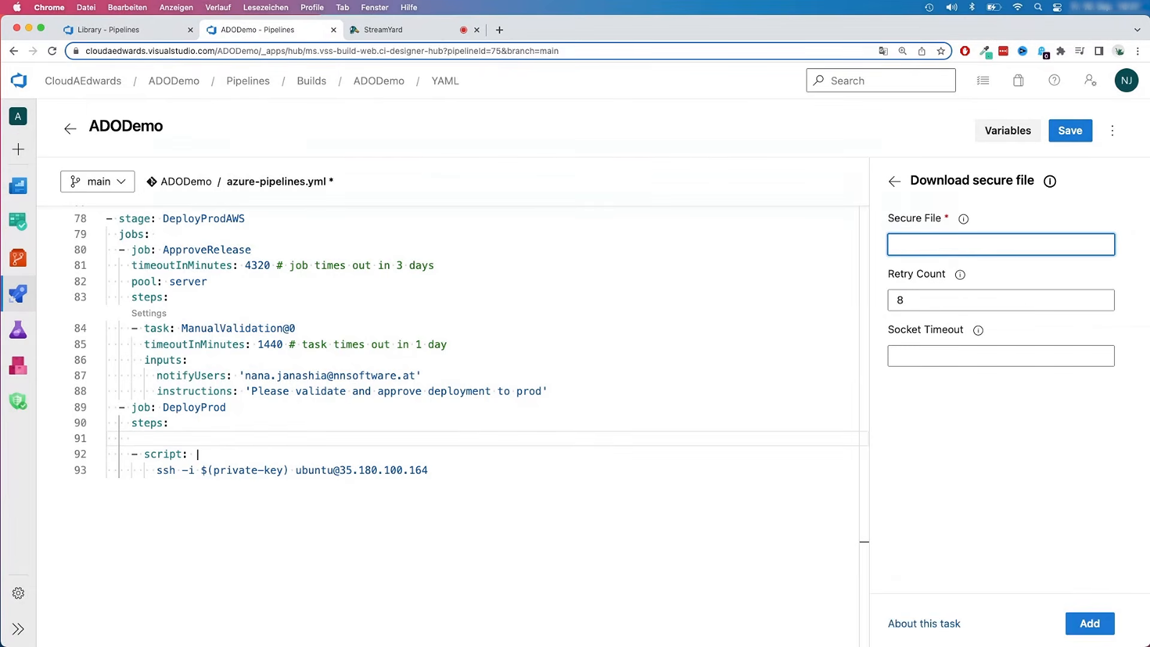
- Set the secure file to adodemo-key.pem and add the task on the empty line above the script step
key("super+Tab")
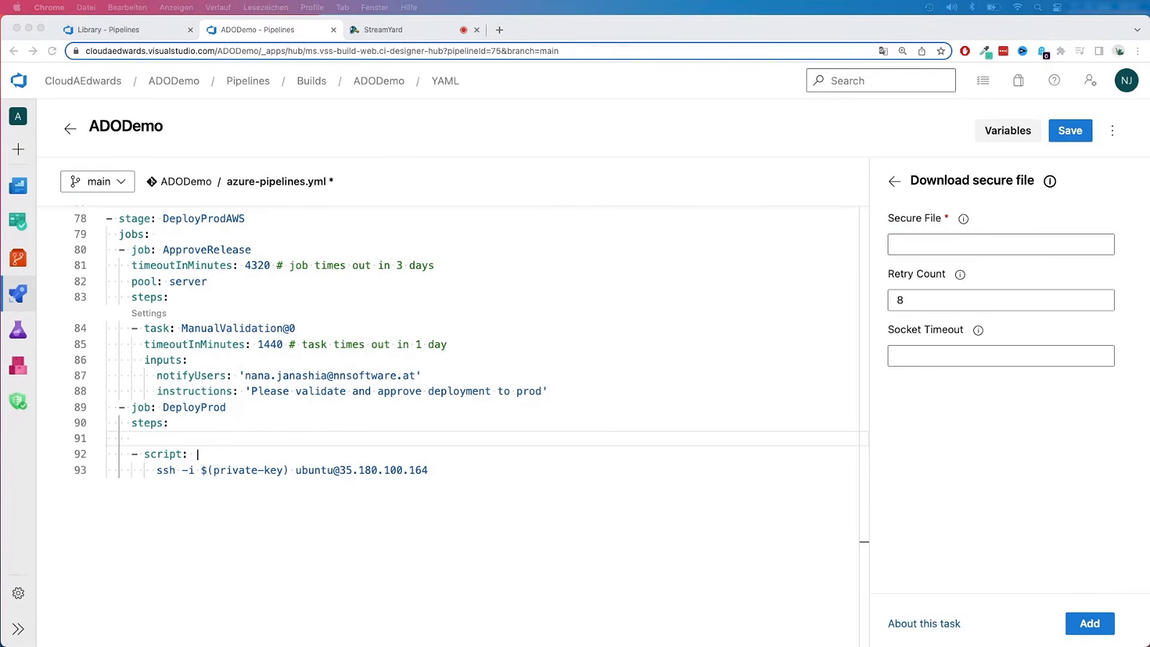
left_click(1001, 245)
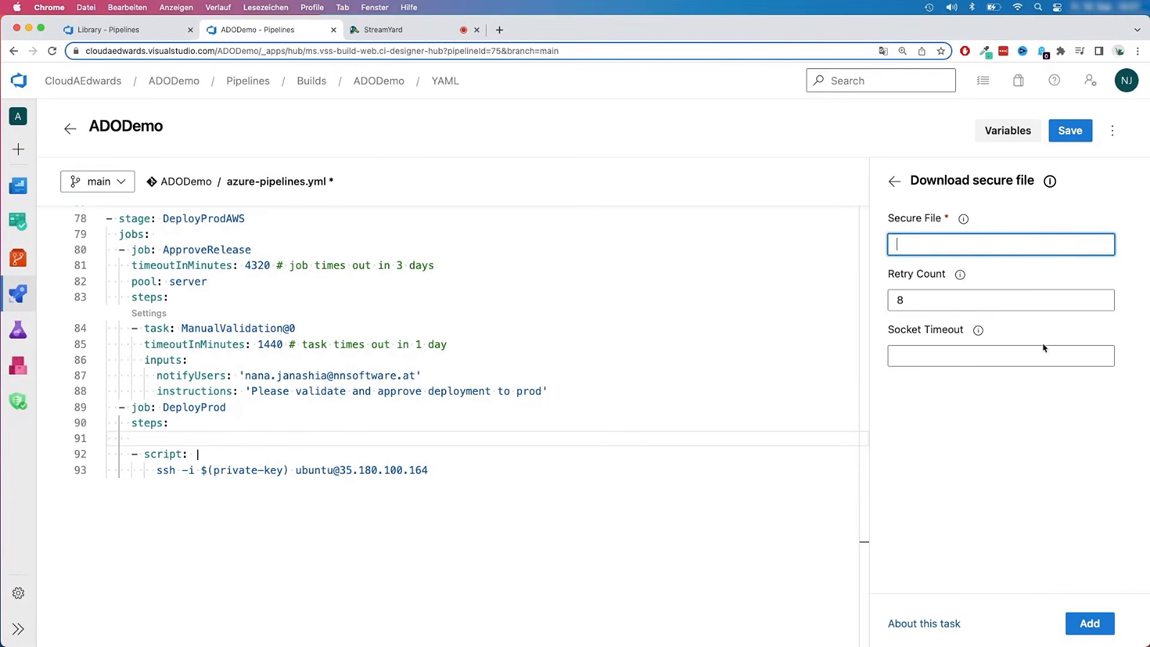
type("adodemo-key.pem")
left_click(165, 441)
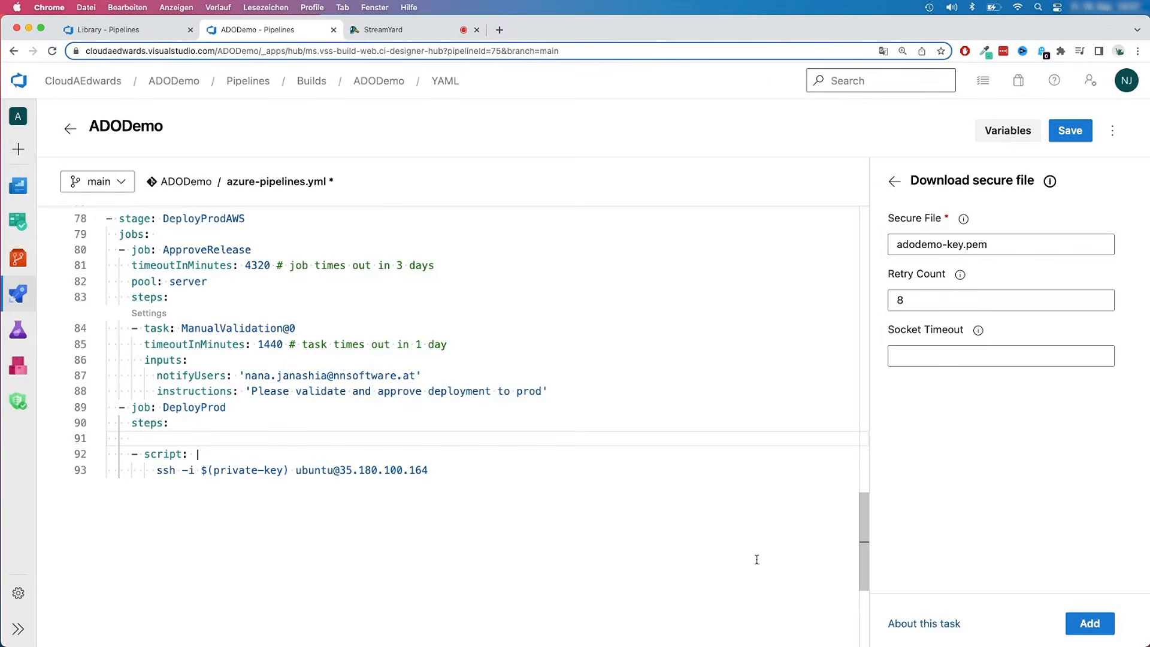
mouse_move(1060, 643)
left_click(1090, 625)
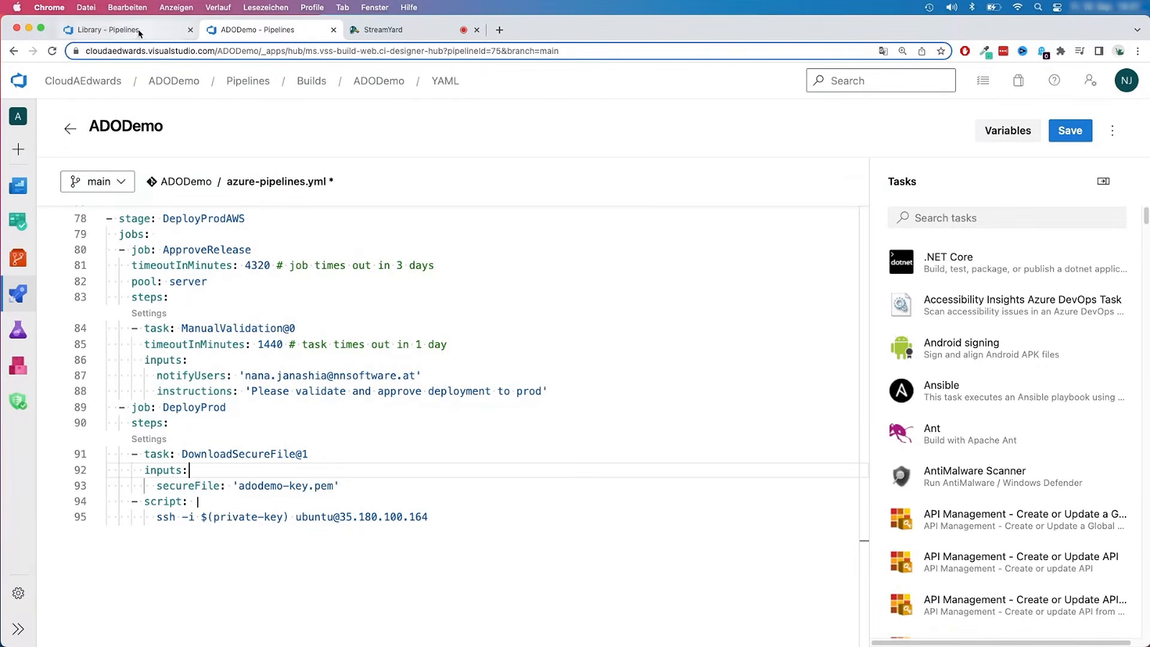
- Give the DownloadSecureFile@1 task the reference name with a new line "name: sshKey" above its inputs
left_click(120, 30)
left_click(282, 30)
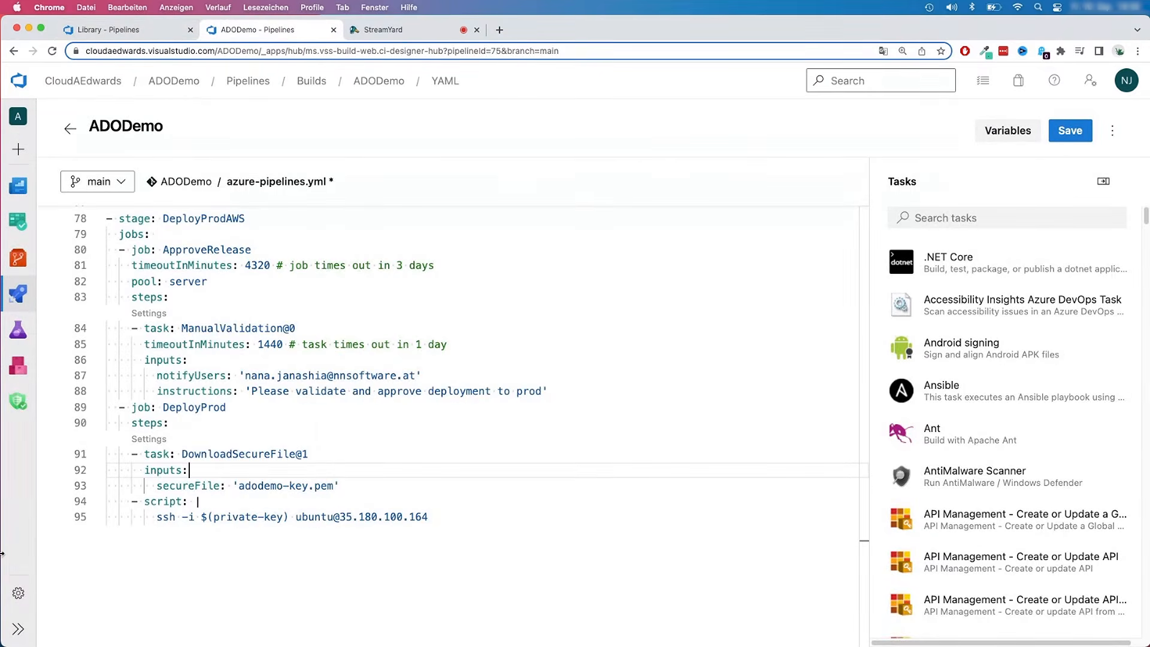
key("super+Tab")
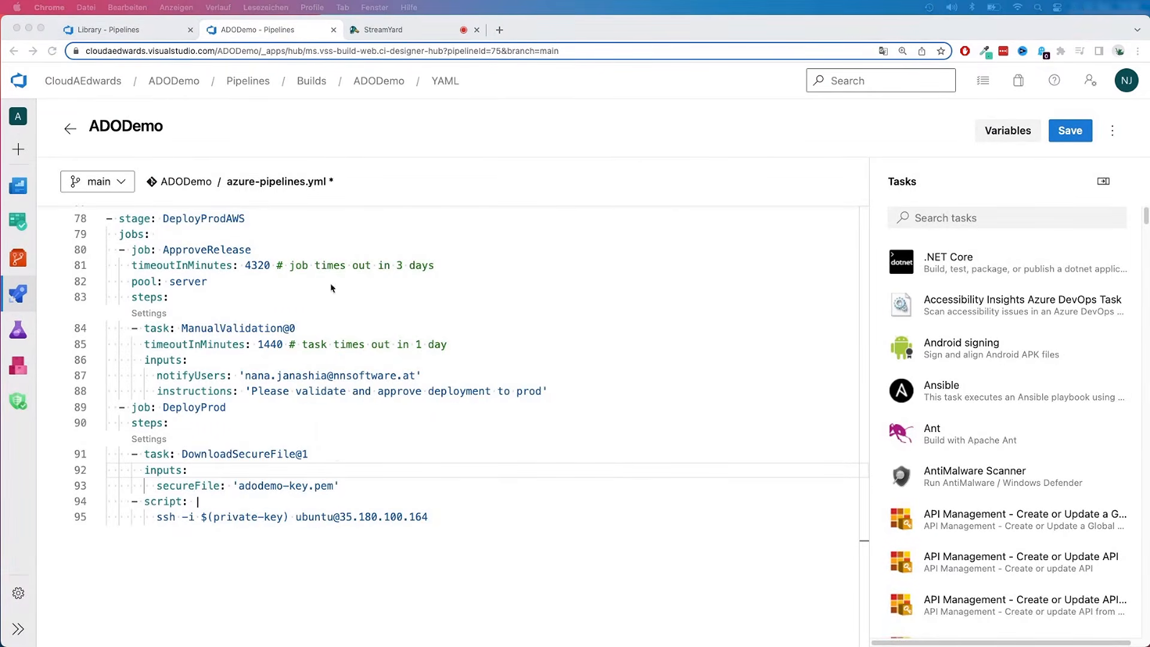
left_click(333, 453)
key("Return")
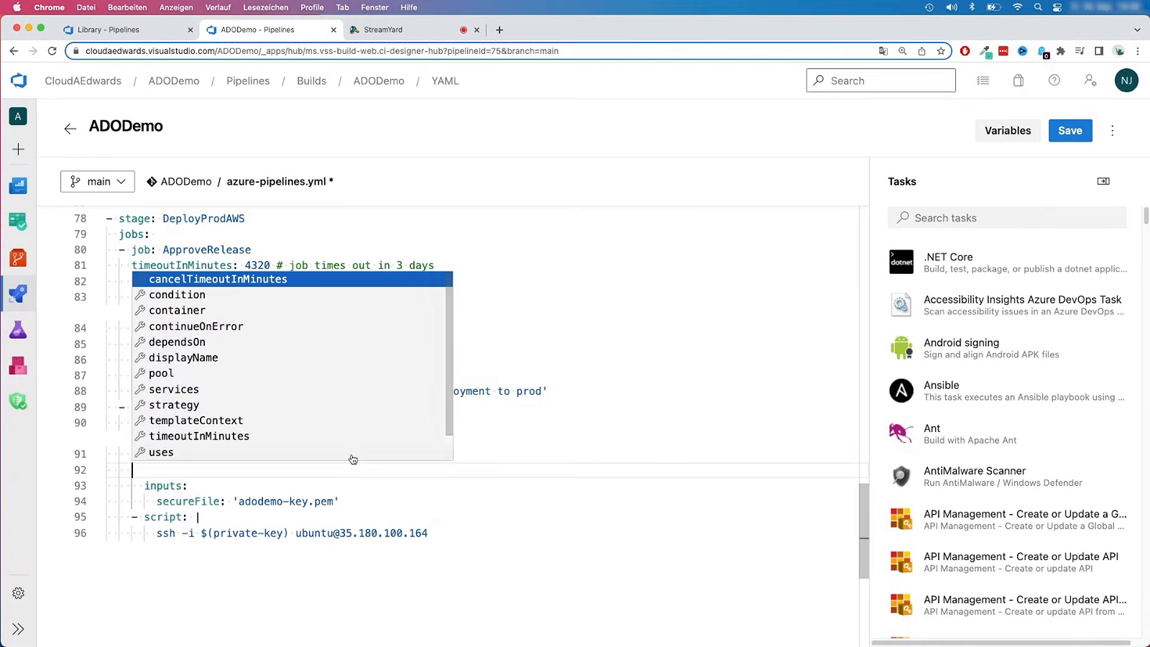
key("Escape")
key("Tab")
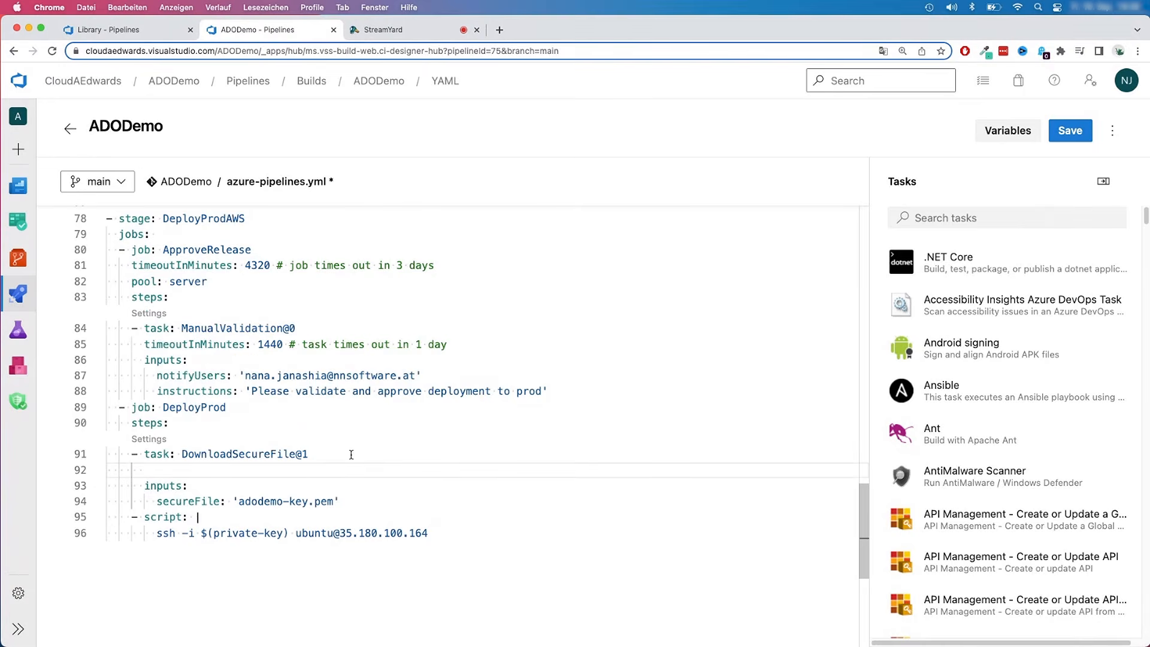
type("name: sshKey")
scroll(345, 464, "down", 2)
scroll(341, 478, "down", 2)
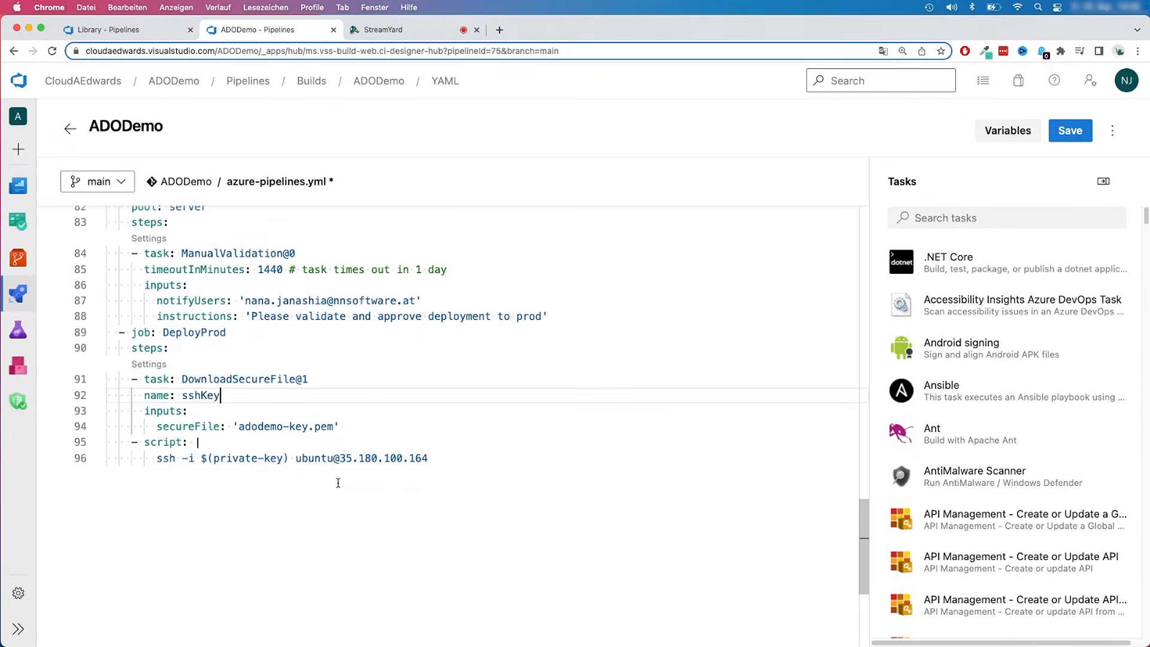
- Replace the private-key variable in the ssh command with sshKey.secureFilePath, reusing the task's name
double_click(200, 396)
key("cmd+c")
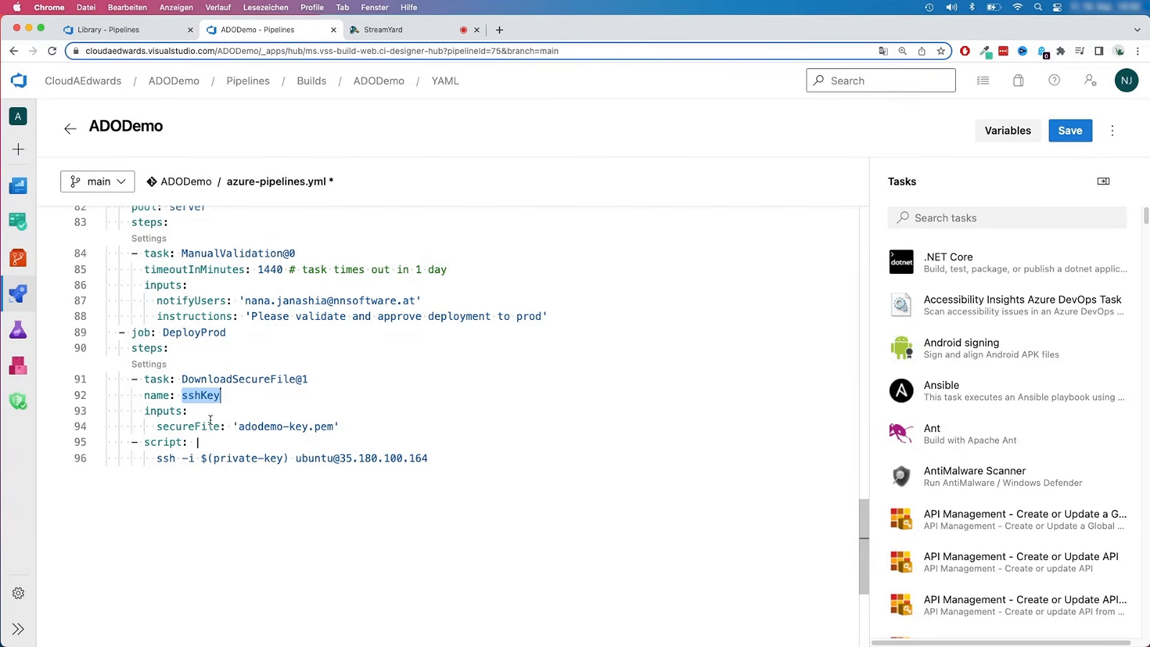
left_click(217, 459)
key("cmd+v")
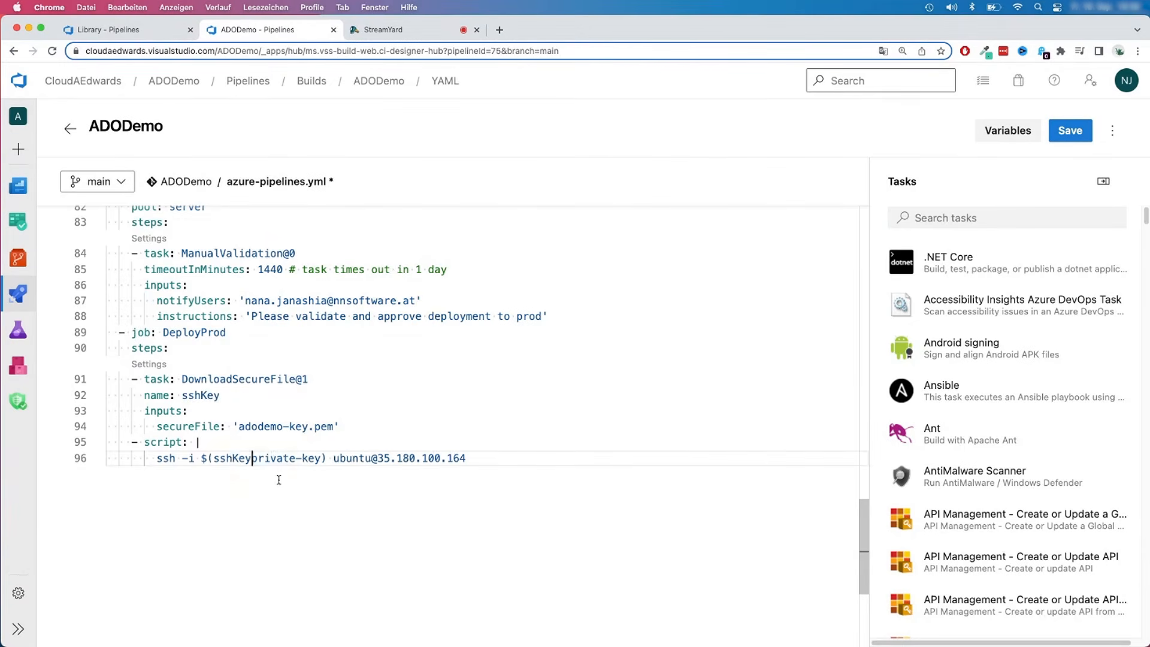
type(".")
left_click_drag(258, 458, 332, 458)
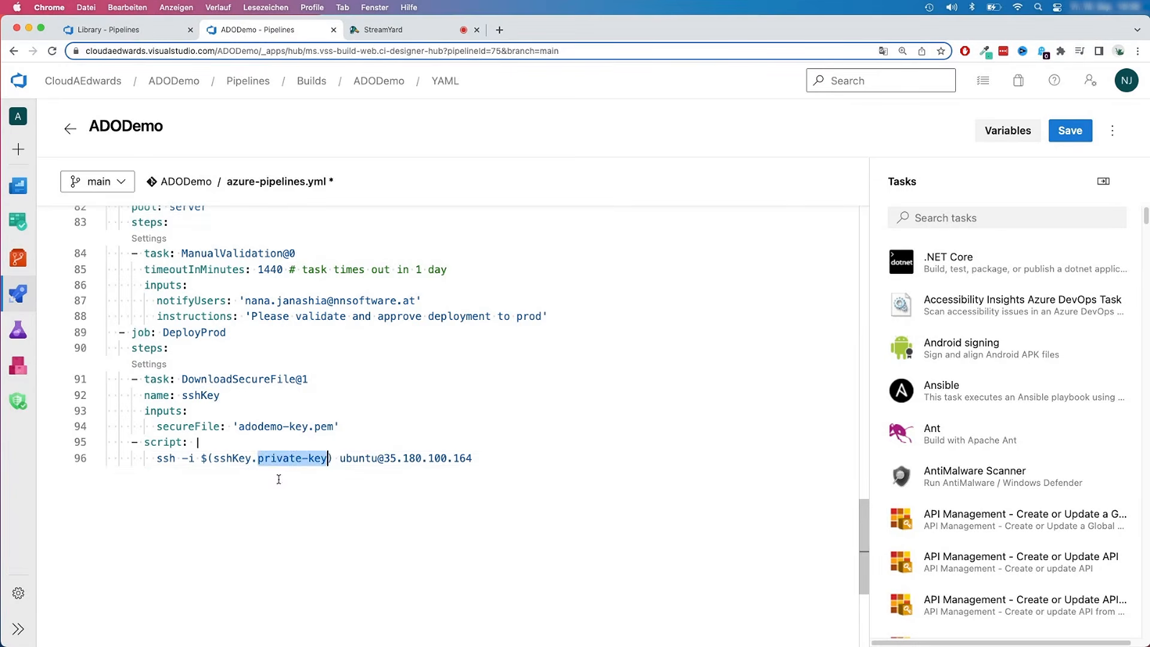
key("BackSpace")
type("secureFile")
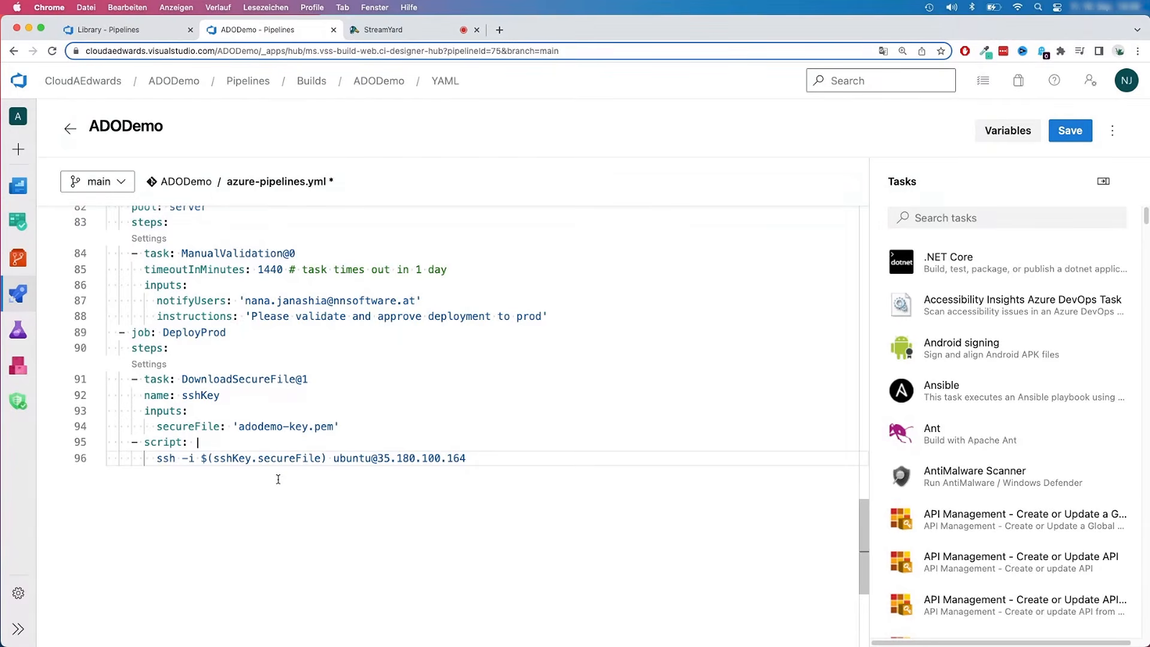
type("Path")
- Review the sshKey.secureFilePath reference against the Library's secure files and read through the complete ssh command
left_click(295, 458)
left_click_drag(213, 458, 346, 458)
left_click(123, 29)
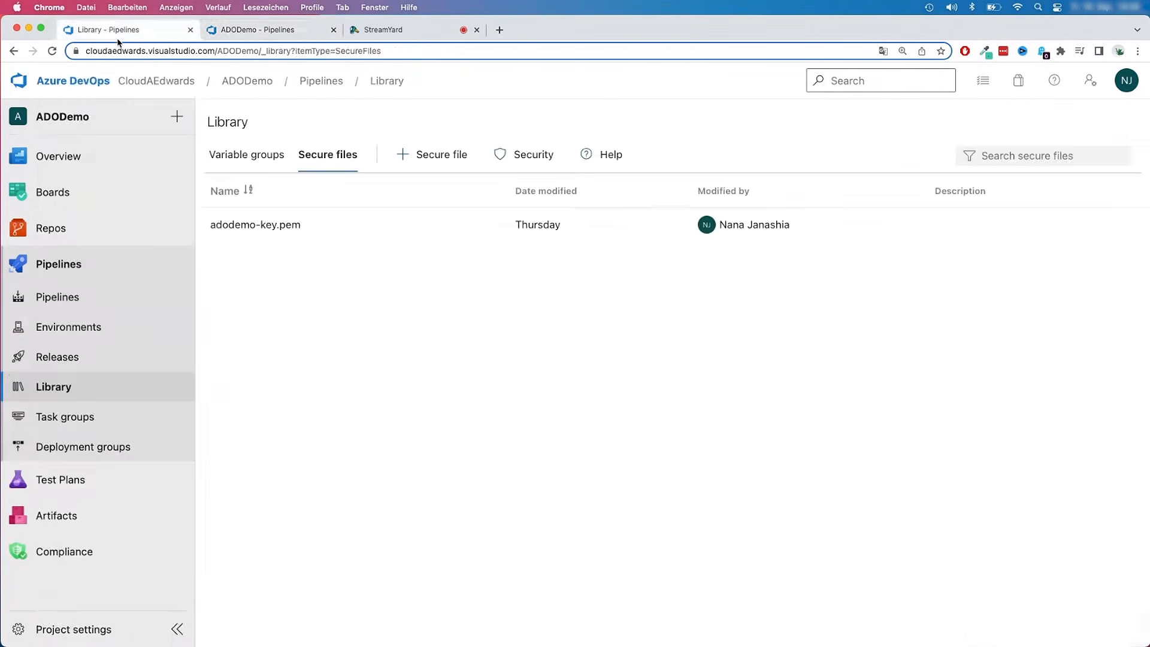
left_click(272, 29)
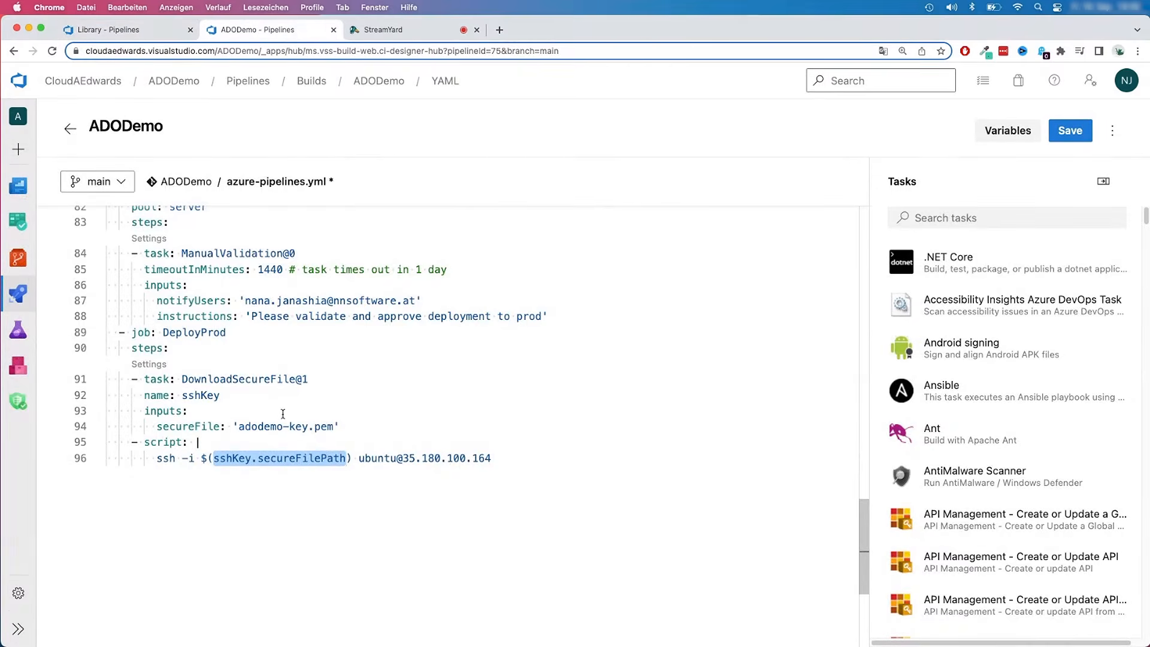
left_click(322, 458)
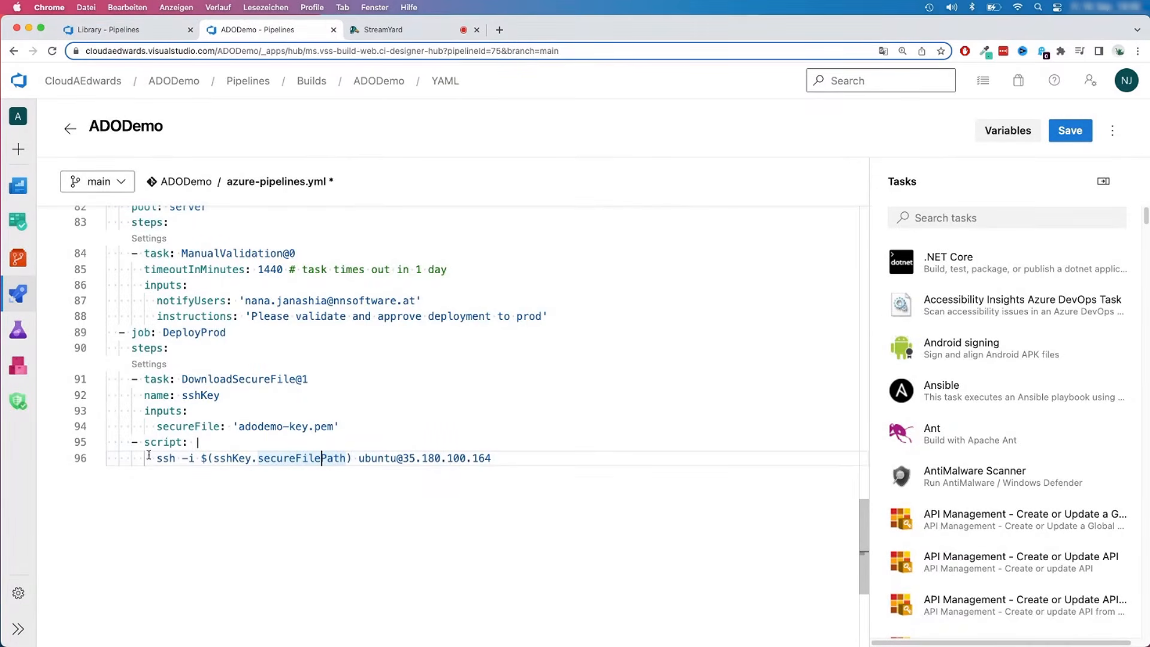
left_click_drag(155, 458, 489, 458)
left_click(435, 457)
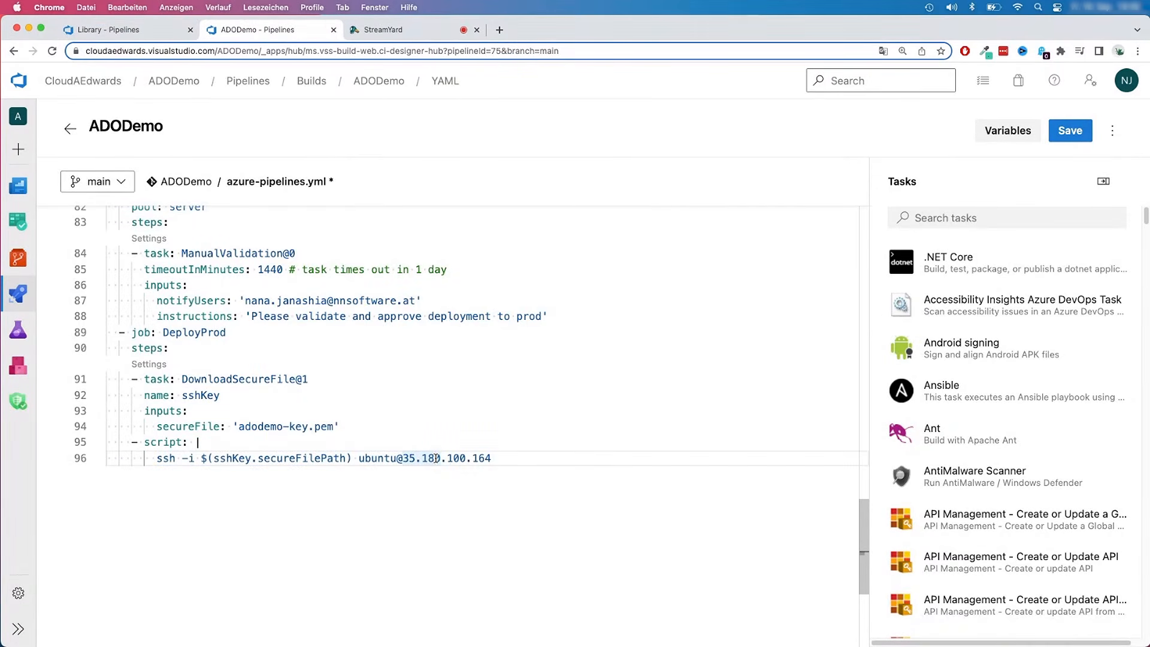
- Insert an indented line "sudo chmod 400" above the ssh command in the DeployProd script
left_click(308, 444)
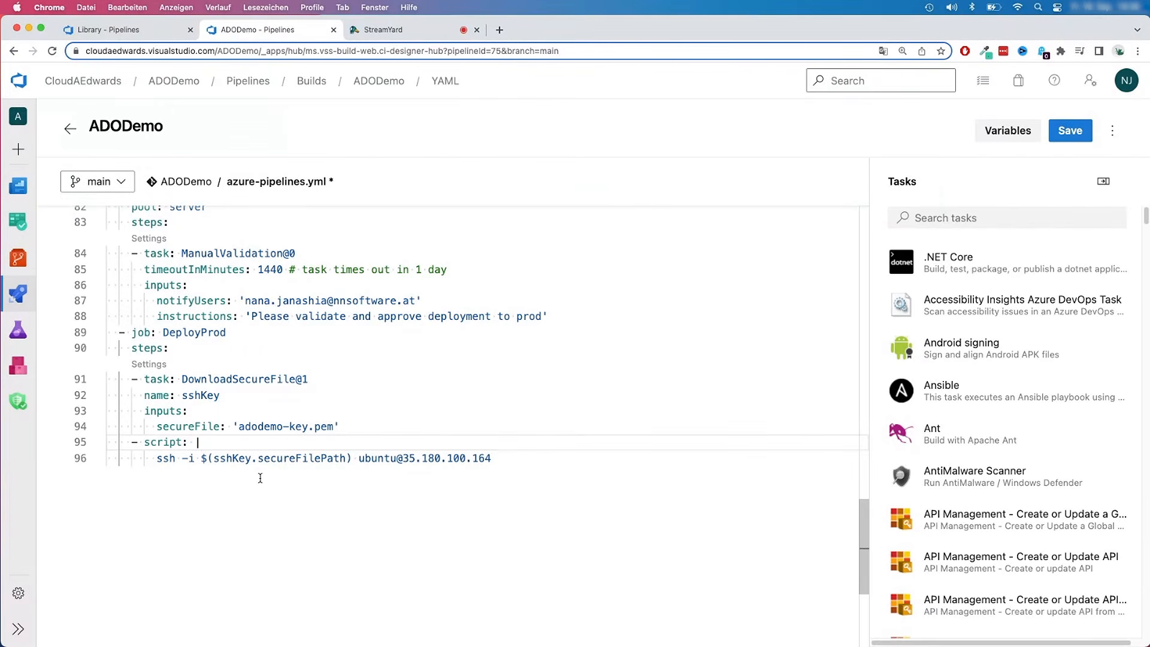
key("Return")
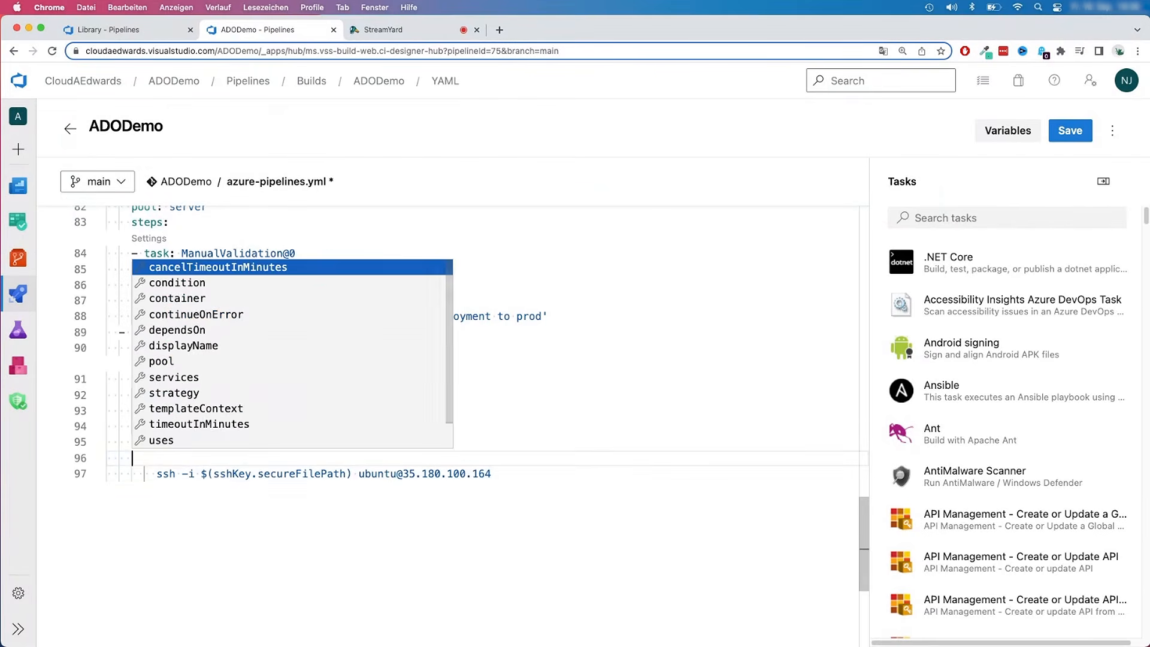
key("Escape")
key("Tab")
key("Tab")
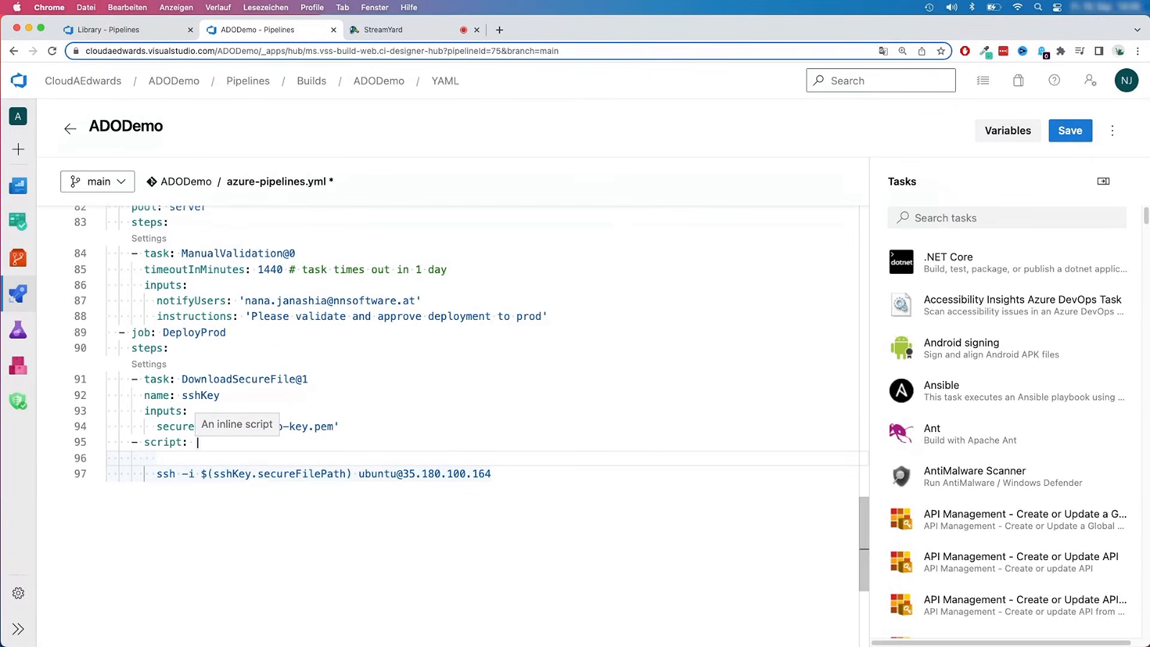
type("sudo chmod 400")
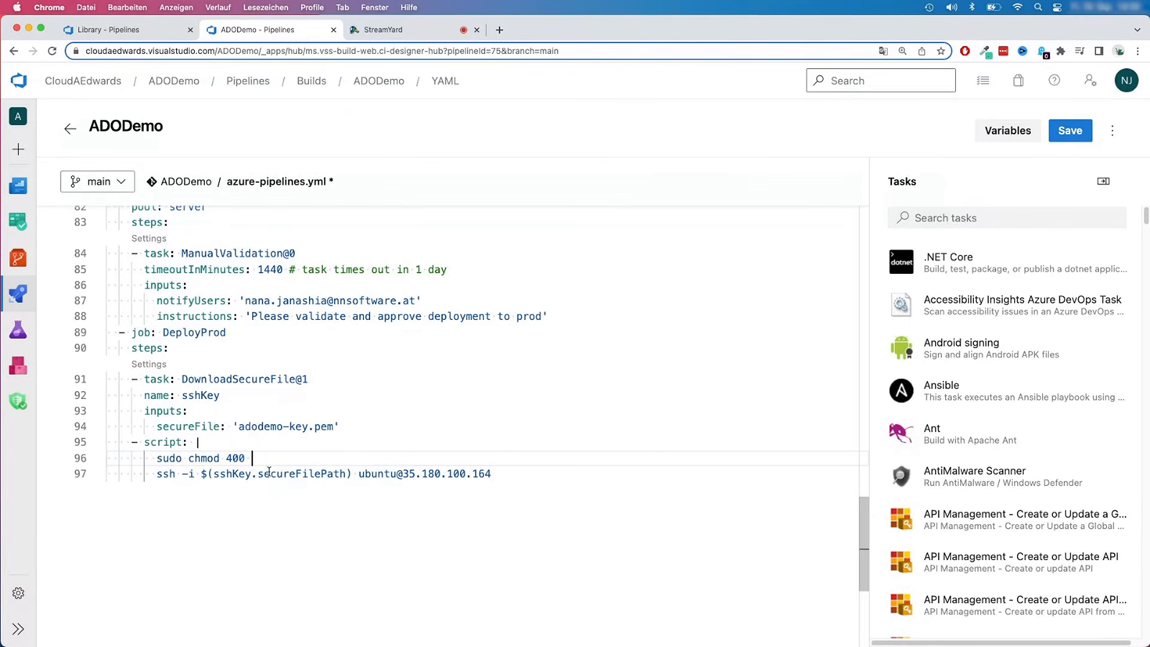
- Complete the chmod line with $(sshKey.secureFilePath), copied from the ssh command below it
double_click(231, 458)
mouse_move(232, 456)
left_mouse_down()
mouse_move(244, 458)
mouse_move(227, 457)
left_mouse_up()
key("super+z")
left_click(262, 457)
left_click_drag(201, 473, 352, 473)
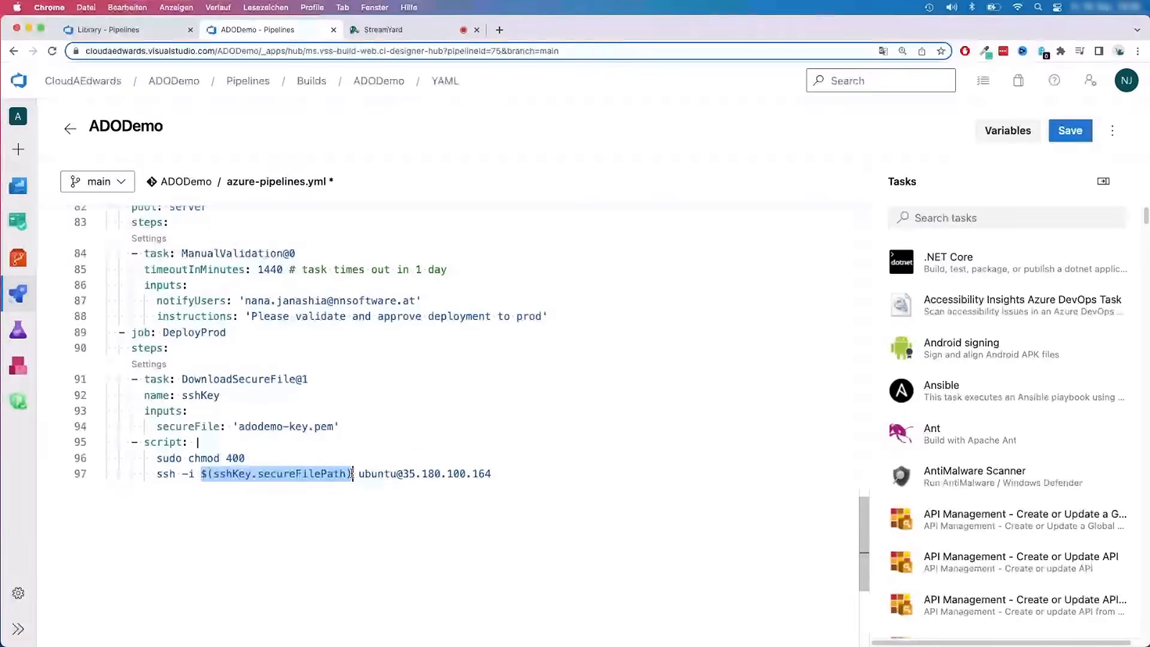
key("super+c")
left_click(429, 458)
key("super+v")
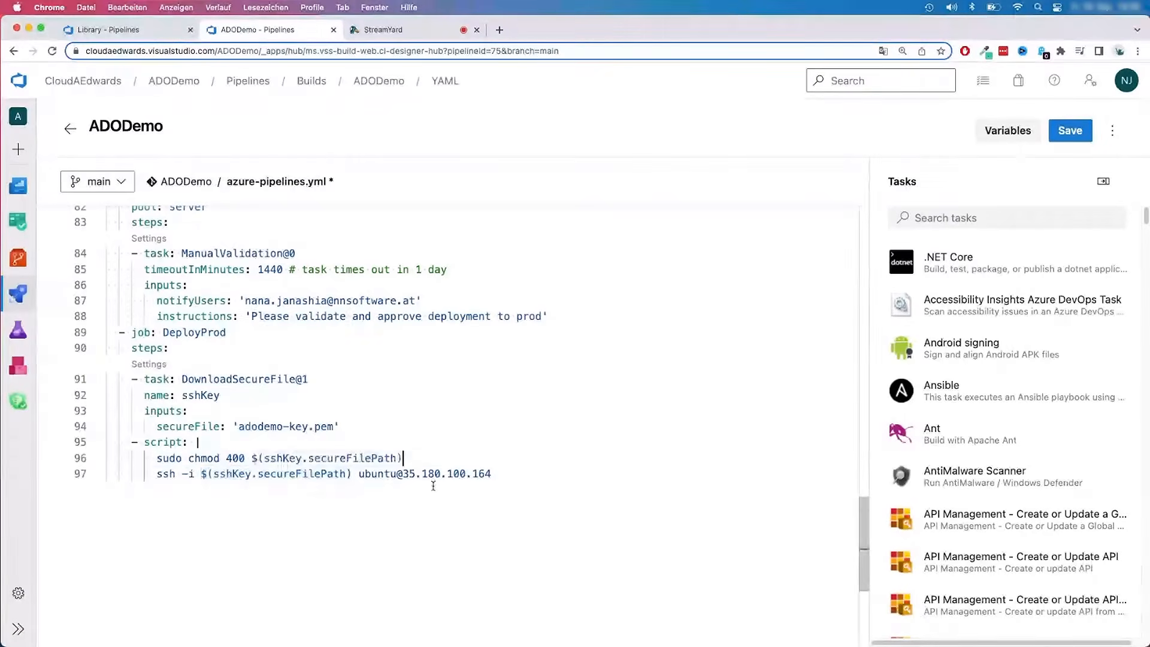
- Open a double-quoted command block after the server address in the ssh command, with an indented new line inside it
left_click(525, 473)
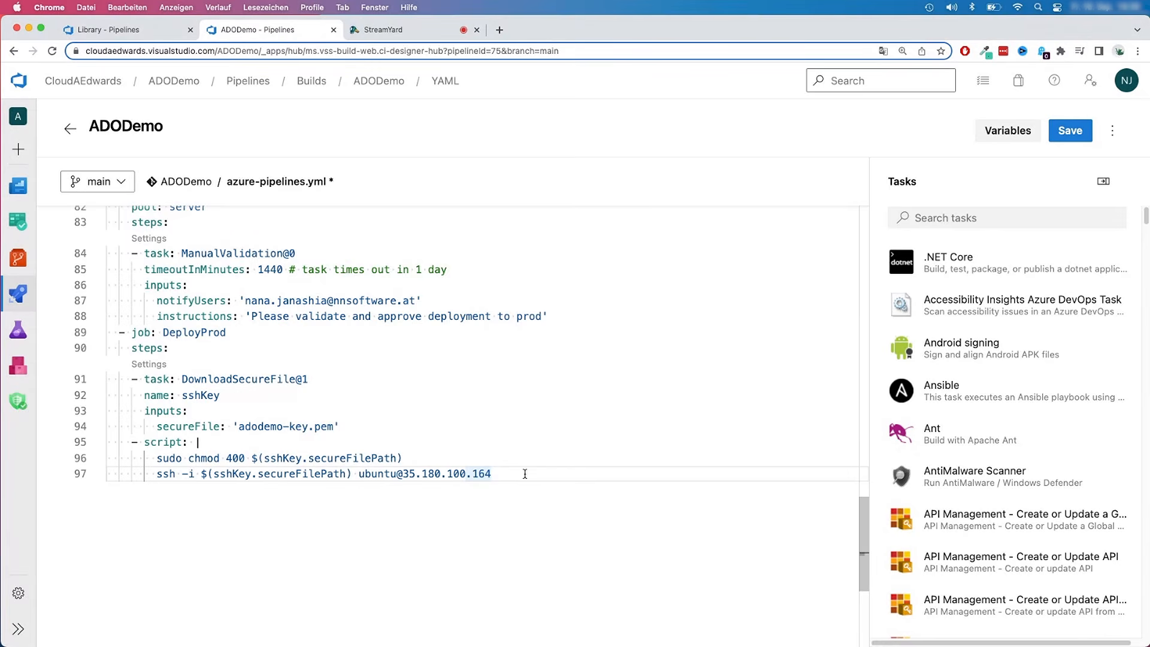
type("\"")
key("Return")
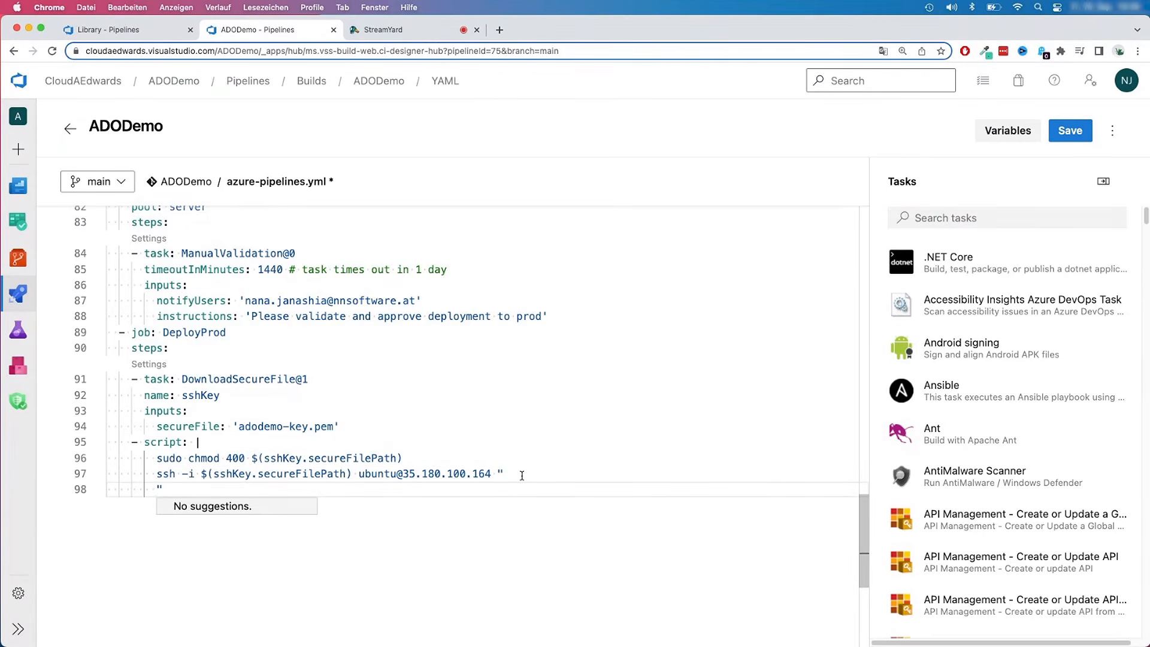
key("Escape")
key("Tab")
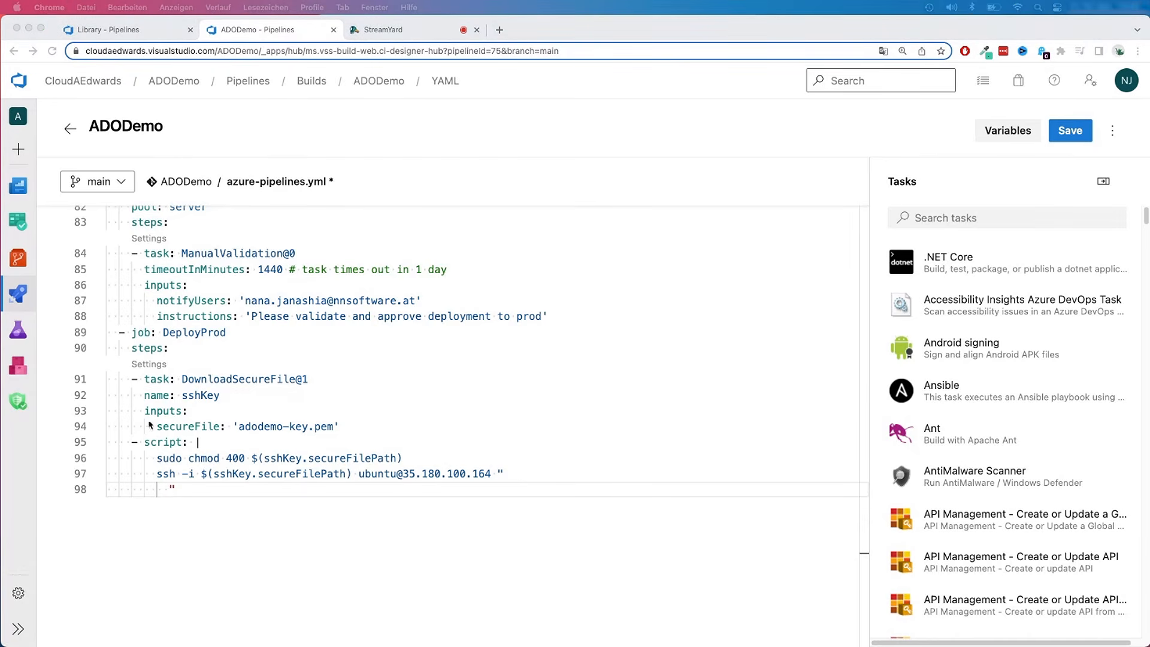
- Insert "docker ps -aq | xargs docker stop | xargs docker rm &&" inside the quoted ssh command block
left_click(171, 488)
key("super+v")
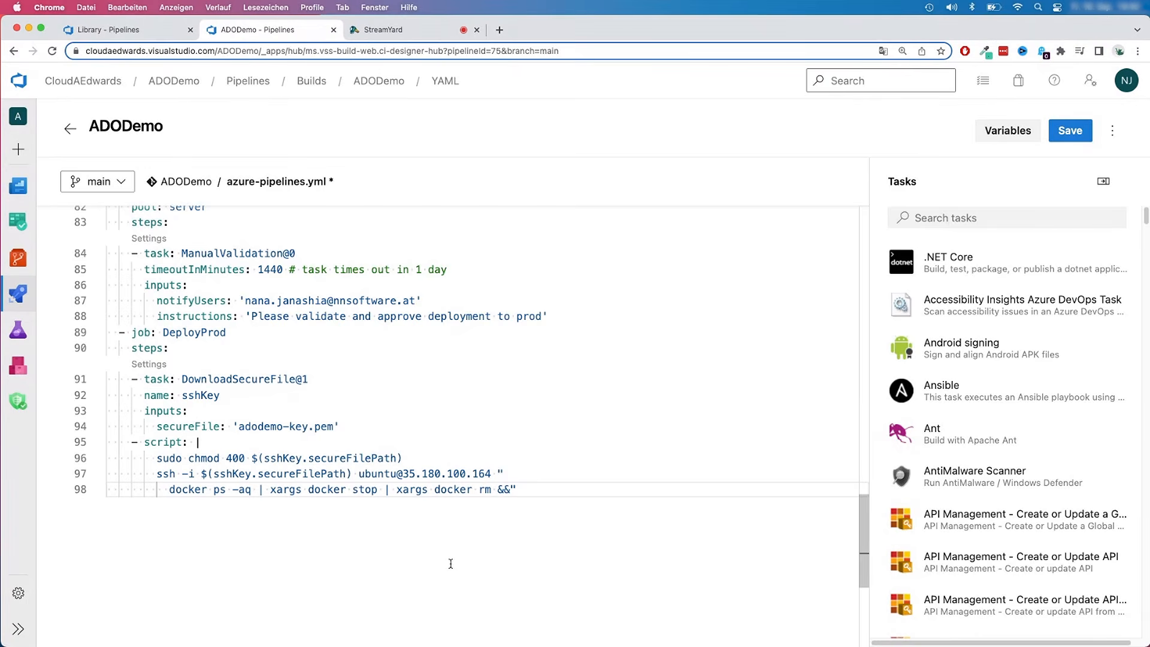
double_click(364, 489)
left_click(426, 490)
left_click_drag(238, 489, 244, 489)
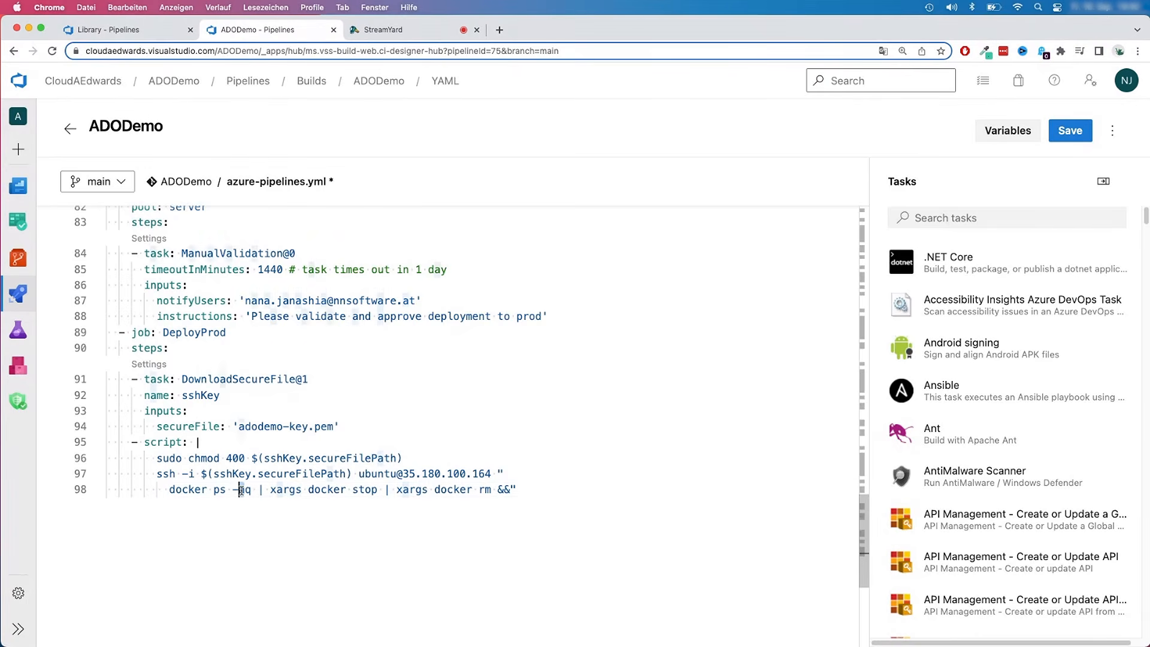
left_click(254, 488)
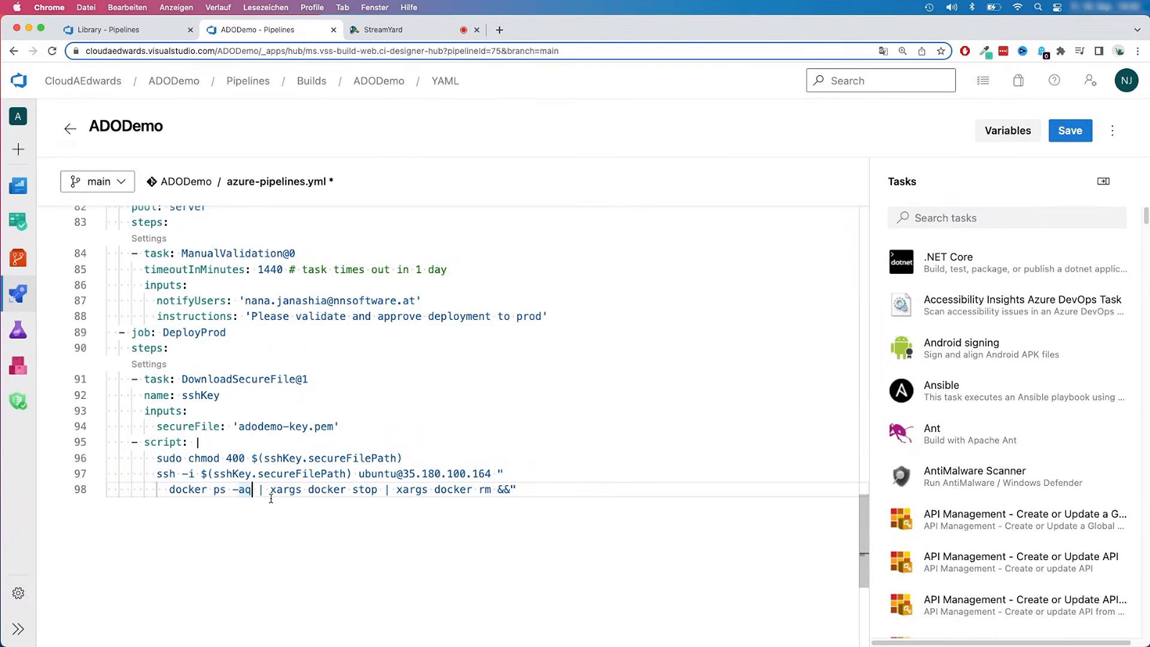
left_click(339, 490)
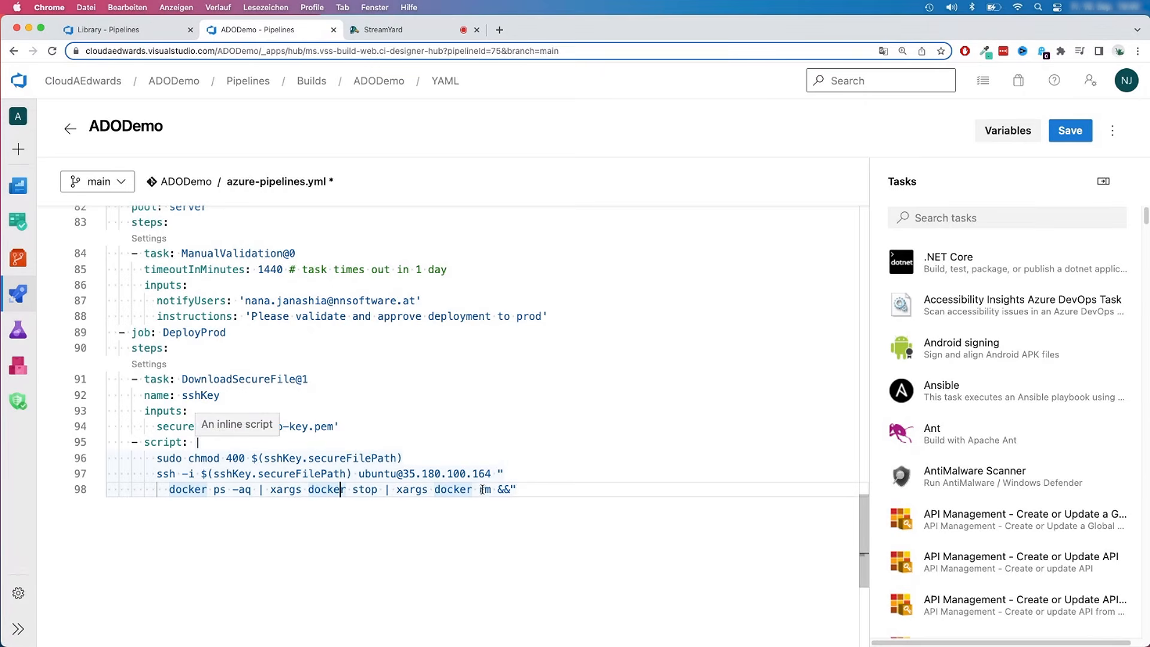
- Remove the closing quote after && and add a new line "docker run -d -p 8080:80" below
left_click(533, 491)
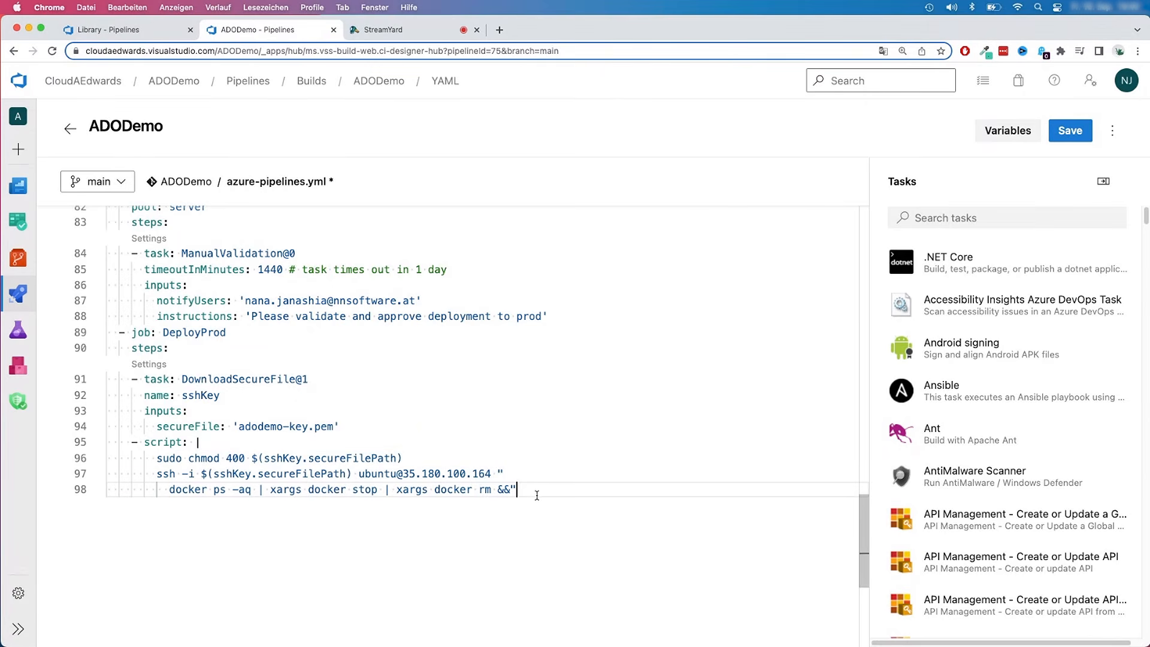
key("BackSpace")
key("Return")
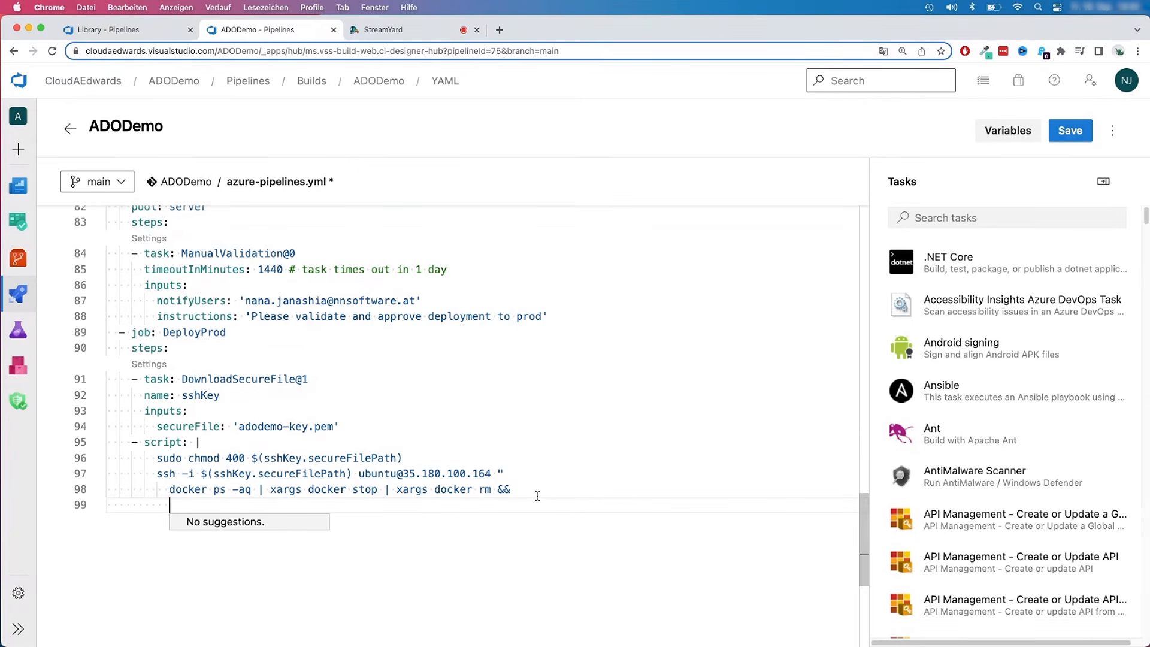
scroll(336, 359, "up", 5)
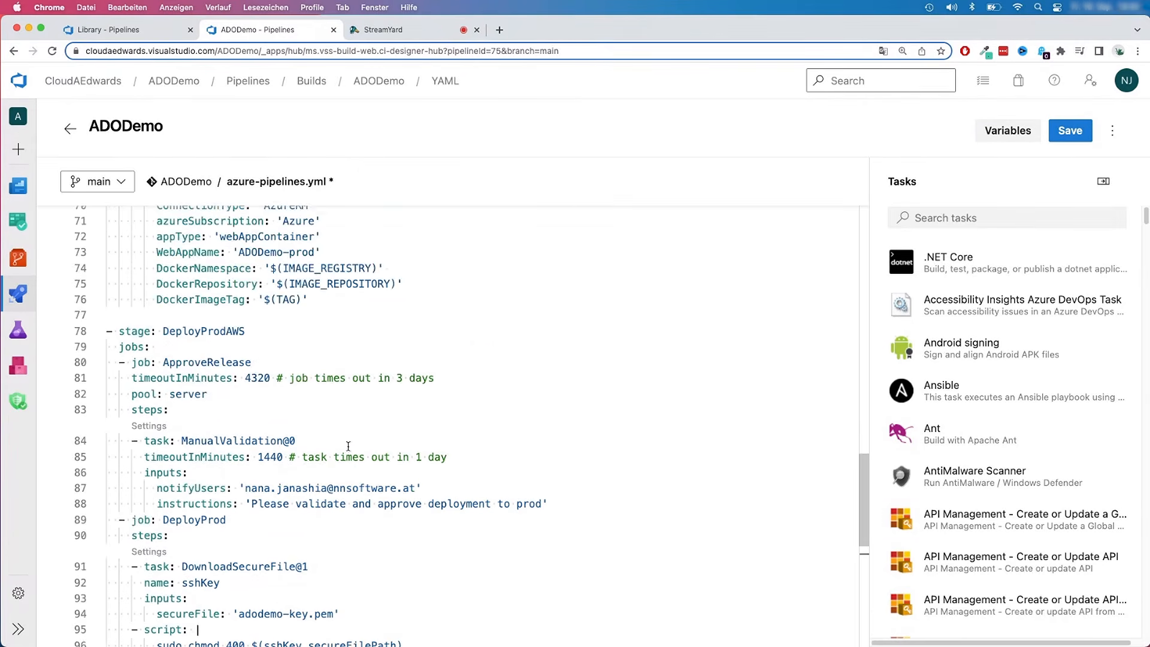
scroll(348, 446, "down", 5)
type("docker run")
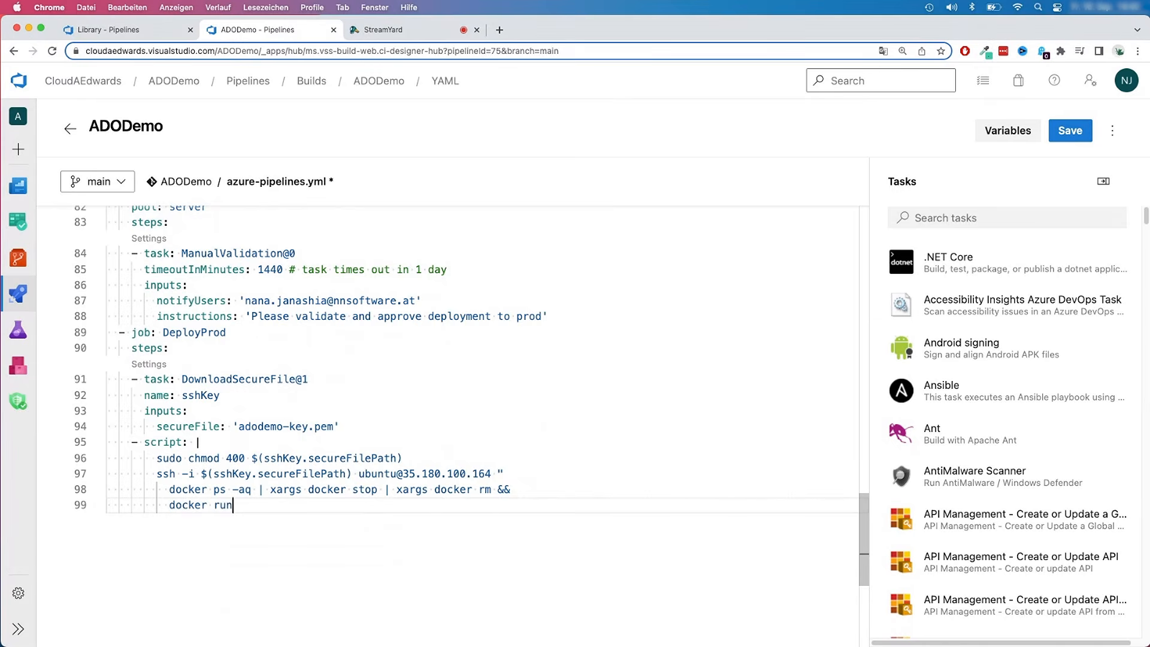
type(" -d")
type("-p 8080:80")
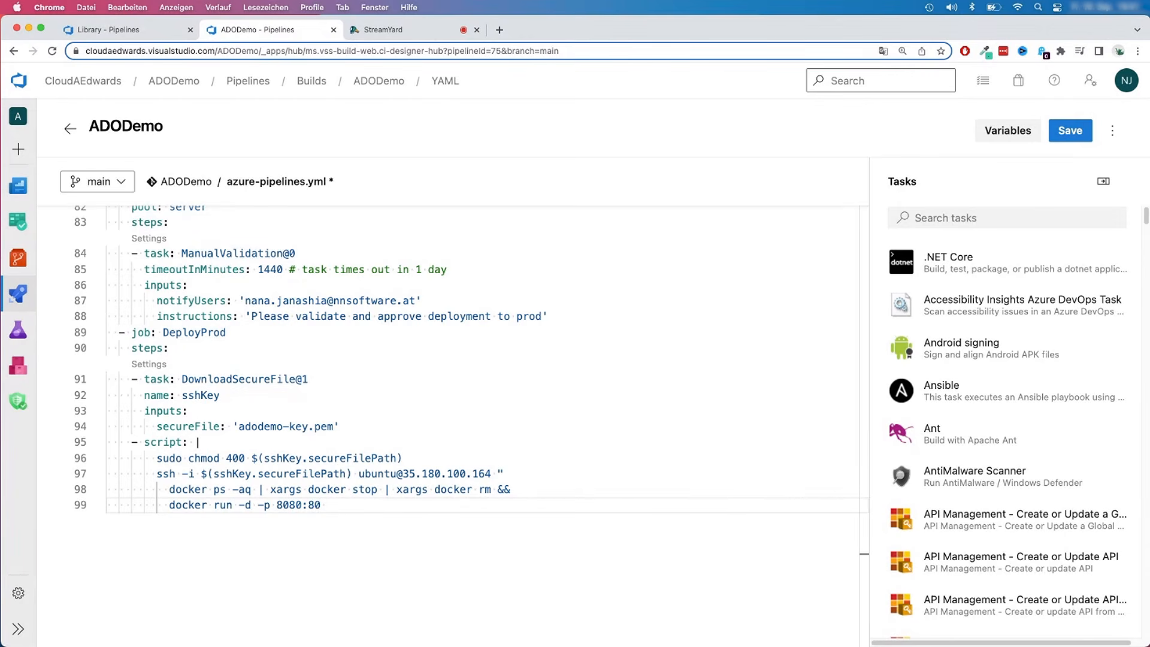
- Append the image reference $(IMAGE_REPOSITORY)/$(IMAGE_REPOSITORY):$(TAG) to the docker run command
key("super+Tab")
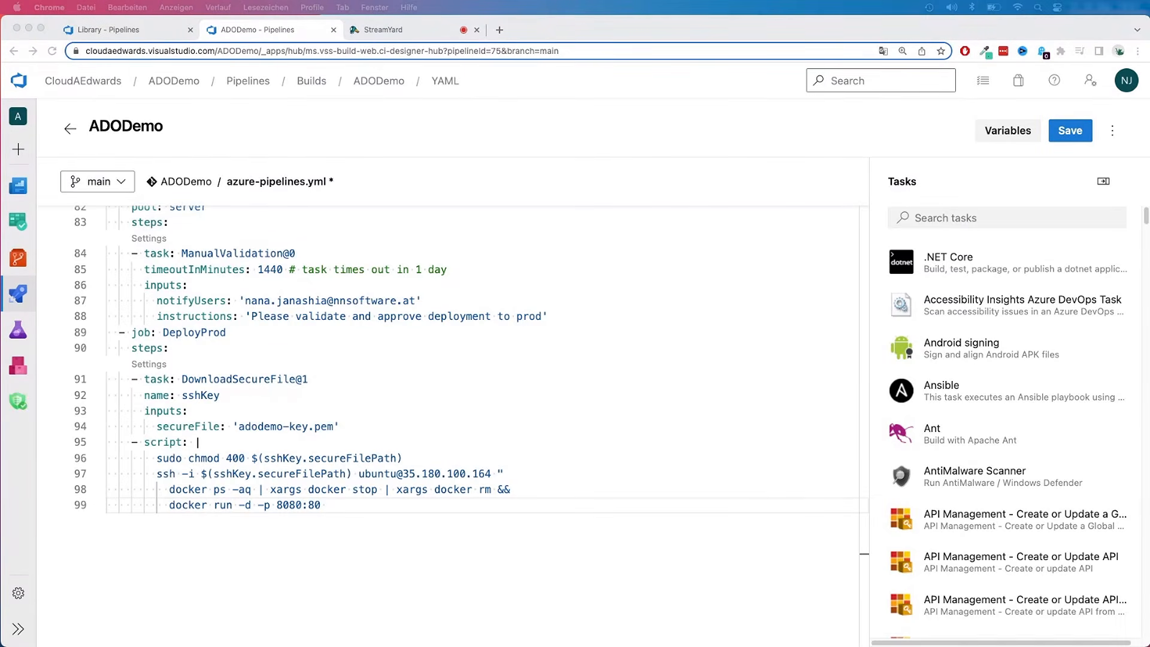
left_click(346, 507)
key("super+v")
- Compare the image reference in the docker run command with the IMAGE_REPOSITORY and TAG variables defined at the start of the file
double_click(409, 505)
scroll(451, 514, "up", 2)
scroll(451, 514, "up", 8)
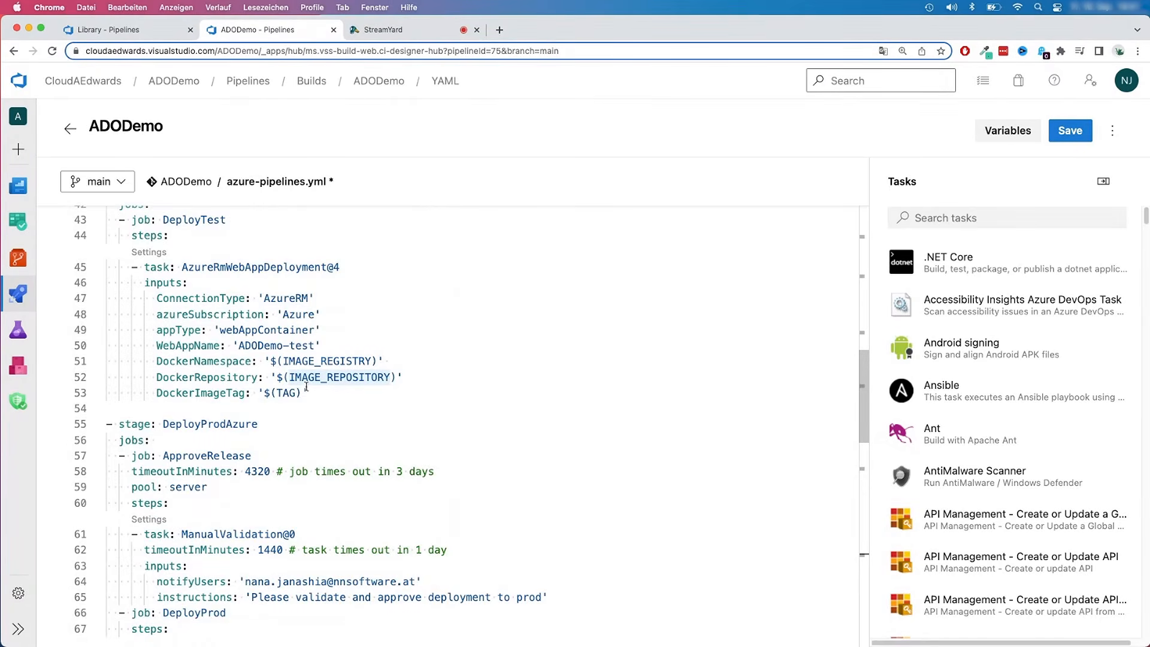
scroll(359, 455, "down", 10)
scroll(402, 507, "up", 18)
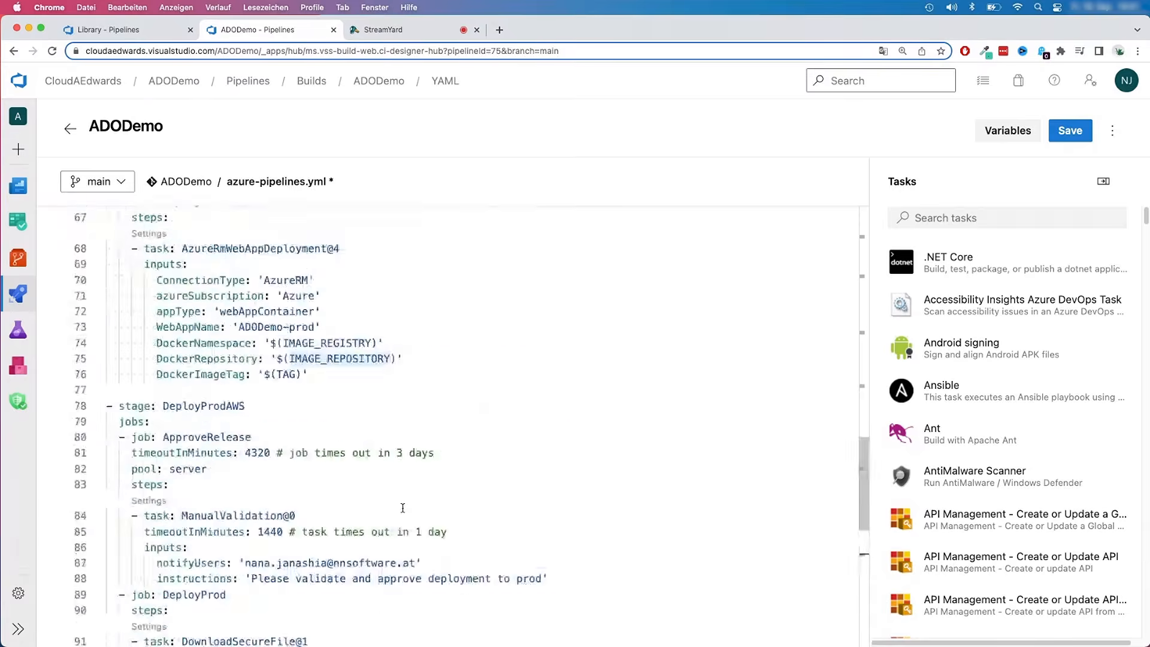
left_click(180, 355)
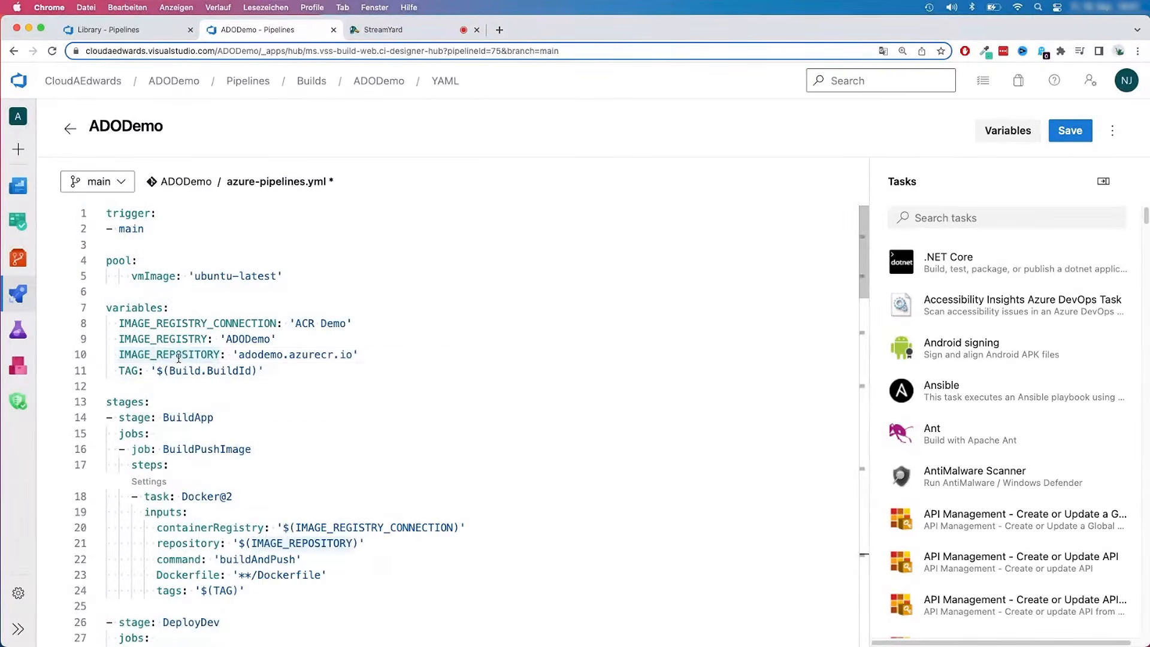
double_click(163, 358)
double_click(129, 370)
scroll(403, 513, "down", 15)
scroll(403, 513, "up", 1)
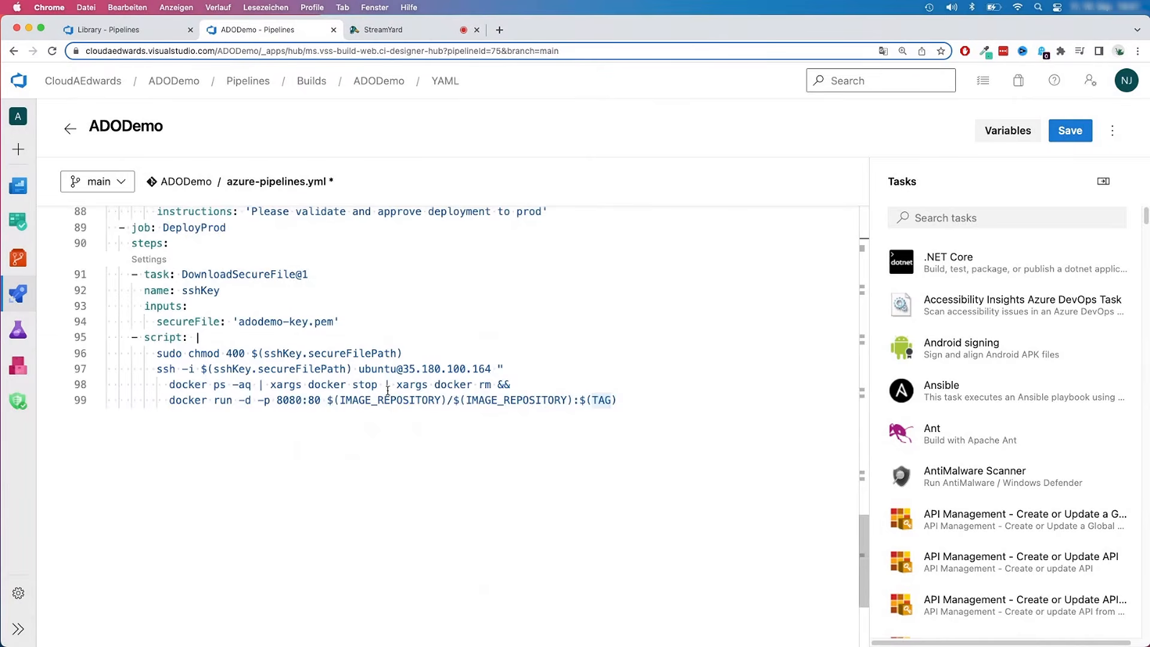
left_click(328, 399)
left_click_drag(328, 400, 621, 522)
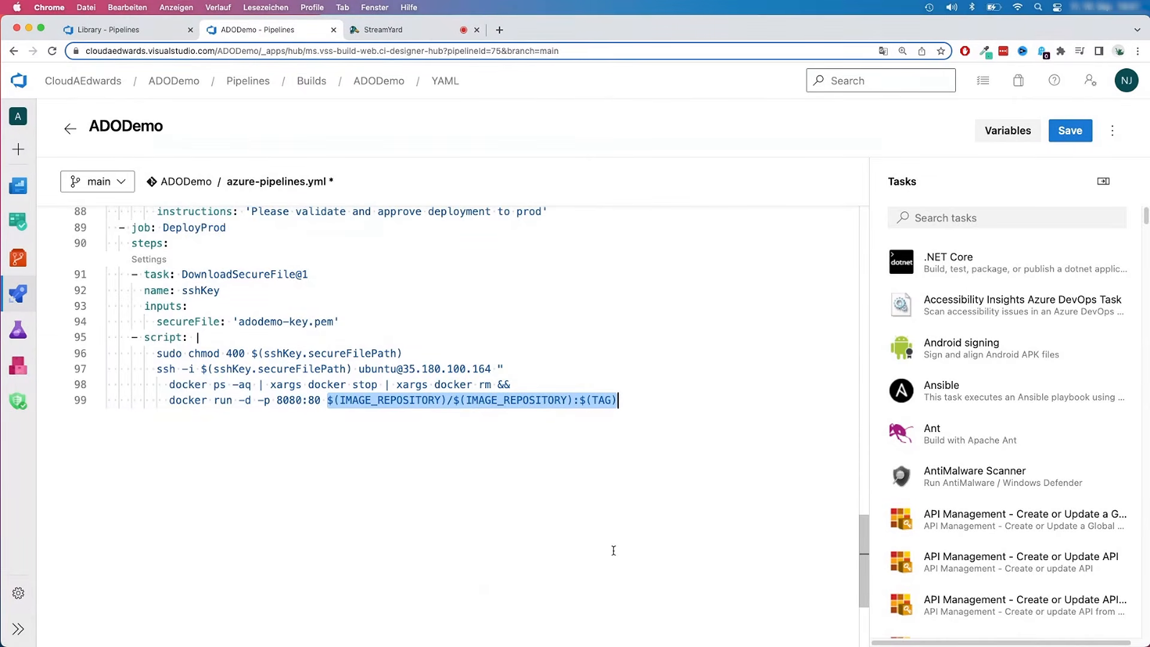
- Close the ssh command block with a double quote after $(TAG)
left_click(634, 402)
type("\"")
key("BackSpace")
left_click_drag(504, 368, 499, 369)
left_click(644, 394)
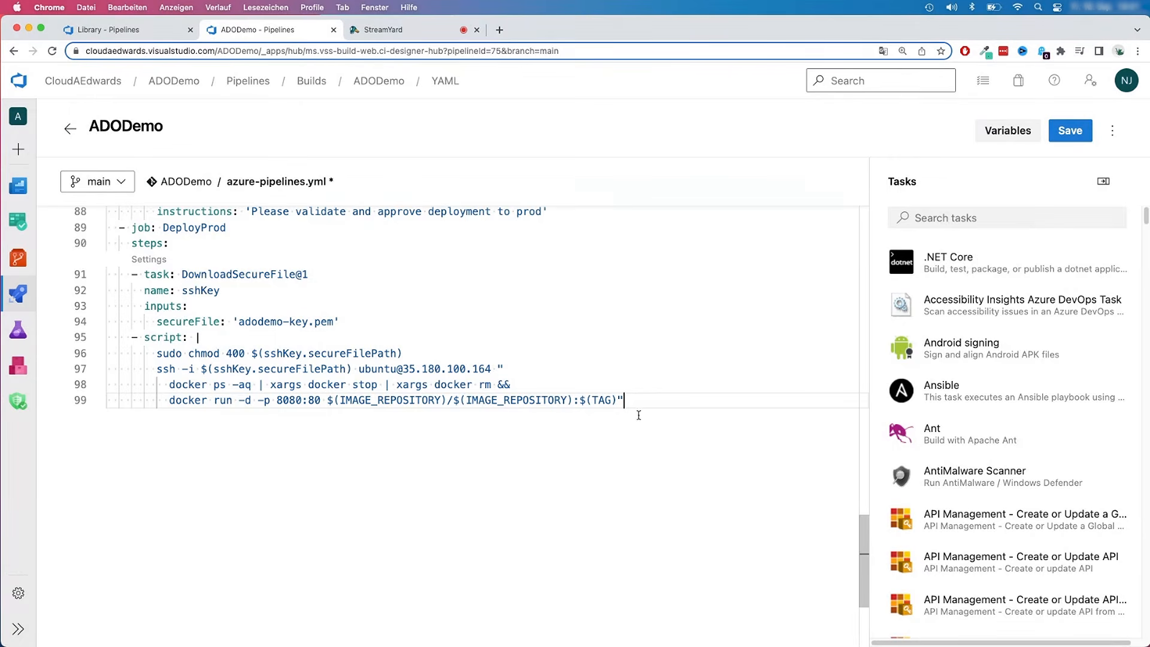
- Review the complete DeployProdAWS stage and check its secure file name against the Library's secure files
scroll(370, 444, "up", 3)
scroll(371, 444, "up", 5)
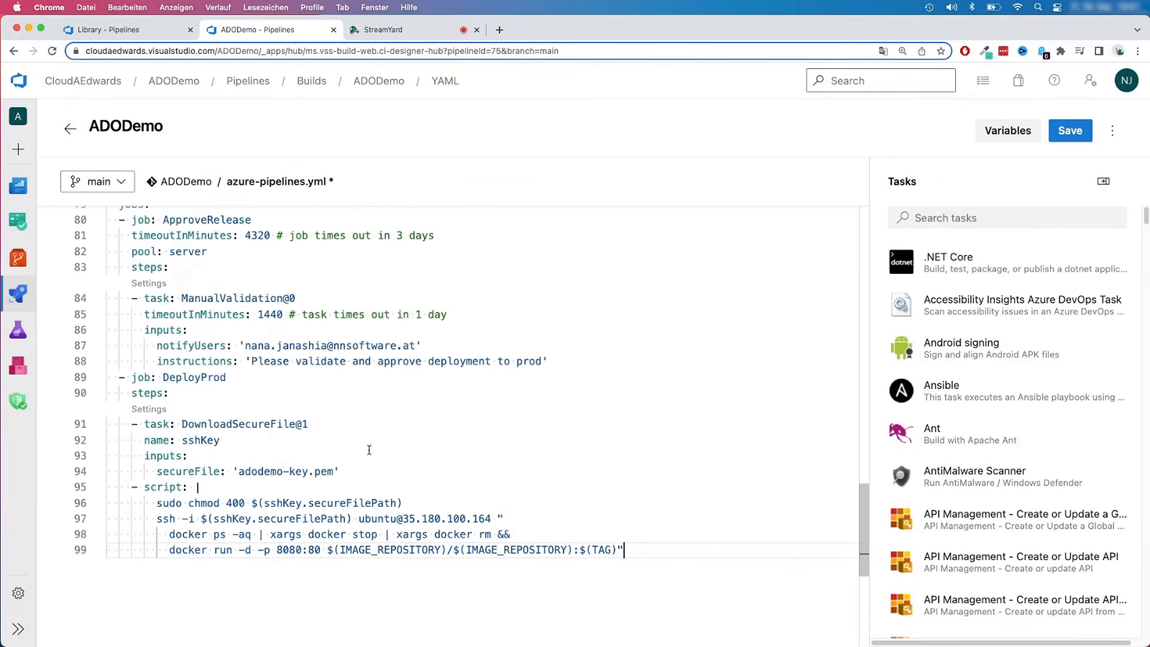
scroll(275, 436, "down", 3)
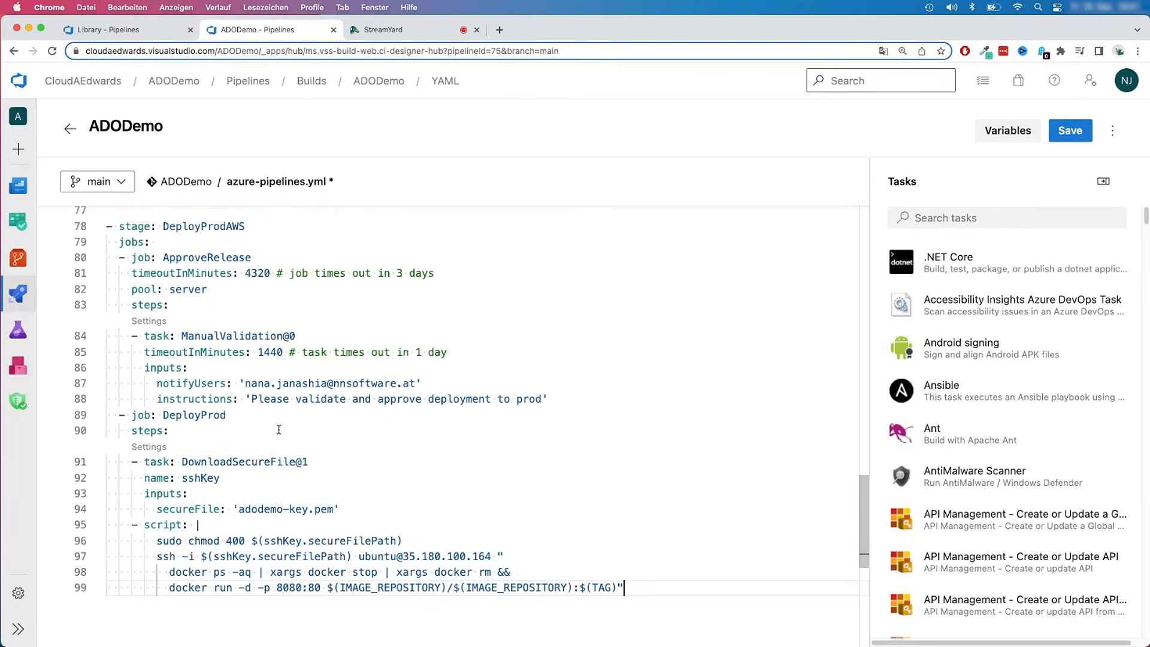
scroll(278, 429, "down", 2)
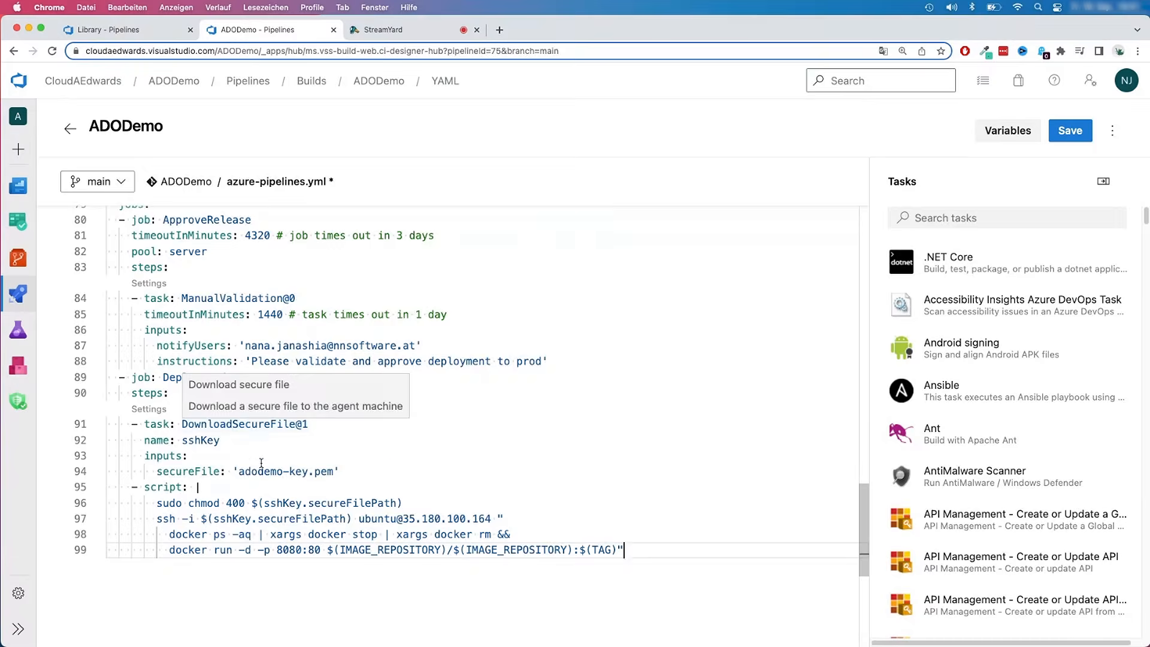
scroll(279, 429, "down", 3)
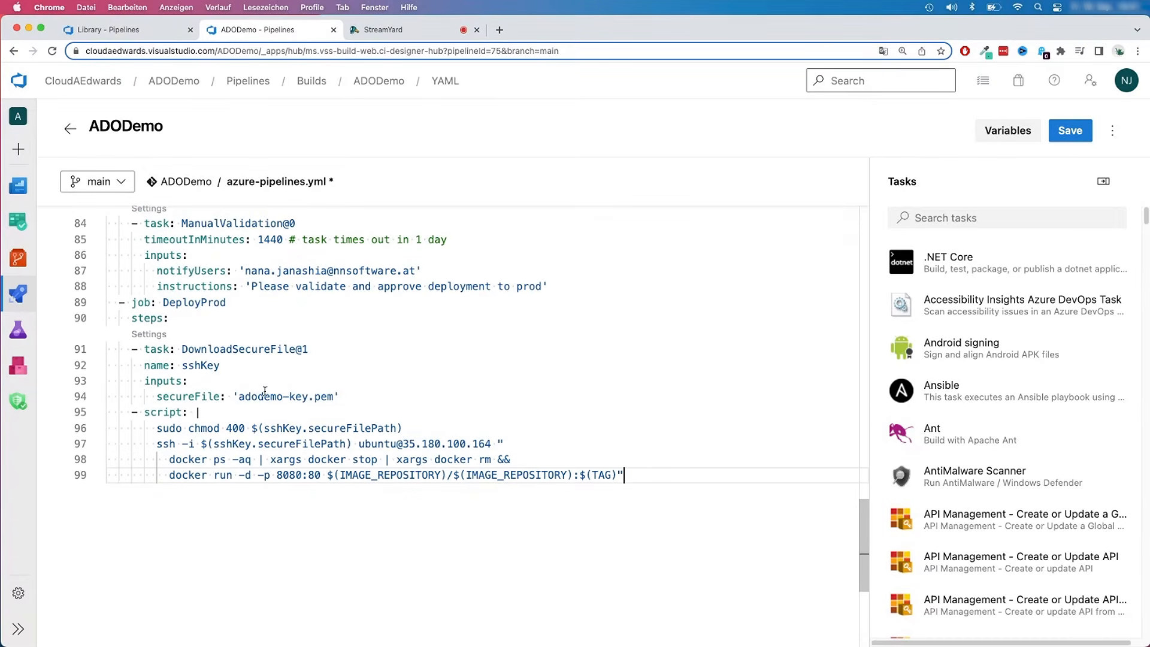
left_click(114, 29)
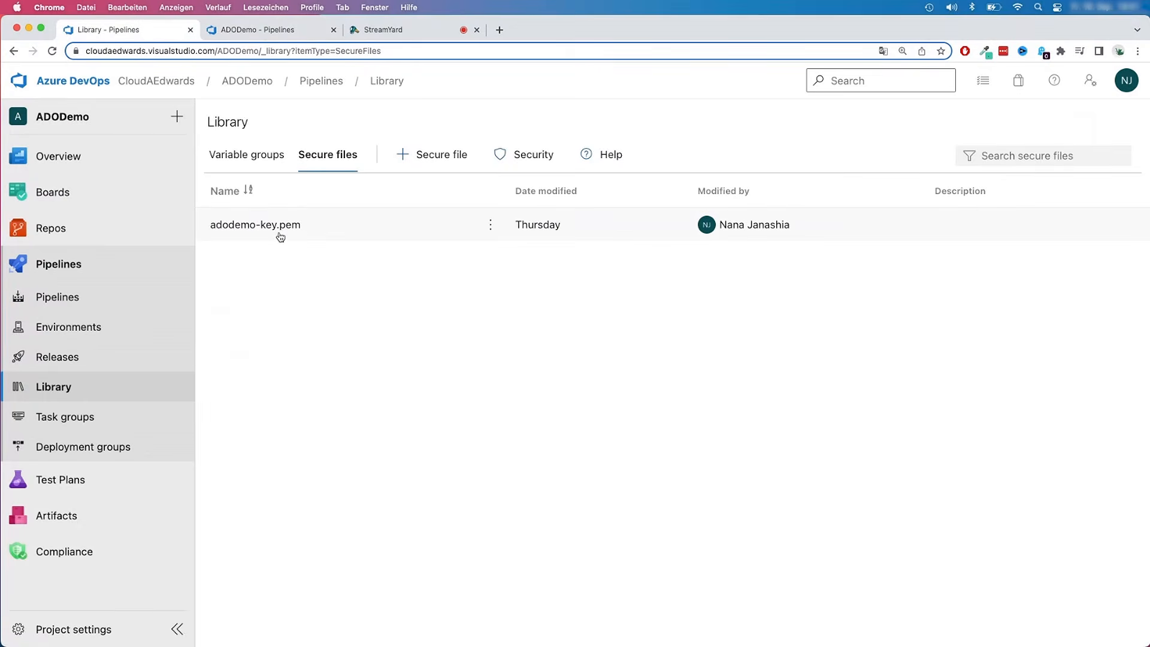
left_click(257, 30)
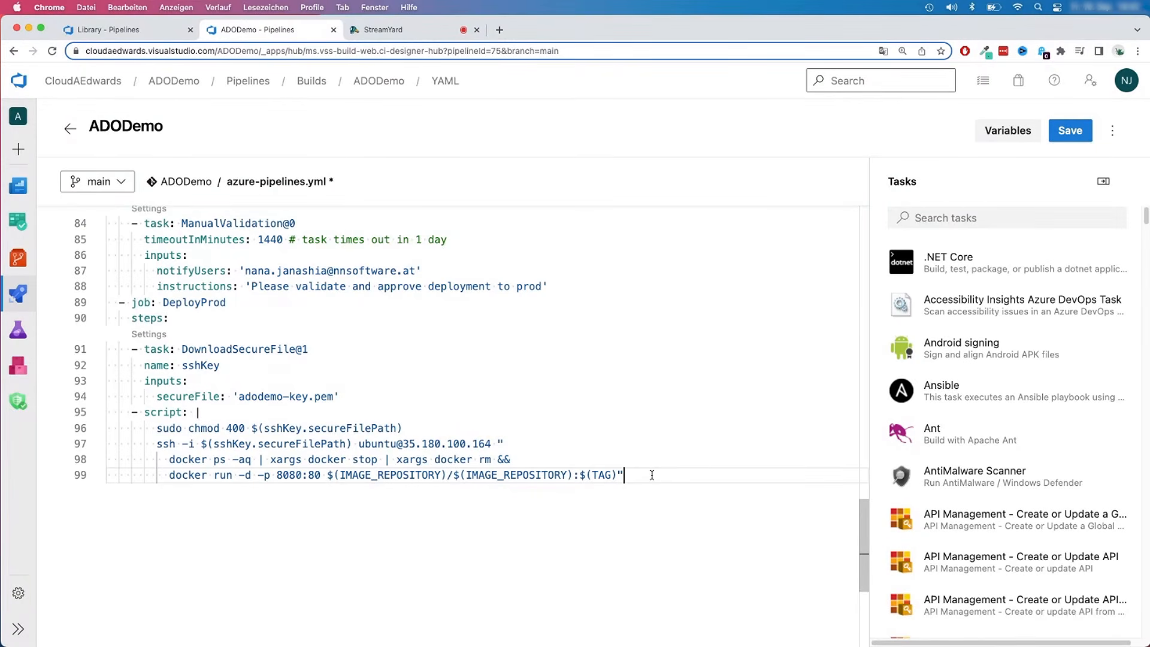
- Commit azure-pipelines.yml directly to the main branch, keeping the default message, and reopen the ADODemo pipeline for editing
left_click(1062, 133)
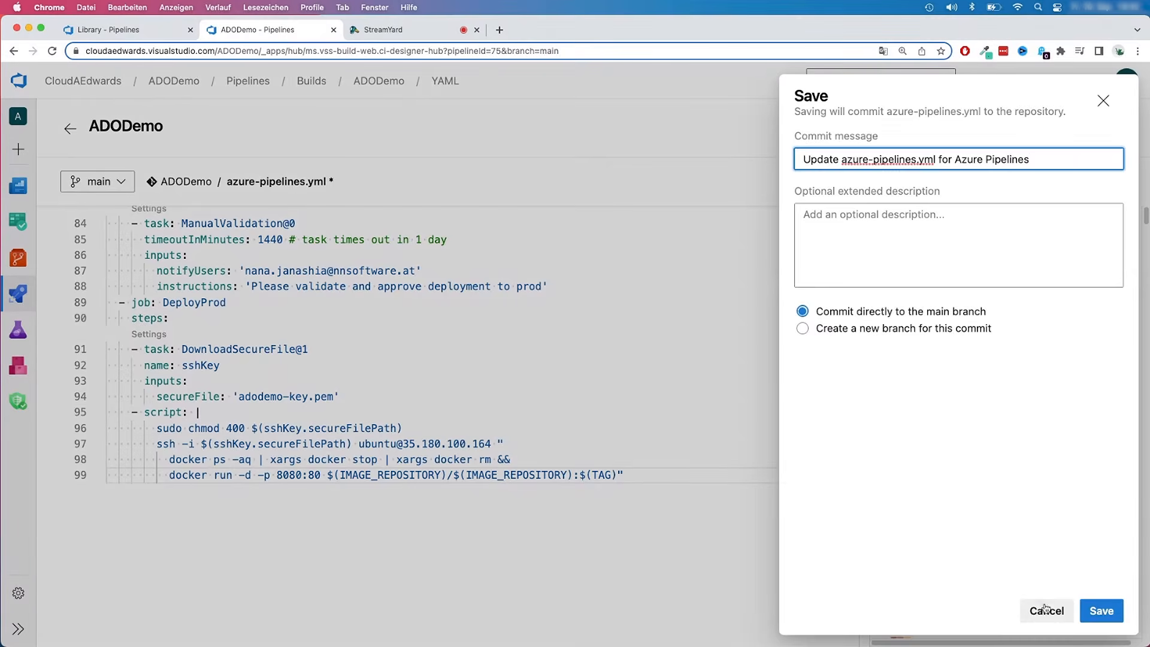
left_click(1101, 609)
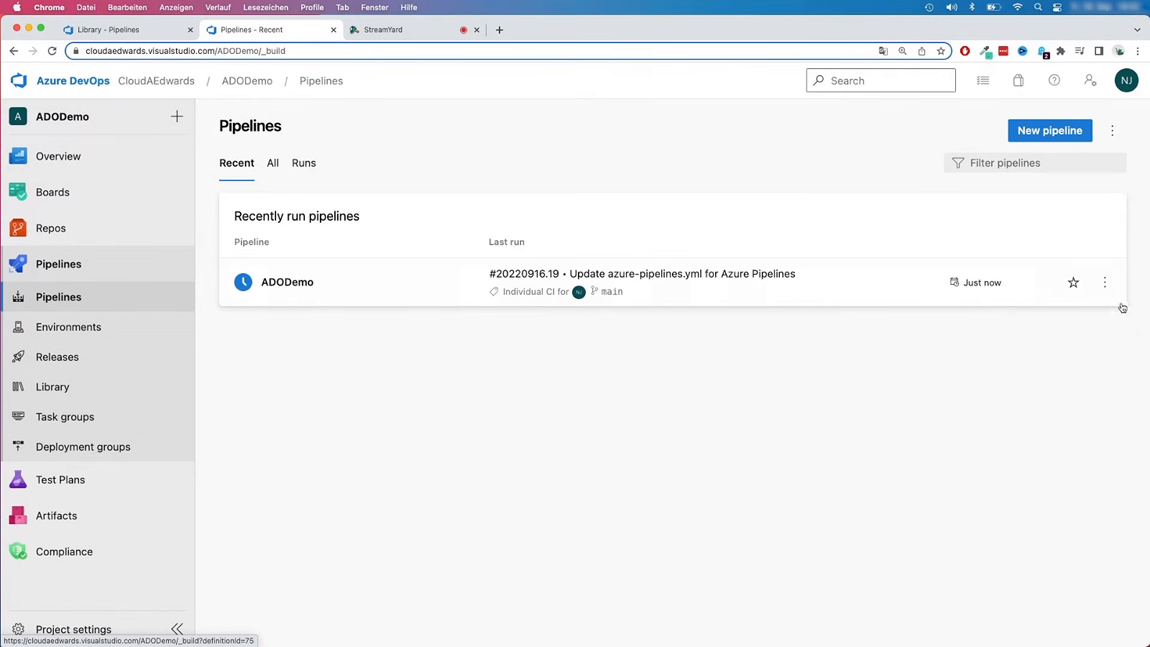
left_click(1104, 285)
left_click(1044, 311)
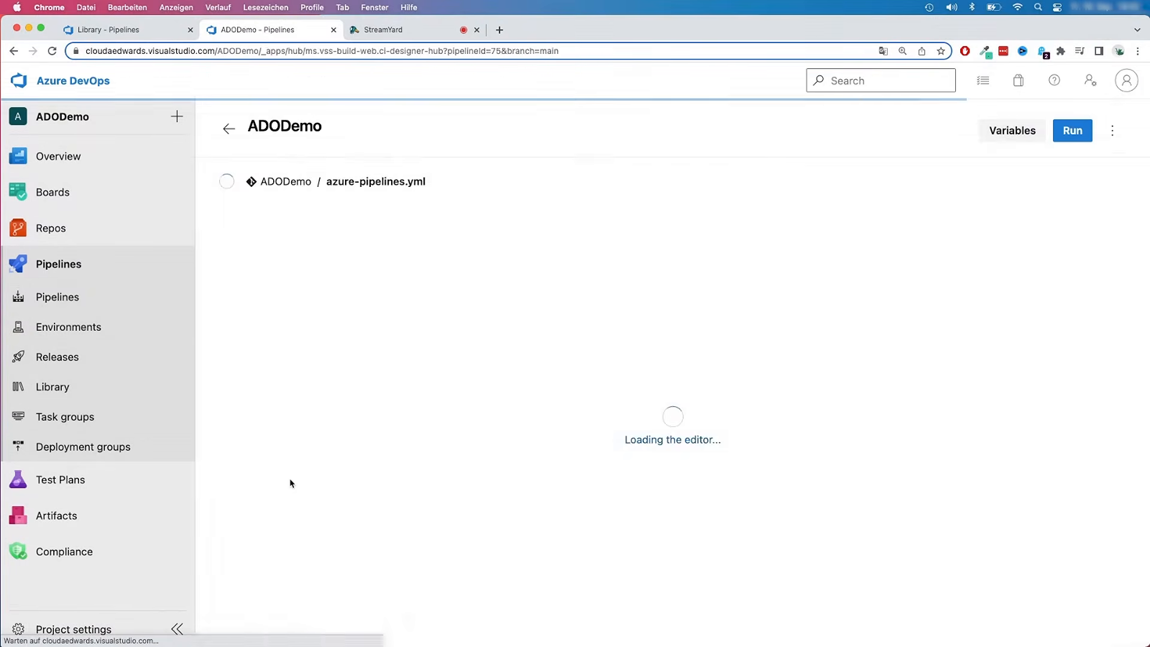
scroll(360, 492, "down", 10)
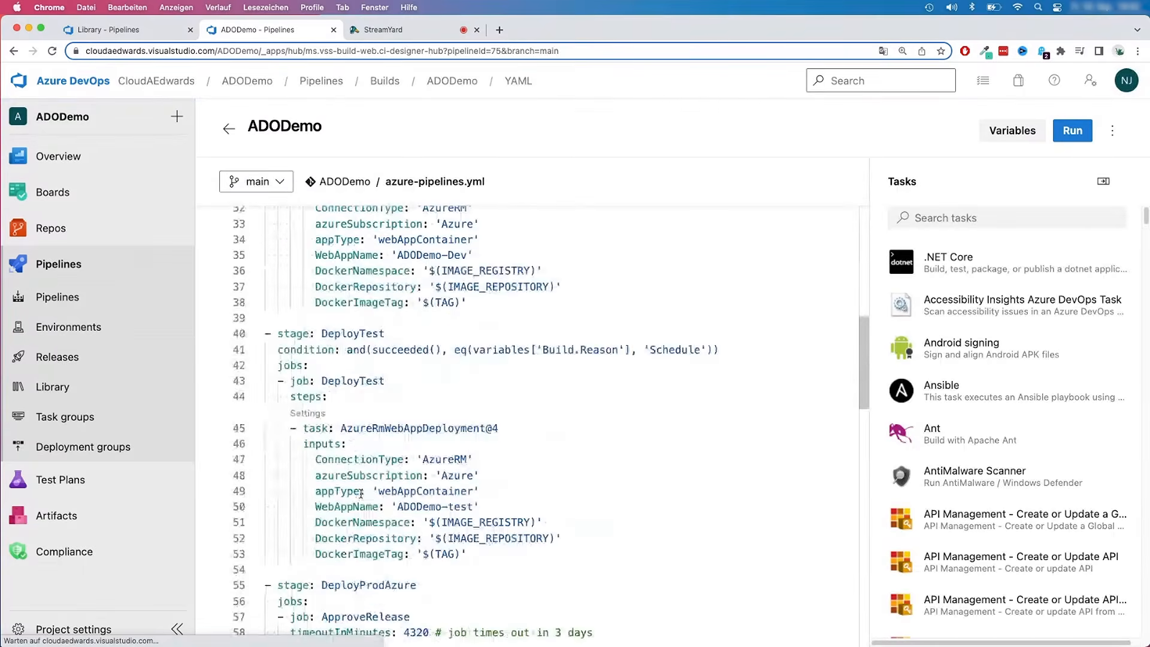
- Delete the whole DeployTest stage from azure-pipelines.yml and close up the blank lines left before DeployProdAzure
scroll(360, 493, "up", 2)
scroll(443, 438, "up", 3)
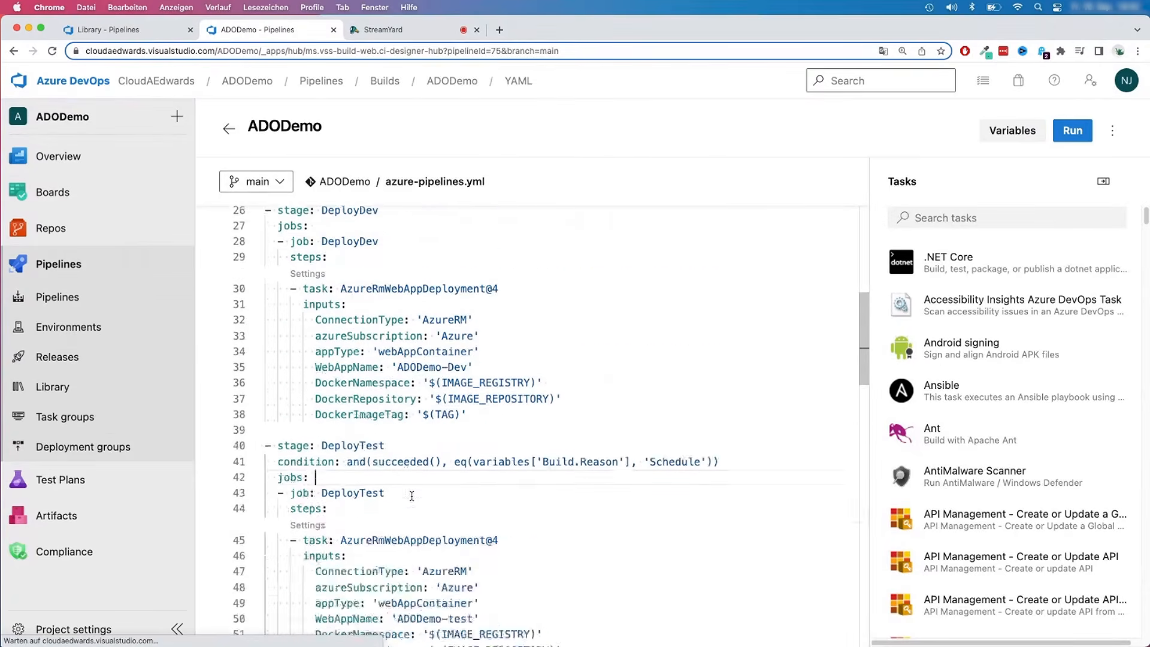
scroll(407, 428, "down", 6)
scroll(443, 500, "down", 1)
scroll(456, 539, "up", 1)
left_click_drag(267, 259, 513, 482)
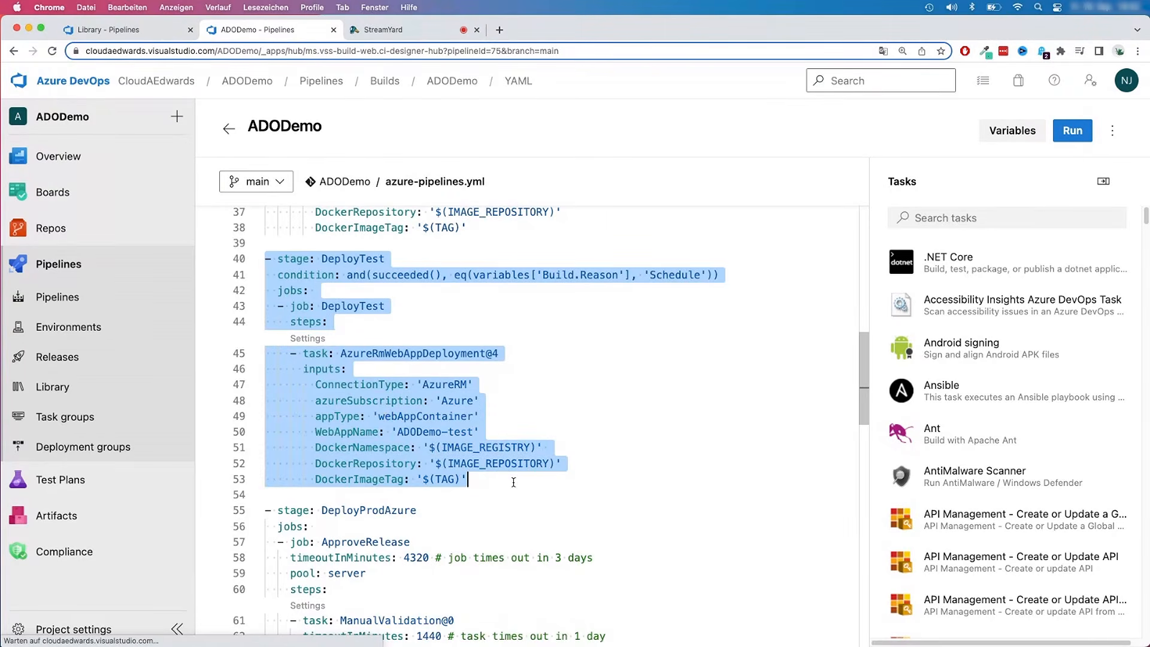
key("BackSpace")
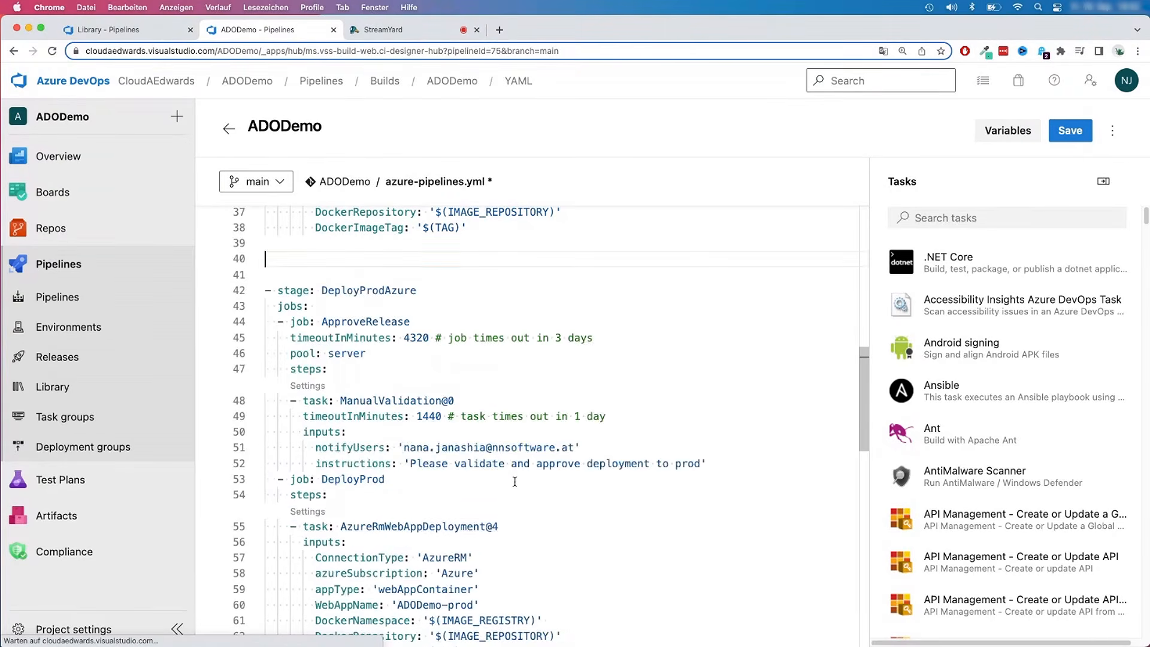
key("BackSpace")
key("BackSpace")
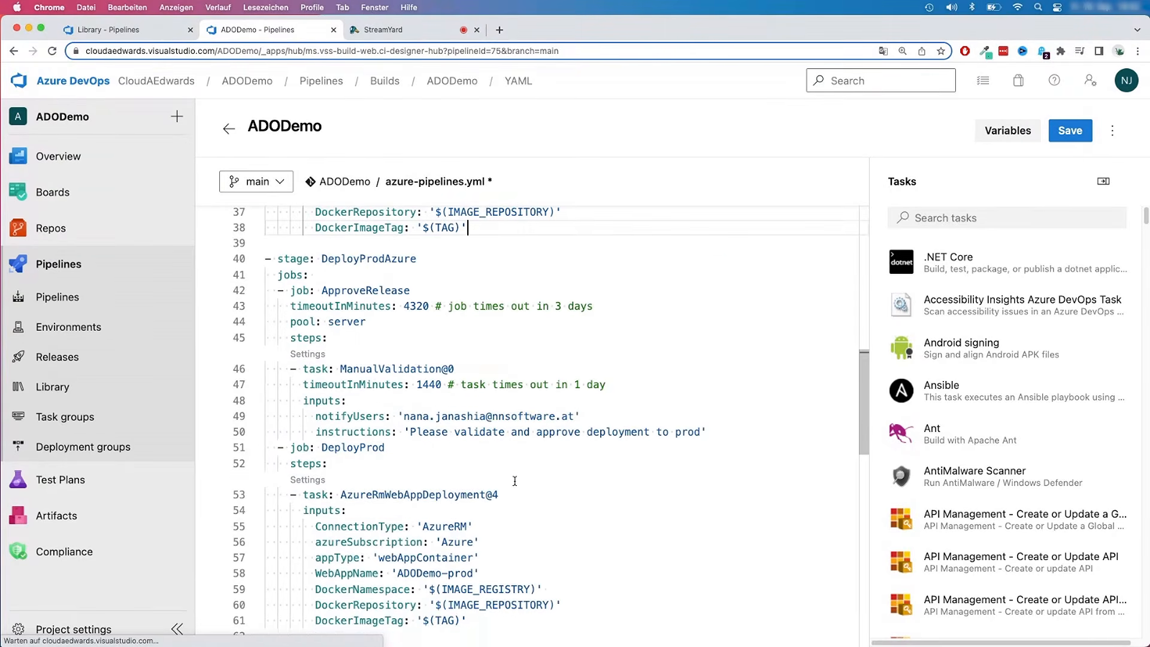
- Commit the shortened azure-pipelines.yml to the main branch, keeping the default message
scroll(514, 481, "up", 5)
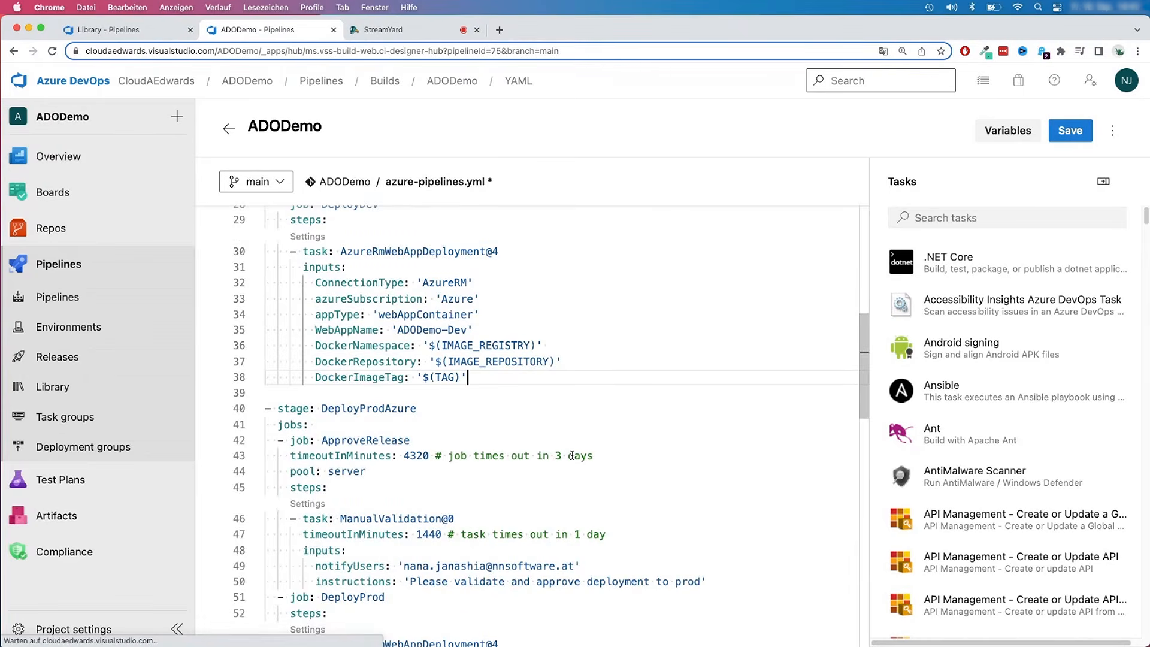
left_click(1068, 131)
left_click(1101, 610)
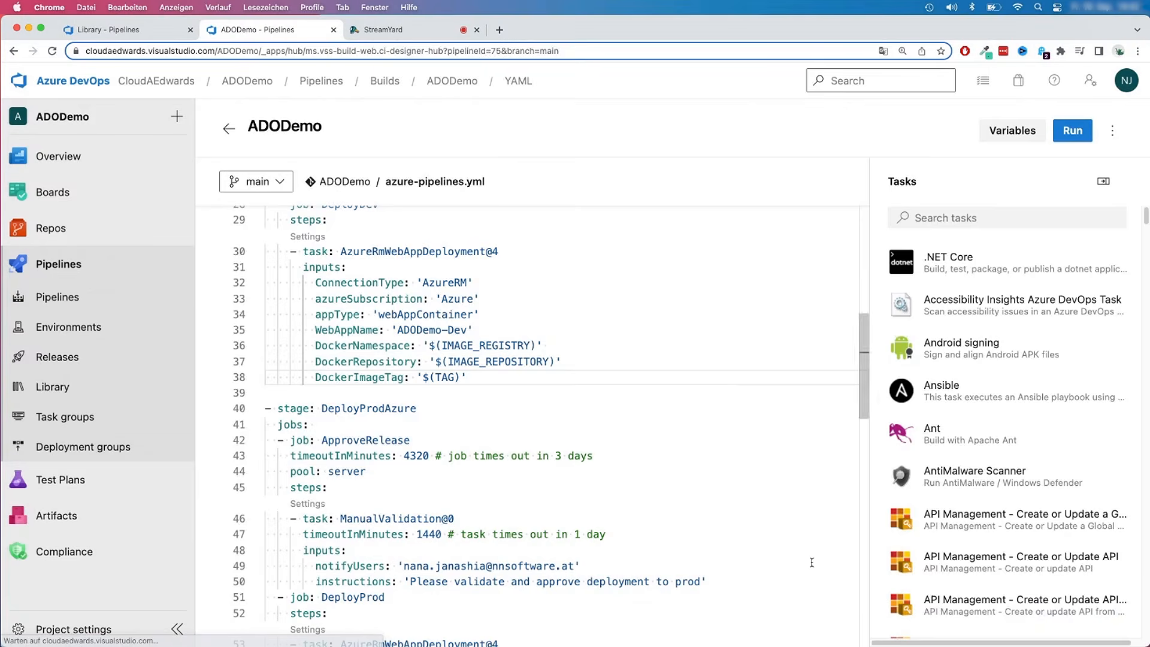
- Open the ADODemo pipeline's run list from the Library and cancel the superseded run #20220916.19
left_click(108, 30)
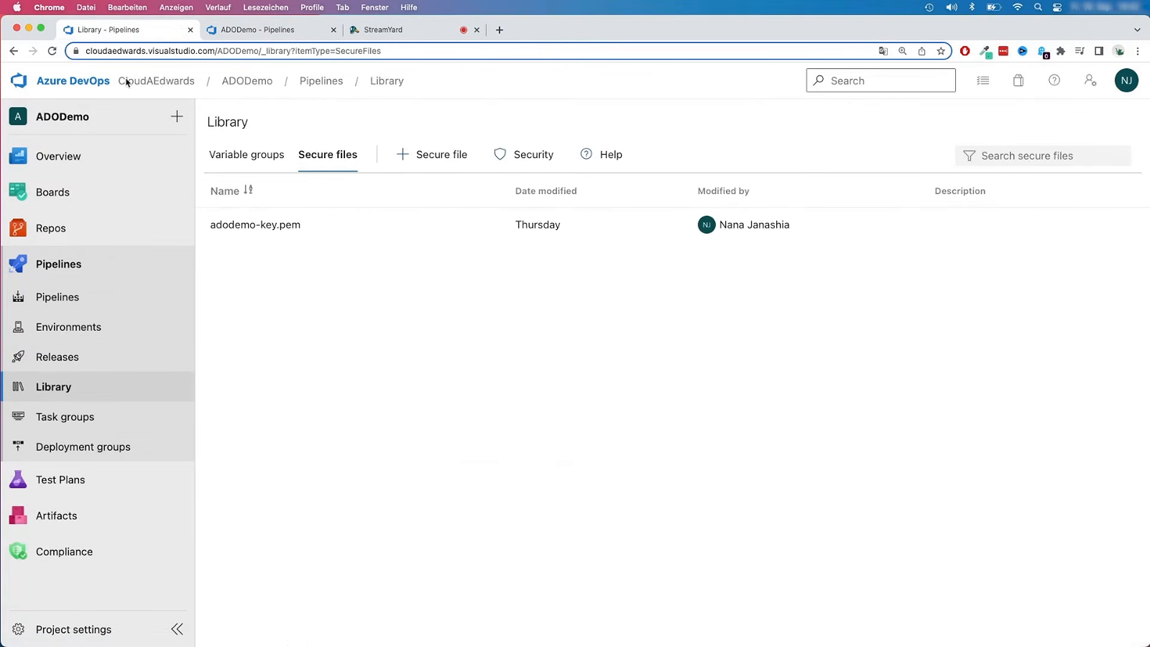
left_click(62, 297)
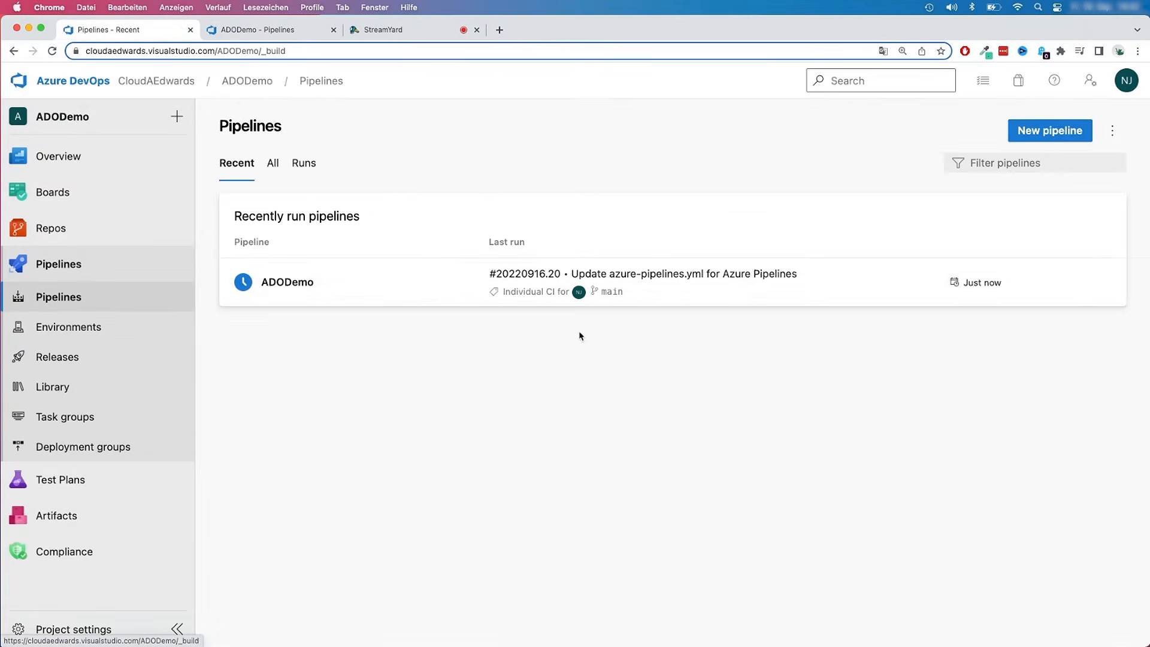
left_click(387, 285)
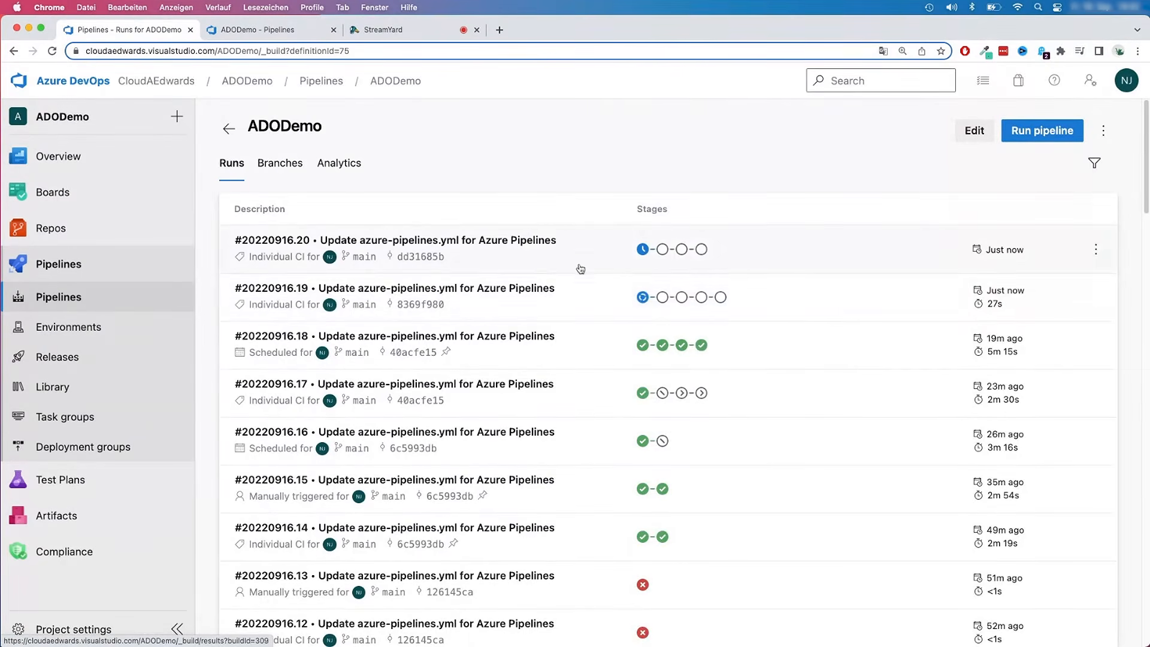
left_click(1093, 297)
left_click(991, 374)
left_click(718, 386)
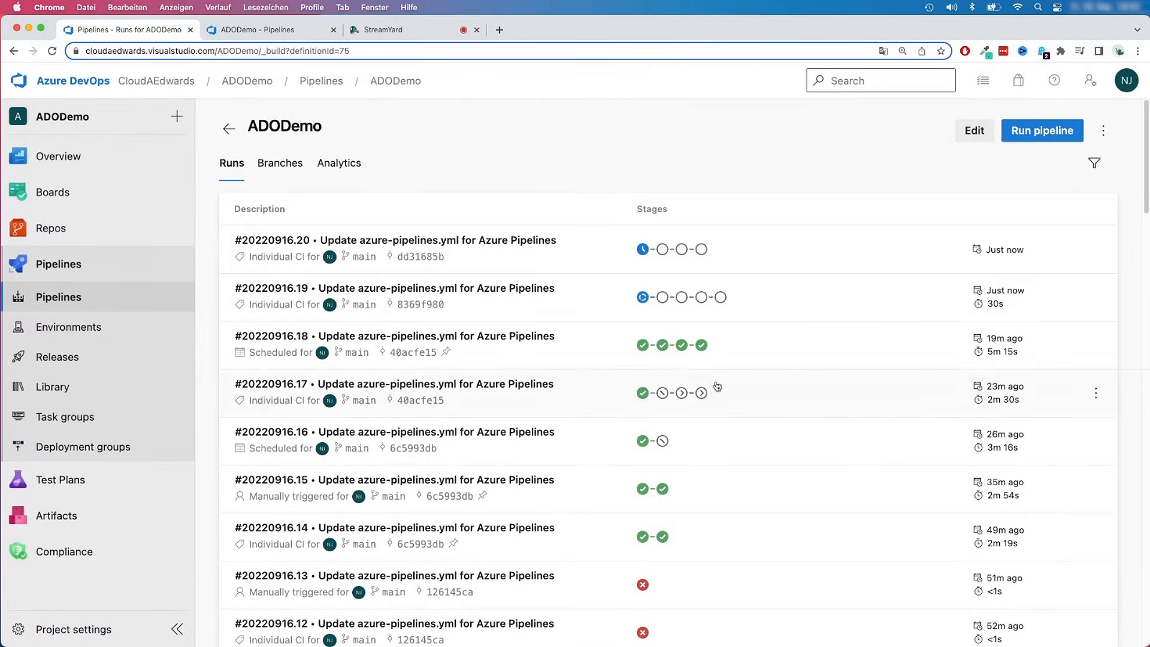
- Open run #20220916.20 and approve the manual validation of its DeployProdAzure stage without a comment
left_click(587, 250)
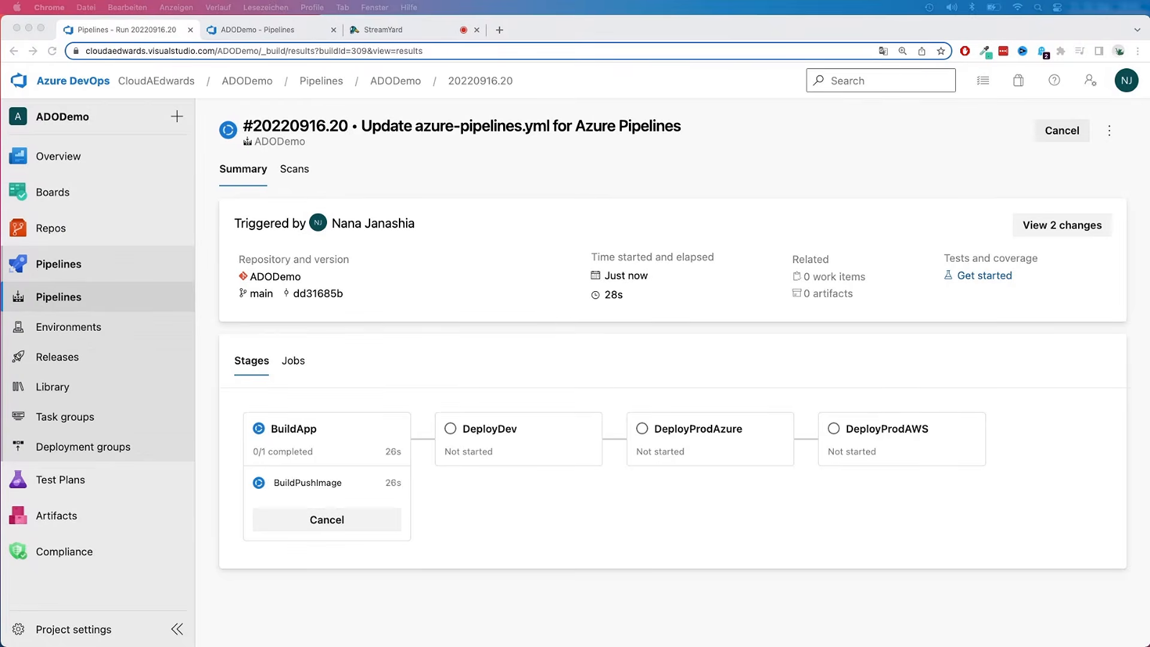
left_click(886, 514)
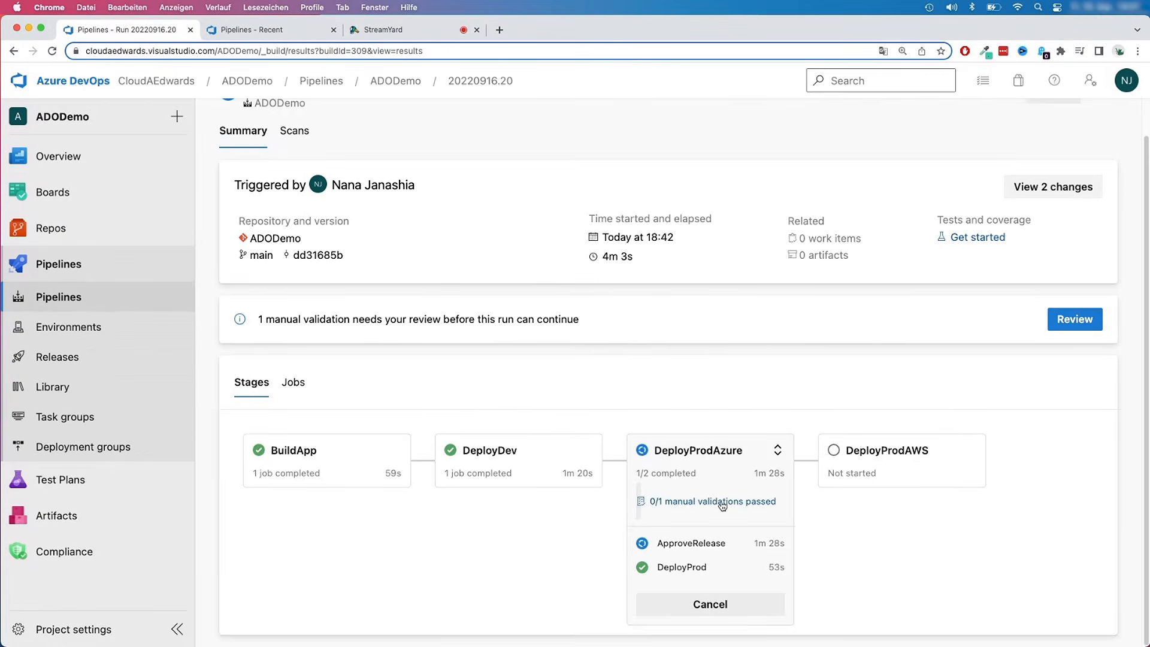
left_click(722, 505)
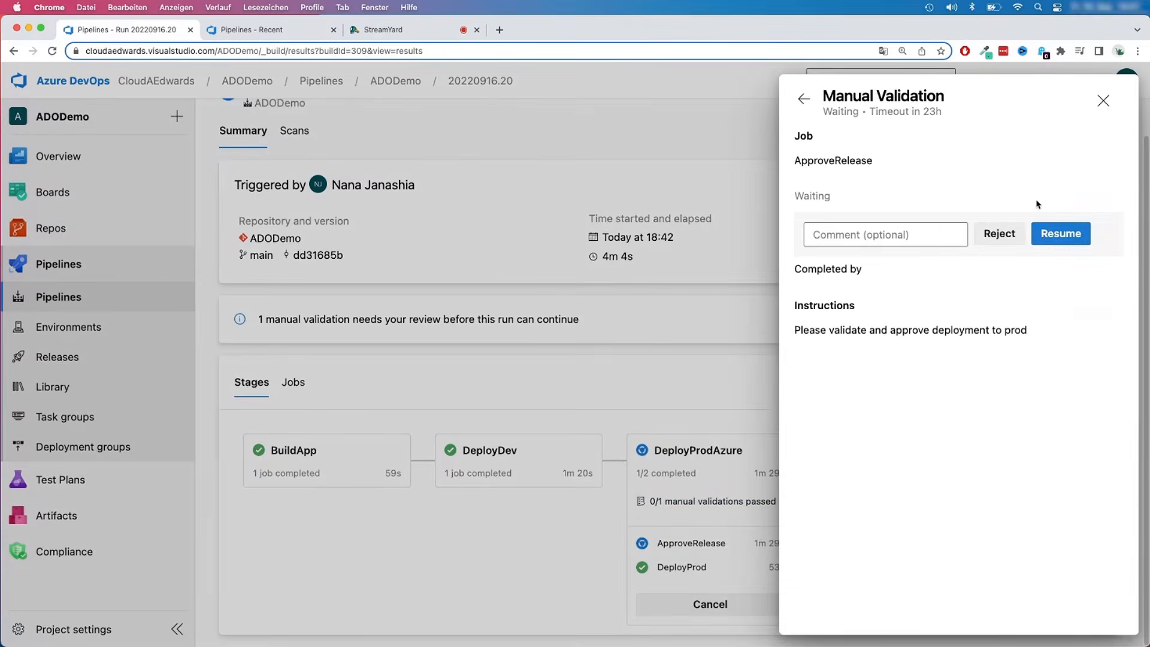
left_click(1057, 235)
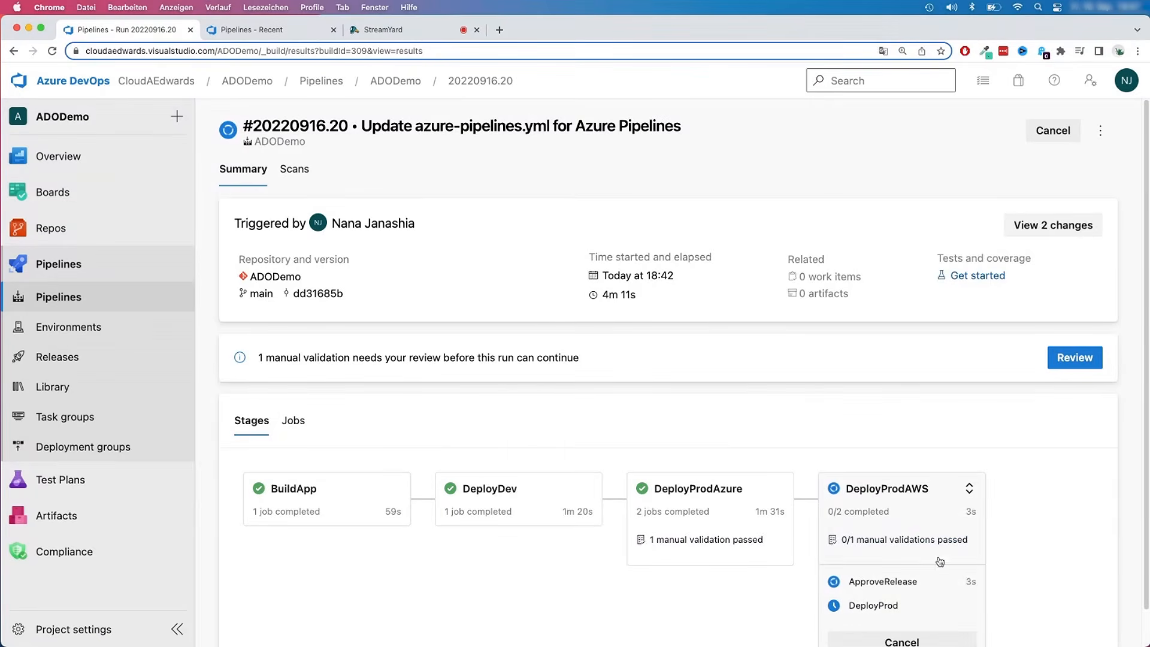
- Approve the manual validation of the DeployProdAWS stage so its DeployProd job can run
scroll(916, 515, "down", 1)
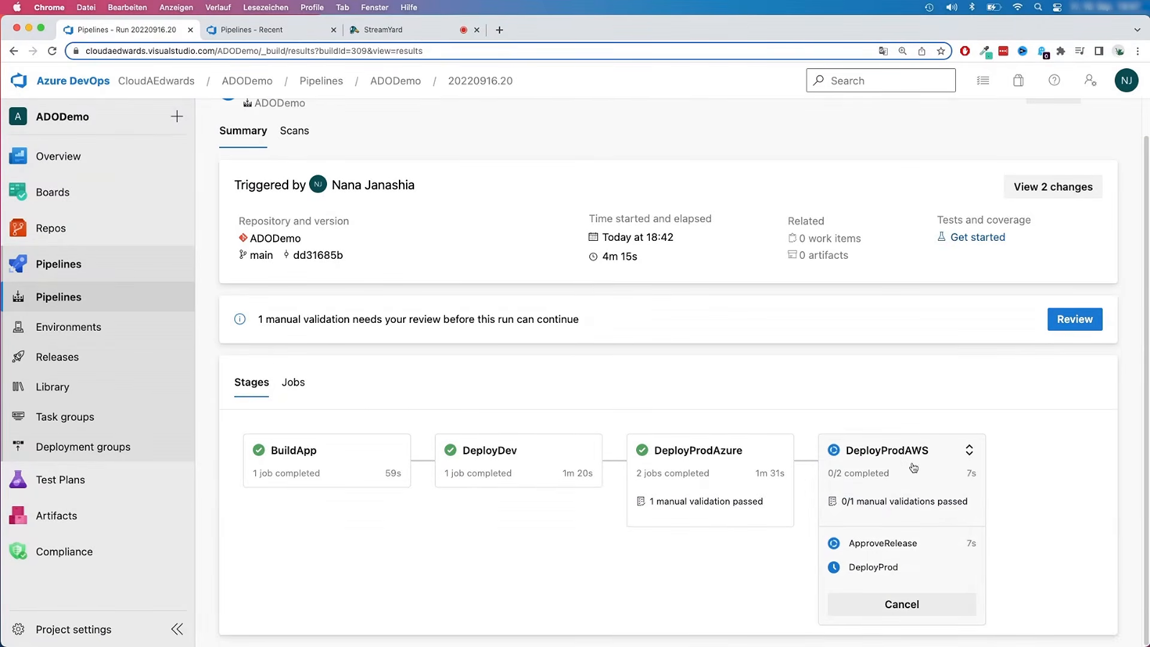
left_click(913, 504)
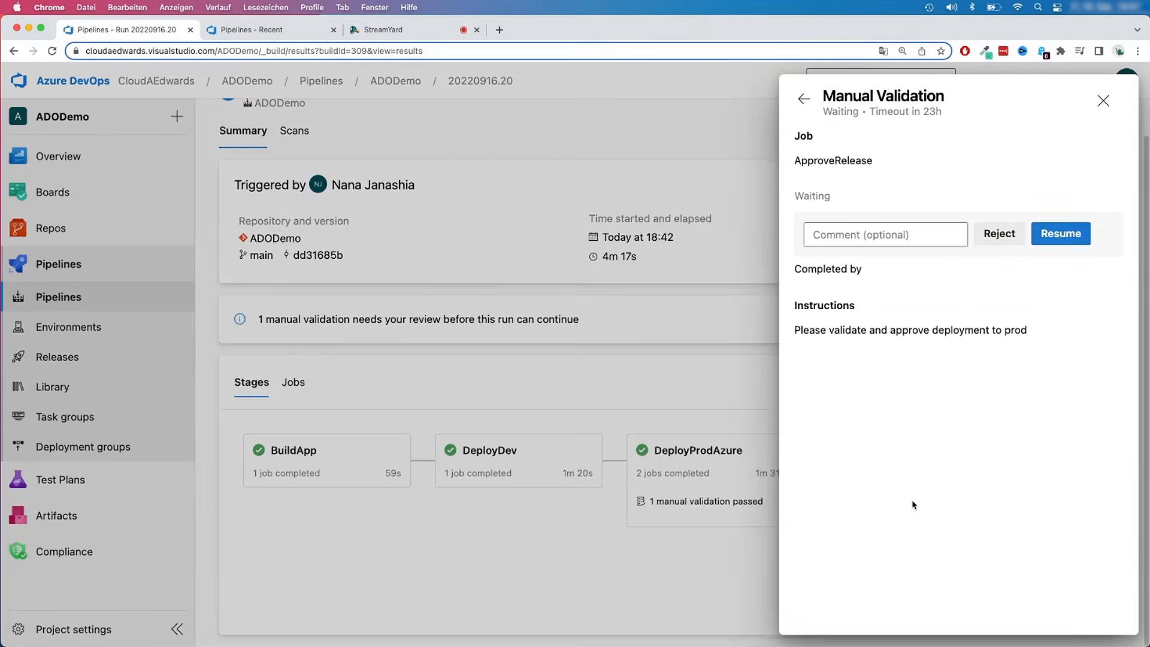
left_click(1060, 235)
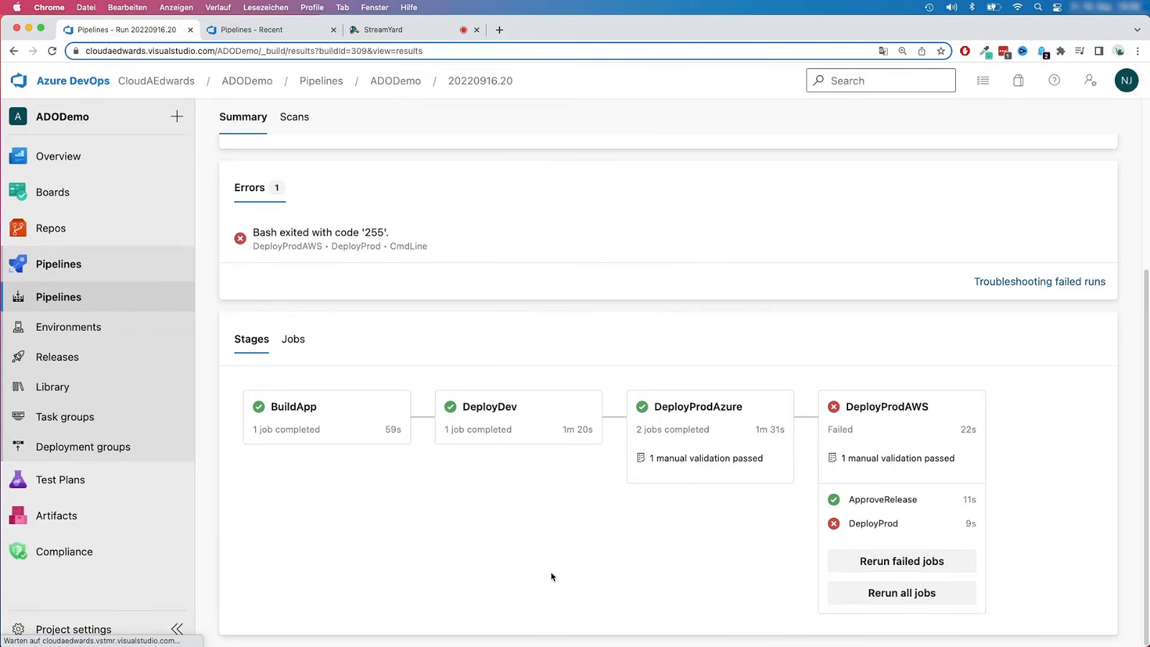
- Examine the log of the CmdLine step in the DeployProdAWS stage's DeployProd job
left_click(891, 525)
scroll(325, 515, "down", 5)
left_click(338, 497)
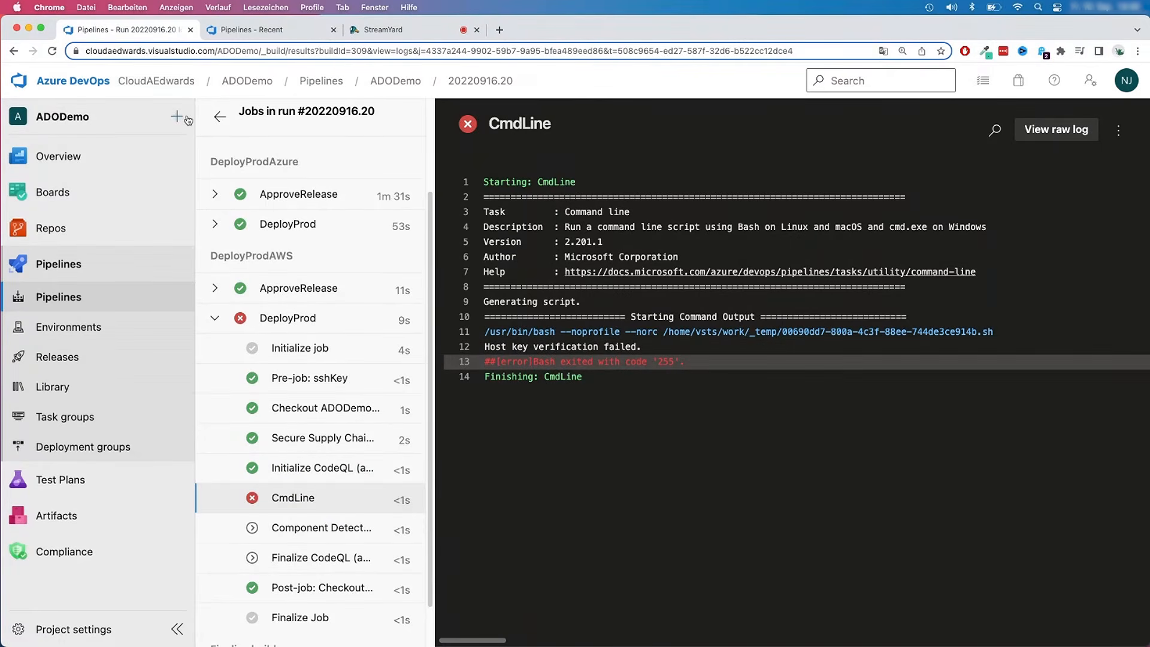
- Add -o StrictHostKeyChecking=no before -i in the ssh command of DeployProdAWS and commit azure-pipelines.yml to main
left_click(250, 33)
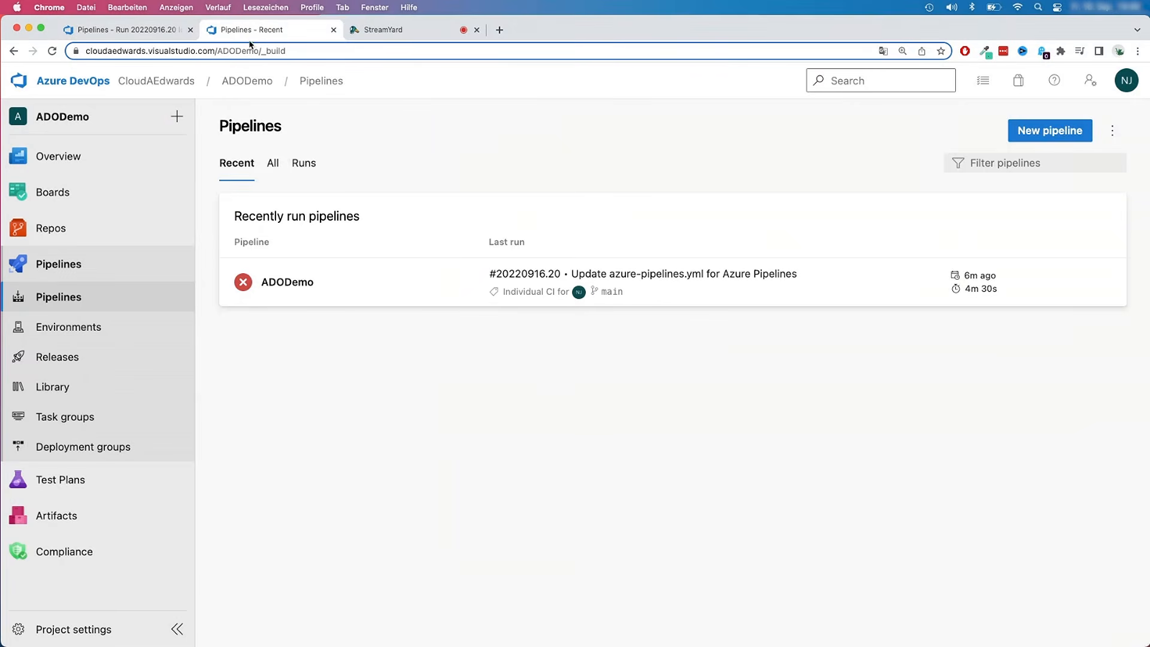
left_click(1102, 286)
left_click(1096, 310)
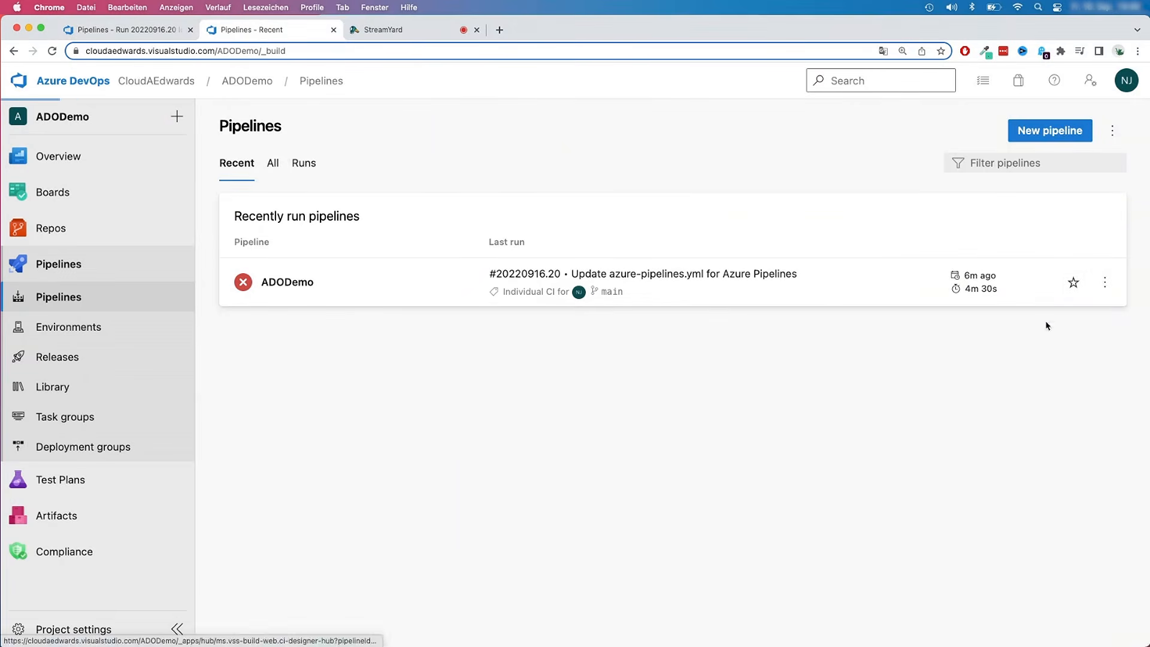
scroll(473, 492, "down", 10)
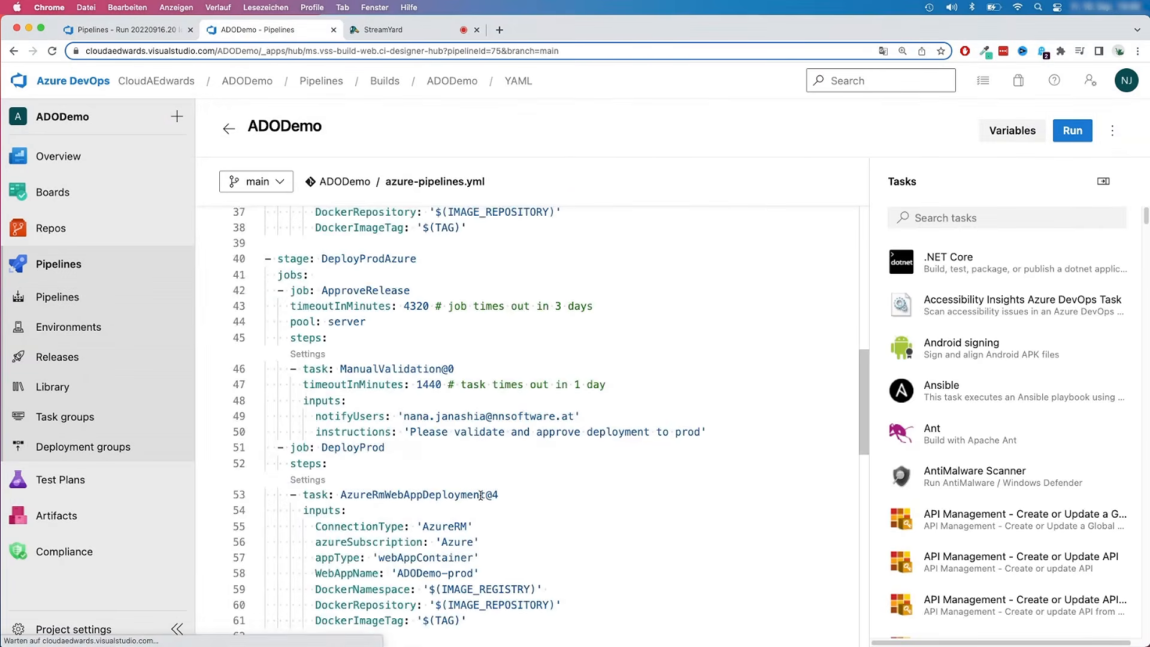
scroll(481, 494, "down", 10)
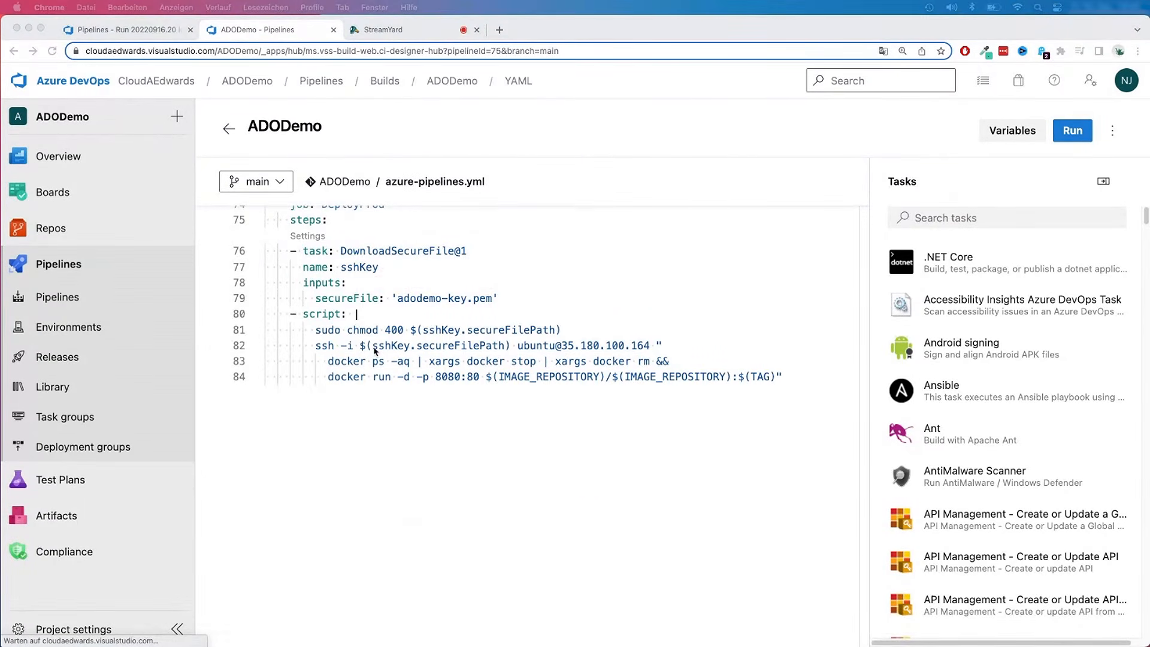
left_click(339, 345)
type("-o StrictHostKeyChecking=no")
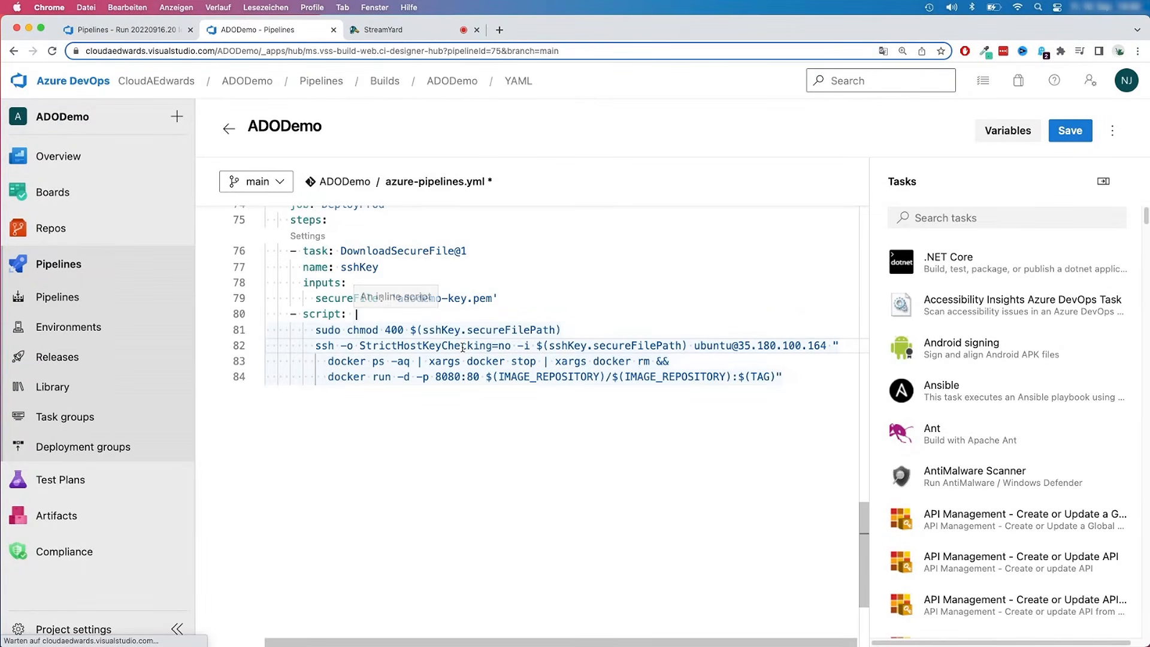
left_click(518, 346)
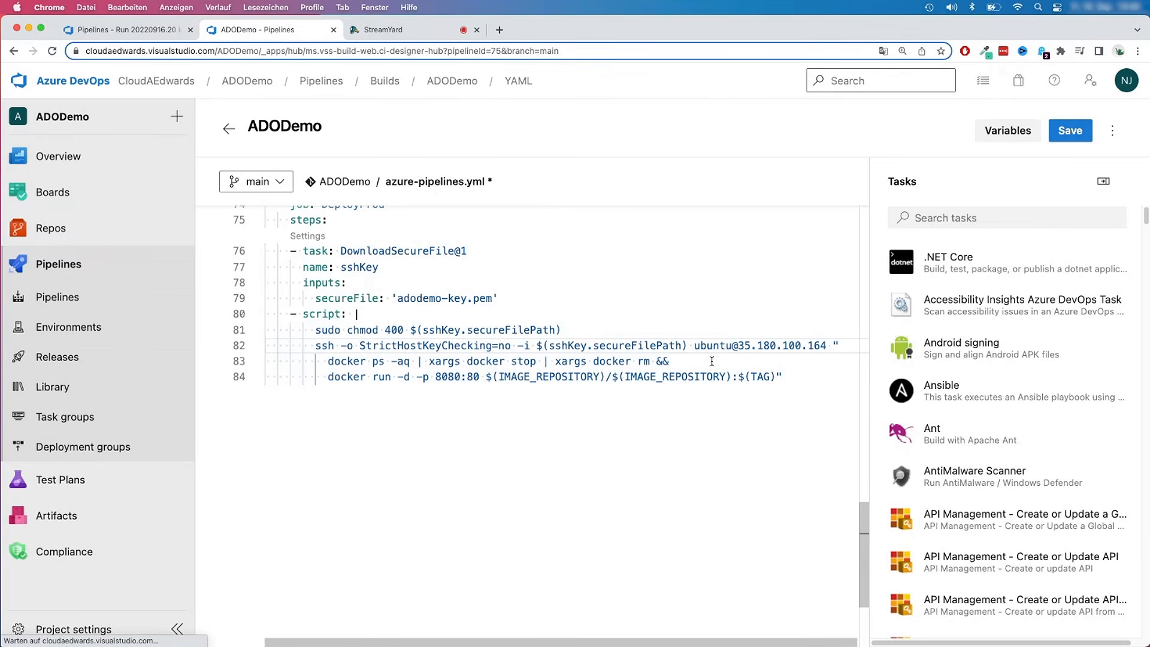
left_click(1070, 130)
left_click(1098, 608)
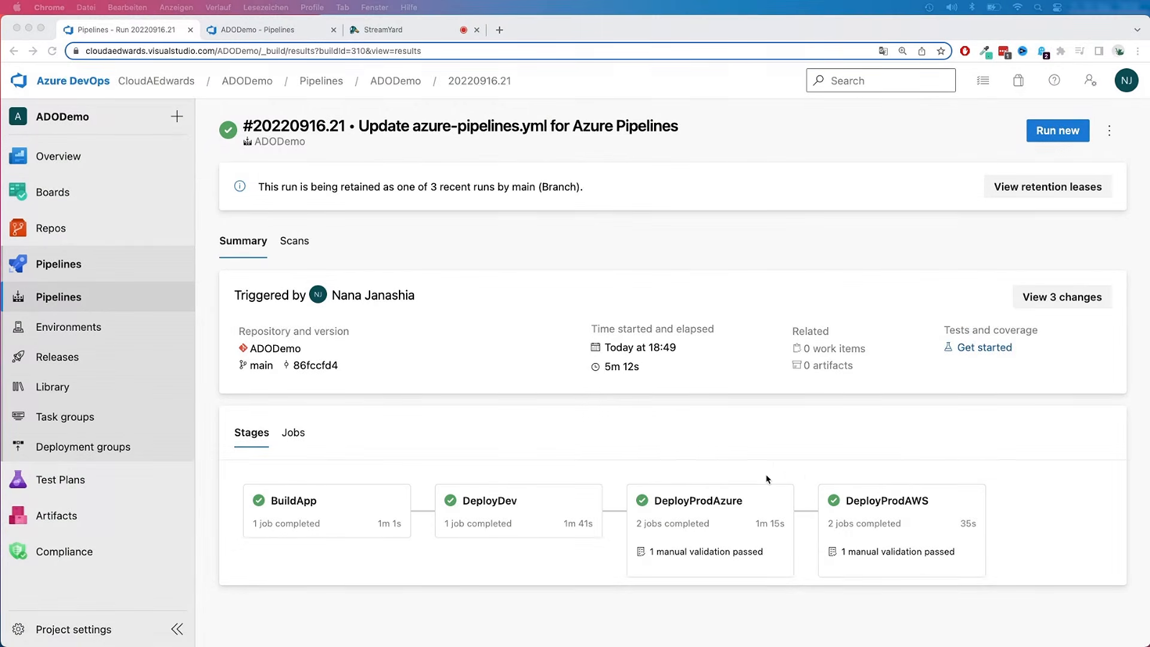
- Copy the AWS server's IP address 35.180.100.164 from the ssh command in azure-pipelines.yml
left_click(273, 31)
scroll(608, 503, "up", 10)
scroll(609, 506, "down", 10)
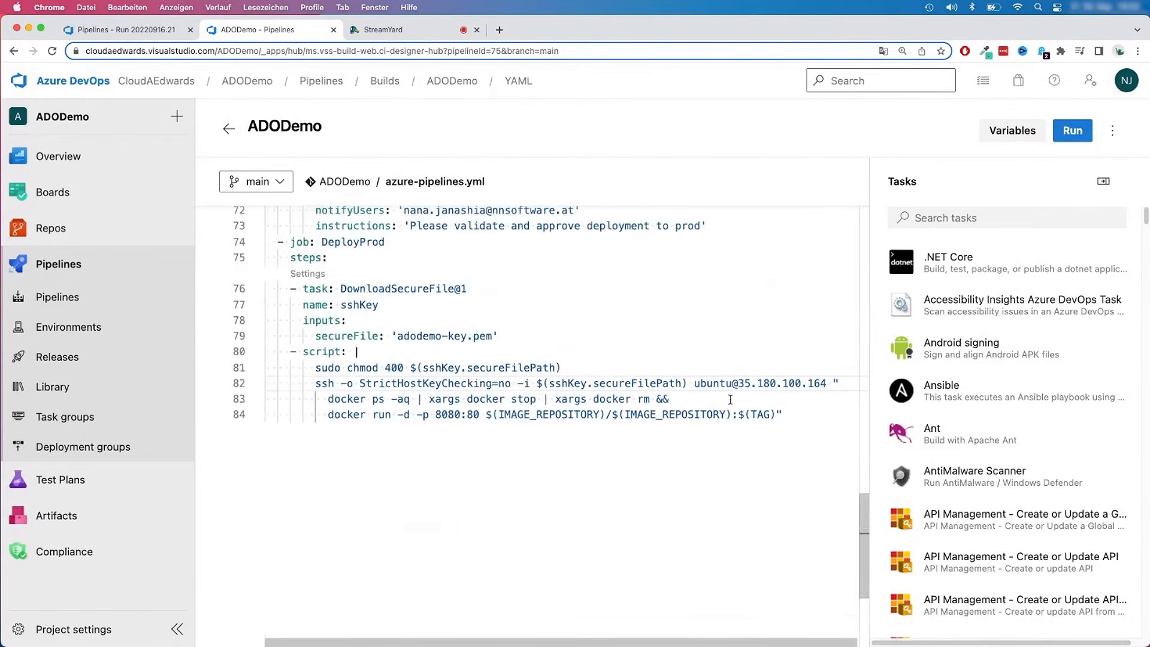
left_click_drag(738, 383, 827, 384)
key("super+c")
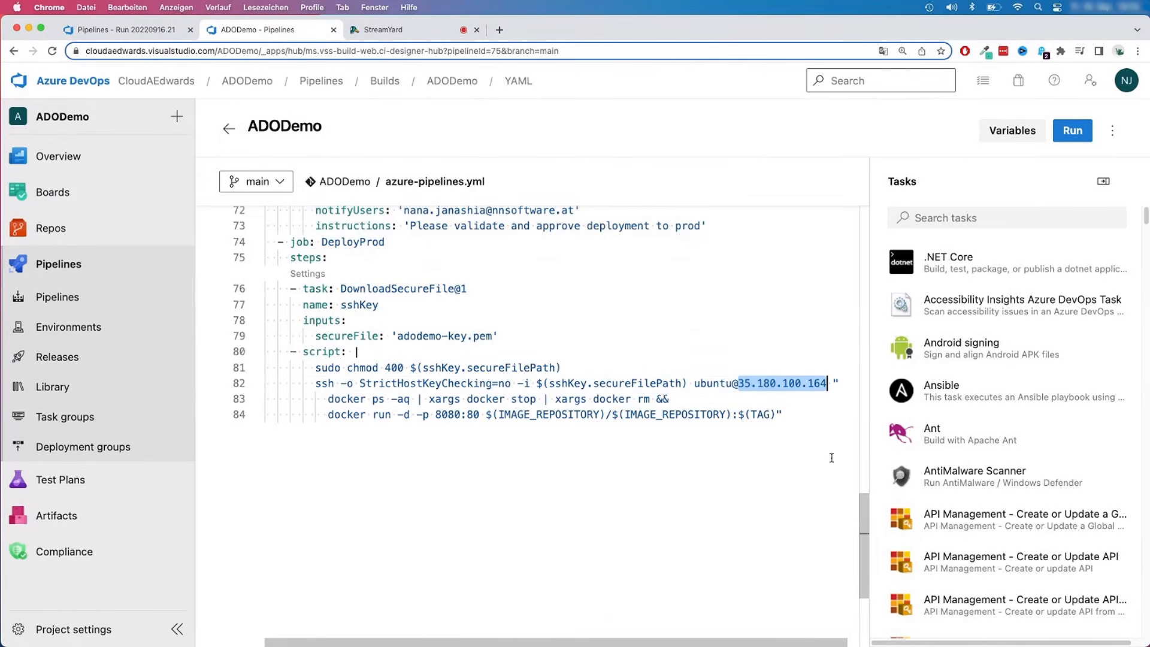
- Check the host port in the docker run command, load 35.180.100.164:8080 in a new browser tab and look through the deployed site
left_click(500, 30)
left_click(234, 31)
double_click(448, 415)
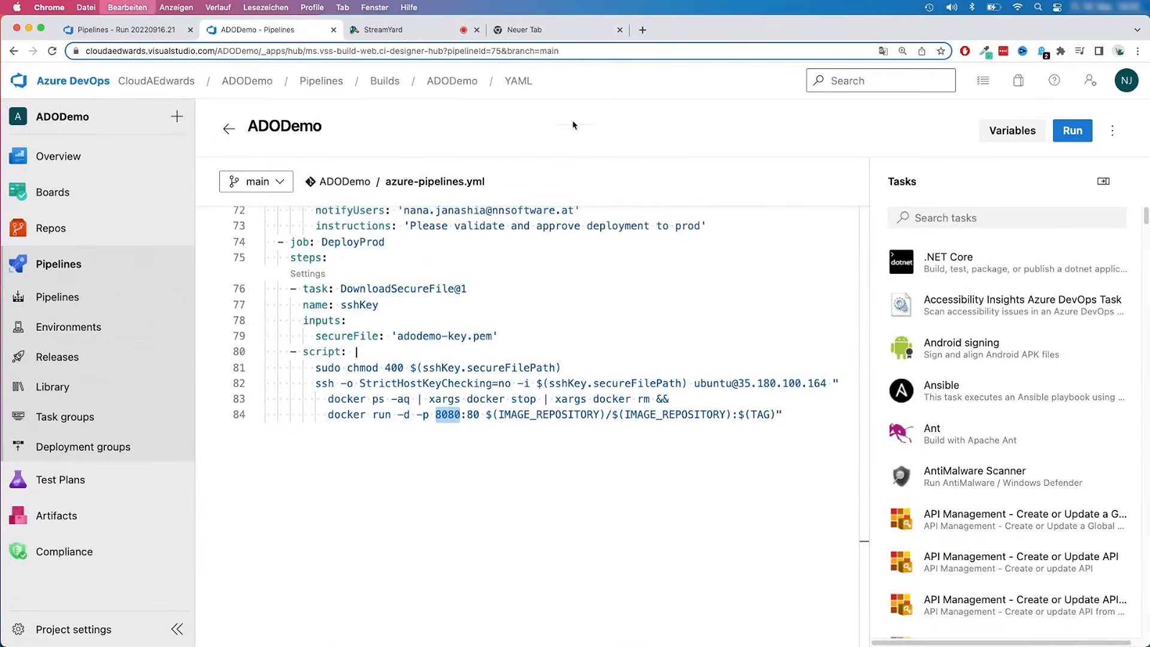
left_click(546, 30)
left_click(341, 51)
key("super+v")
type(":8080")
key("Return")
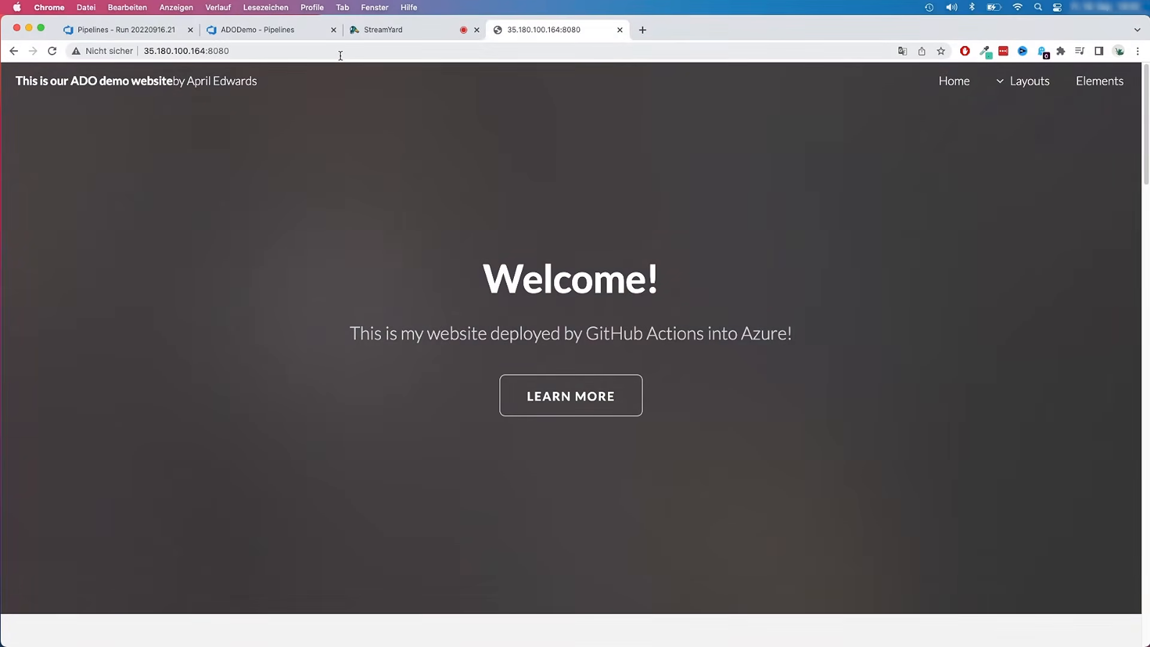
scroll(414, 419, "down", 10)
scroll(570, 526, "up", 10)
- Go back to the ADODemo pipeline's run list and view the stage summary of run #20220916.21
key("super+1")
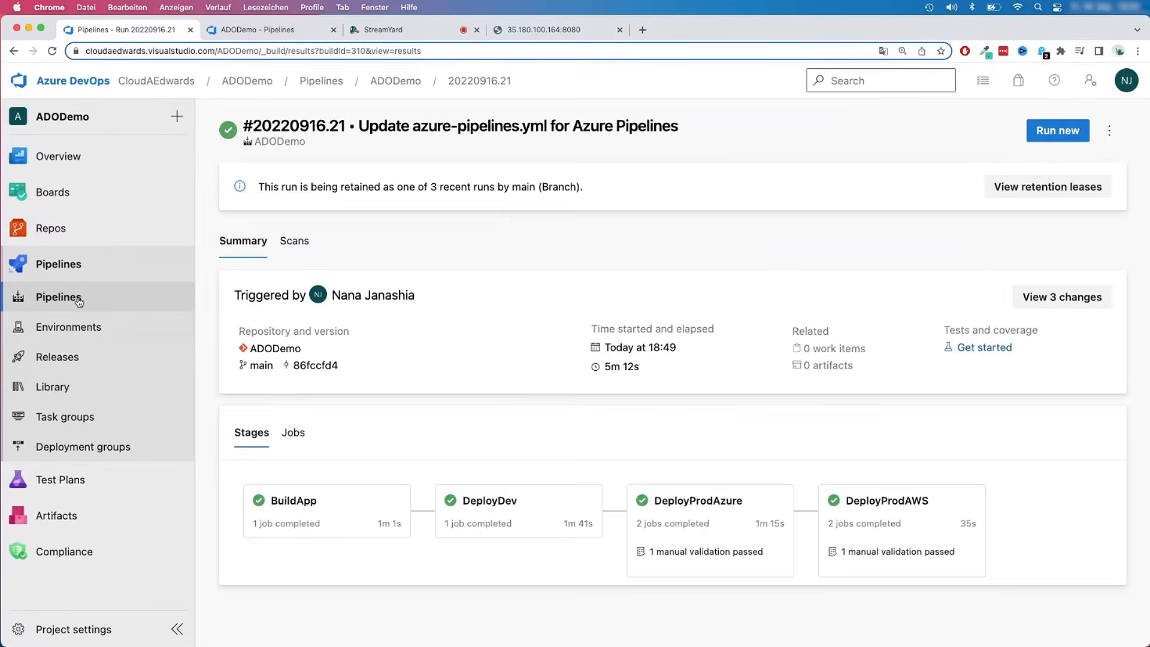
left_click(77, 298)
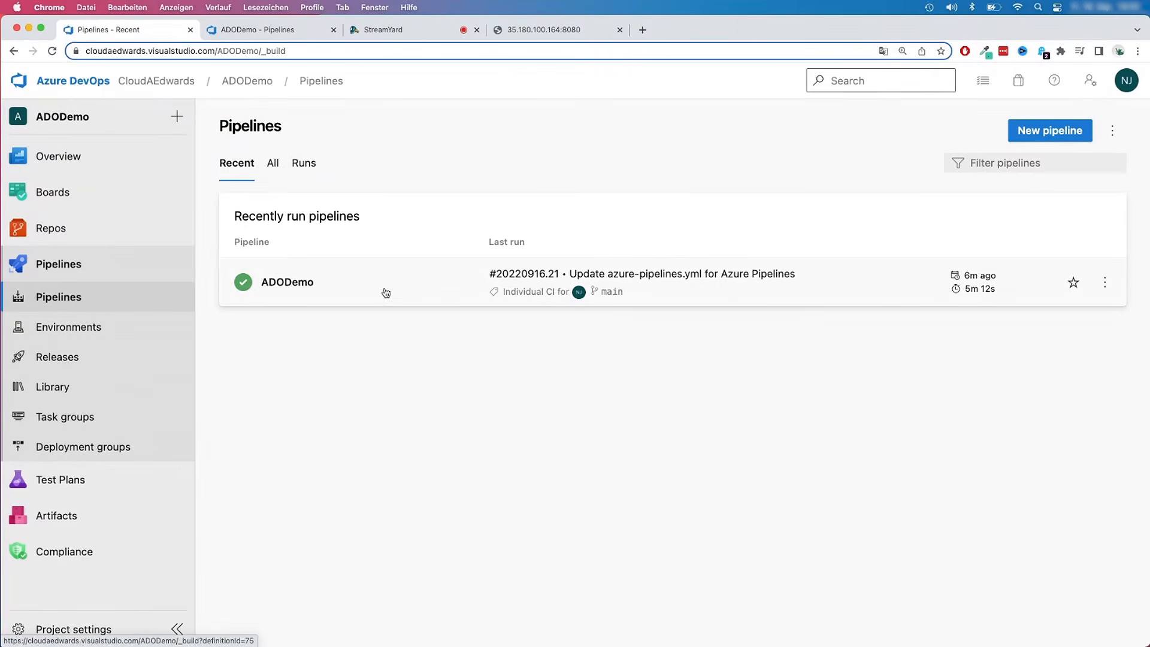
left_click(386, 292)
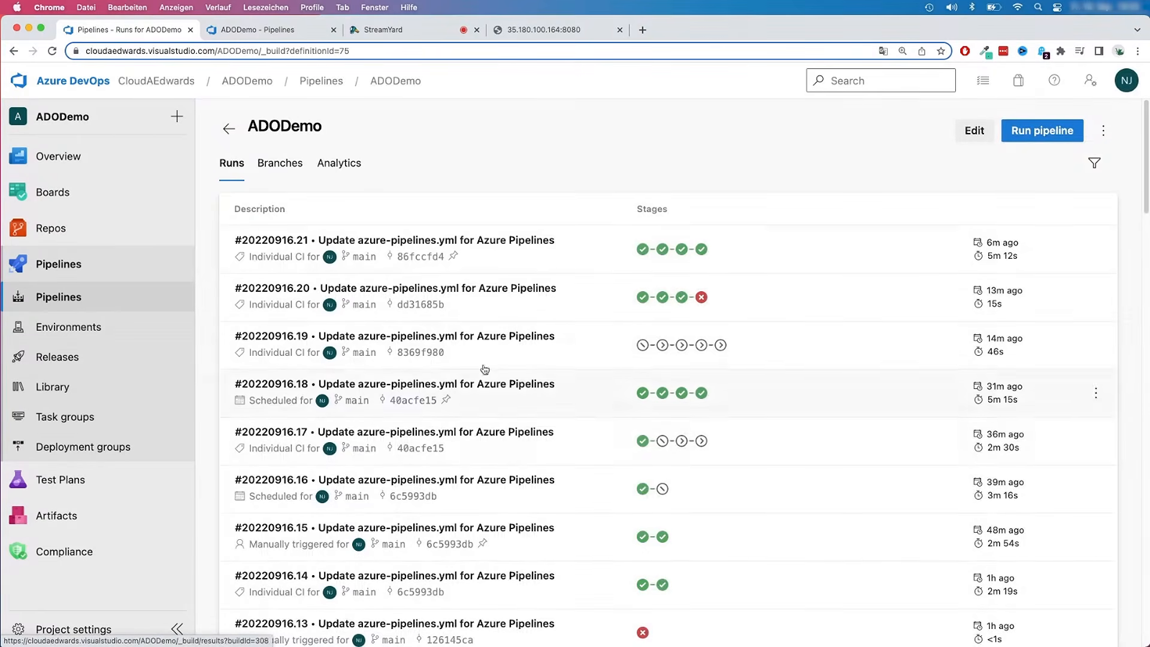
left_click(586, 257)
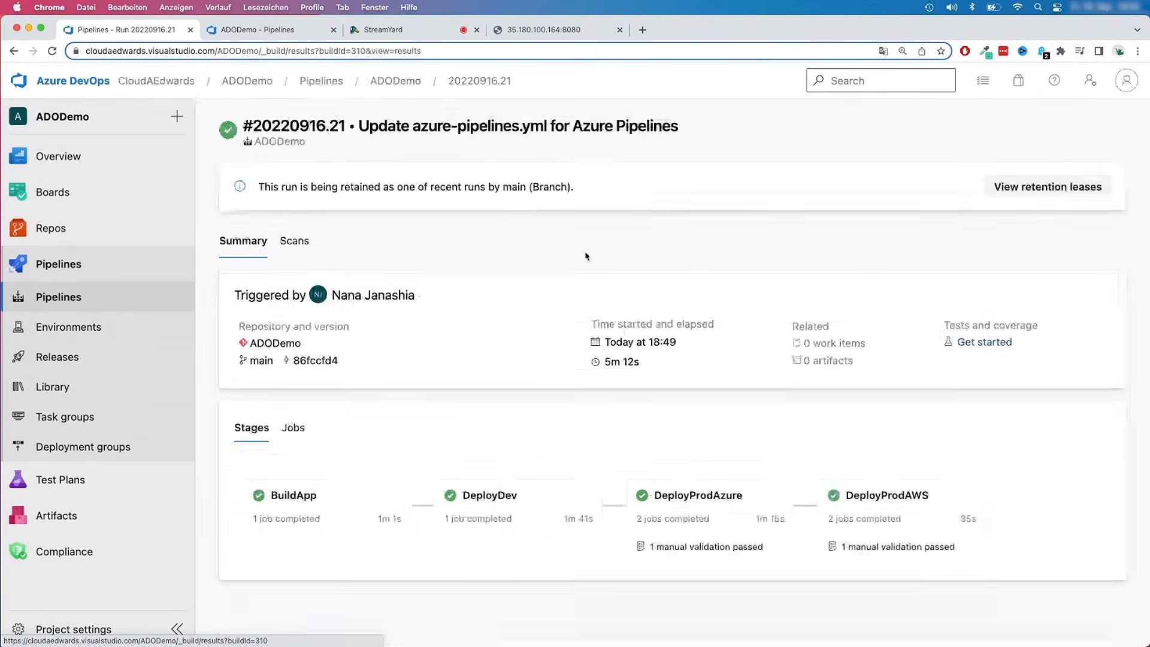
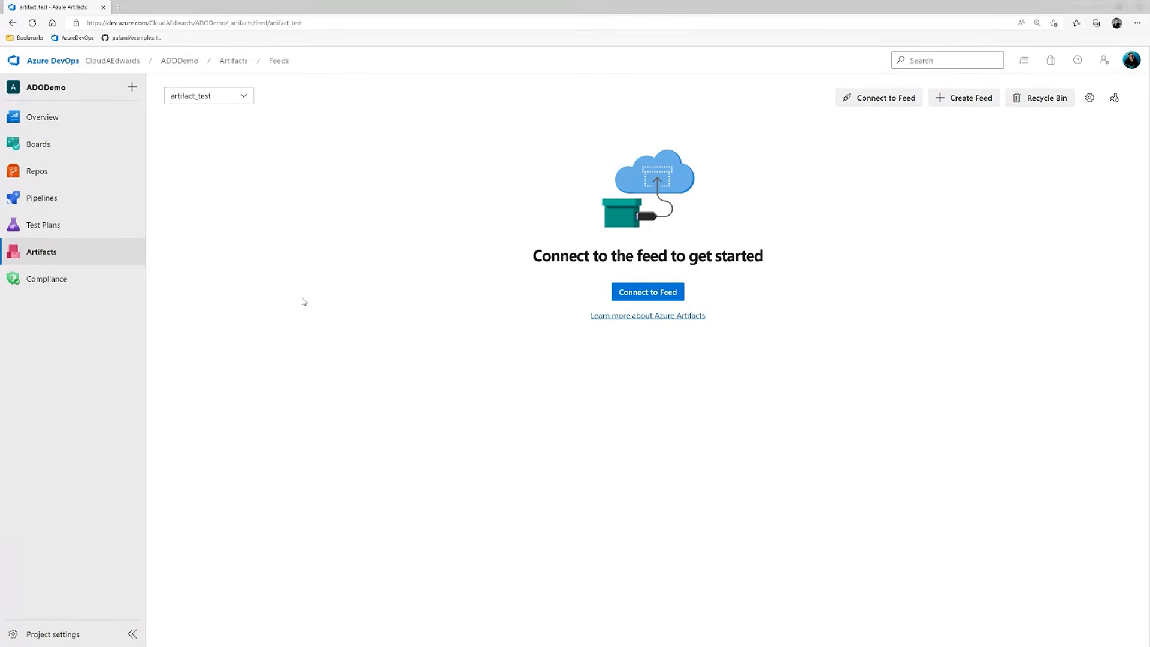
- Open the connection options for the artifact_test feed in Artifacts
left_click(636, 297)
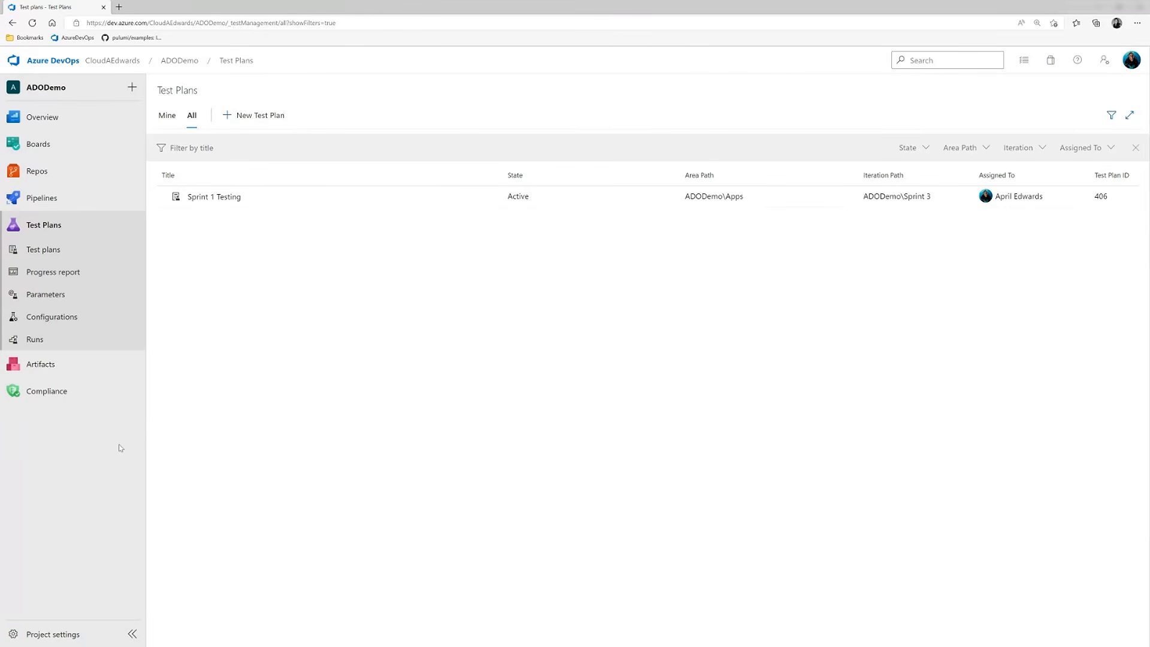
- Create a test plan named OurTest with area path ADODemo and iteration ADODemo\Sprint 1
left_click(254, 116)
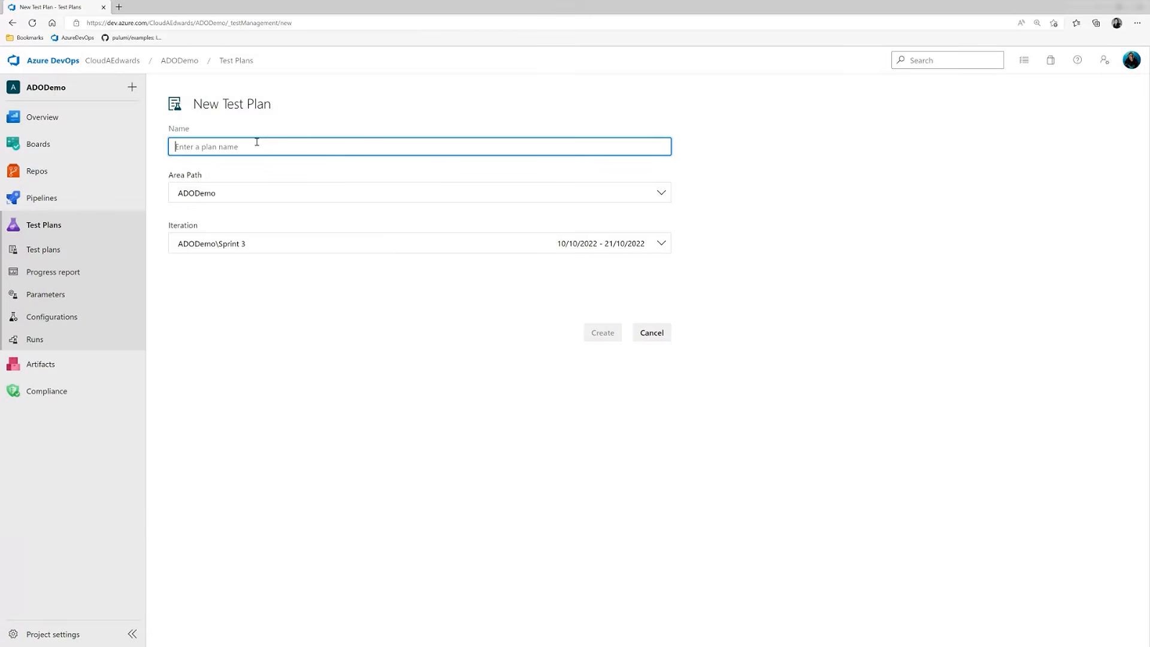
type("OurTest")
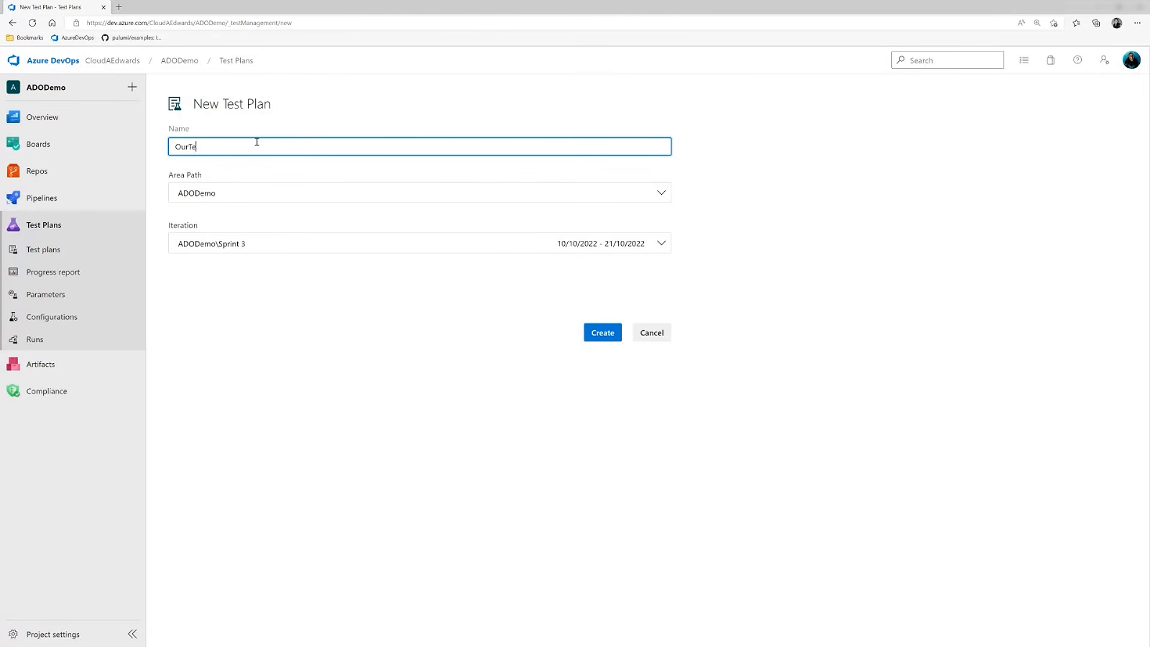
left_click(262, 191)
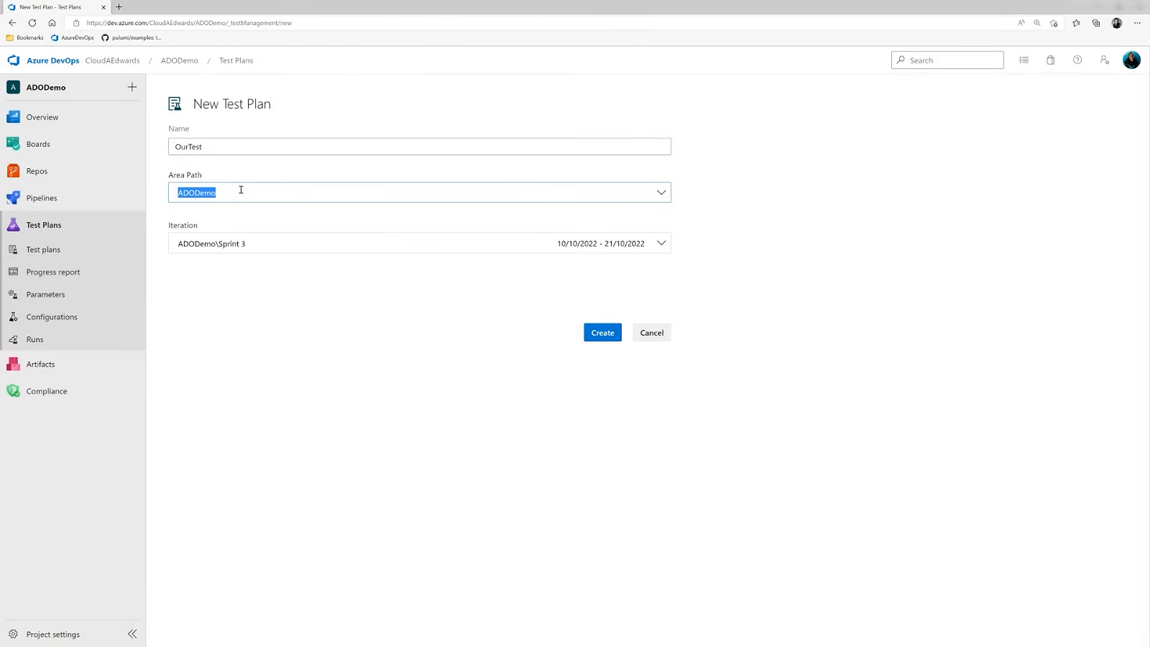
left_click(350, 245)
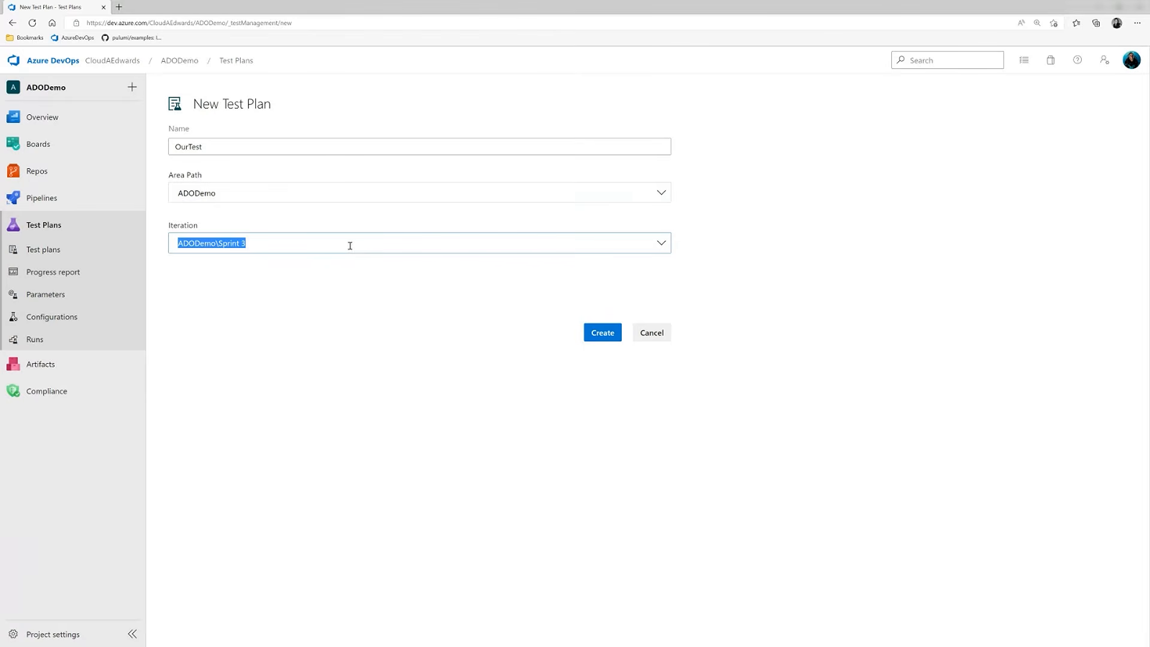
left_click(661, 243)
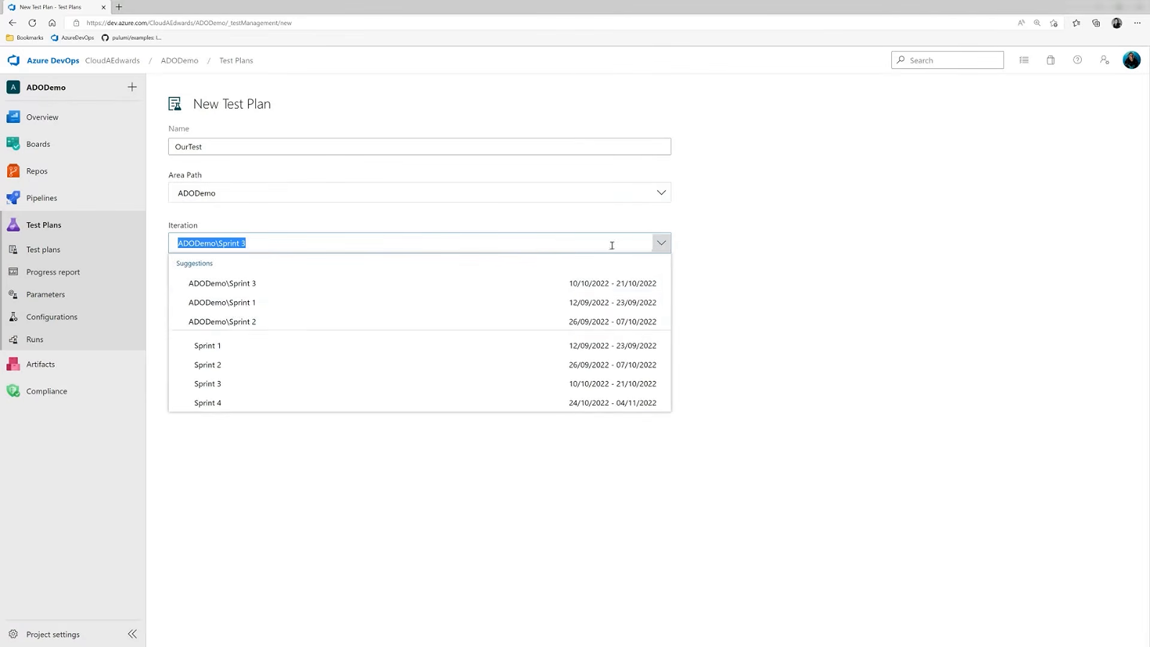
left_click(246, 305)
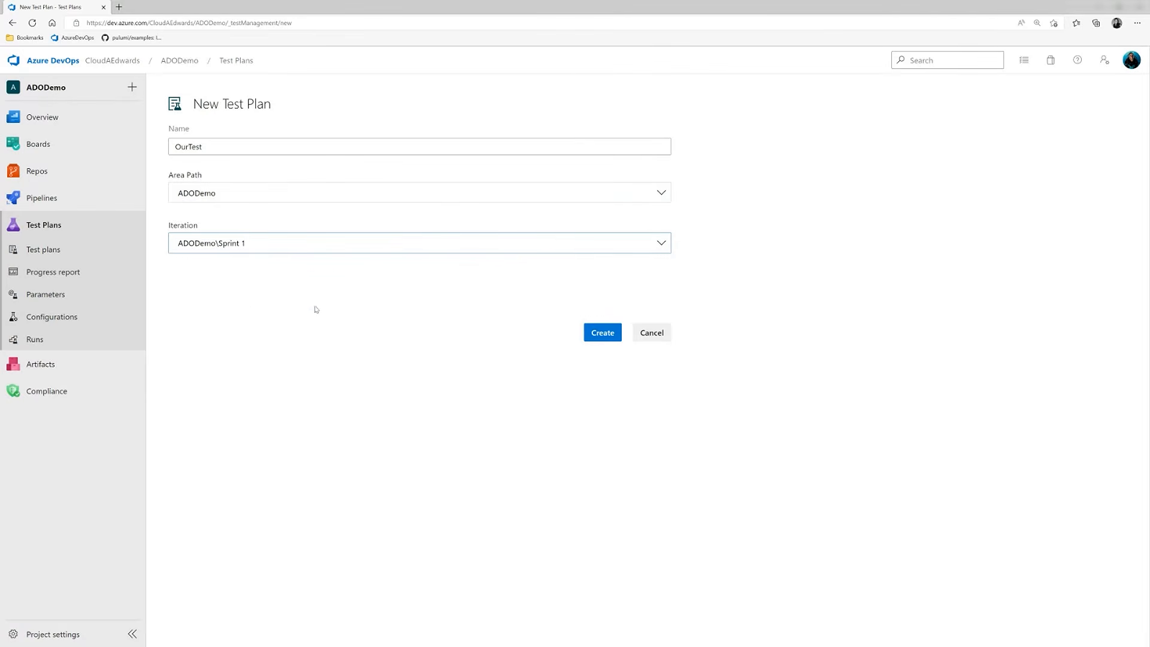
left_click(603, 337)
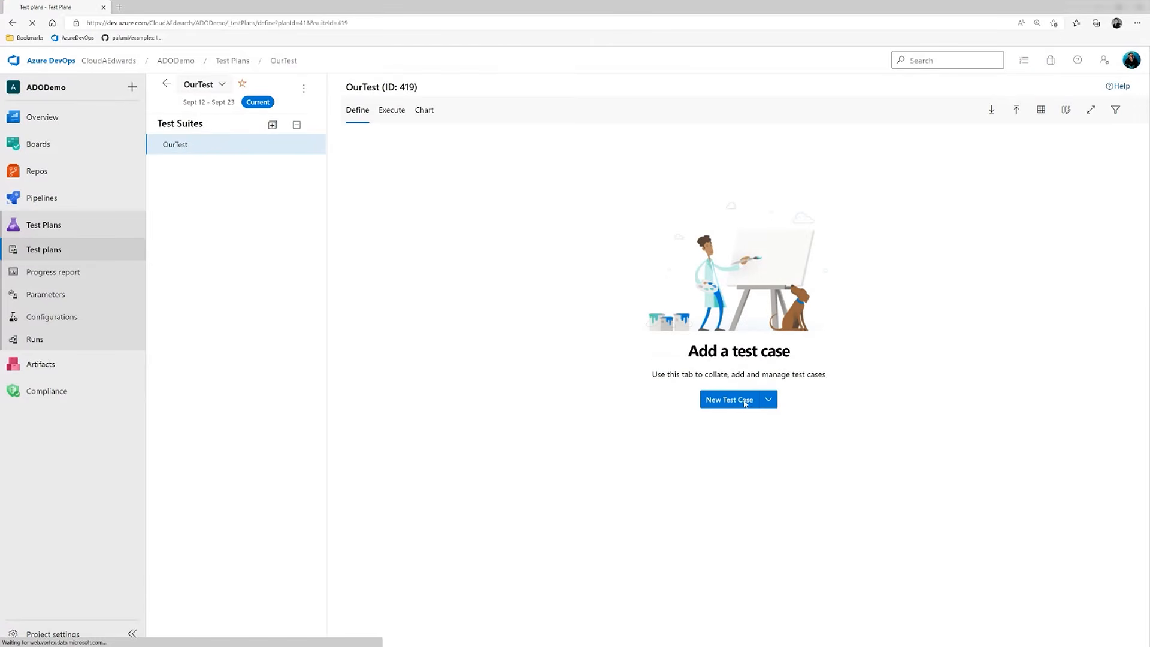
- Start a new test case titled InfraMonitoring in the OurTest plan and set its area to ADODemo\Infra\Monitoring
left_click(733, 400)
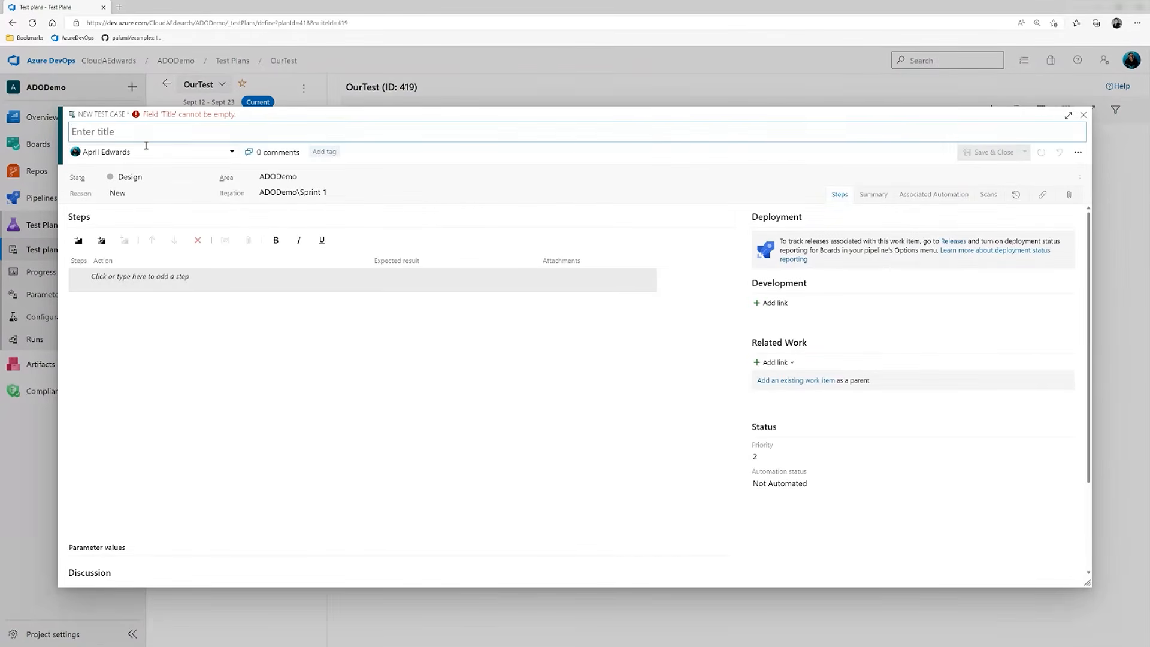
type("Infra")
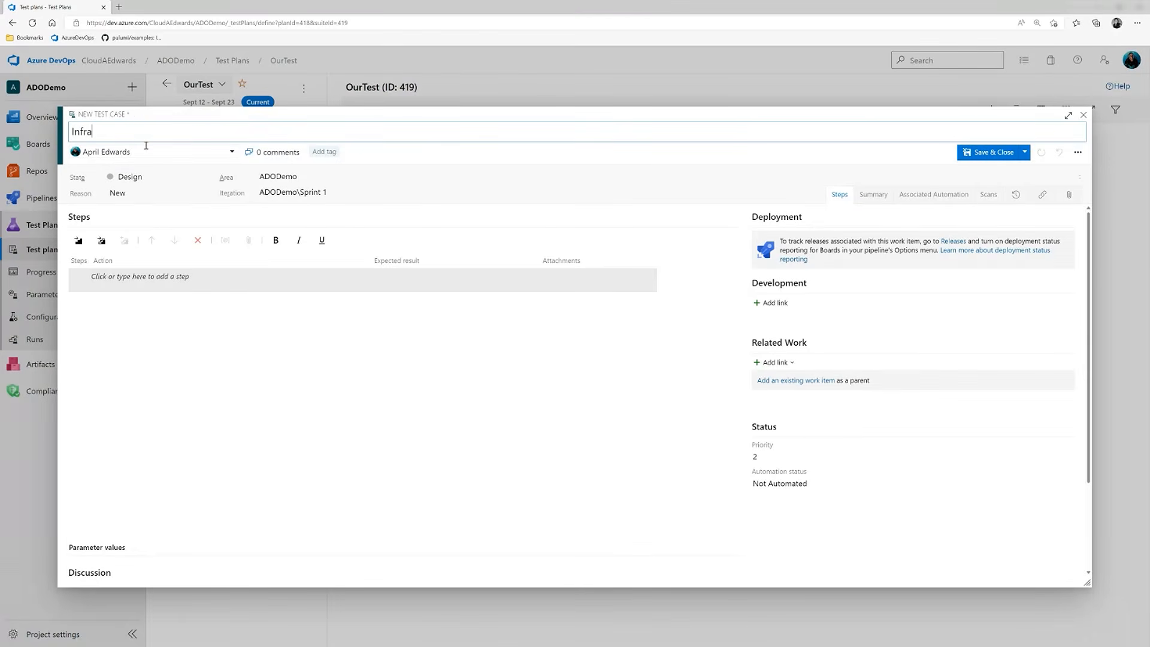
type("Monitoring")
left_click(303, 178)
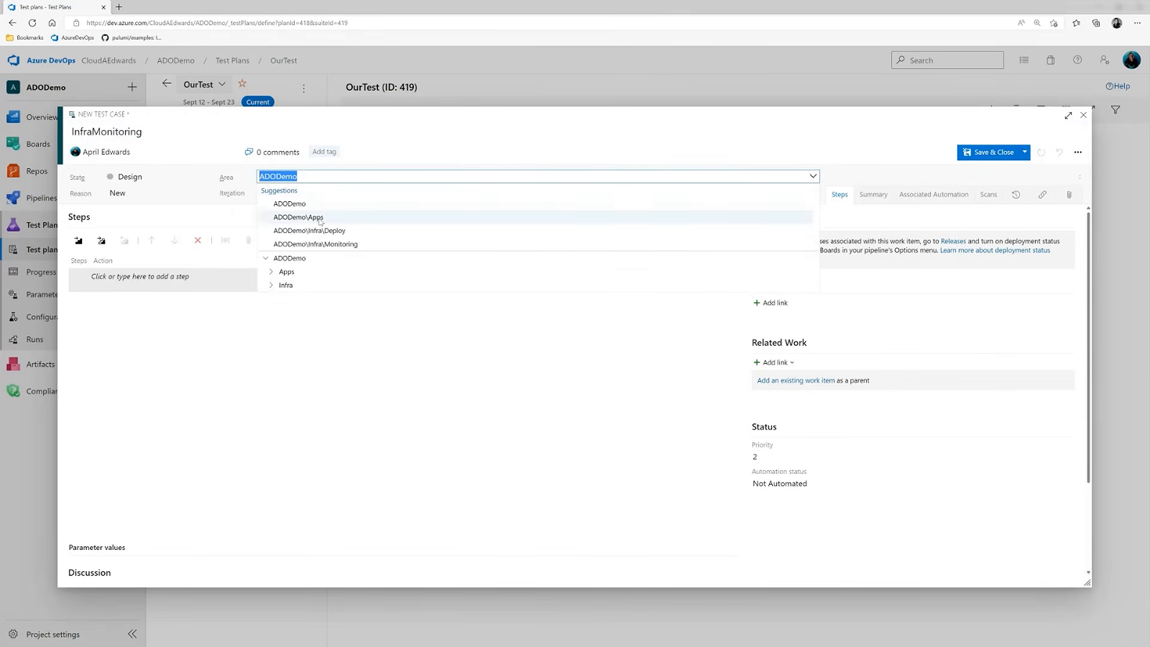
left_click(322, 243)
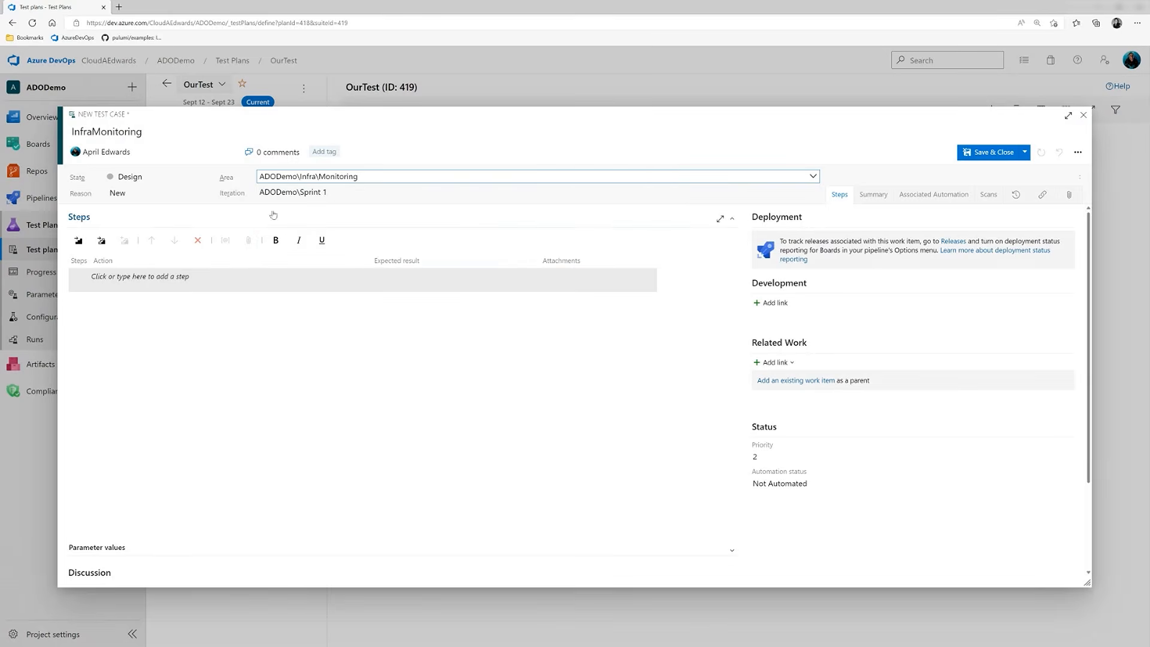
- Add the first two test steps to the test case: "Review monitoring" and "Pull monitoring reporting"
left_click(155, 281)
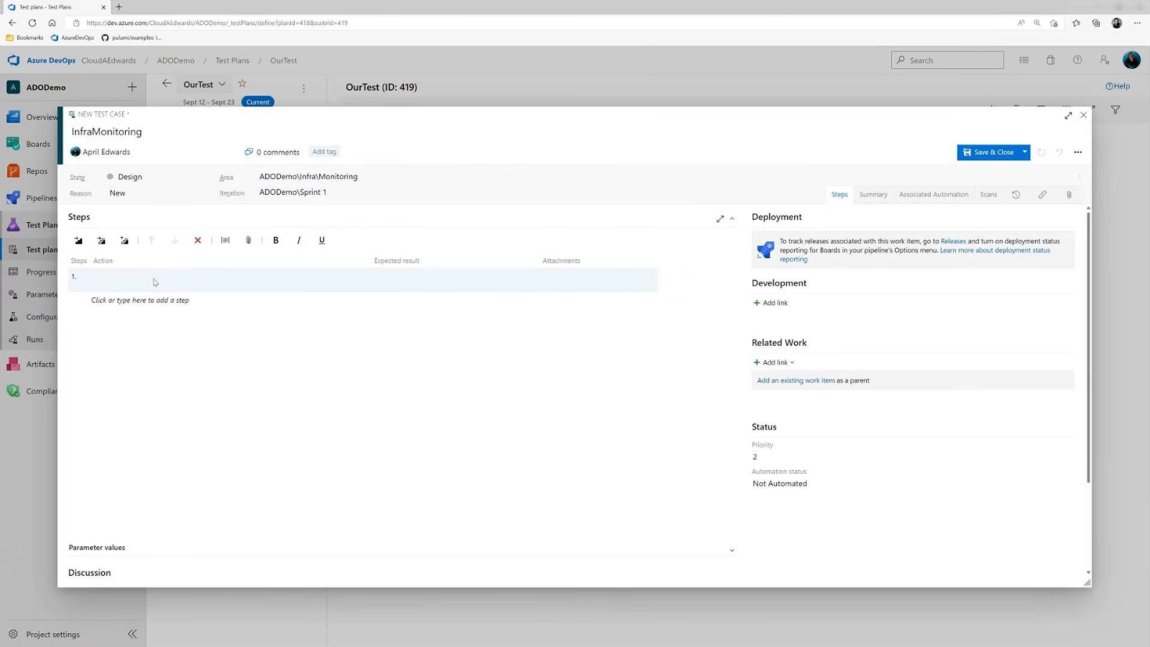
type("Review monitoring")
key("Return")
type("p")
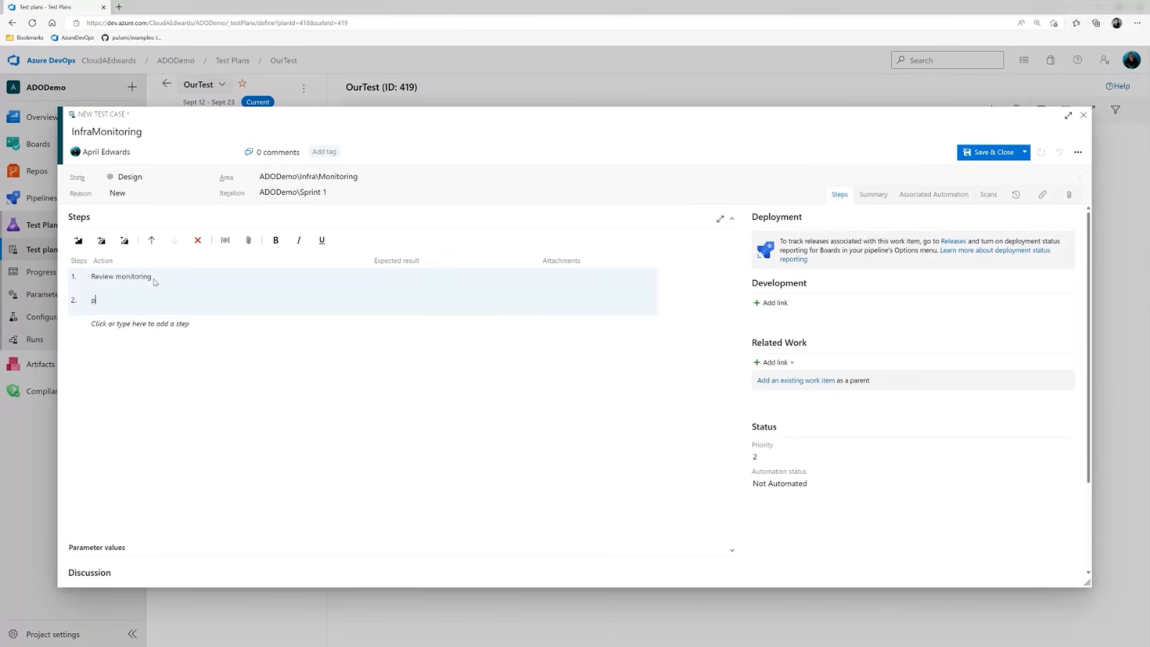
key("BackSpace")
key("BackSpace")
key("BackSpace")
key("BackSpace")
type("Pull monitoring reporting")
- Add the third and fourth test steps: "test with load testing" and "produce reports and compare"
key("Return")
type("test with load to")
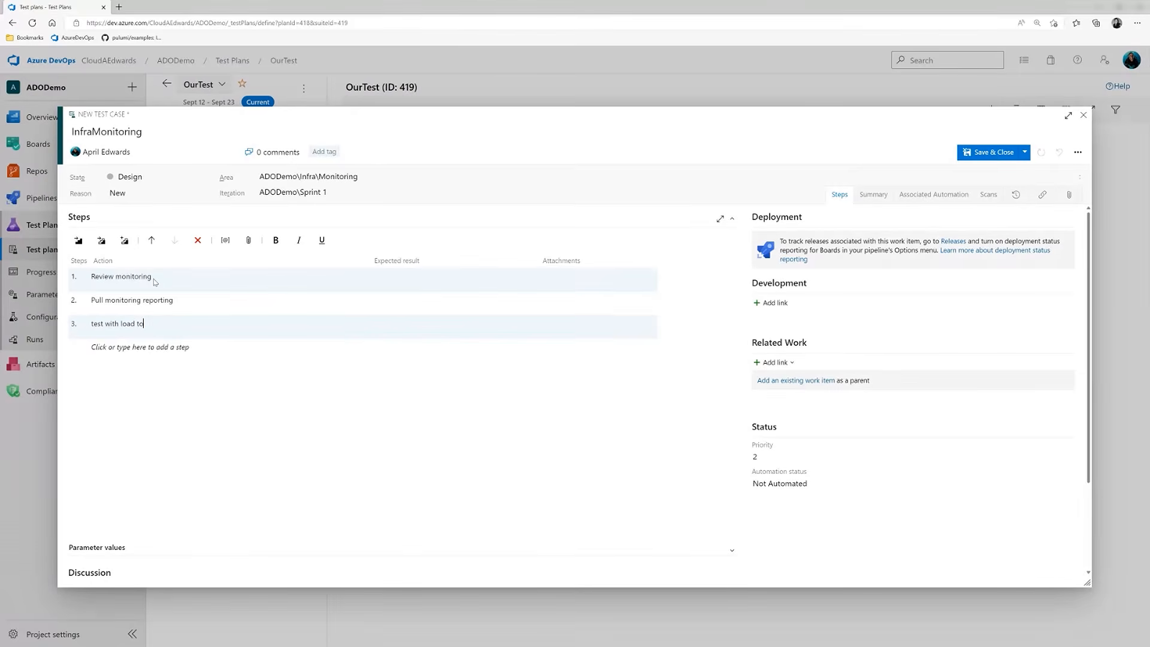
type("asting")
key("Return")
type("pr")
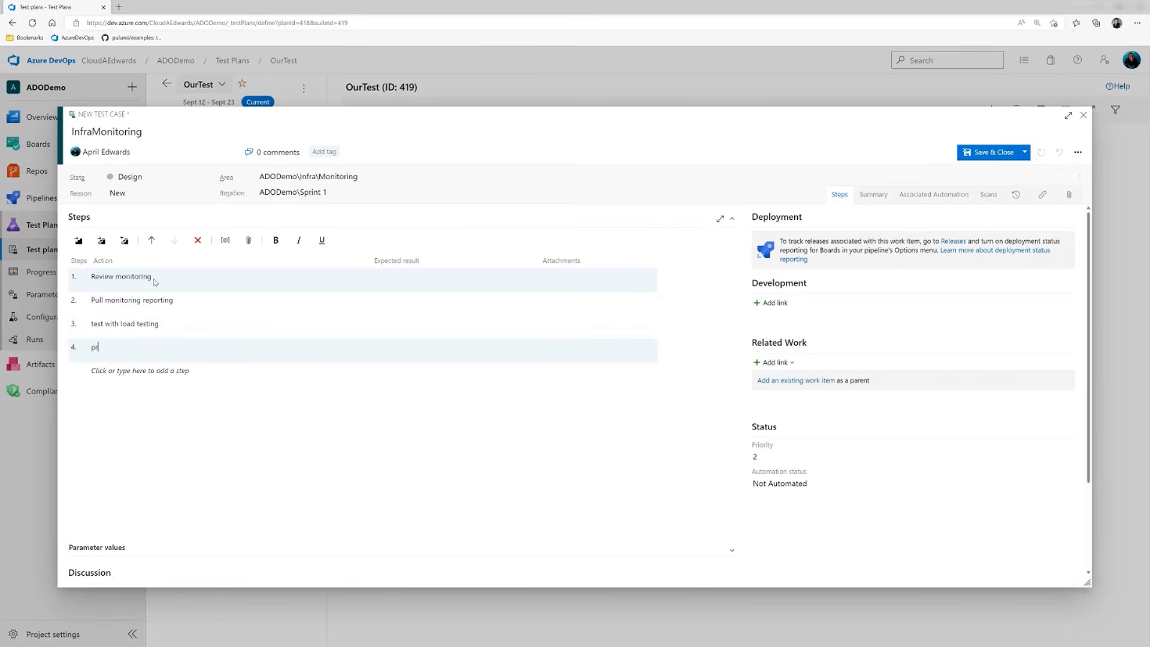
type("oduce reports and compare")
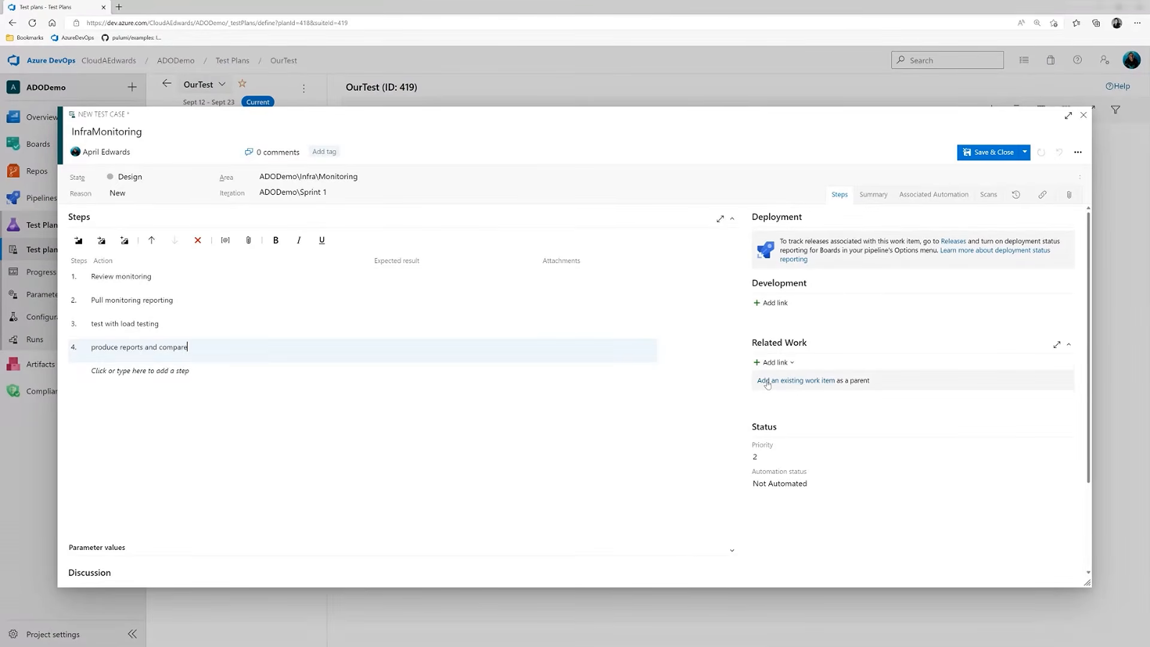
- Link the existing user story 415 "Change in website" to the test case as its parent
left_click(789, 363)
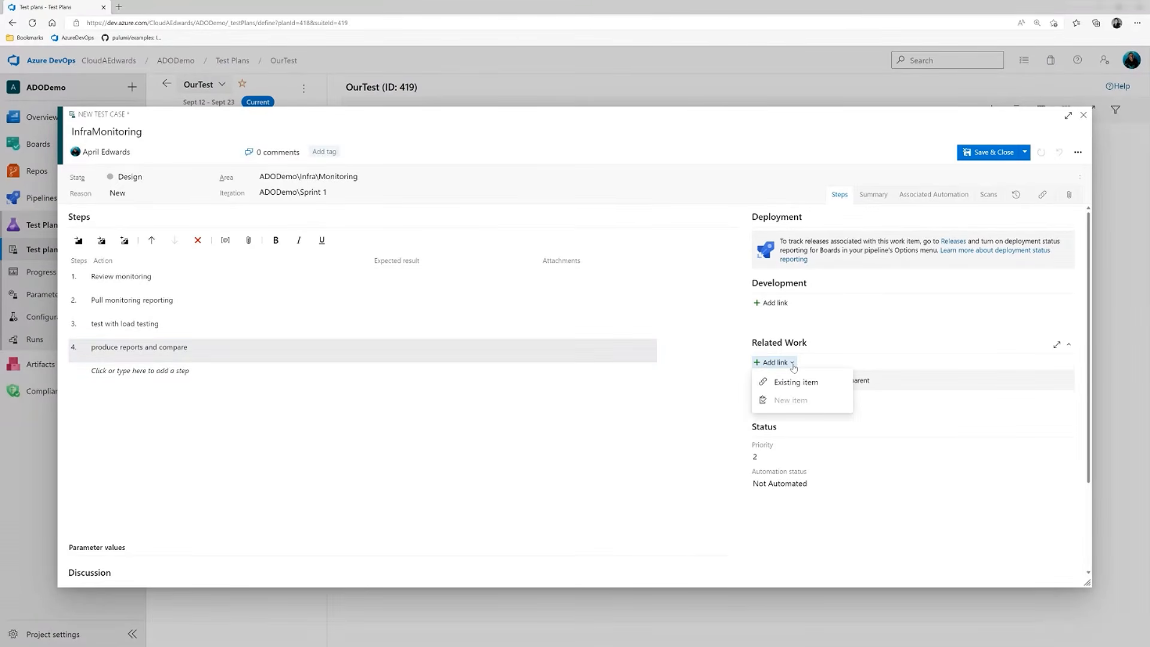
left_click(790, 381)
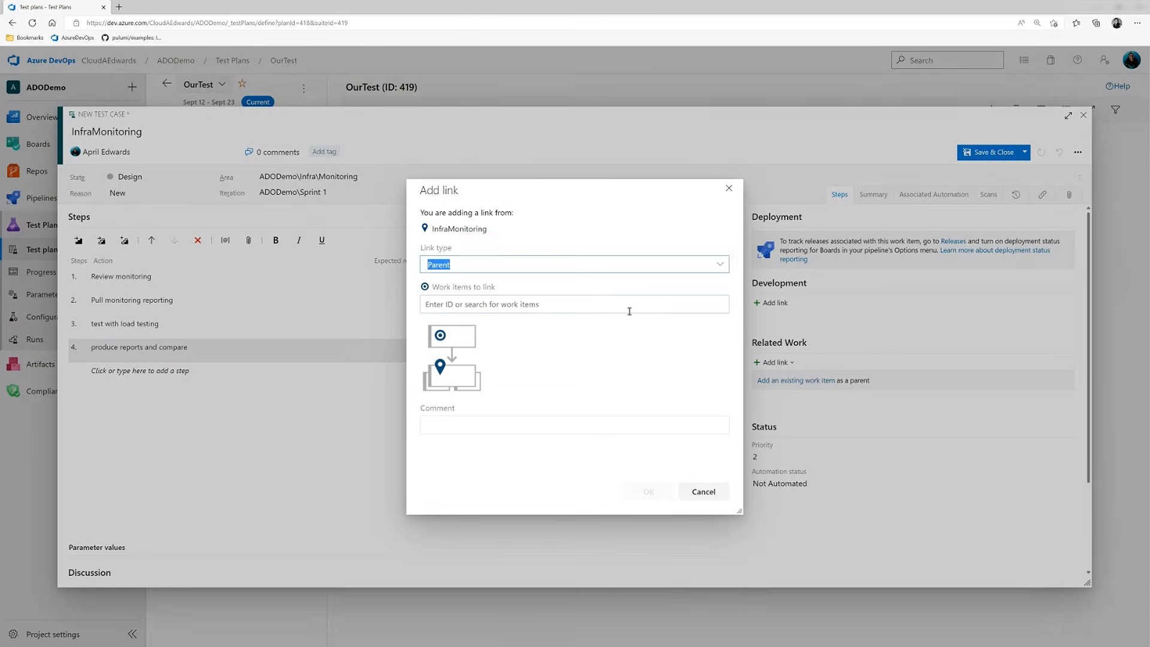
left_click(611, 307)
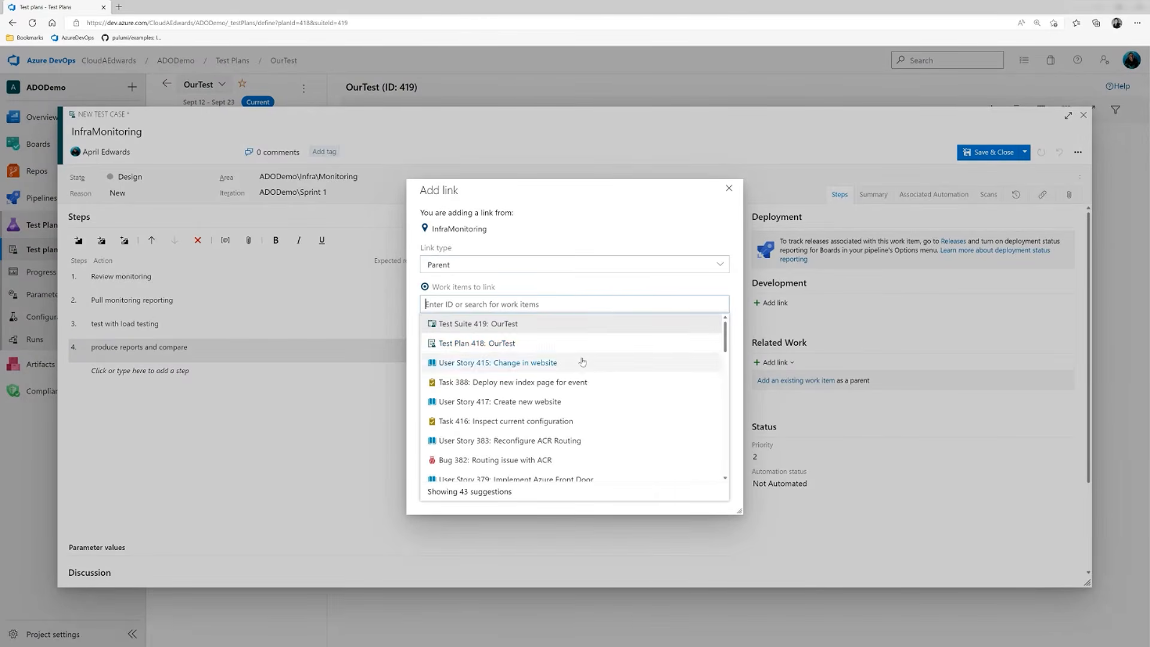
scroll(551, 371, "down", 1)
scroll(546, 357, "up", 1)
left_click(537, 337)
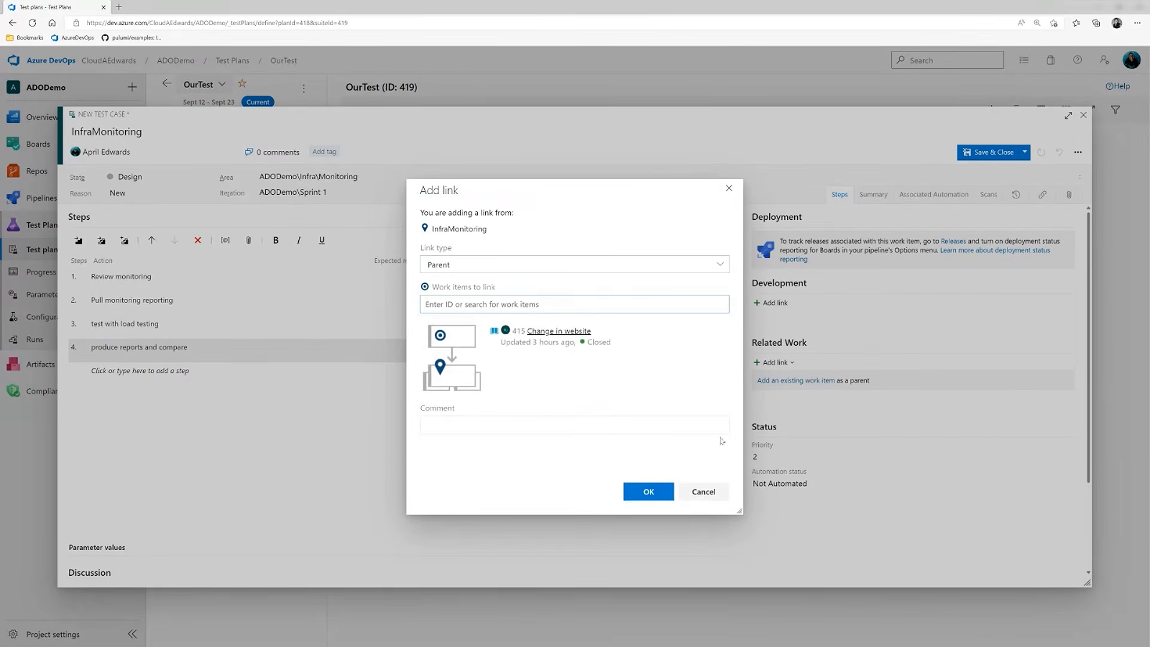
left_click(658, 505)
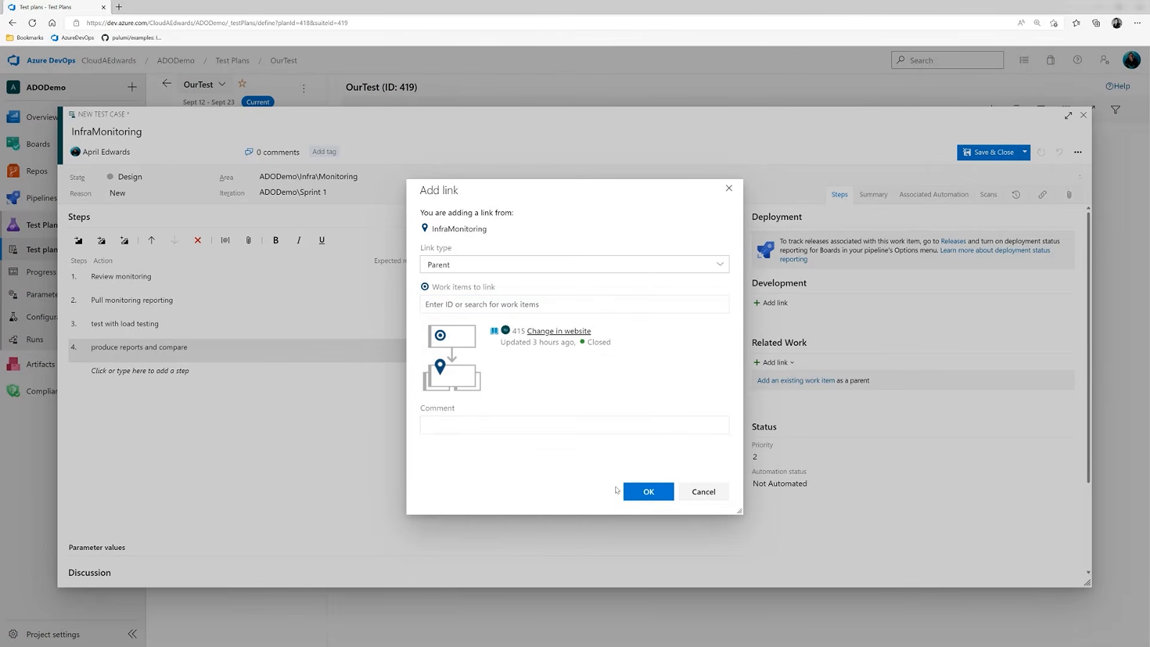
left_click(640, 492)
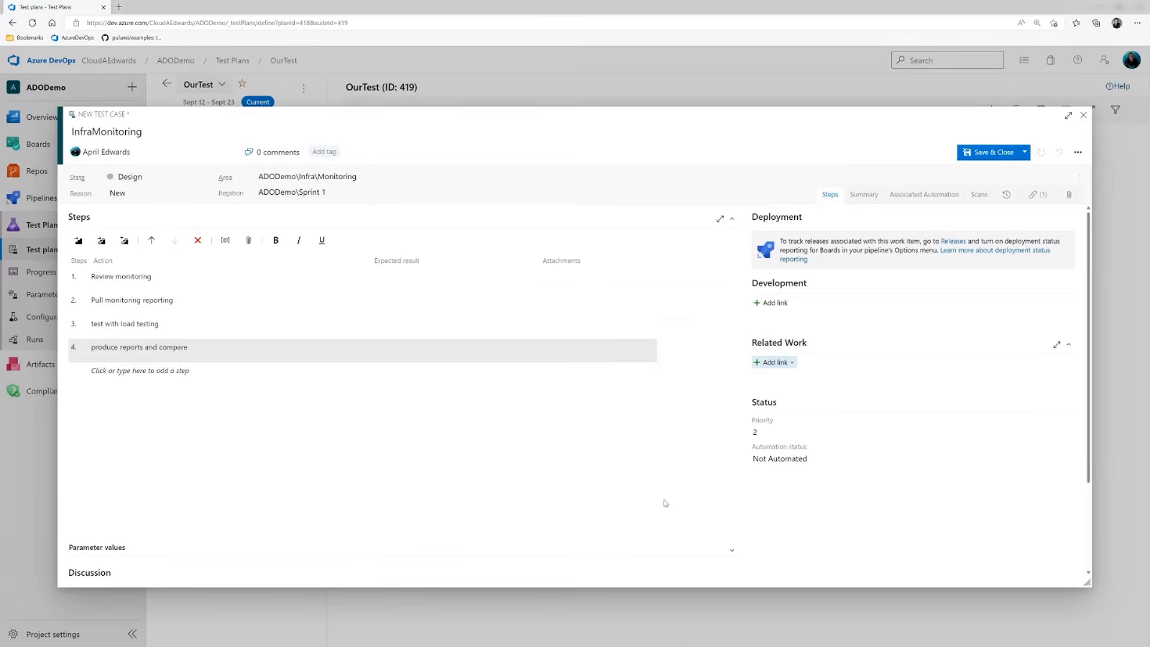
- Look through the link types offered for a development link and close the dialog without adding one
left_click(778, 303)
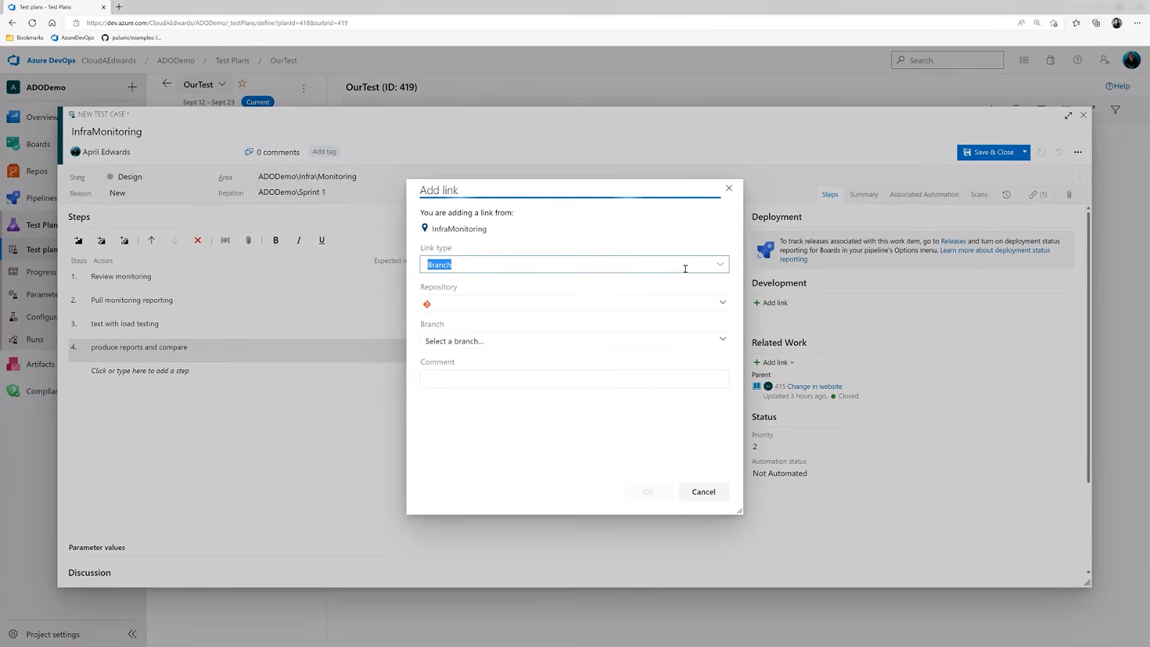
left_click(719, 264)
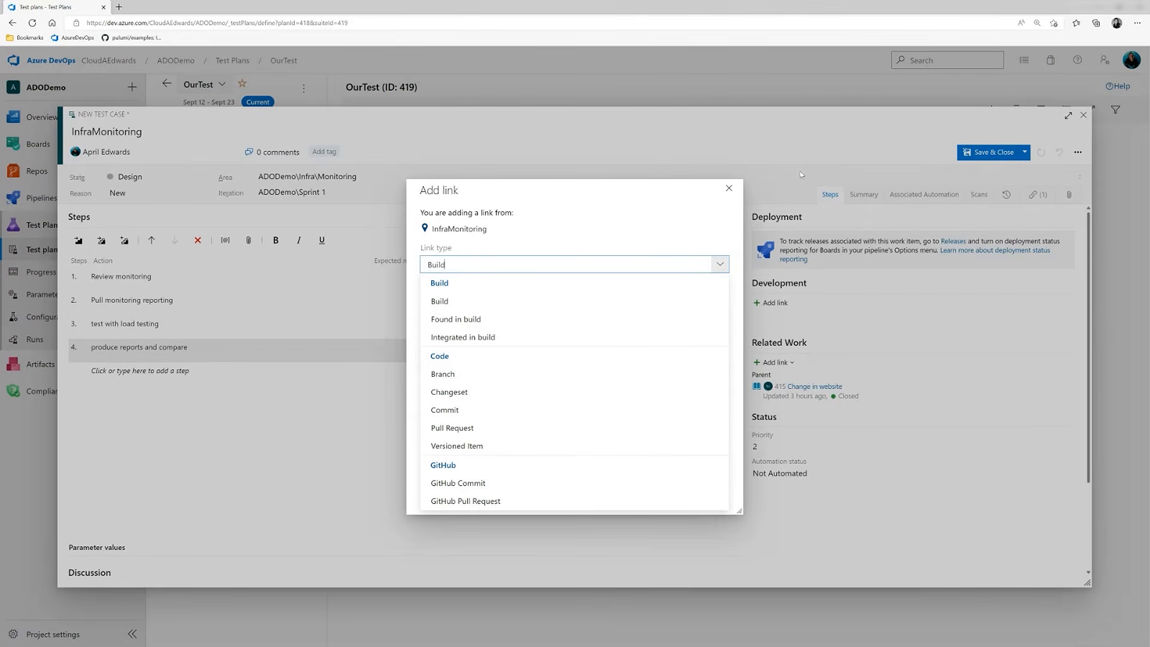
left_click(729, 189)
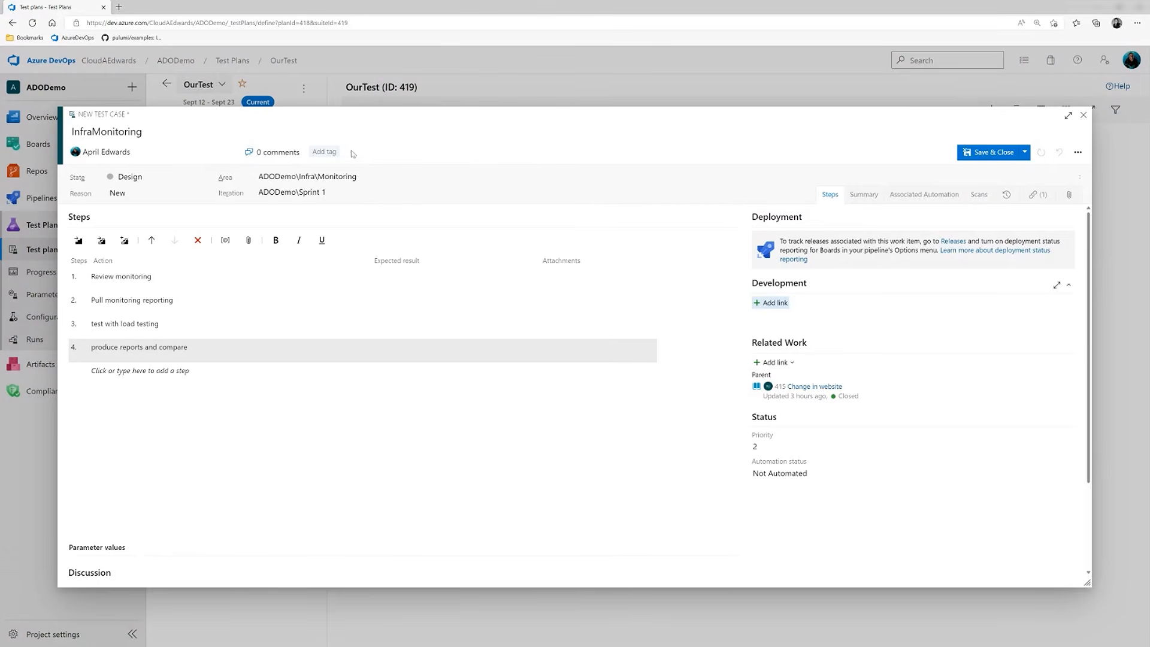
- Tag the InfraMonitoring test case with "testing", save it and close it
left_click(324, 152)
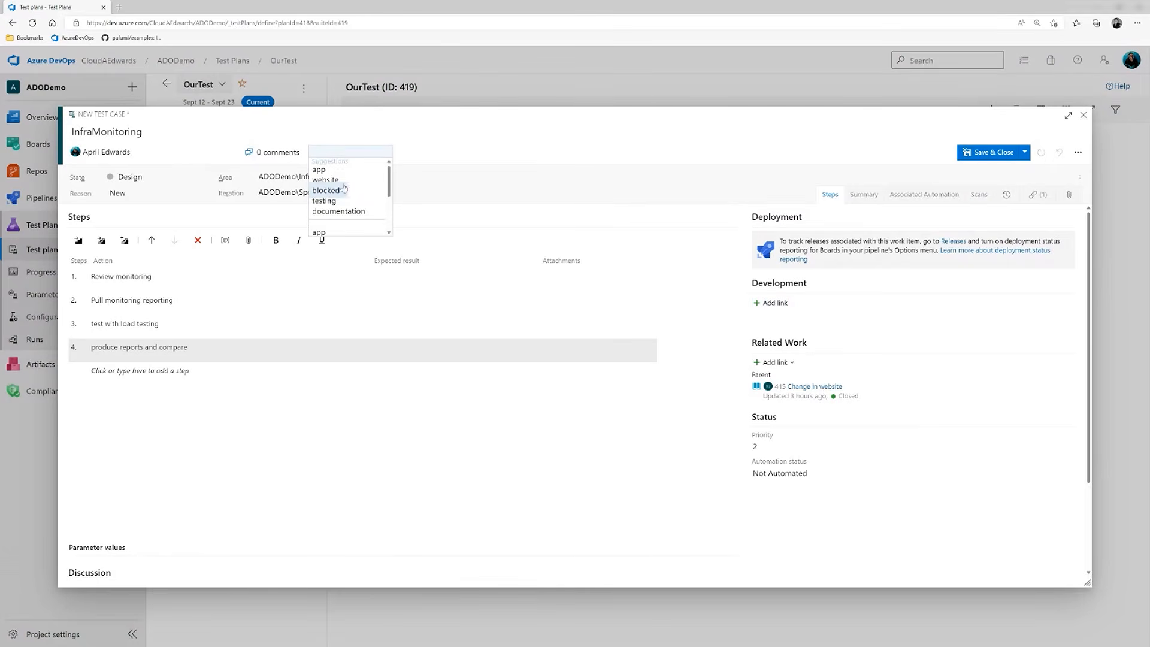
left_click(324, 200)
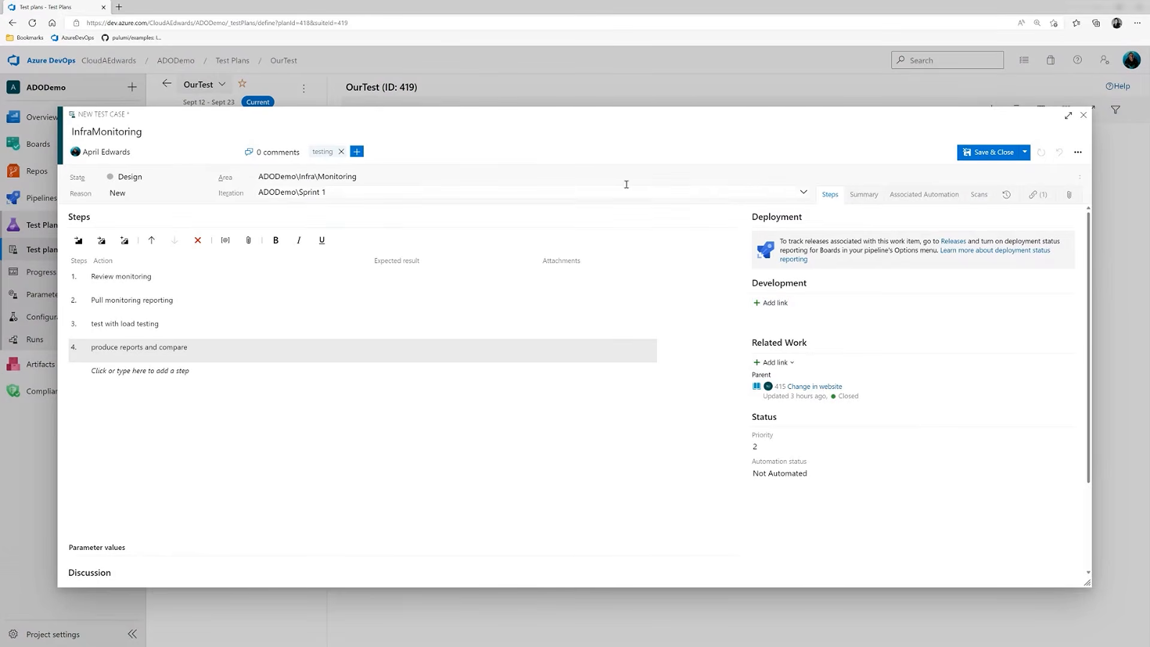
left_click(996, 154)
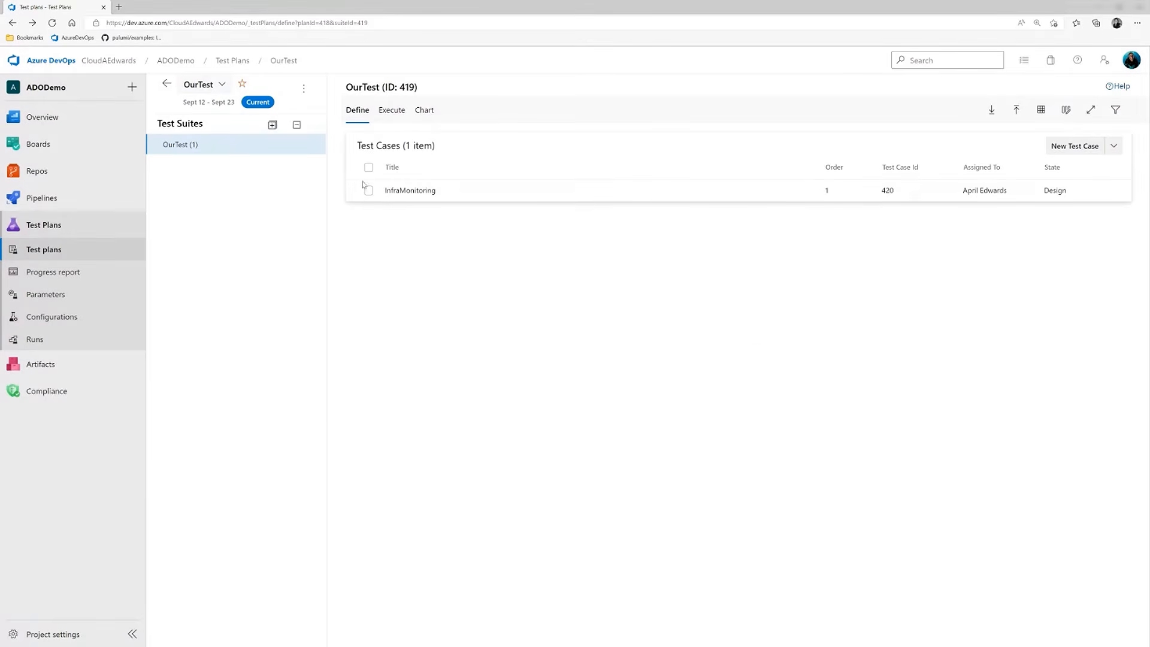
- Assign a second tester to run all tests in the OurTest suite and have an invitation email sent to the testers
left_click(315, 143)
mouse_move(297, 169)
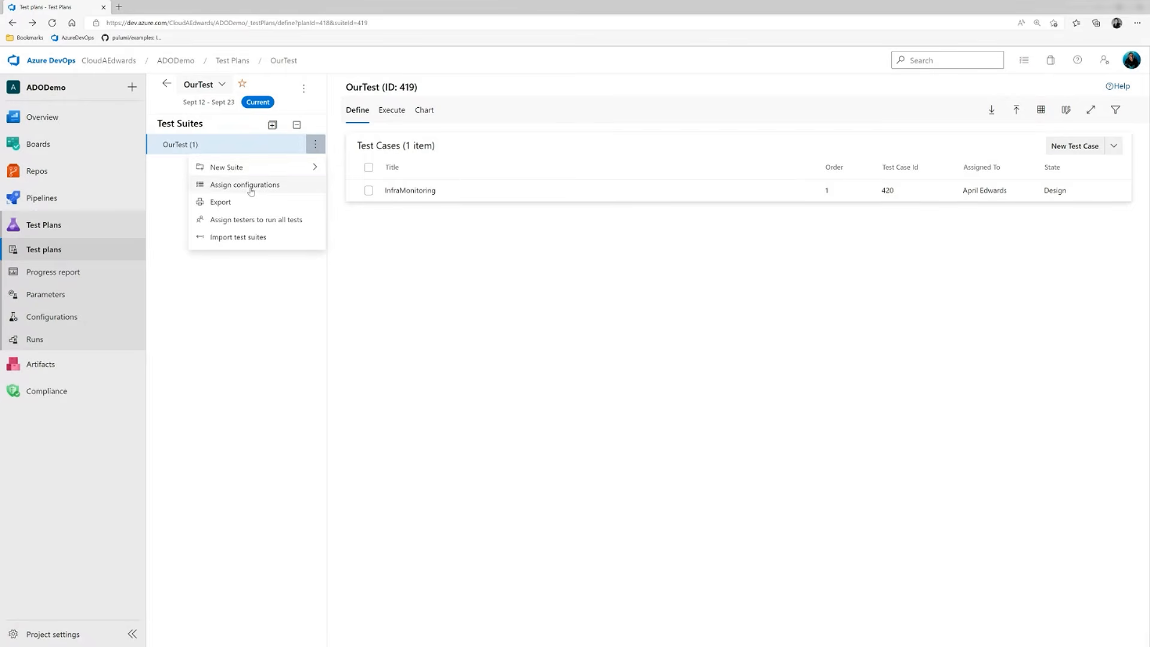
left_click(257, 220)
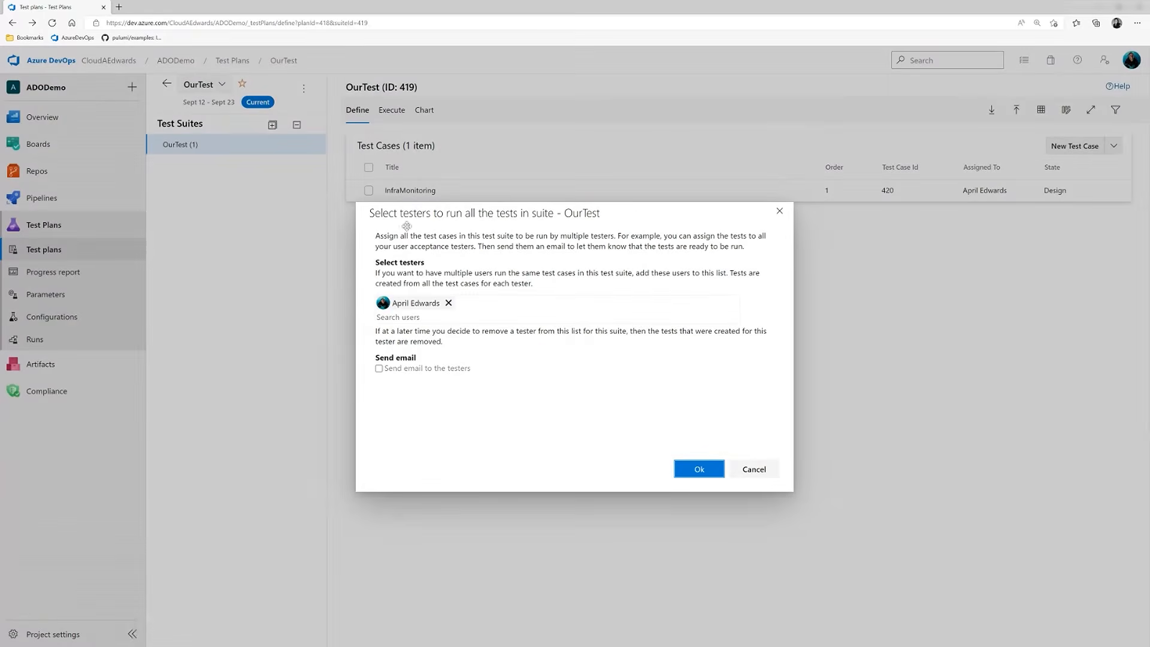
left_click(401, 319)
type("nan")
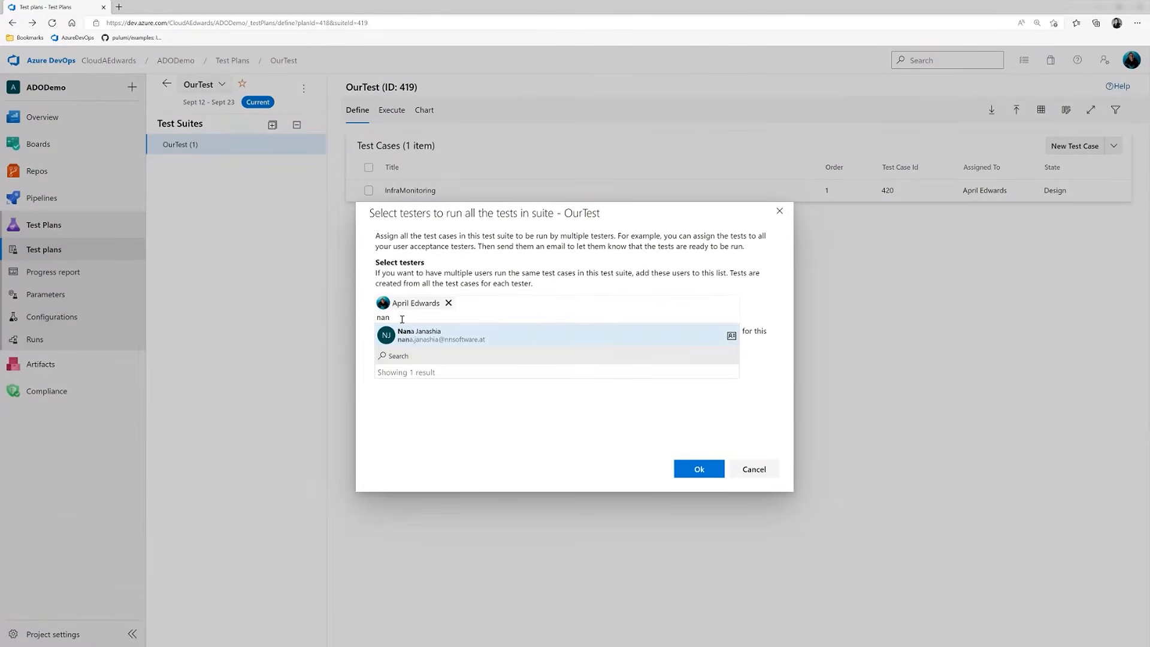
key("Return")
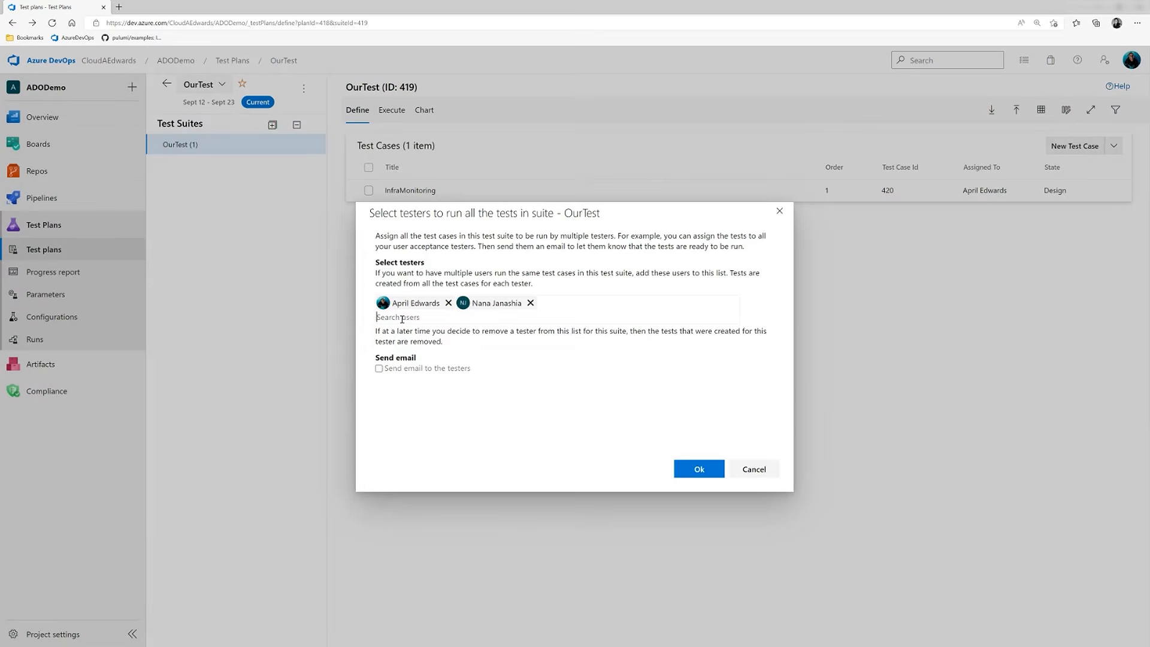
left_click(437, 368)
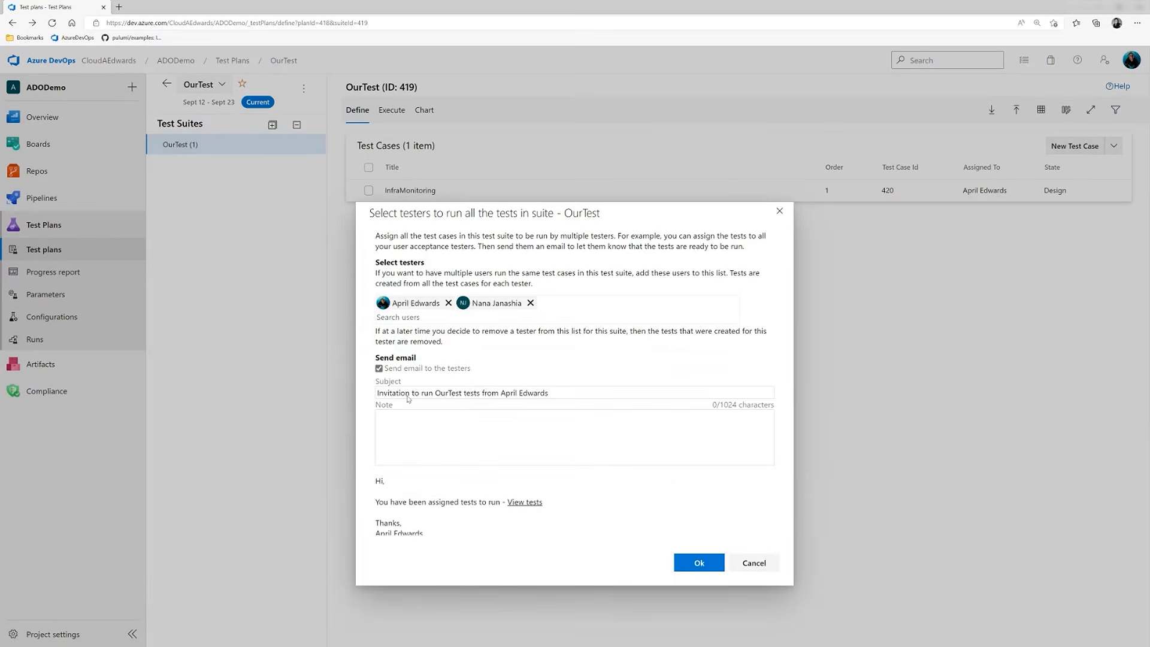
left_click(699, 564)
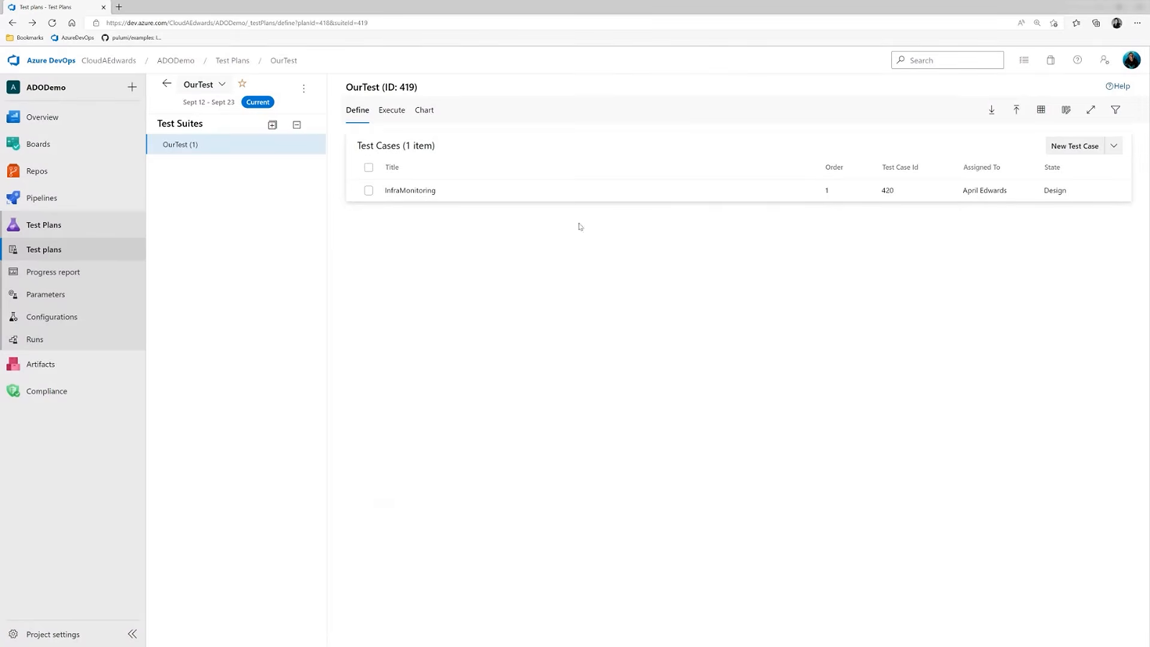
- Create a query-based suite under OurTest from the query for Microsoft.TestCaseCategory work items under the ADODemo area path, running the query first
left_click(402, 192)
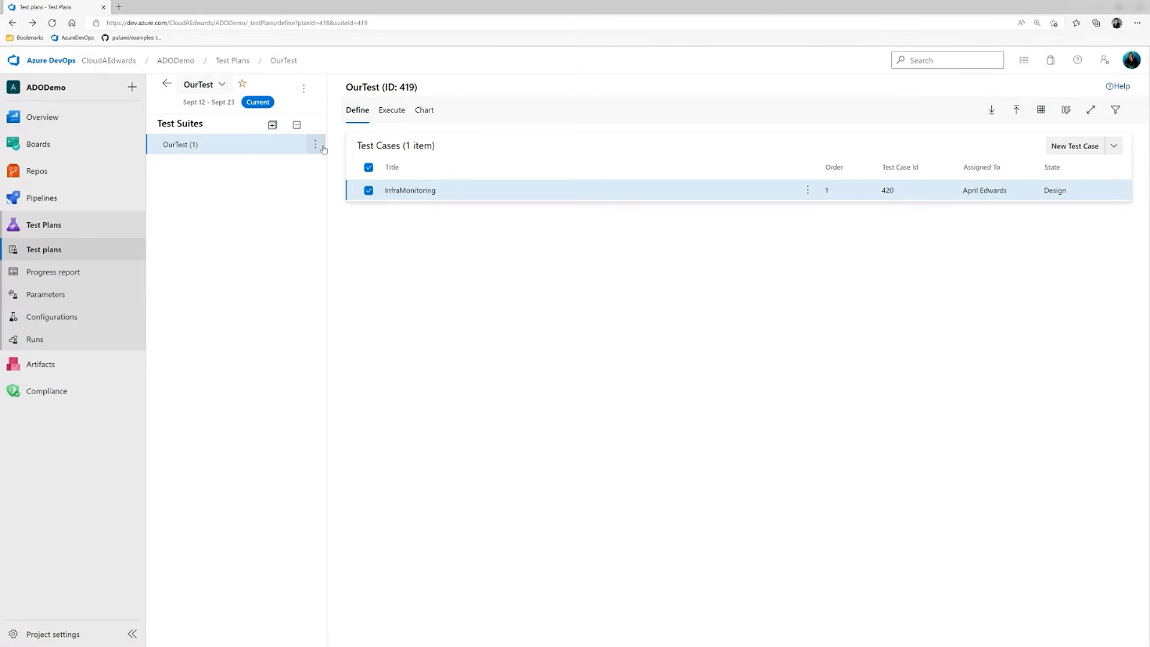
left_click(315, 145)
mouse_move(299, 172)
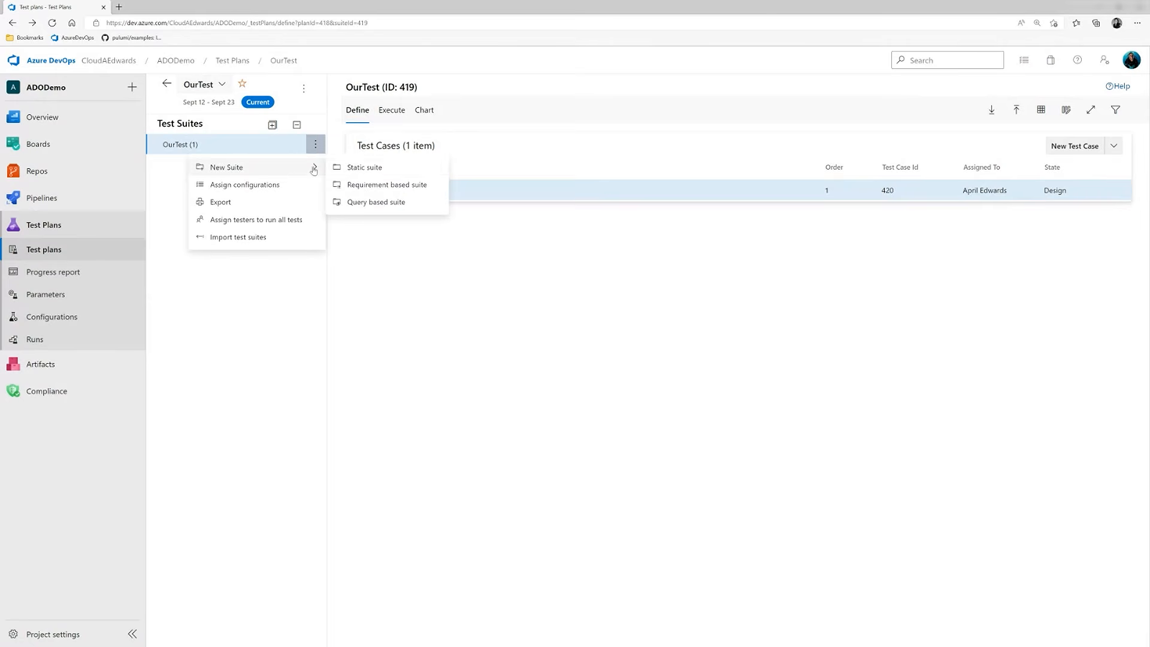
left_click(348, 204)
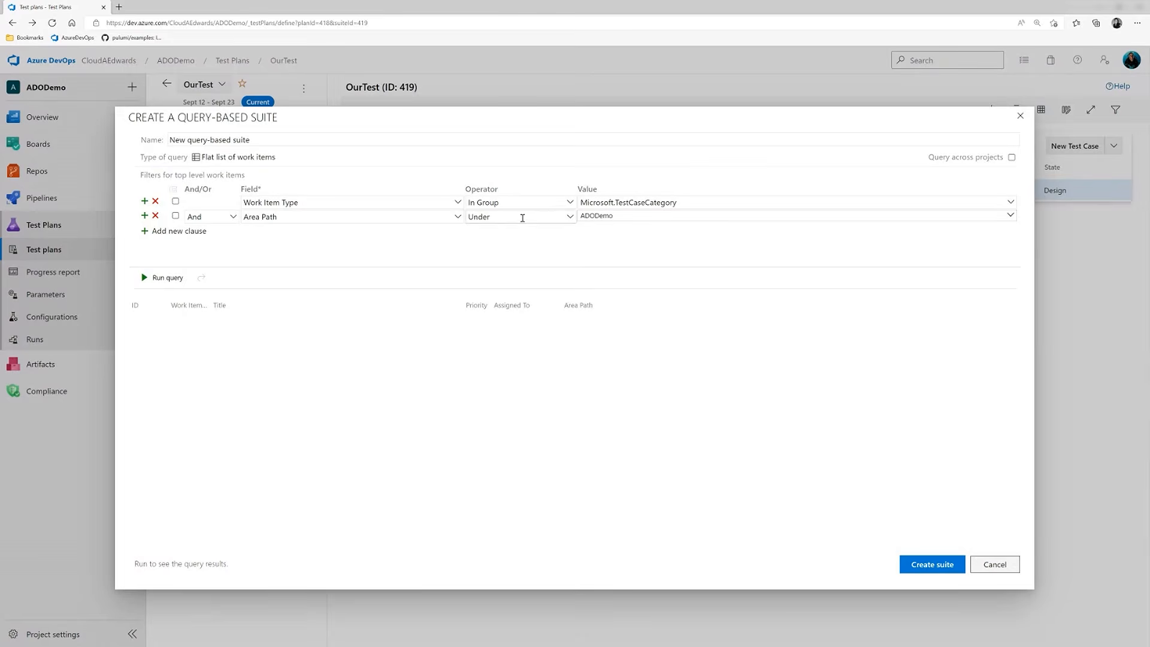
left_click(168, 282)
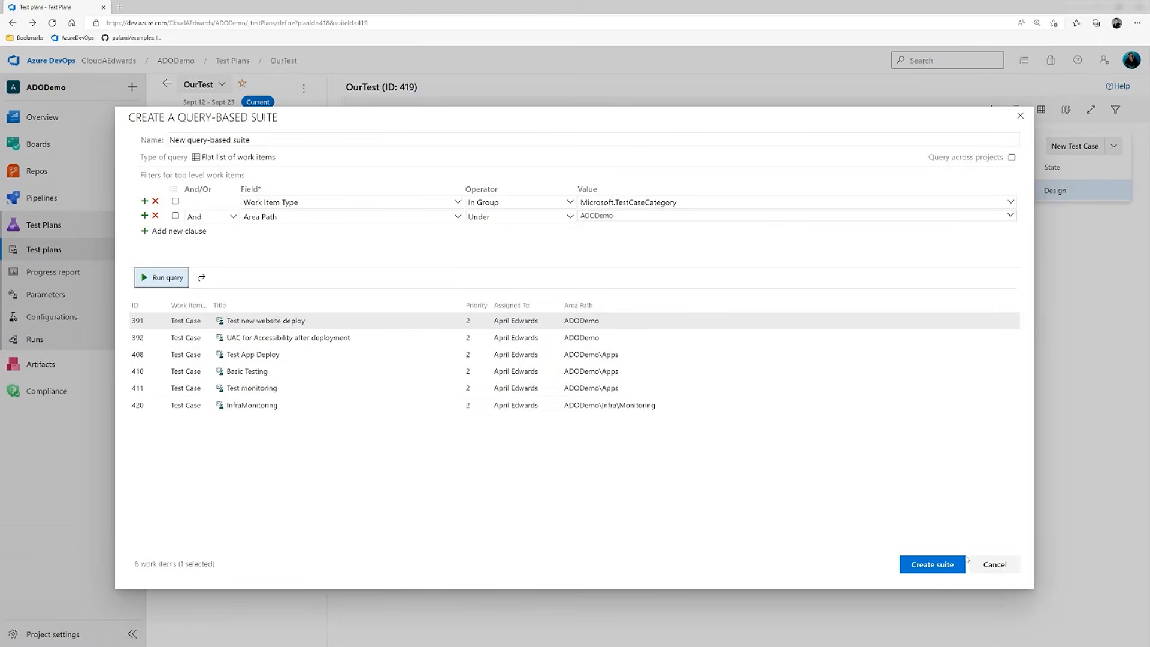
left_click(938, 567)
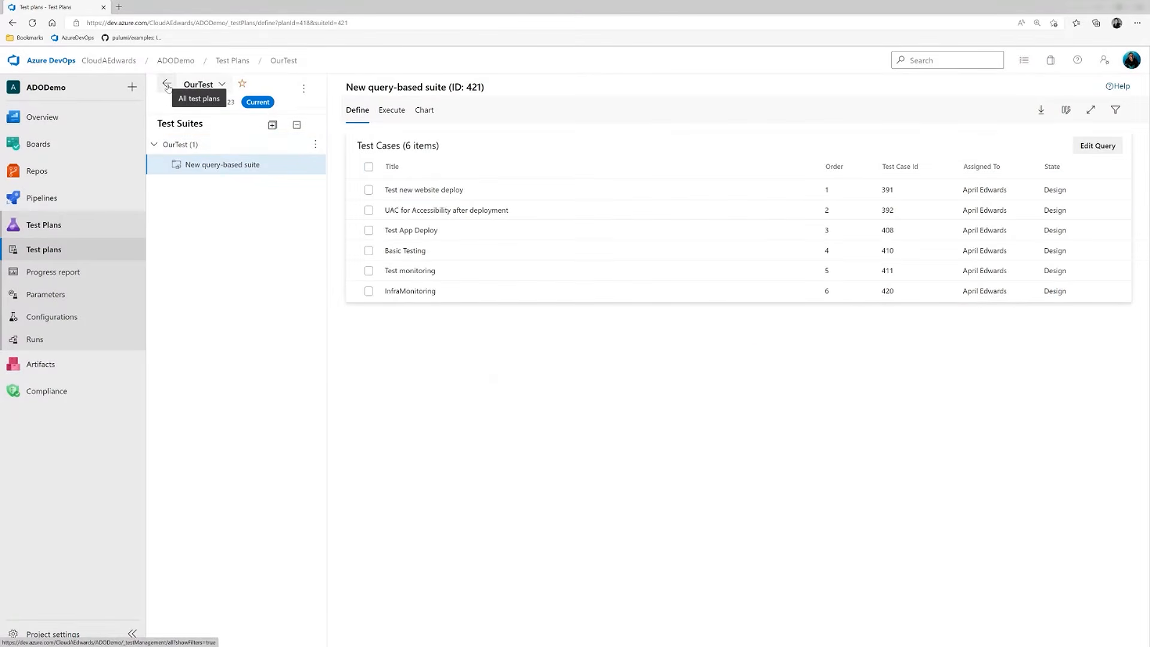
- Return to all test plans, open Sprint 1 Testing and review the execution outcomes and charts of the "Reconfigure website layout" suite
left_click(167, 85)
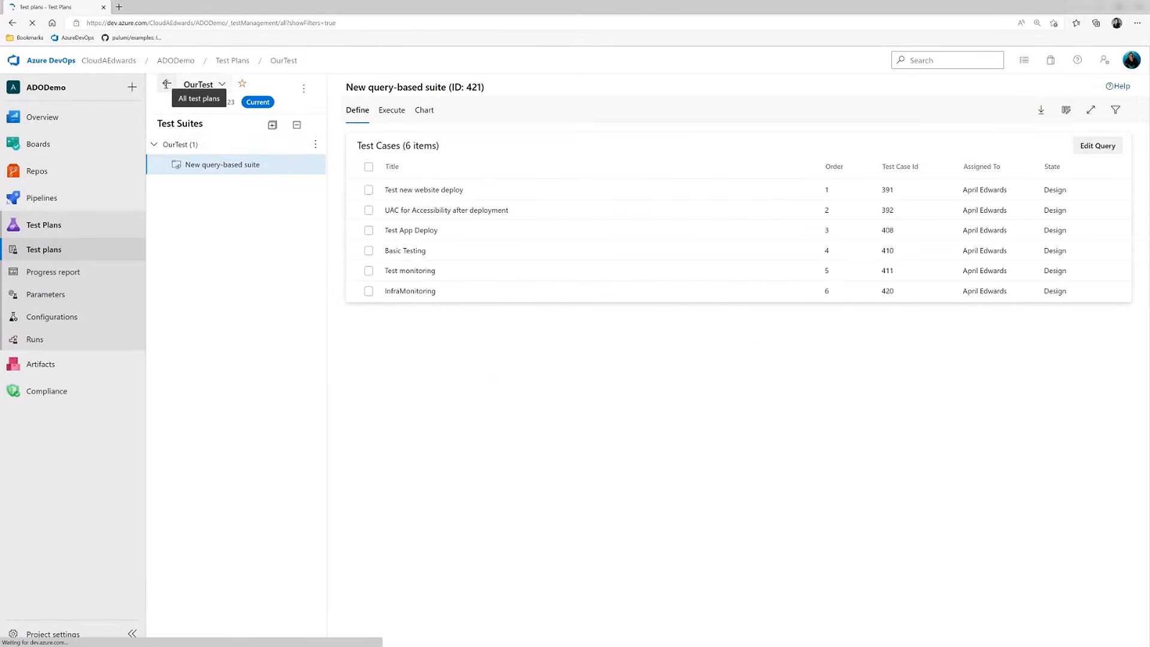
left_click(215, 198)
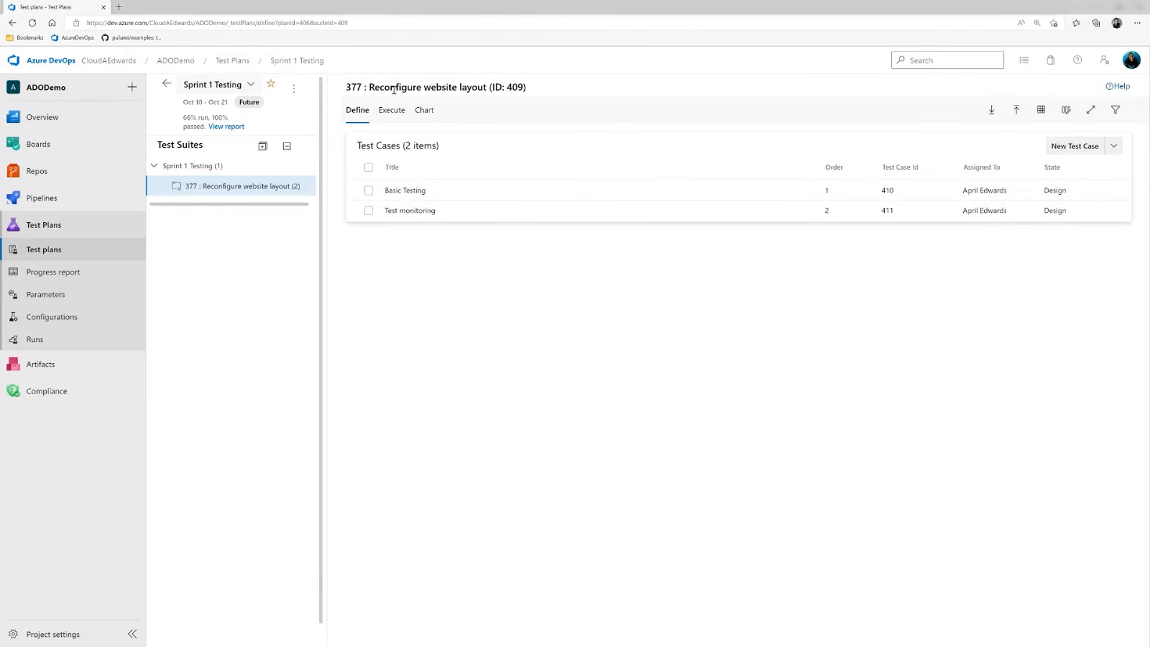
left_click(394, 113)
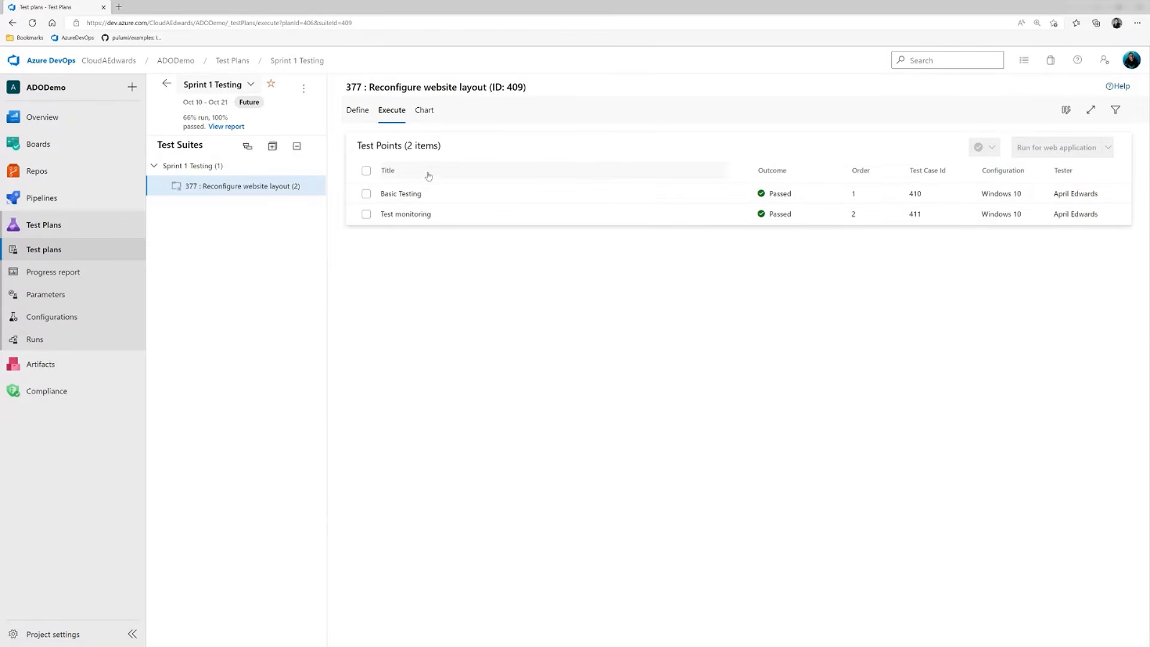
left_click(425, 112)
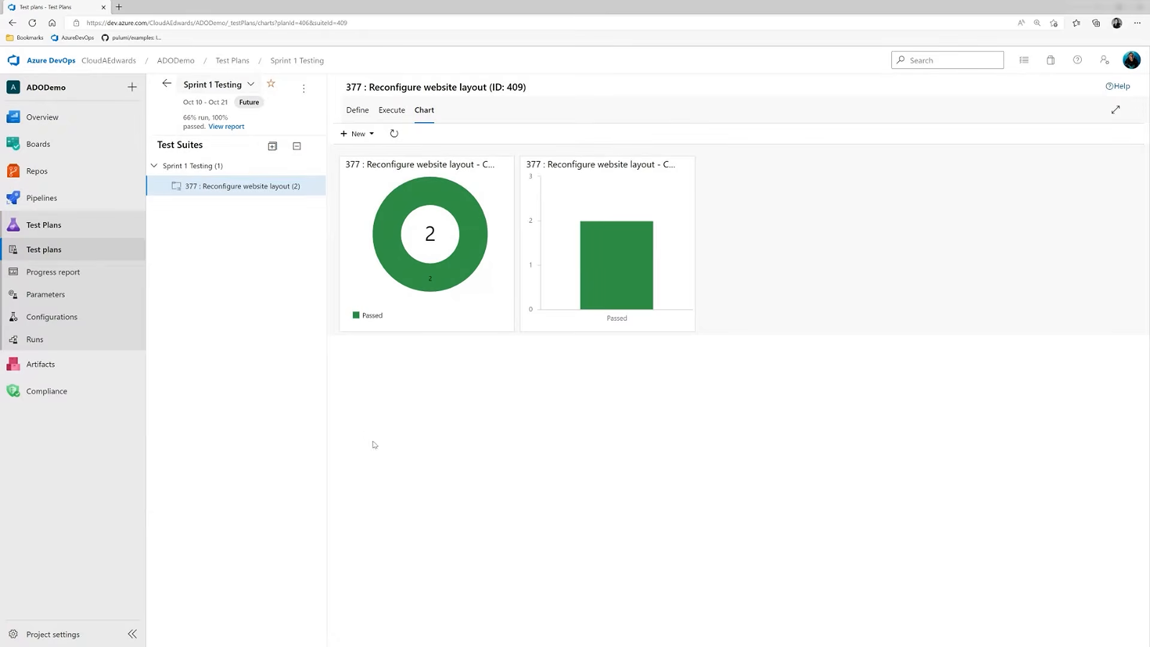
- Open the test plans' progress report and inspect the daily values in the outcome trend for Sprint 1 Testing
left_click(30, 272)
right_click(30, 273)
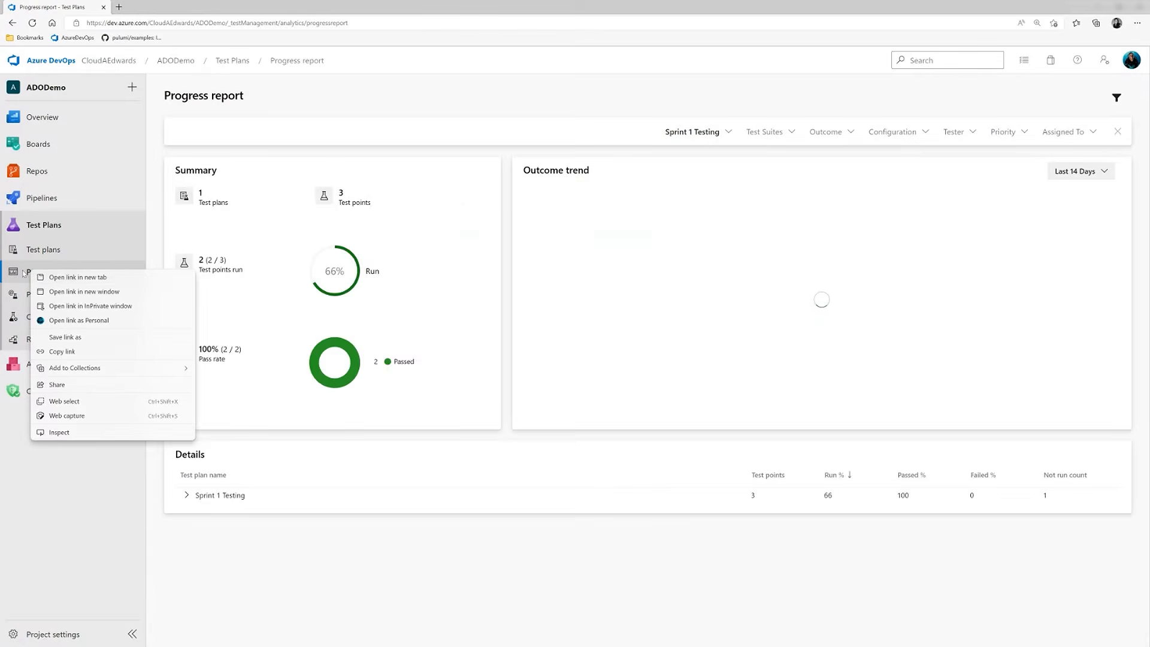
left_click(24, 272)
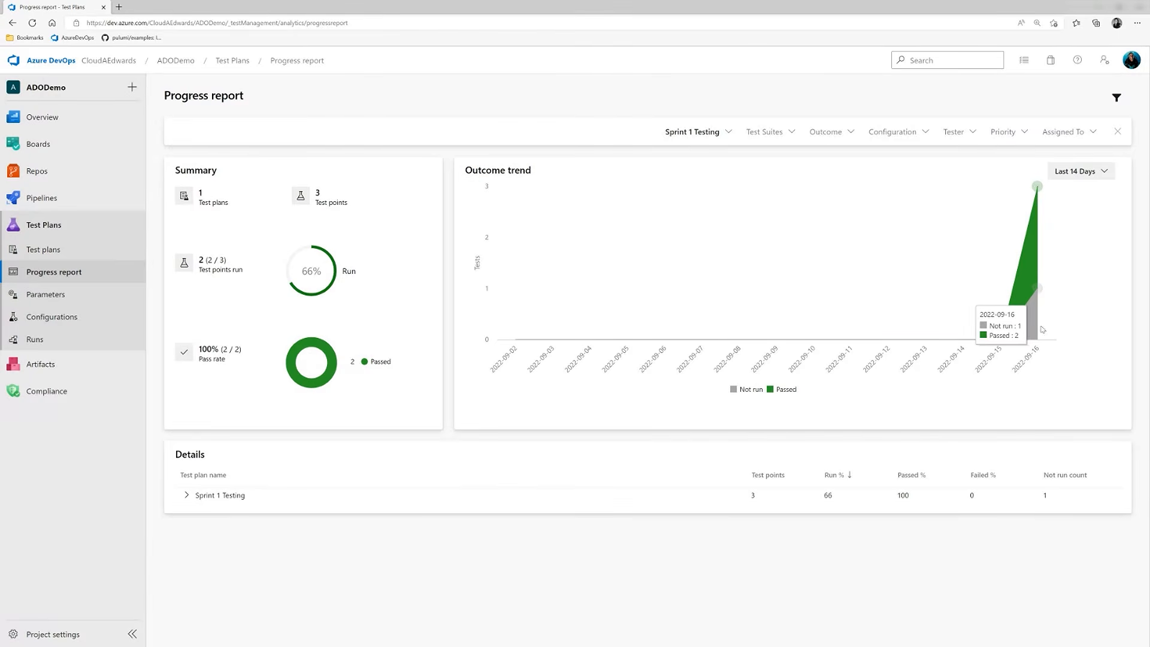
mouse_move(1031, 333)
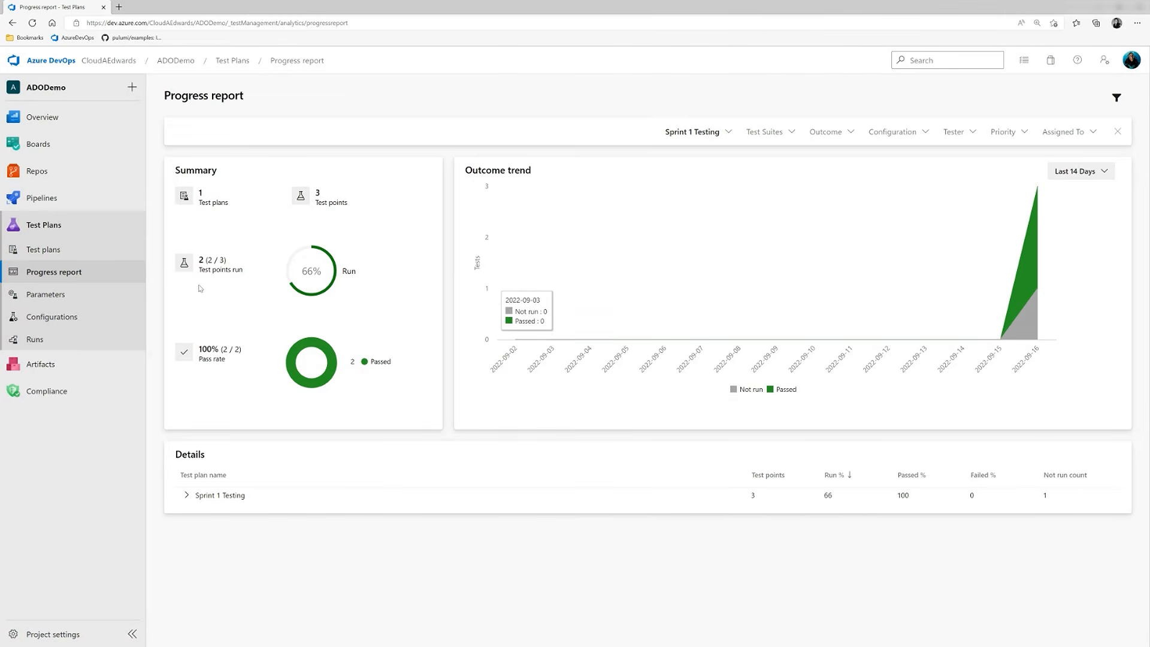
- Look through the test parameters, the Windows 10 test configuration and the recent test runs
left_click(52, 295)
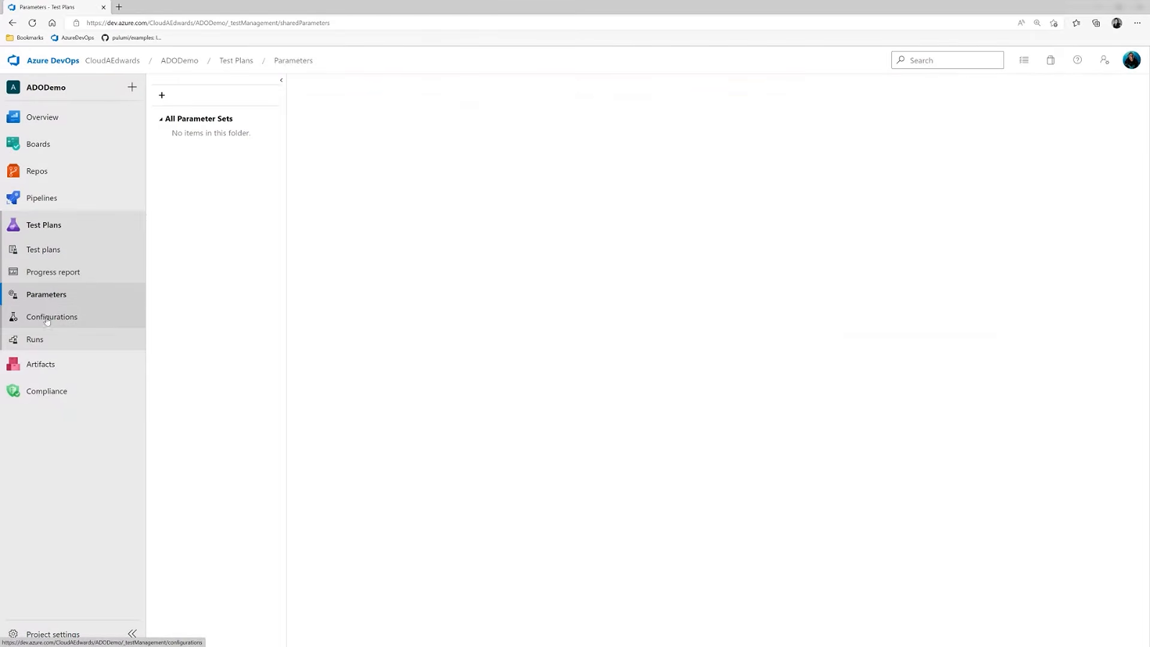
left_click(48, 318)
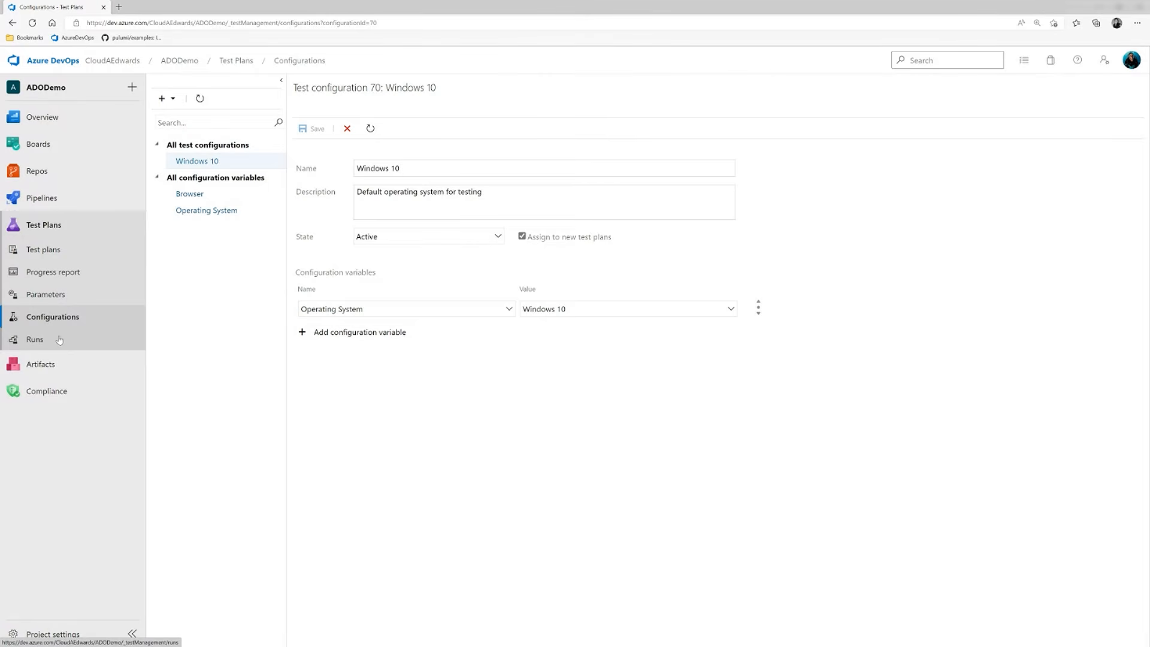
left_click(40, 343)
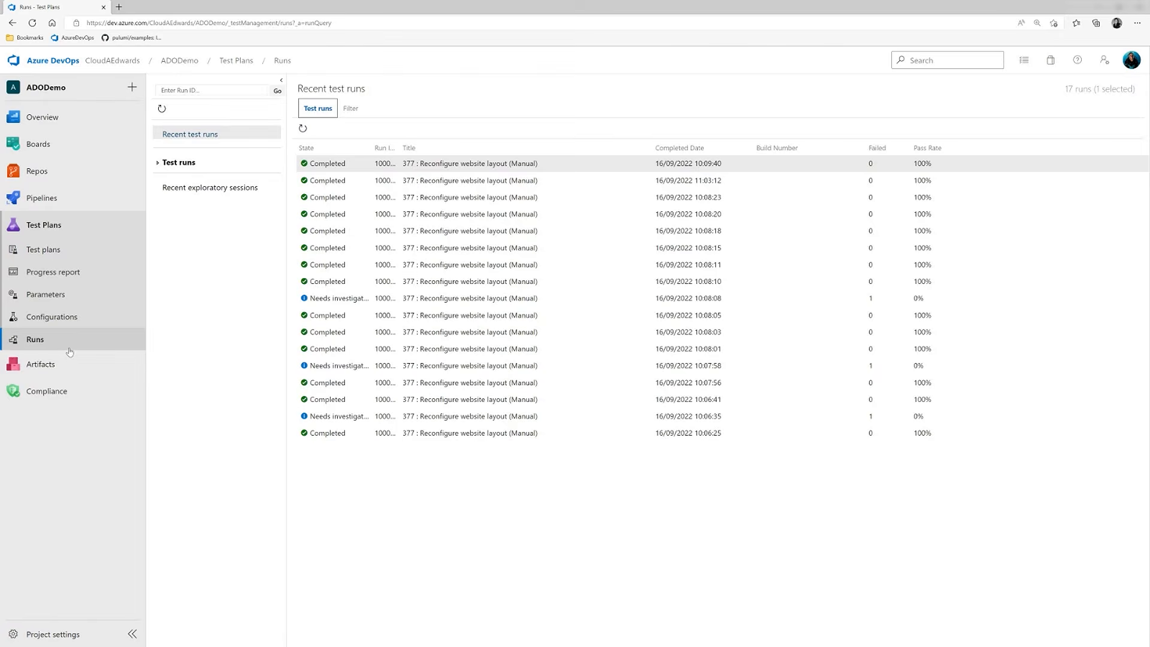
- Open the ADODemo repository under Component Governance, examine the CVE-2019-11358 alert's details and return to the main branch alerts
left_click(52, 401)
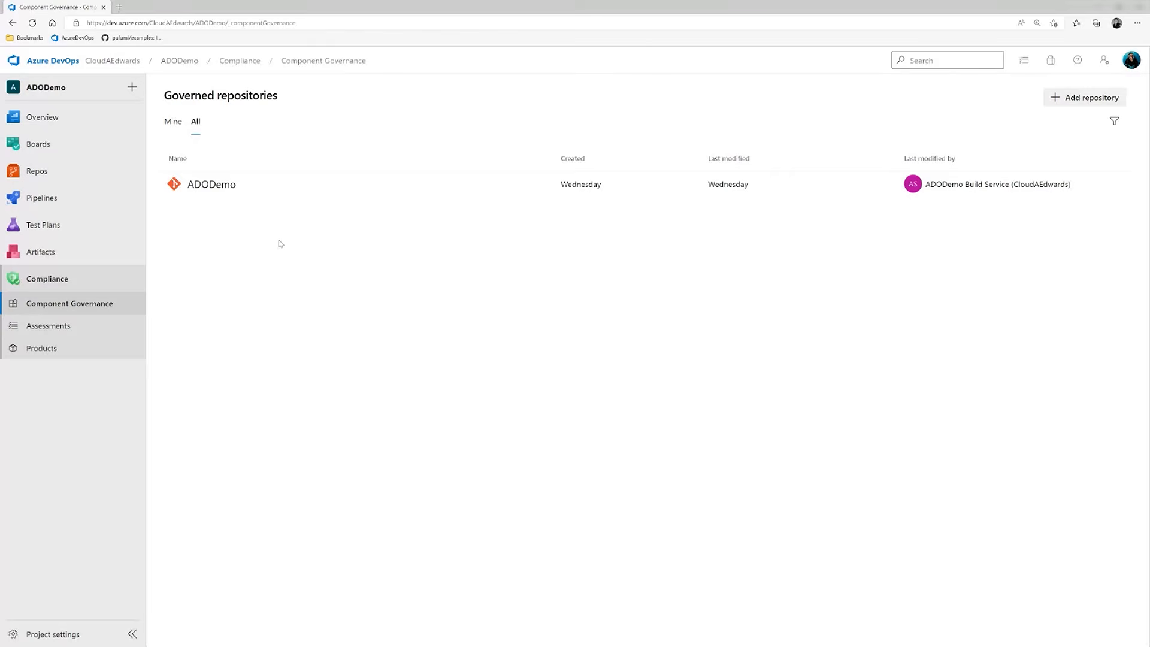
left_click(225, 190)
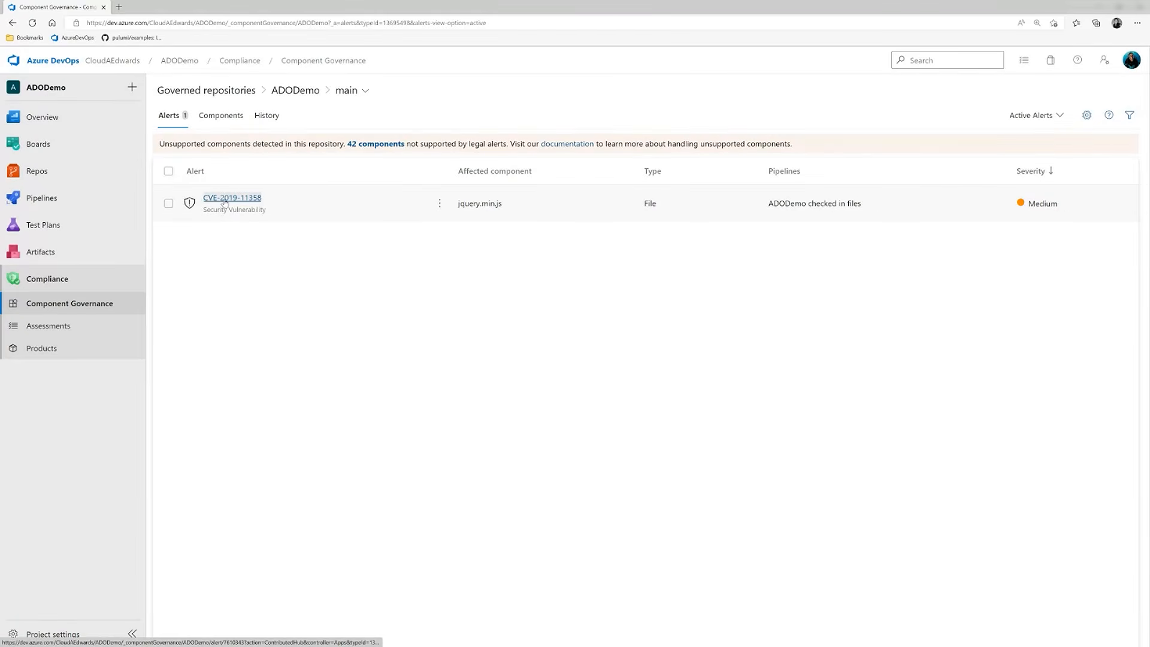
left_click(225, 202)
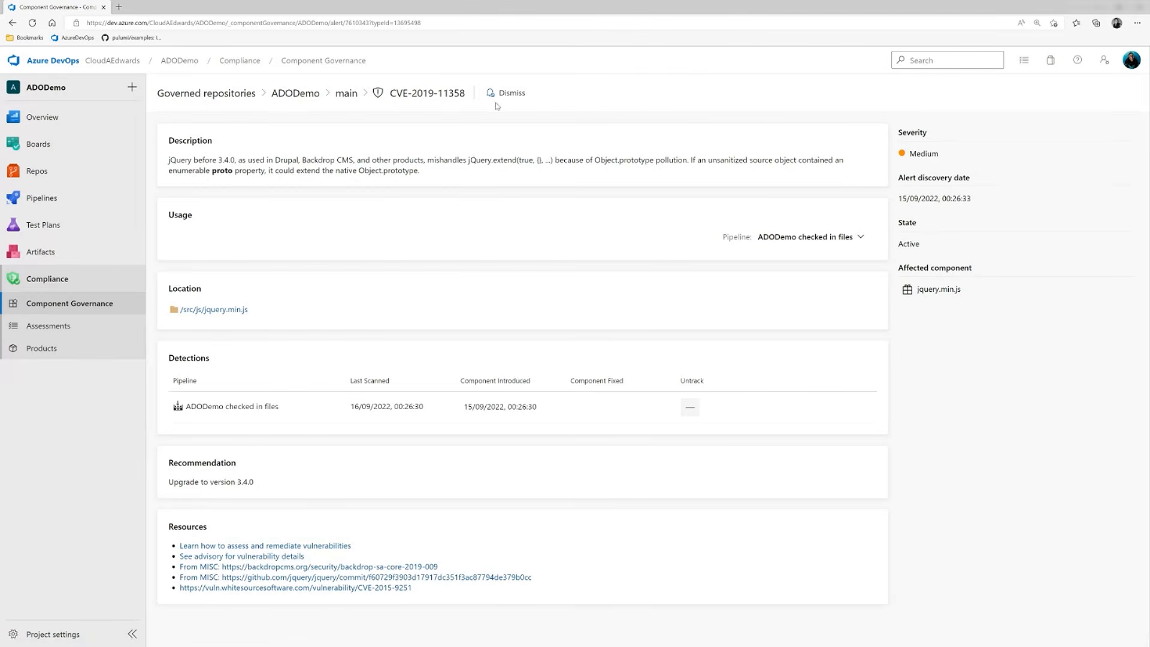
left_click(346, 95)
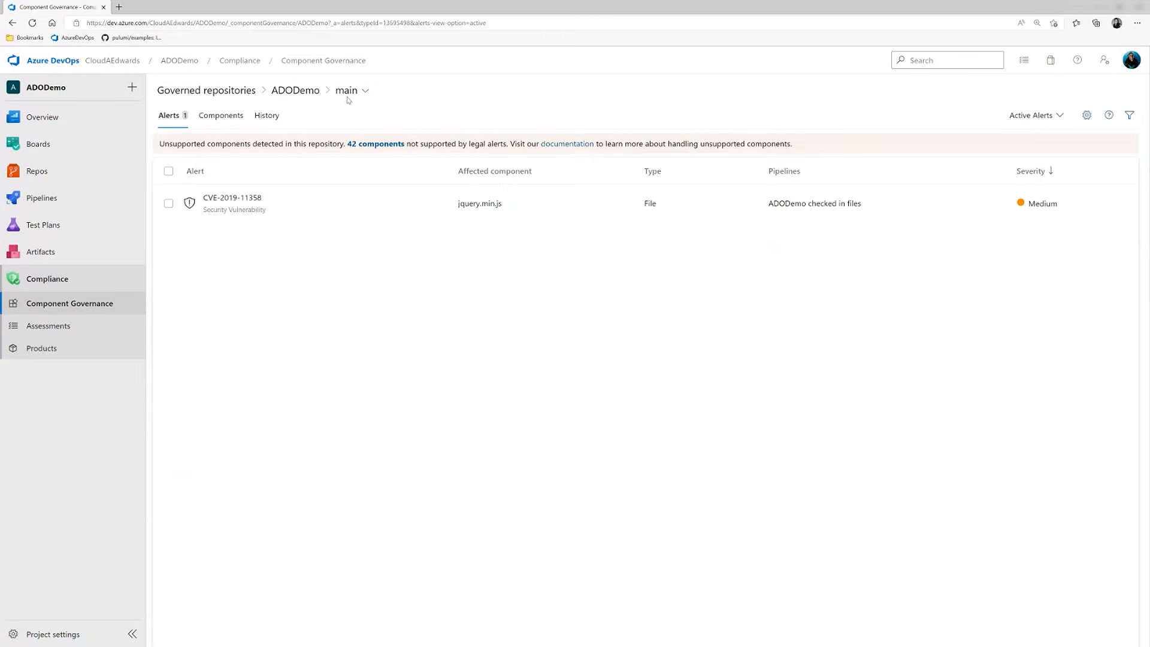
- Review the detected components and the scan history of the ADODemo main branch
left_click(219, 117)
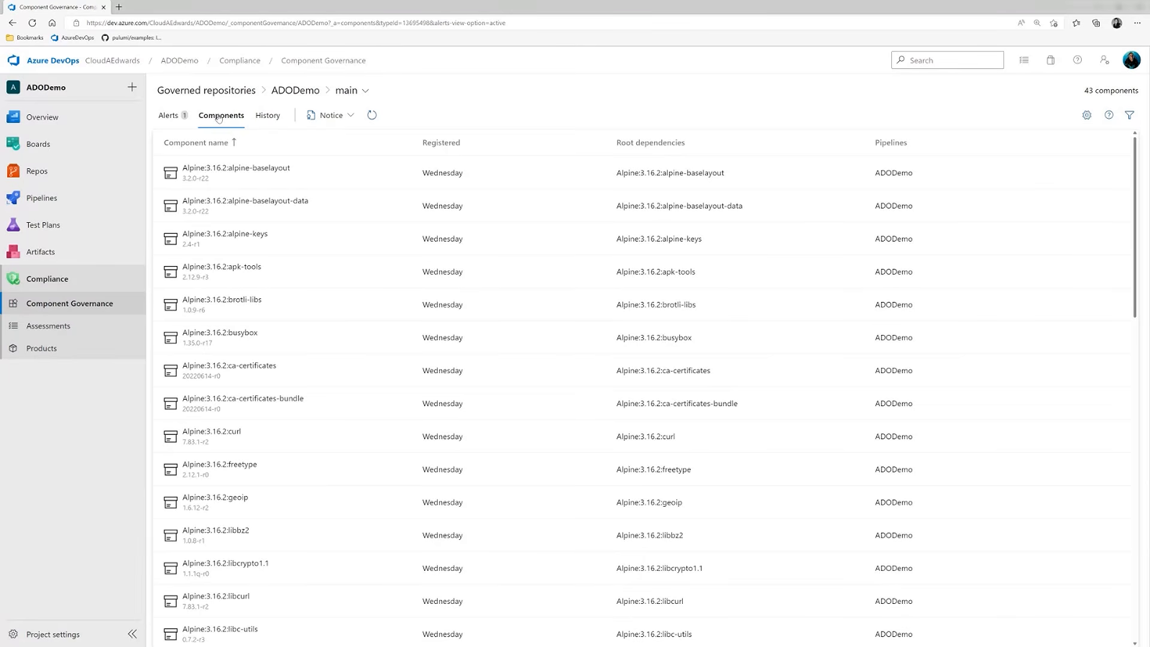
left_click(266, 121)
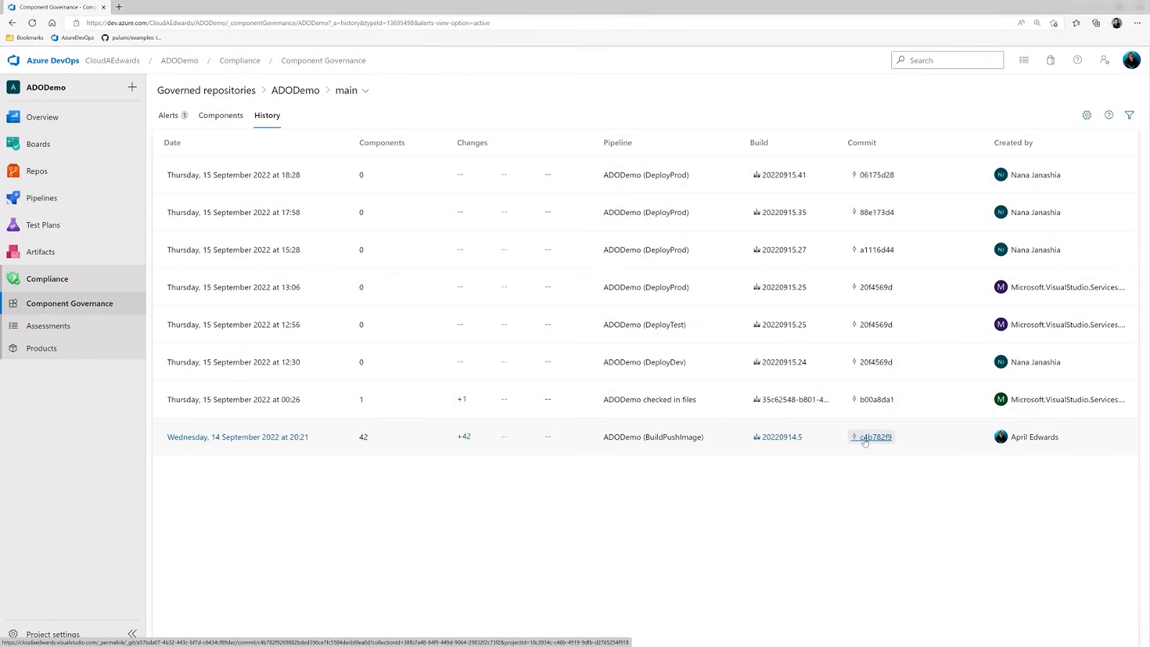
- View the compliance assessments and products, check the new-service registration page in Service Tree, and go back to the project's overview summary
left_click(70, 331)
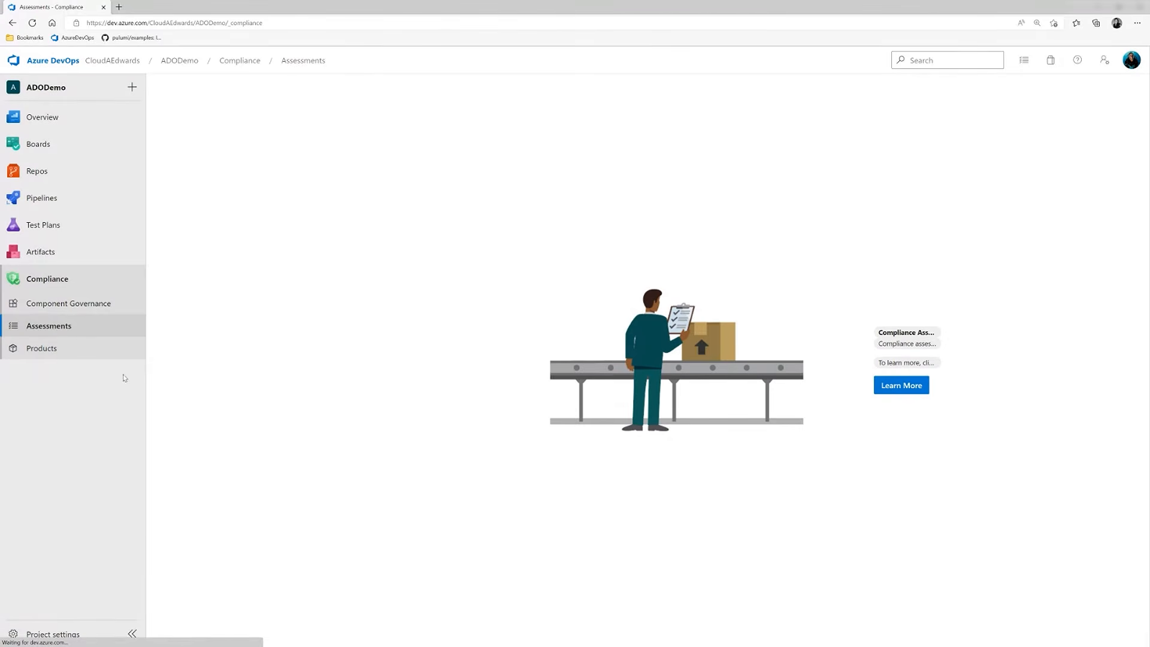
left_click(57, 351)
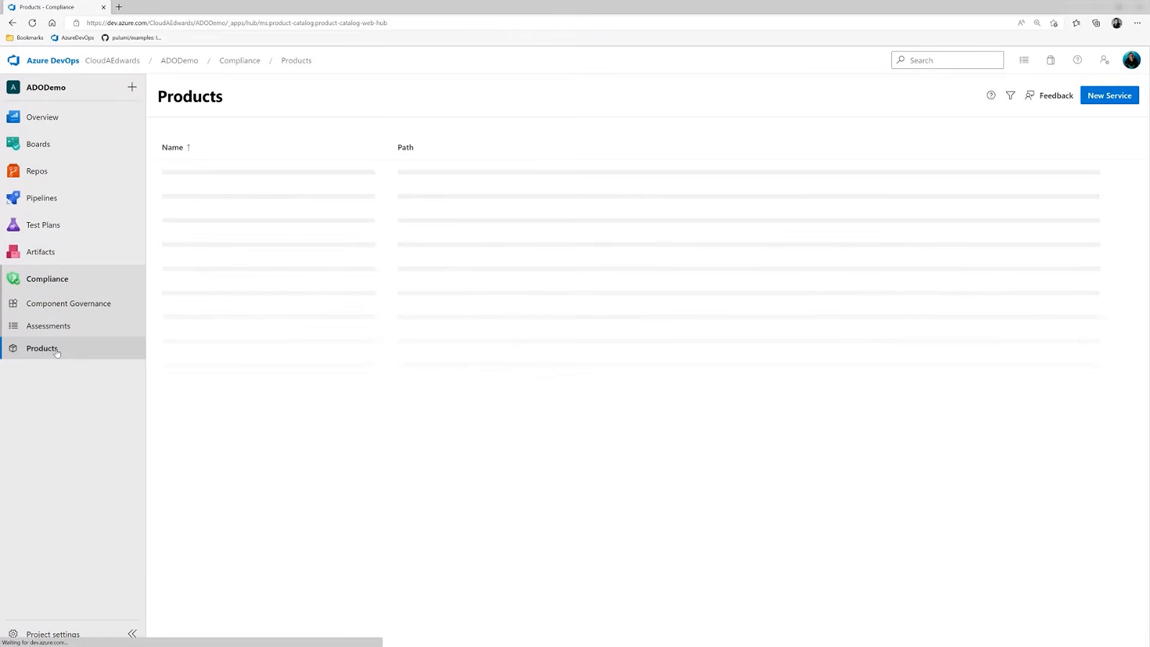
left_click(1118, 98)
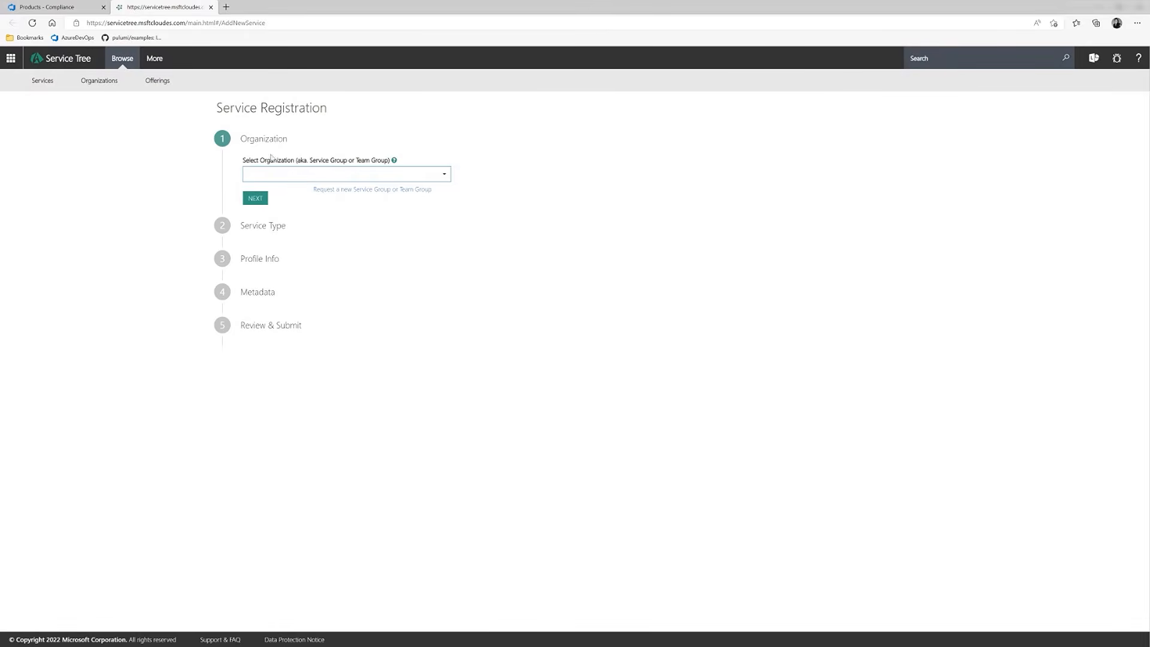
left_click(51, 10)
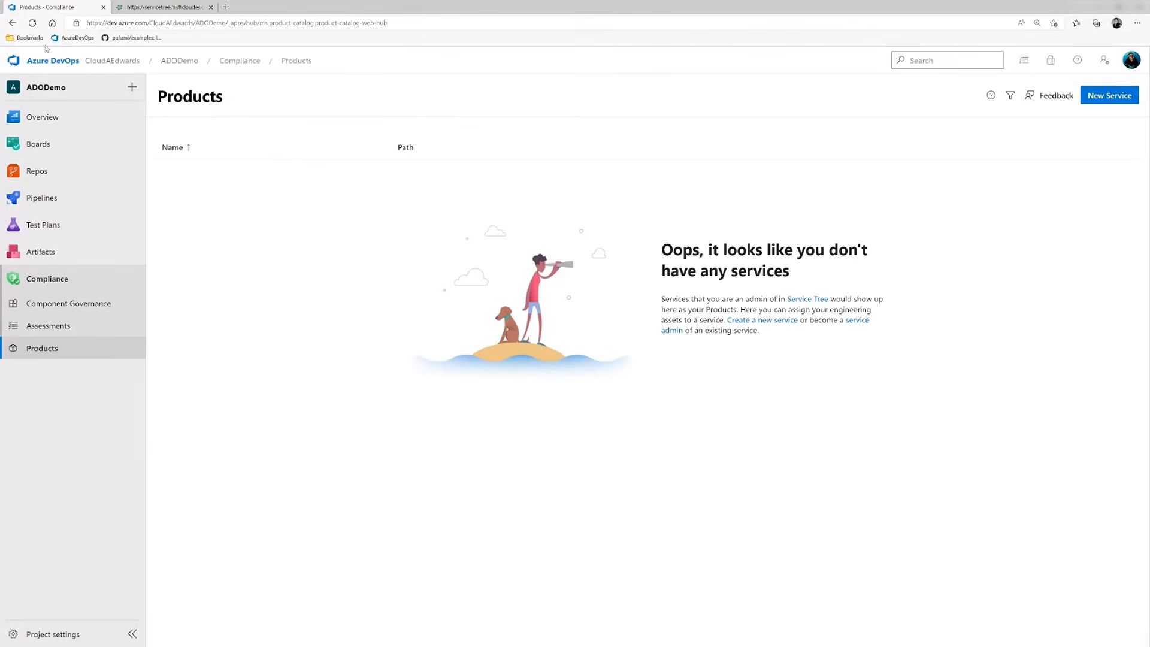
left_click(47, 120)
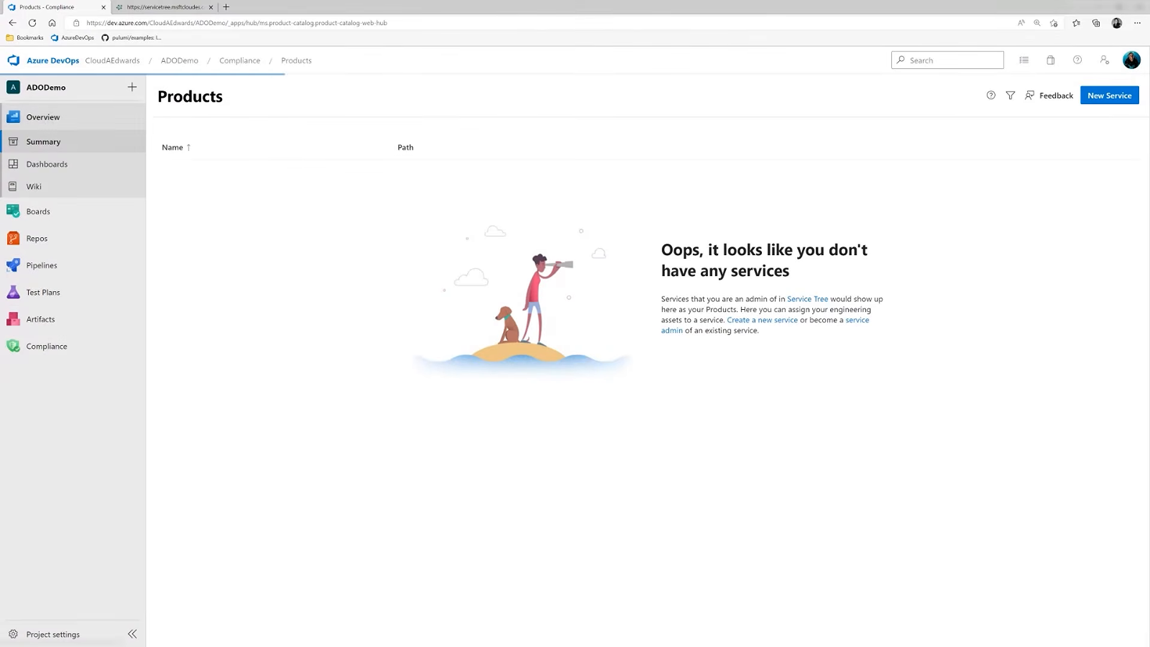